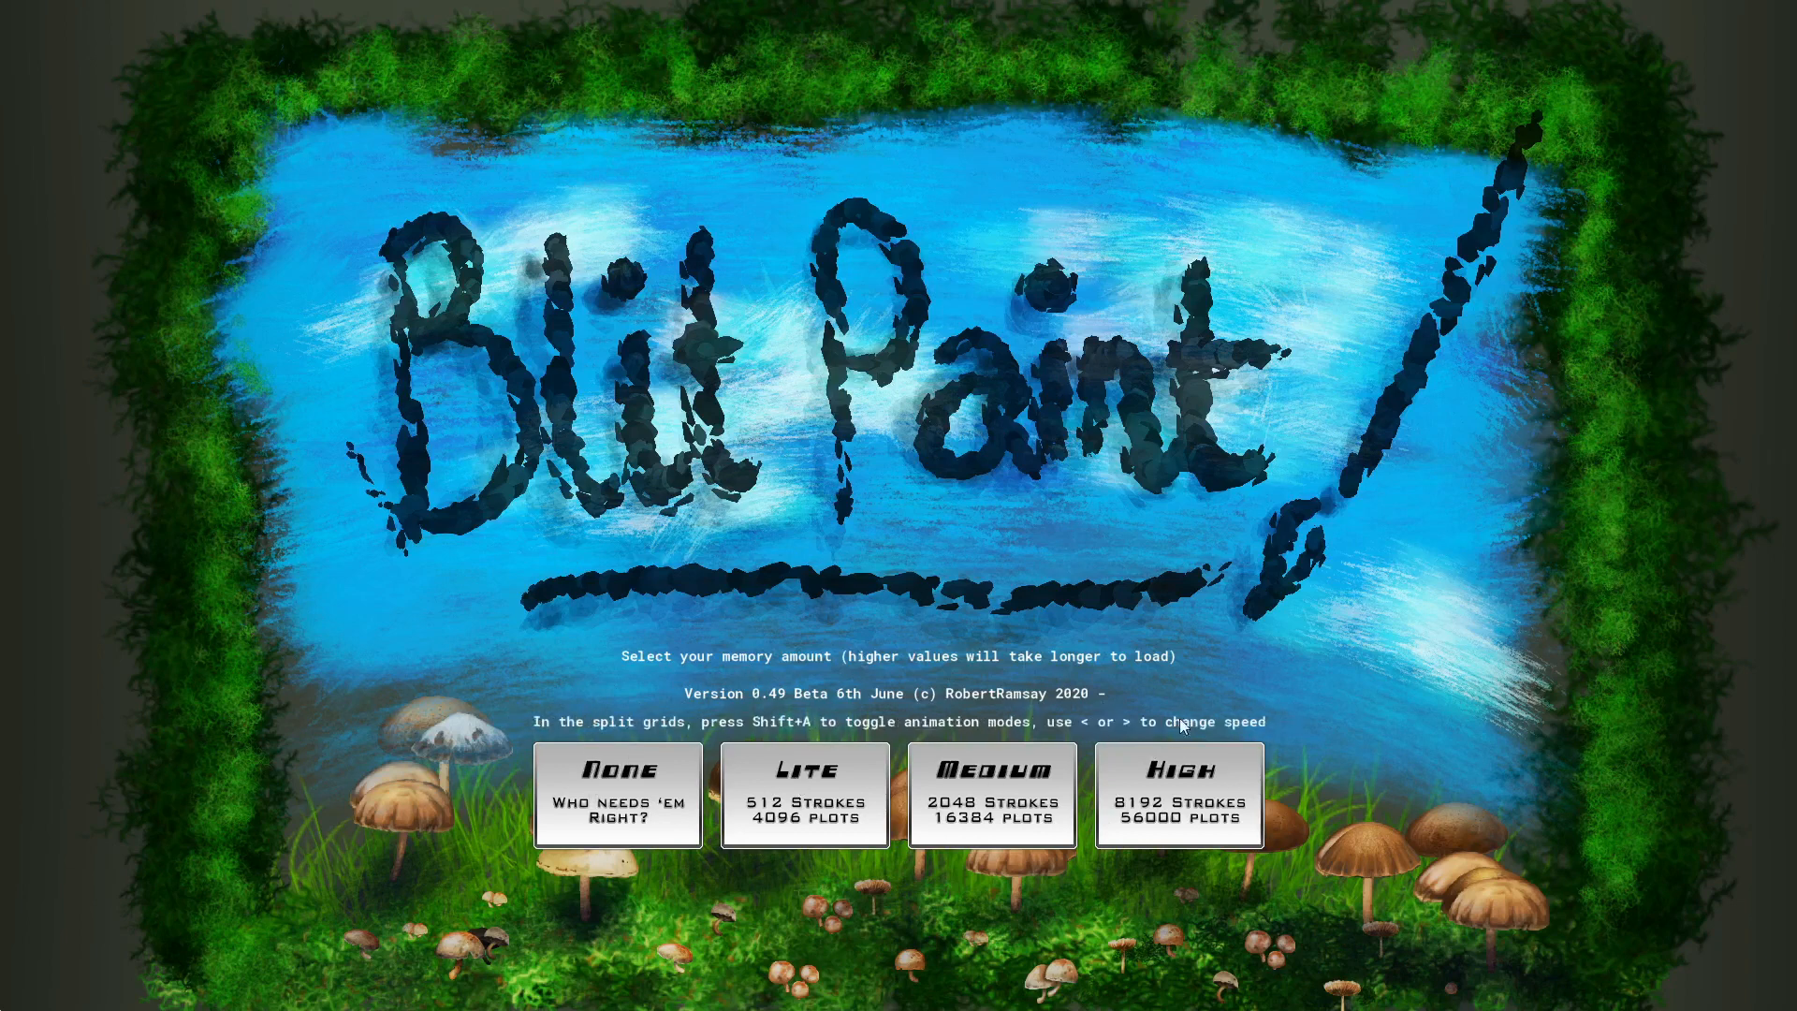
Start with the High memory amount (8192 strokes) and paint a long, broad diagonal white stroke across the canvas
click(1188, 765)
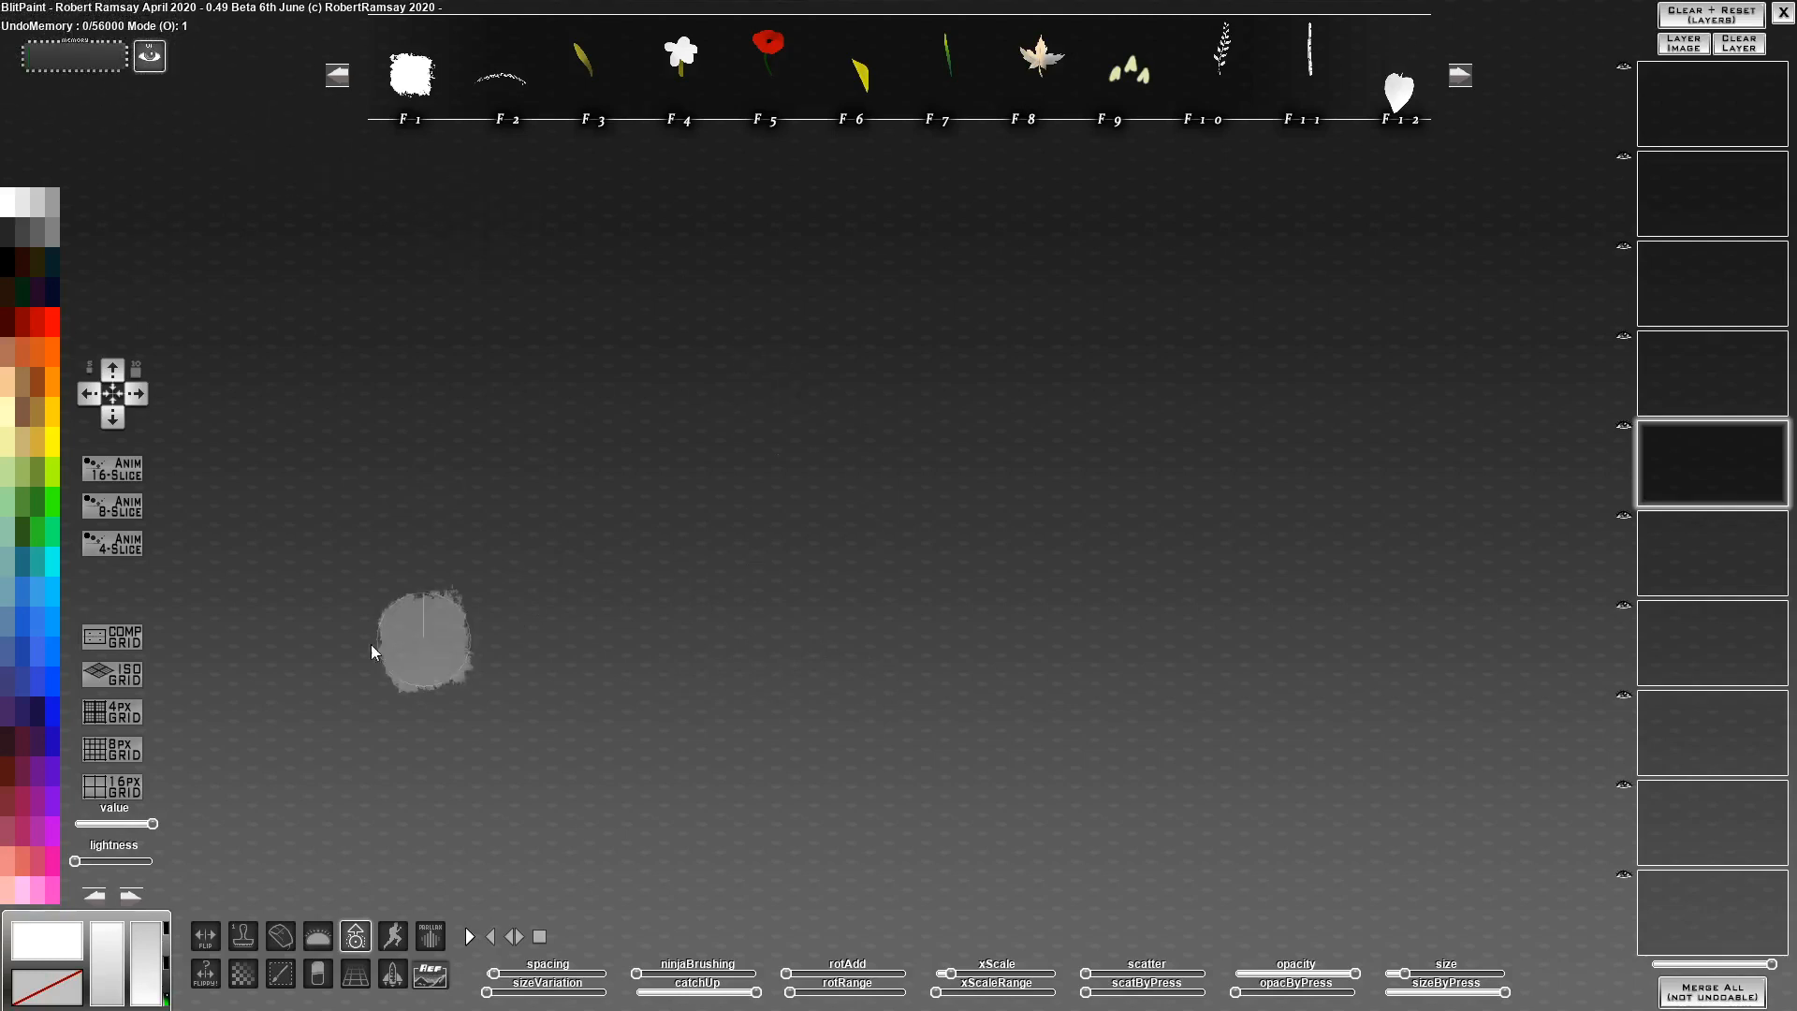
drag(371, 644, 1236, 365)
mouse_move(469, 610)
mouse_down()
mouse_move(1014, 480)
mouse_move(1301, 355)
mouse_move(600, 559)
mouse_move(1087, 394)
mouse_move(780, 498)
mouse_move(960, 464)
mouse_move(538, 595)
mouse_move(576, 608)
mouse_up()
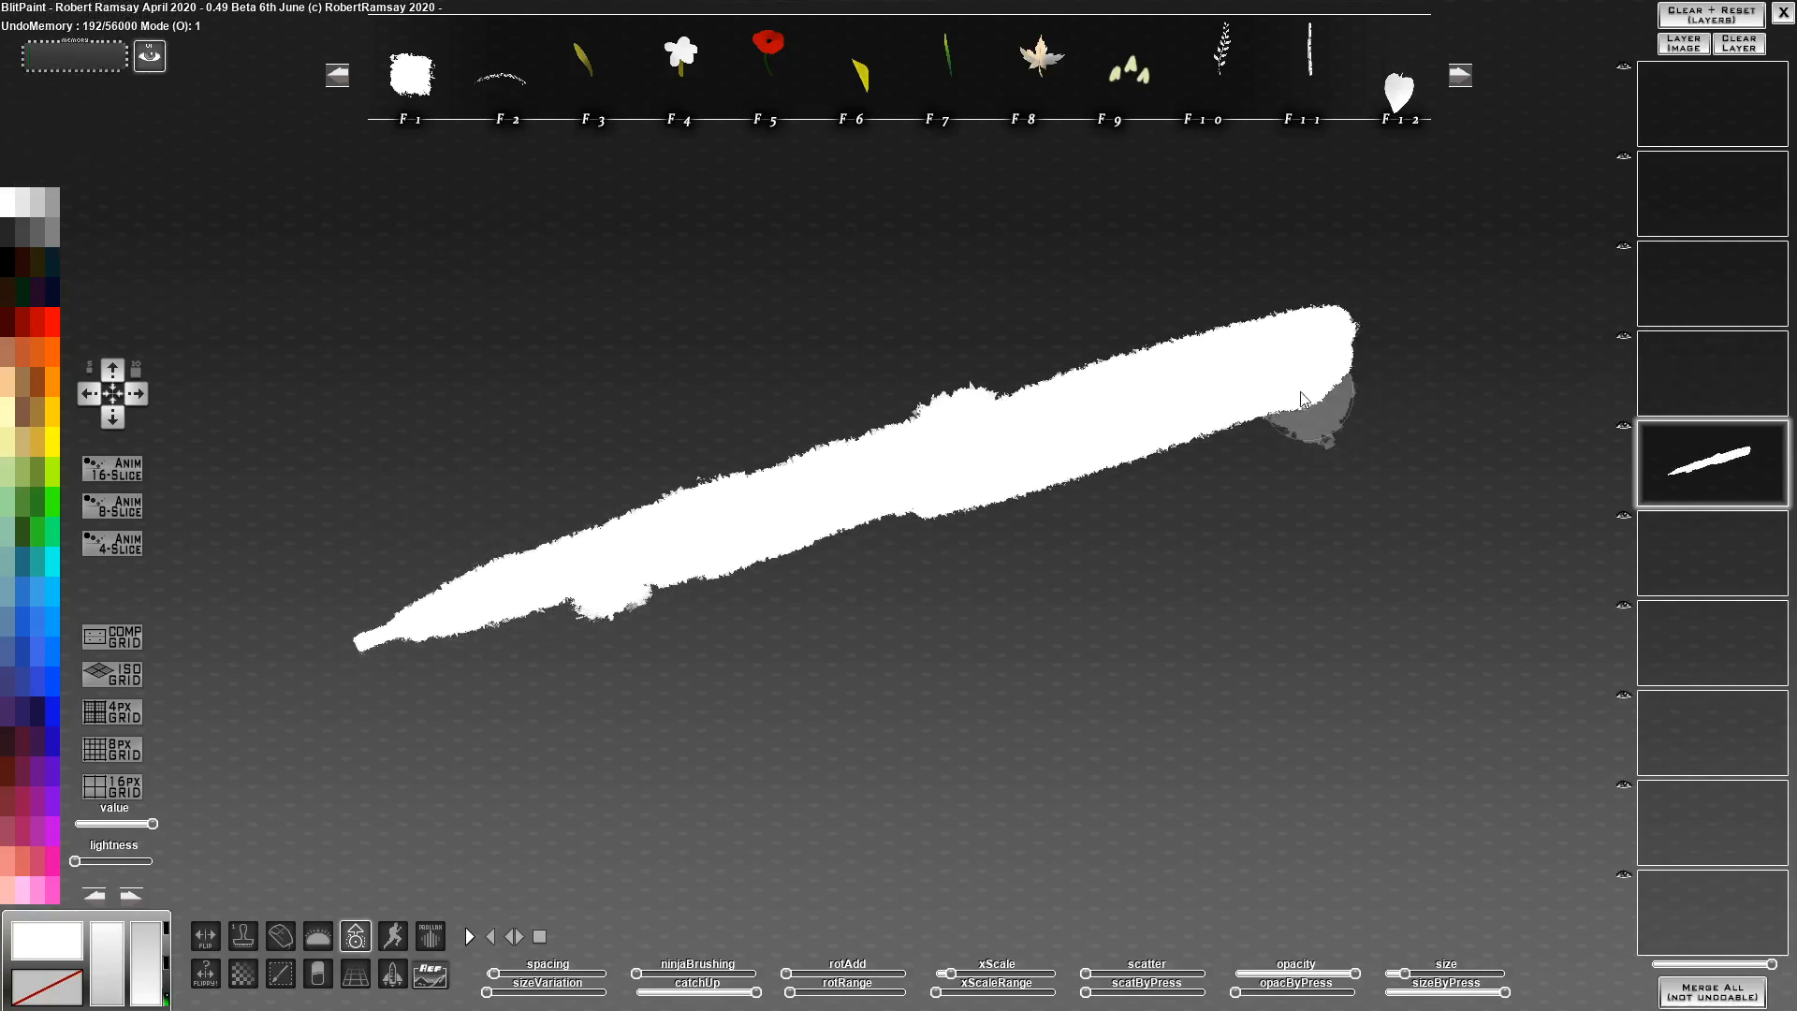
Undo and redo the latest white stroke, and undo everything back to an empty canvas
key(ctrl+z)
key(ctrl+y)
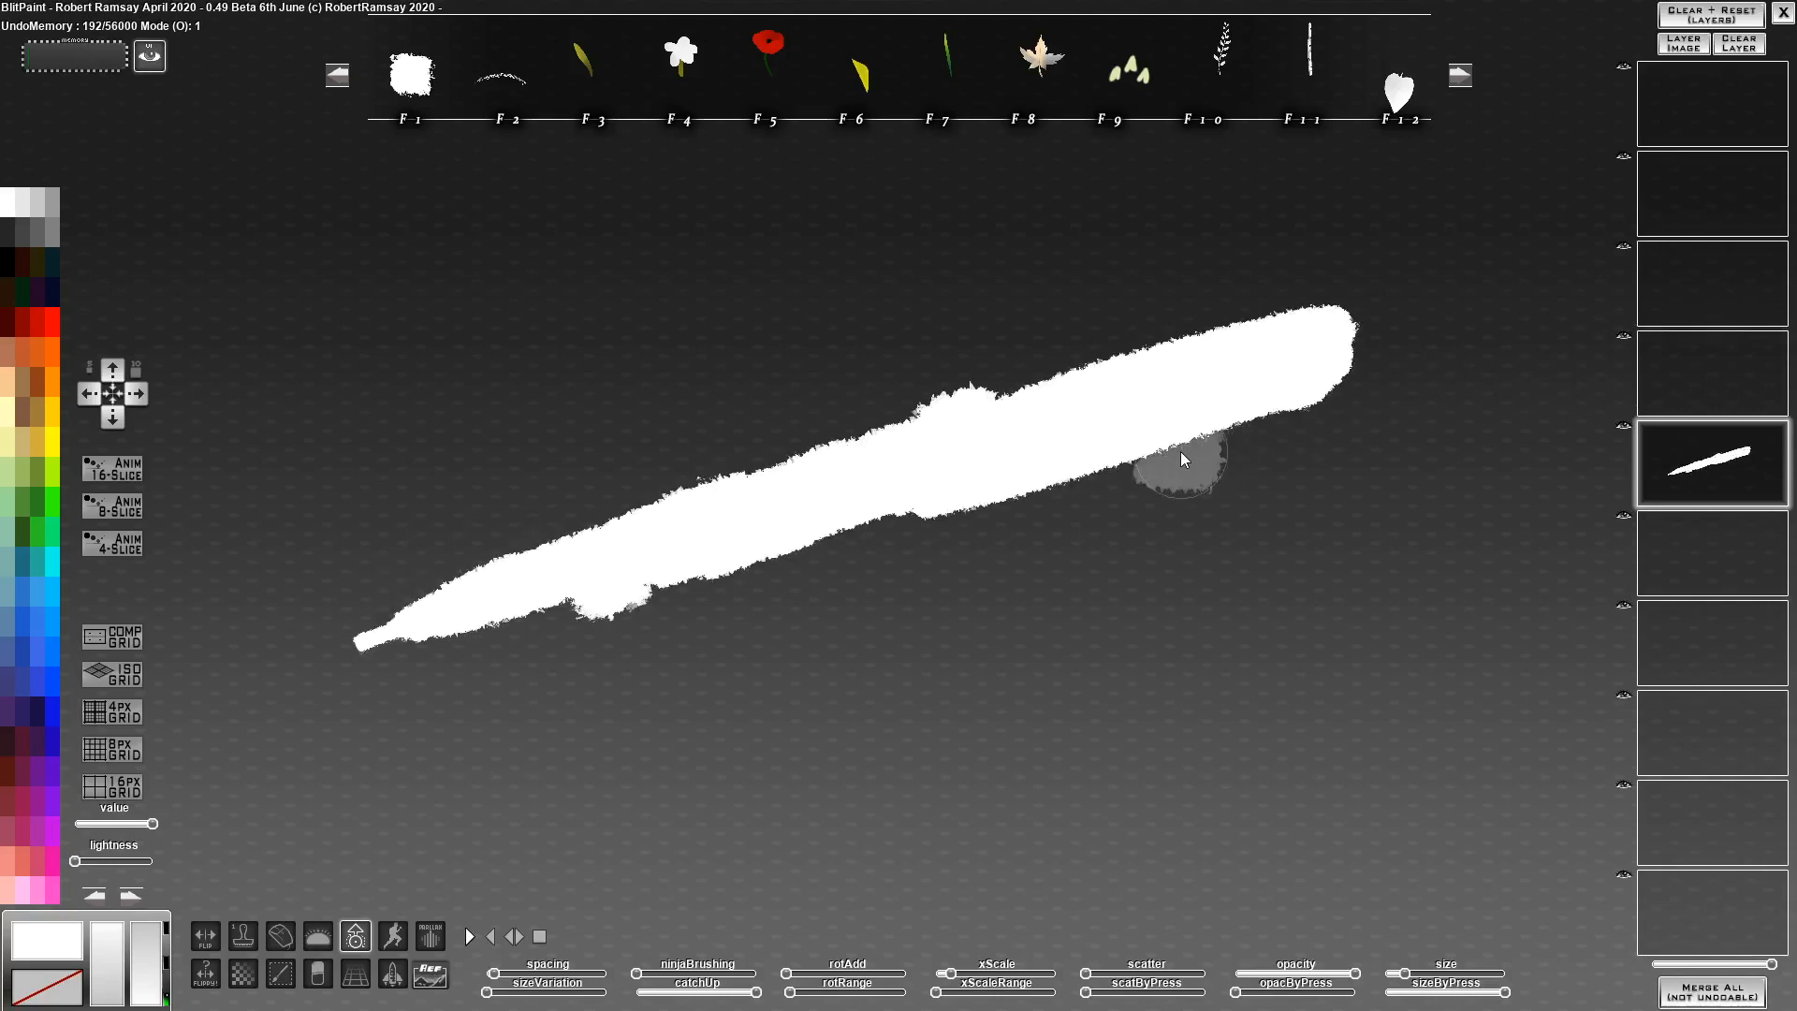
key(ctrl+z)
key(ctrl+z)
key(ctrl+z)
key(ctrl+z)
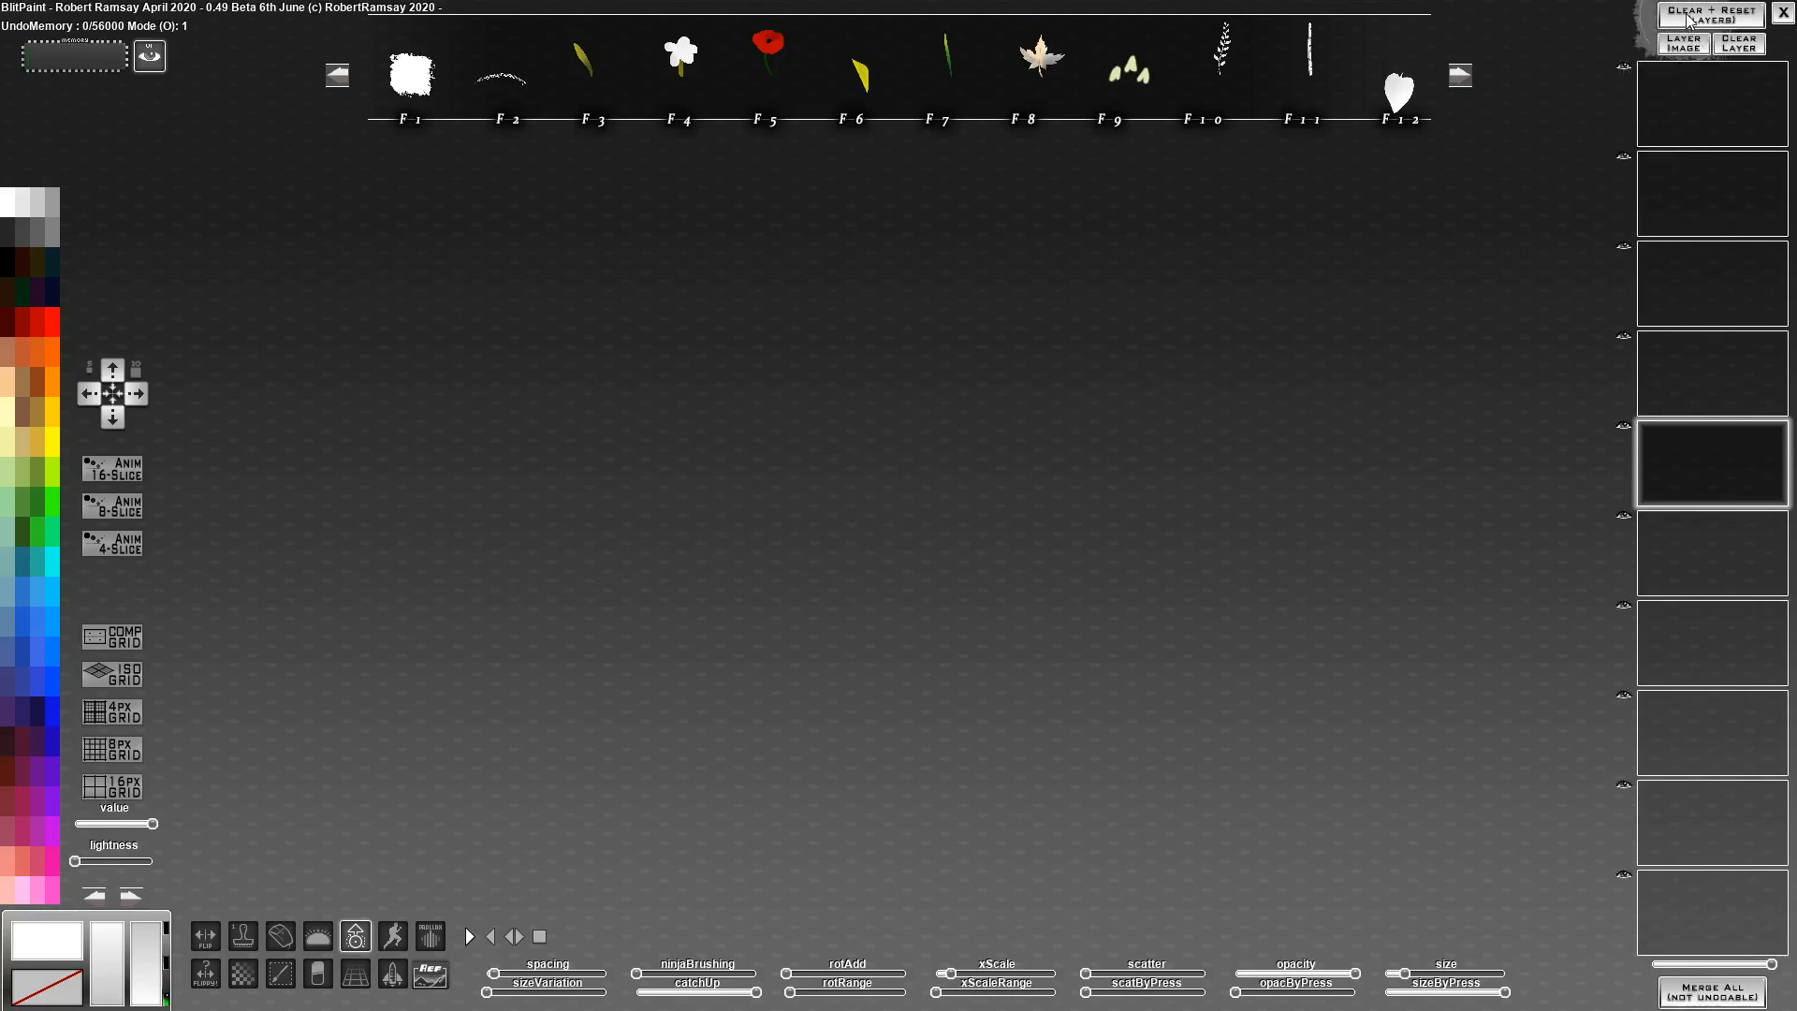
Paint a short, thick white stroke in the middle of the canvas, and clear and reset all layers
mouse_move(562, 489)
mouse_down()
mouse_move(729, 432)
mouse_move(868, 428)
mouse_move(916, 384)
mouse_up()
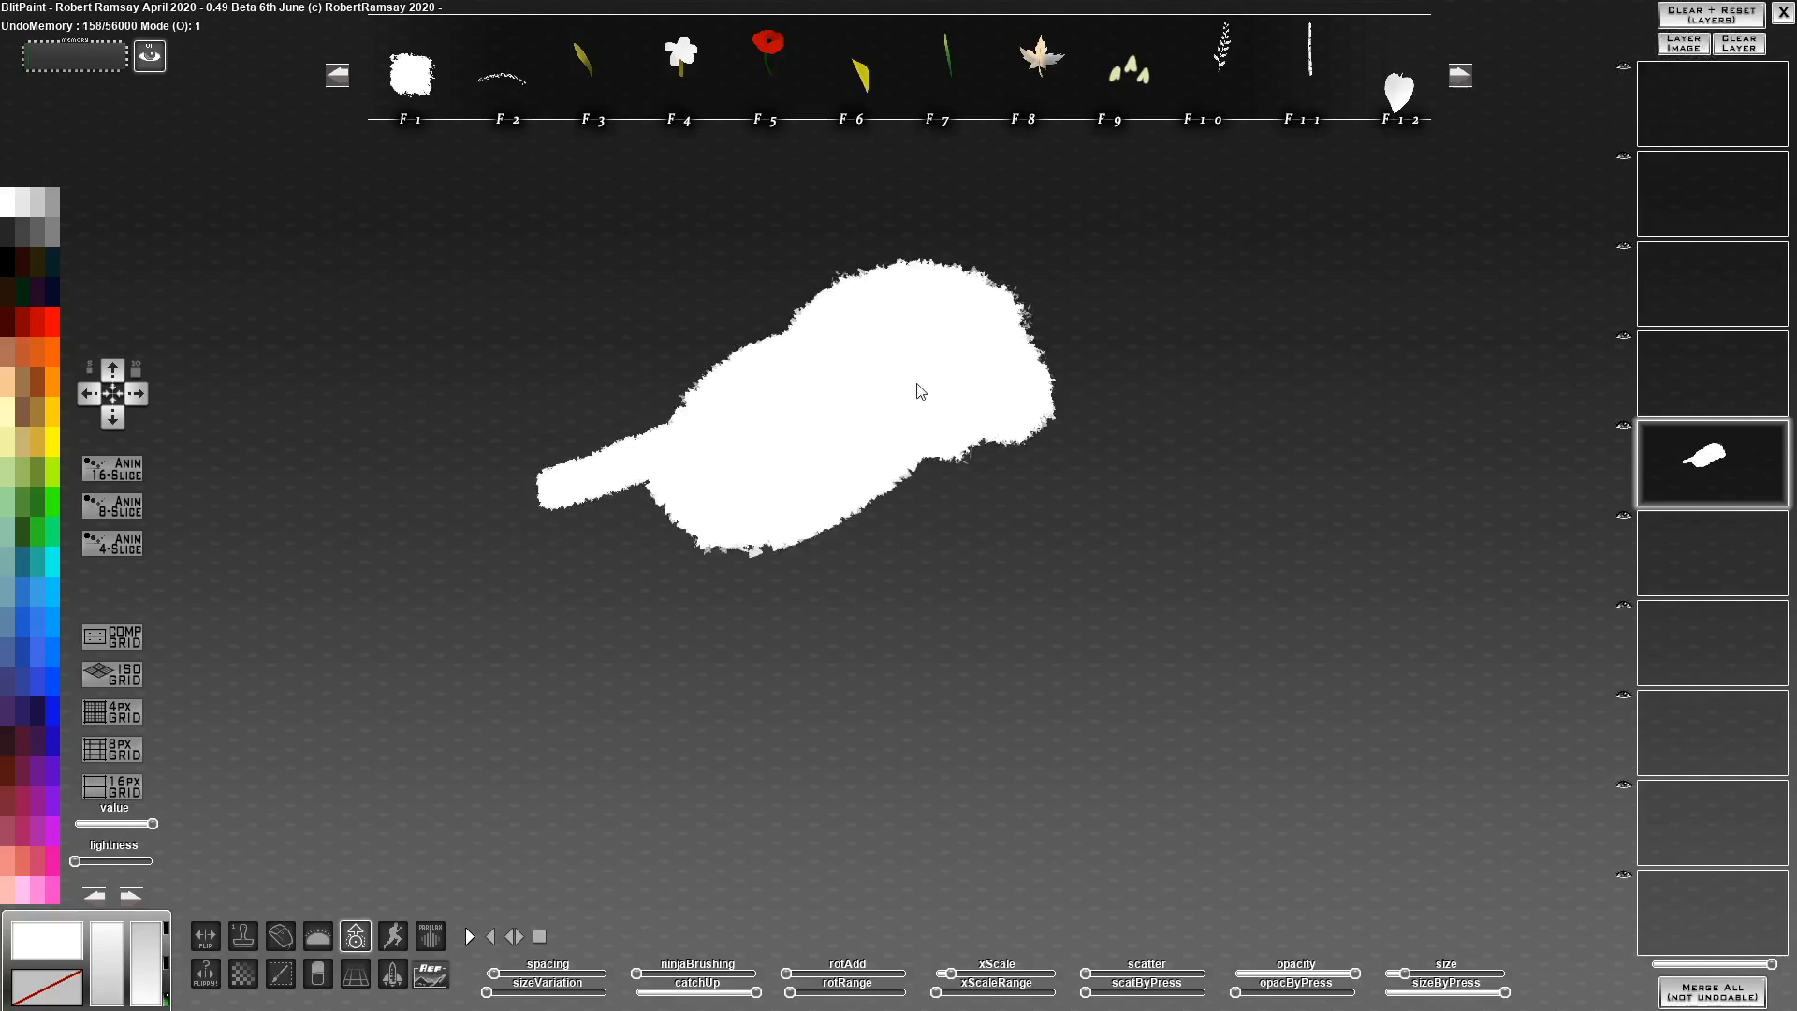
click(1716, 19)
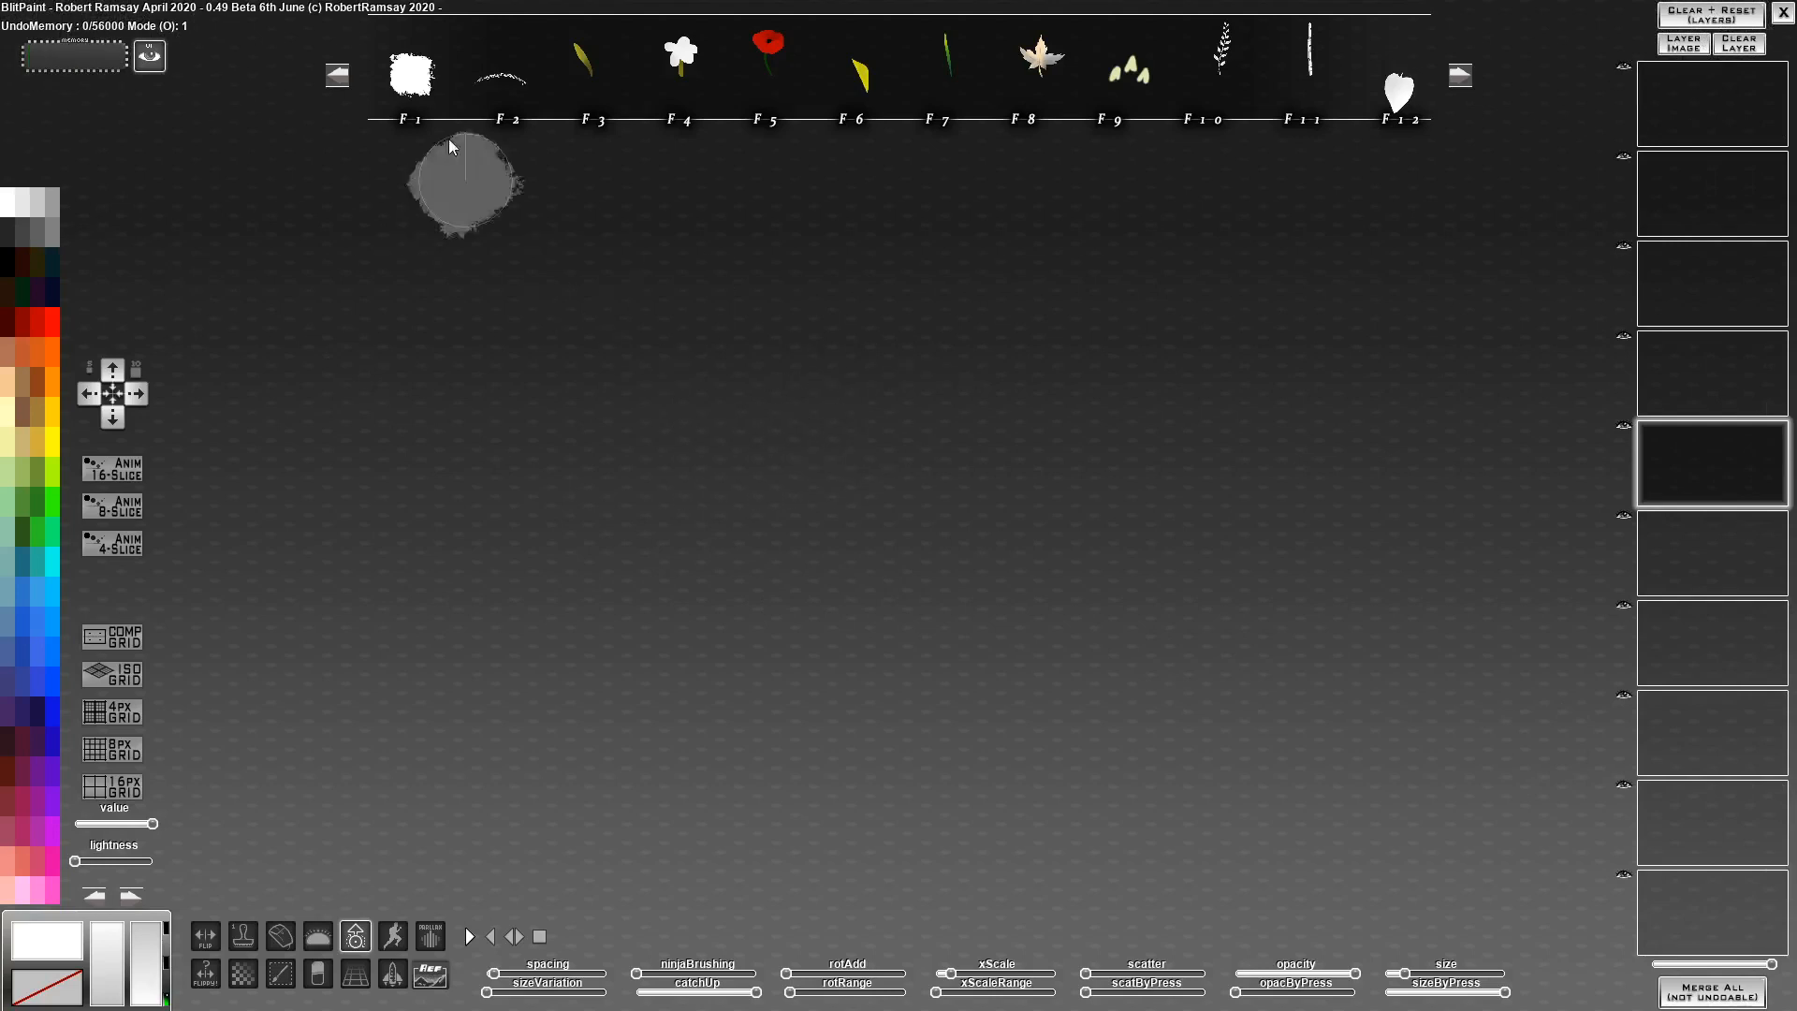
Paint stacked furry white strokes and long winding curves with the thin arc brush (F2), and clear the canvas
click(520, 92)
mouse_move(1021, 450)
mouse_down()
mouse_move(781, 472)
mouse_move(1260, 489)
mouse_move(1207, 538)
mouse_move(440, 609)
mouse_move(888, 634)
mouse_move(1306, 575)
mouse_up()
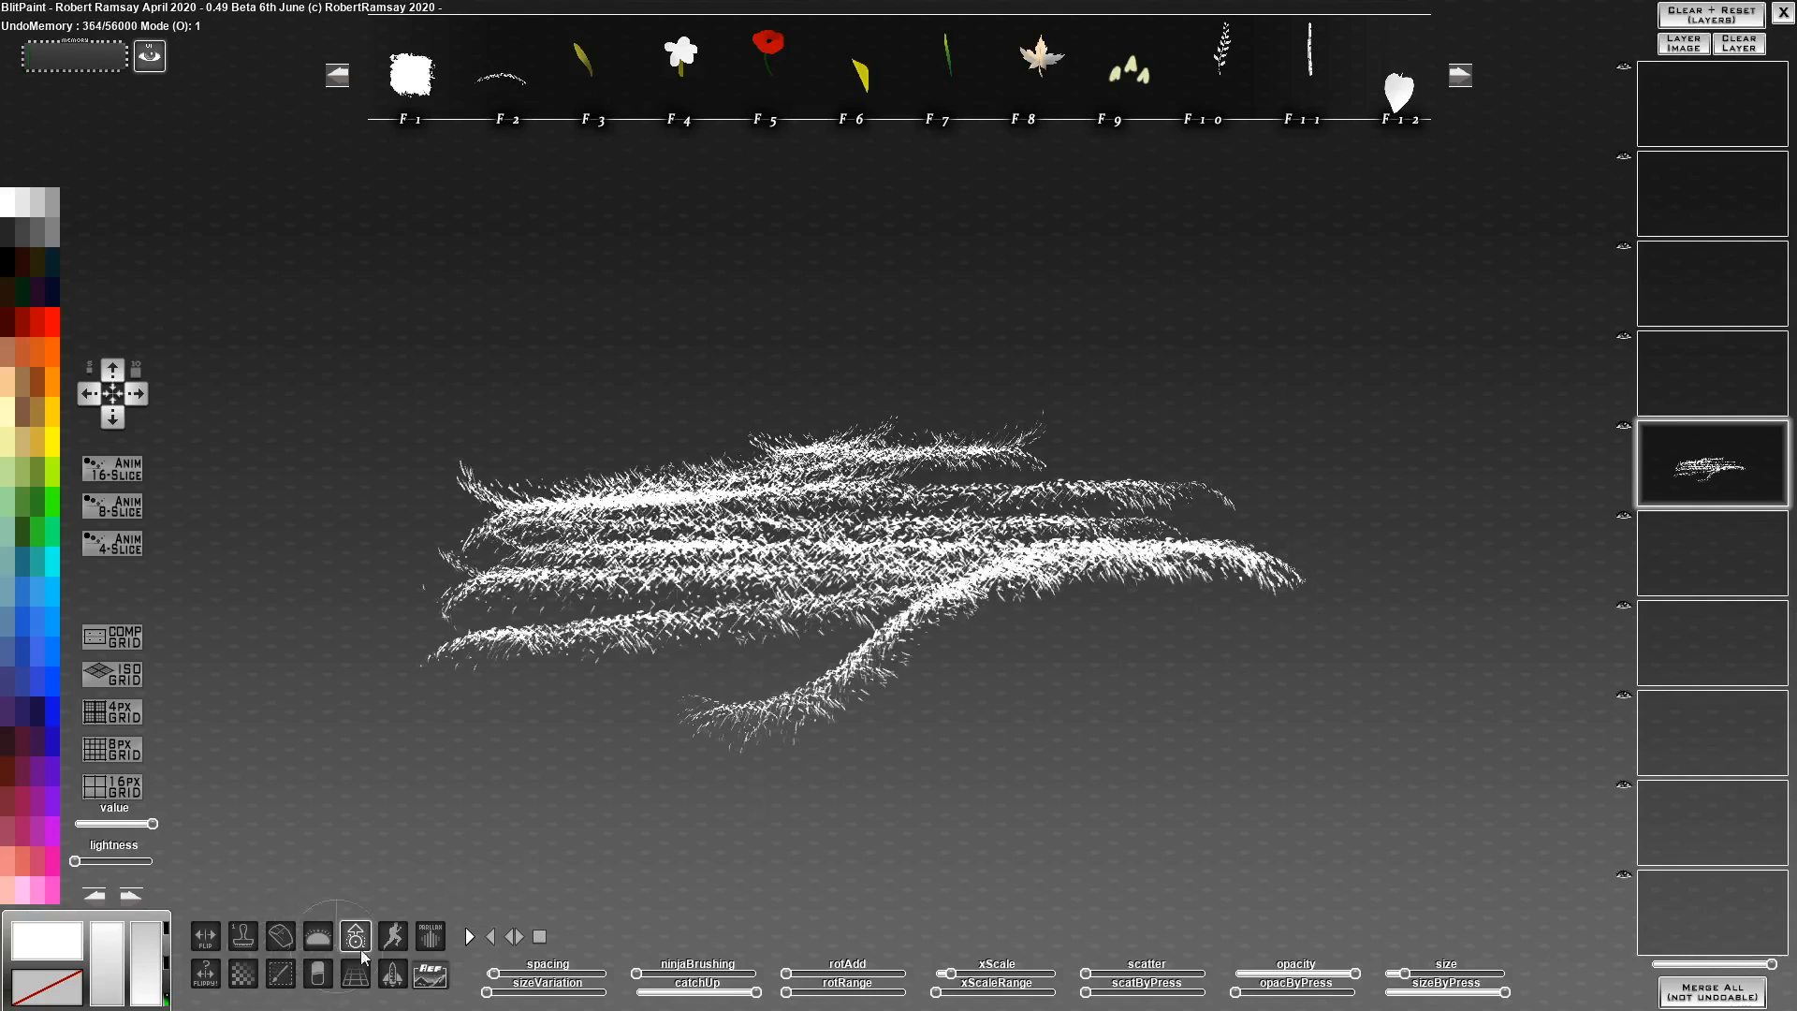
mouse_move(890, 833)
mouse_down()
mouse_move(1405, 663)
mouse_move(1416, 534)
mouse_move(1305, 438)
mouse_move(1301, 319)
mouse_move(1124, 326)
mouse_move(914, 291)
mouse_move(564, 323)
mouse_up()
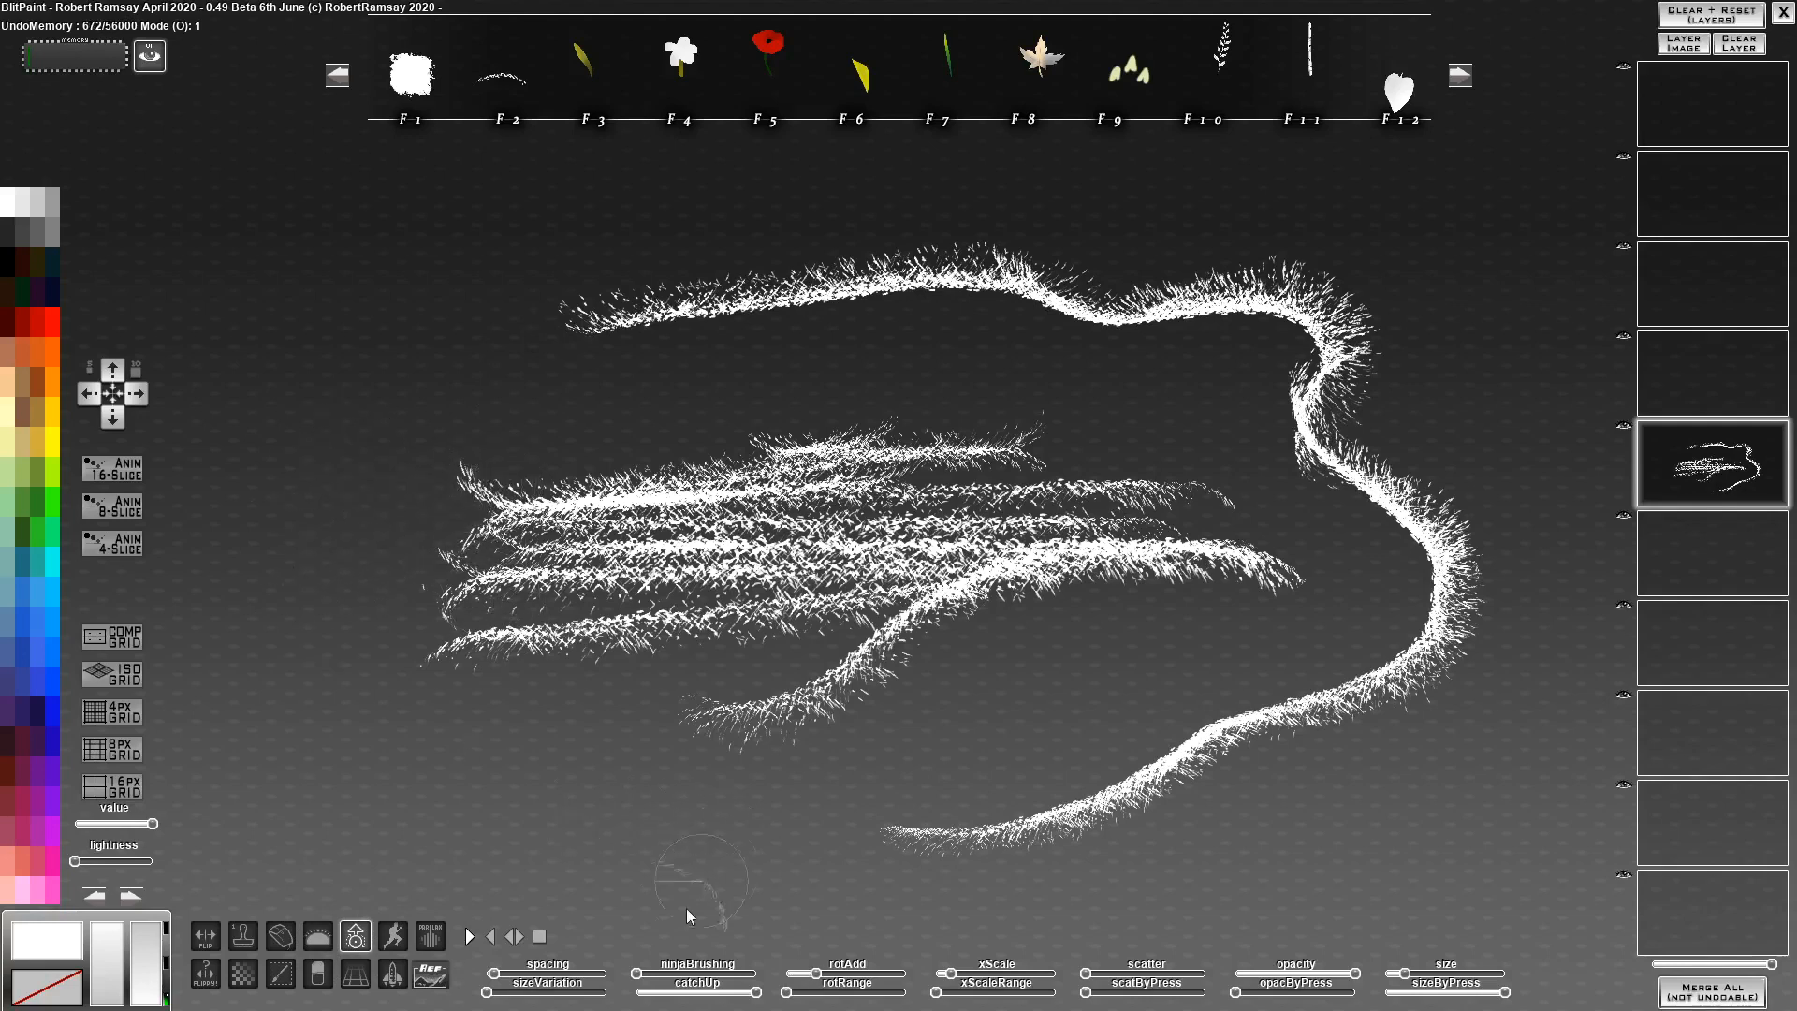
mouse_move(342, 513)
mouse_down()
mouse_move(340, 396)
mouse_move(389, 323)
mouse_move(519, 323)
mouse_up()
key(Delete)
Paint several wide horizontal bands with the arc brush turned to follow the stroke, and clear the canvas
drag(393, 272, 1442, 271)
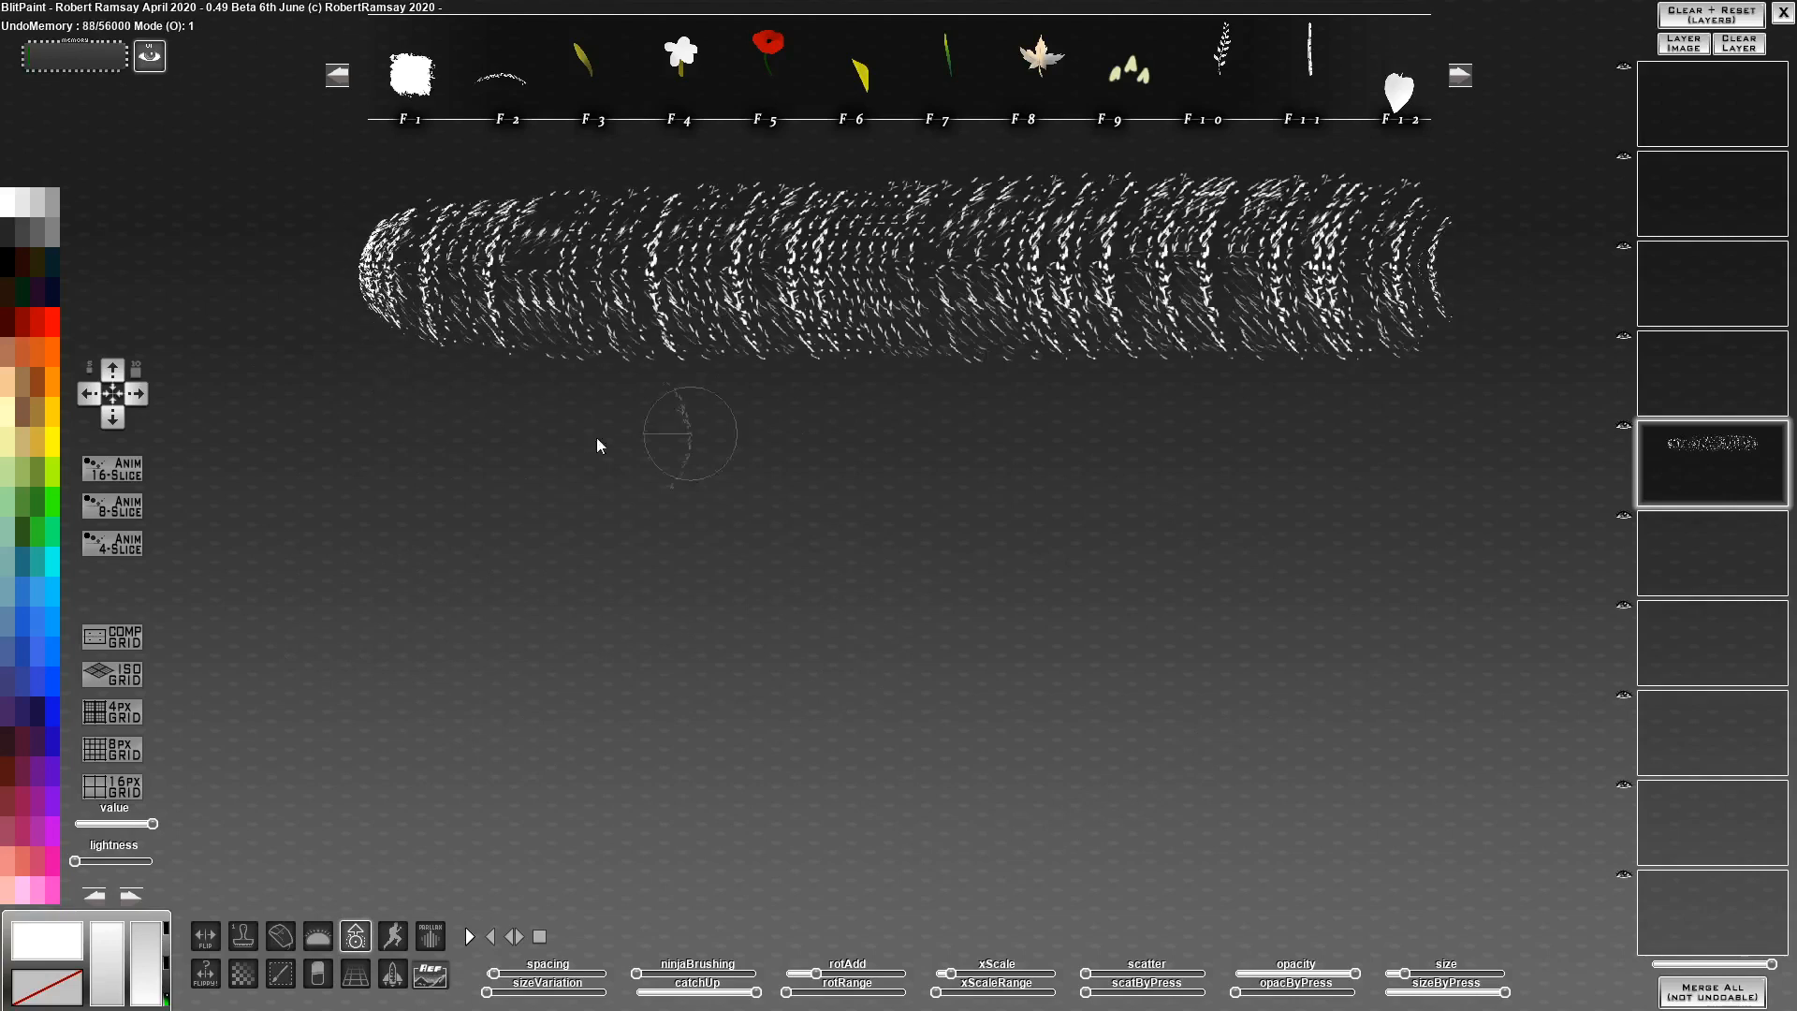
mouse_move(356, 462)
mouse_down()
mouse_move(940, 465)
mouse_move(1404, 436)
mouse_up()
drag(379, 599, 1357, 590)
mouse_move(351, 781)
mouse_down()
mouse_move(1358, 779)
mouse_move(1631, 681)
mouse_move(1573, 548)
mouse_move(1159, 648)
mouse_move(1005, 766)
mouse_move(1182, 814)
mouse_move(1375, 696)
mouse_move(1501, 741)
mouse_move(1477, 828)
mouse_move(1252, 781)
mouse_move(1375, 627)
mouse_move(943, 491)
mouse_move(1145, 472)
mouse_move(932, 440)
mouse_up()
key(Delete)
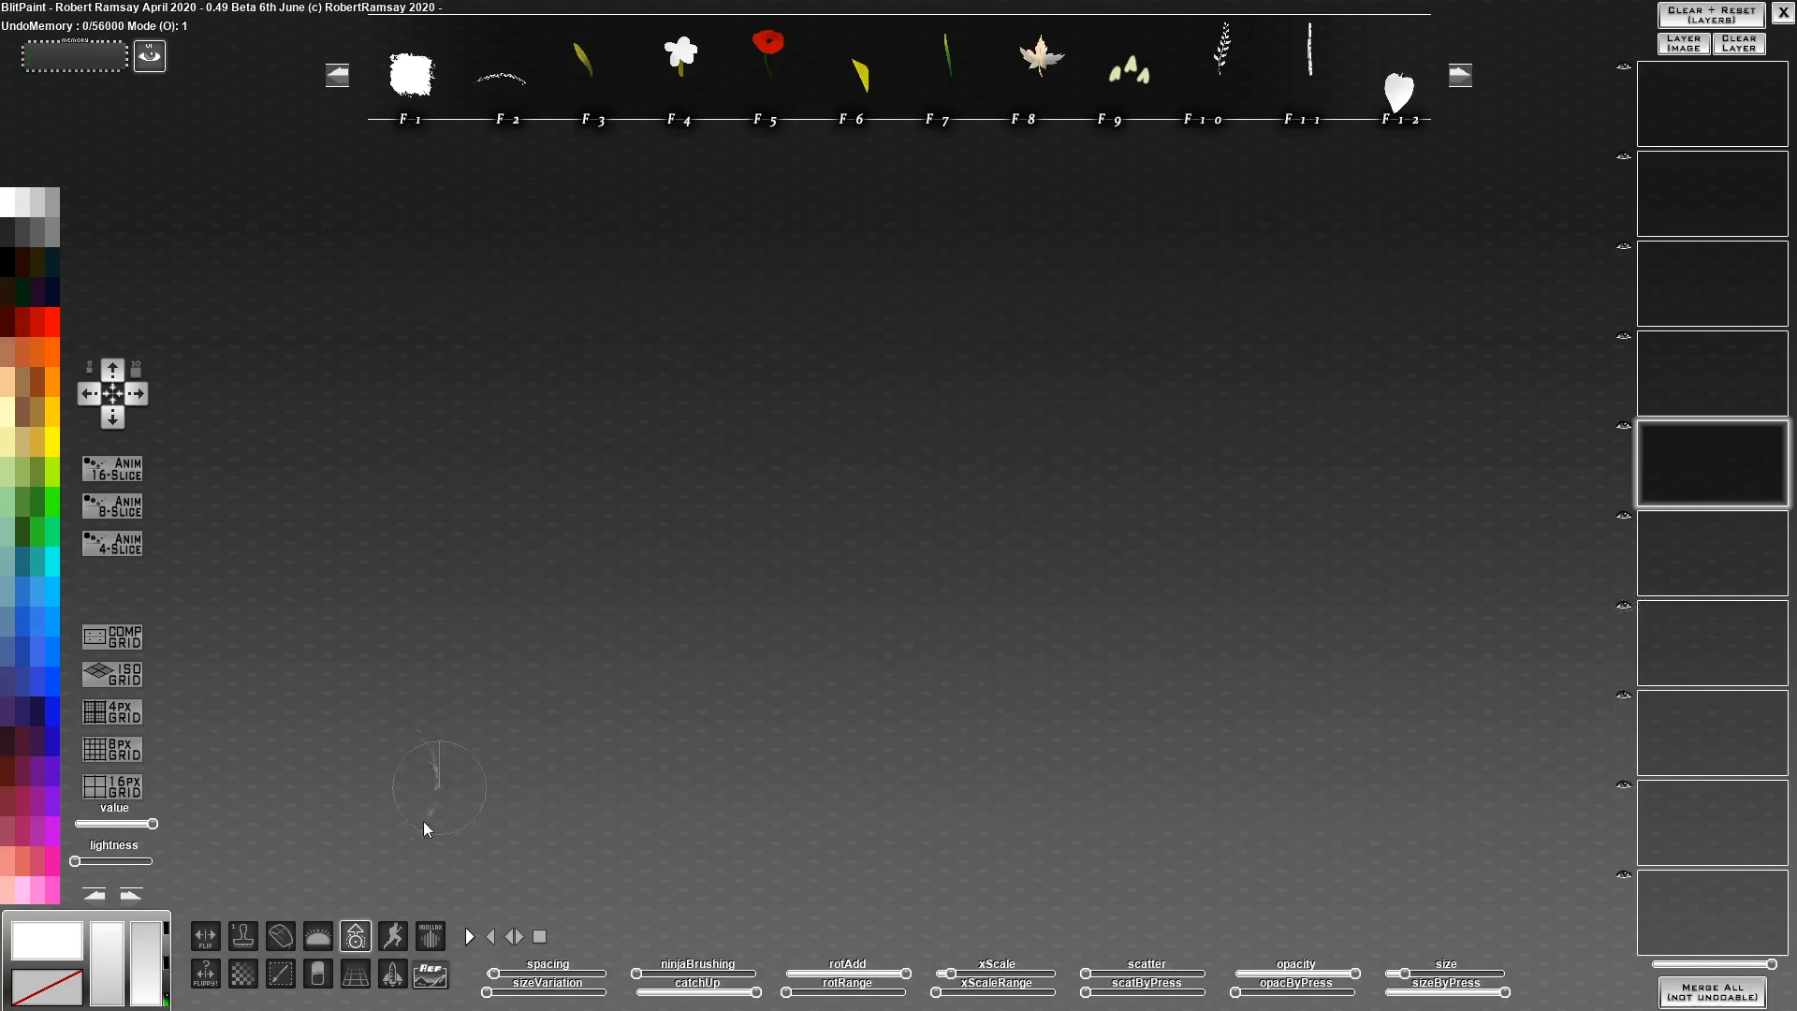
Paint dense white arc-brush strokes: a layered horizontal patch, a vertical strip and a wide horizontal band
mouse_move(478, 362)
mouse_down()
mouse_move(1198, 361)
mouse_move(1216, 394)
mouse_move(558, 406)
mouse_move(1217, 430)
mouse_move(1116, 462)
mouse_move(1100, 551)
mouse_up()
drag(1303, 486, 1327, 795)
mouse_move(1269, 688)
mouse_down()
mouse_move(1211, 752)
mouse_move(384, 745)
mouse_move(1338, 747)
mouse_move(449, 749)
mouse_up()
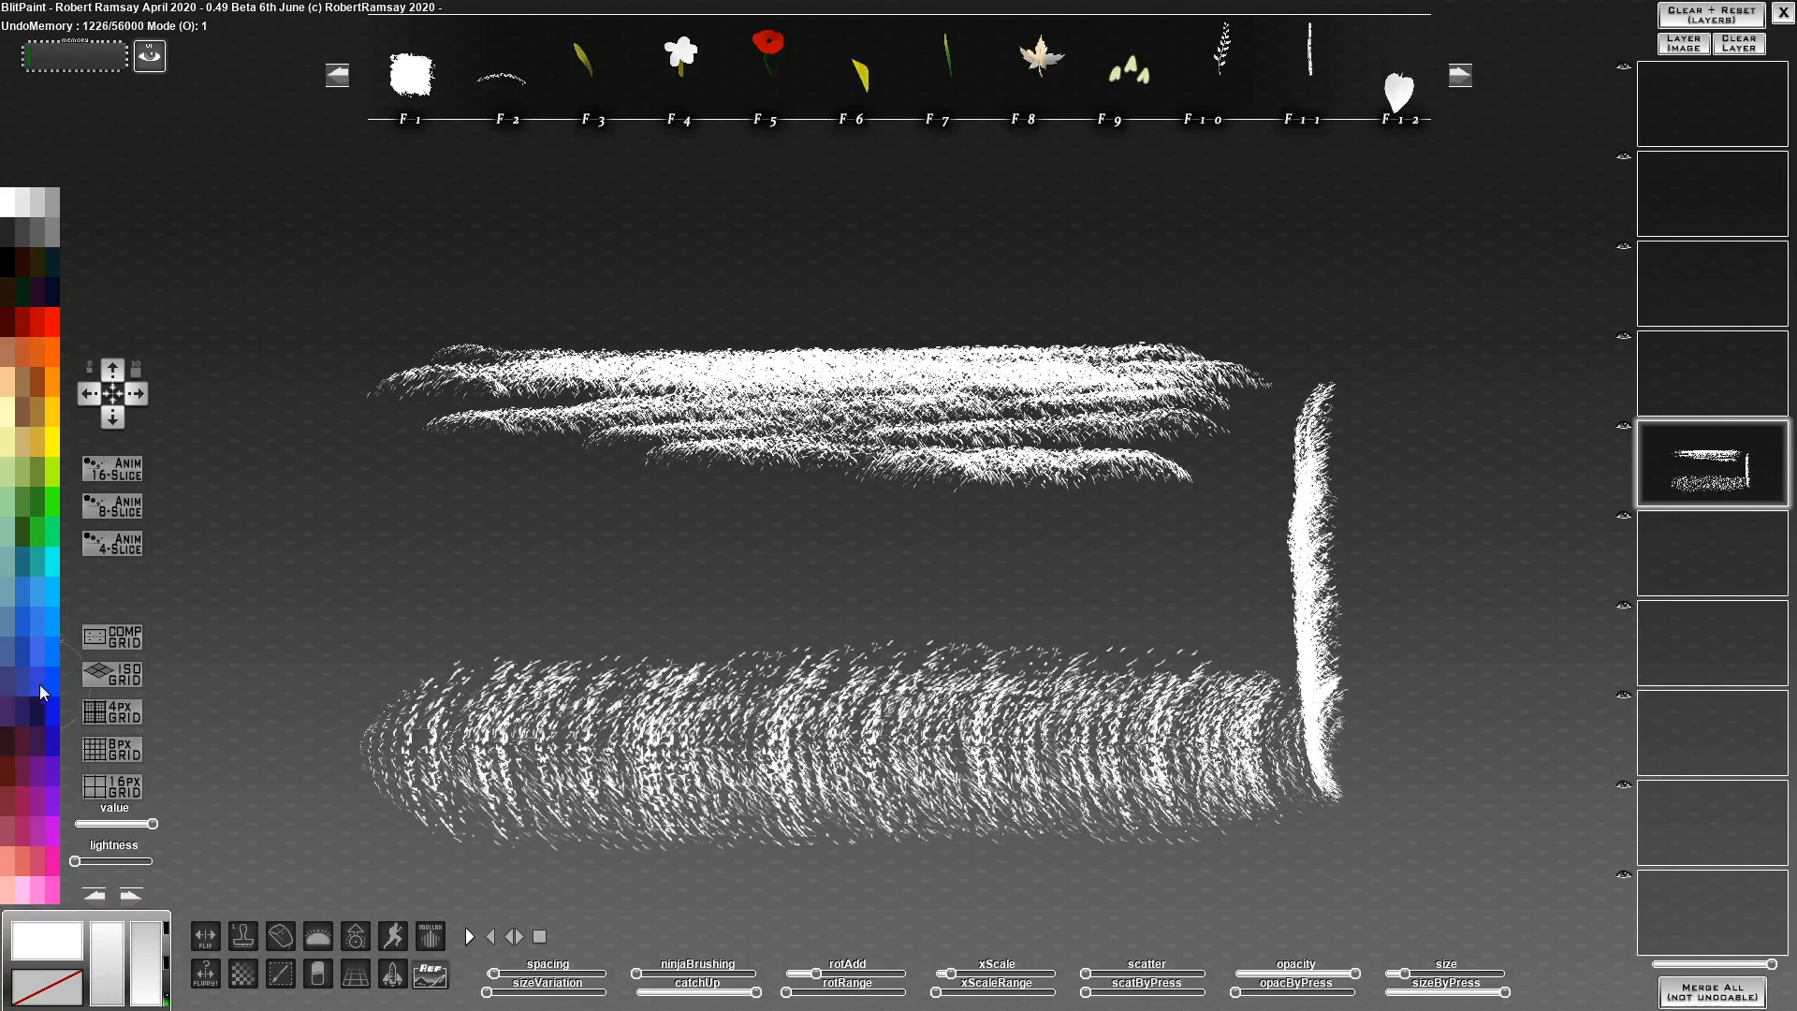
Paint over the white strokes in bright green and light green, and clear the canvas
click(41, 684)
click(33, 538)
mouse_move(655, 426)
mouse_down()
mouse_move(590, 440)
mouse_move(994, 426)
mouse_move(525, 515)
mouse_up()
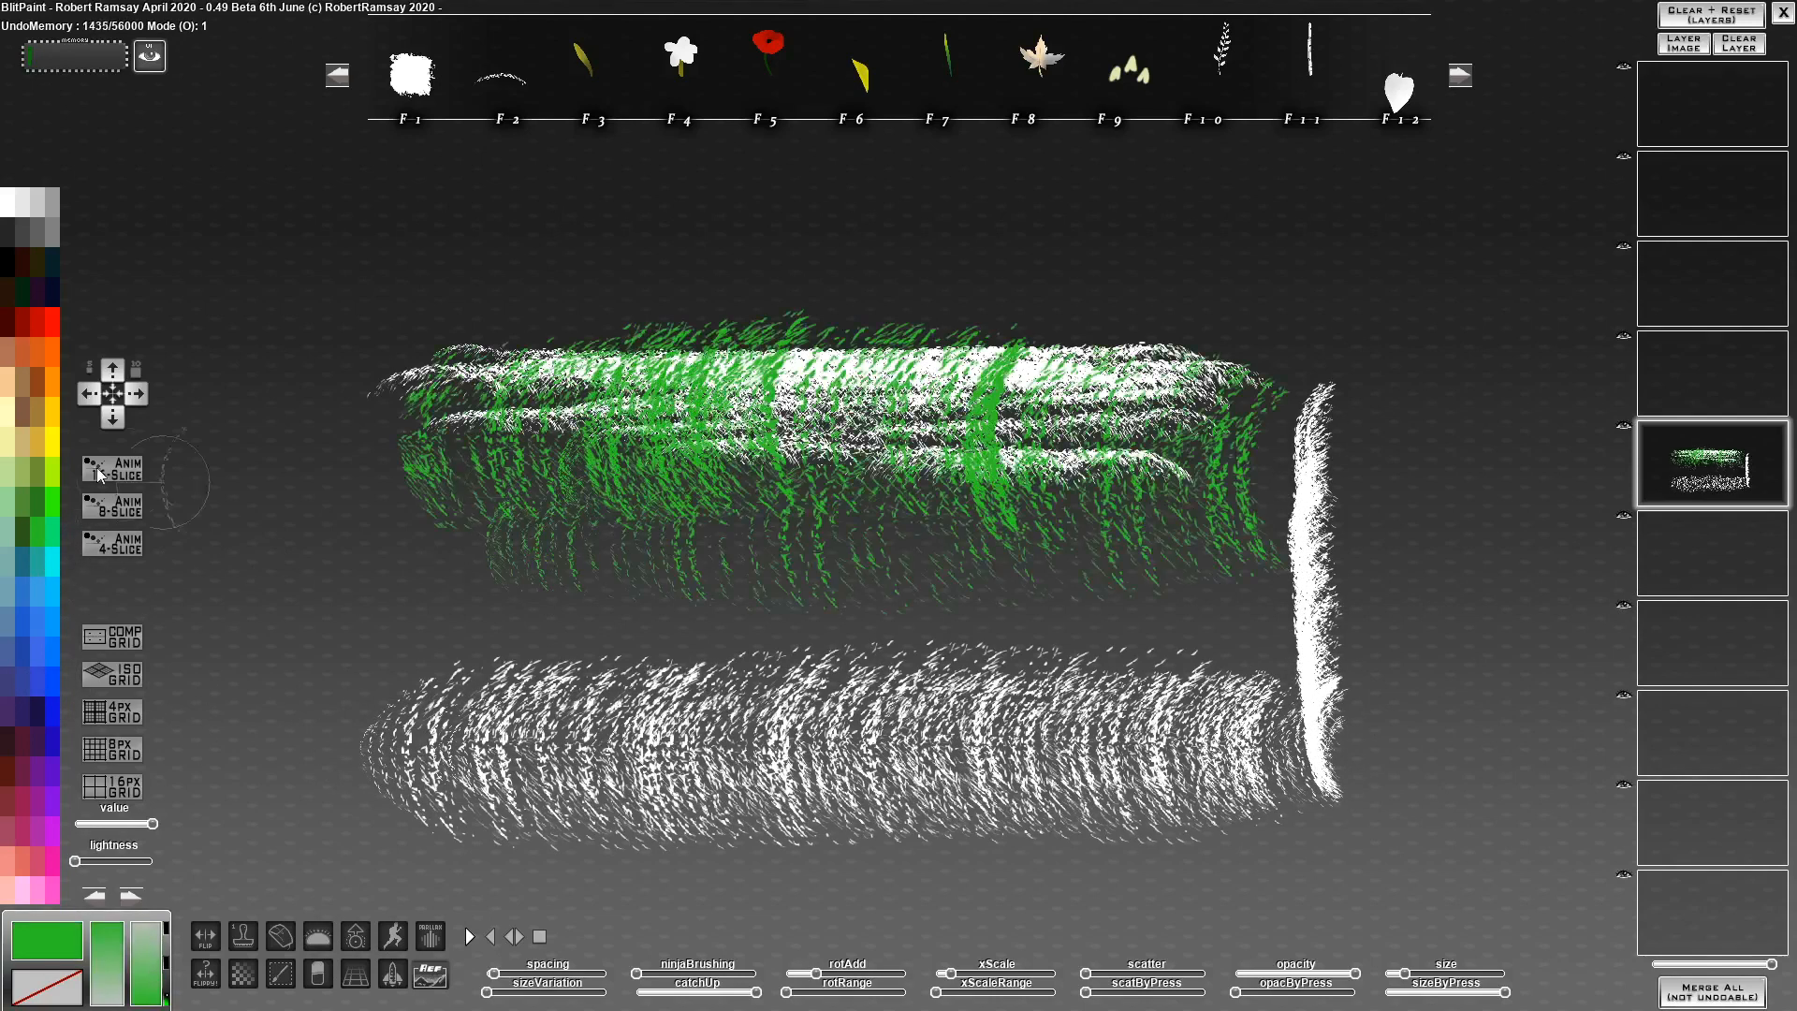
click(29, 490)
mouse_move(894, 496)
mouse_down()
mouse_move(786, 655)
mouse_move(843, 749)
mouse_move(610, 459)
mouse_move(668, 588)
mouse_up()
key(Right)
key(Delete)
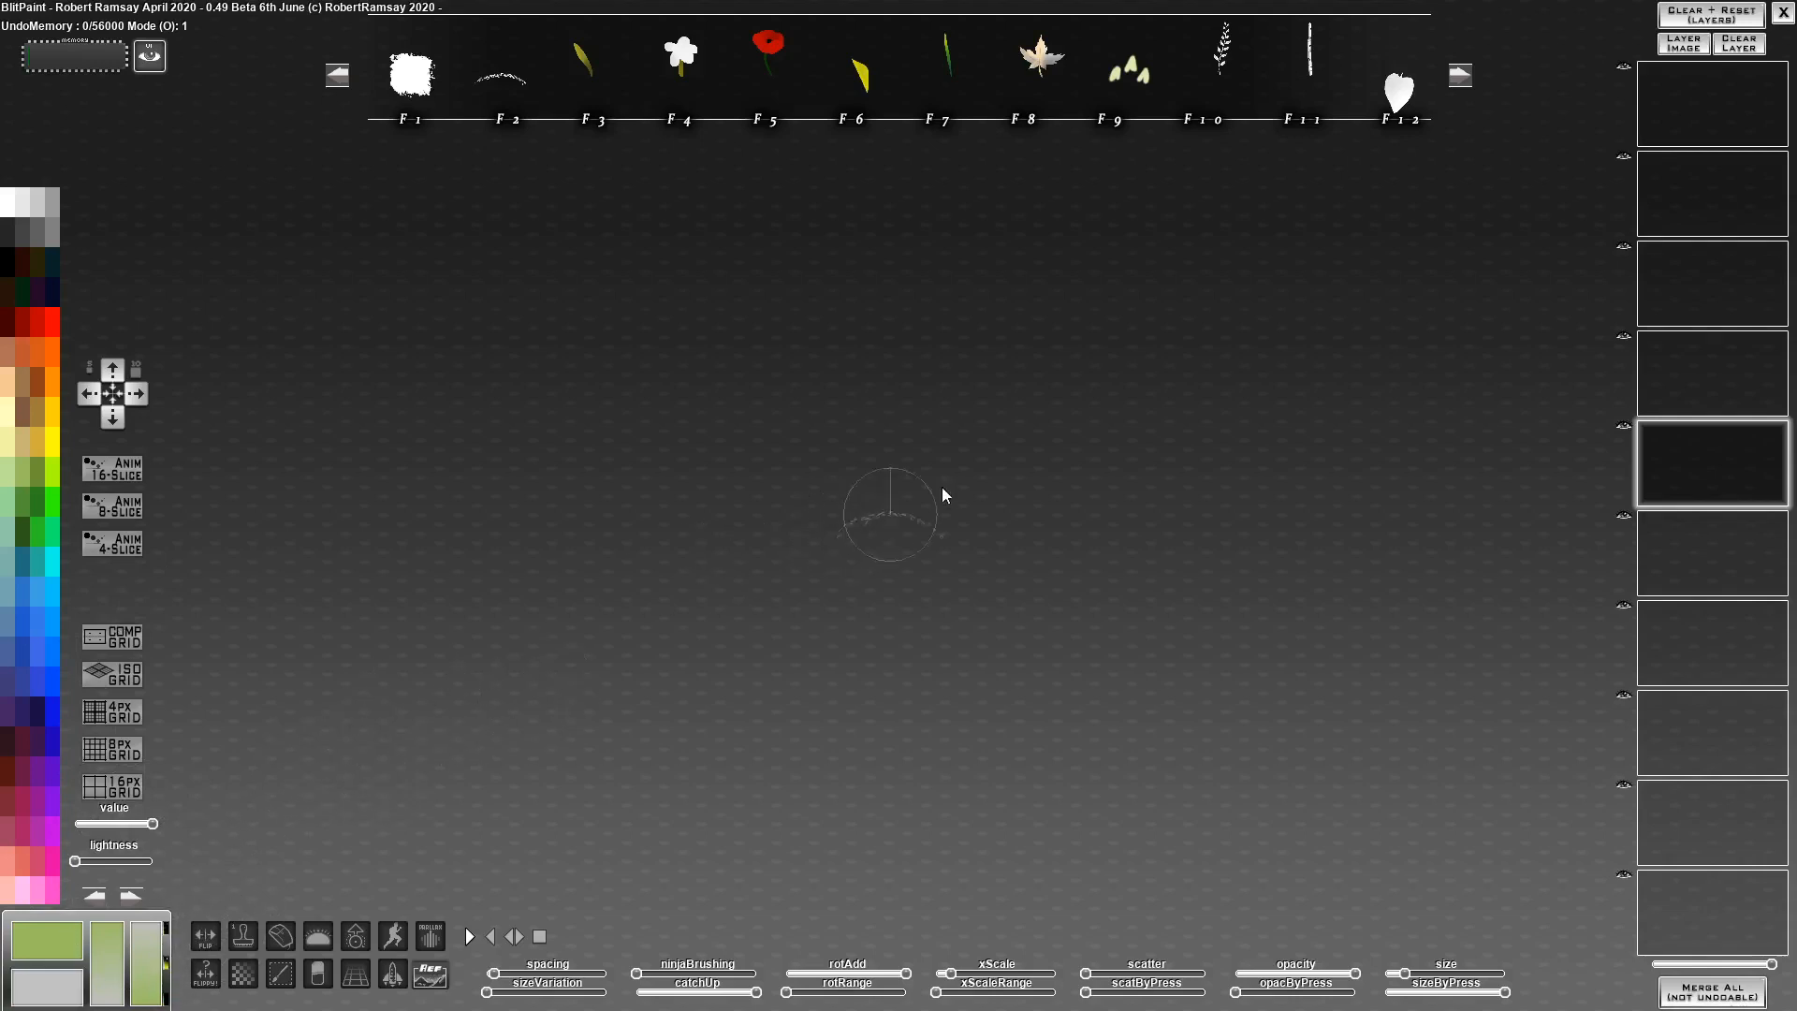
Paint a pale green grassy mound and cover it with strokes mixing a dark green primary and mid-green secondary colour
mouse_move(943, 490)
mouse_down()
mouse_move(946, 538)
mouse_move(553, 561)
mouse_move(1123, 599)
mouse_move(805, 609)
mouse_up()
click(28, 543)
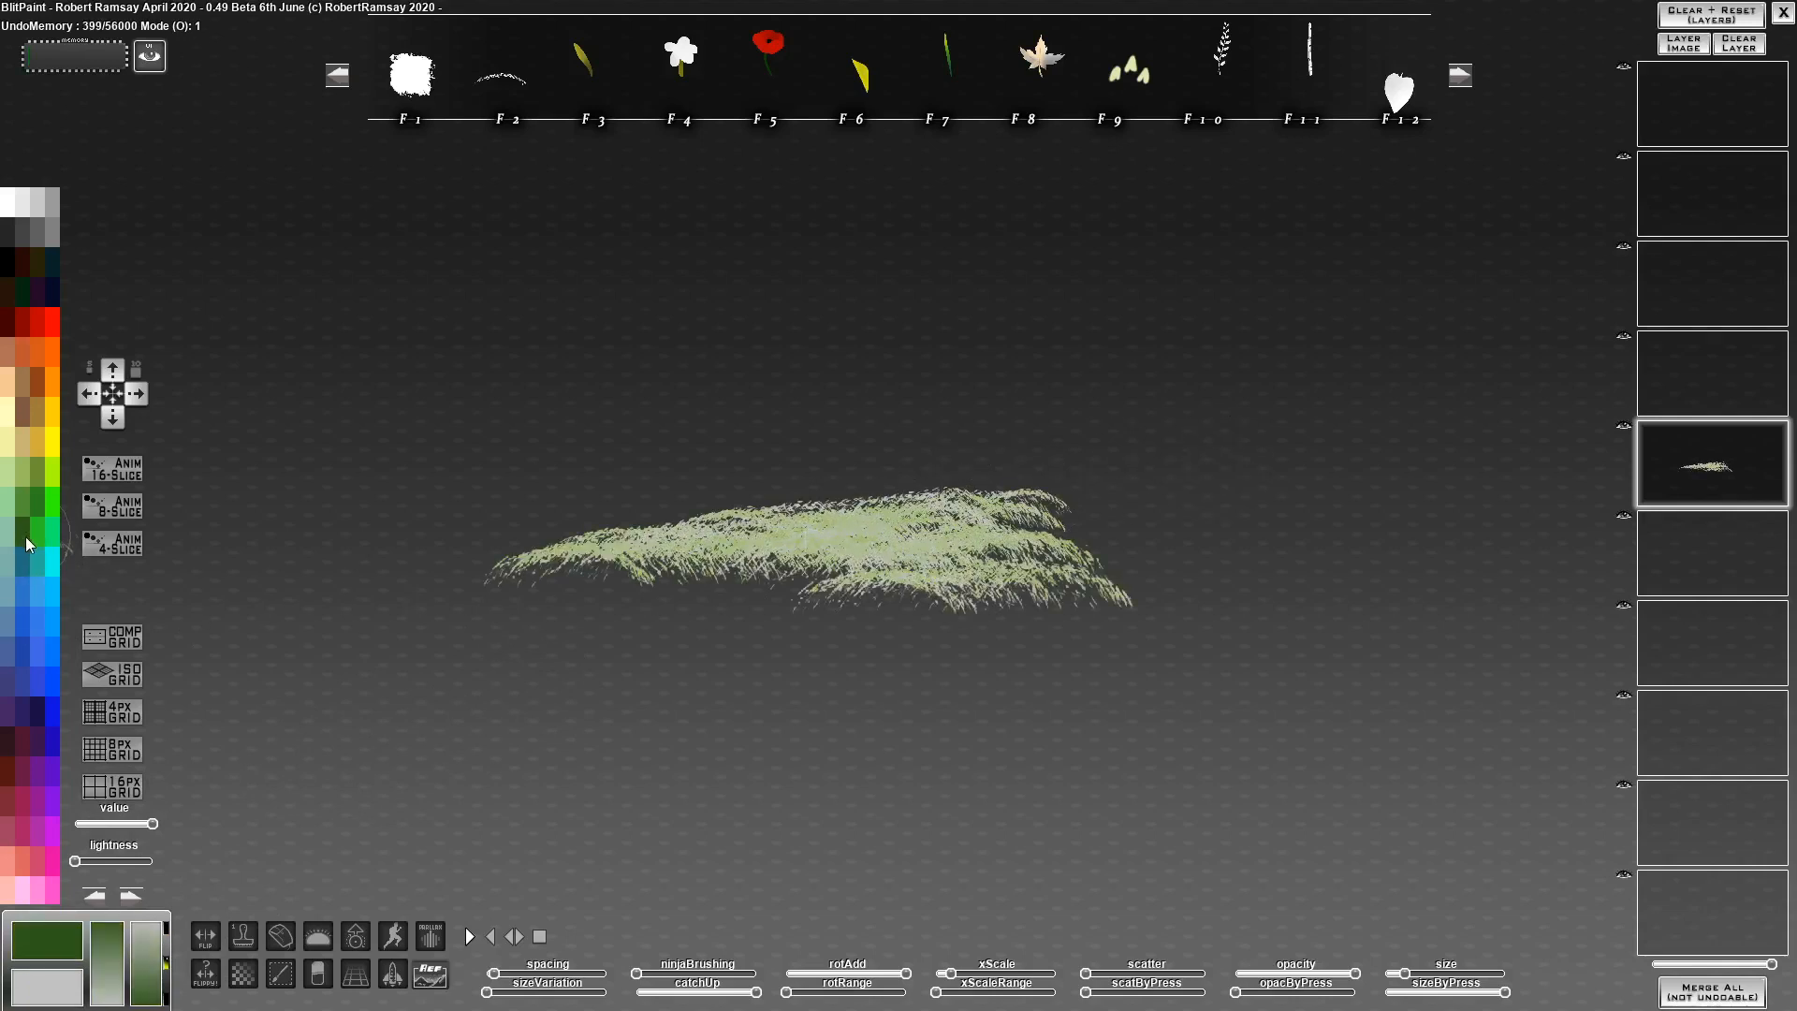
right_click(35, 505)
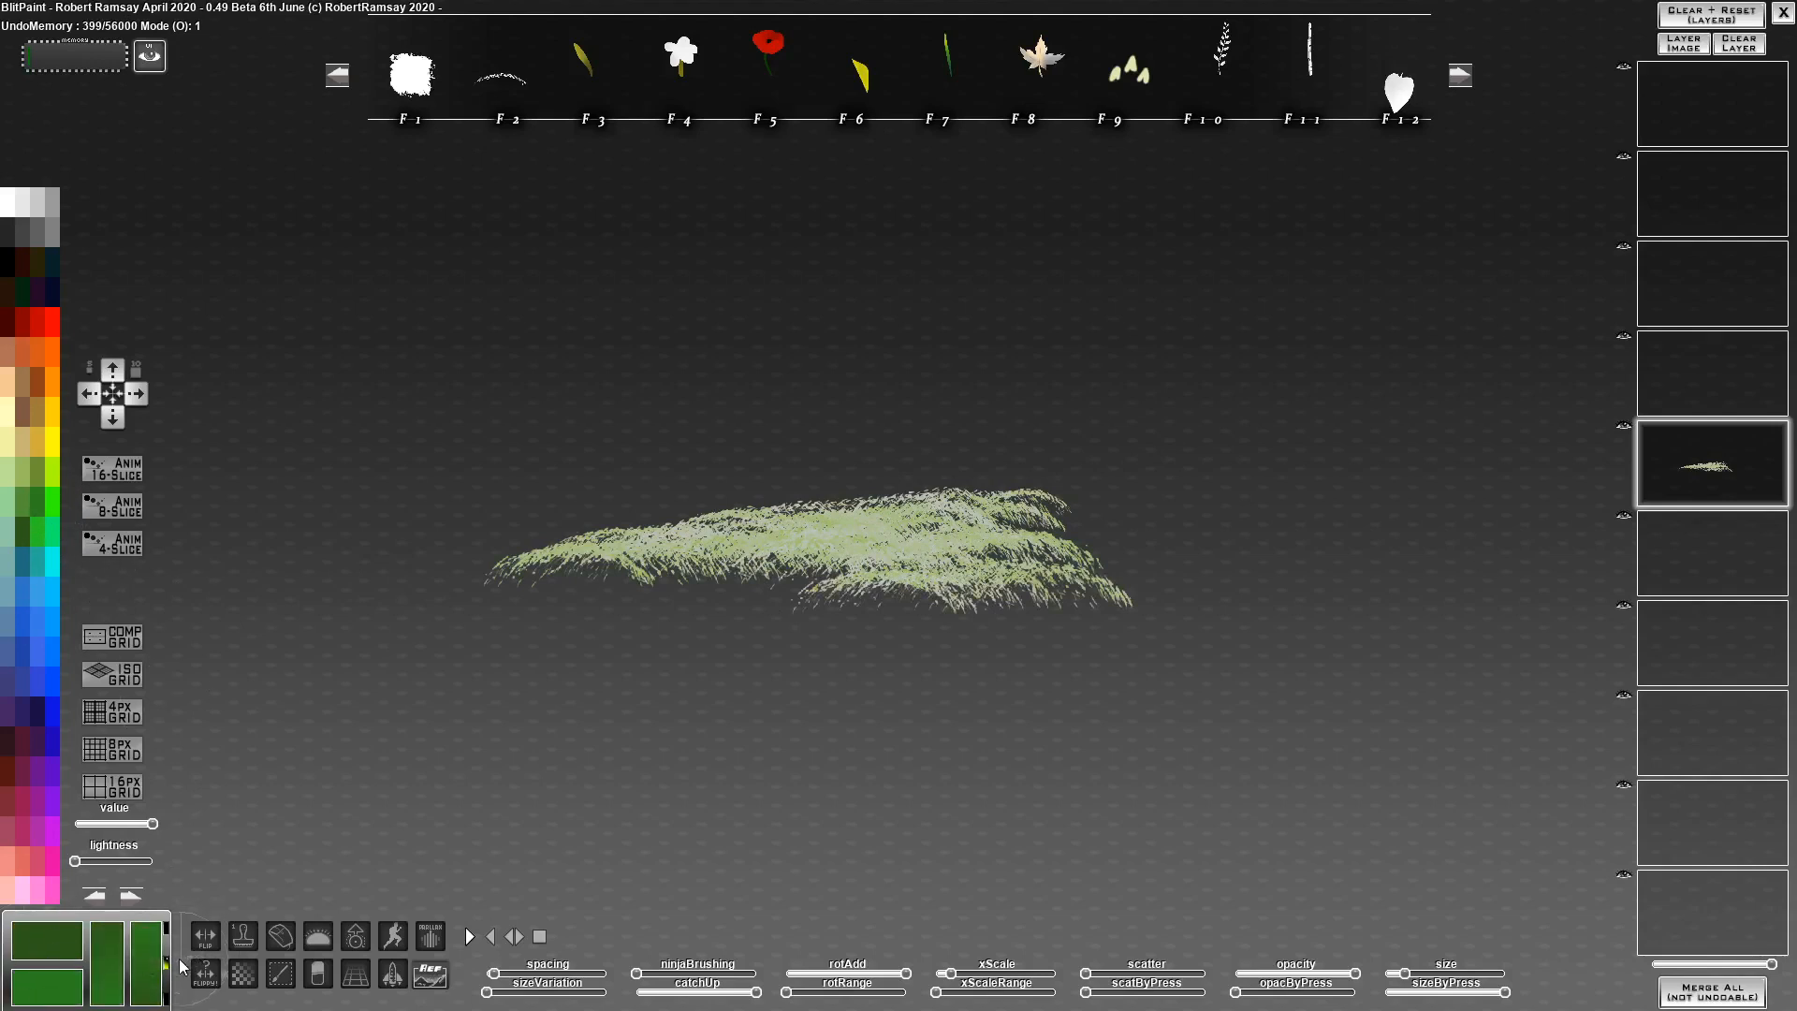
click(168, 998)
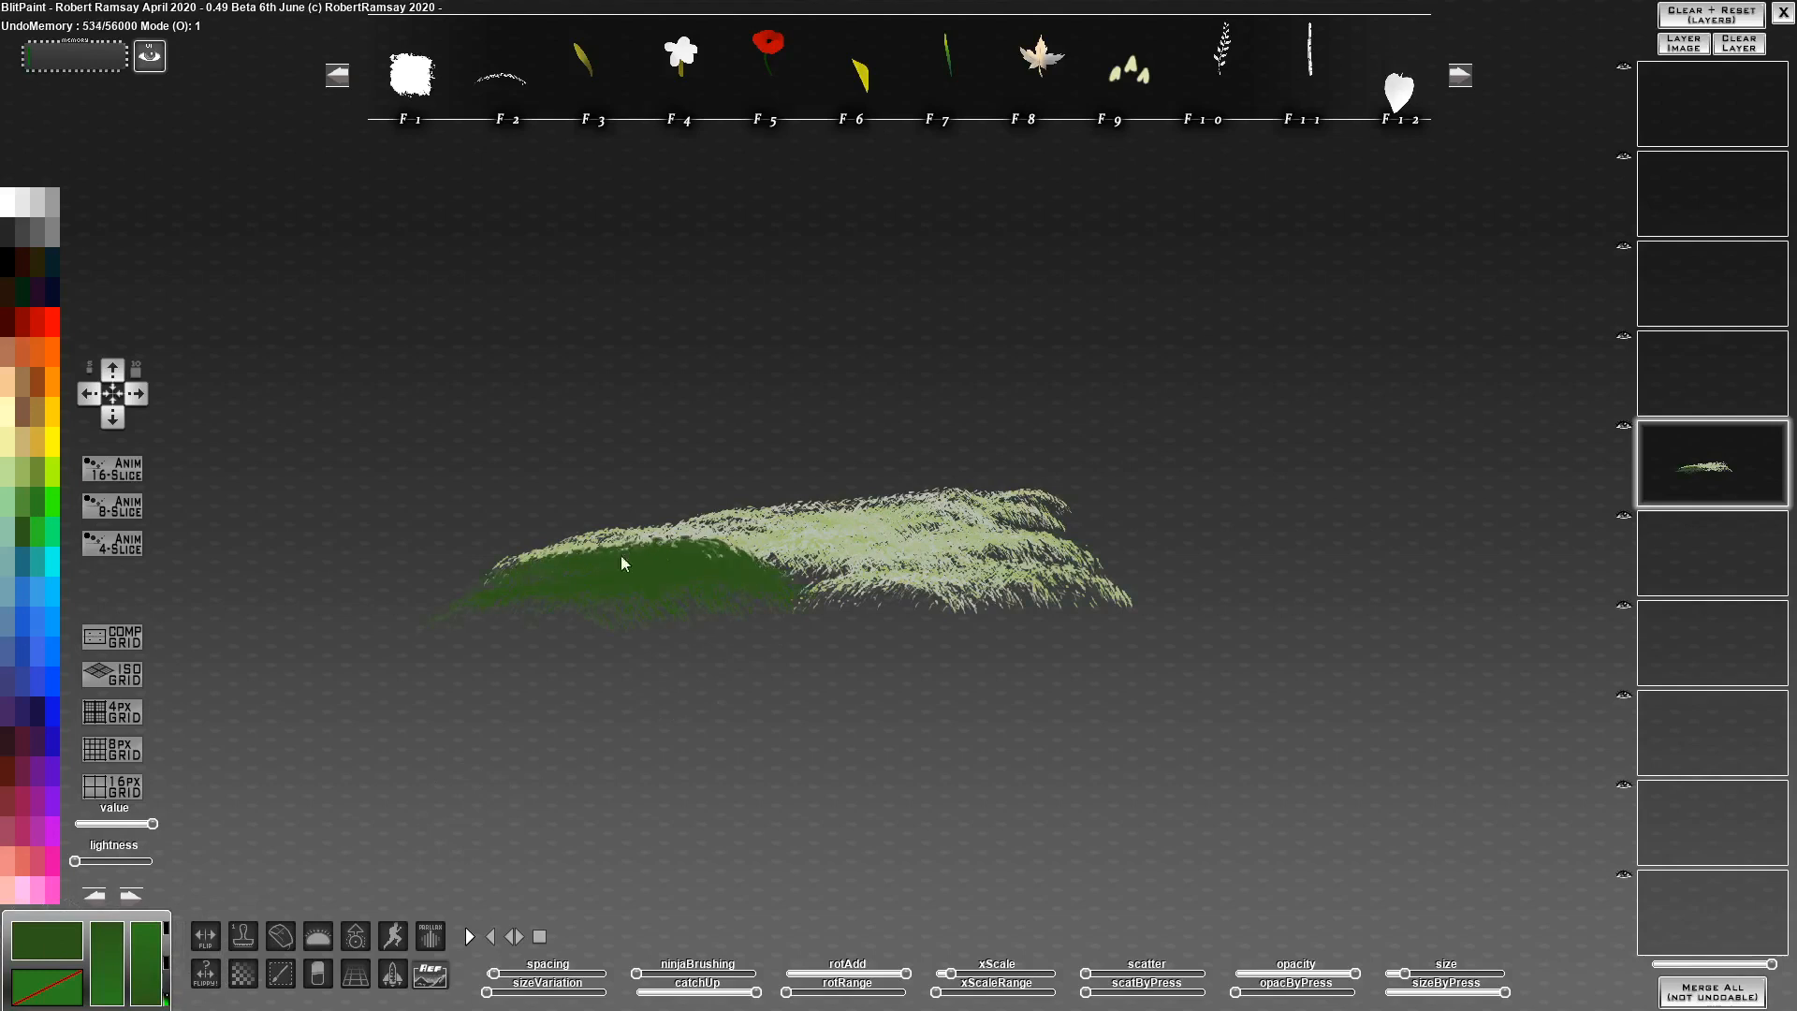
click(169, 967)
mouse_move(974, 529)
mouse_down()
mouse_move(832, 521)
mouse_move(594, 567)
mouse_move(635, 604)
mouse_up()
mouse_move(543, 537)
mouse_down()
mouse_move(763, 522)
mouse_move(698, 566)
mouse_move(784, 622)
mouse_move(705, 627)
mouse_move(891, 605)
mouse_up()
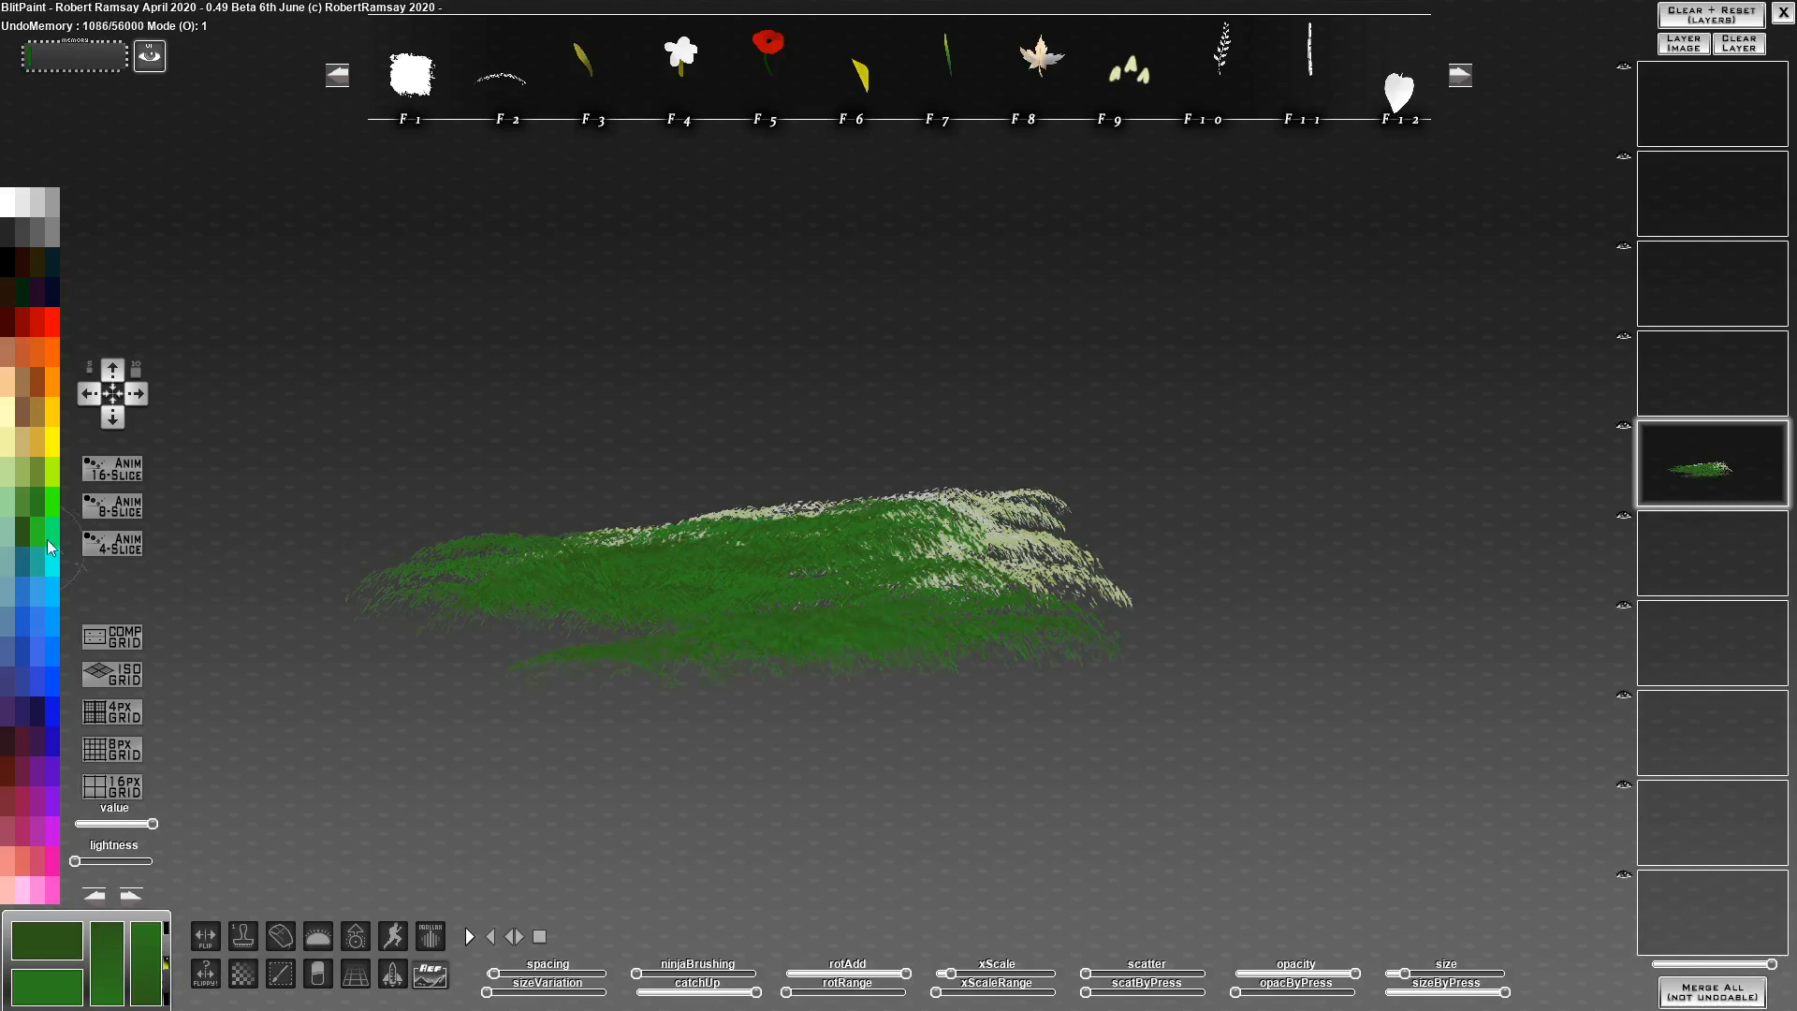
Highlight the mound's lower edge with medium green and pale green strokes, and clear the canvas
click(23, 508)
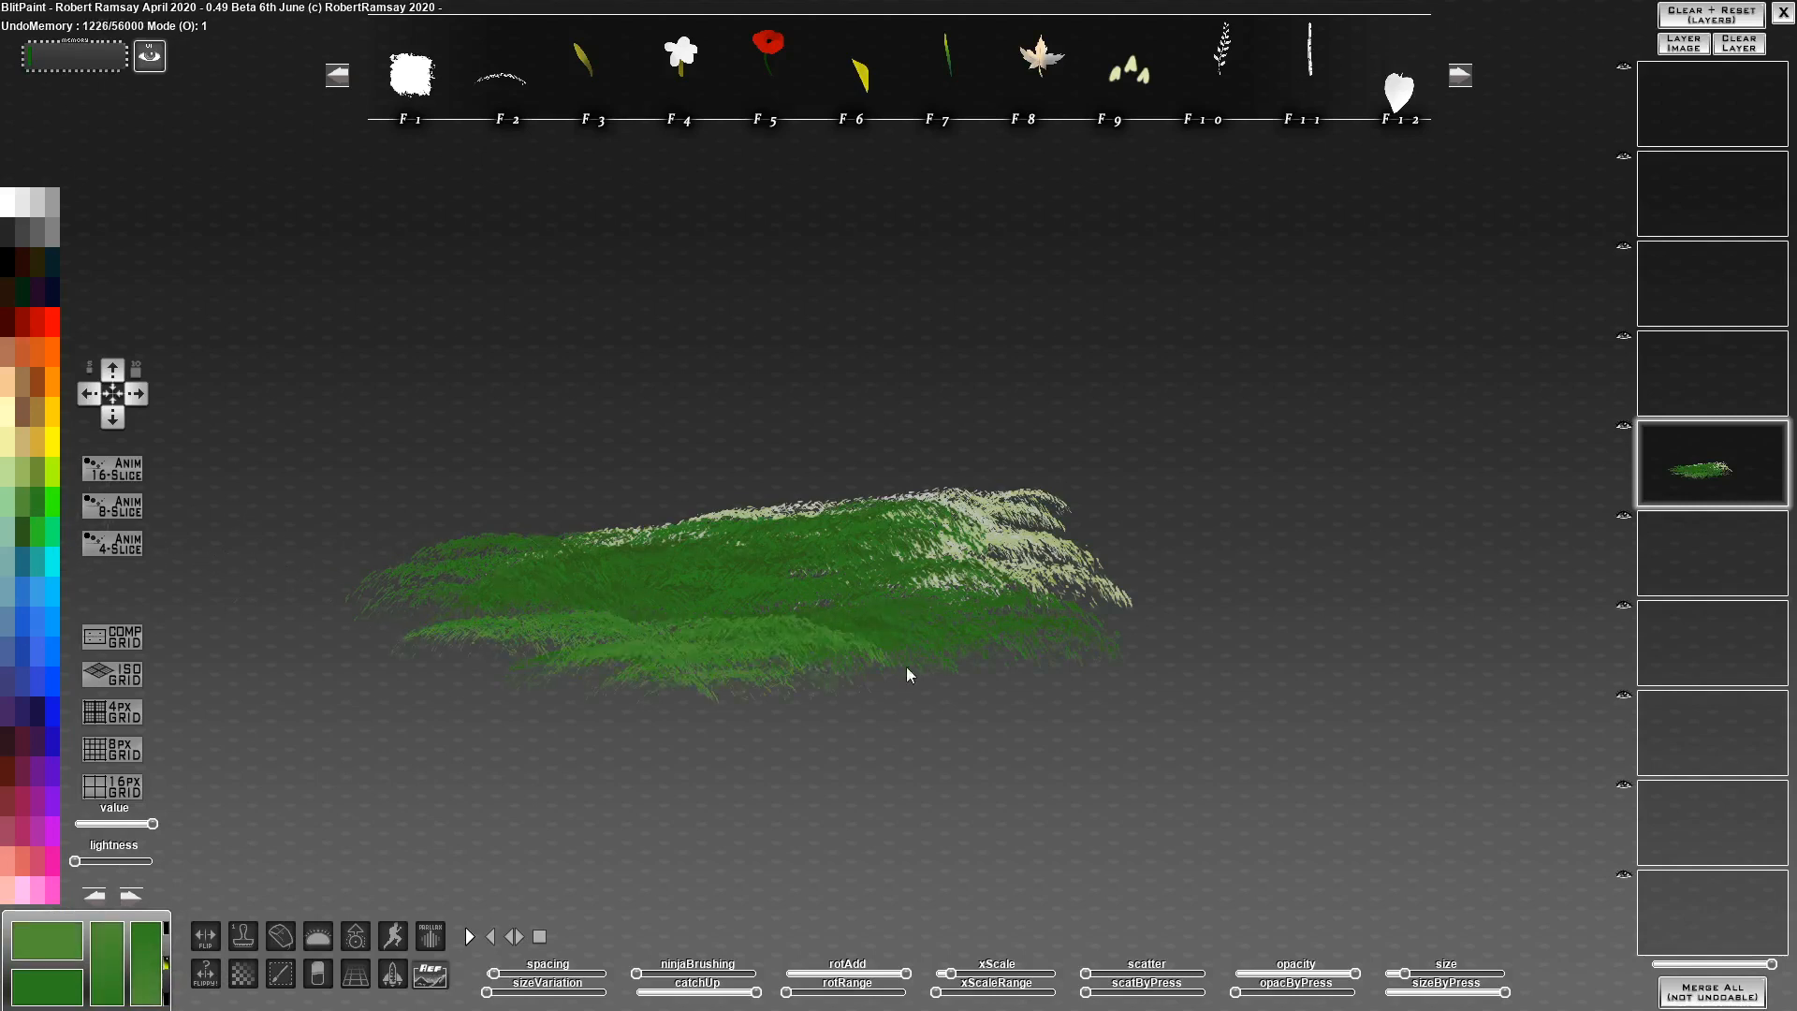
click(8, 482)
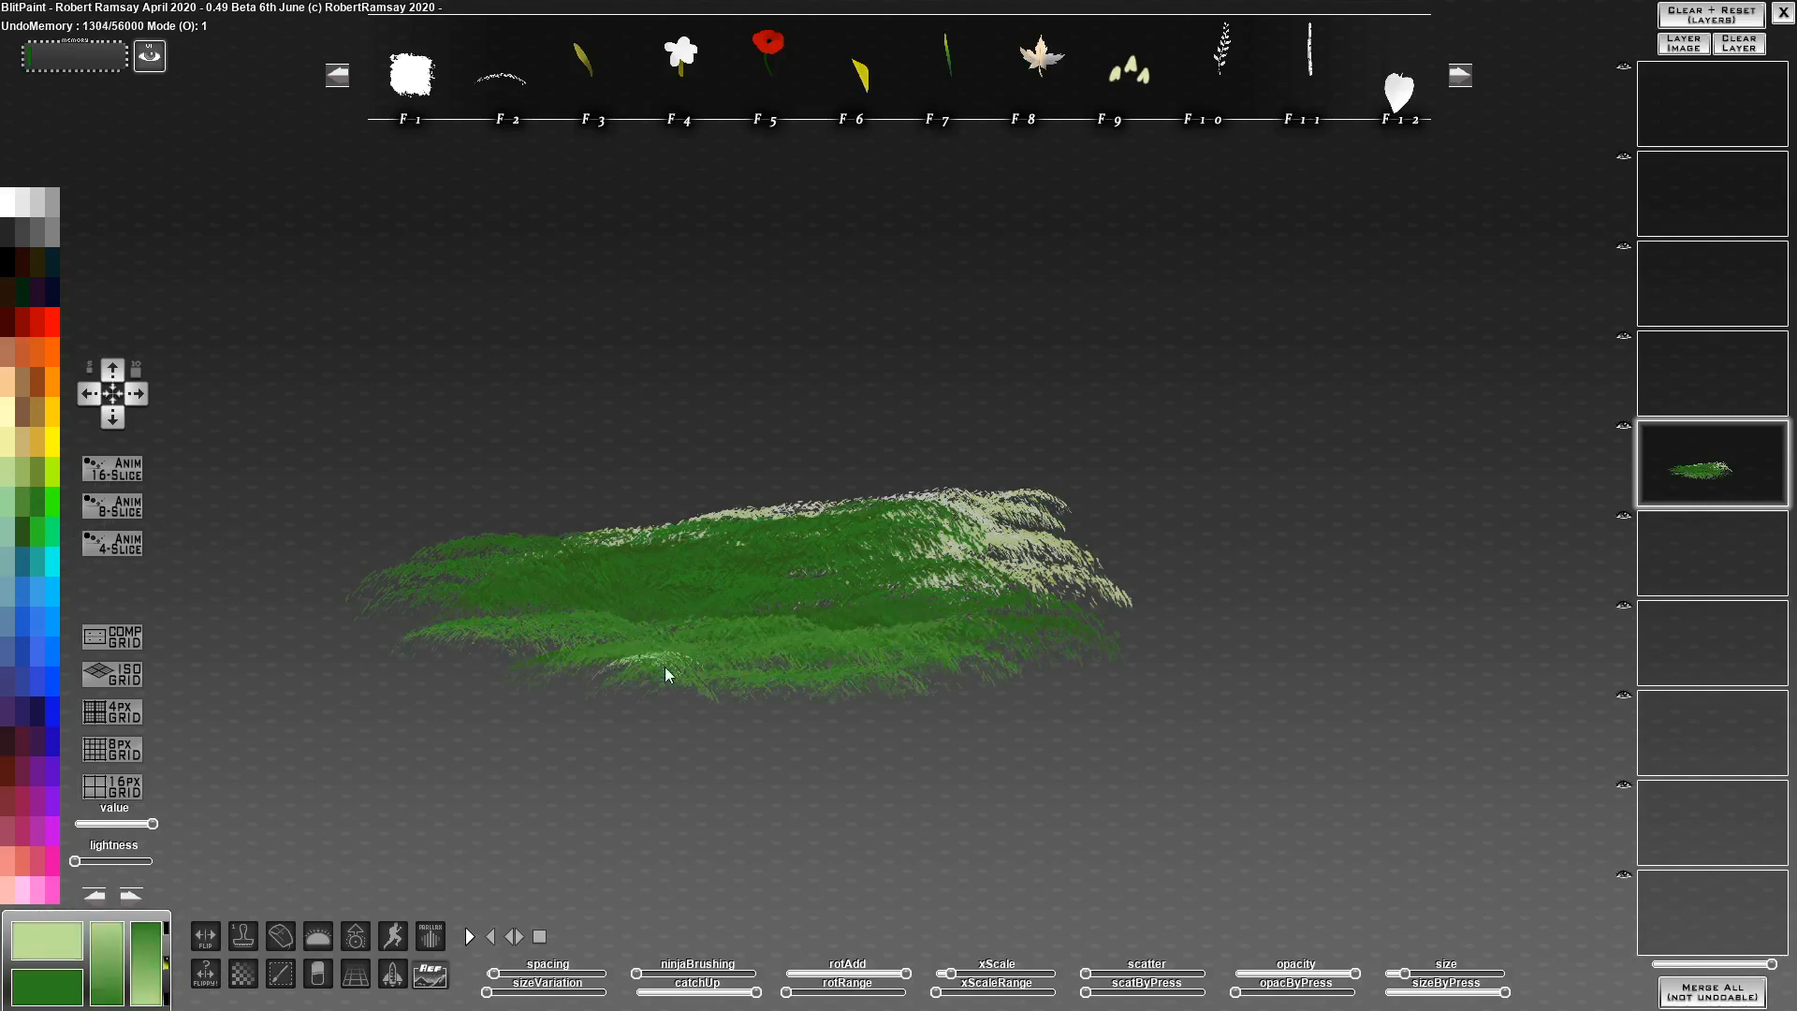
drag(664, 666, 868, 640)
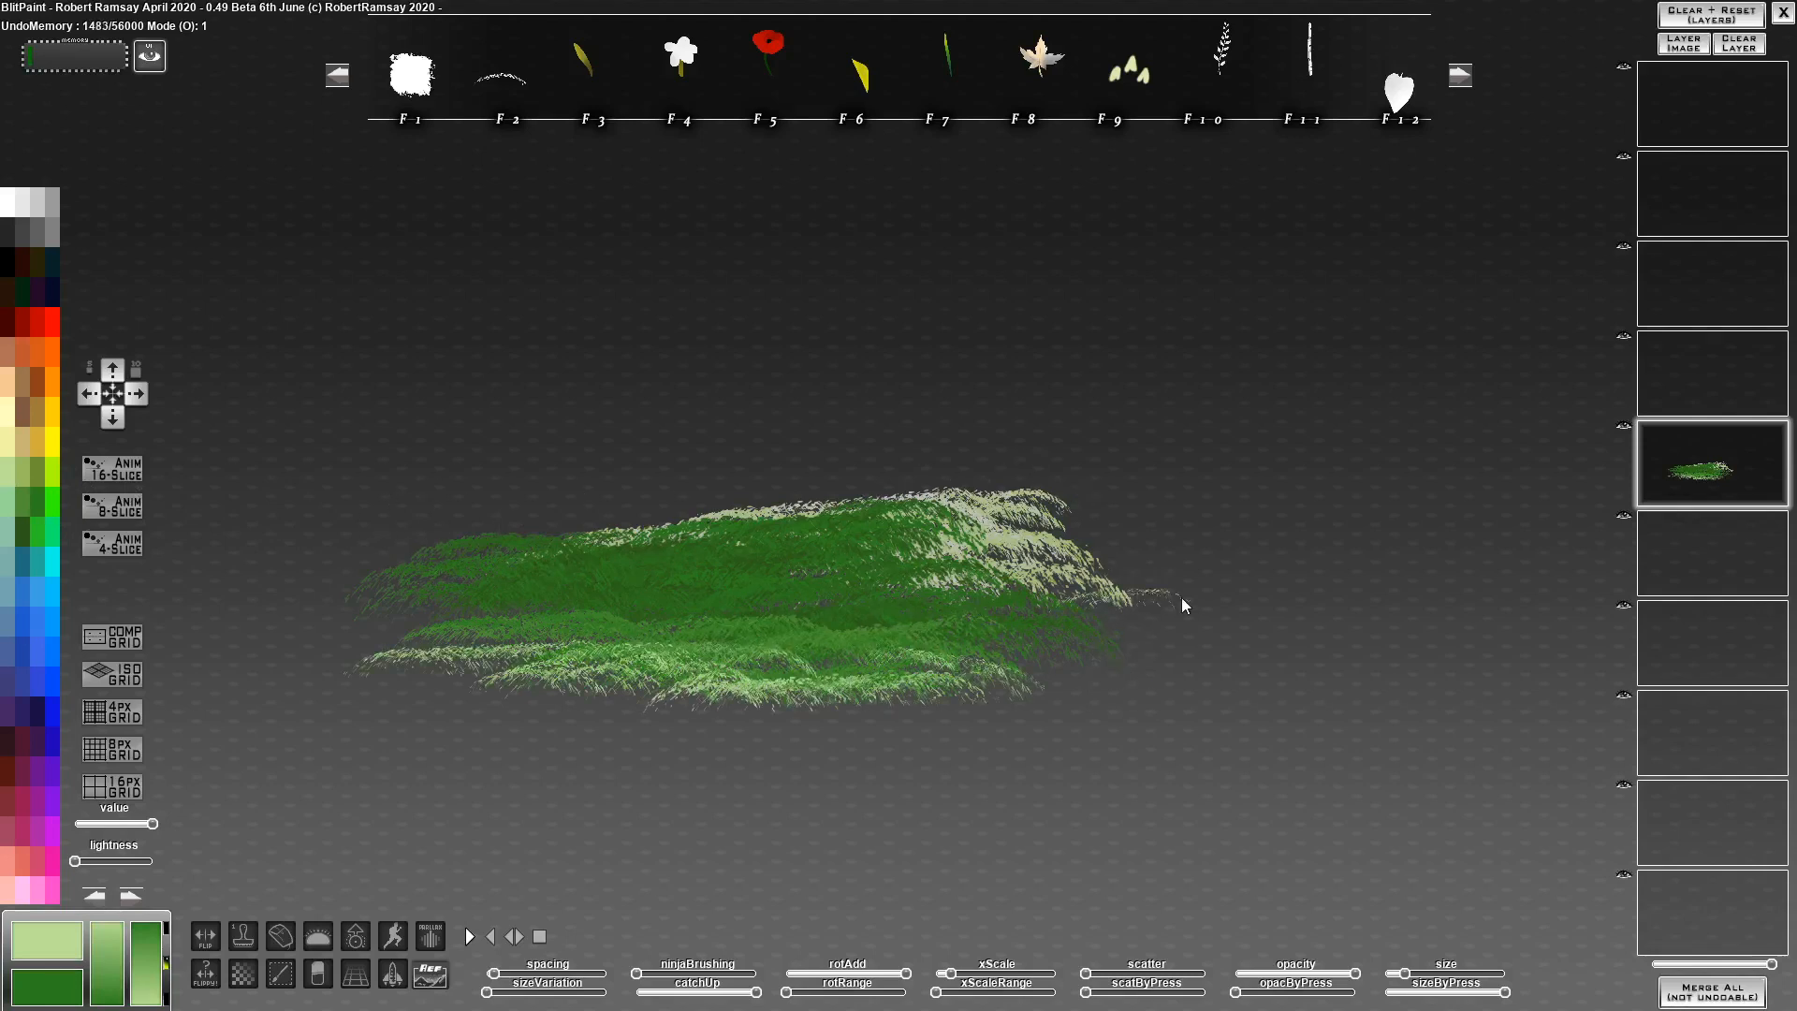
key(Delete)
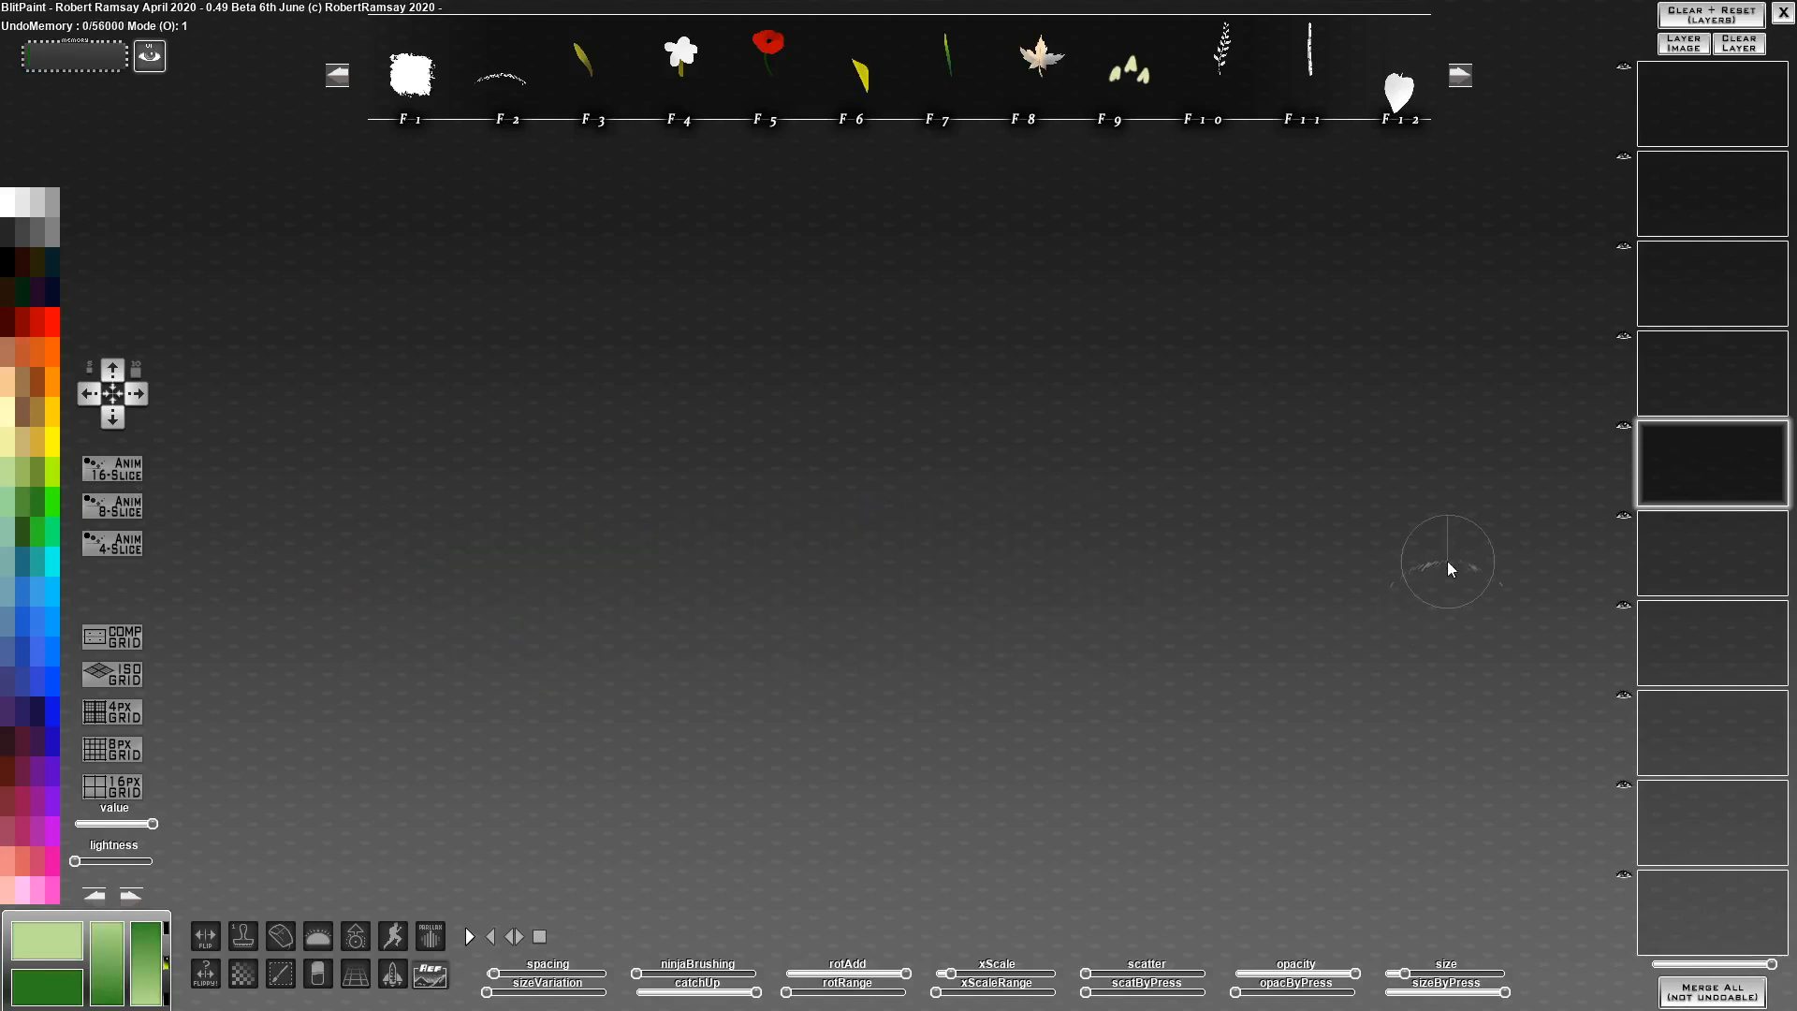
Paint a bank of olive blades with the leaf-blade brush (F3) and a lower row tinted with red and dark green
click(588, 82)
mouse_move(597, 400)
mouse_down()
mouse_move(558, 452)
mouse_move(919, 475)
mouse_move(586, 521)
mouse_move(1044, 557)
mouse_move(852, 590)
mouse_move(302, 553)
mouse_up()
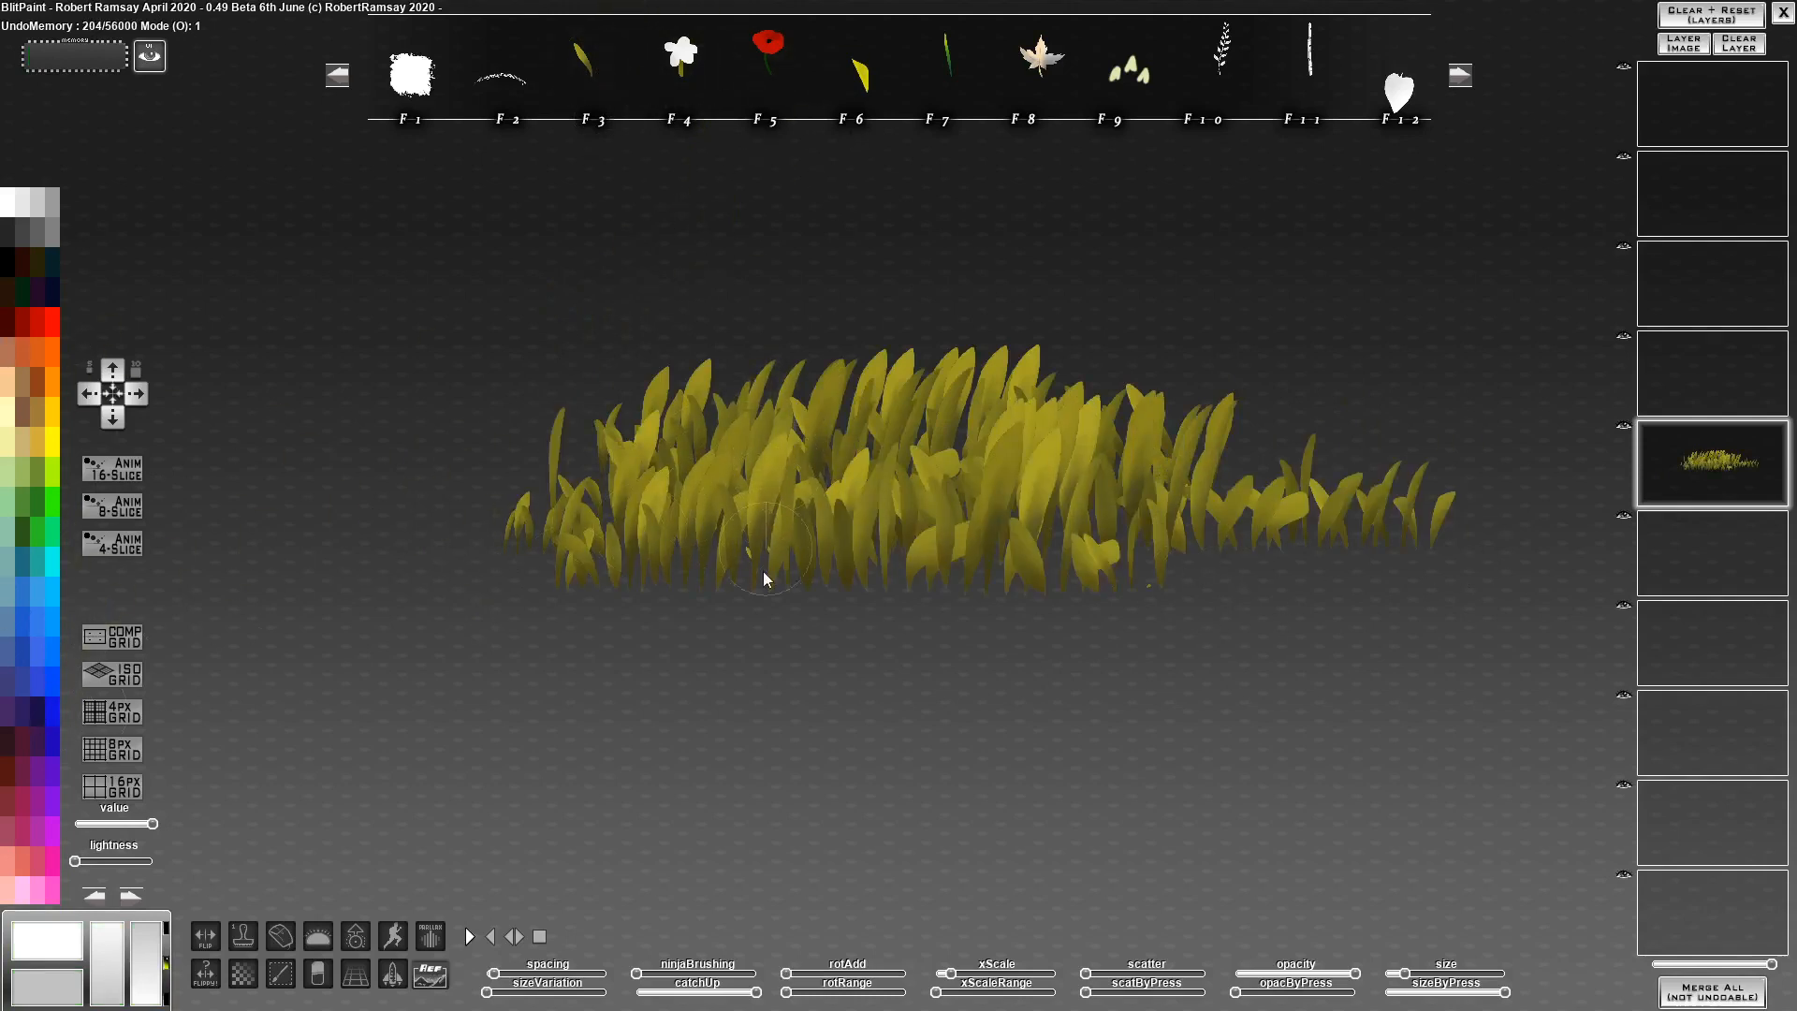
click(47, 323)
mouse_move(543, 674)
mouse_down()
mouse_move(409, 719)
mouse_move(914, 706)
mouse_up()
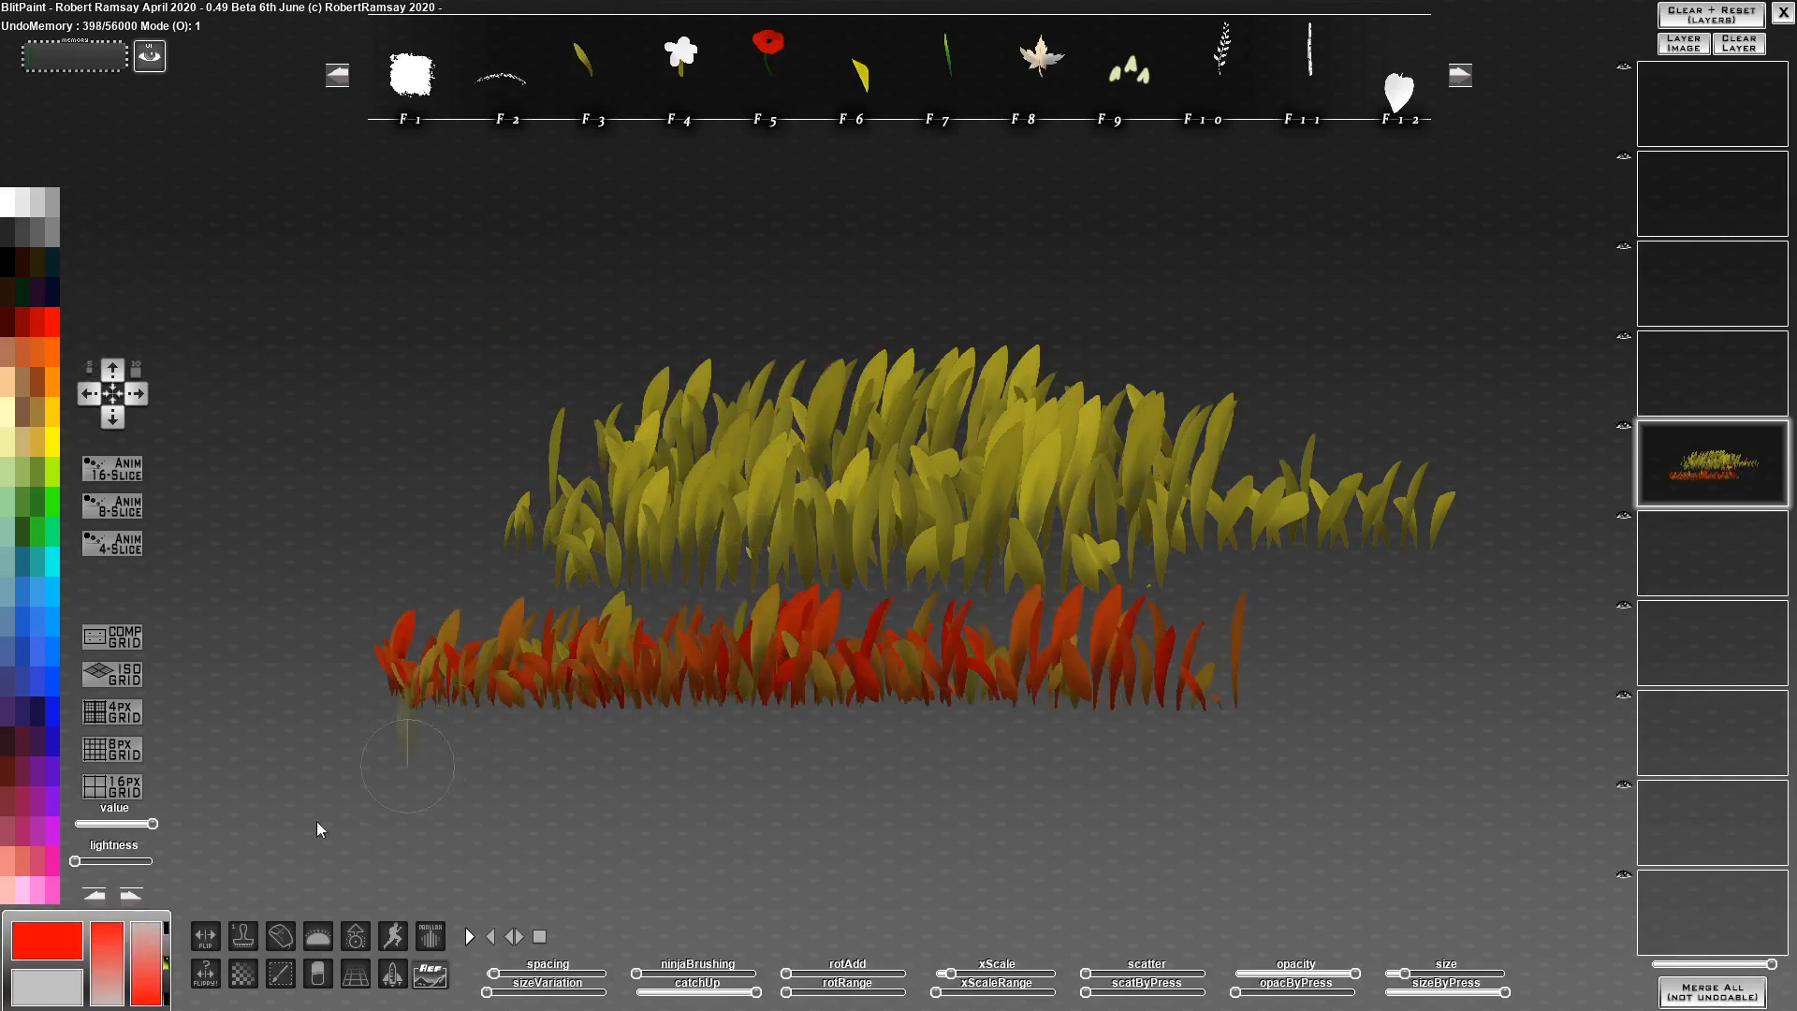
right_click(35, 543)
mouse_move(468, 736)
mouse_down()
mouse_move(453, 738)
mouse_move(1058, 743)
mouse_move(614, 752)
mouse_move(655, 754)
mouse_up()
Paint two horizontal rows of white and pink blossoms above the blades with the flower brush (F4)
click(412, 77)
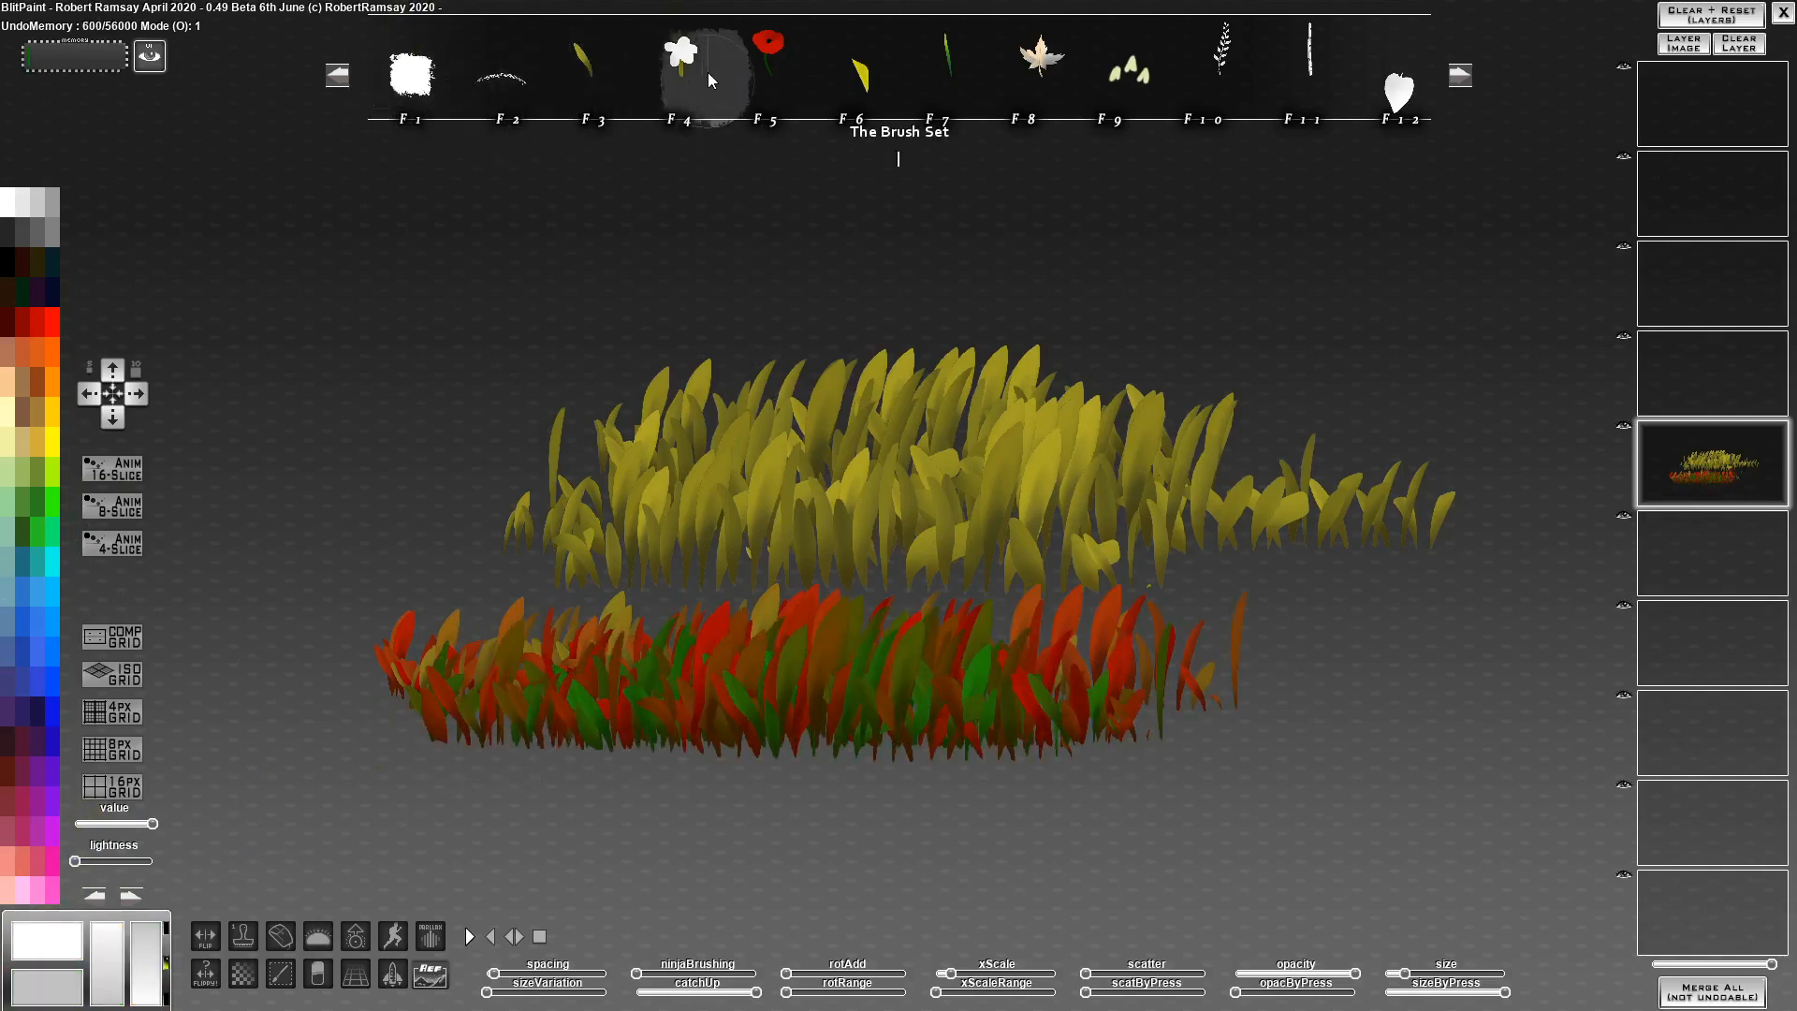
click(679, 65)
drag(379, 320, 922, 318)
drag(454, 350, 682, 348)
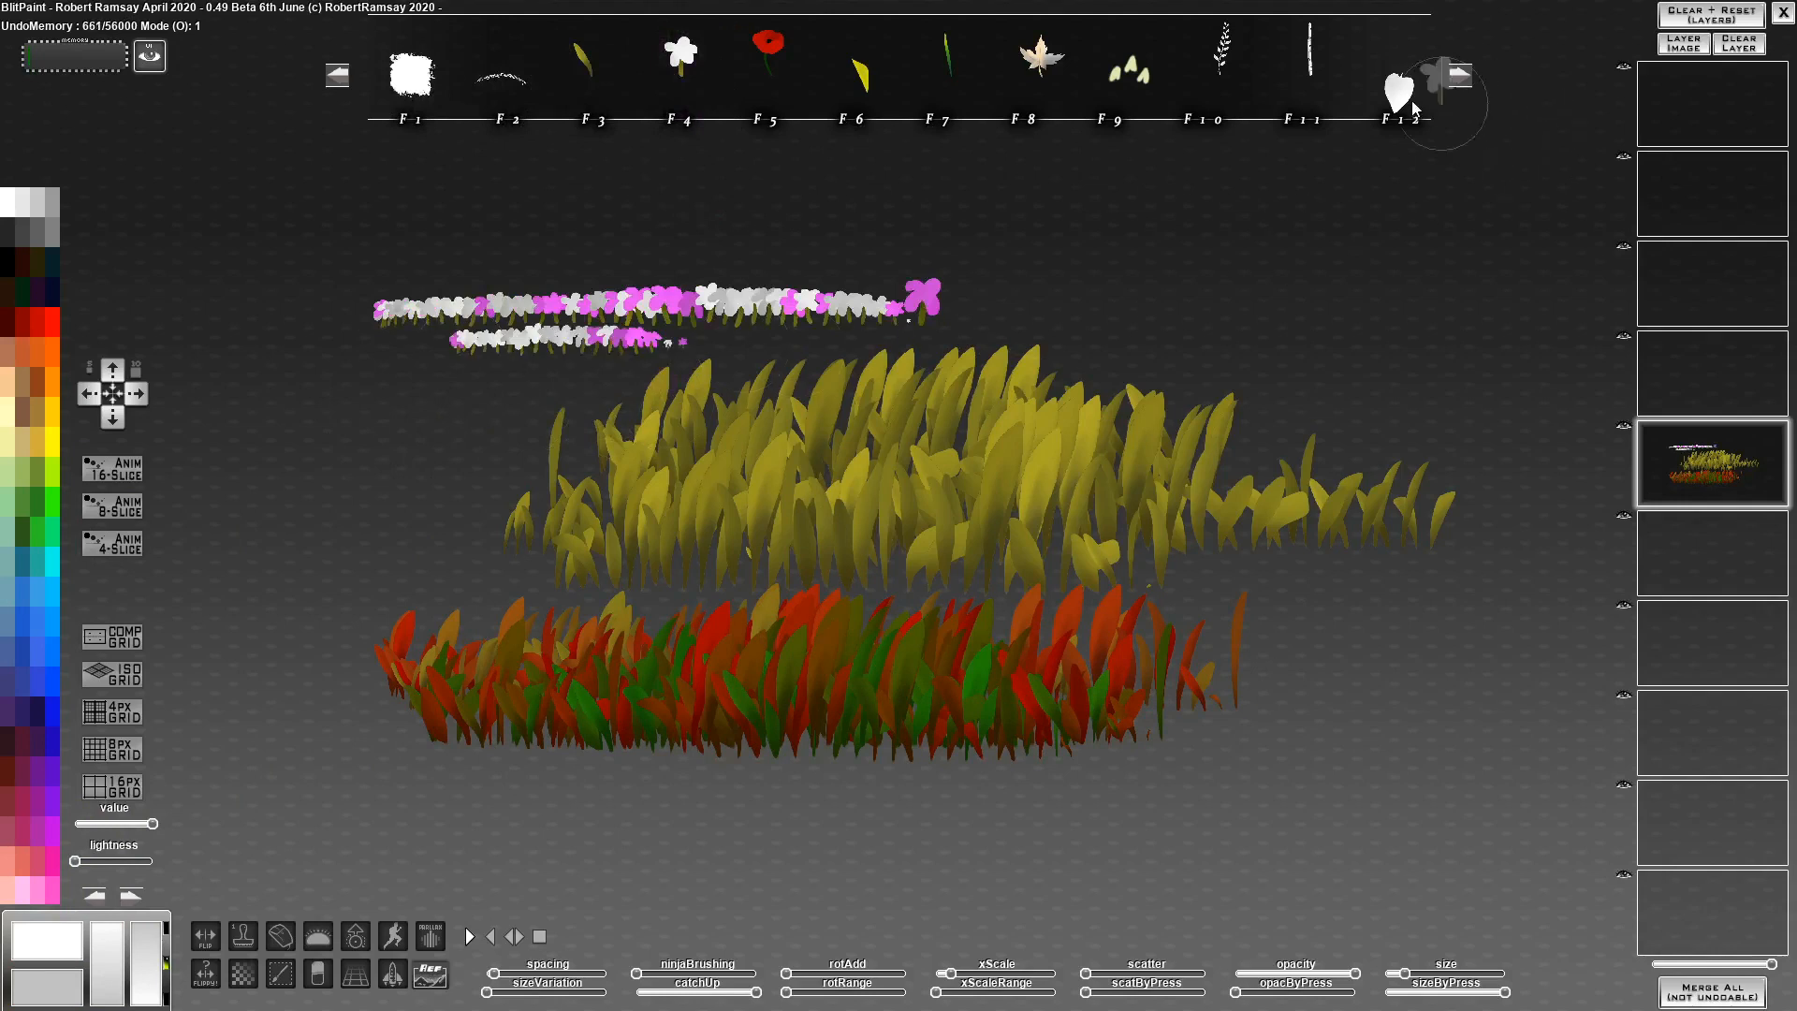
Clear the canvas and paint two long horizontal rows of white petals with the petal brush (F12)
click(1401, 86)
key(Delete)
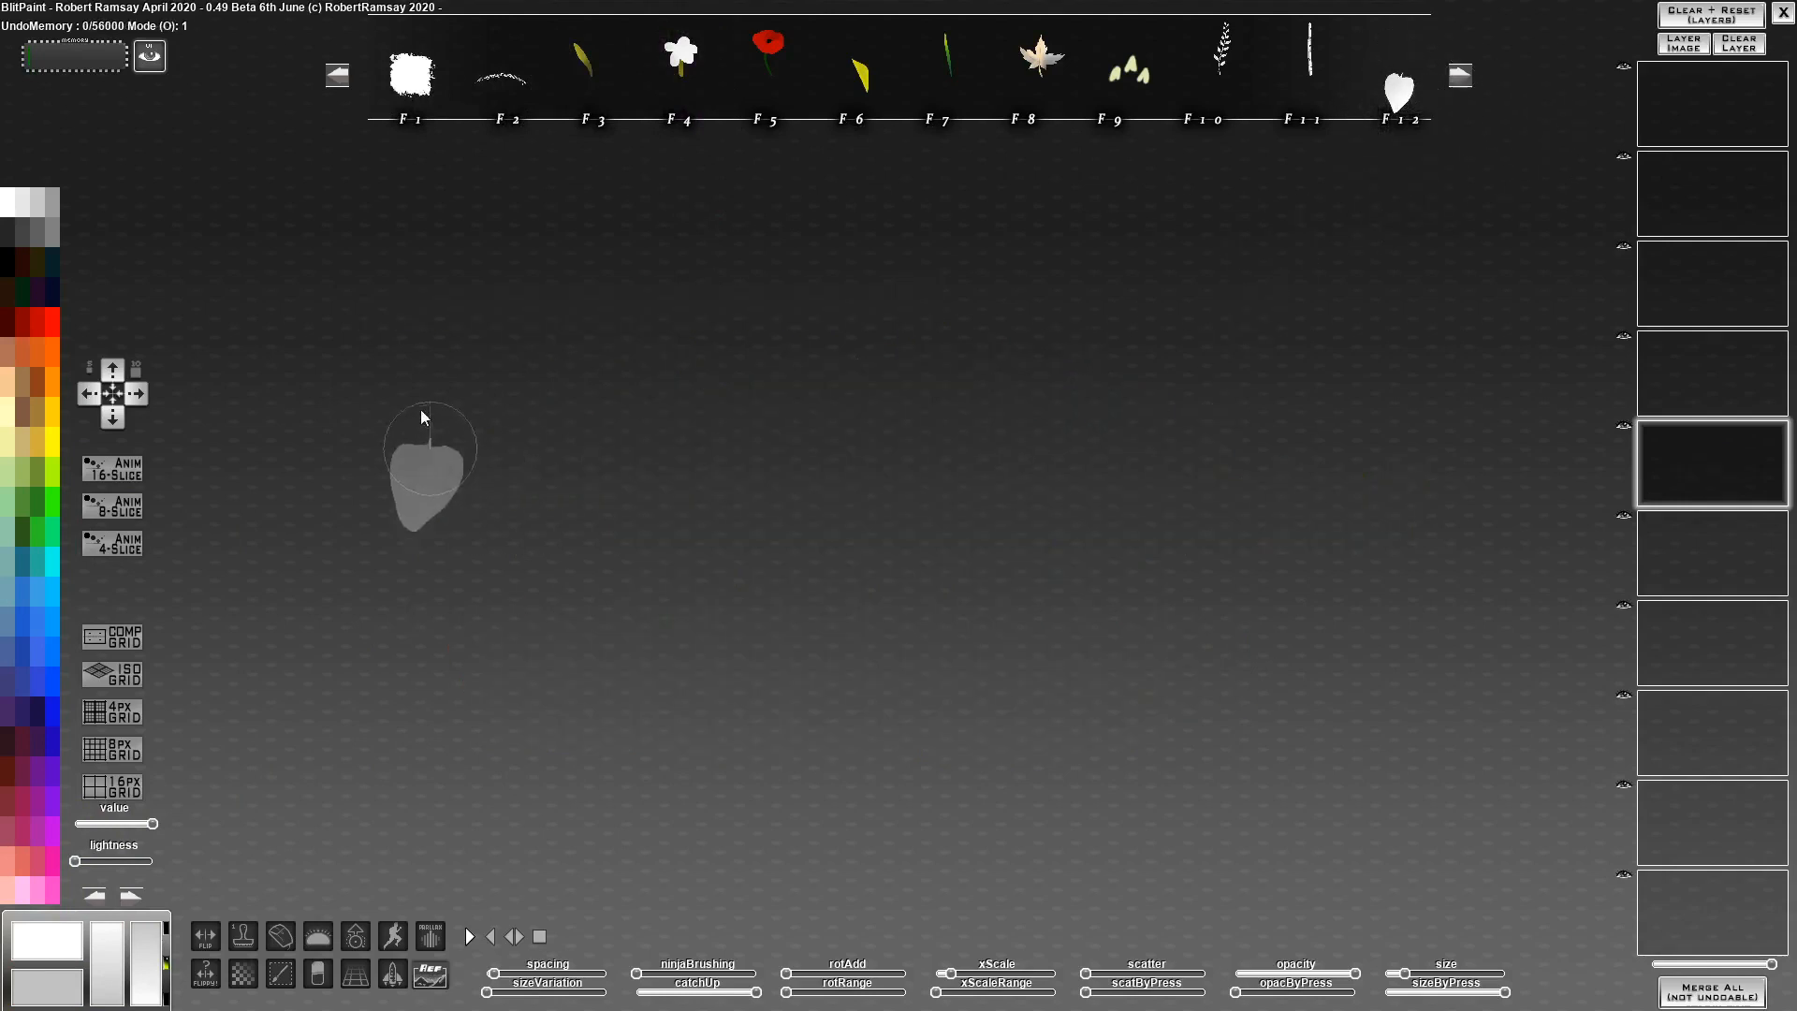
mouse_move(339, 281)
mouse_down()
mouse_move(1432, 305)
mouse_move(1351, 299)
mouse_up()
drag(351, 342, 1208, 345)
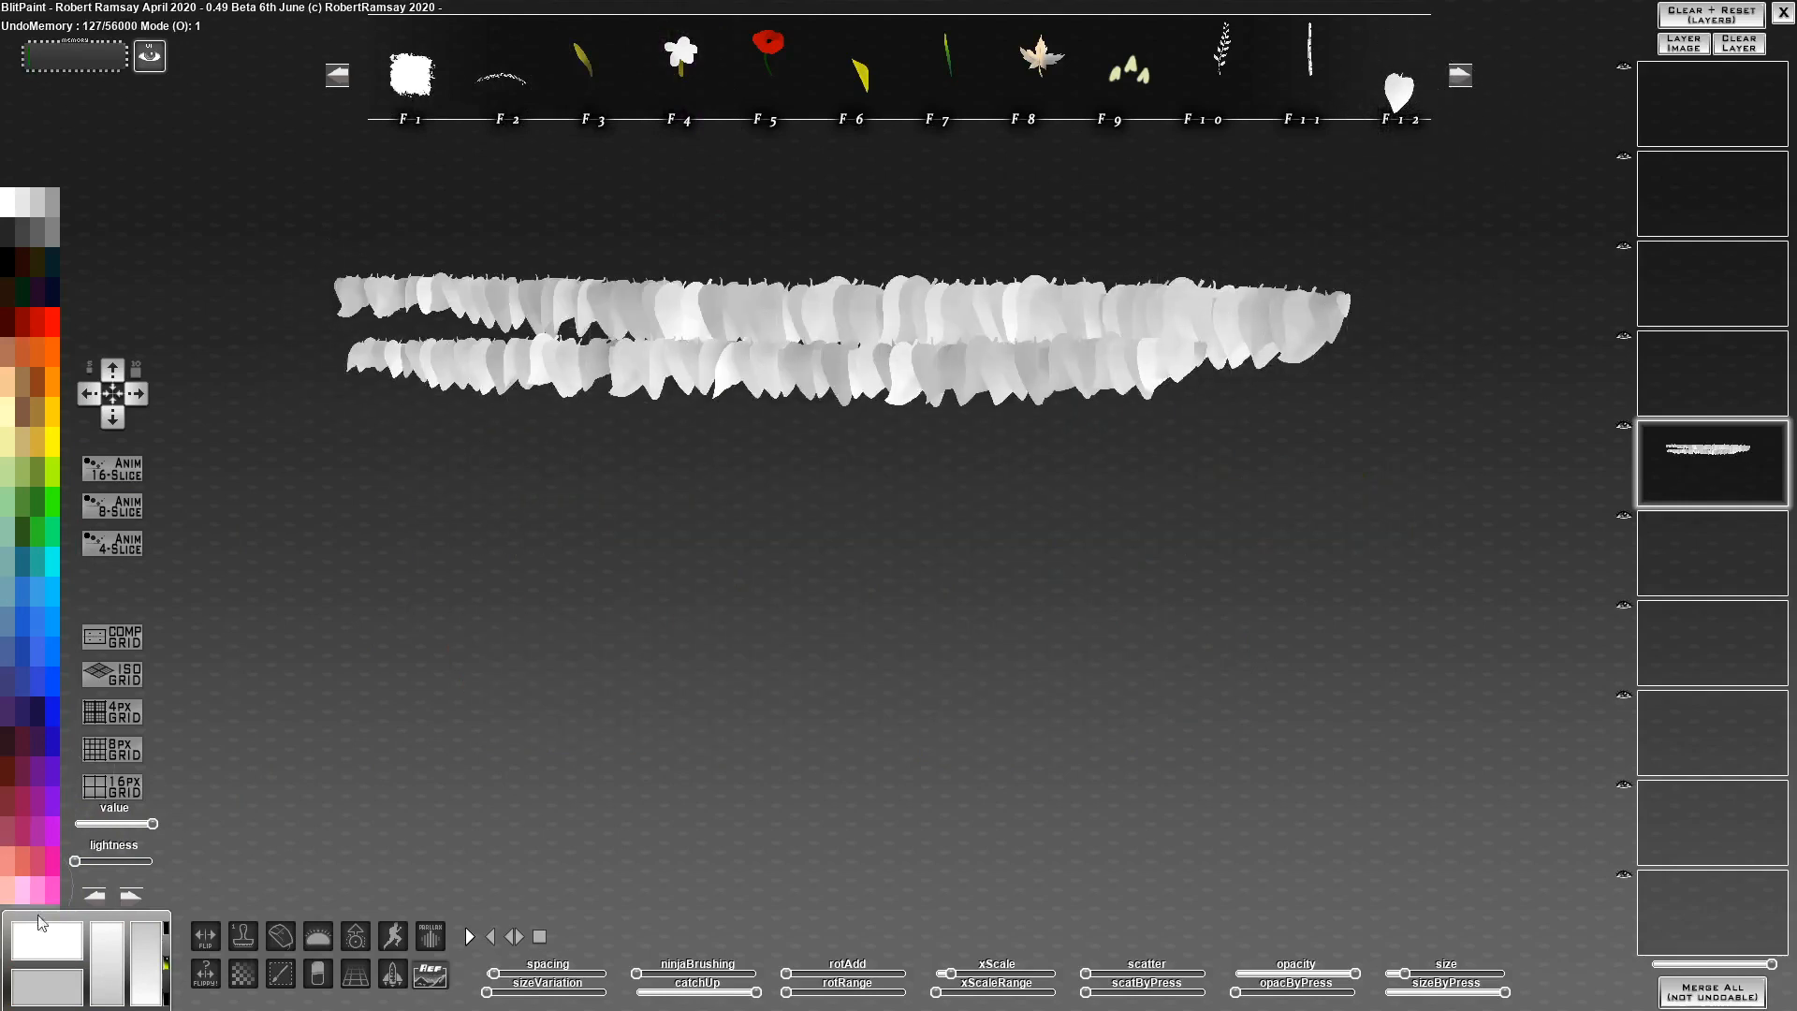
Set yellow as primary and dark green as secondary colour, paint petal rows in that mix, and clear the canvas
click(22, 556)
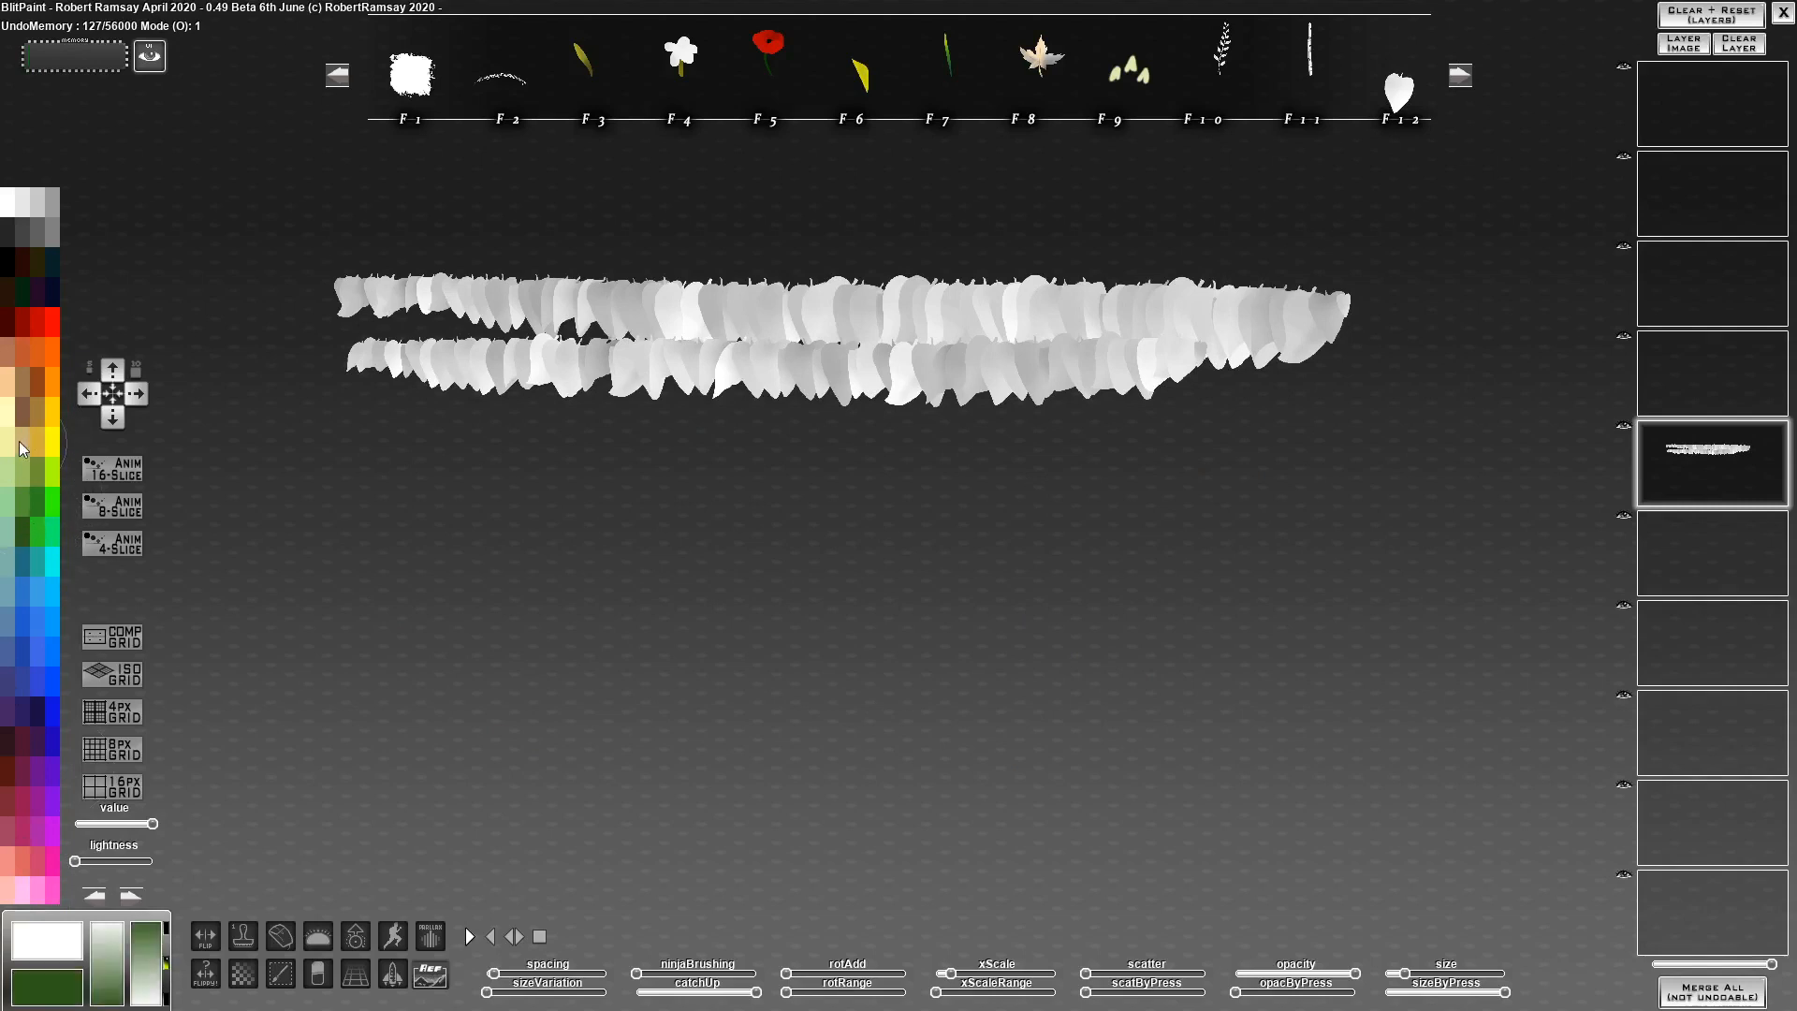
click(47, 446)
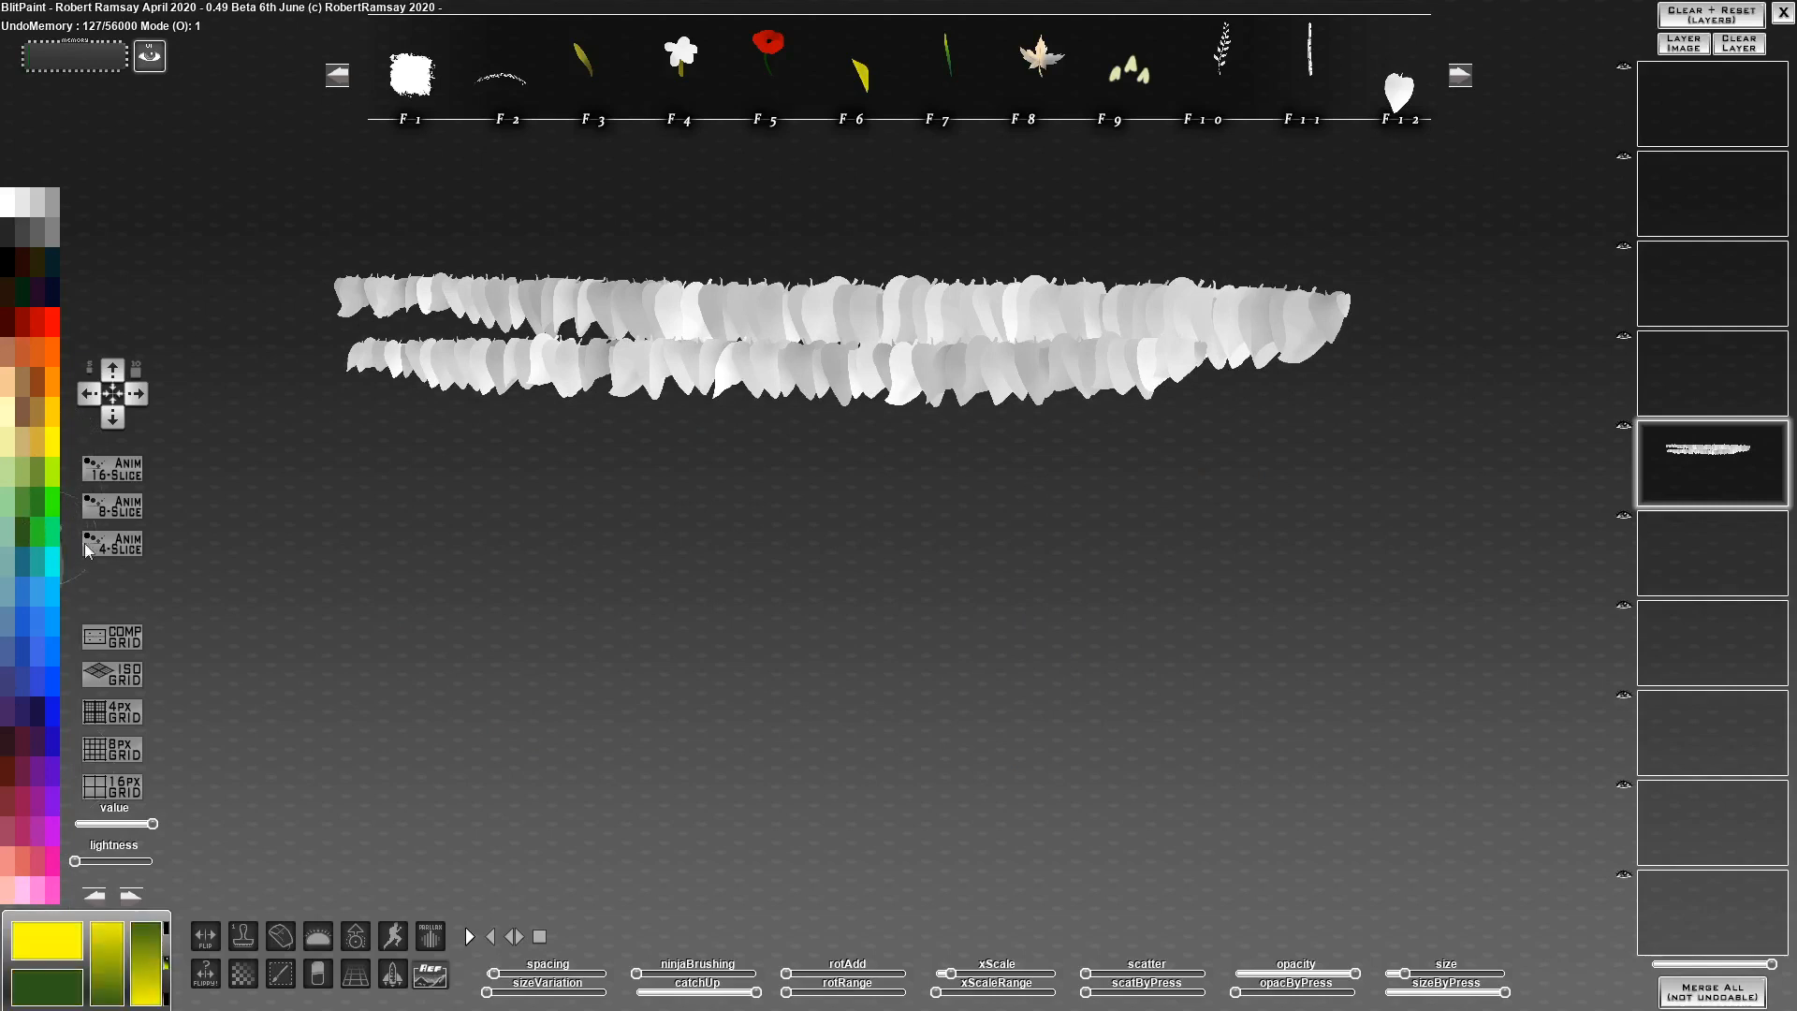
drag(292, 561, 1344, 575)
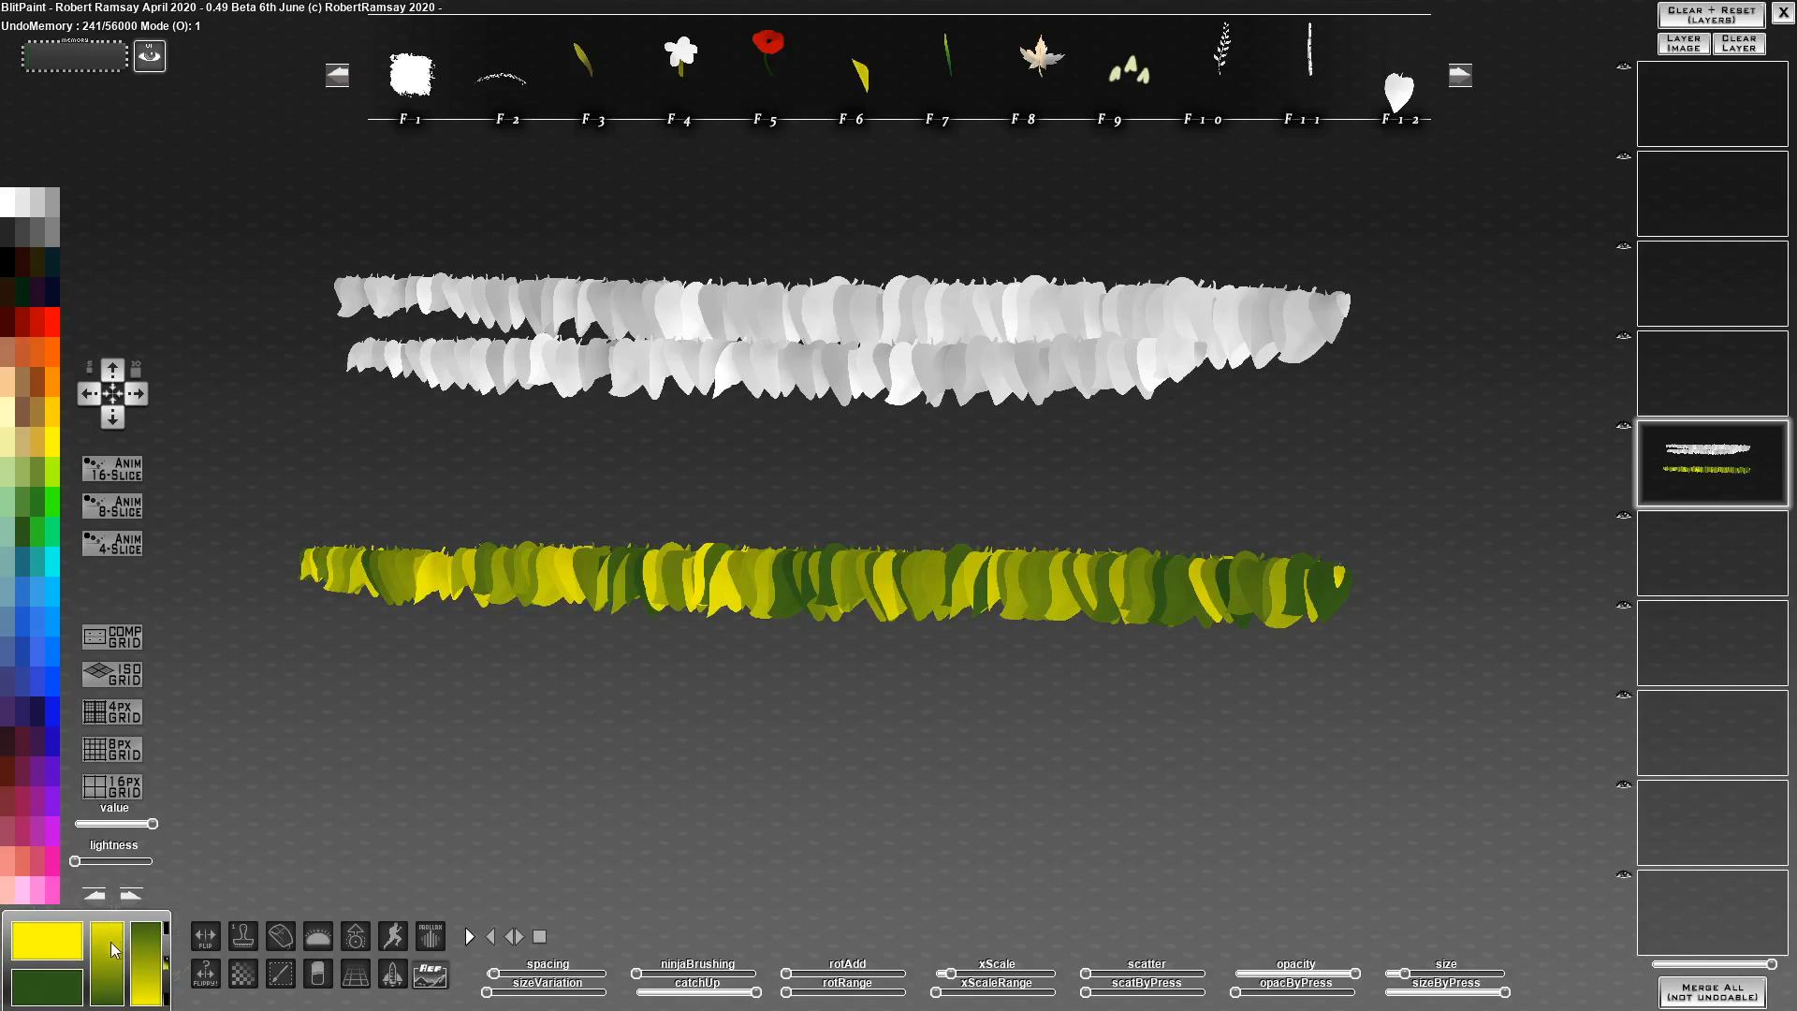
mouse_move(333, 676)
mouse_down()
mouse_move(1404, 693)
mouse_move(297, 708)
mouse_move(922, 693)
mouse_up()
mouse_move(1348, 463)
mouse_down()
mouse_move(444, 519)
mouse_move(1052, 459)
mouse_up()
key(Delete)
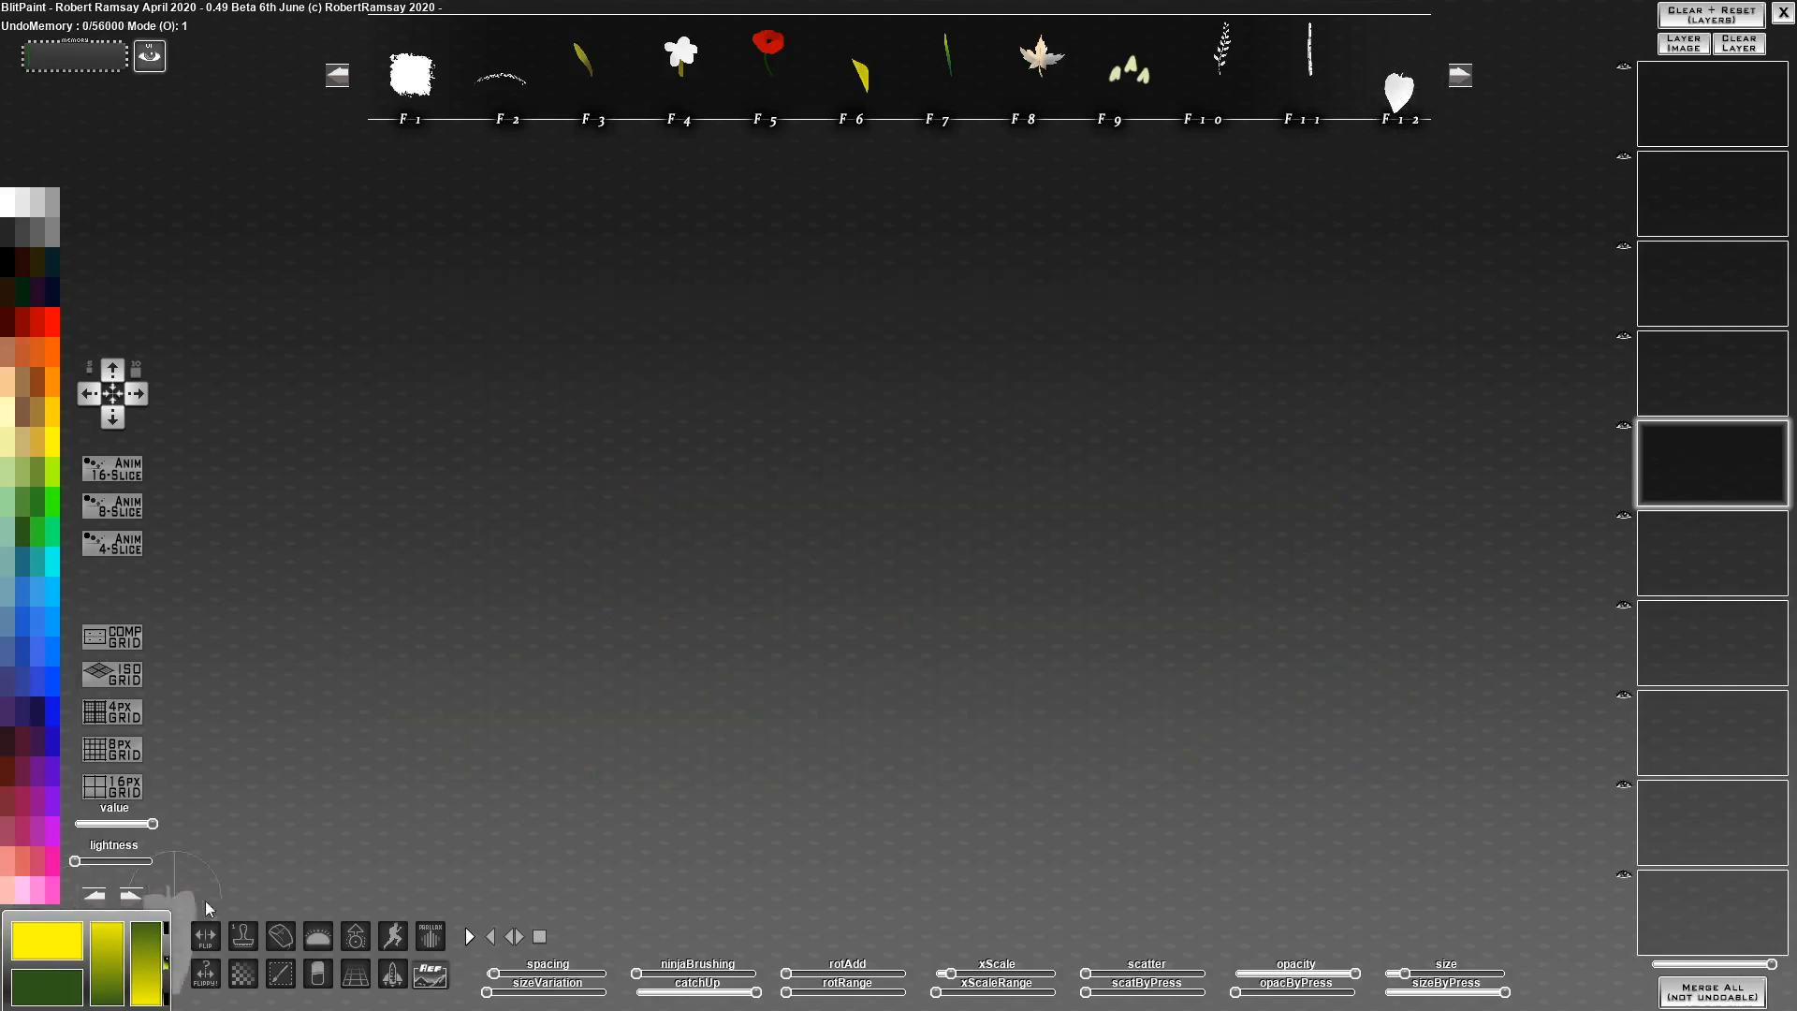
Change the colour mixing mode and paint broad horizontal rows of predominantly yellow petals across the canvas
click(167, 927)
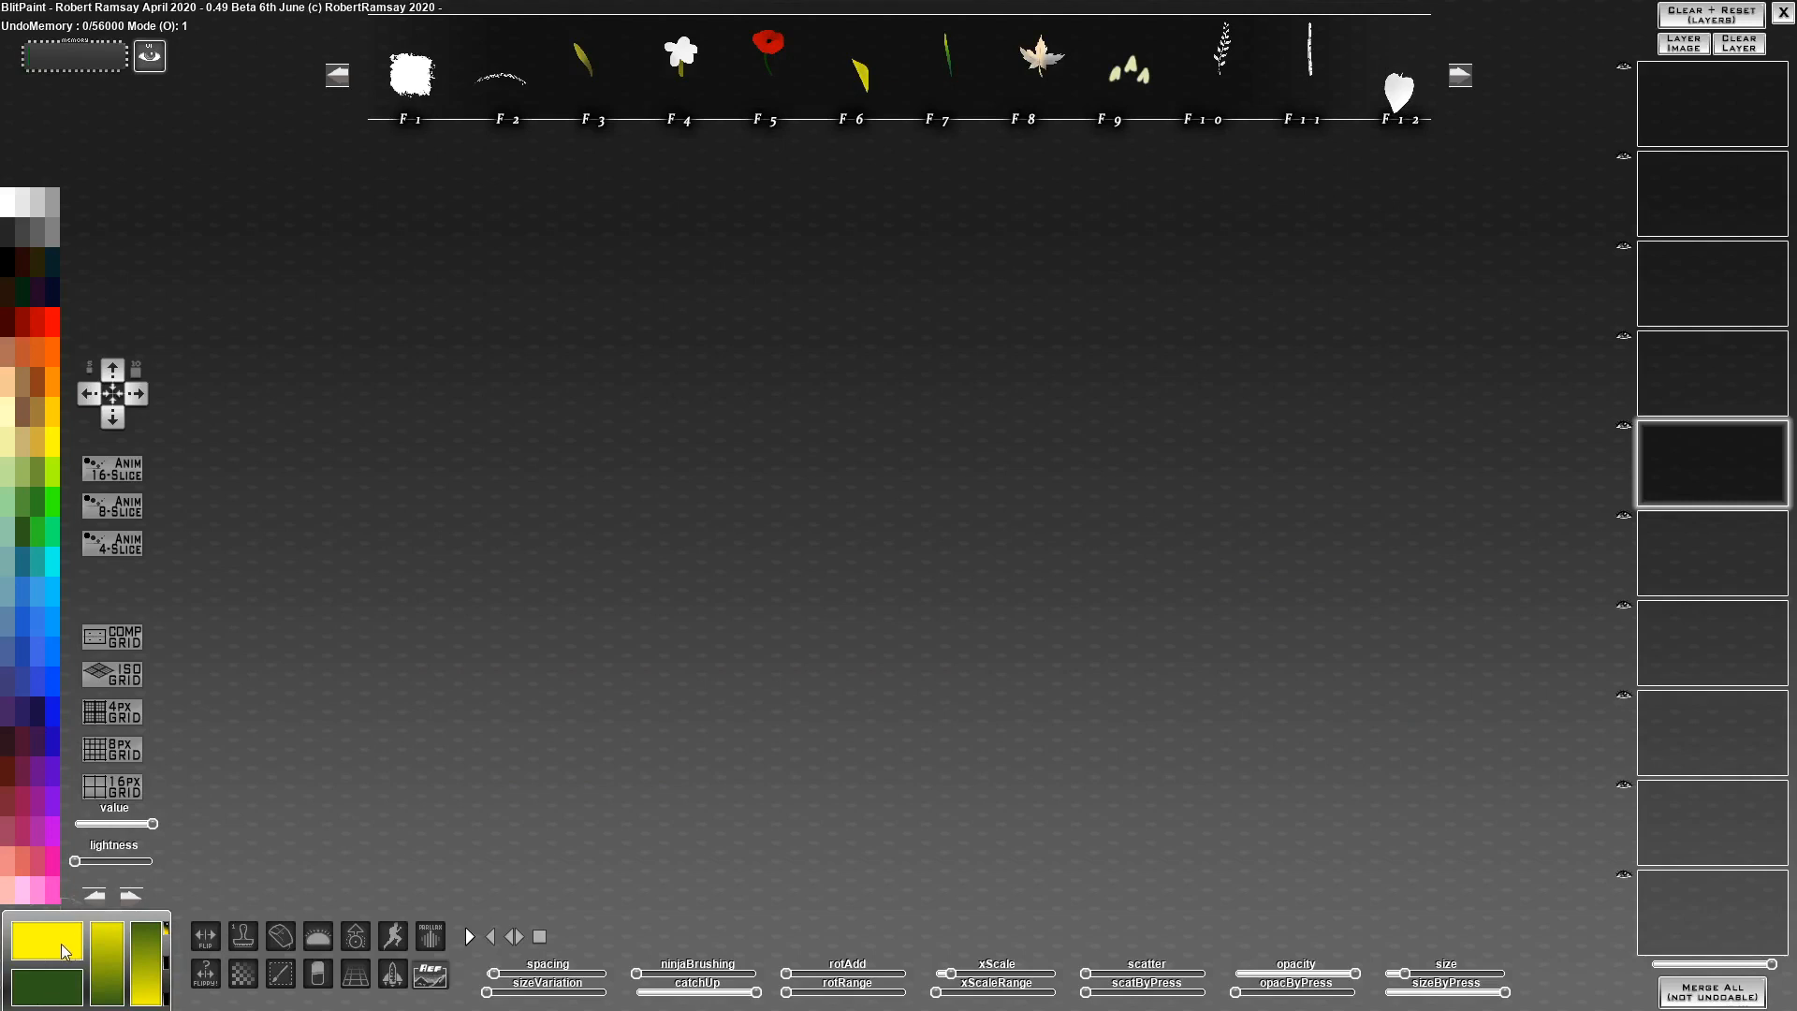
drag(480, 421, 1142, 429)
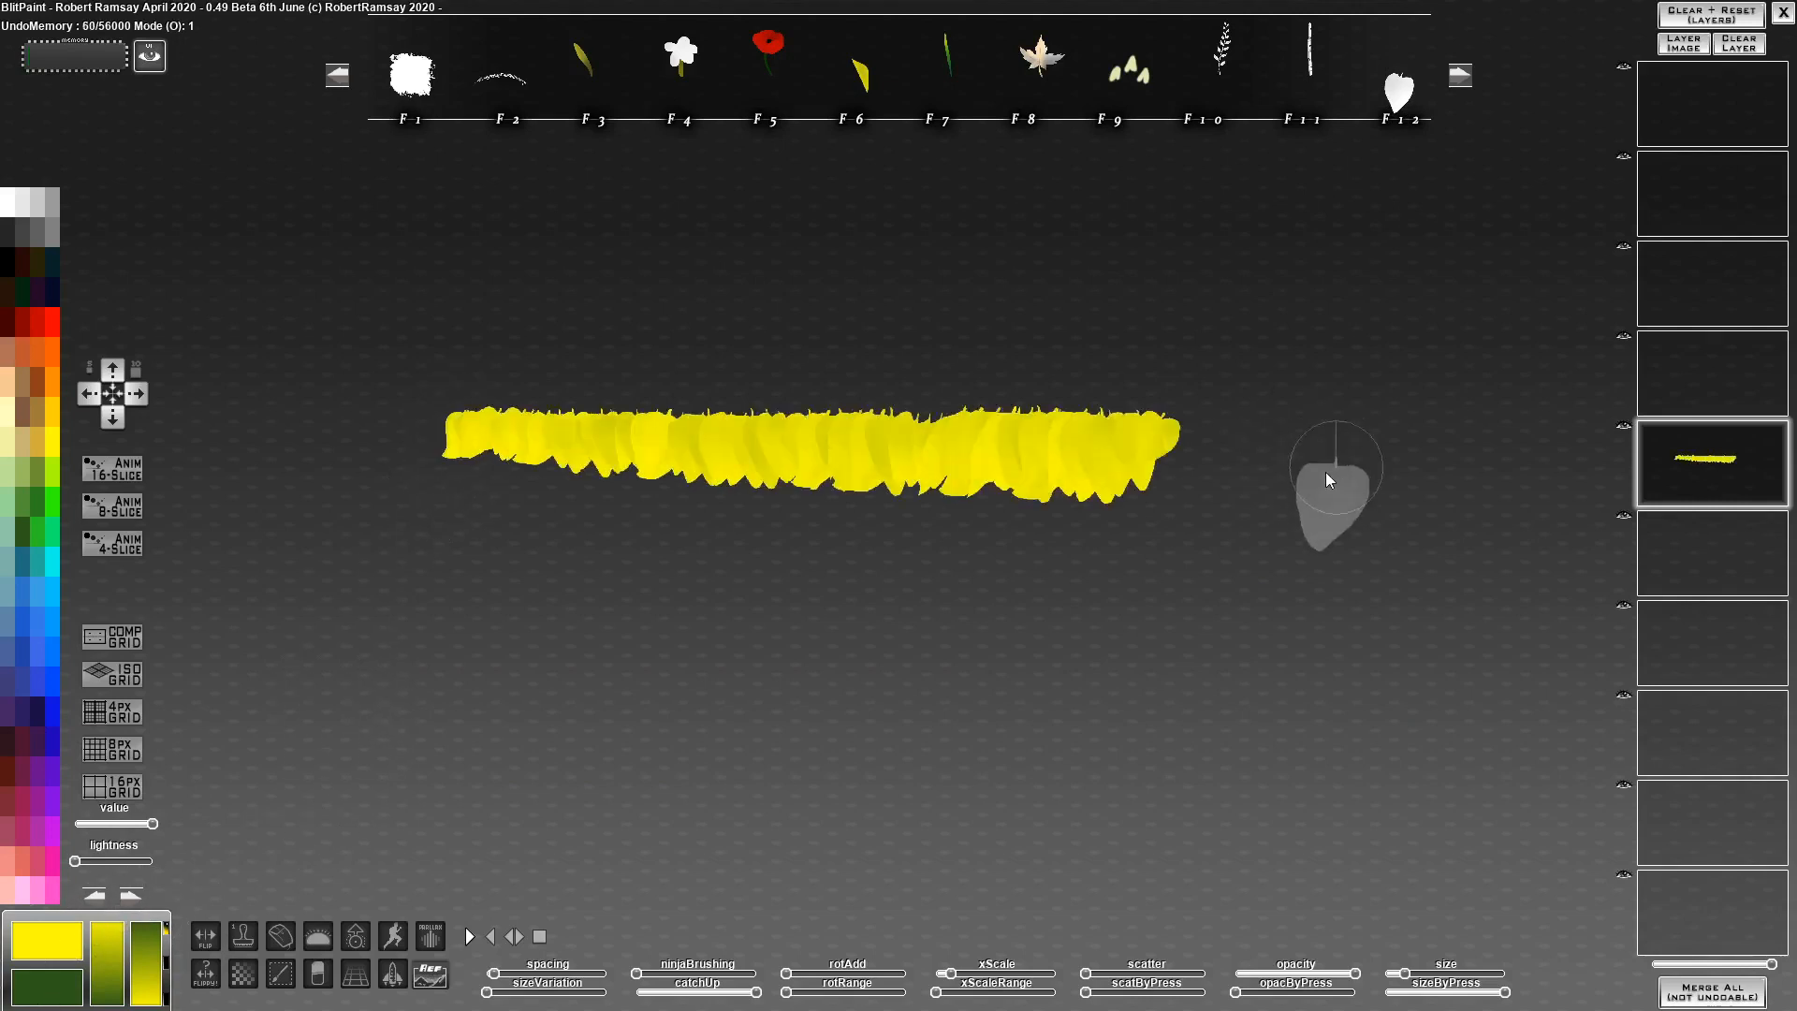
mouse_move(1324, 487)
mouse_down()
mouse_move(482, 585)
mouse_move(1278, 684)
mouse_move(440, 721)
mouse_up()
drag(398, 384, 1234, 343)
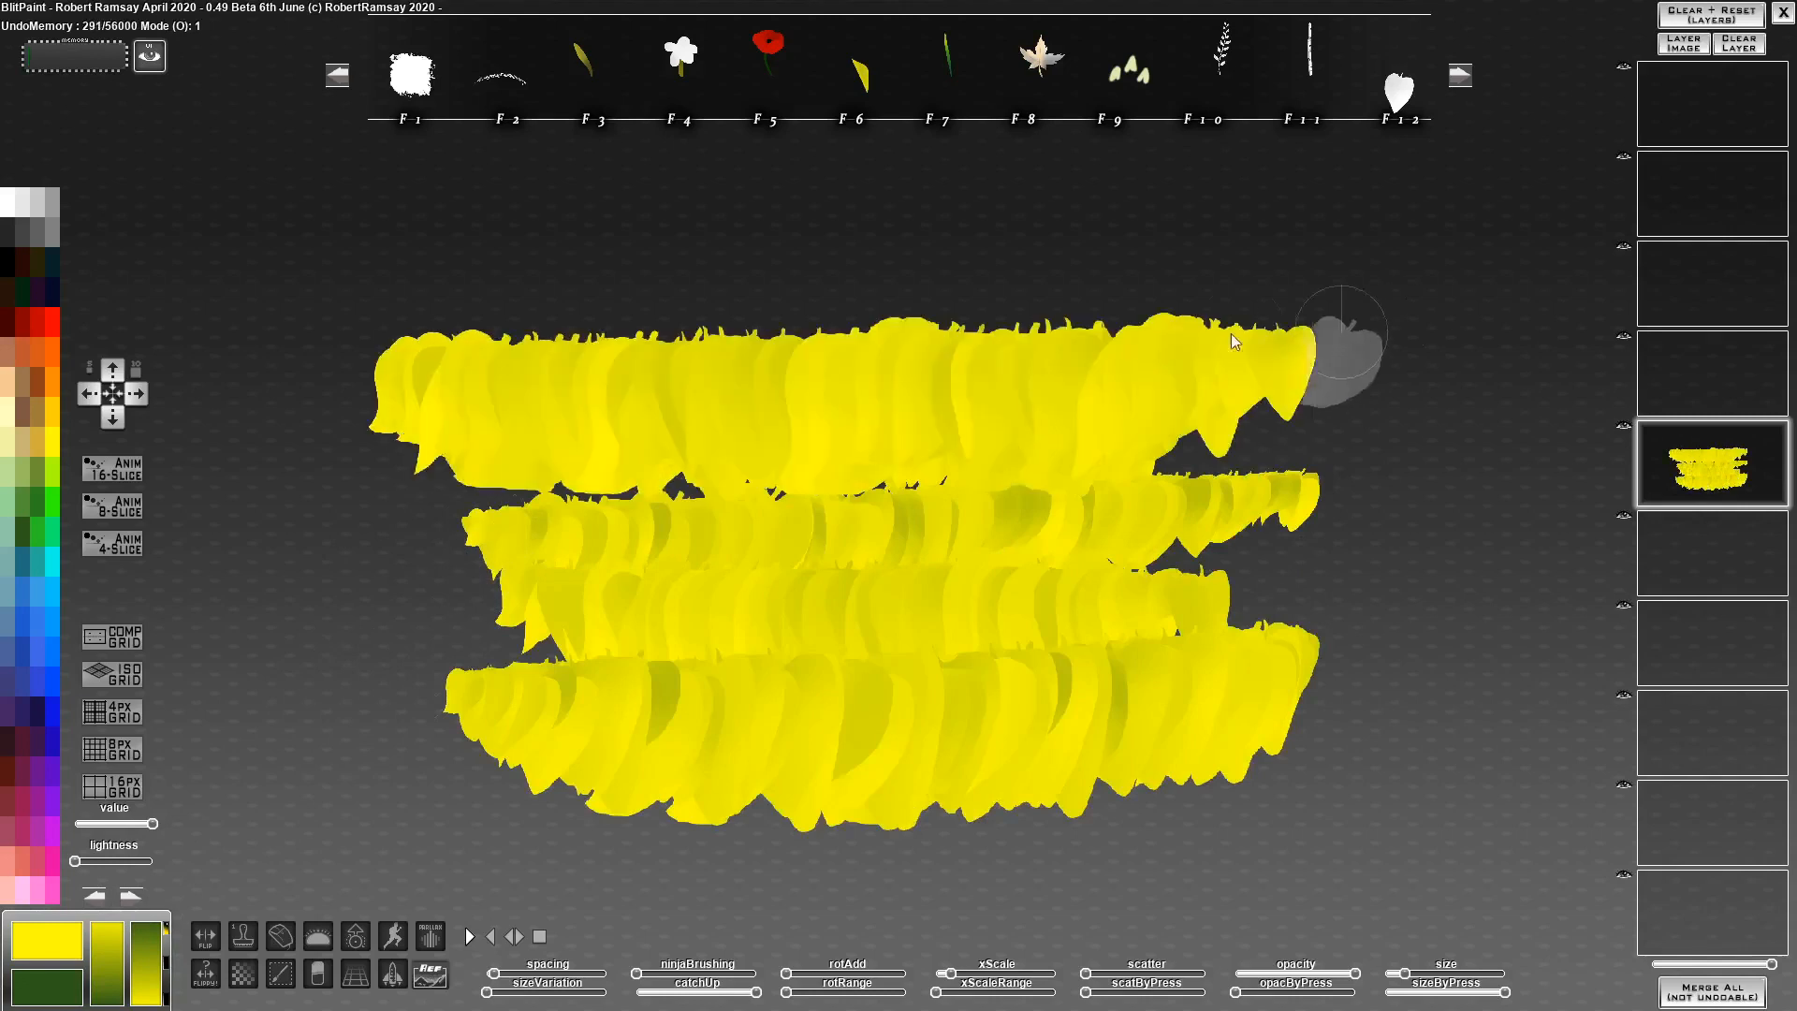
Paint broad rows of white and peach leaves over the yellow petals with the leaf brush (F8), and clear the canvas
click(1041, 57)
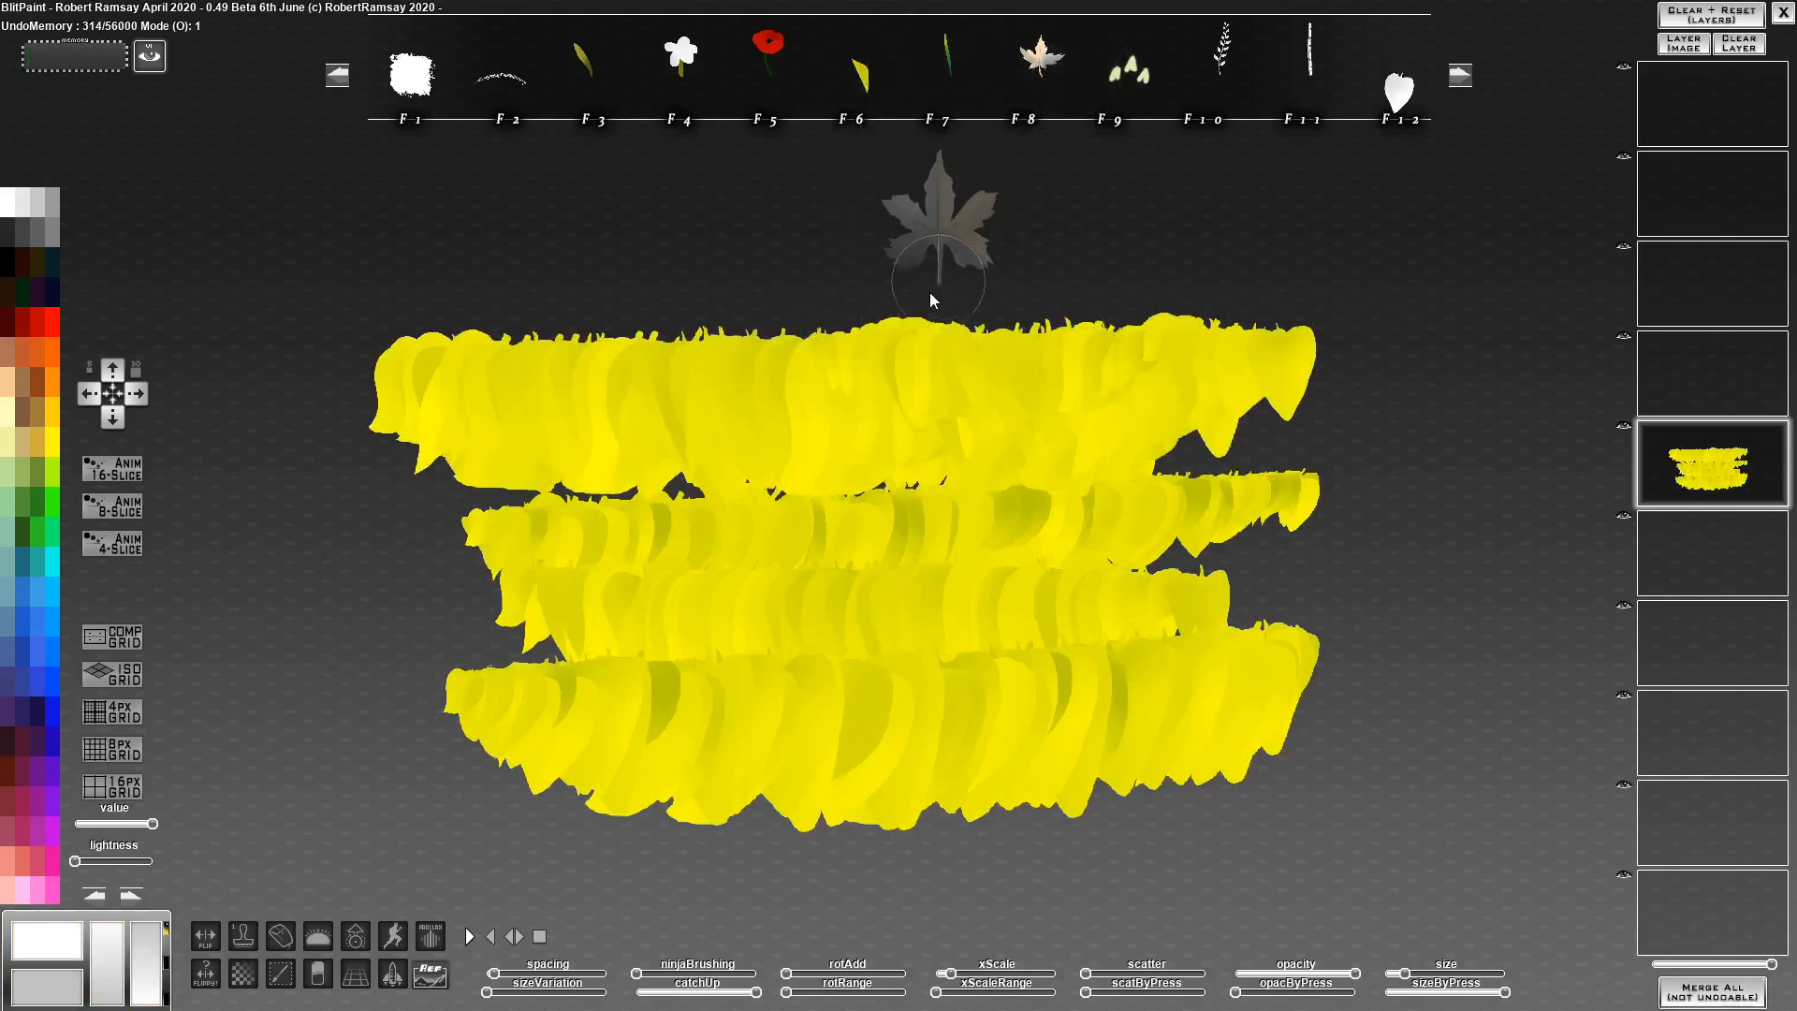
click(19, 290)
mouse_move(486, 280)
mouse_down()
mouse_move(1029, 369)
mouse_move(1320, 337)
mouse_move(321, 562)
mouse_up()
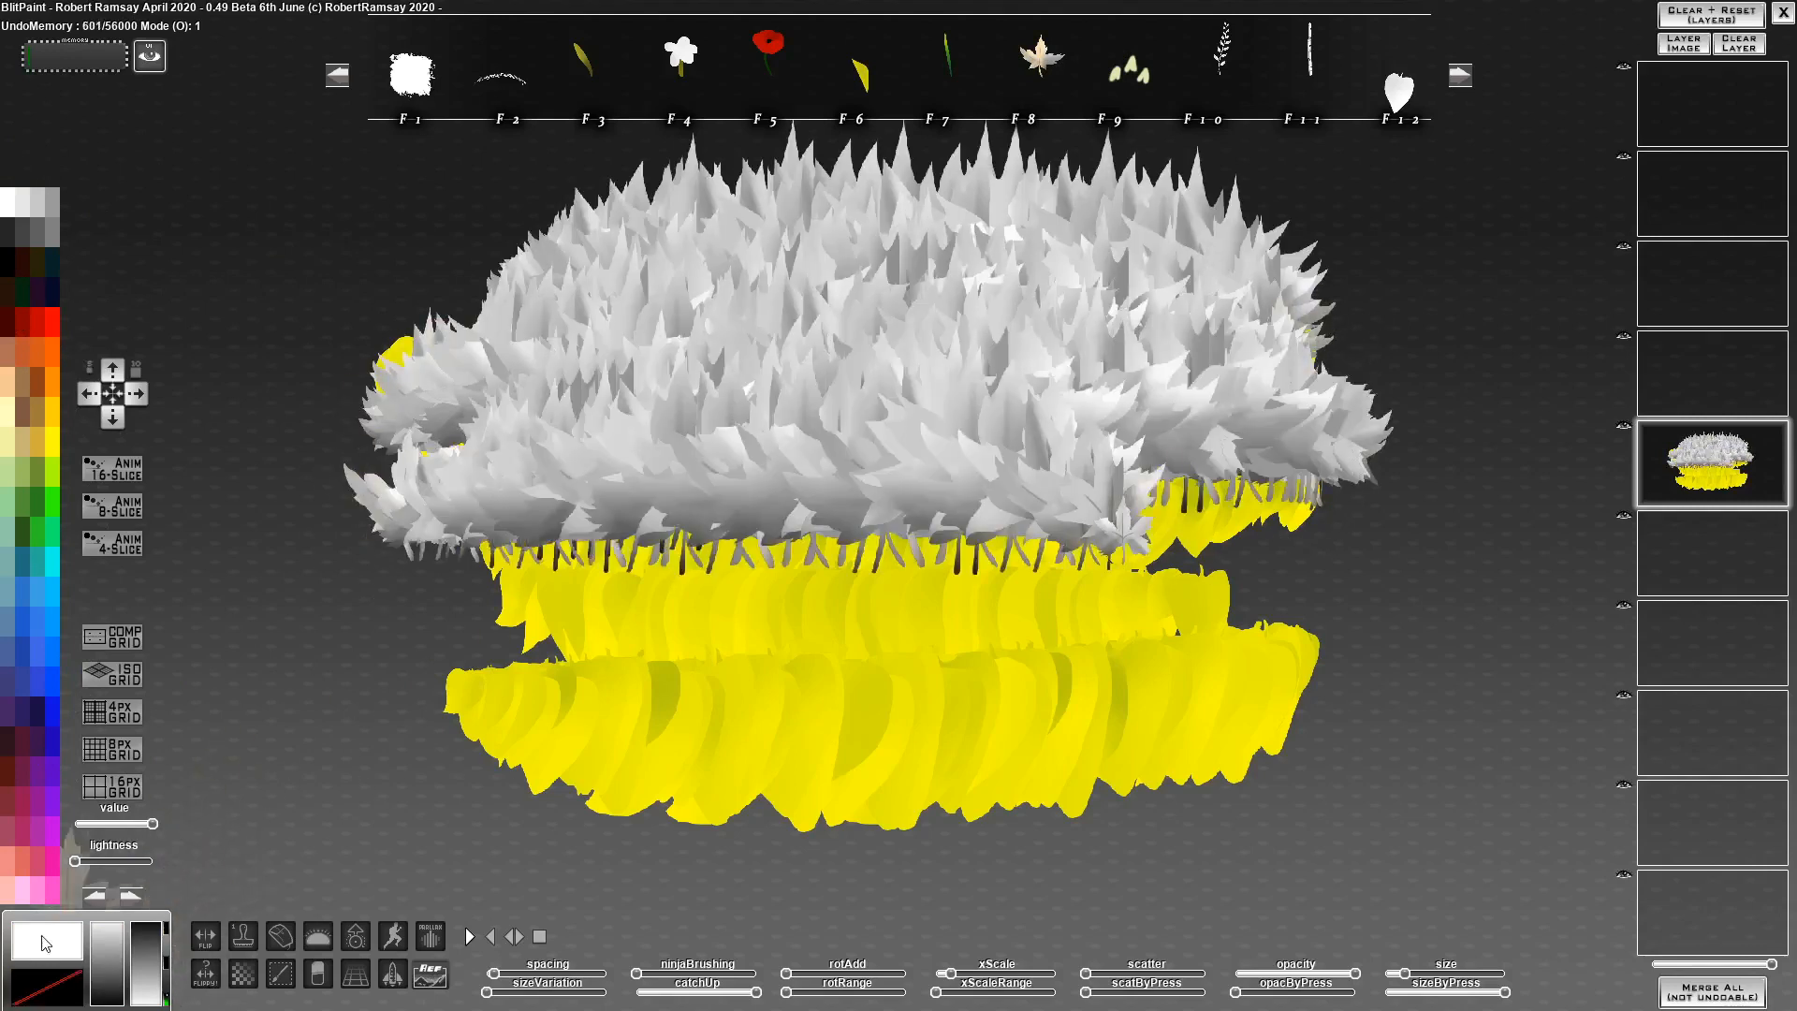
mouse_move(422, 622)
mouse_down()
mouse_move(1322, 704)
mouse_move(1222, 795)
mouse_move(1077, 618)
mouse_up()
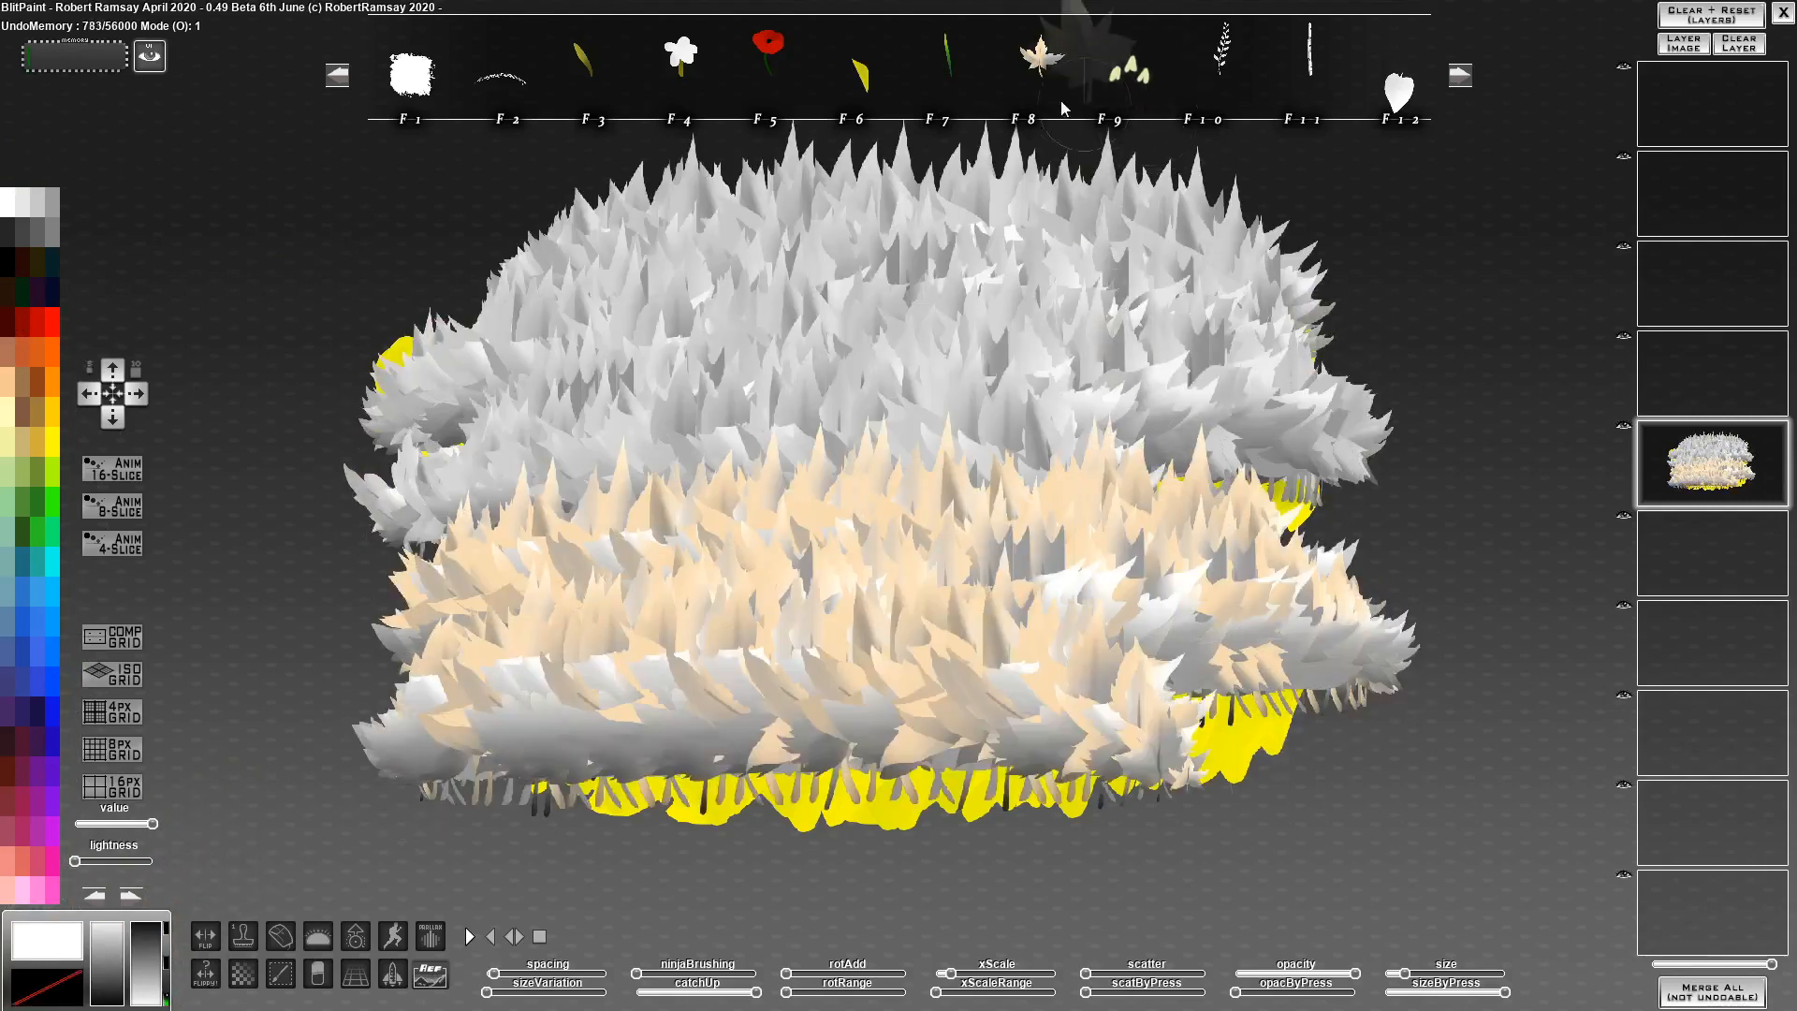
mouse_move(1255, 712)
mouse_down()
mouse_move(715, 834)
mouse_move(1332, 843)
mouse_move(674, 833)
mouse_up()
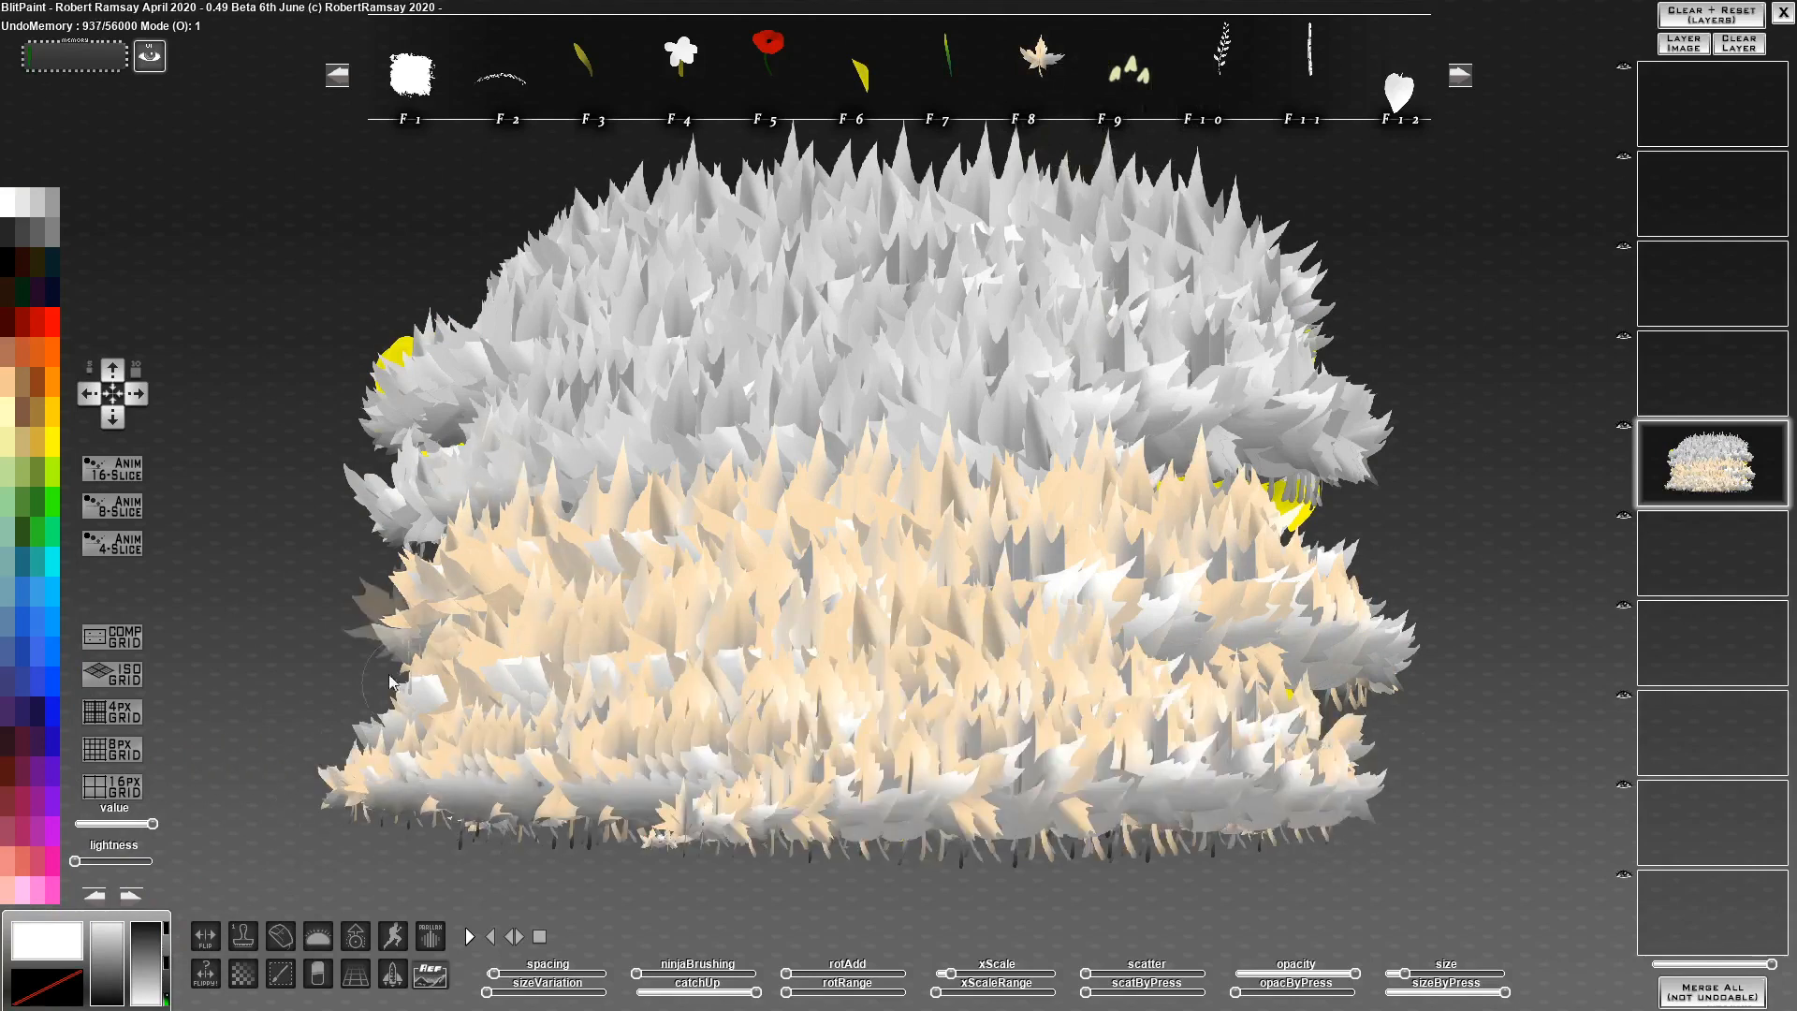
drag(389, 682, 654, 663)
key(Delete)
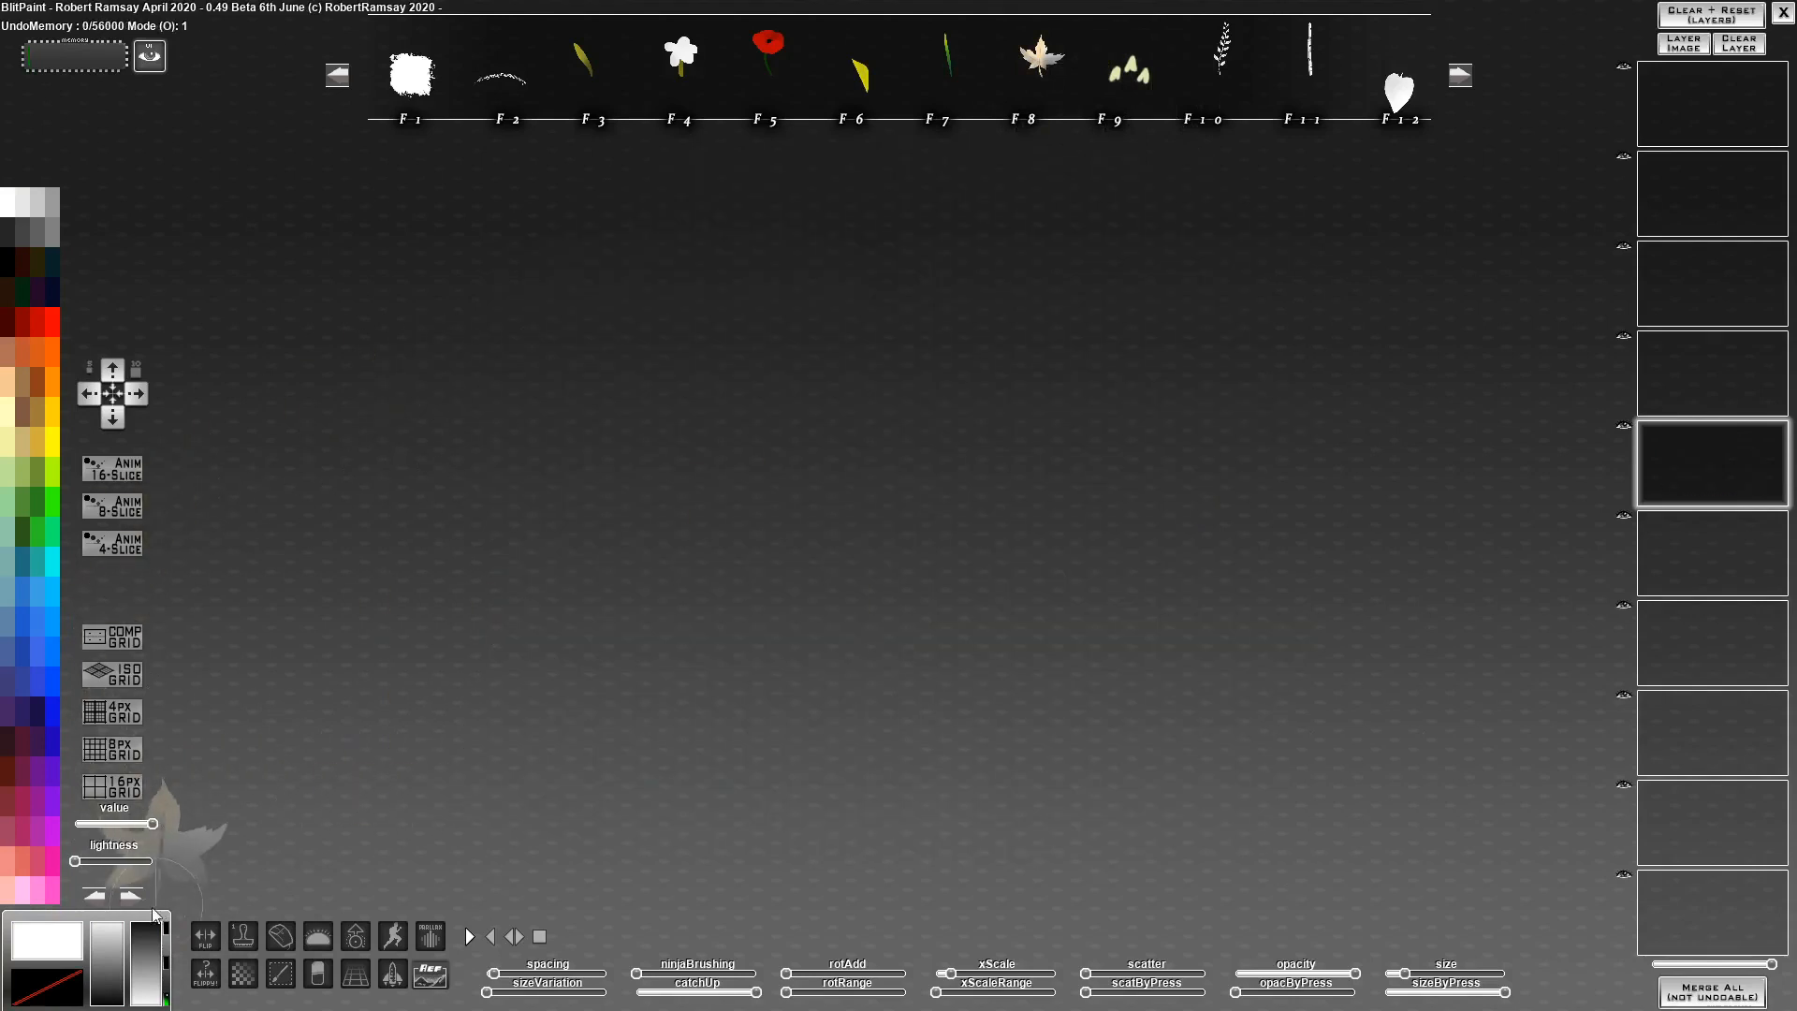
Paint rows of leaves in green, with pale green as the primary colour for the rows below them
click(48, 526)
mouse_move(778, 457)
mouse_down()
mouse_move(606, 445)
mouse_move(710, 514)
mouse_move(588, 565)
mouse_up()
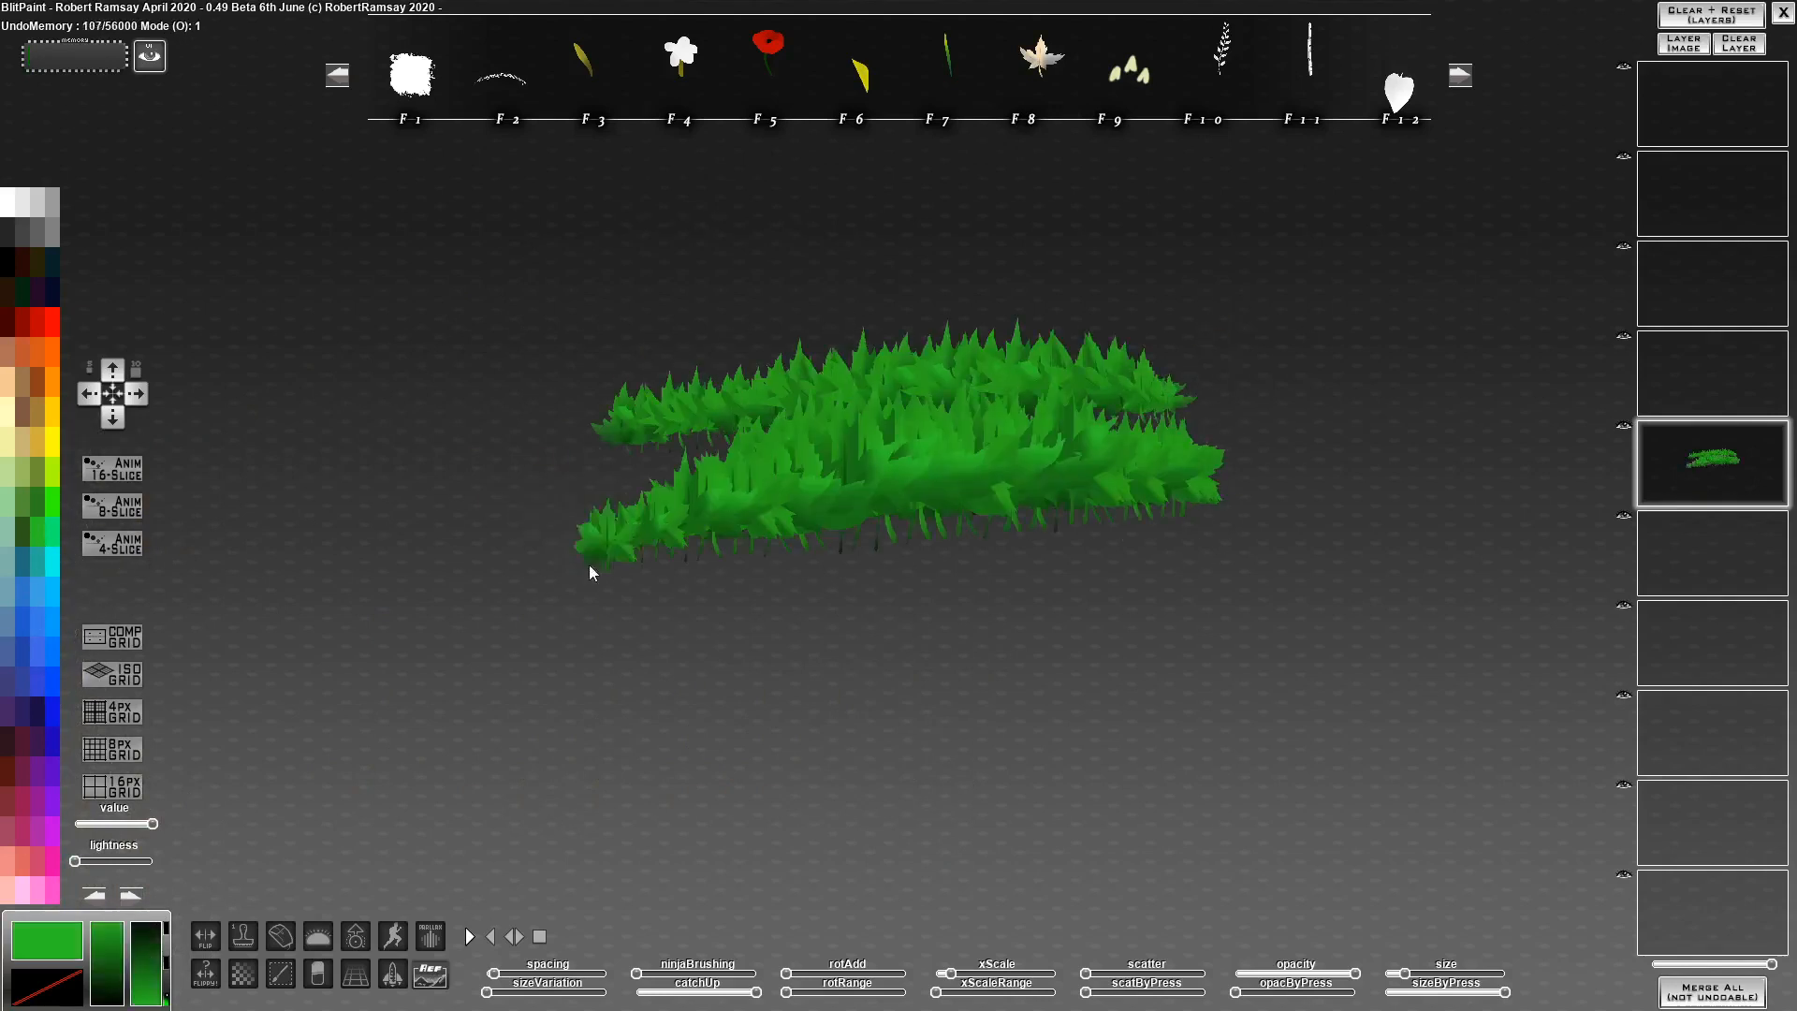
click(19, 520)
mouse_move(711, 505)
mouse_down()
mouse_move(1031, 590)
mouse_move(513, 718)
mouse_move(1107, 653)
mouse_move(1170, 599)
mouse_up()
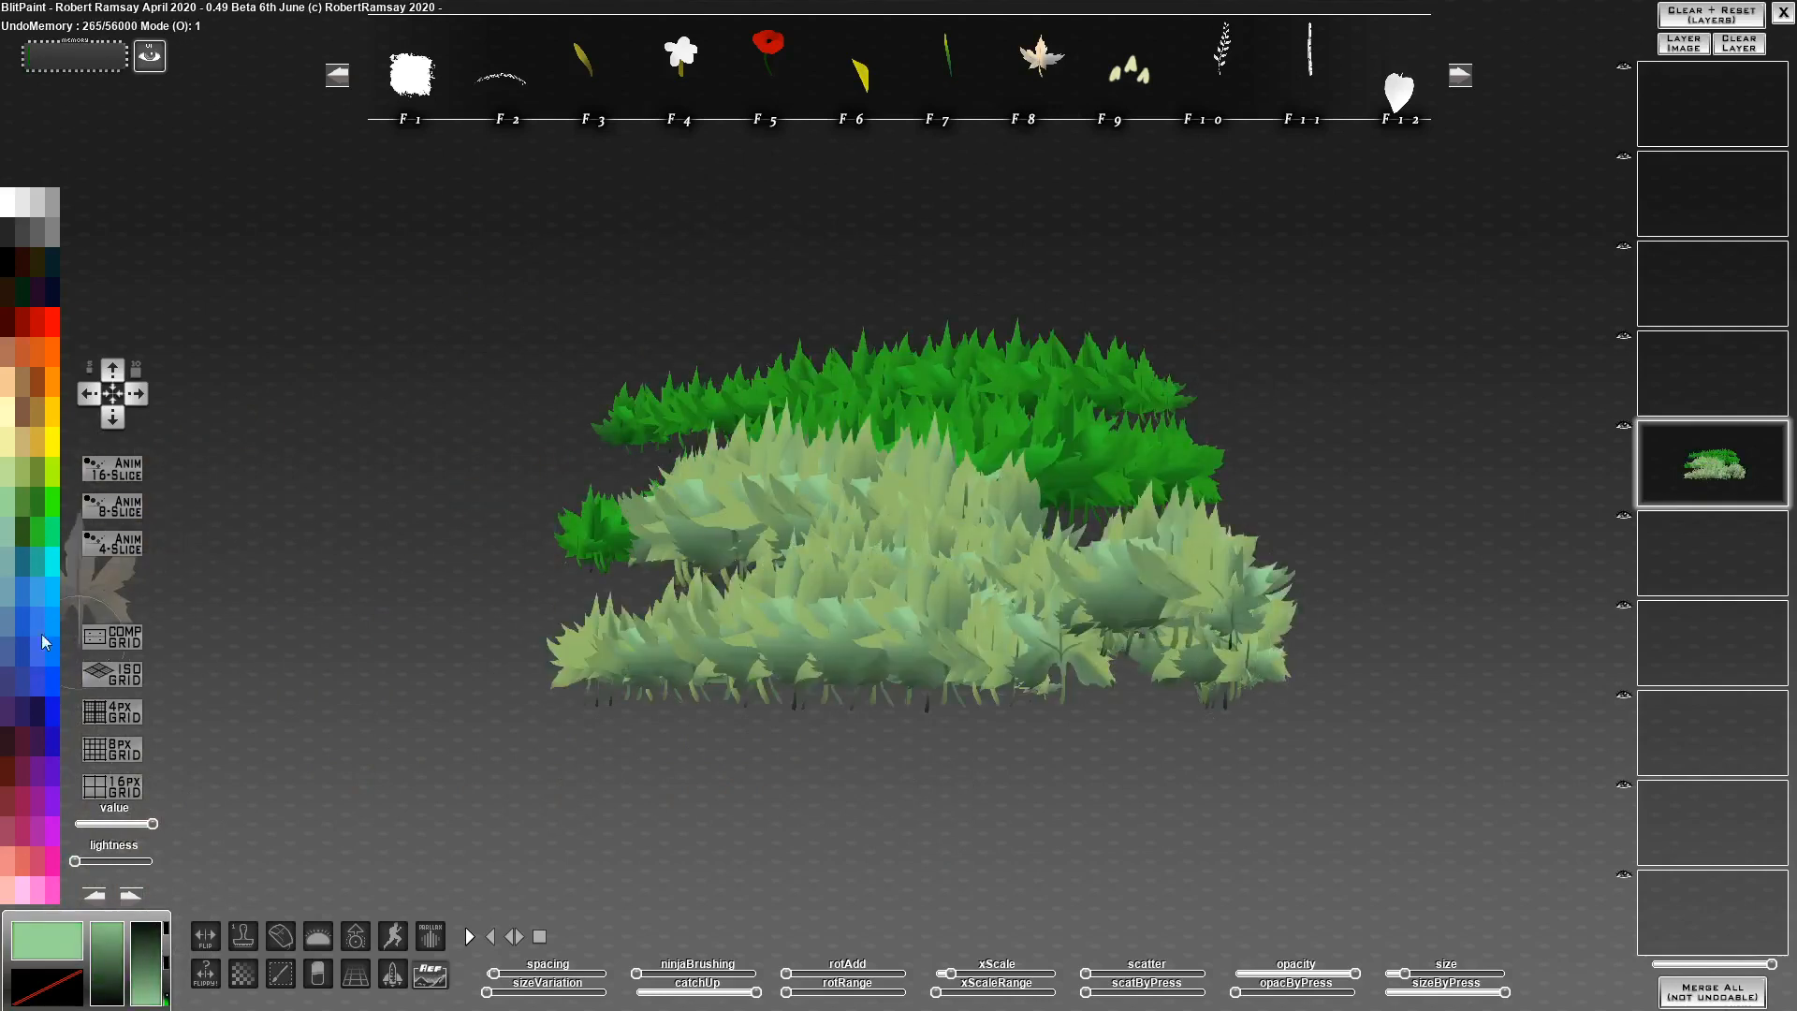
Enable black as the secondary colour and paint pale green leaf rows along the lower part of the foliage
click(167, 931)
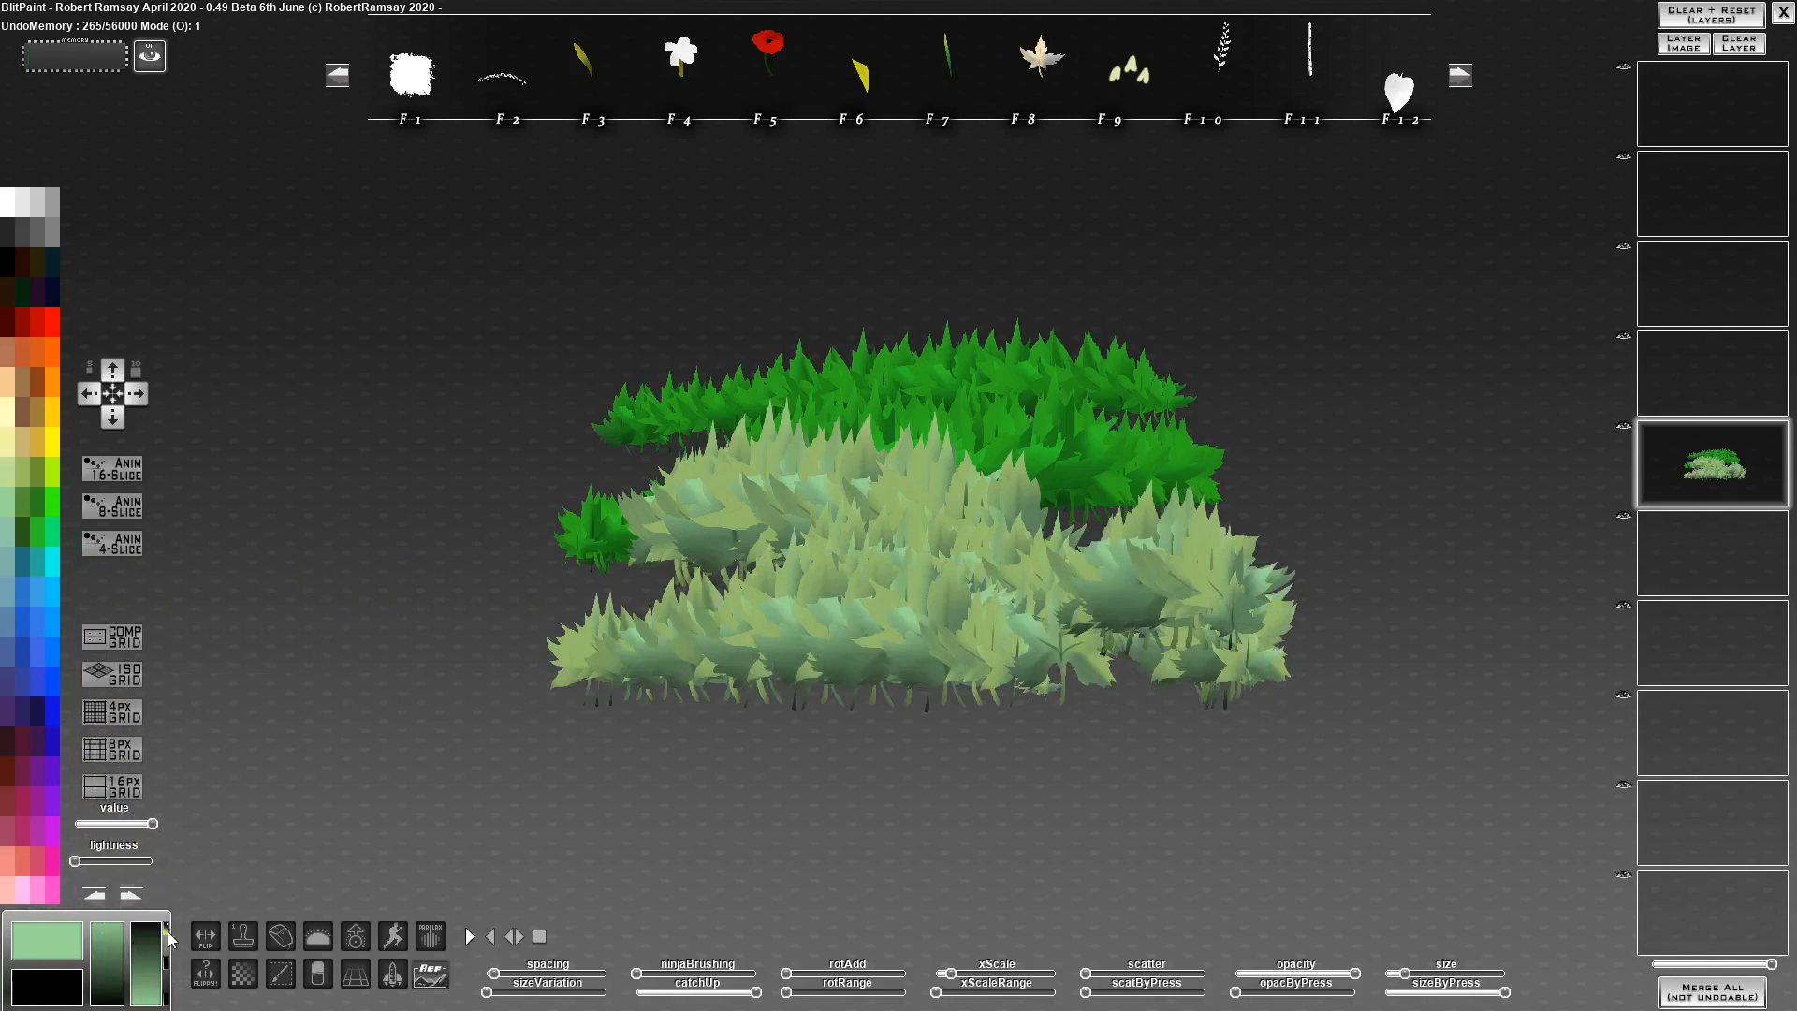
mouse_move(525, 749)
mouse_down()
mouse_move(625, 811)
mouse_move(1131, 806)
mouse_move(1217, 749)
mouse_up()
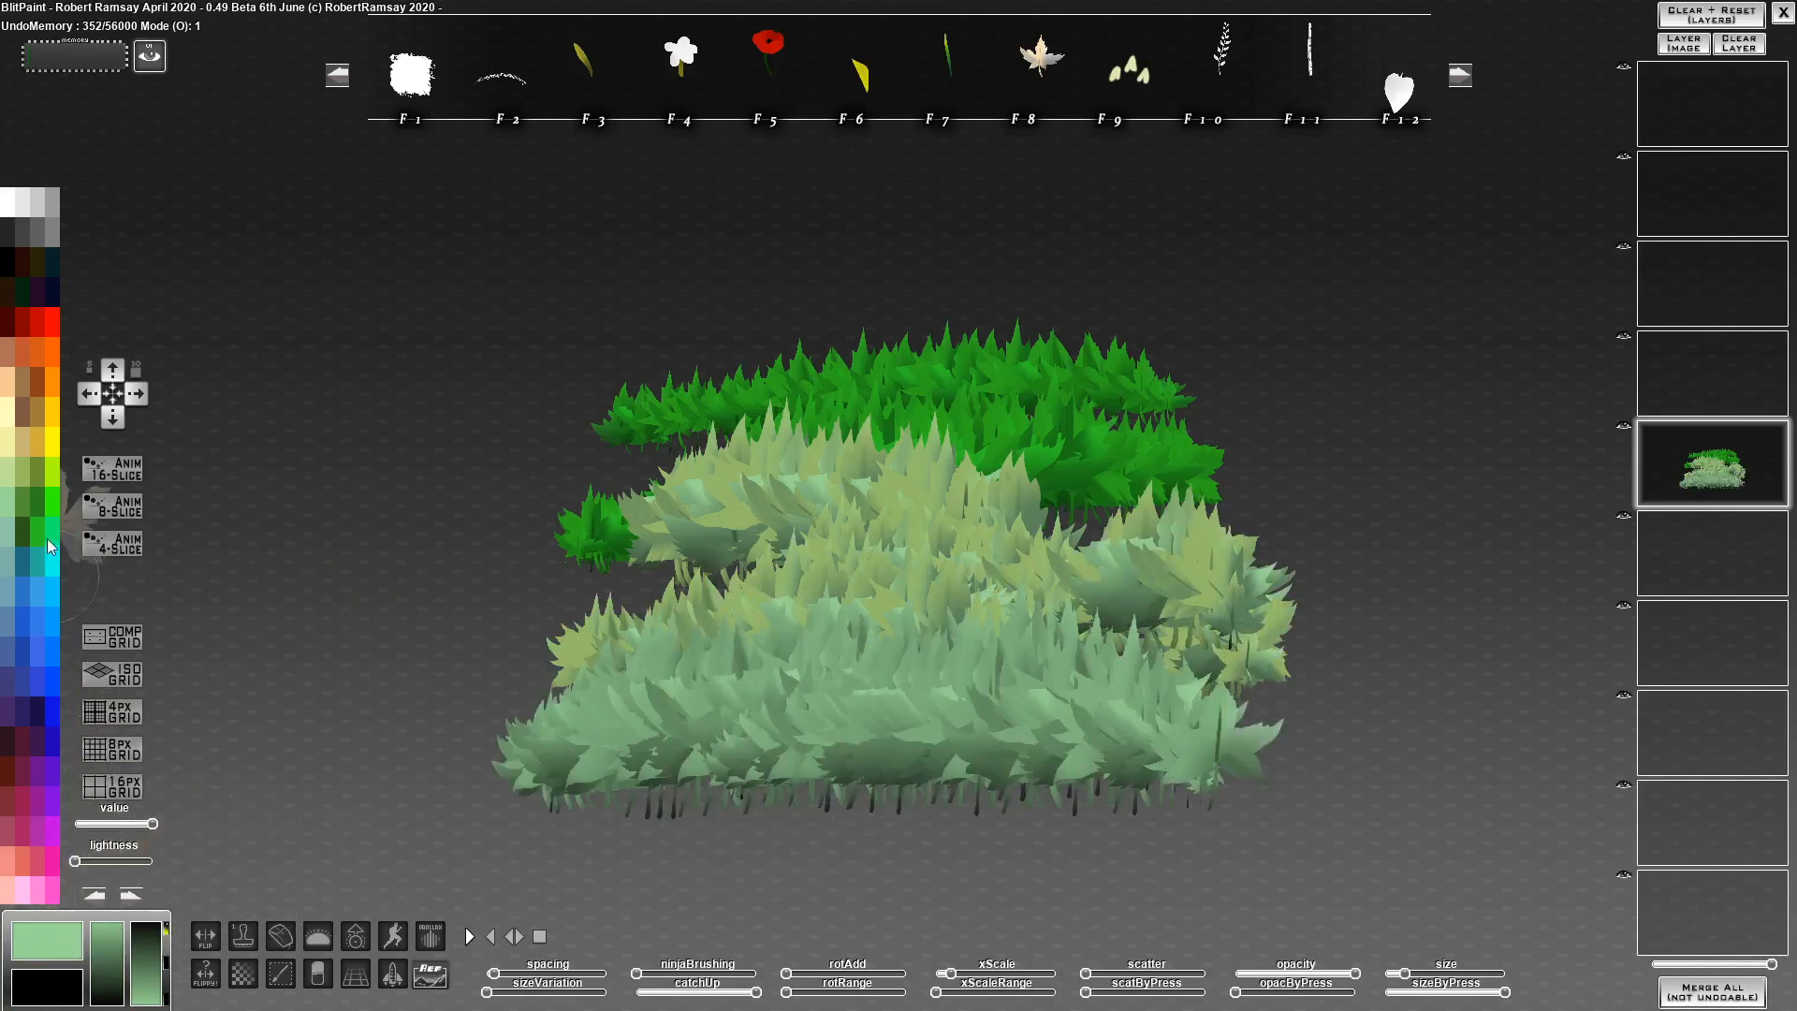
click(4, 543)
mouse_move(581, 790)
mouse_down()
mouse_move(621, 826)
mouse_move(749, 831)
mouse_move(1043, 704)
mouse_move(1153, 553)
mouse_move(1055, 491)
mouse_move(649, 835)
mouse_move(717, 848)
mouse_move(872, 631)
mouse_up()
Set pale green as both primary and secondary colour and clear the canvas
click(7, 502)
right_click(8, 502)
key(Delete)
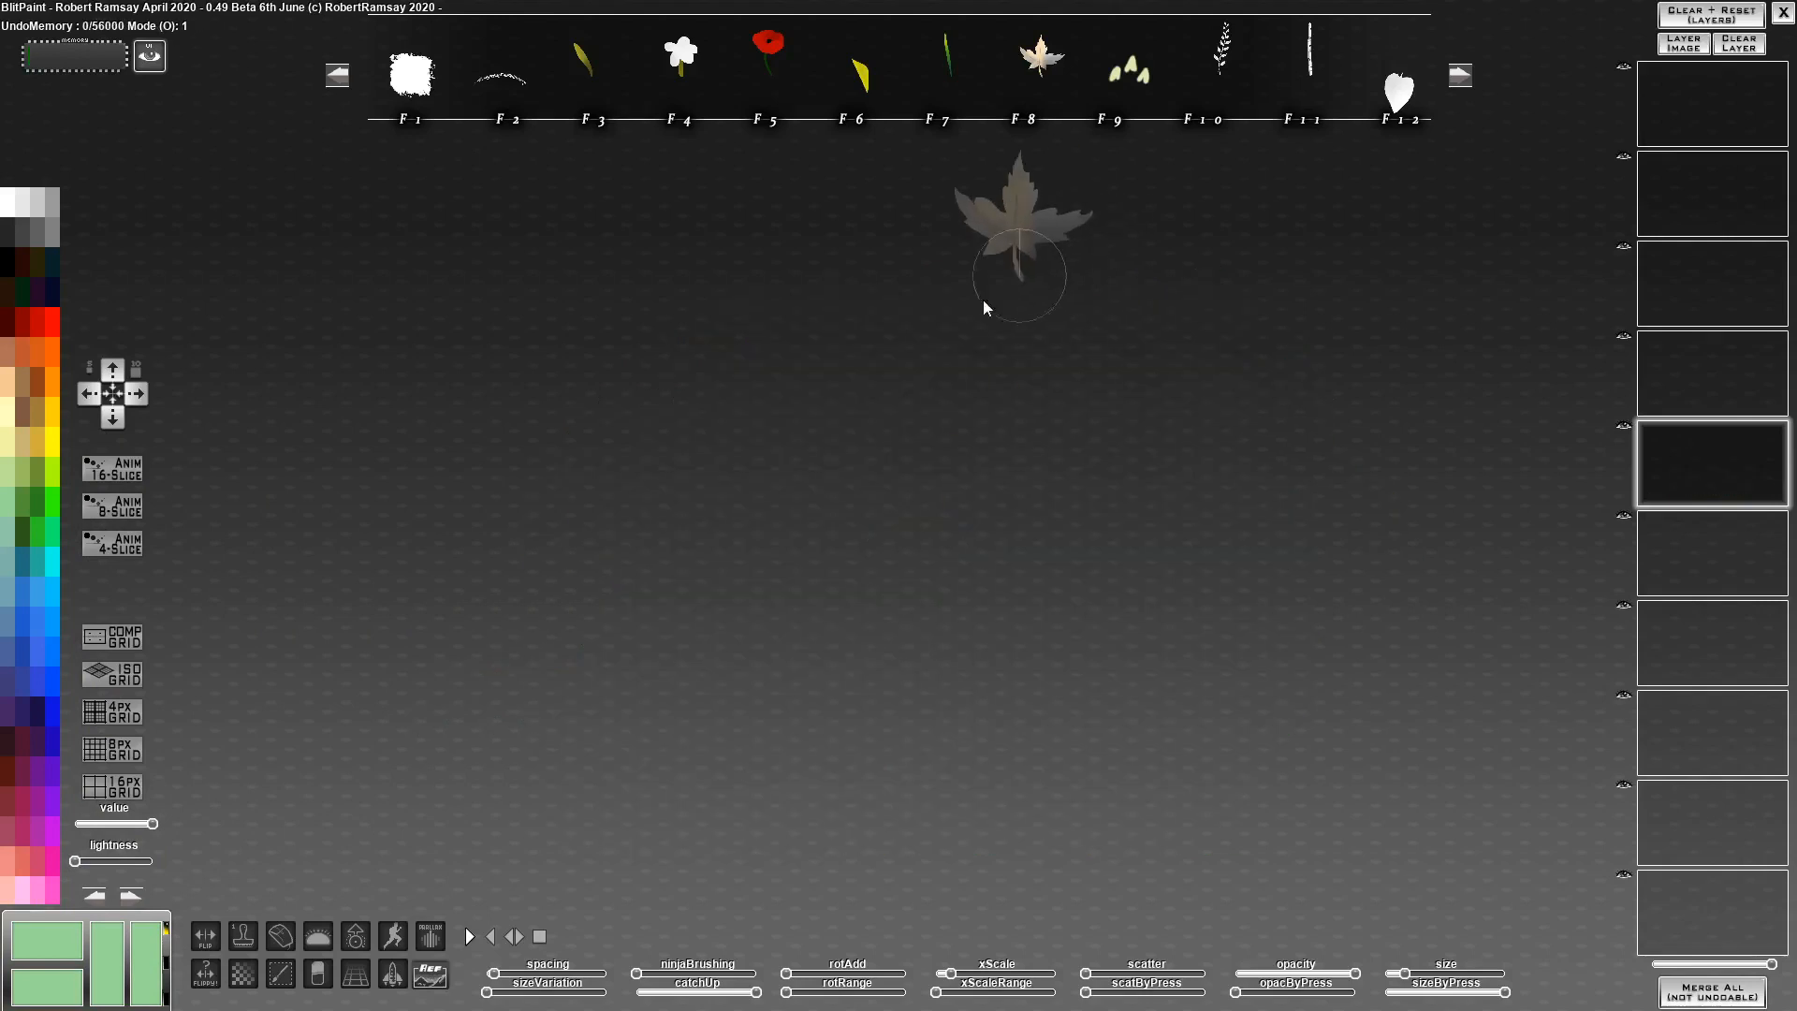
Stamp one enlarged pale green leaf, recolour it with ochre as primary colour, and undo it
scroll(898, 526, up, 5)
click(858, 660)
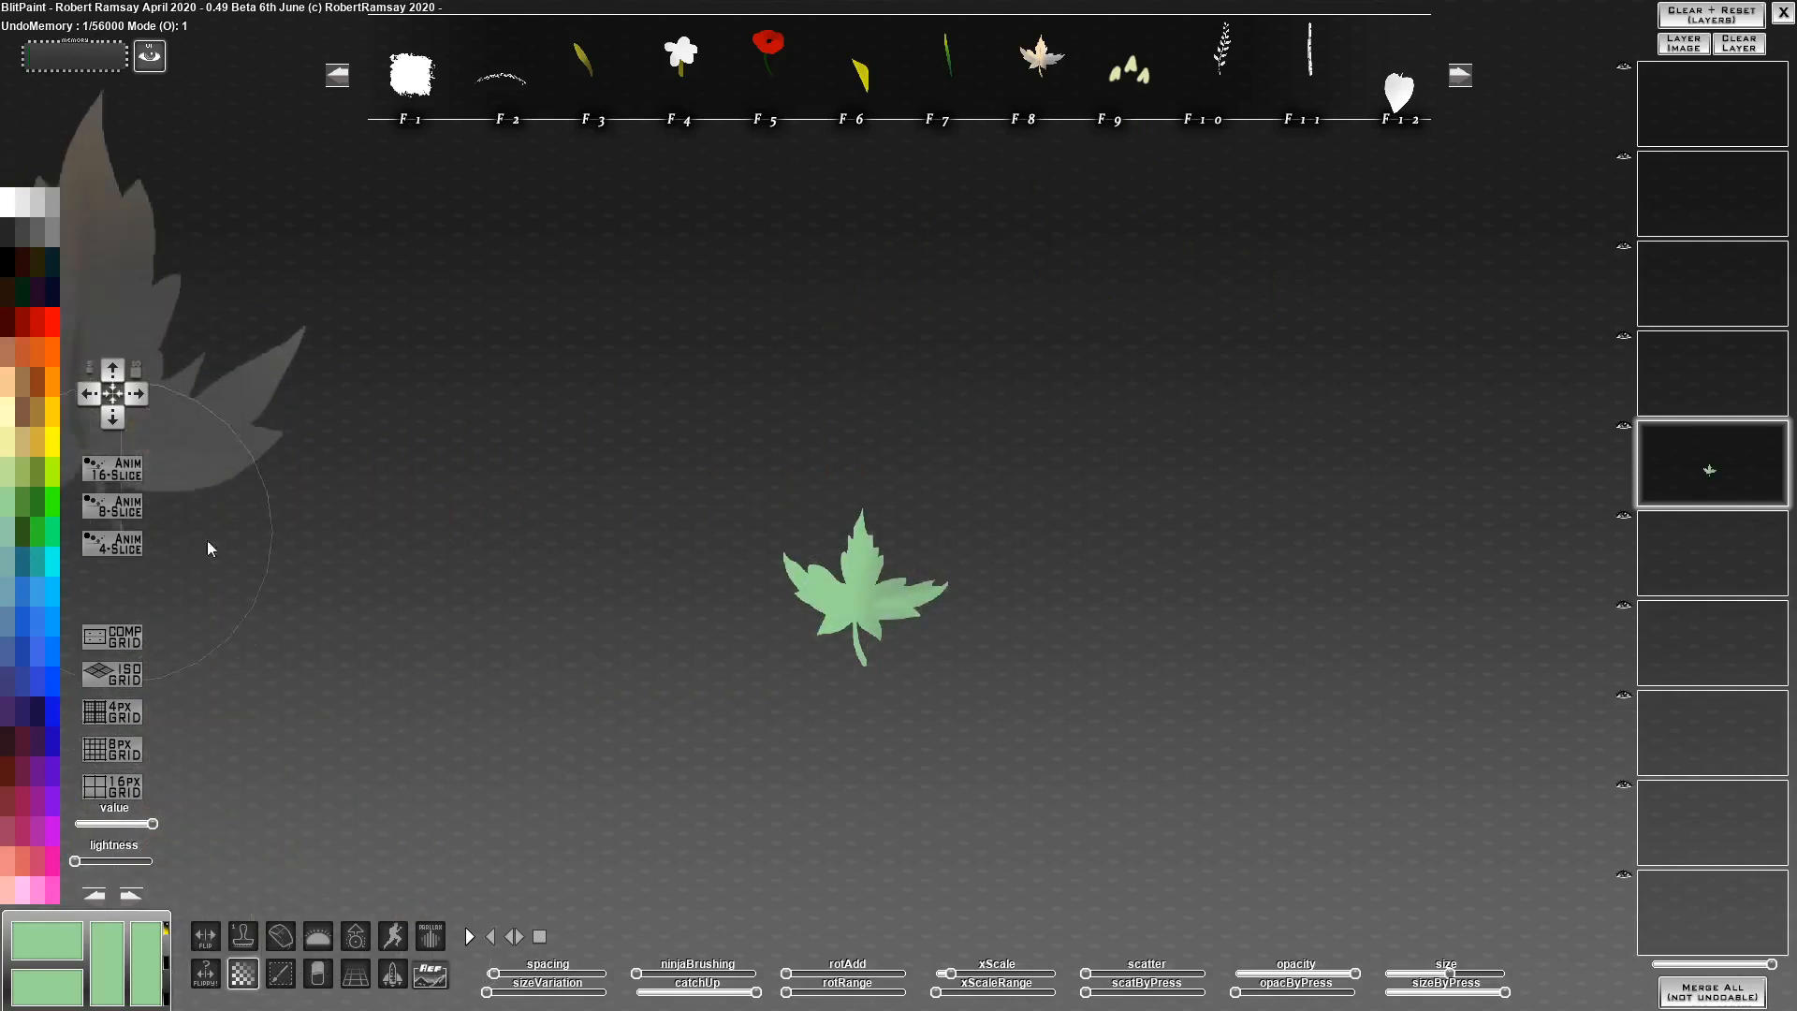
click(46, 458)
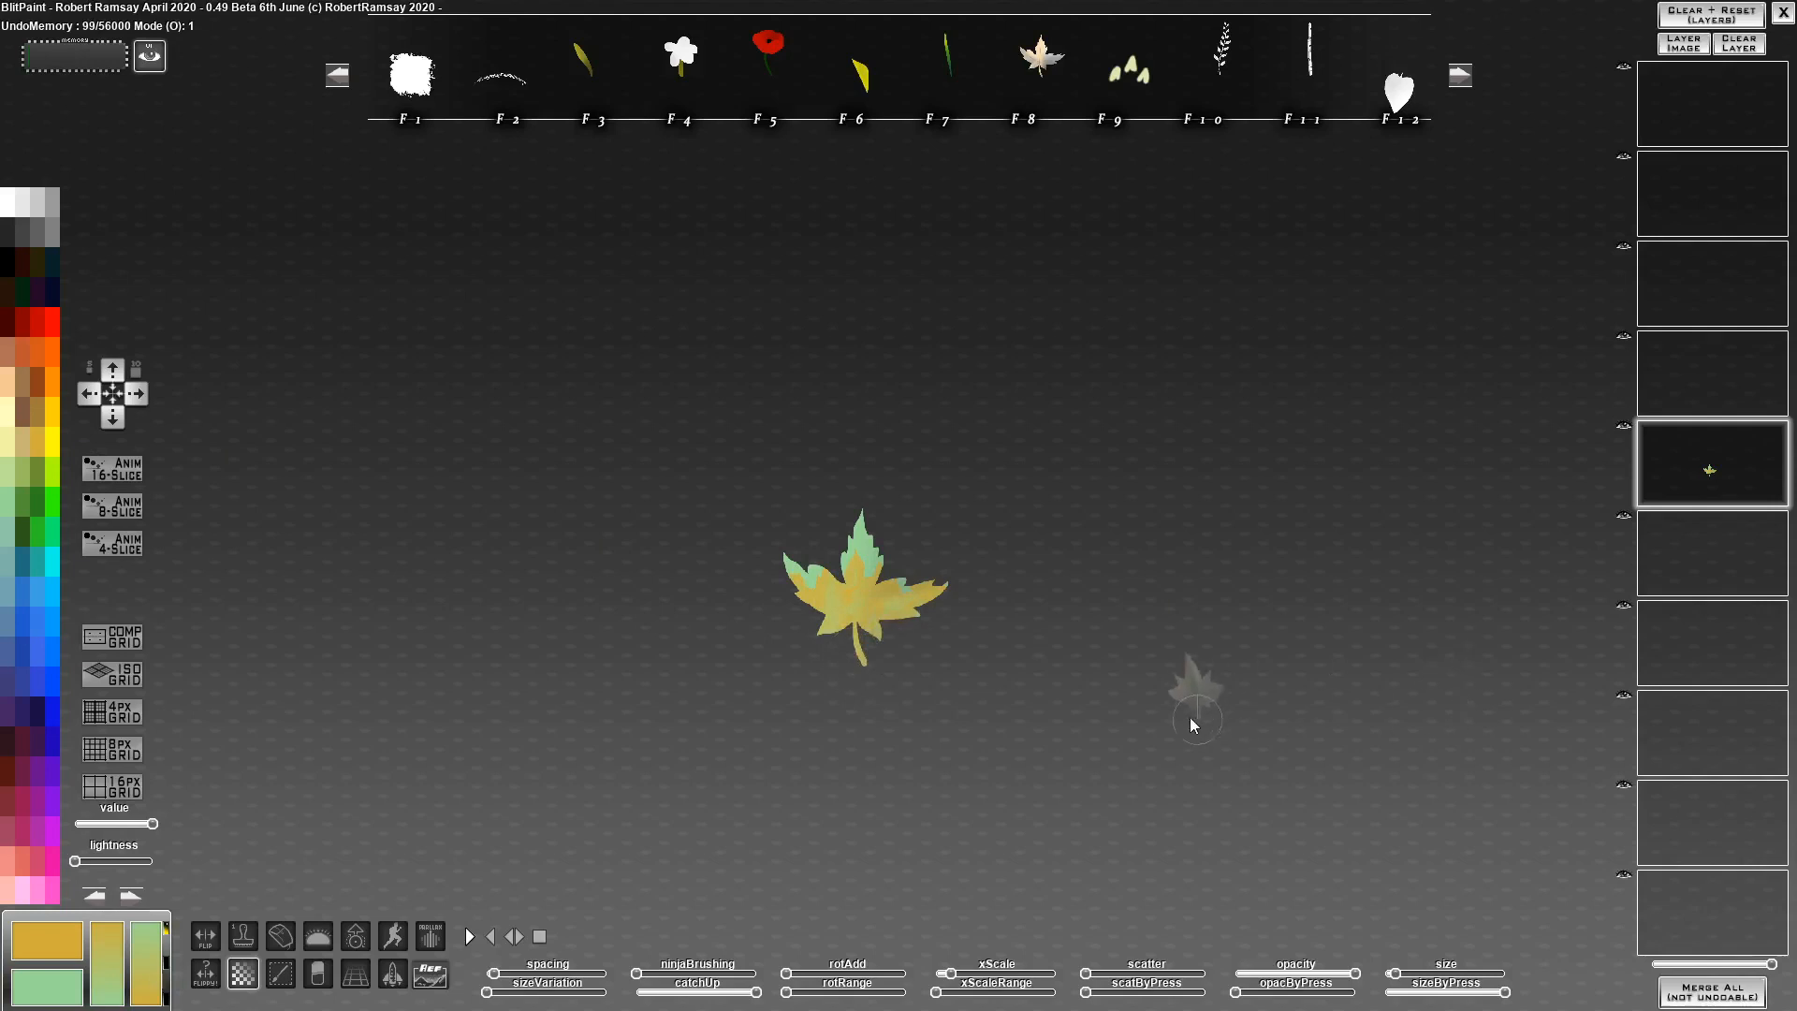
key(ctrl+z)
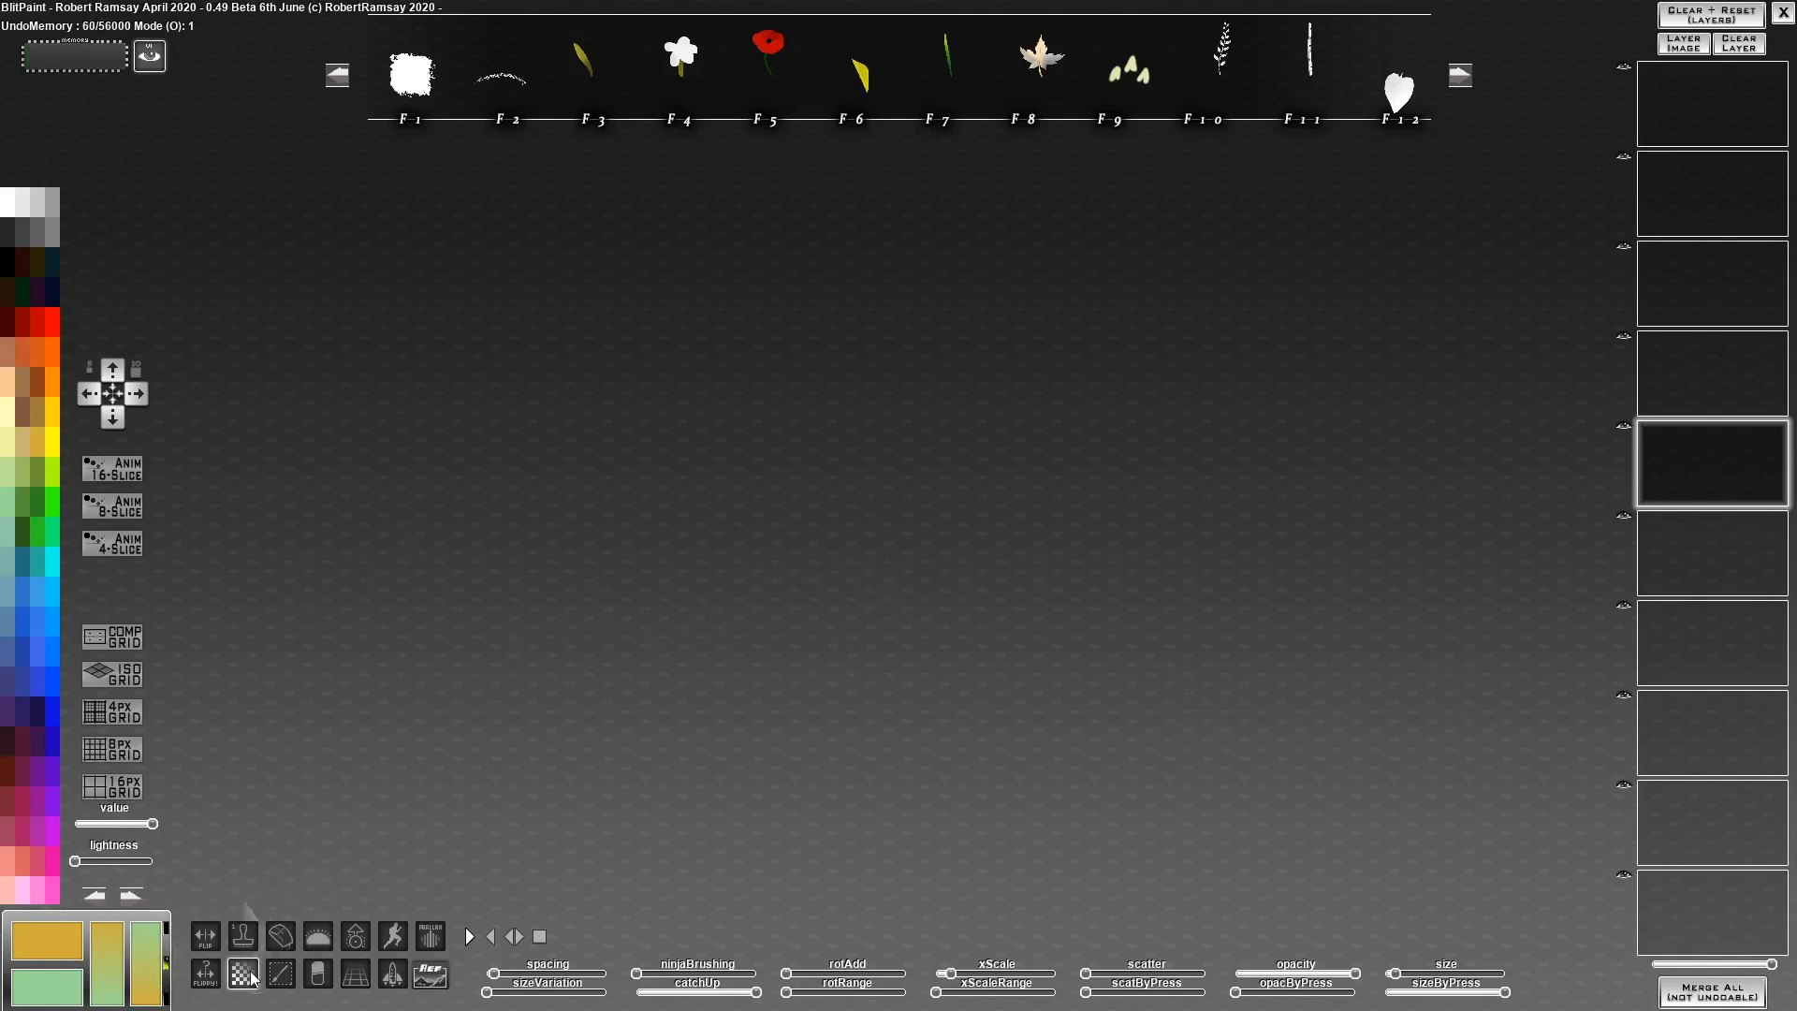
Paint leaf rows mixing ochre and pale green with an all-ochre row above them, and clear the canvas
mouse_move(562, 553)
mouse_down()
mouse_move(1288, 550)
mouse_move(1143, 662)
mouse_move(917, 648)
mouse_up()
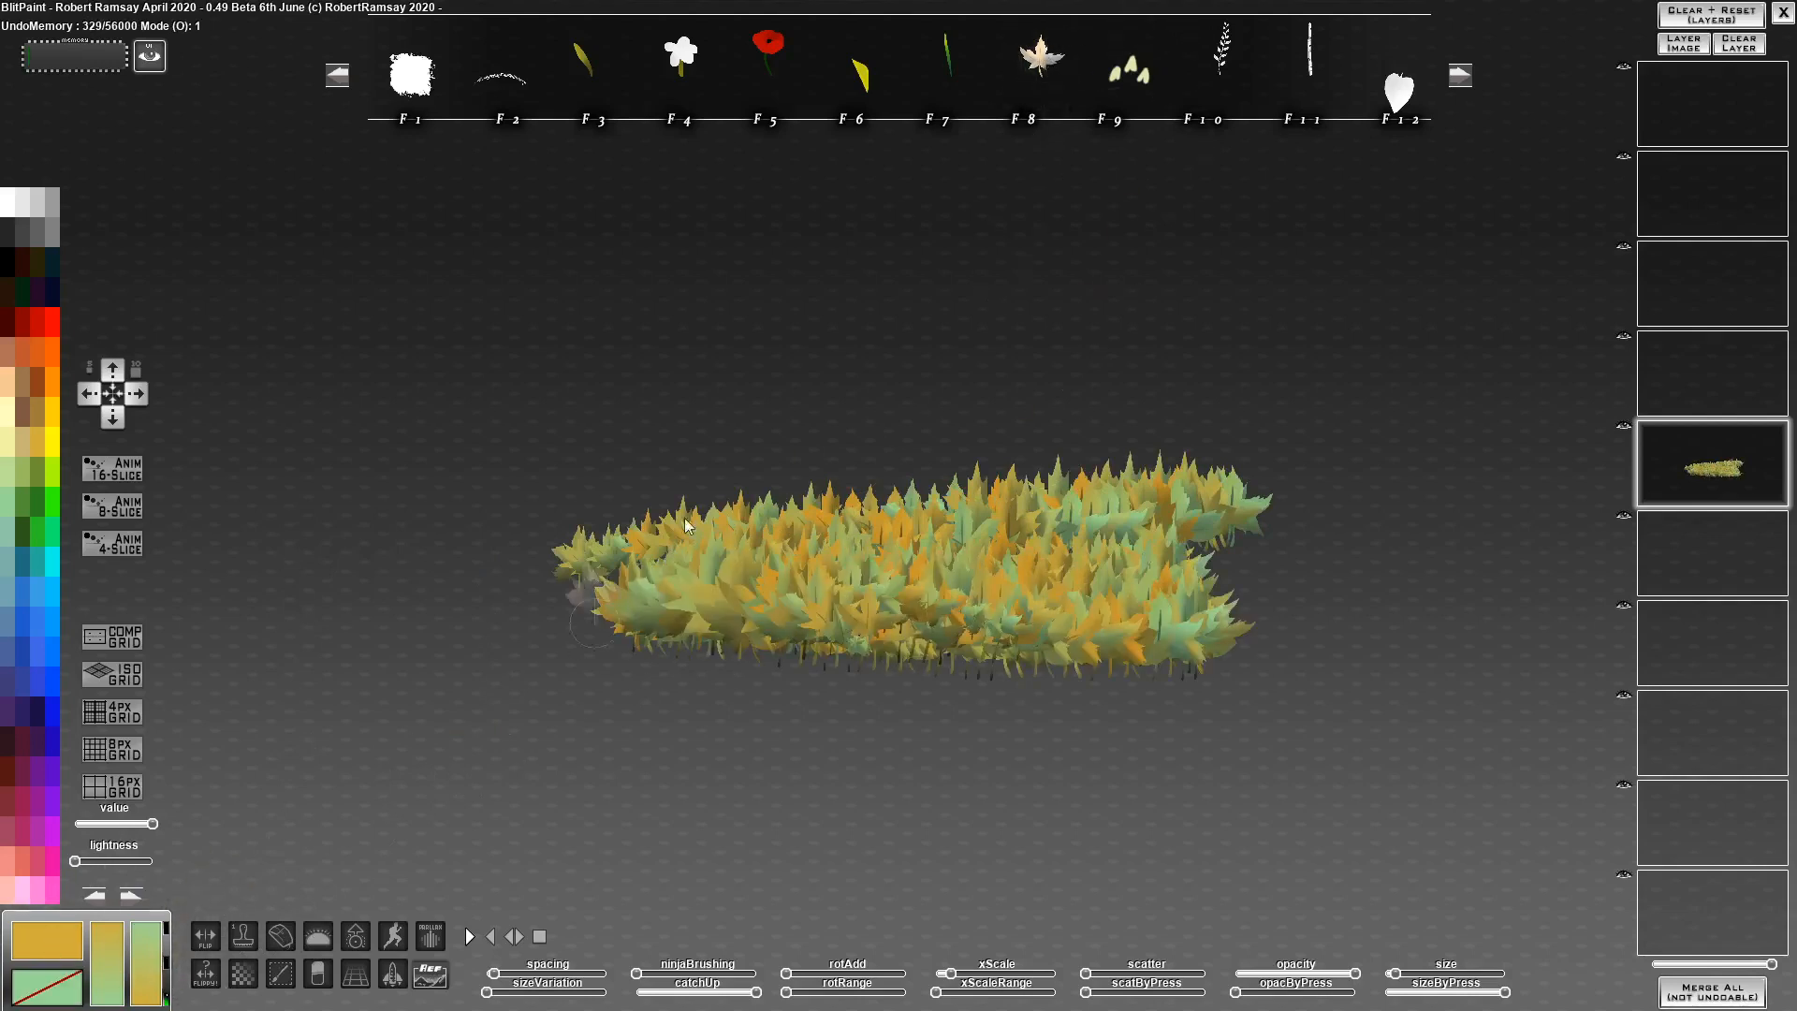
mouse_move(686, 526)
mouse_down()
mouse_move(1055, 413)
mouse_move(943, 515)
mouse_up()
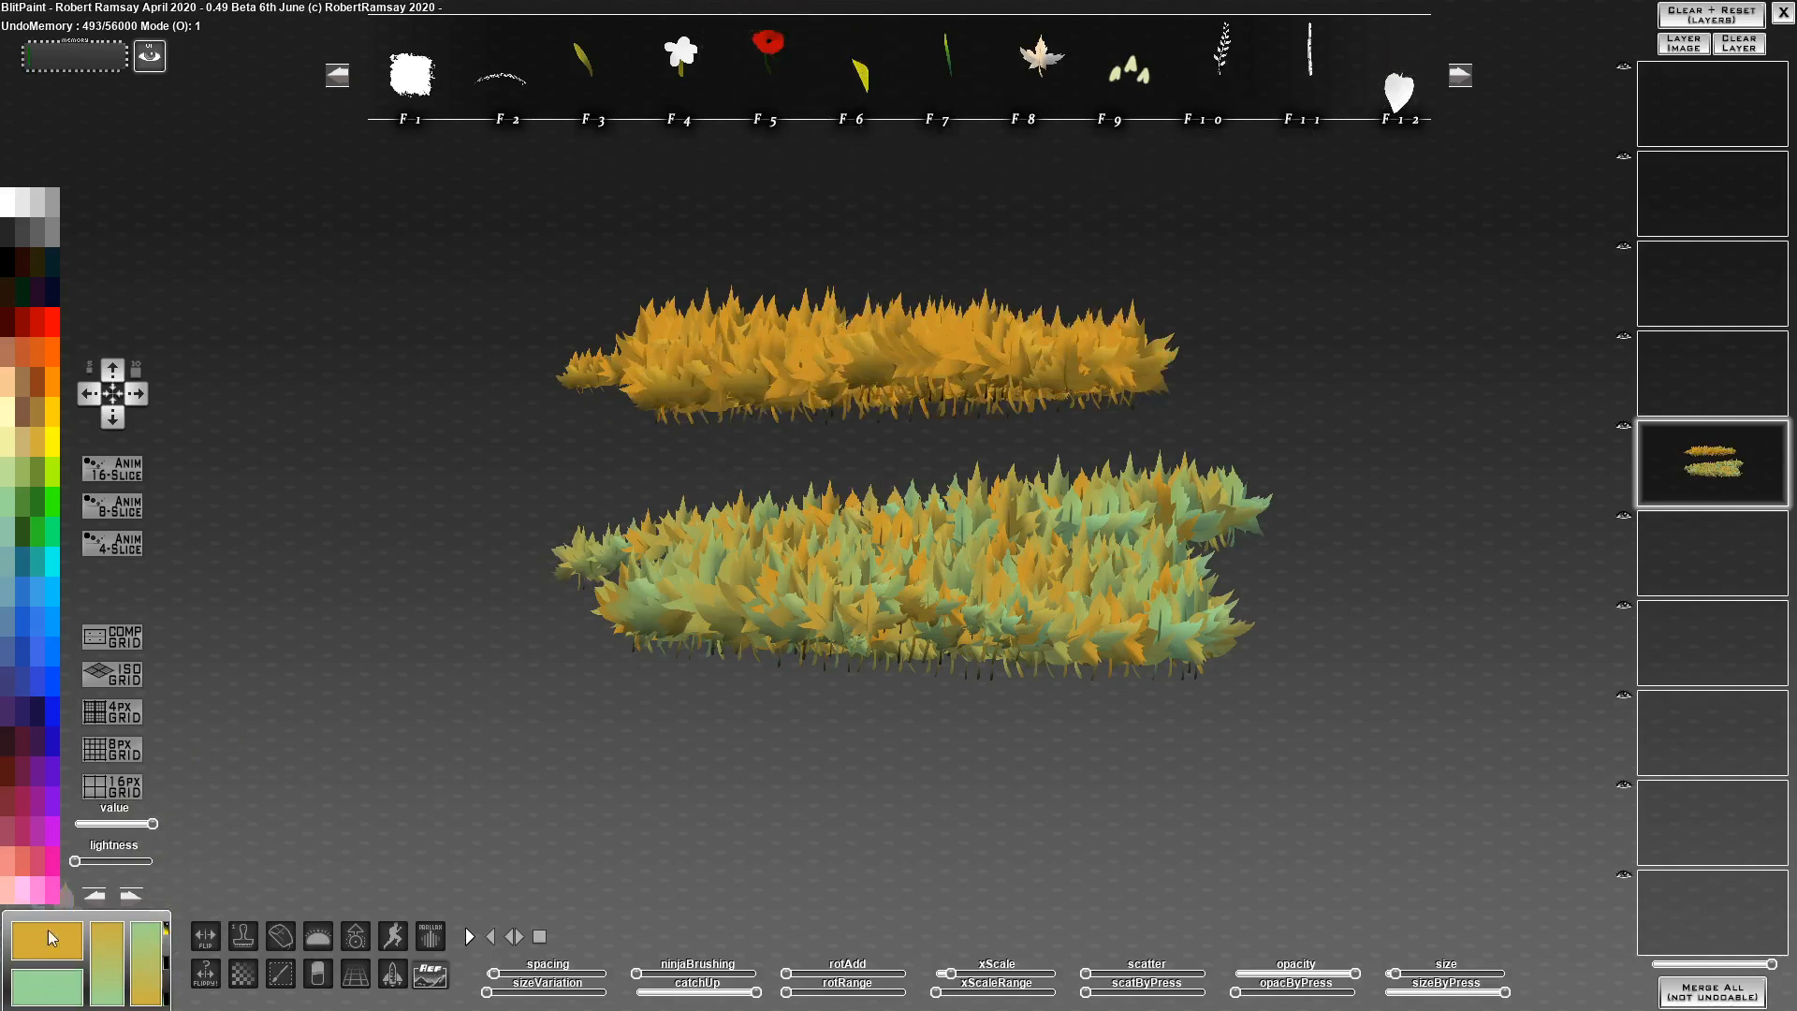
click(1466, 84)
key(Delete)
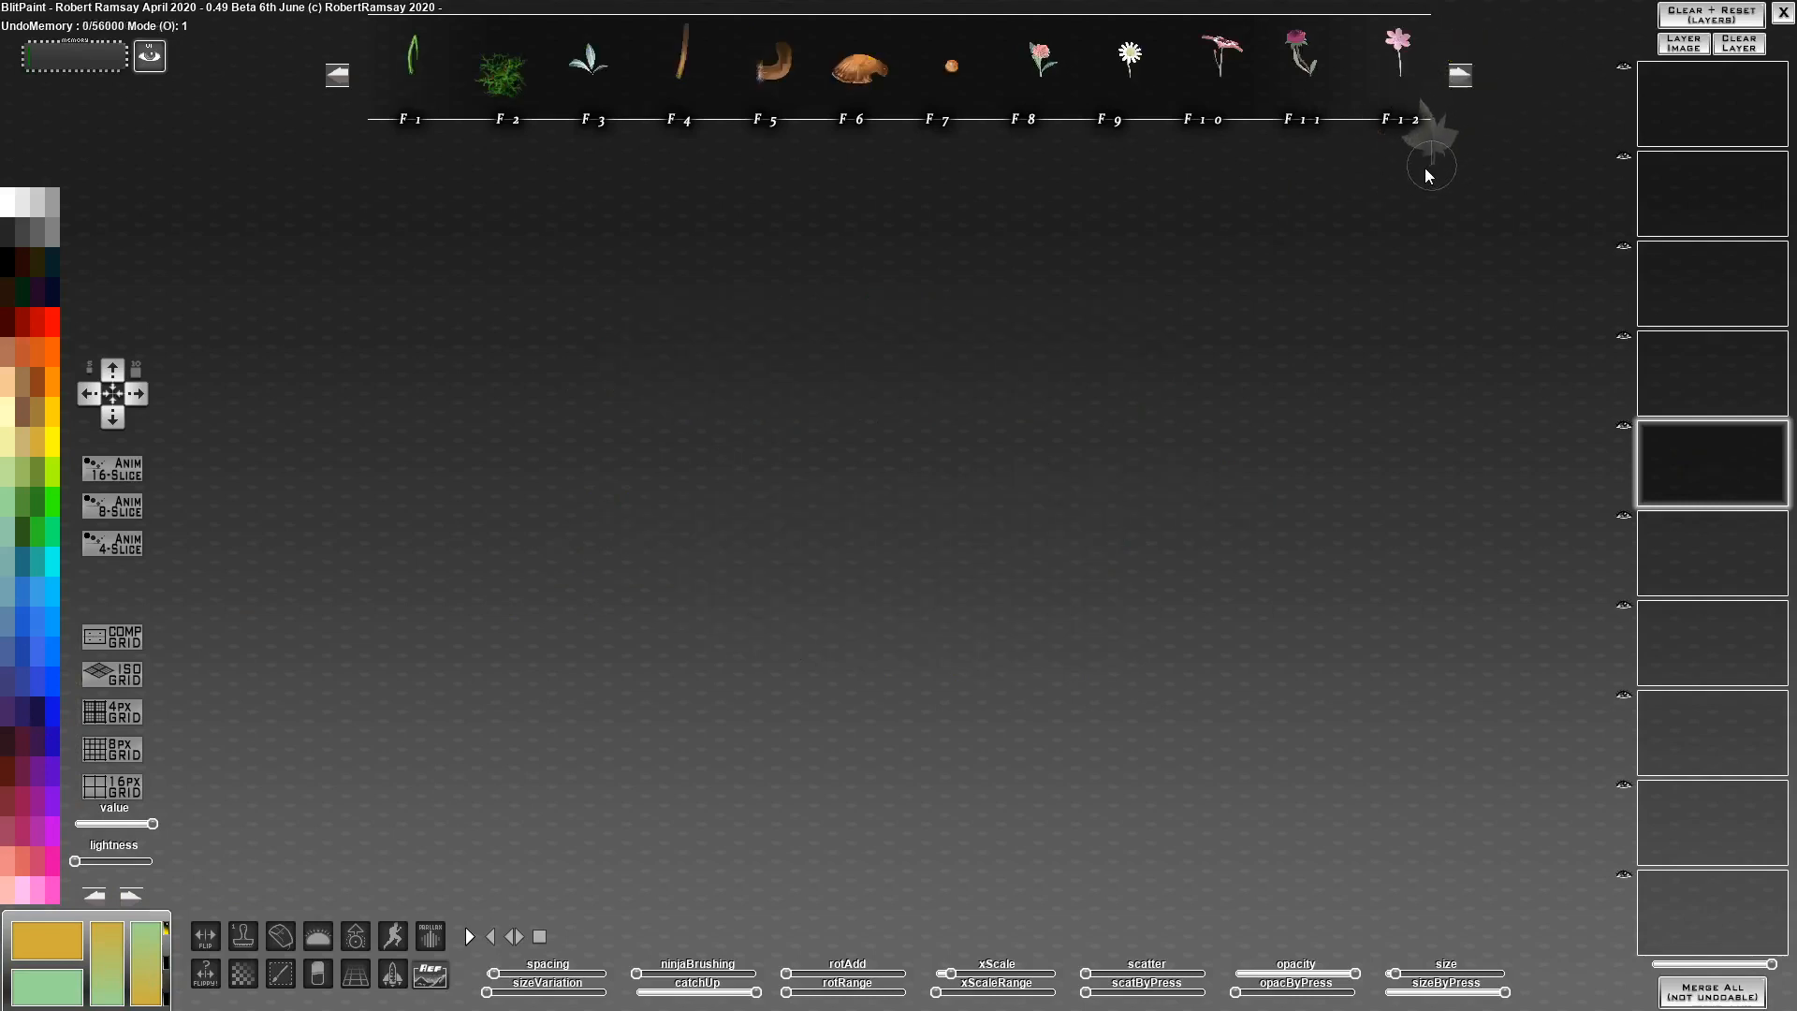
Paint zigzag strokes with the mushroom cap brush (F6) in white and in its natural browns, and clear the canvas
click(859, 82)
mouse_move(655, 422)
mouse_down()
mouse_move(679, 508)
mouse_move(915, 599)
mouse_move(531, 691)
mouse_up()
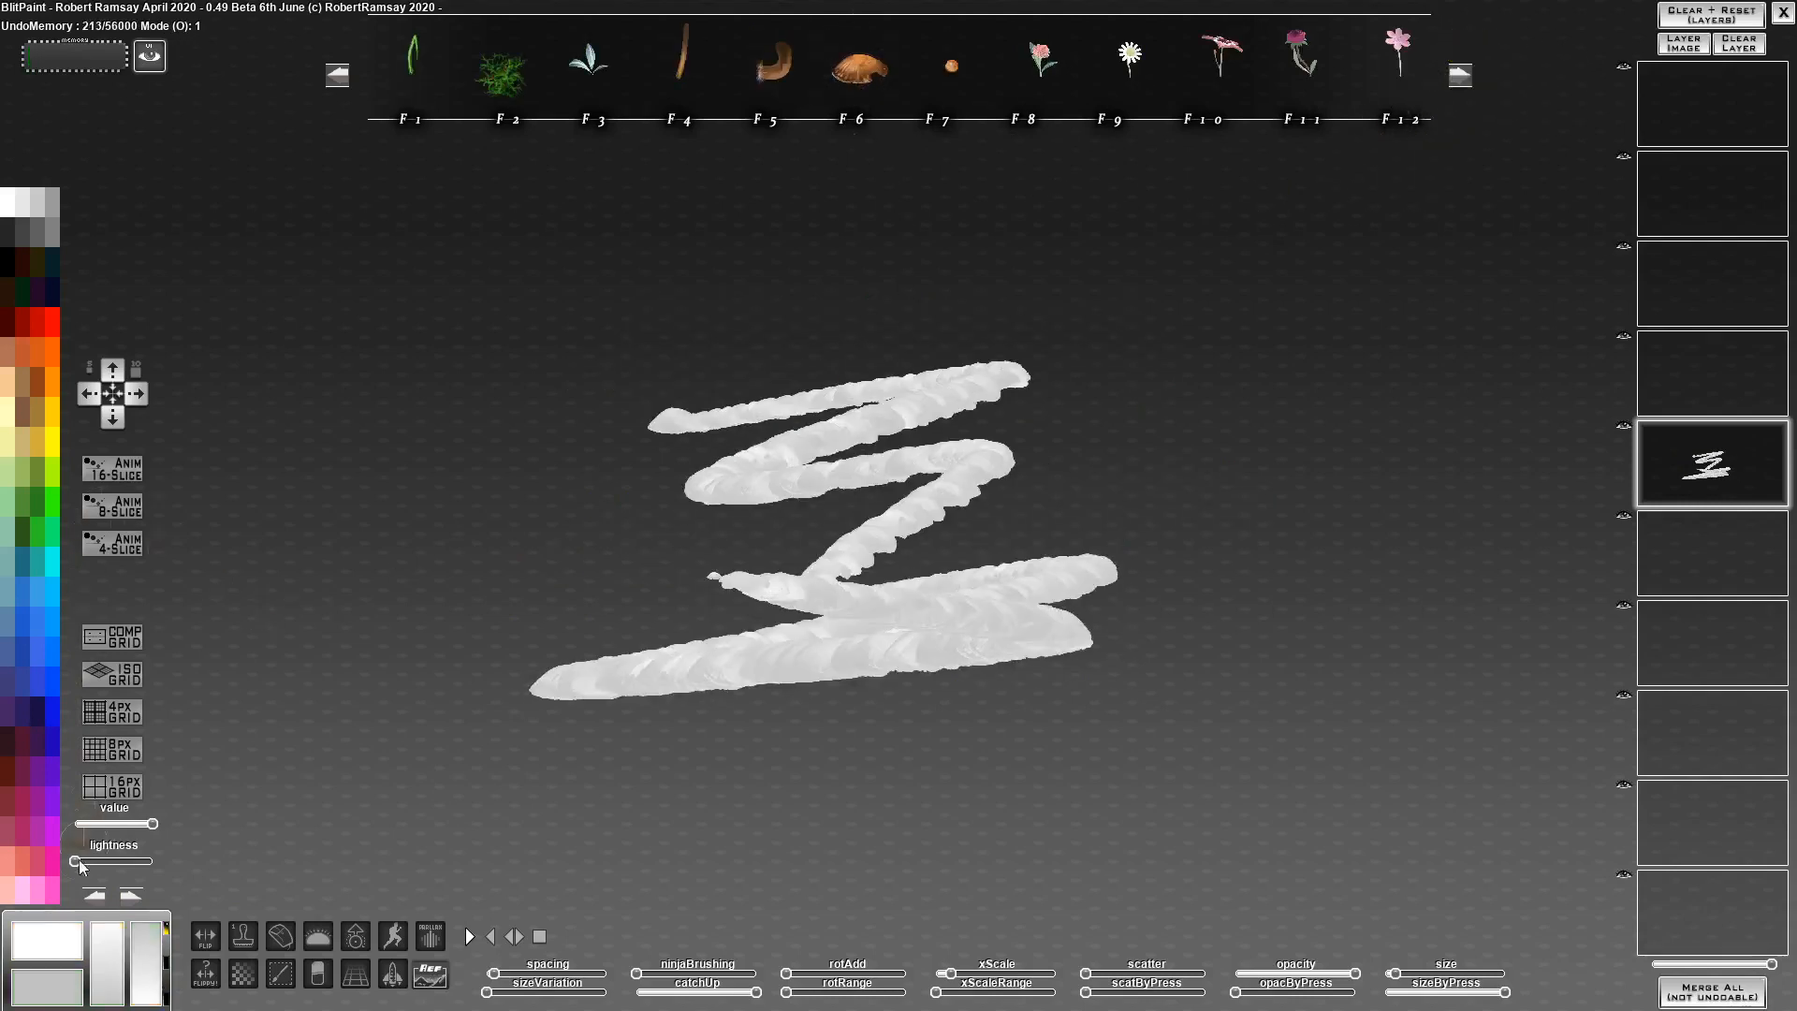
click(168, 996)
drag(496, 495, 788, 489)
scroll(1226, 485, up, 5)
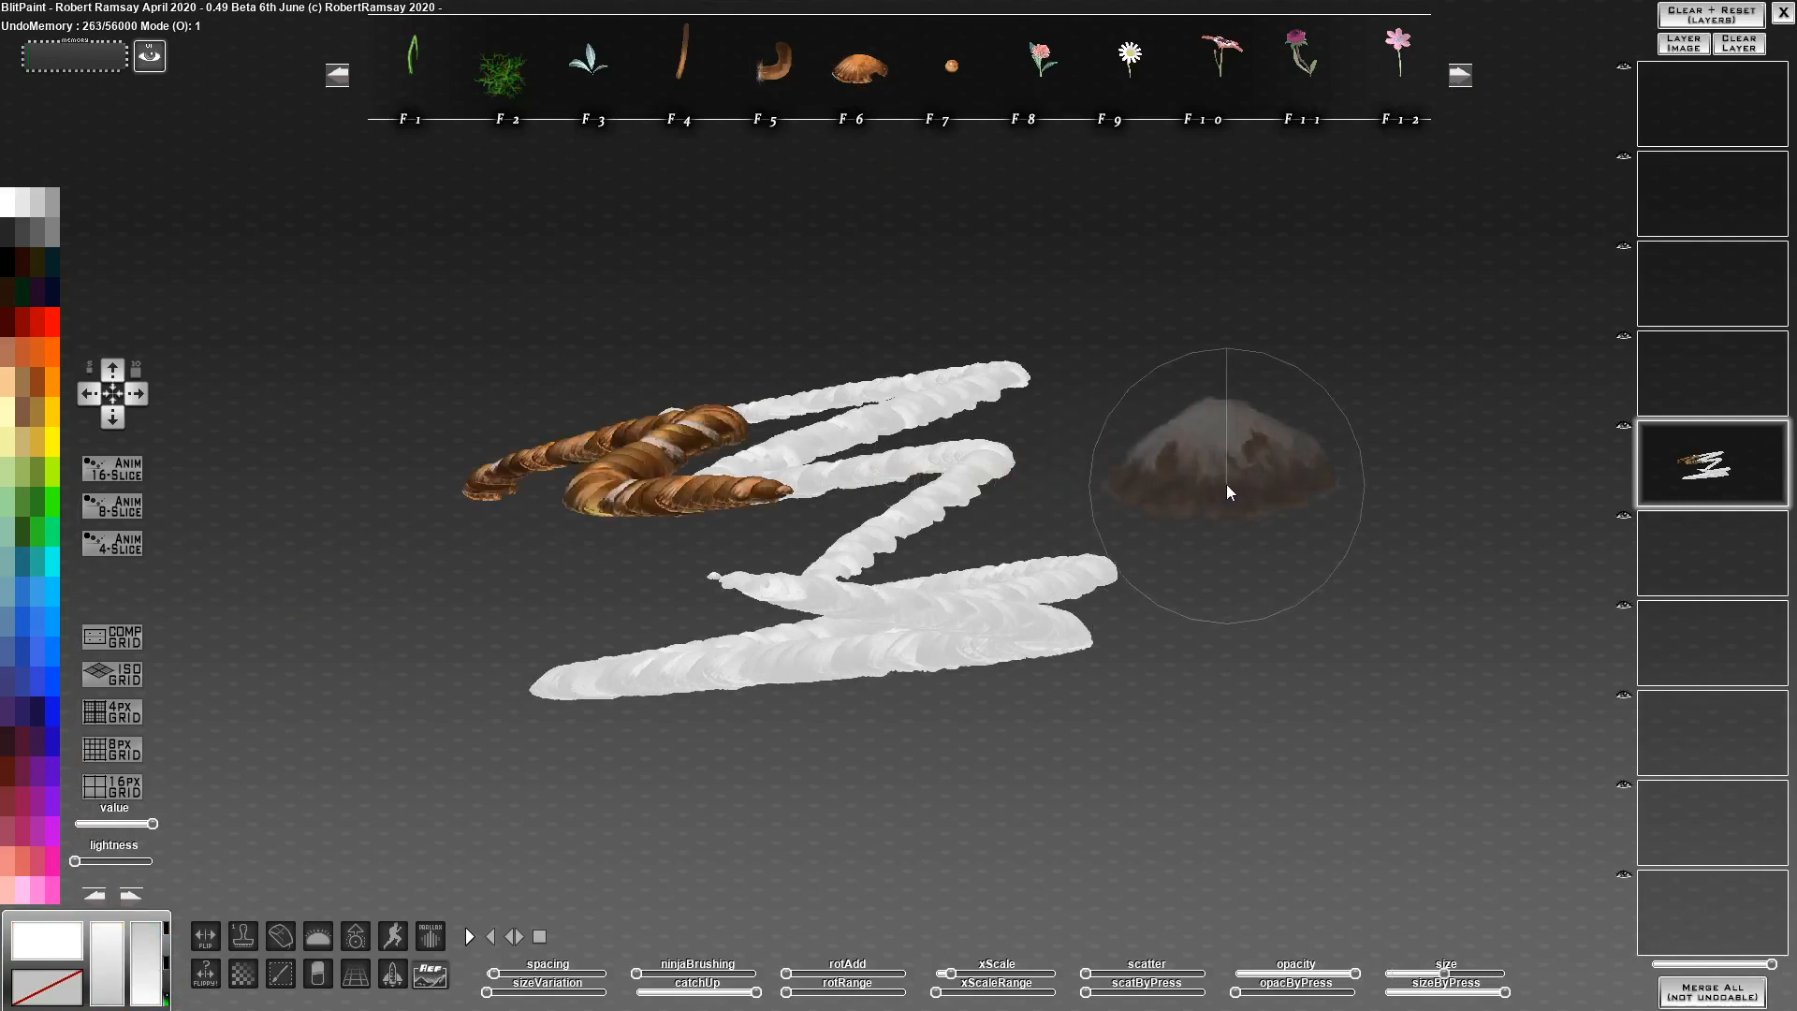
mouse_move(1226, 485)
mouse_down()
mouse_move(1064, 630)
mouse_move(1079, 625)
mouse_up()
key(Delete)
Increase the brush spacing and paint a row of mushroom caps, plus a second row with a raised rotRange
drag(539, 974, 582, 979)
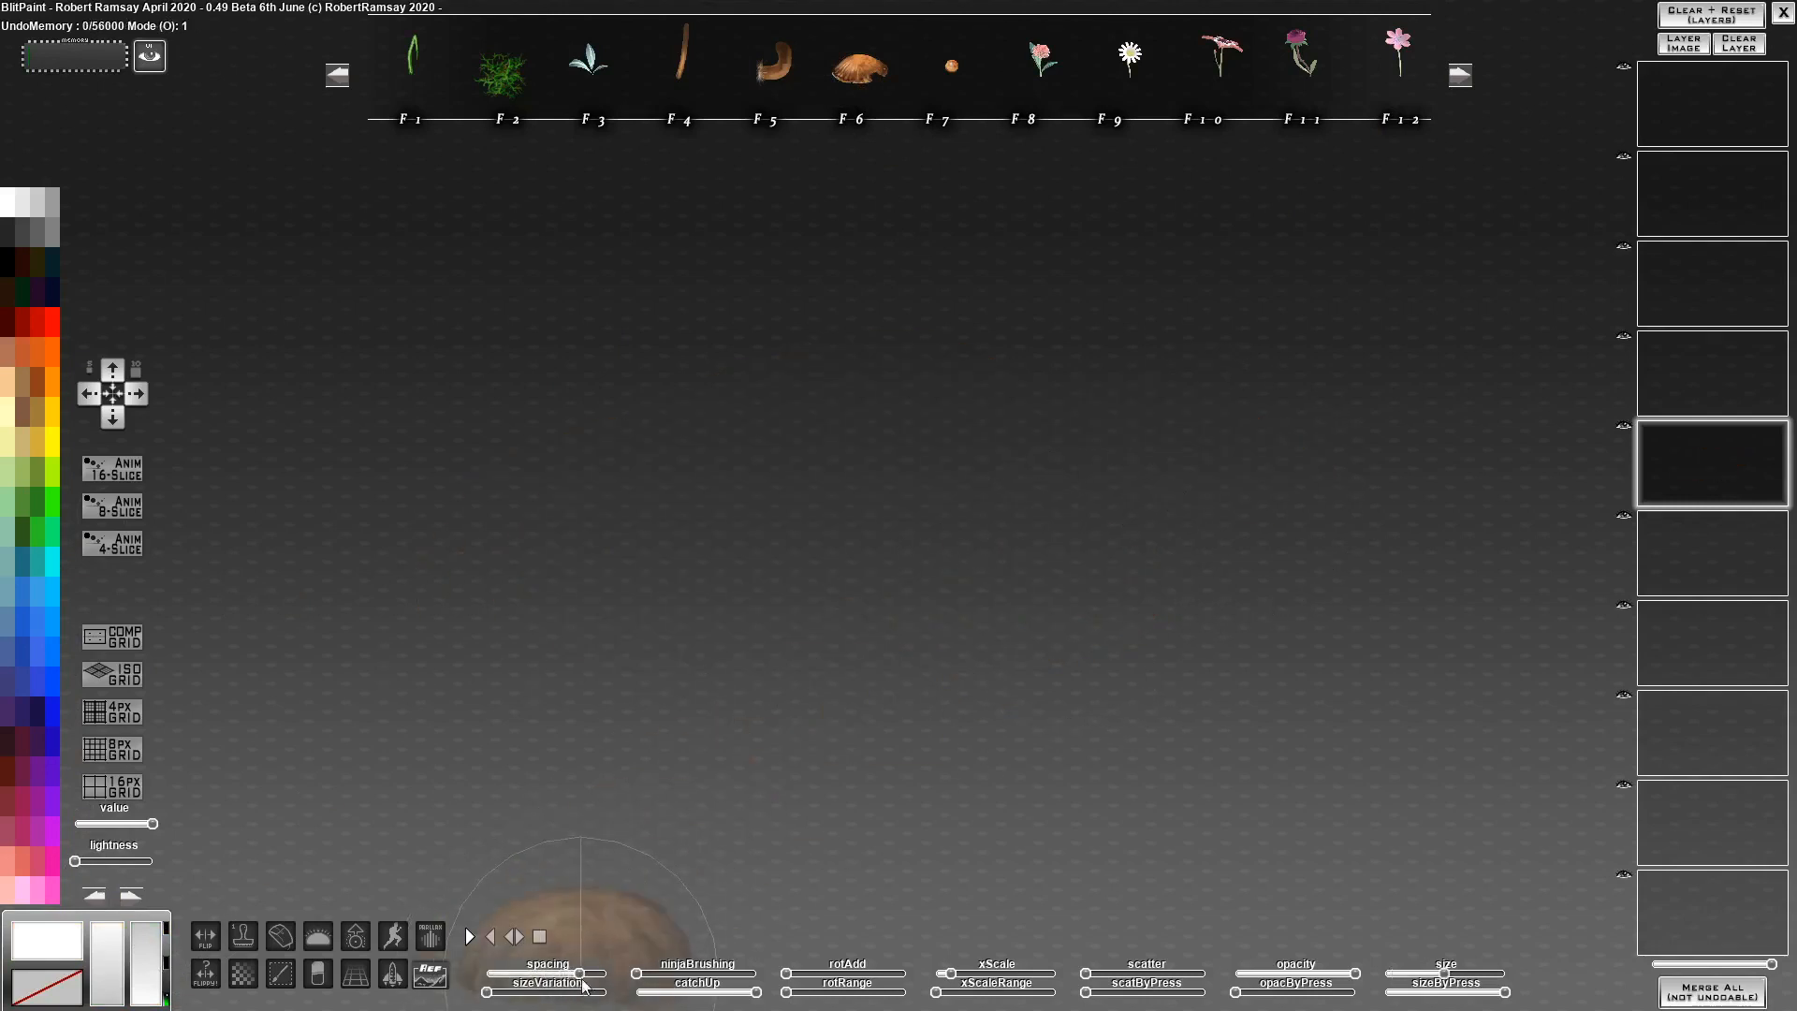
drag(486, 388, 1002, 389)
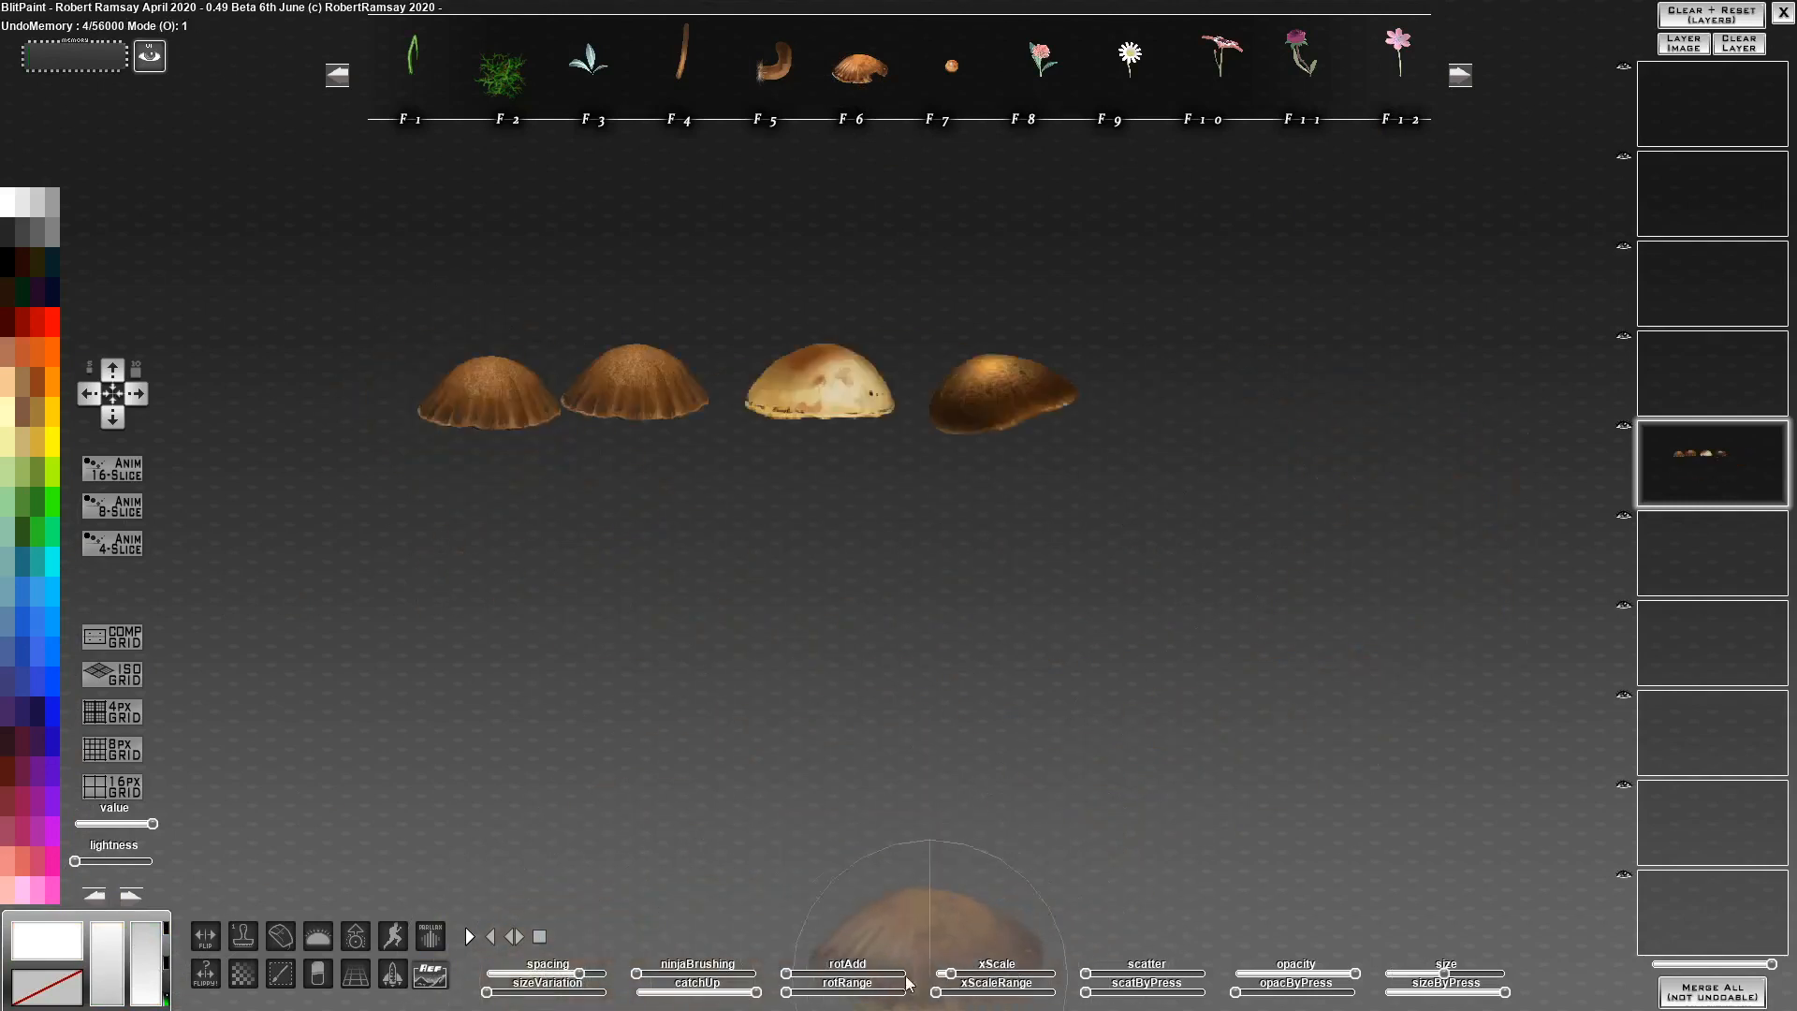
drag(788, 992, 820, 992)
drag(440, 567, 1315, 581)
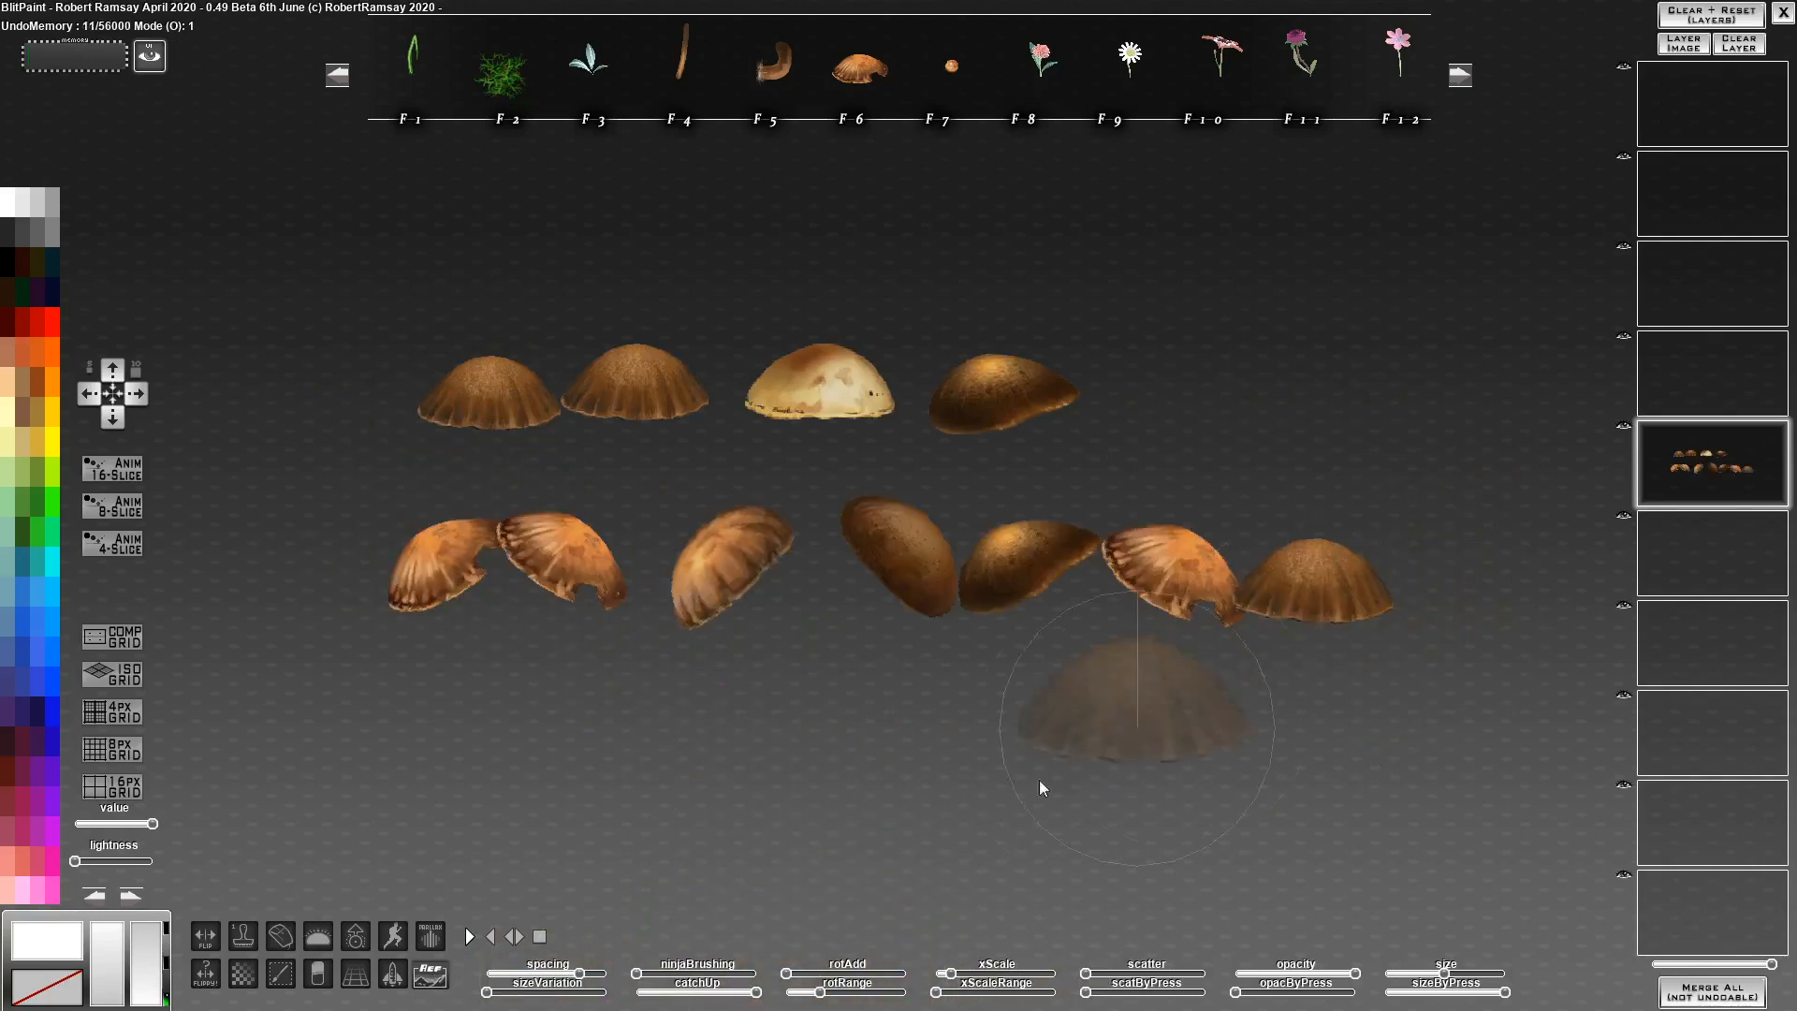
Reduce rotRange to a small amount, paint a third row of slightly tilted mushroom caps, and clear the canvas
drag(820, 992, 794, 992)
drag(440, 749, 1330, 784)
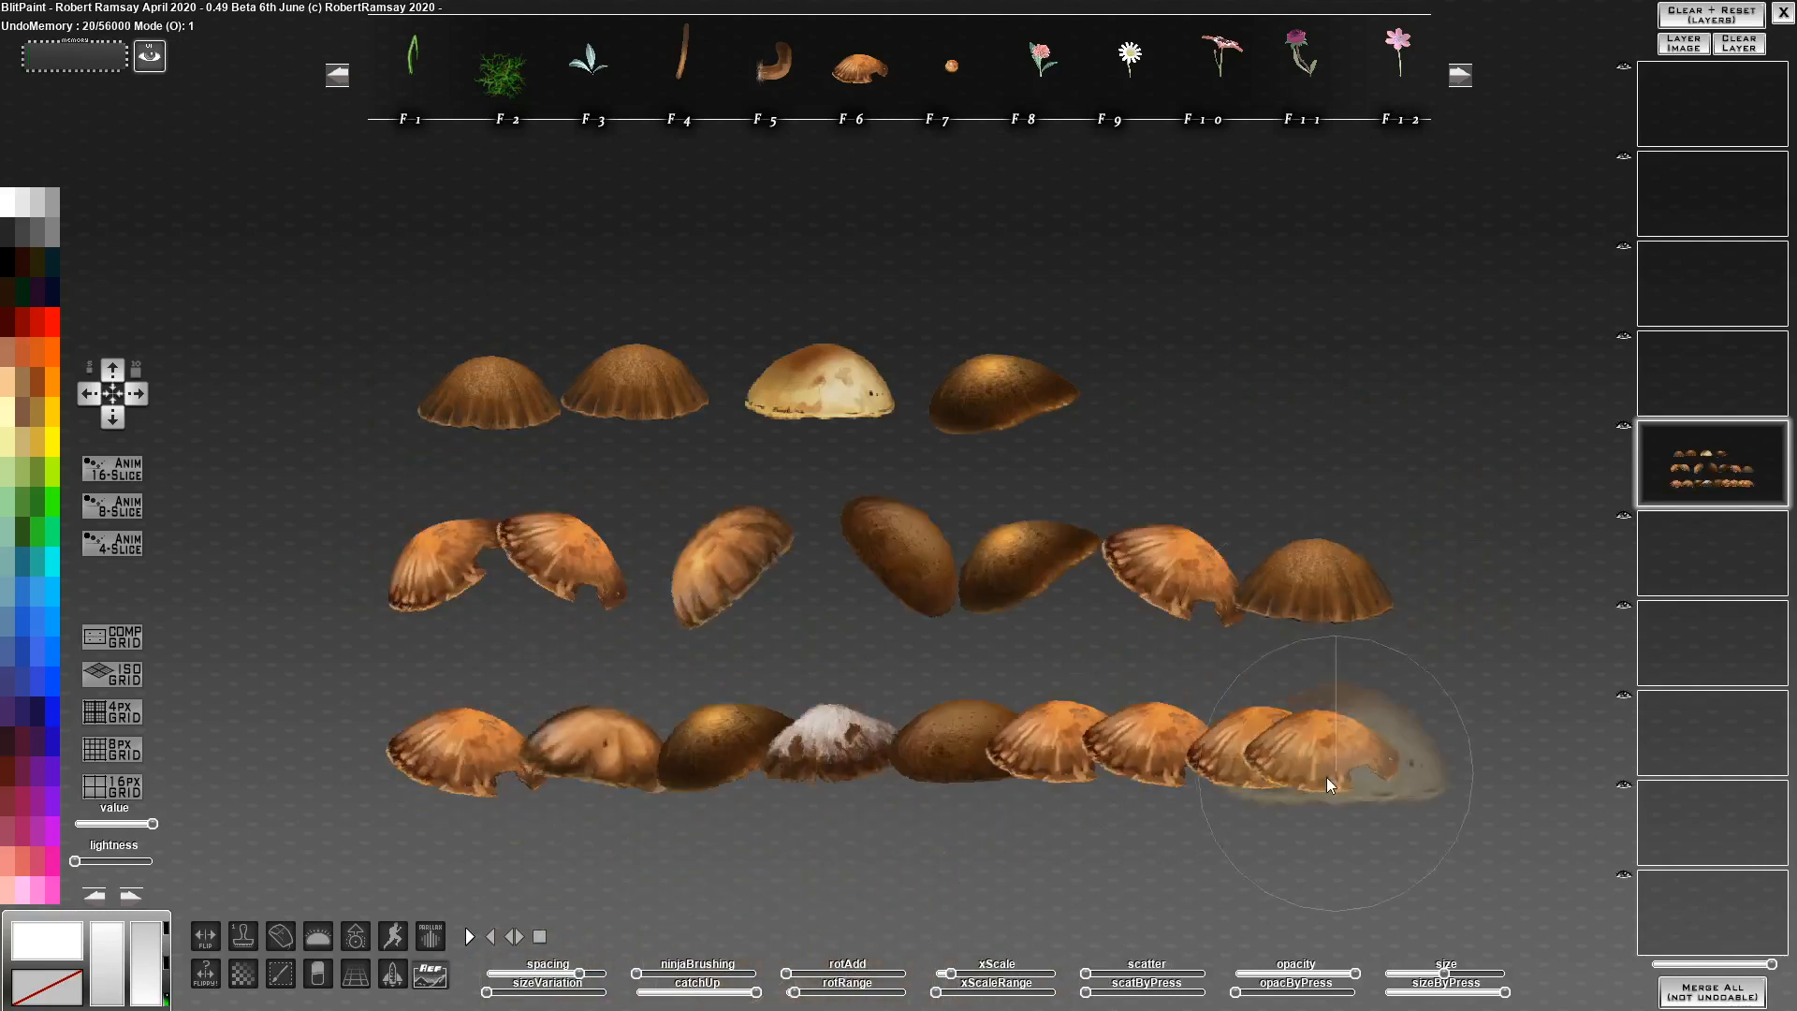
key(Delete)
Paint mushroom cap rows with sizeVariation at about half and at a low setting, and clear the canvas
click(538, 992)
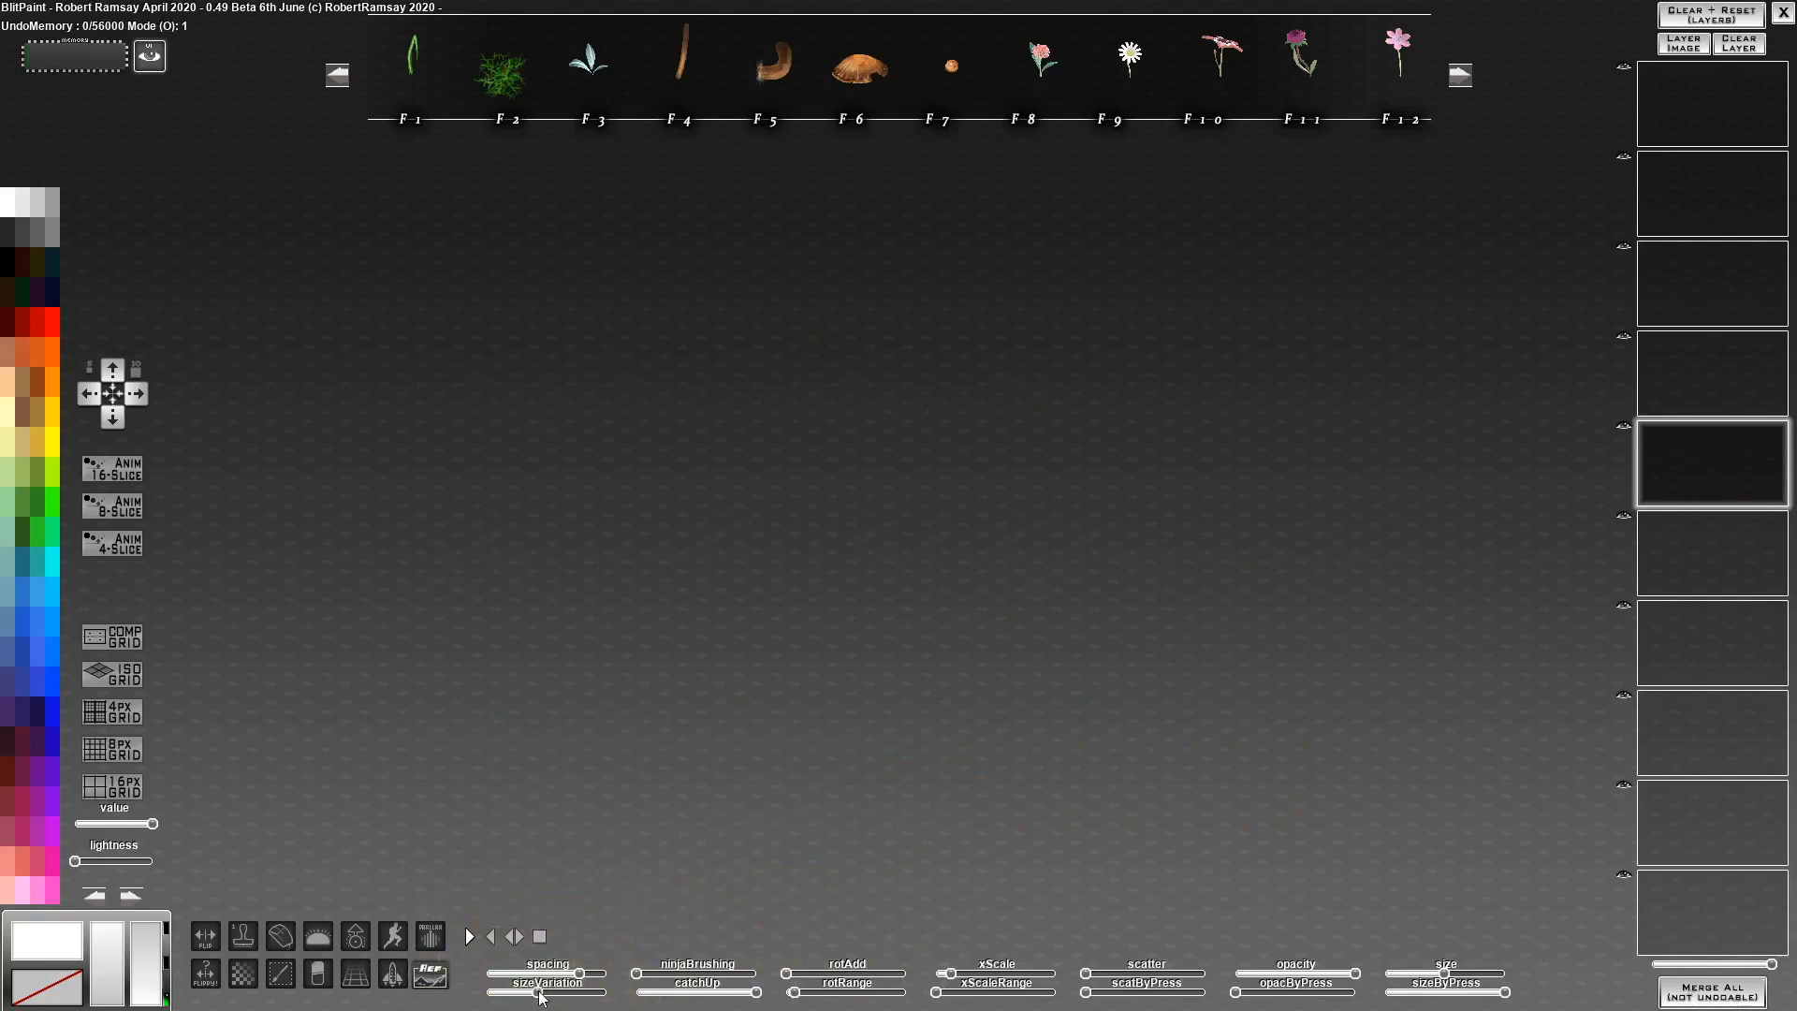
drag(540, 992, 547, 992)
drag(330, 361, 1381, 375)
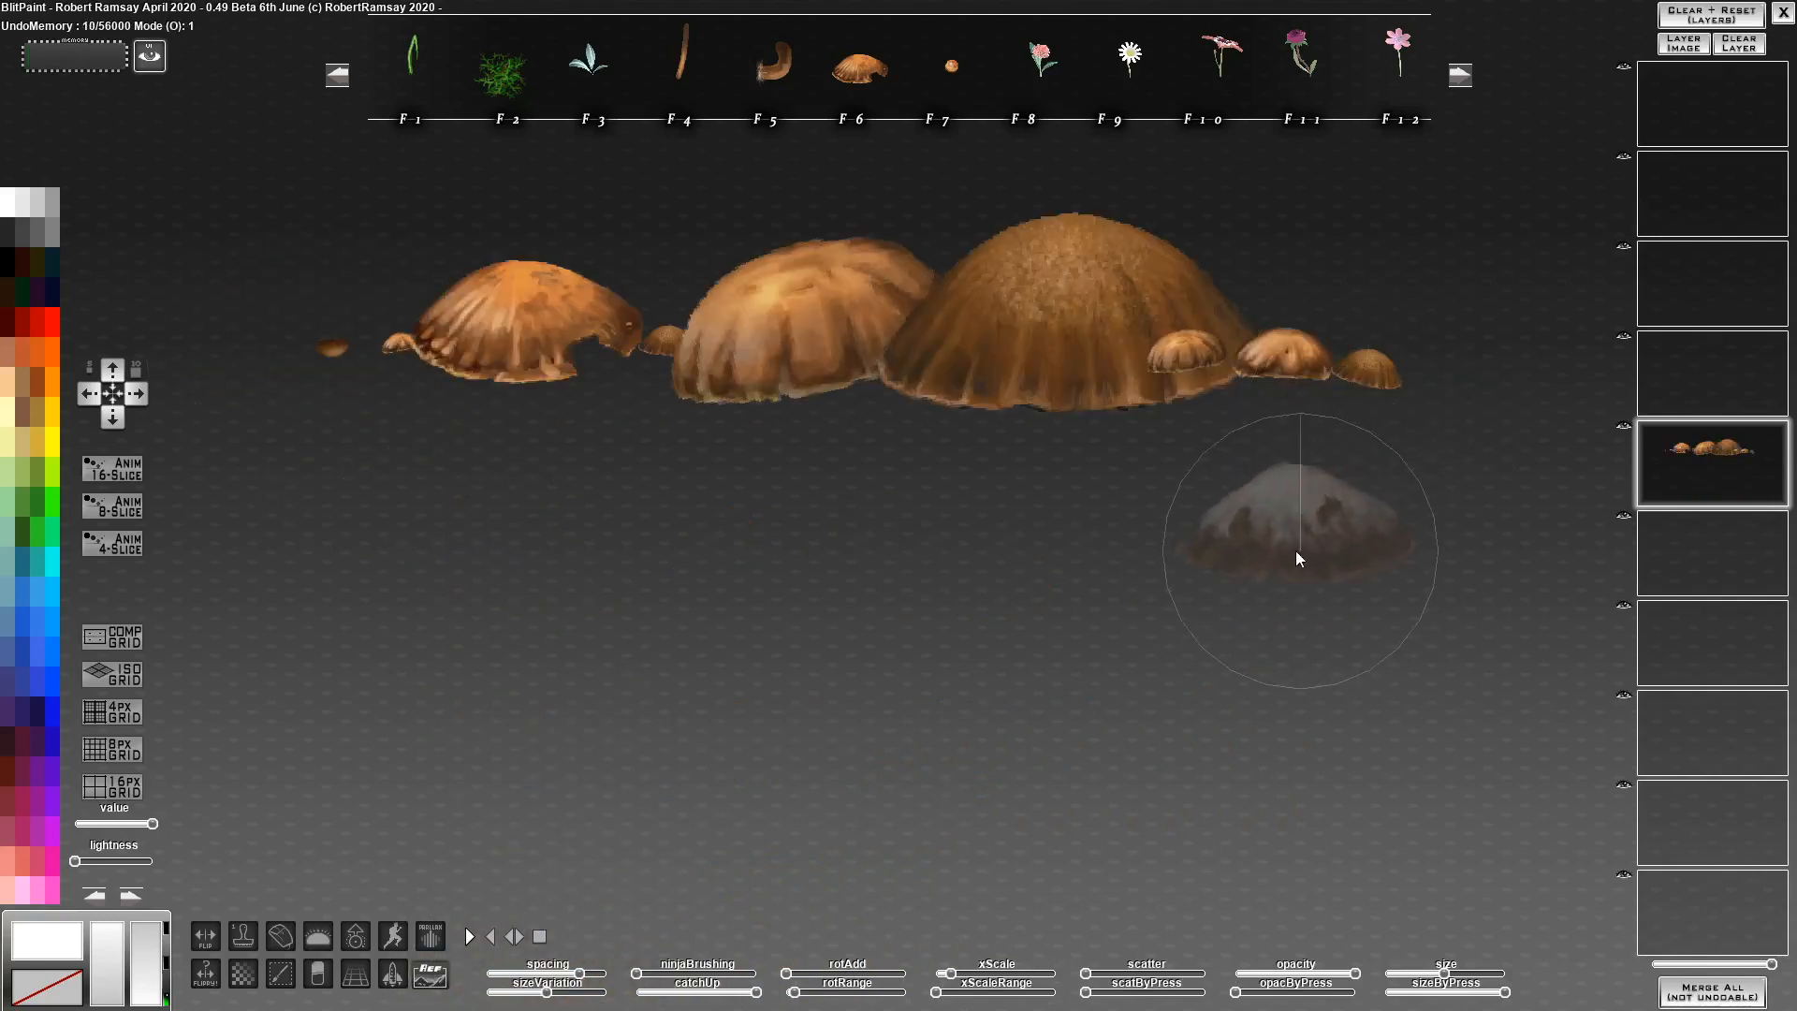
drag(547, 992, 503, 992)
mouse_move(513, 661)
mouse_down()
mouse_move(984, 586)
mouse_move(1275, 661)
mouse_up()
key(Delete)
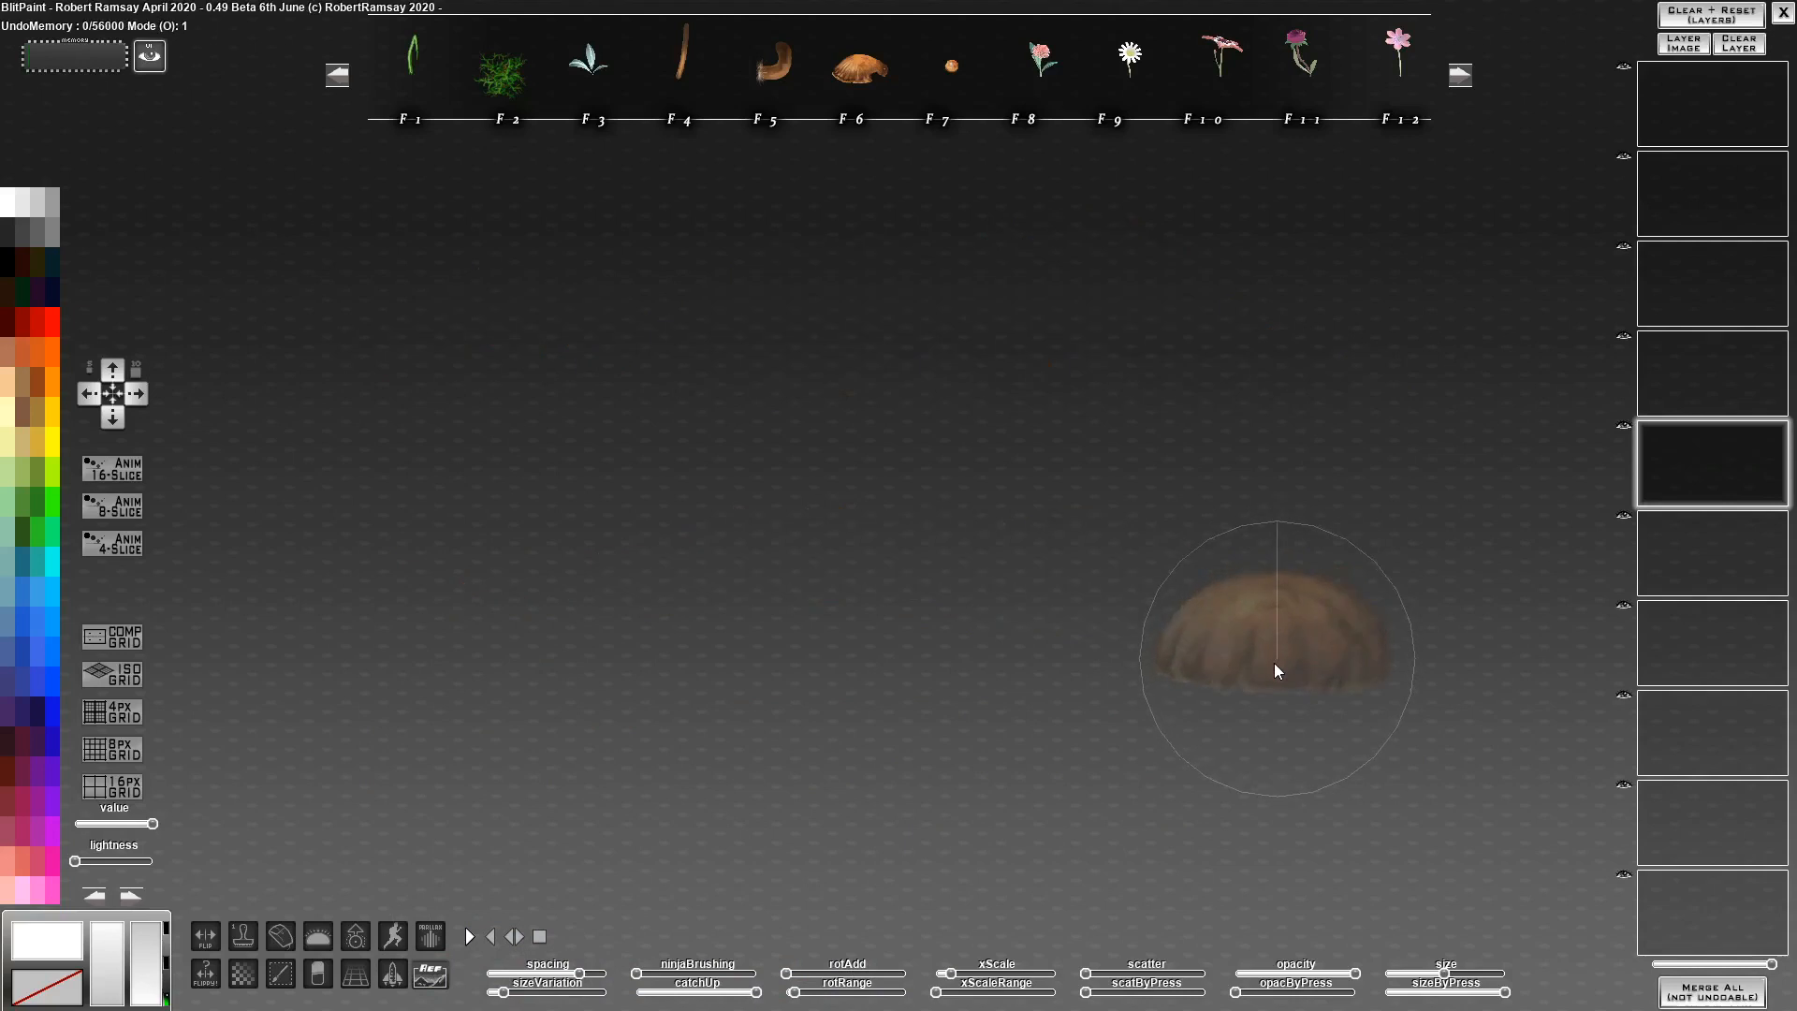
Turn on brush rotation that follows the stroke, and paint mushroom cap strokes, clearing the canvas after each
click(355, 933)
mouse_move(786, 814)
mouse_down()
mouse_move(650, 762)
mouse_move(614, 405)
mouse_move(1193, 477)
mouse_move(740, 656)
mouse_move(963, 534)
mouse_move(1077, 561)
mouse_up()
key(Delete)
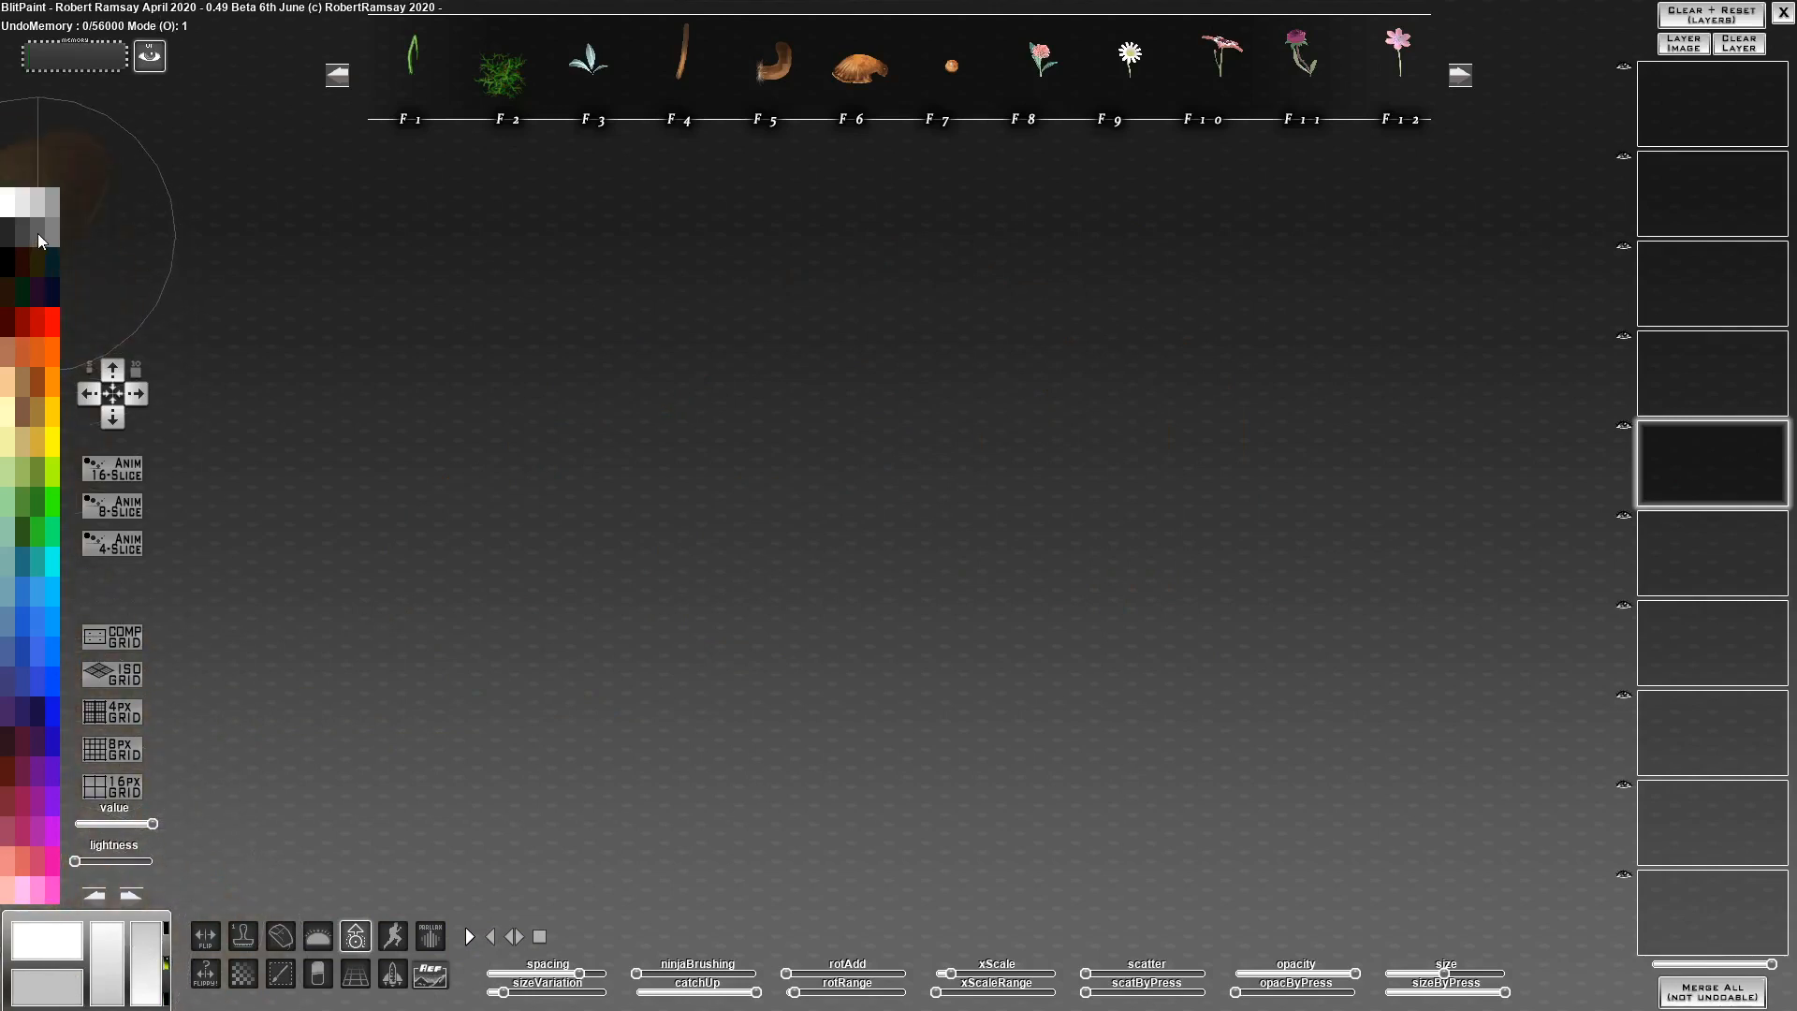
mouse_move(393, 416)
mouse_down()
mouse_move(1188, 346)
mouse_move(891, 704)
mouse_move(963, 421)
mouse_move(790, 570)
mouse_up()
key(Delete)
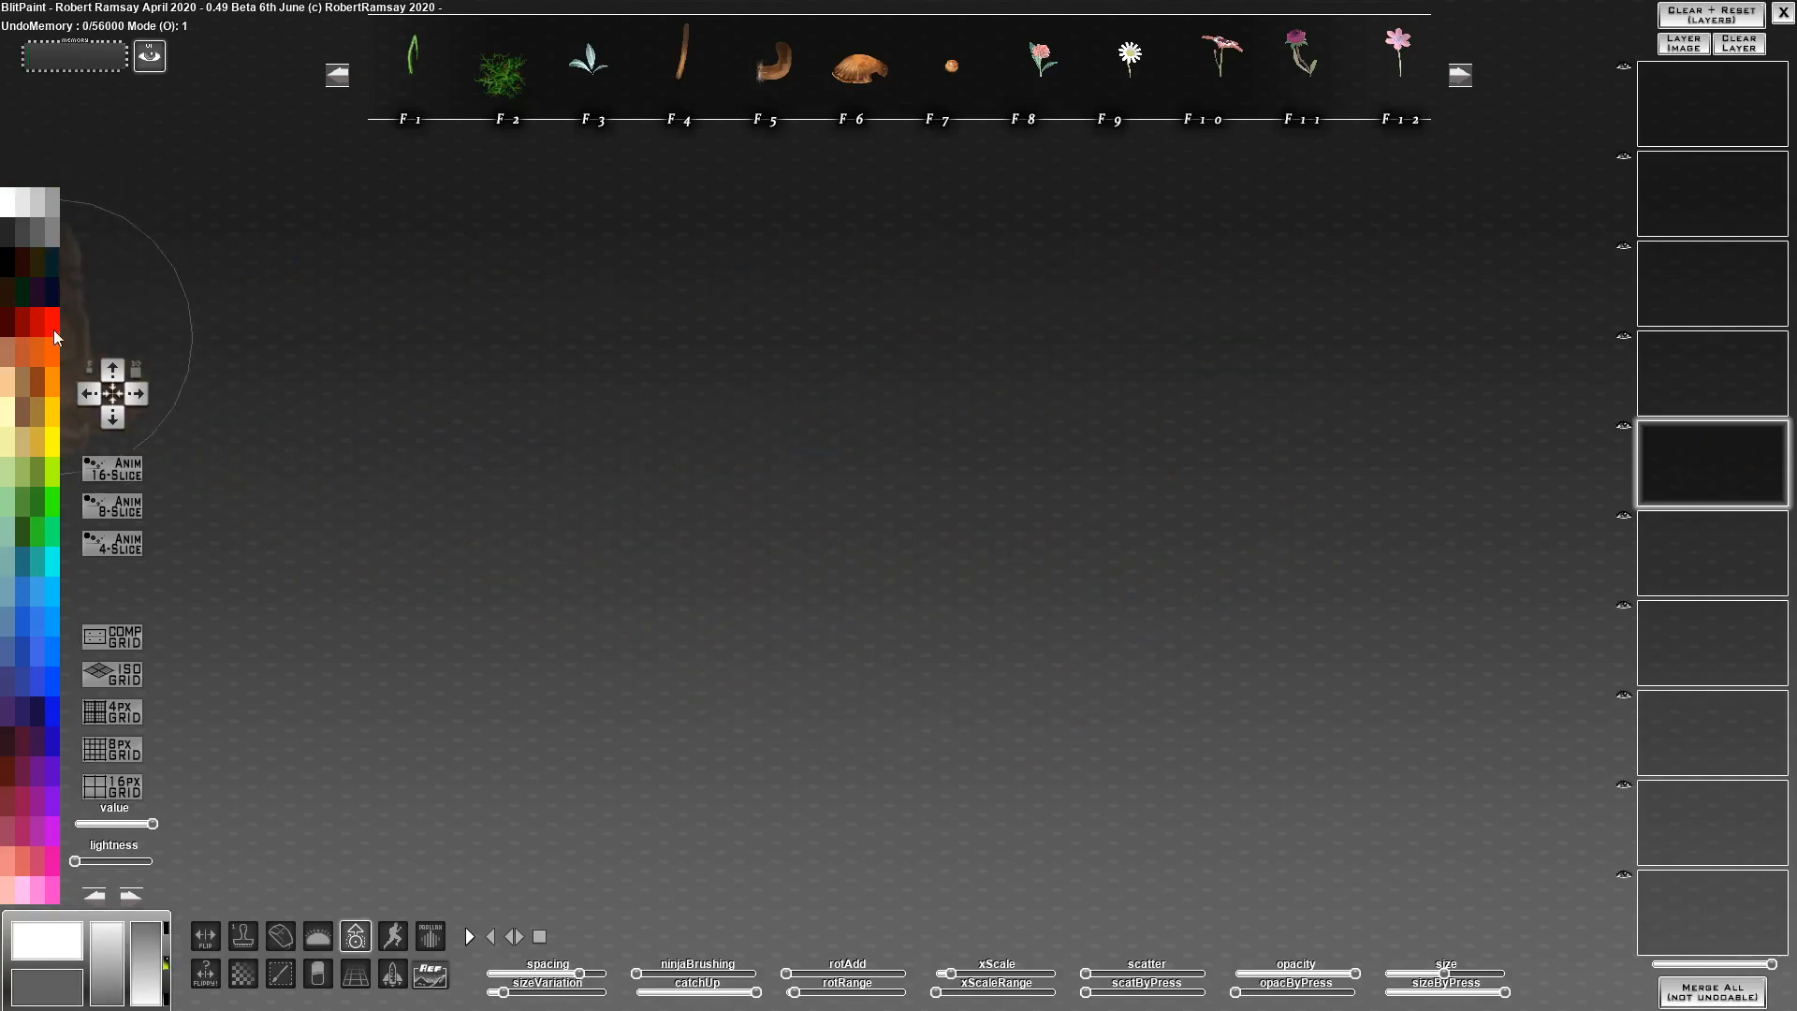
Paint a mushroom cap row mixing steel blue as primary with pale yellow as secondary colour, and clear the canvas
click(49, 597)
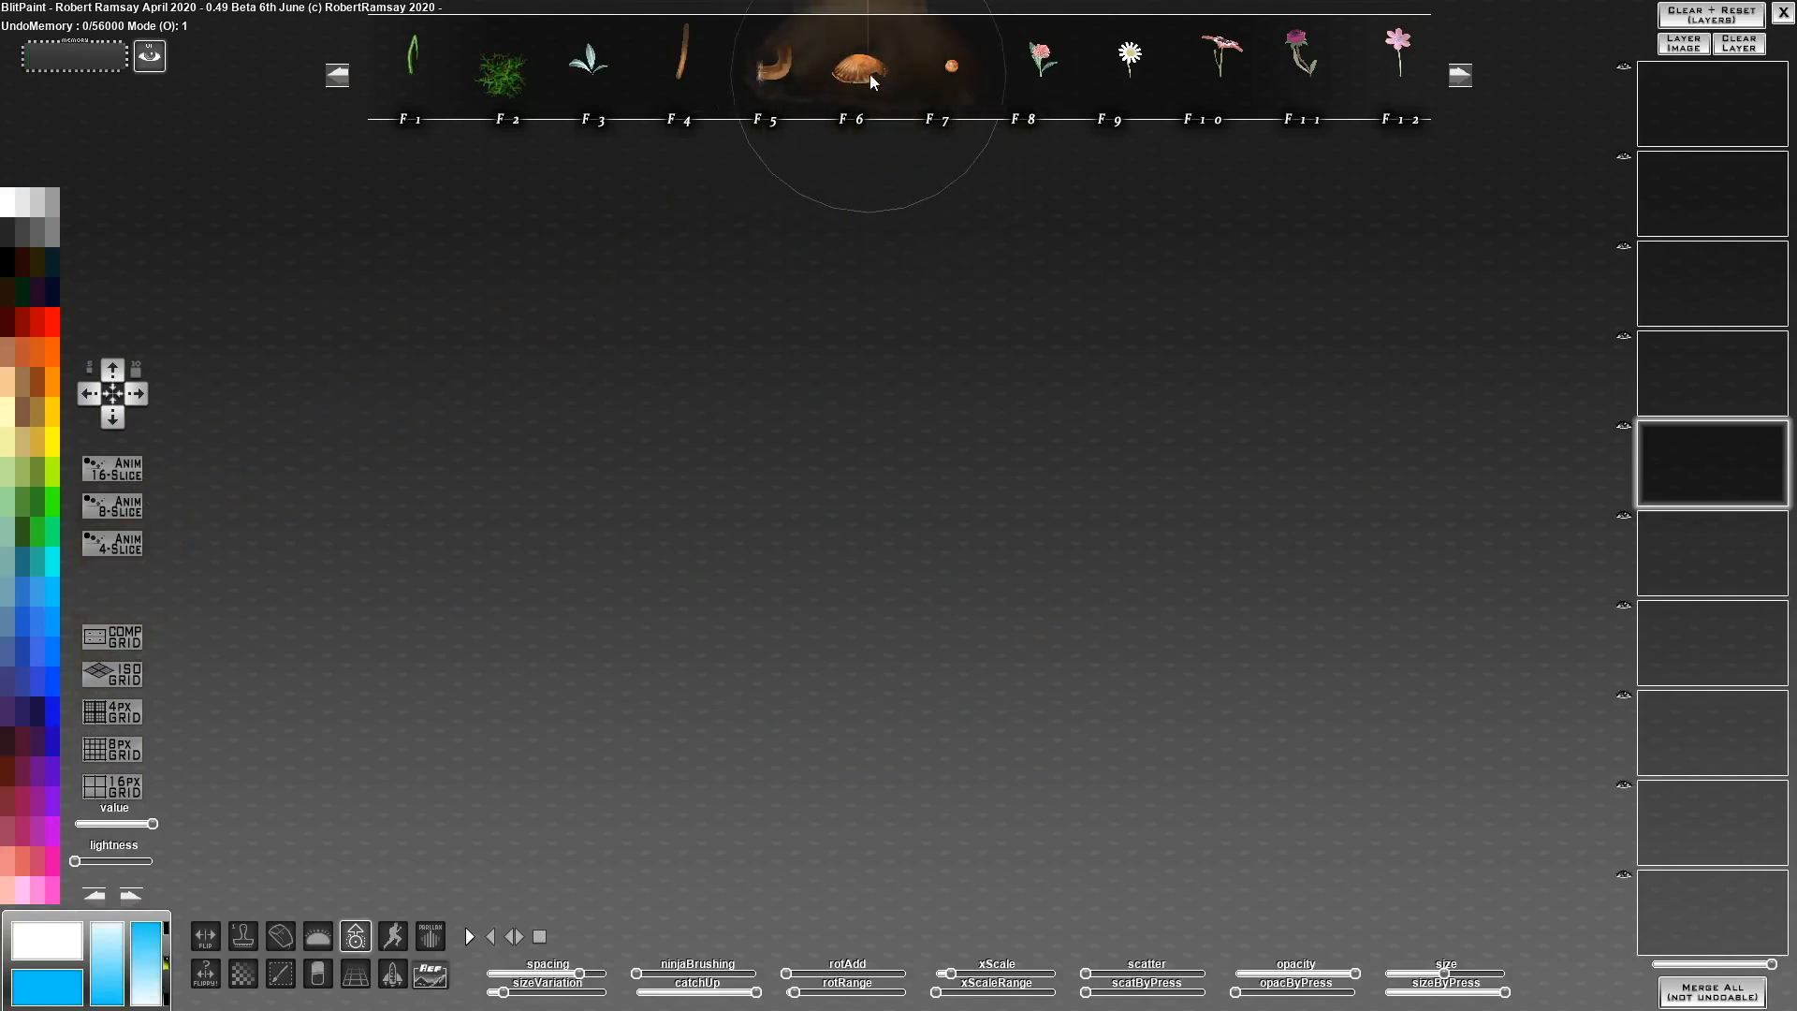
click(7, 412)
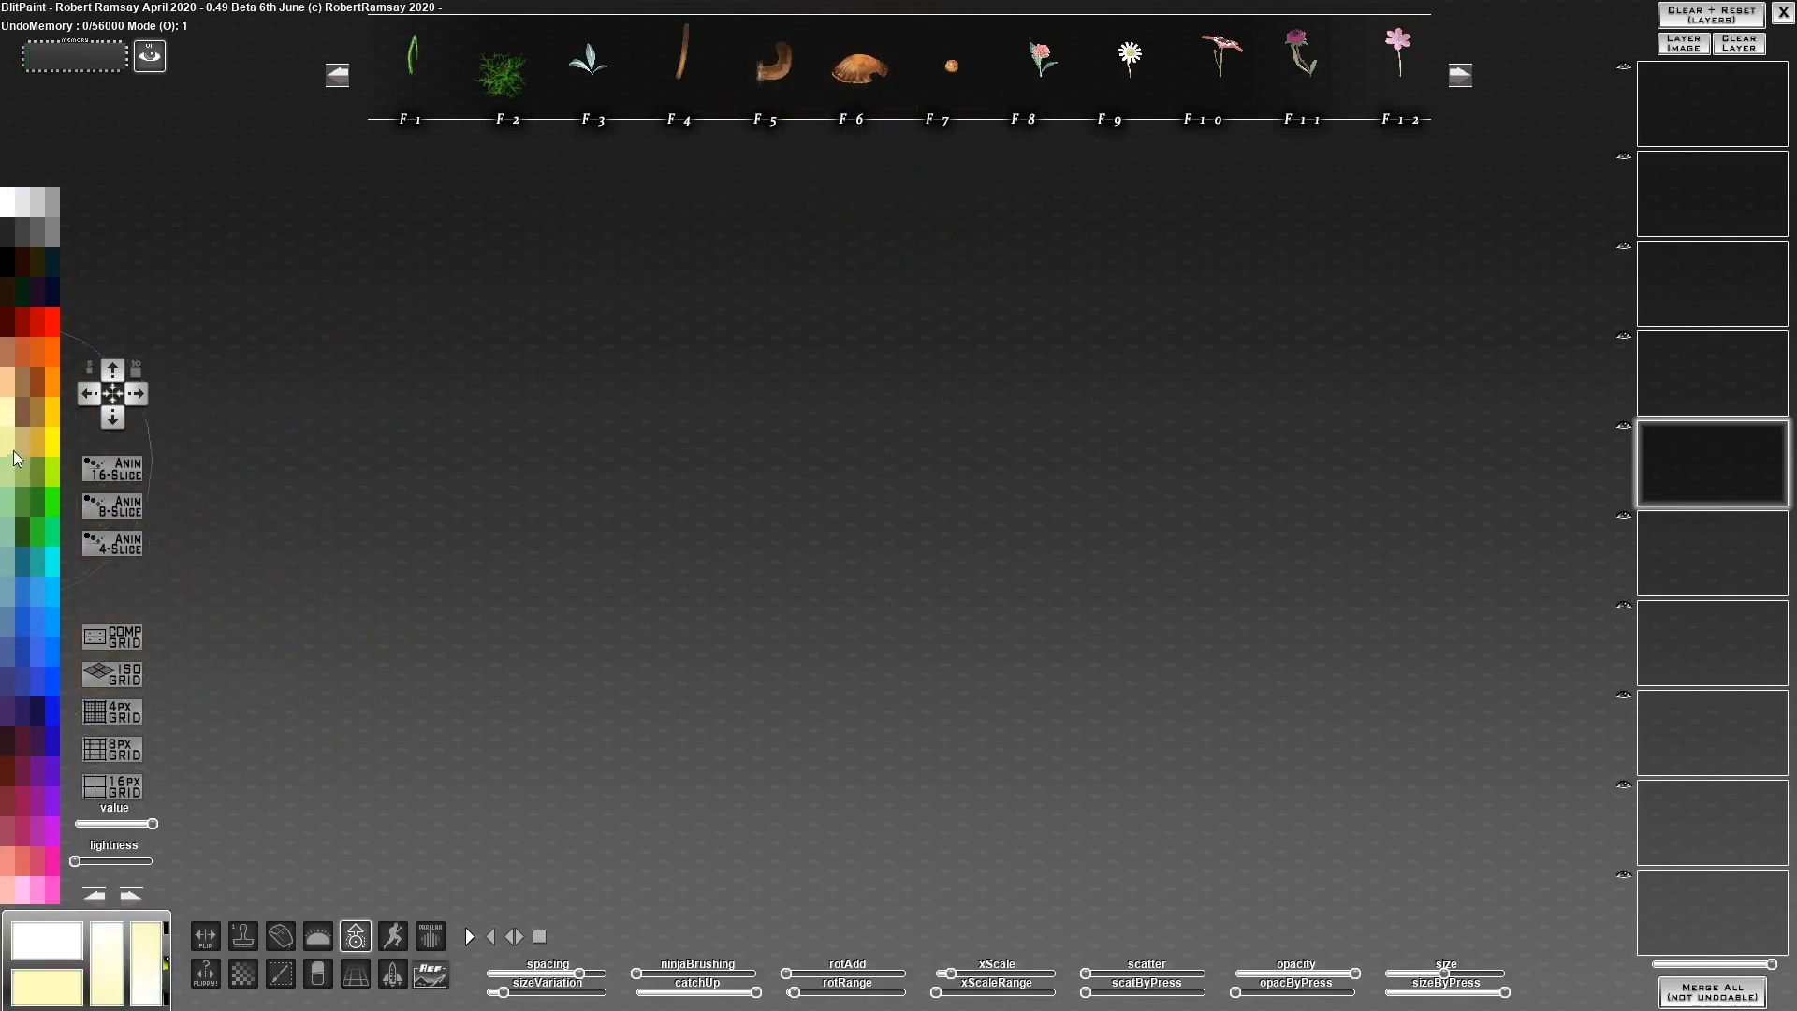
click(8, 629)
mouse_move(430, 525)
mouse_down()
mouse_move(419, 450)
mouse_move(1276, 446)
mouse_move(654, 598)
mouse_move(975, 542)
mouse_move(1281, 419)
mouse_move(574, 582)
mouse_move(1295, 522)
mouse_move(418, 634)
mouse_move(1012, 732)
mouse_move(1288, 469)
mouse_up()
key(Delete)
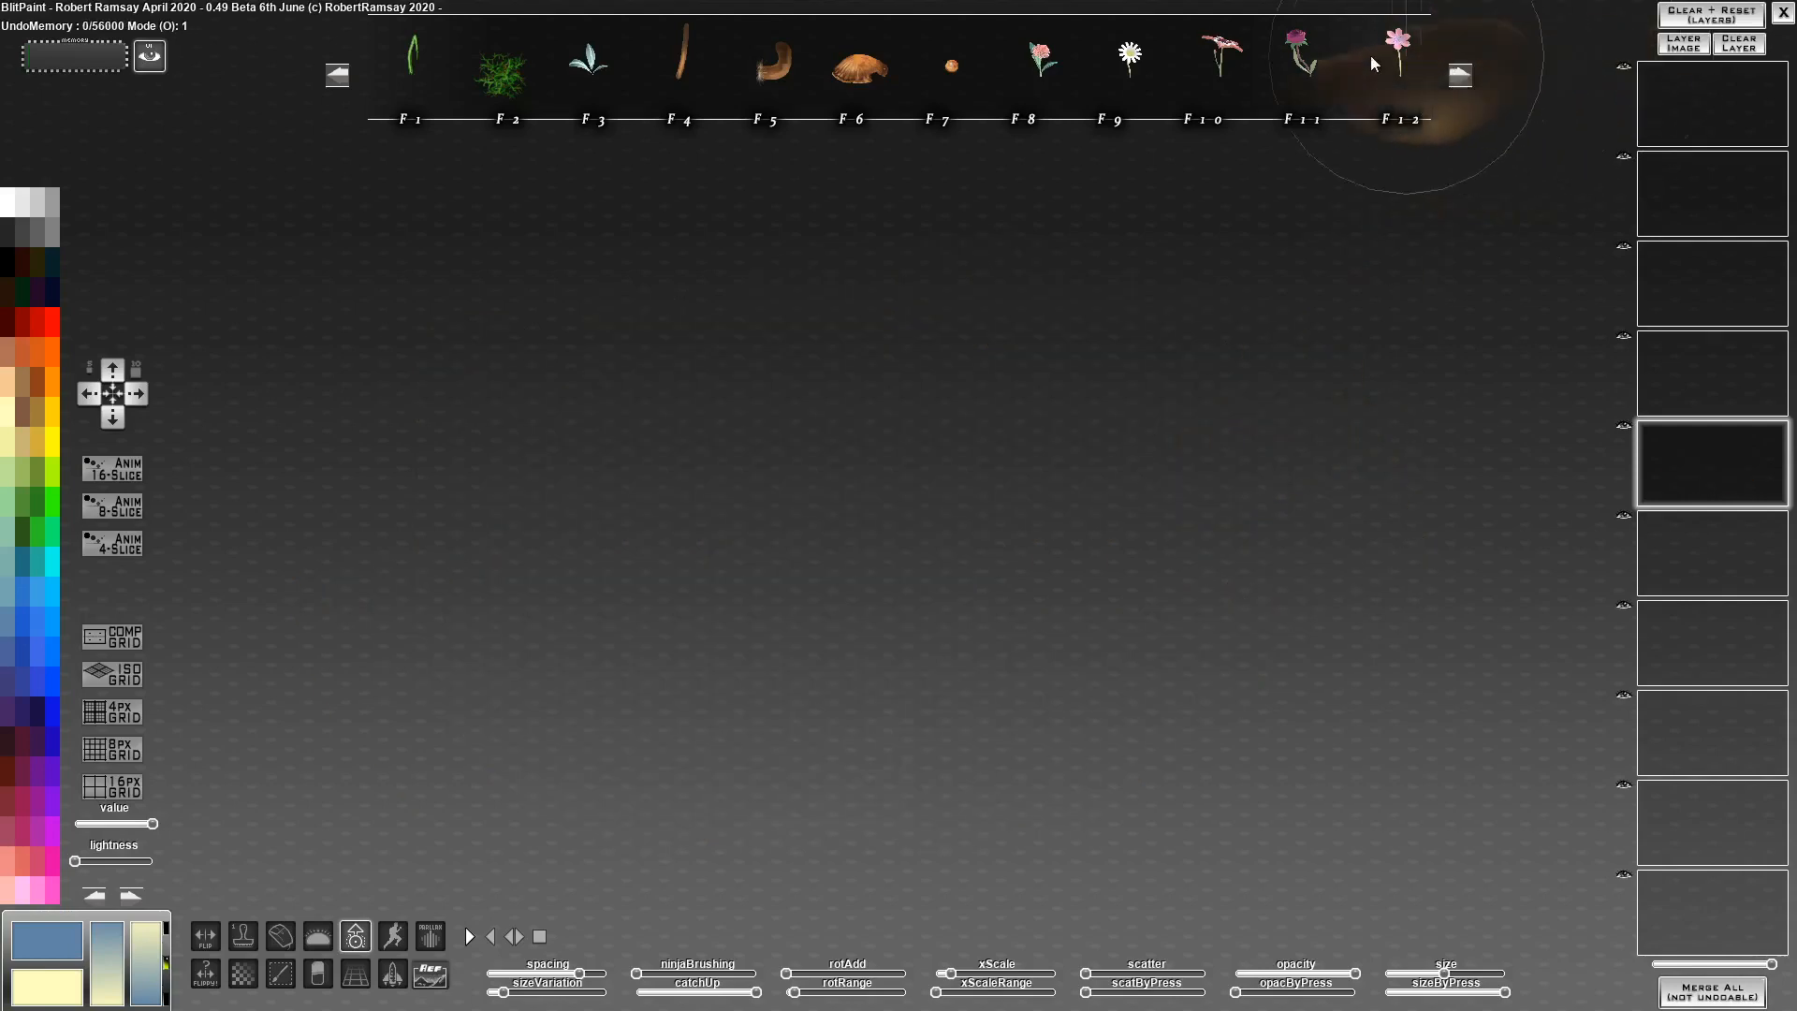
Paint horizontal rows of multicoloured blossoms with the purple flower brush (F11), clearing the canvas after each attempt
click(1297, 77)
mouse_move(788, 552)
mouse_down()
mouse_move(733, 575)
mouse_move(814, 598)
mouse_move(1029, 562)
mouse_move(991, 579)
mouse_up()
key(Delete)
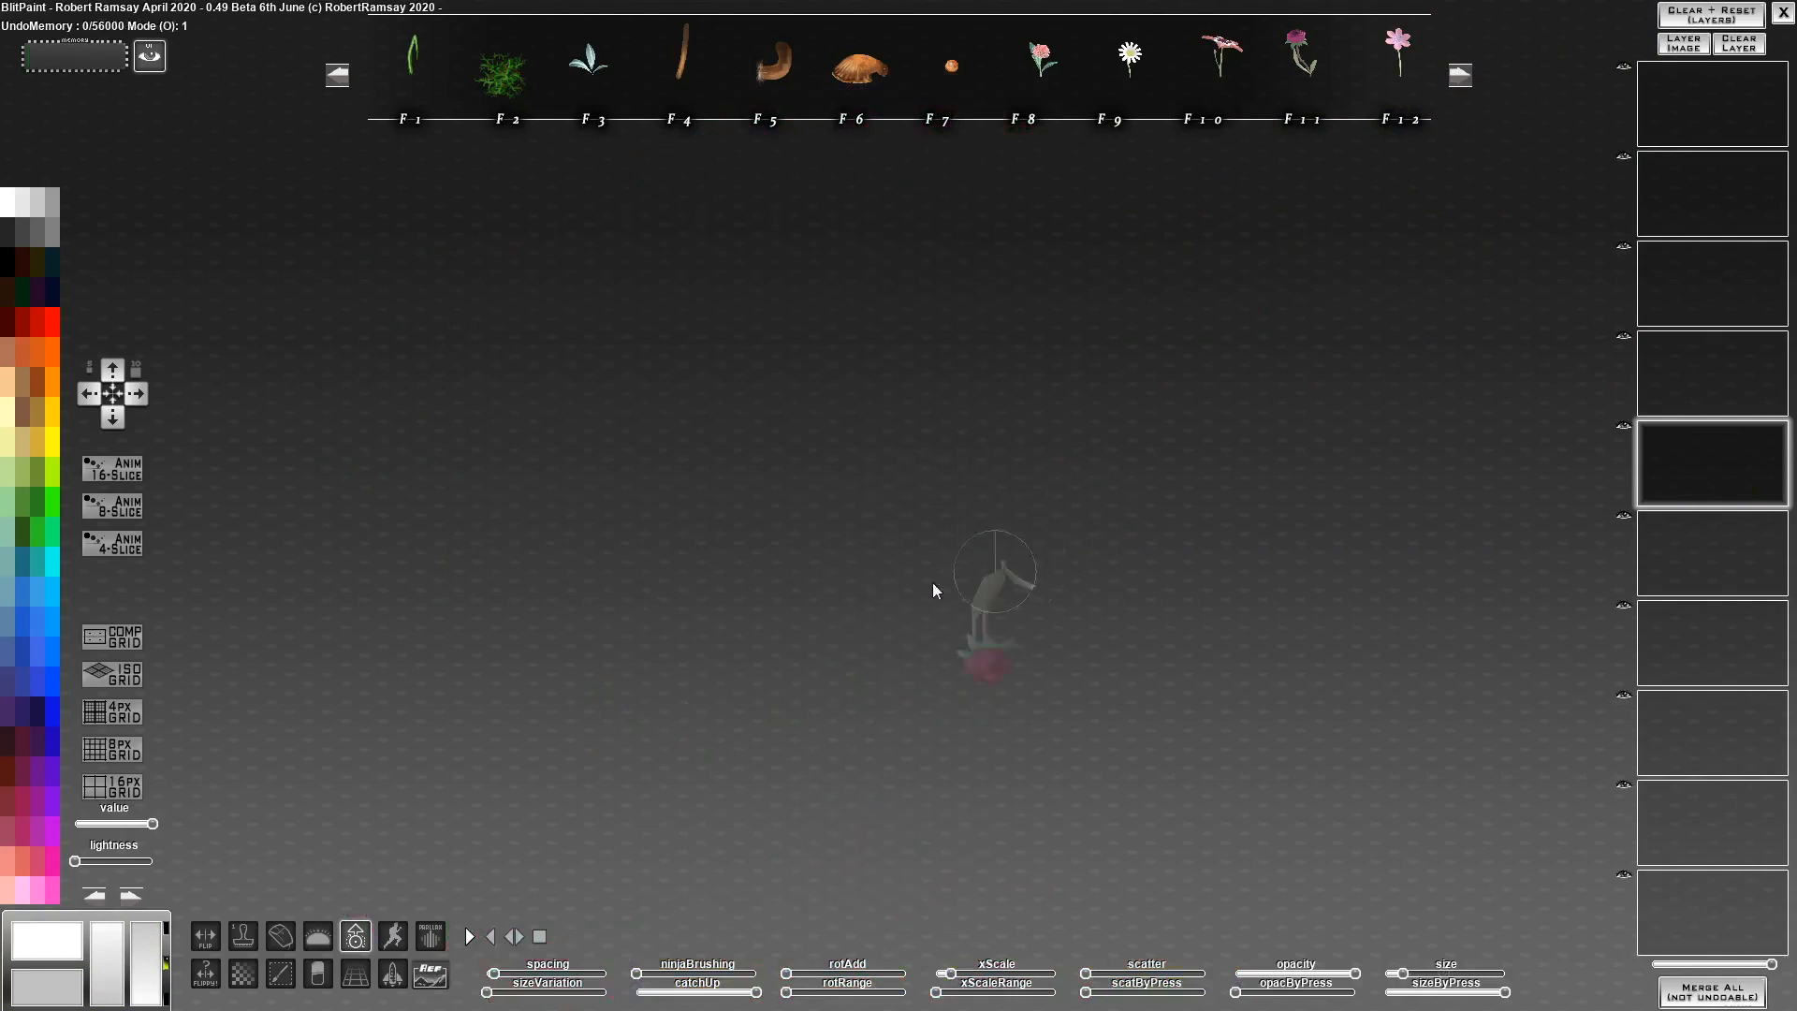
mouse_move(463, 543)
mouse_down()
mouse_move(1338, 594)
mouse_move(916, 655)
mouse_up()
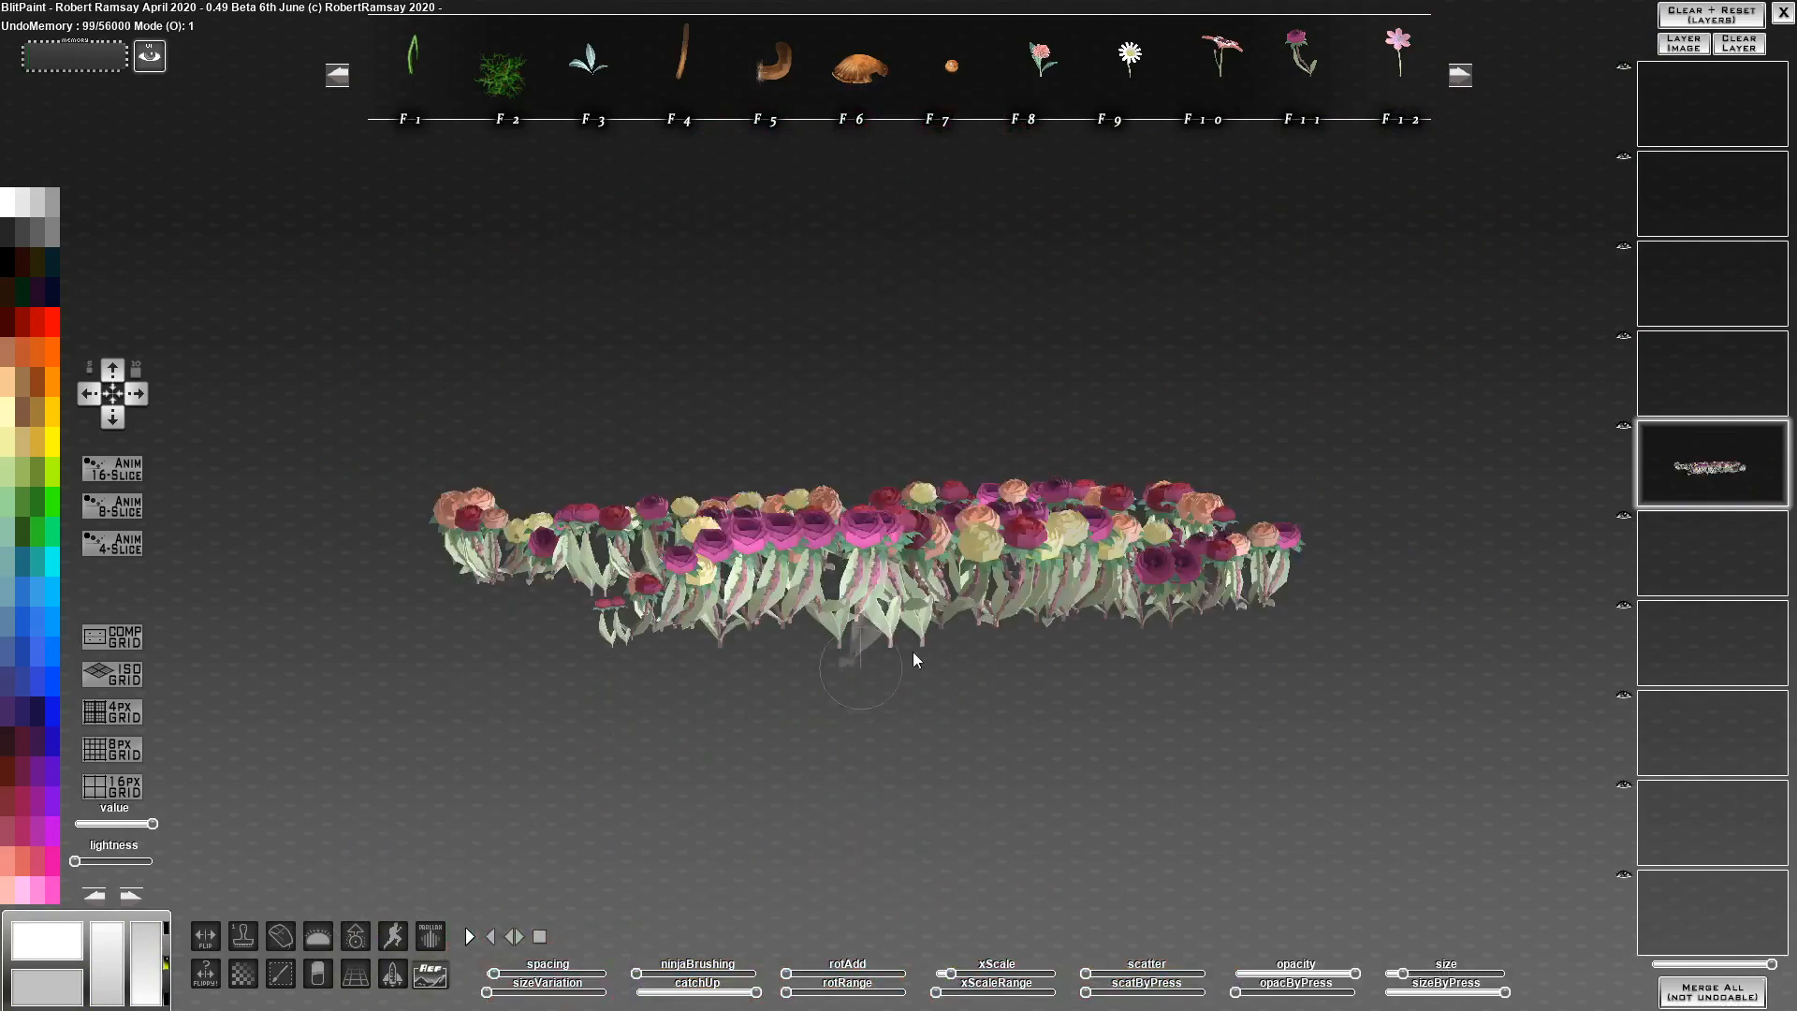
key(Delete)
Paint white strokes with the soft square brush (F11) of the next brush set, disable the secondary colour, and clear the canvas
click(1459, 81)
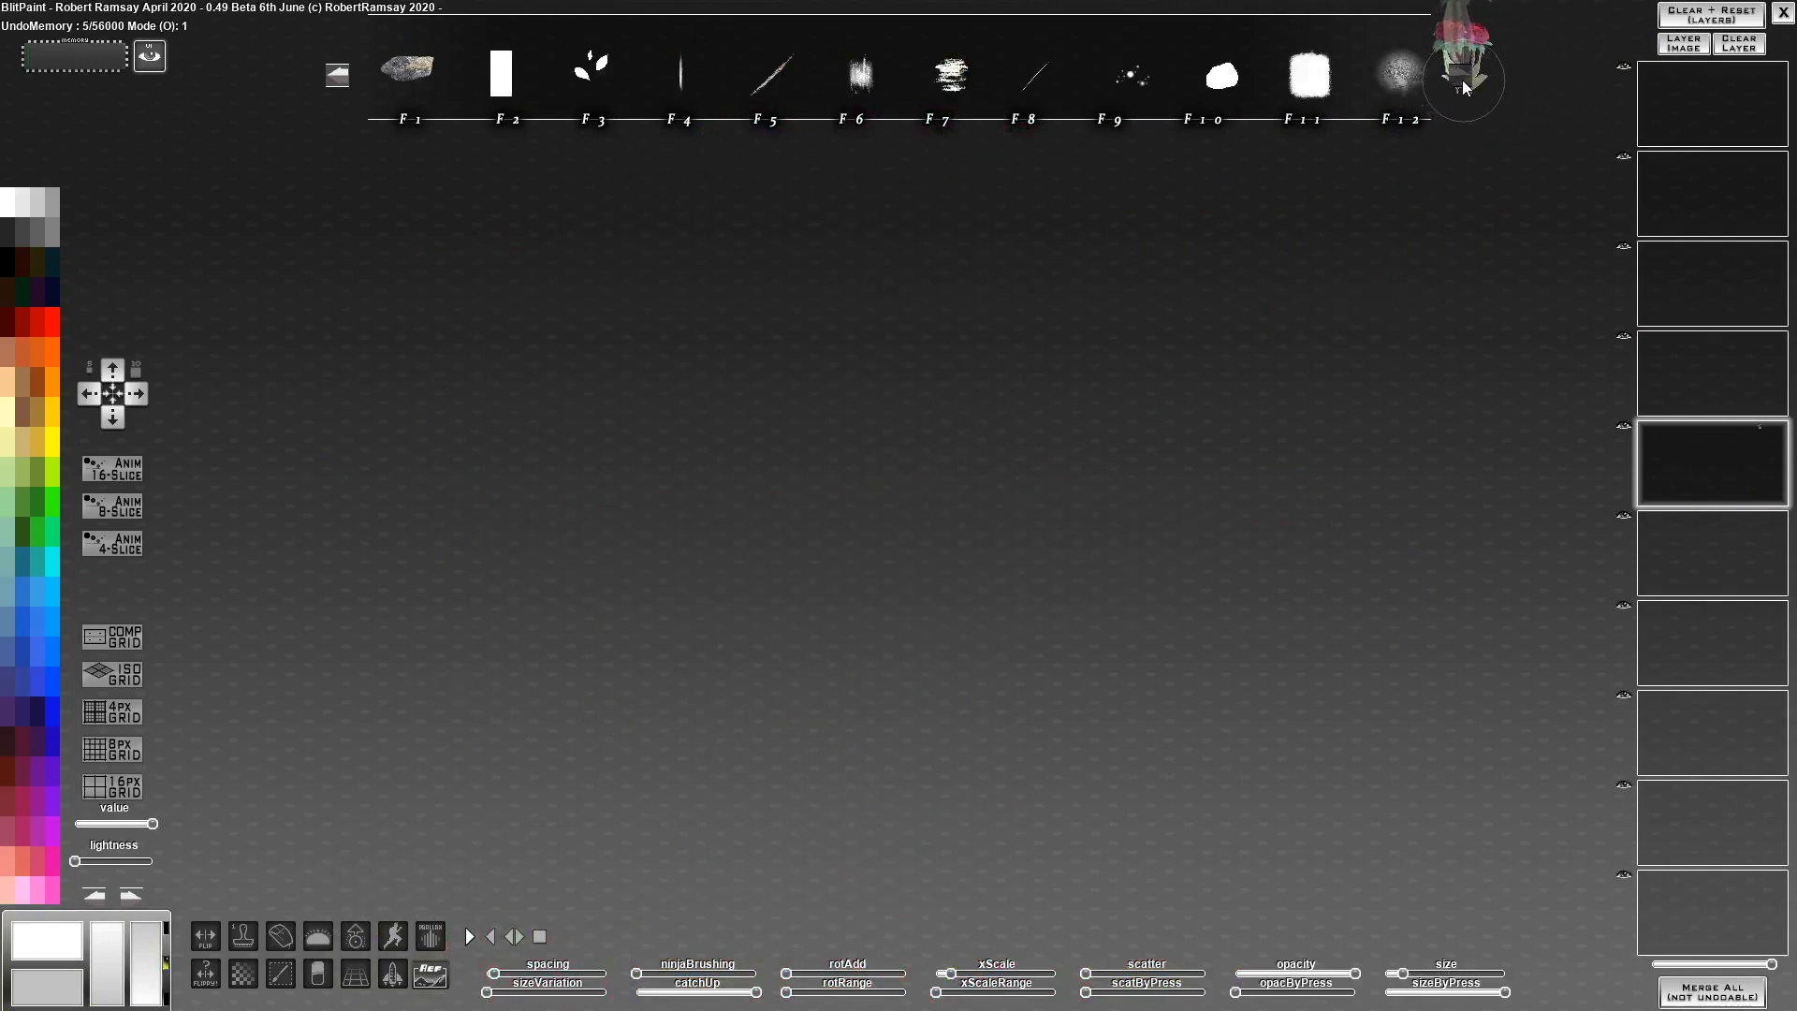
click(1315, 86)
mouse_move(767, 365)
mouse_down()
mouse_move(737, 625)
mouse_move(787, 666)
mouse_move(749, 441)
mouse_move(767, 524)
mouse_up()
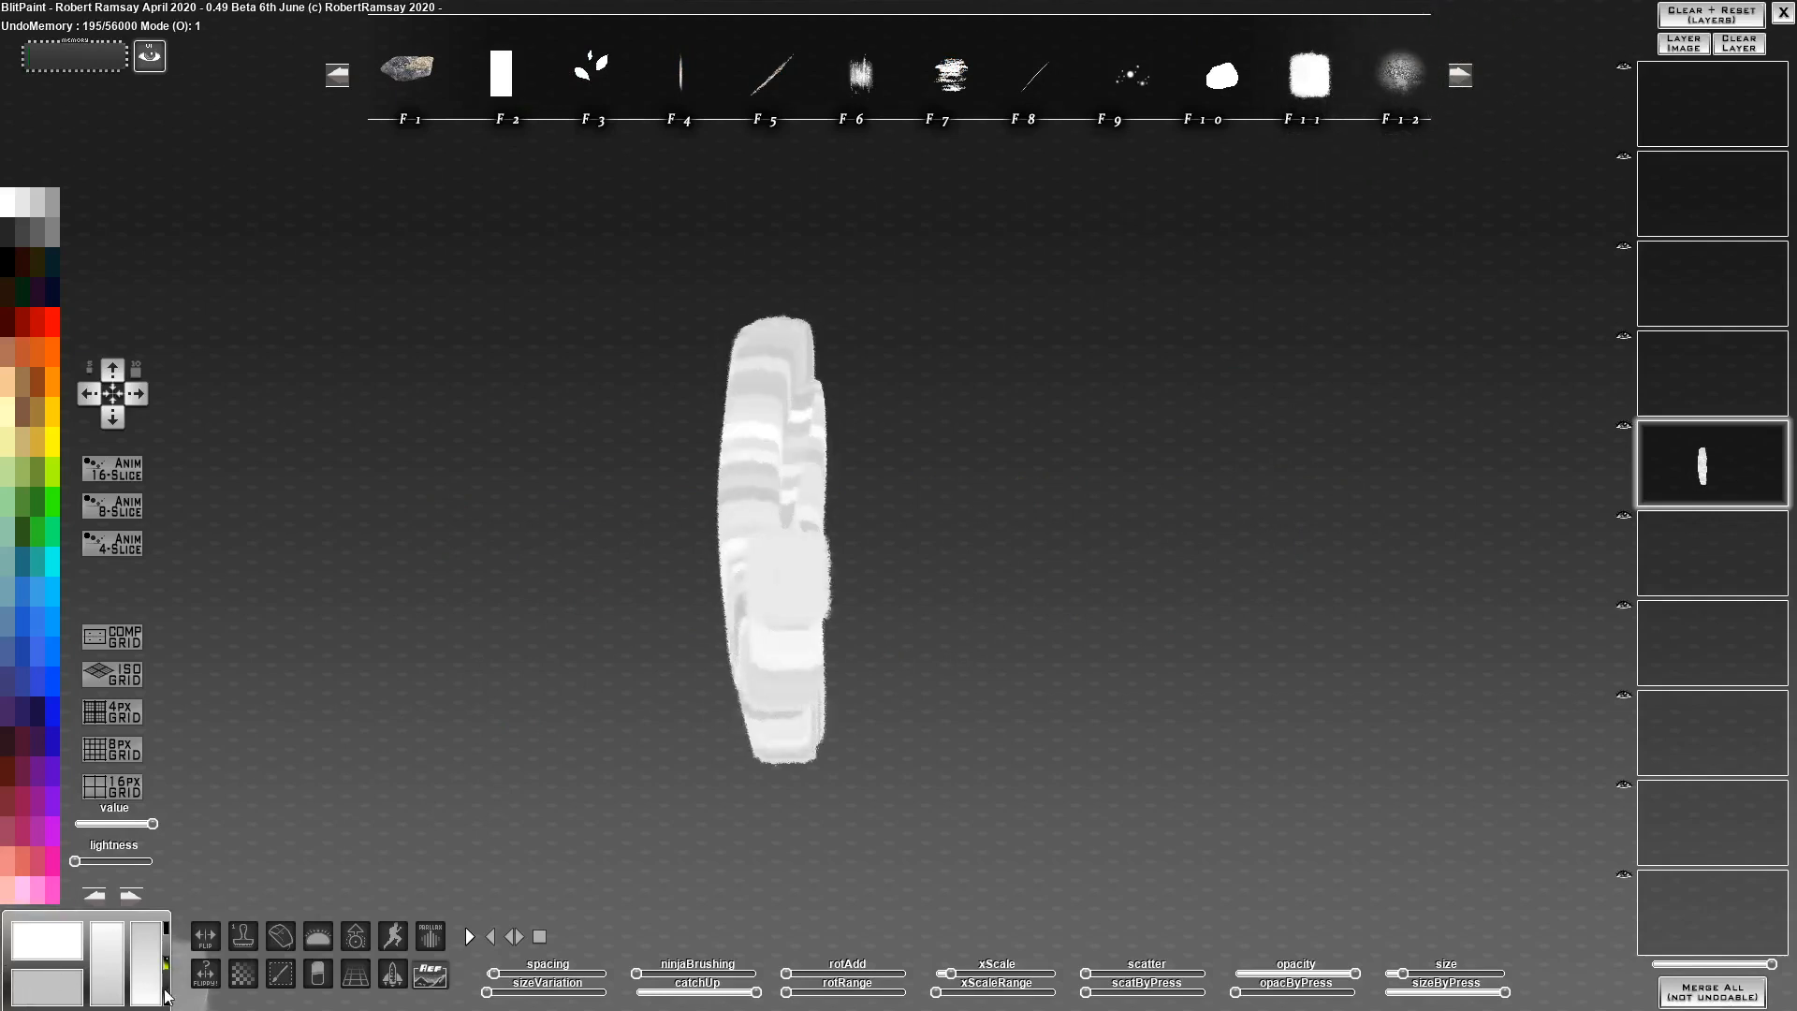
click(28, 1000)
mouse_move(807, 726)
mouse_down()
mouse_move(1028, 342)
mouse_move(841, 696)
mouse_move(1207, 435)
mouse_move(881, 529)
mouse_move(921, 571)
mouse_move(1116, 300)
mouse_move(850, 696)
mouse_move(978, 672)
mouse_move(1018, 638)
mouse_up()
key(Delete)
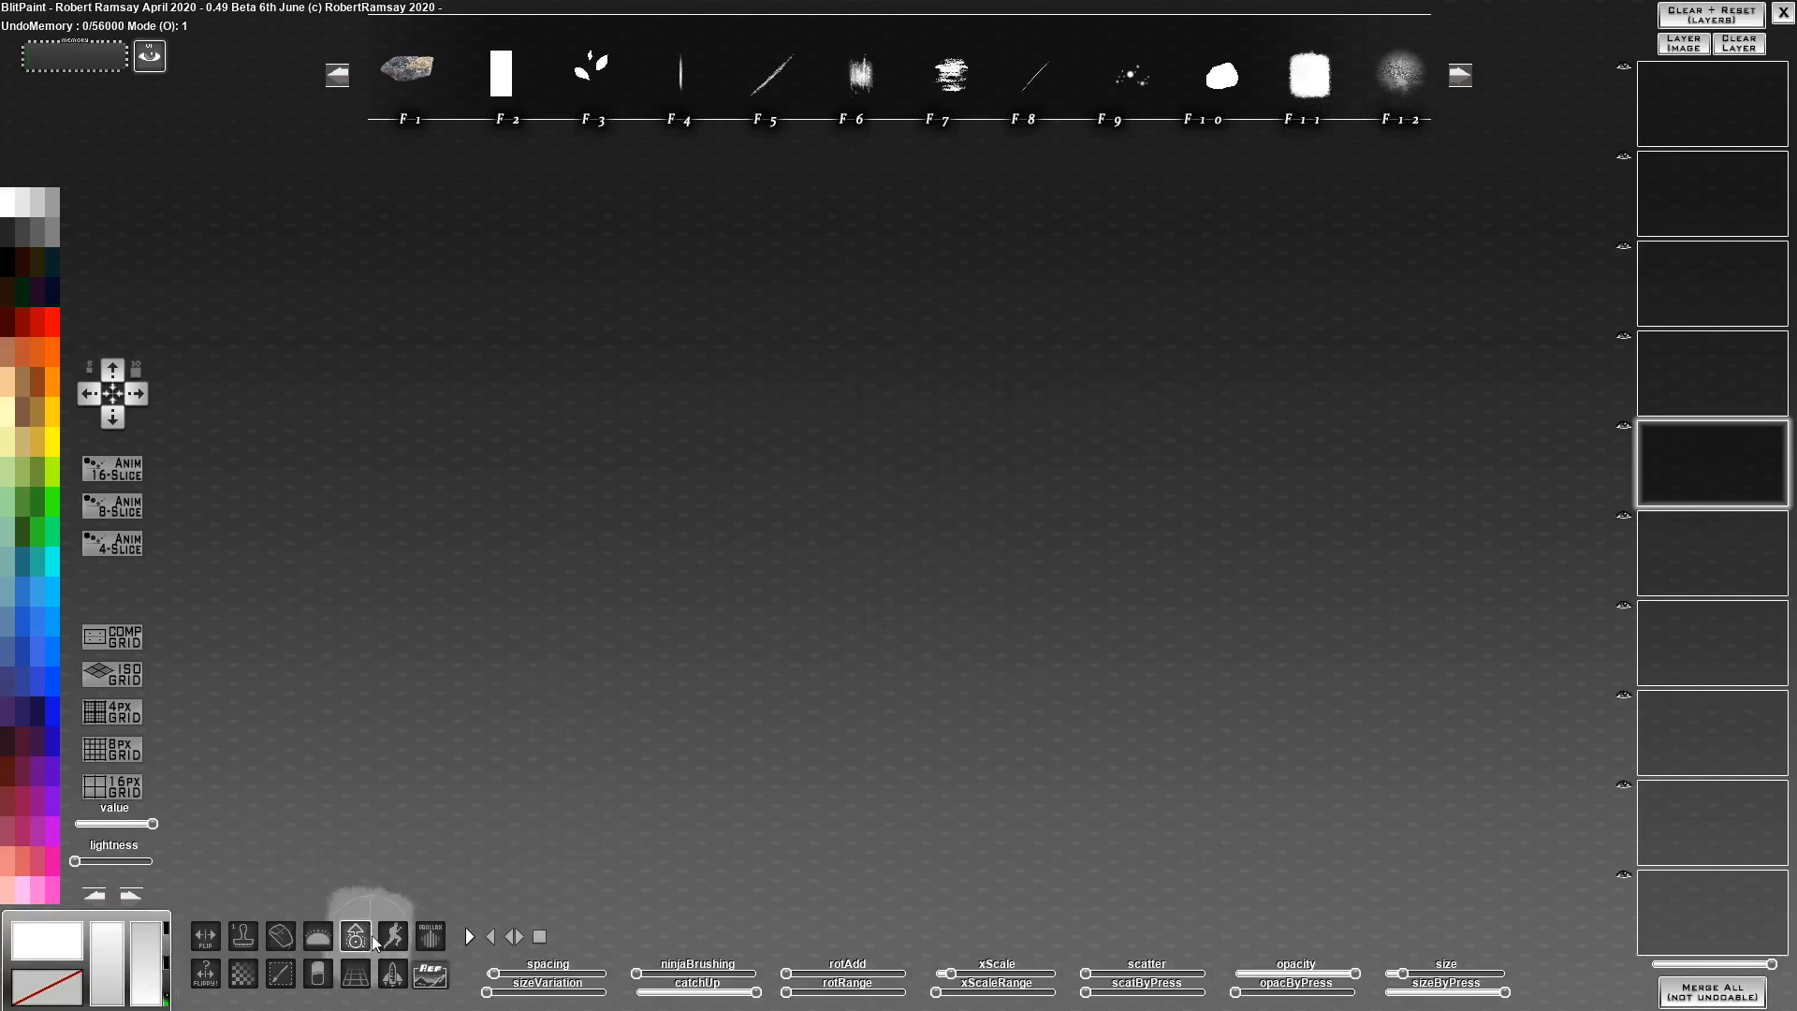
Slightly raise rotation range, size variation, scatter by pressure and opacity by pressure, and paint winding white strokes across the canvas
drag(786, 993, 799, 992)
drag(488, 992, 505, 992)
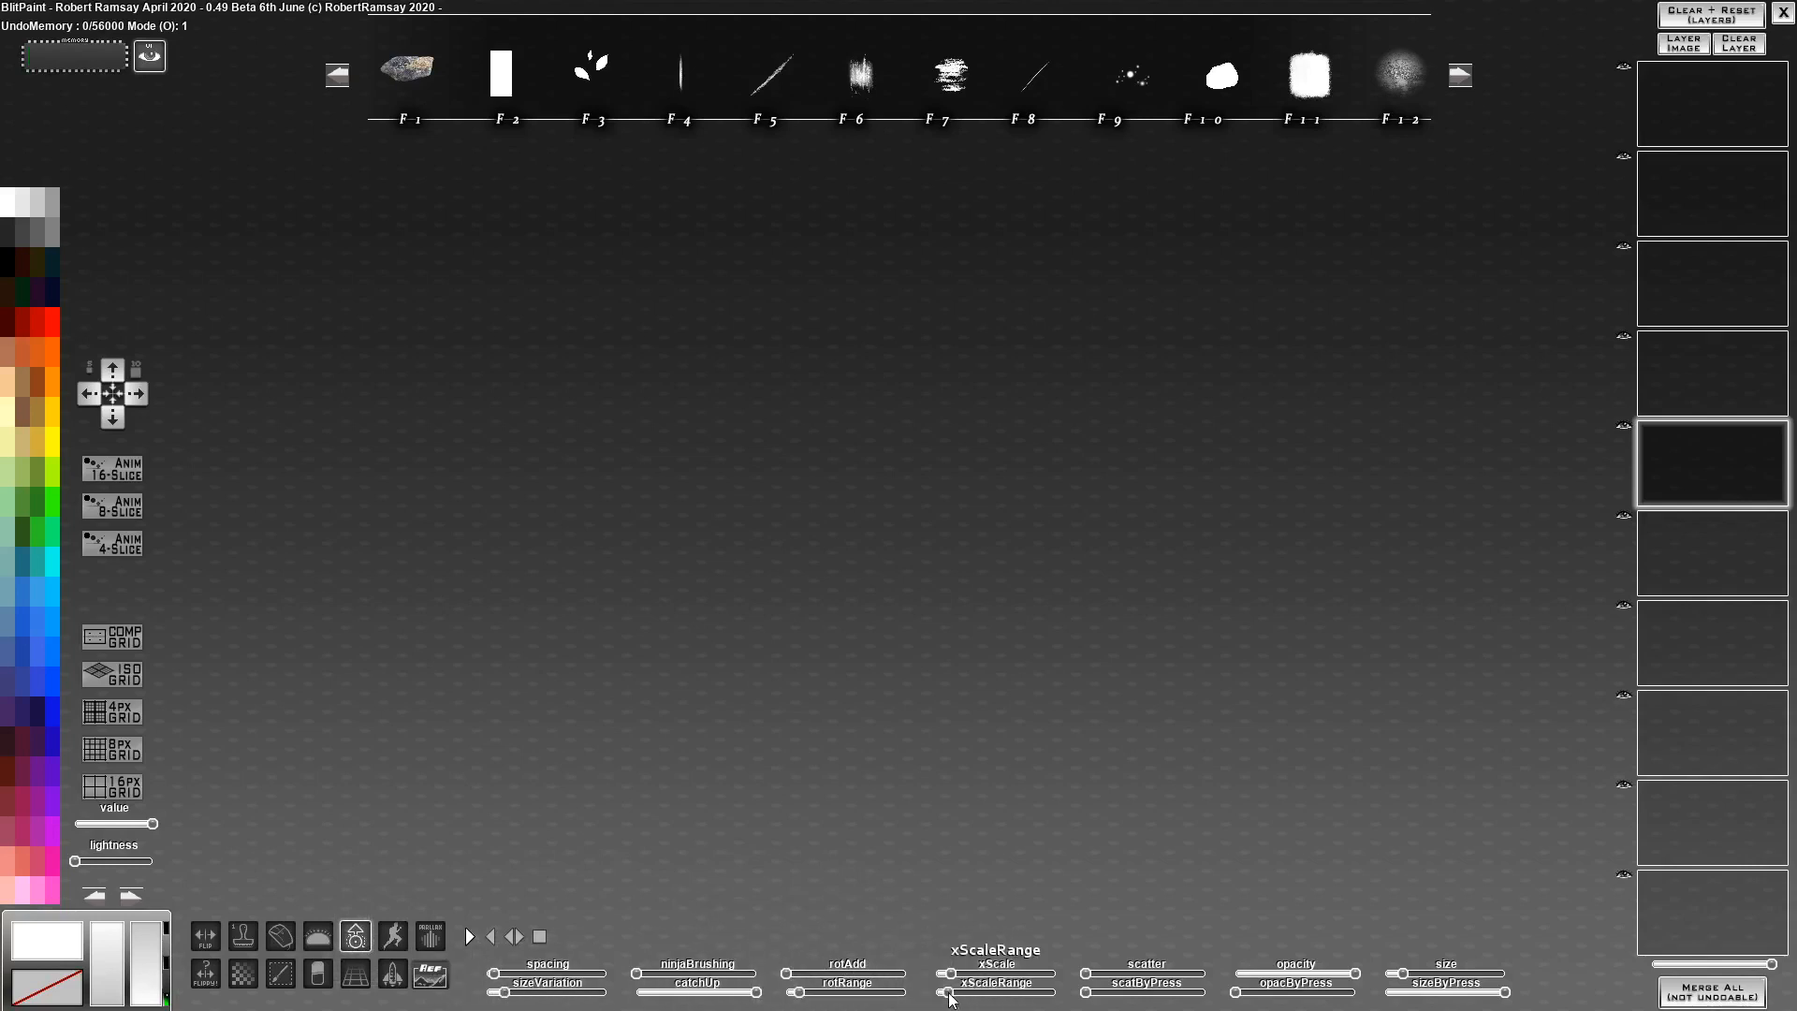
drag(1099, 992, 1101, 991)
drag(1236, 993, 1250, 993)
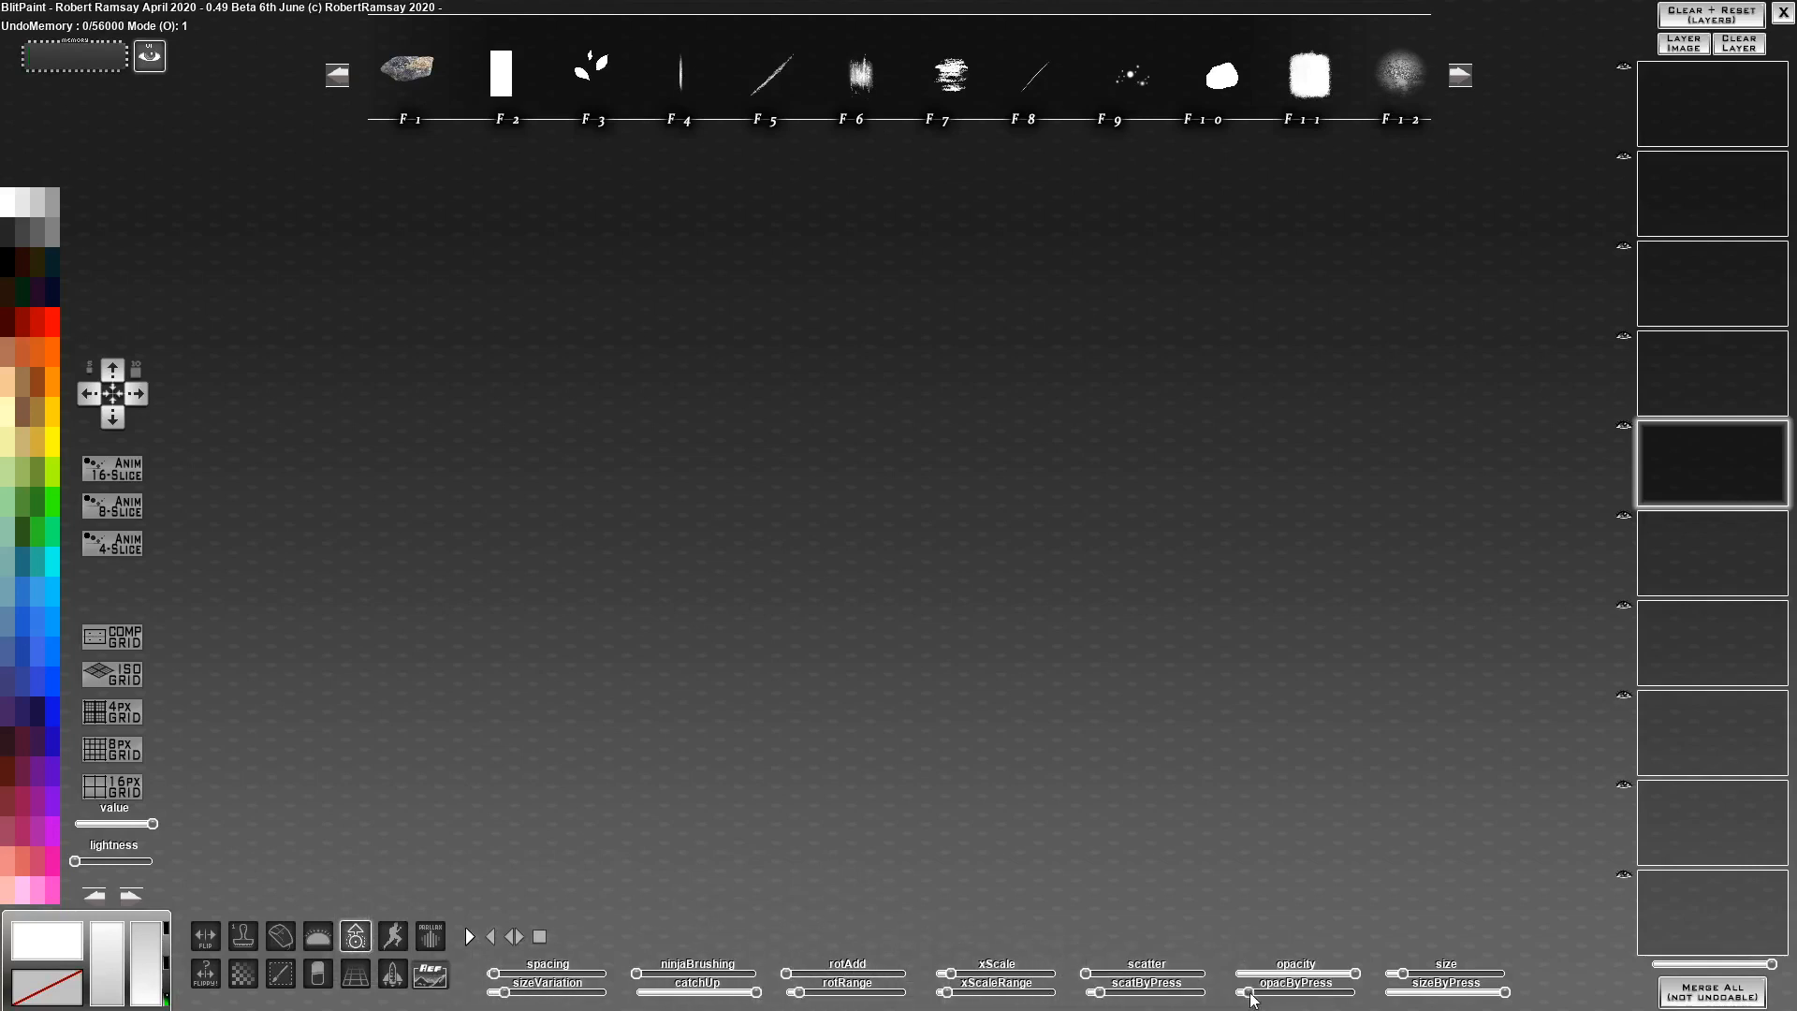
mouse_move(599, 613)
mouse_down()
mouse_move(600, 486)
mouse_move(786, 366)
mouse_move(787, 527)
mouse_move(925, 642)
mouse_move(1285, 496)
mouse_move(1058, 521)
mouse_move(1208, 394)
mouse_up()
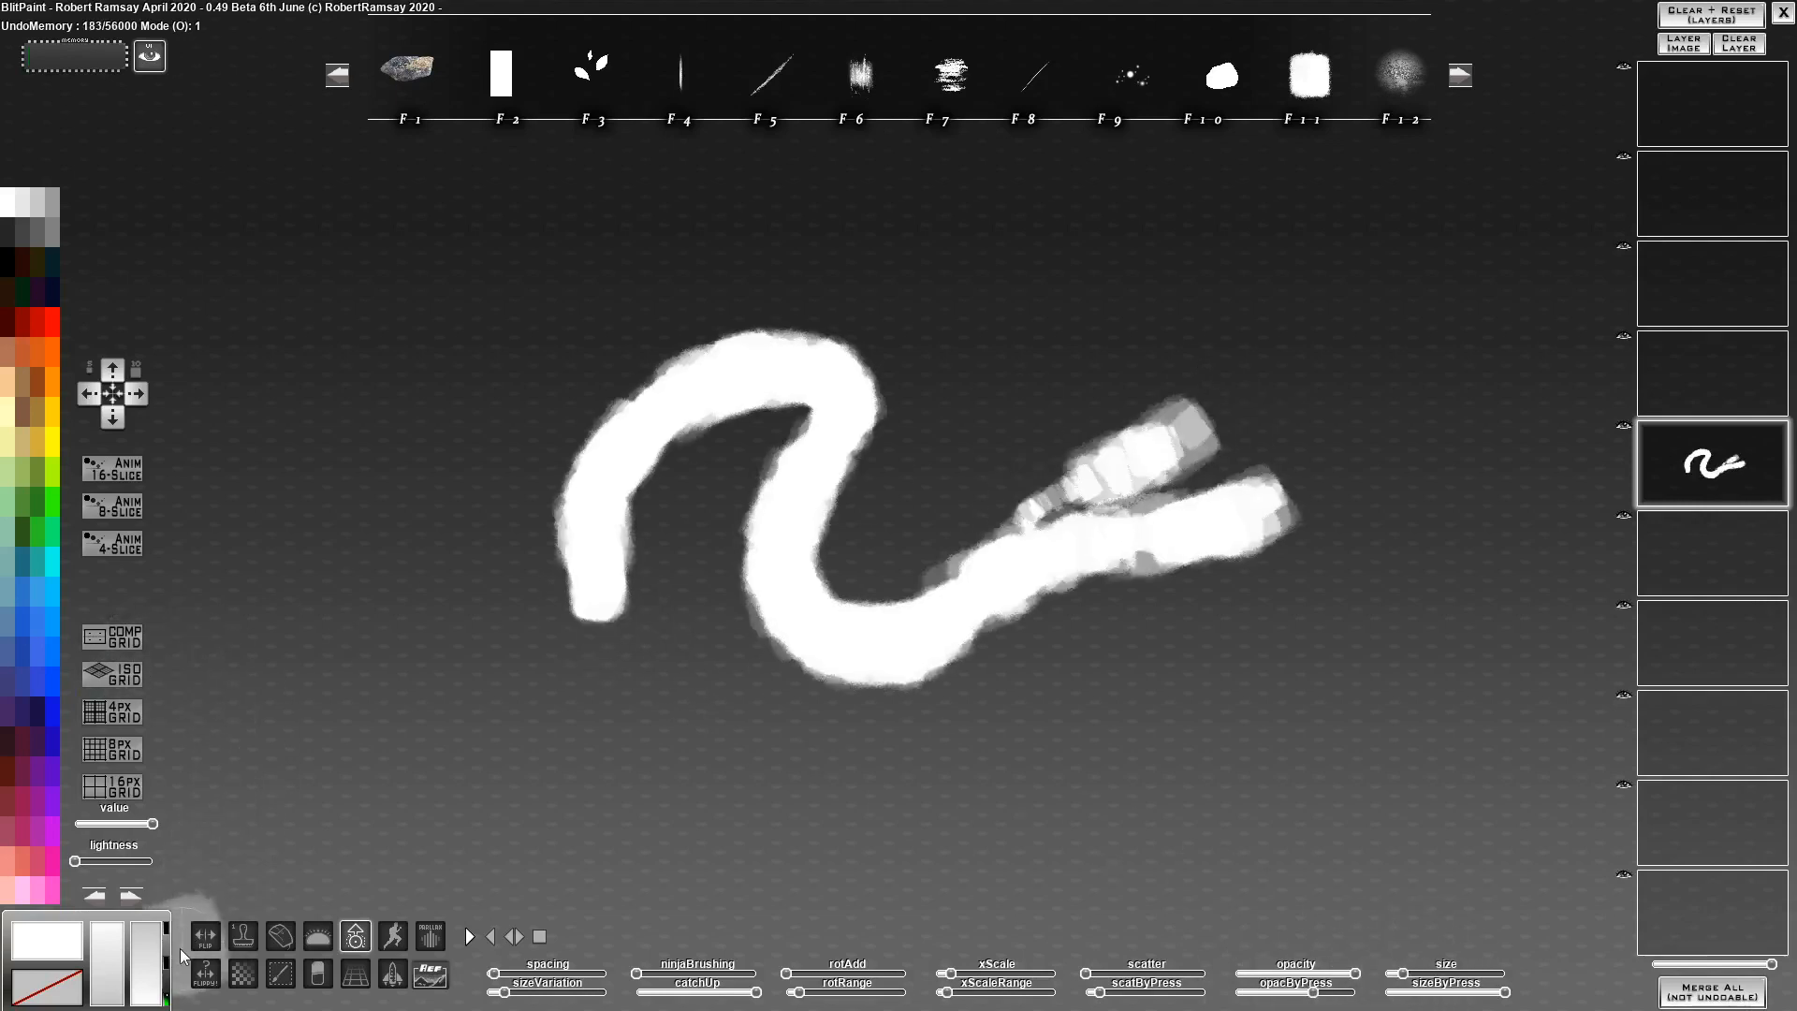
mouse_move(571, 613)
mouse_down()
mouse_move(863, 426)
mouse_move(903, 624)
mouse_move(1292, 492)
mouse_up()
Paint overlapping green strokes over the white ones, continue at a lower opacity, and clear the canvas
click(33, 516)
mouse_move(487, 595)
mouse_down()
mouse_move(597, 513)
mouse_move(1026, 440)
mouse_move(1294, 508)
mouse_move(606, 715)
mouse_move(1023, 716)
mouse_up()
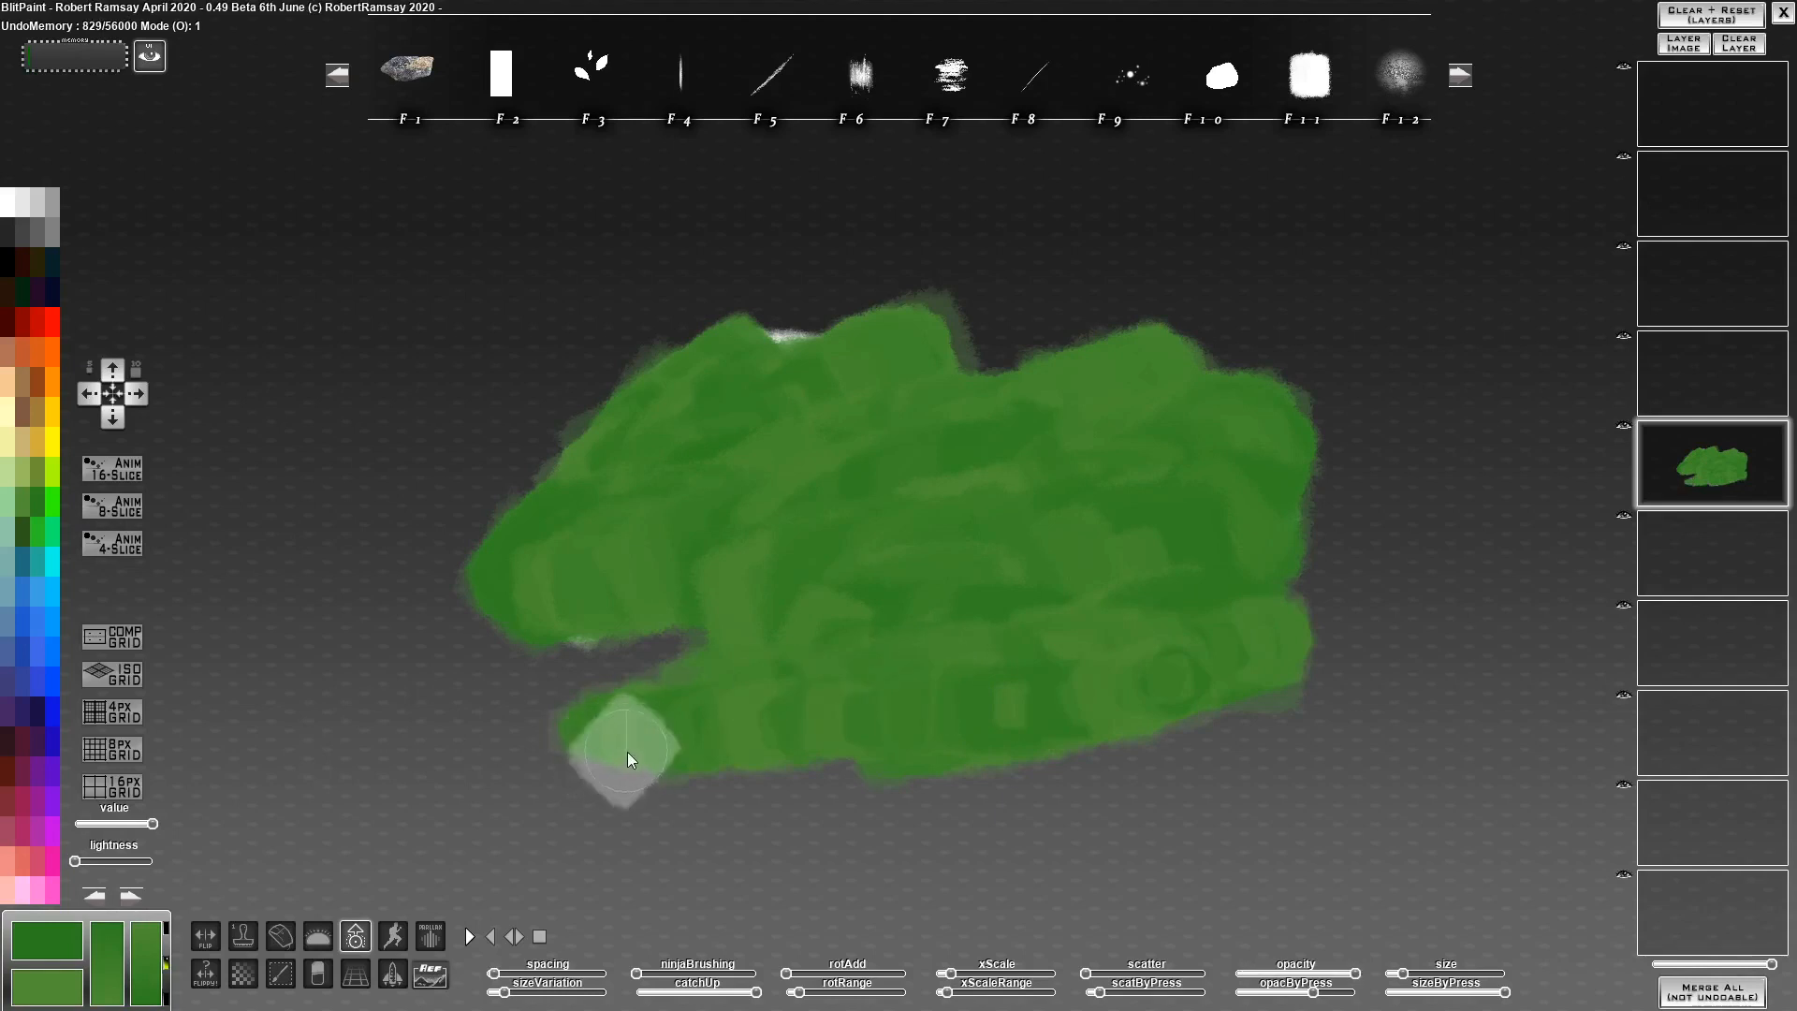
key(2)
mouse_move(608, 837)
mouse_down()
mouse_move(1227, 771)
mouse_move(650, 817)
mouse_move(975, 779)
mouse_up()
mouse_move(976, 778)
mouse_down()
mouse_move(801, 801)
mouse_move(730, 783)
mouse_move(1336, 609)
mouse_move(1392, 449)
mouse_move(1288, 324)
mouse_move(422, 496)
mouse_up()
key(Delete)
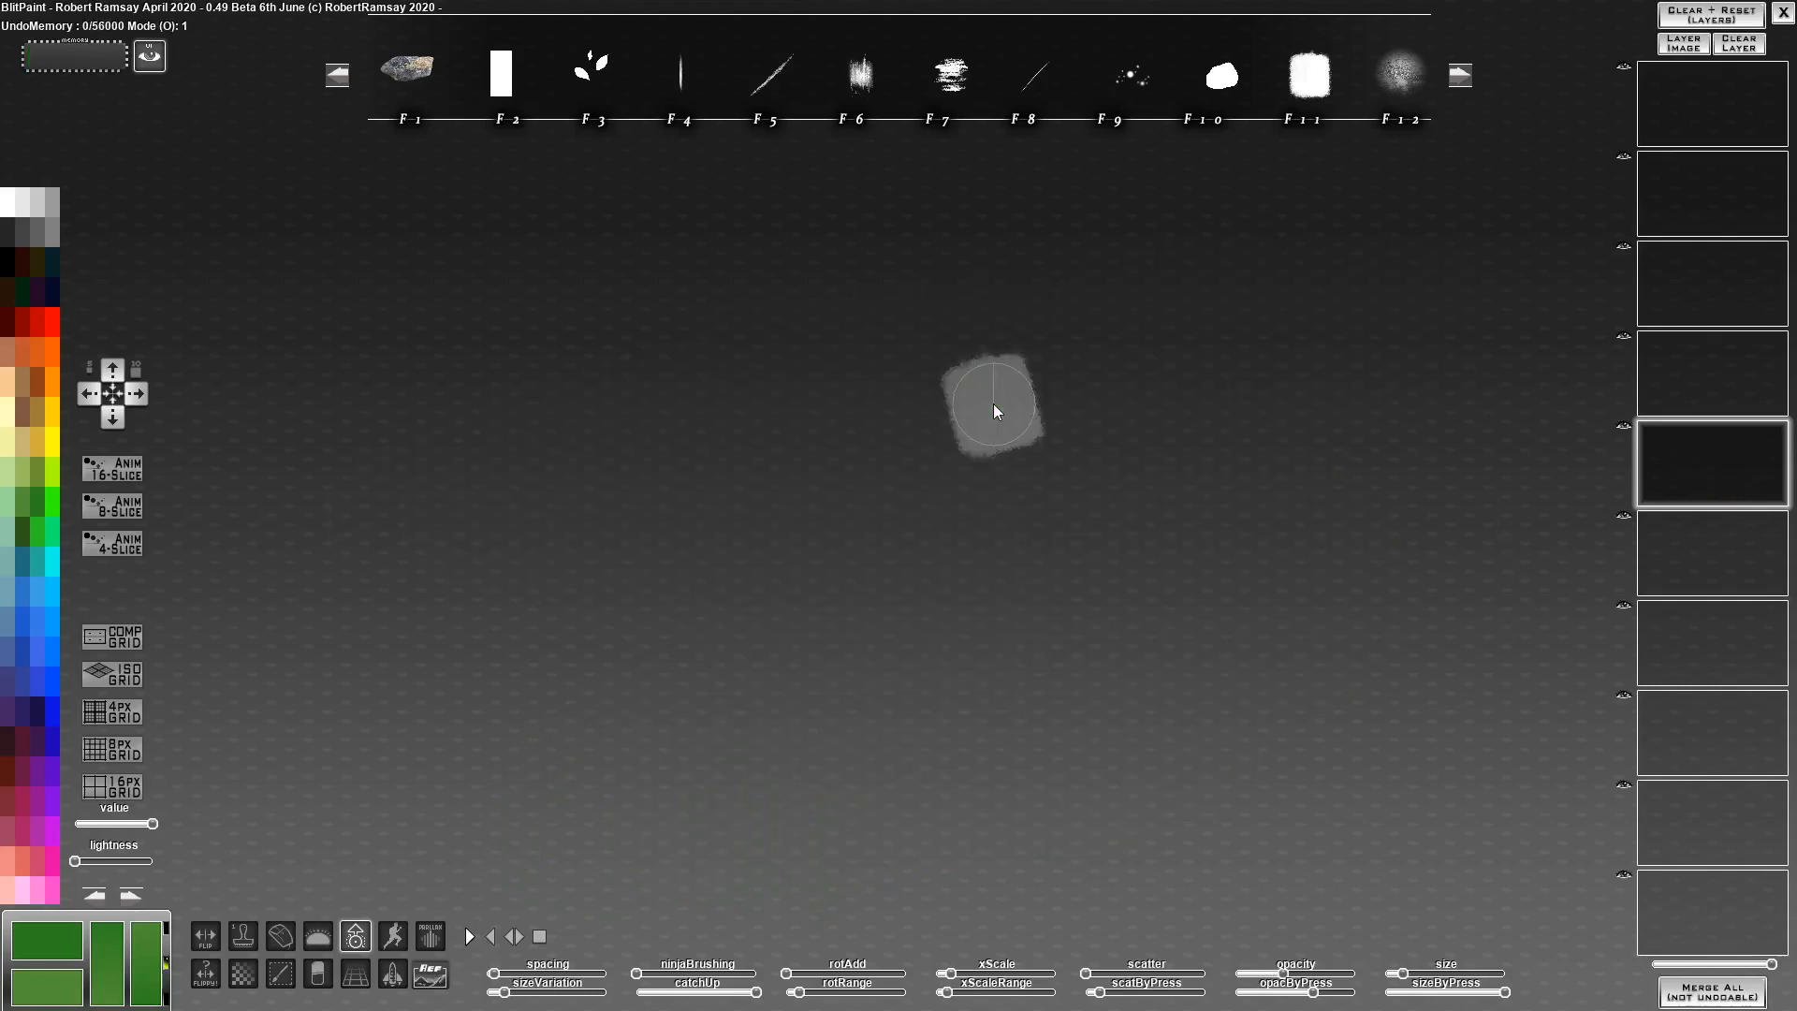
Paint test strokes with the streaky bristle brush (F7) and clear the canvas
click(964, 76)
mouse_move(936, 299)
mouse_down()
mouse_move(566, 566)
mouse_move(927, 651)
mouse_move(1202, 514)
mouse_move(1219, 393)
mouse_move(1283, 312)
mouse_move(927, 440)
mouse_move(1276, 602)
mouse_move(1307, 750)
mouse_up()
key(Delete)
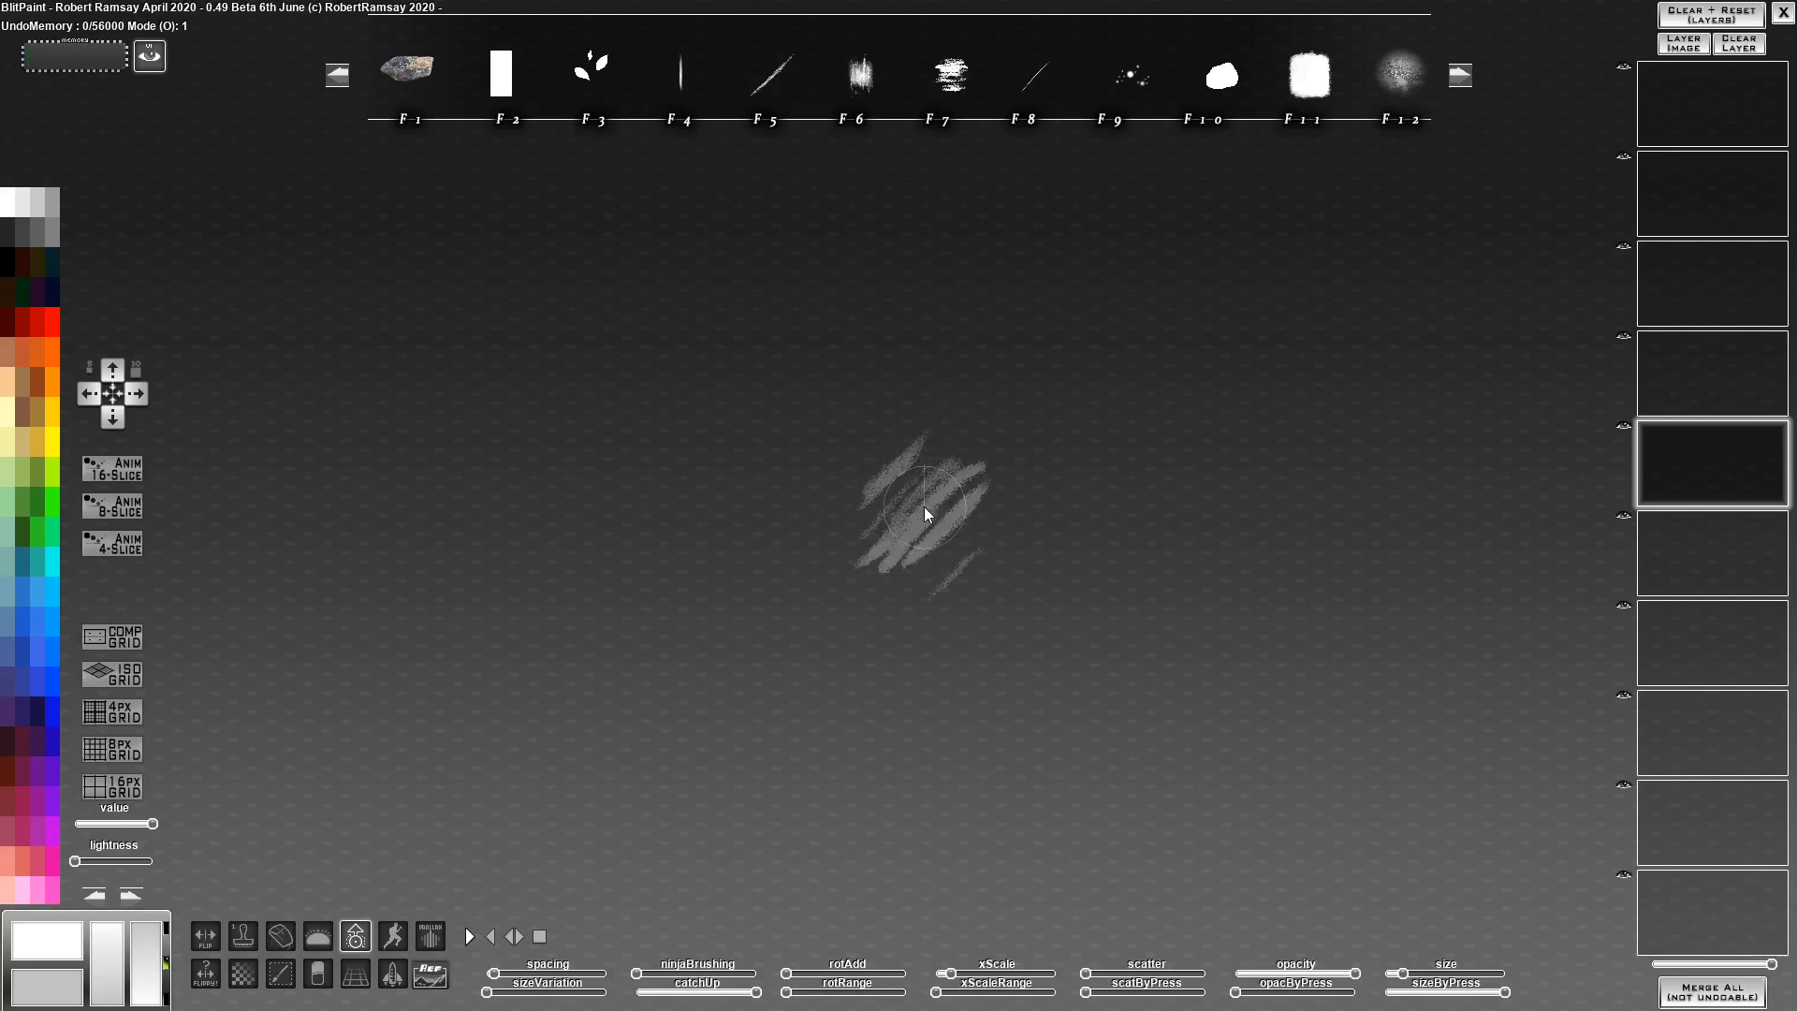
Paint four vertical rock columns with the rock brush (F1), comparing random flip, no flip and regular flip, and clear the canvas
click(405, 71)
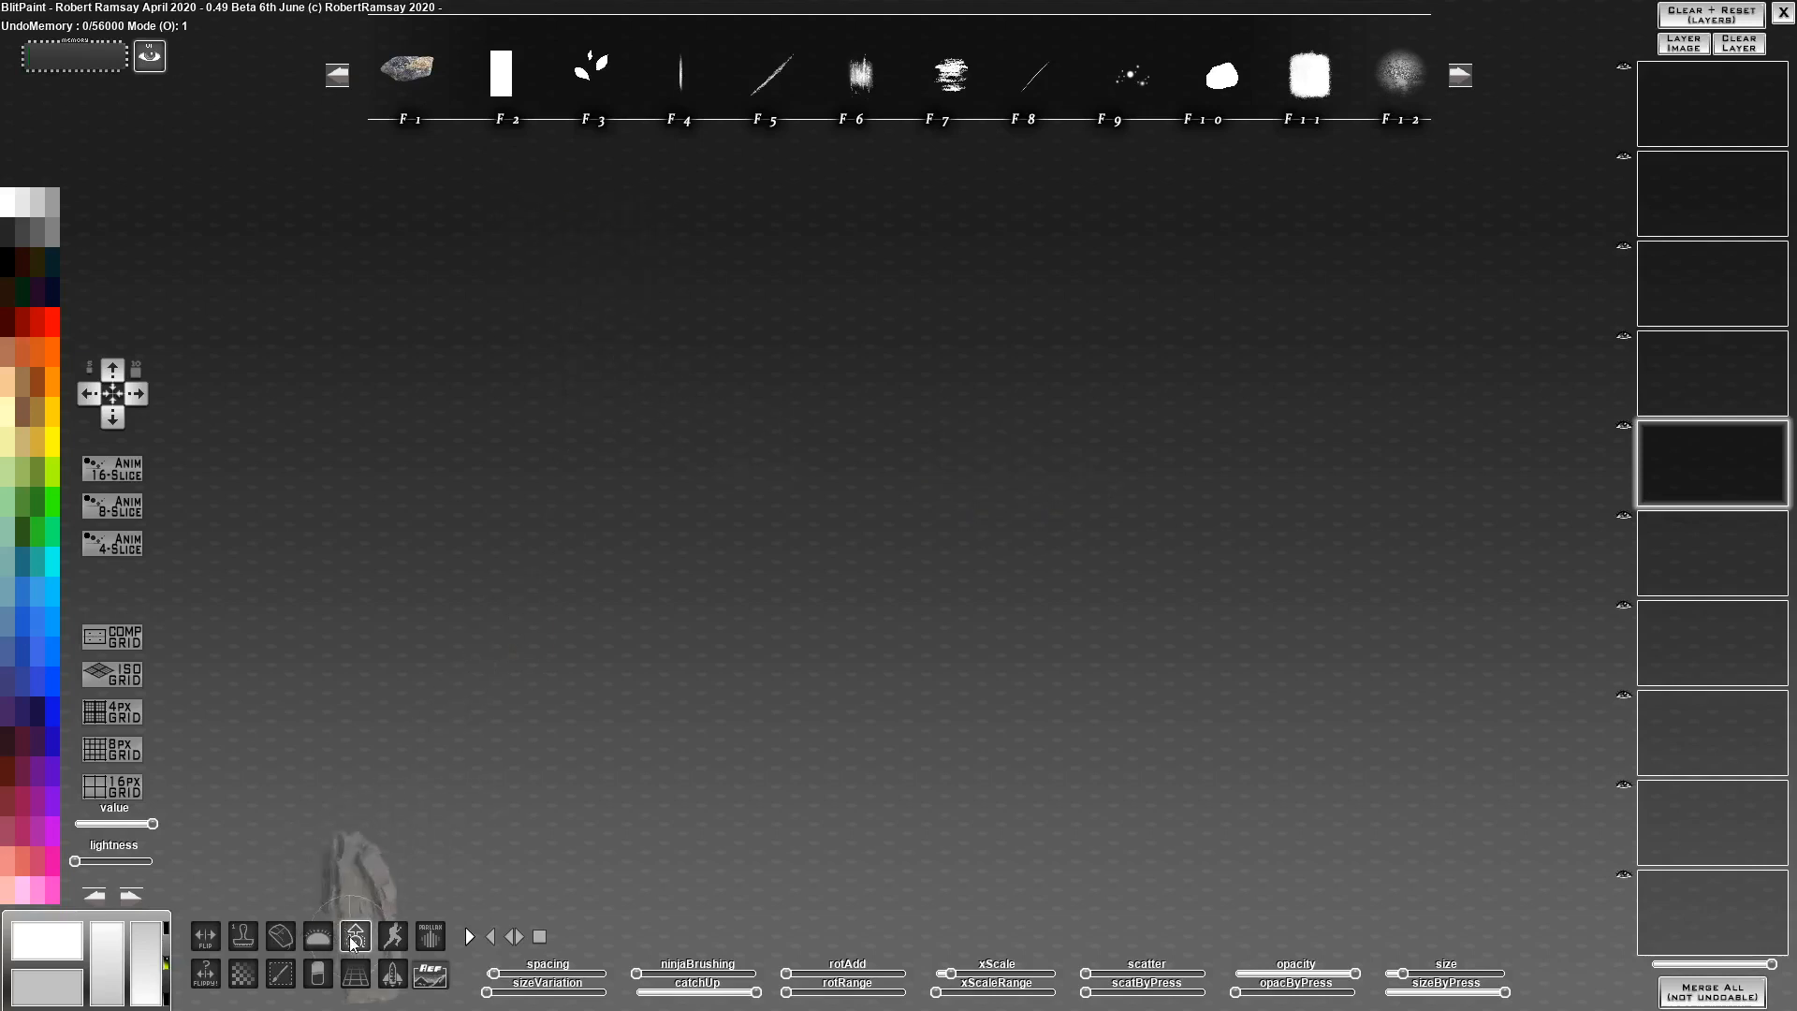
drag(441, 313, 454, 815)
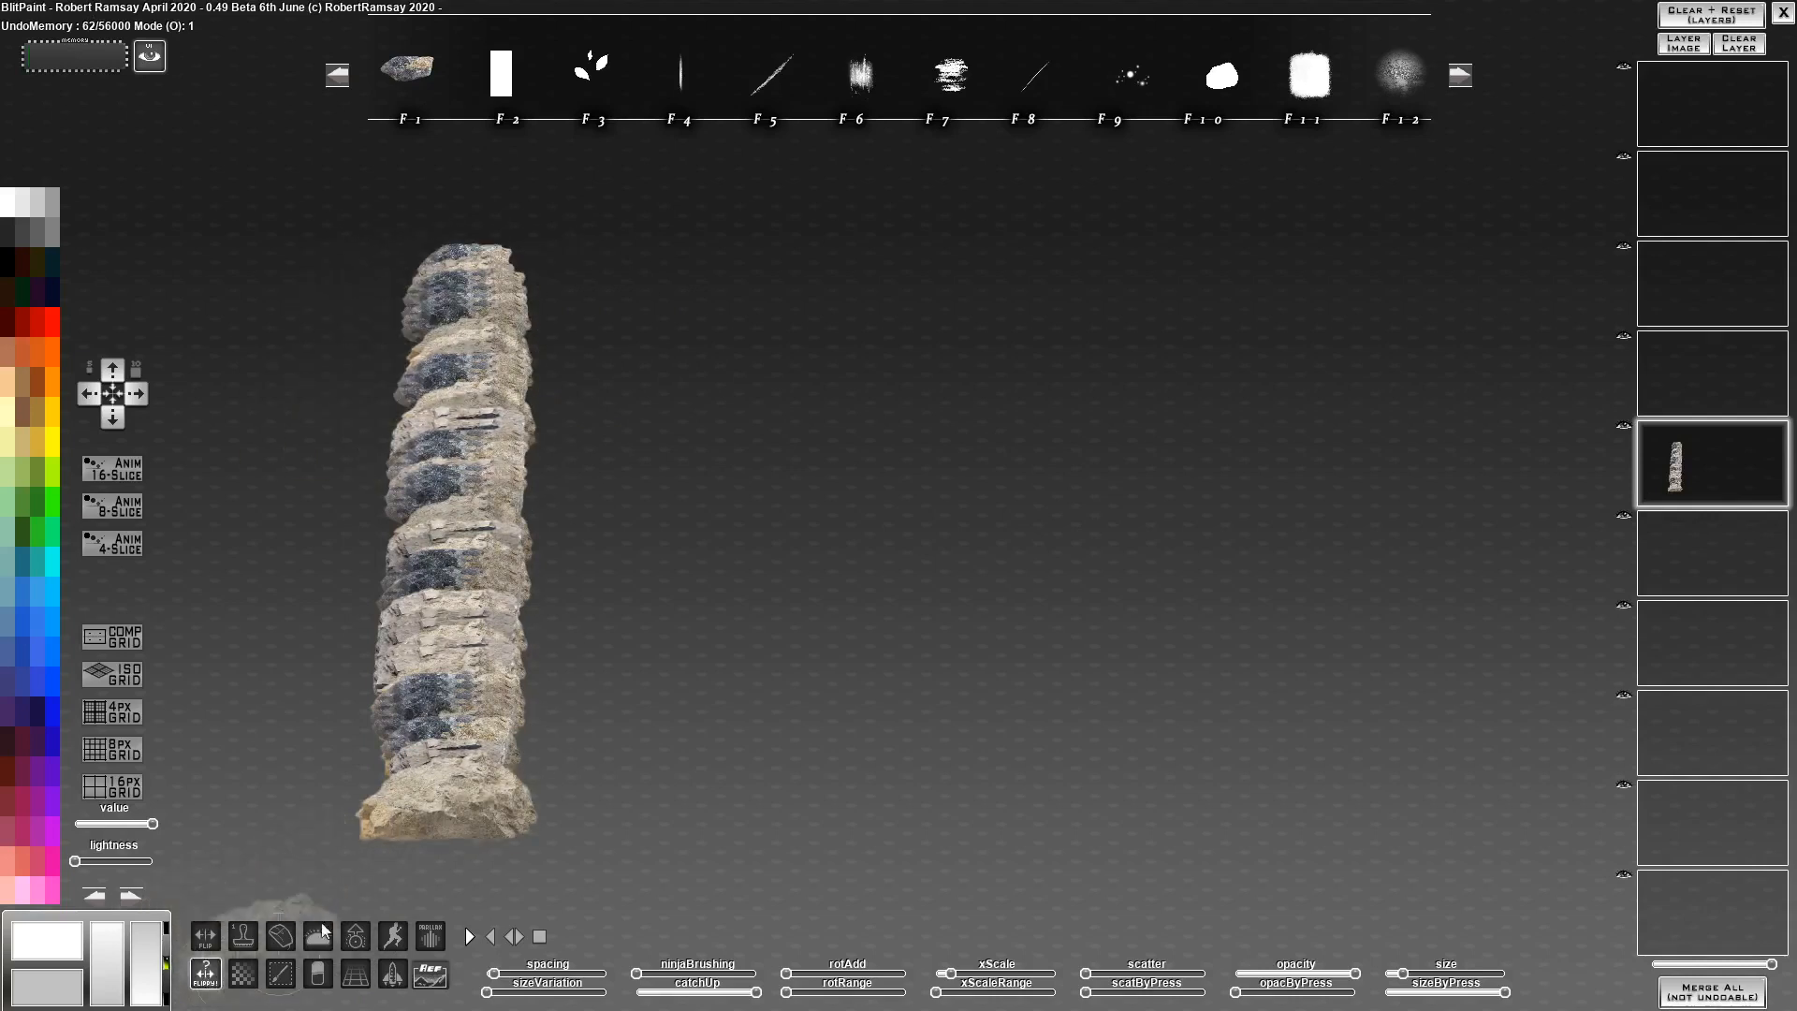
mouse_move(722, 280)
mouse_down()
mouse_move(734, 601)
mouse_move(716, 828)
mouse_up()
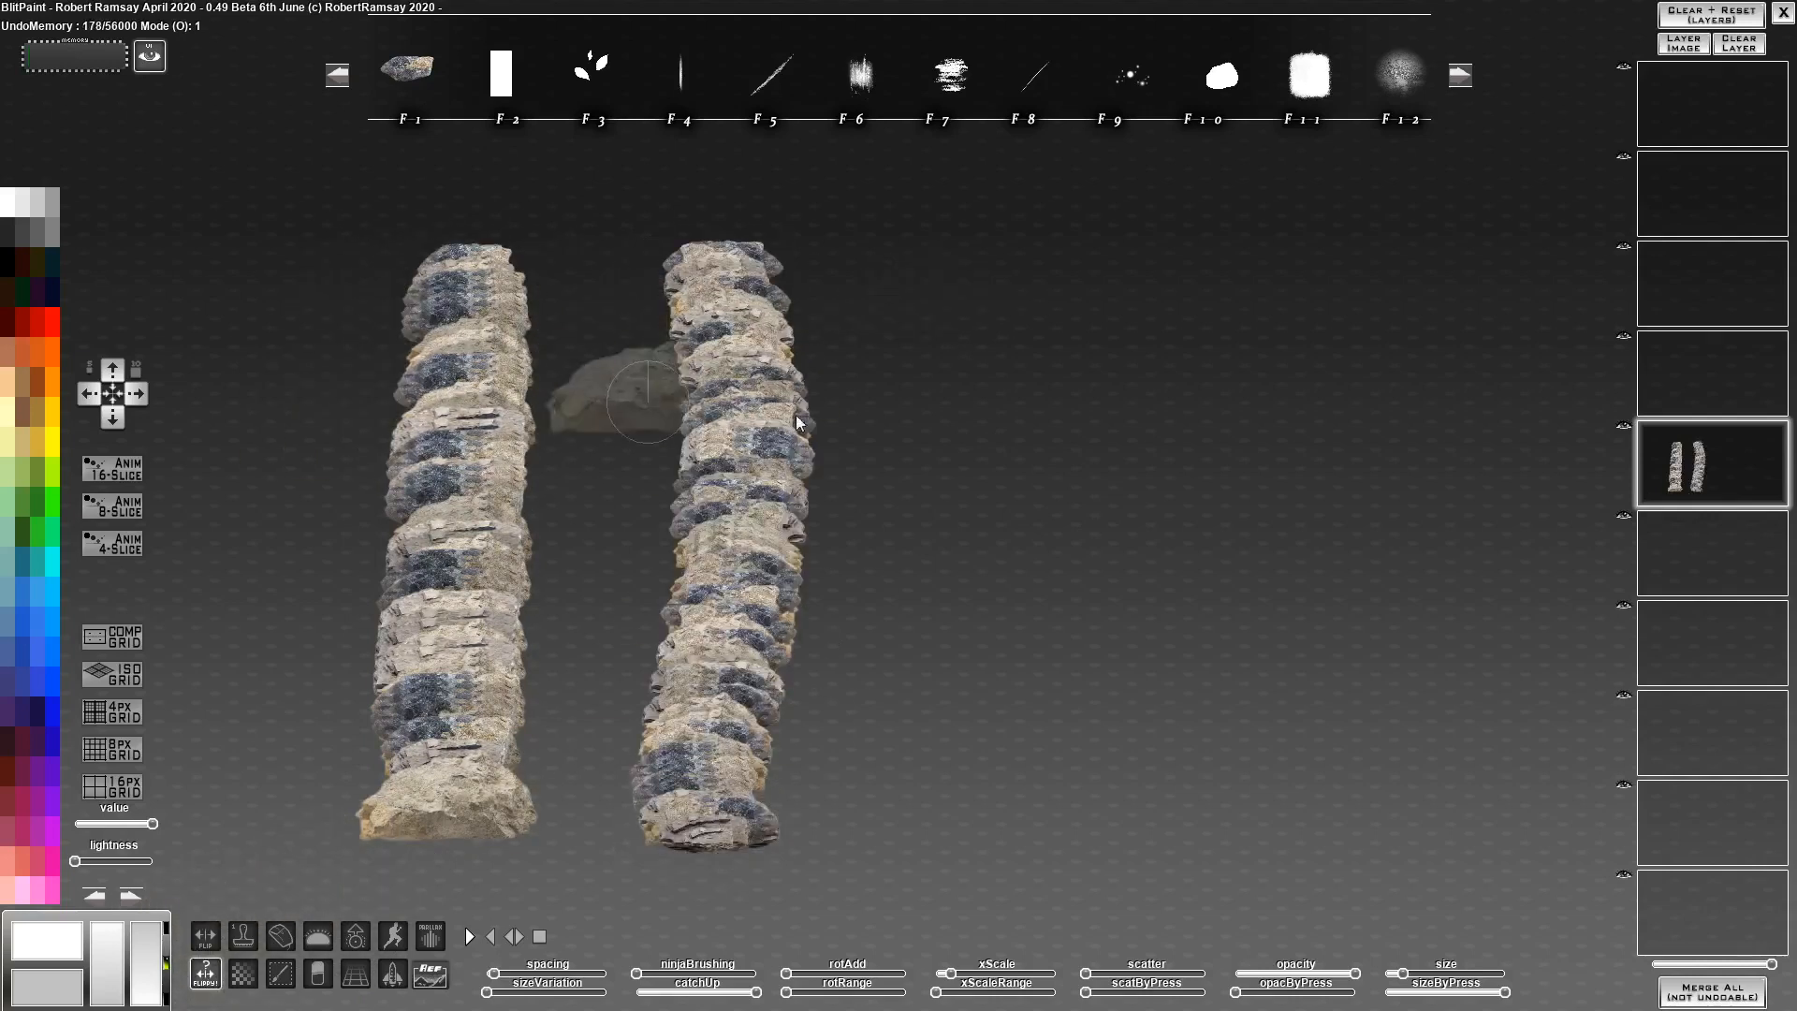
mouse_move(1104, 321)
mouse_down()
mouse_move(1011, 344)
mouse_move(991, 845)
mouse_up()
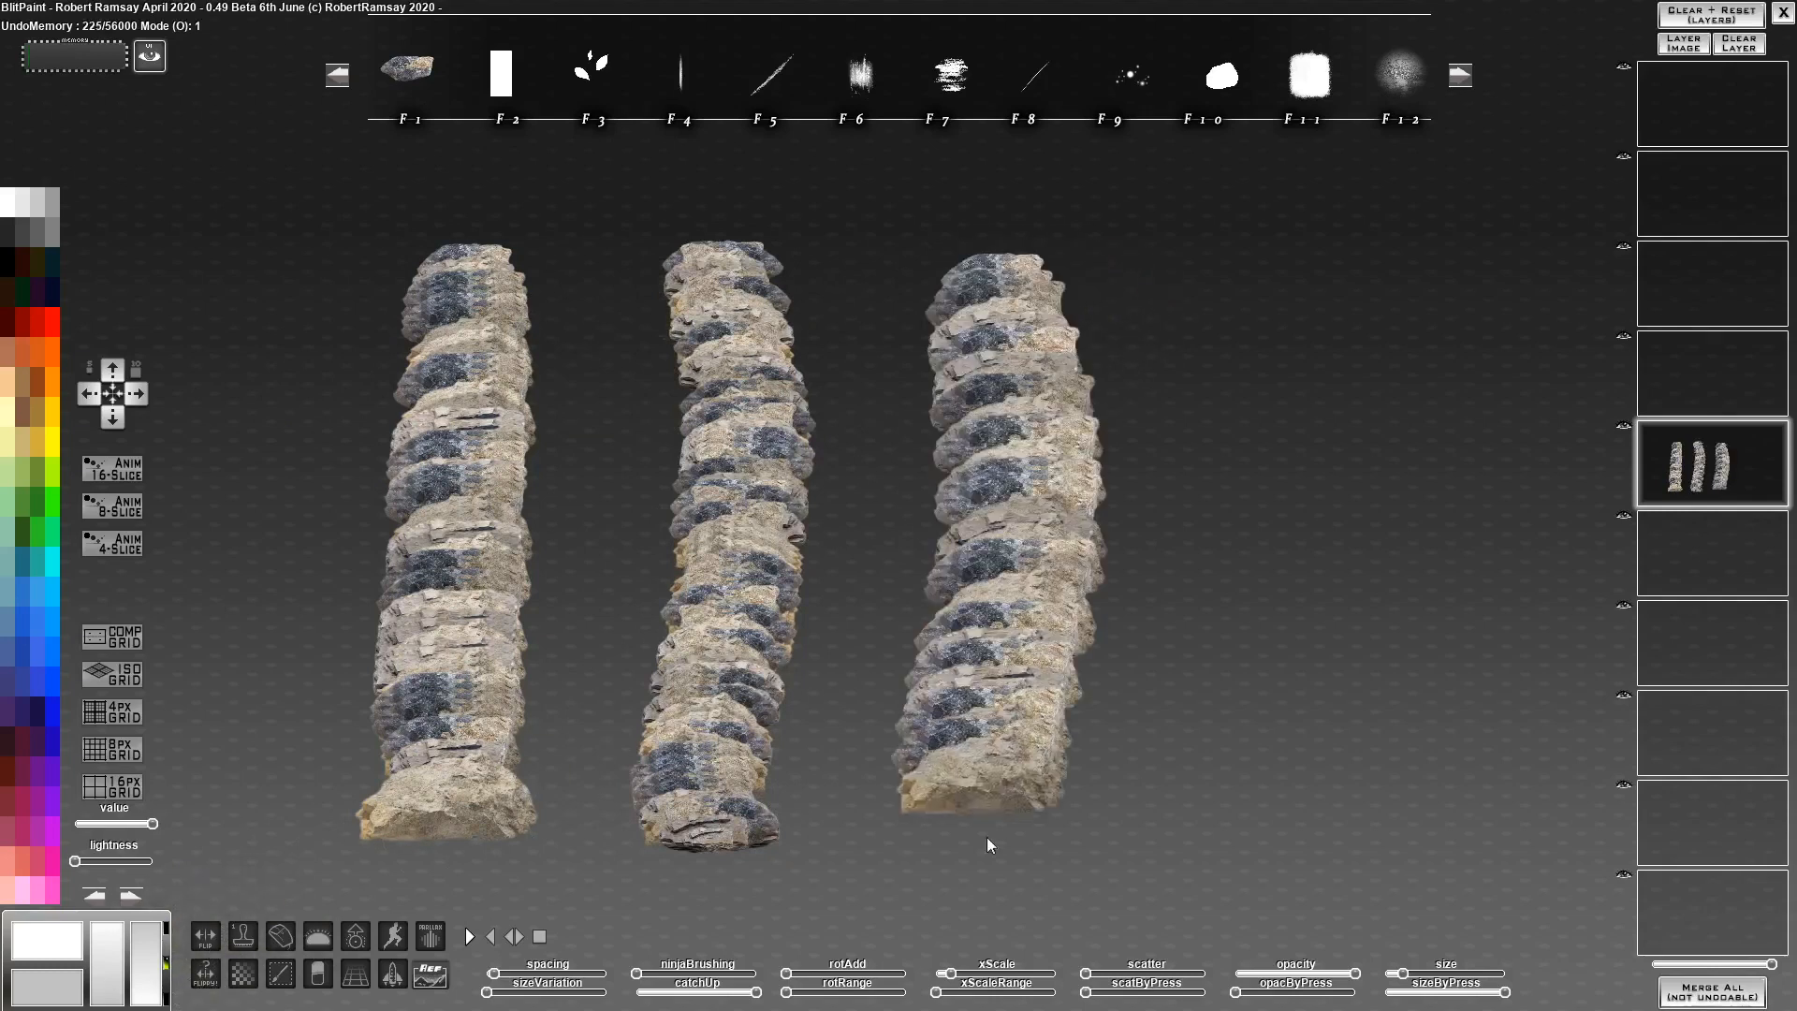
click(205, 936)
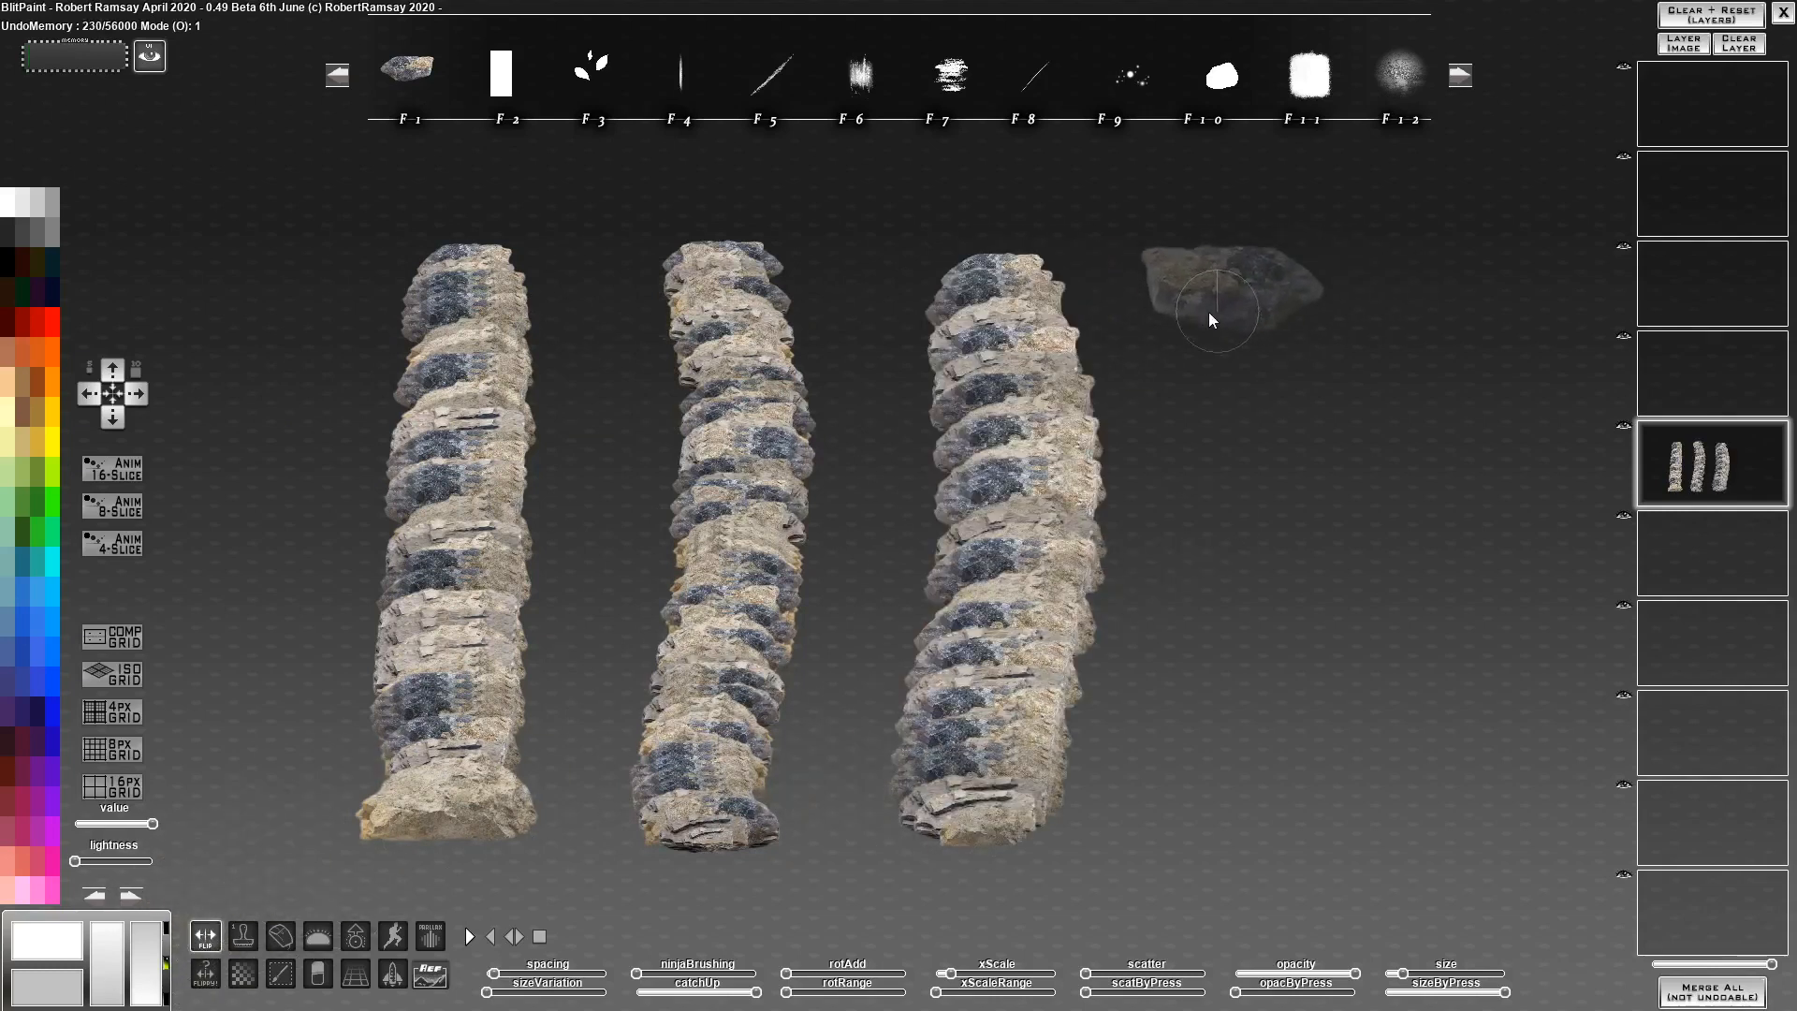
mouse_move(1211, 321)
mouse_down()
mouse_move(1234, 452)
mouse_move(1201, 718)
mouse_move(1217, 824)
mouse_up()
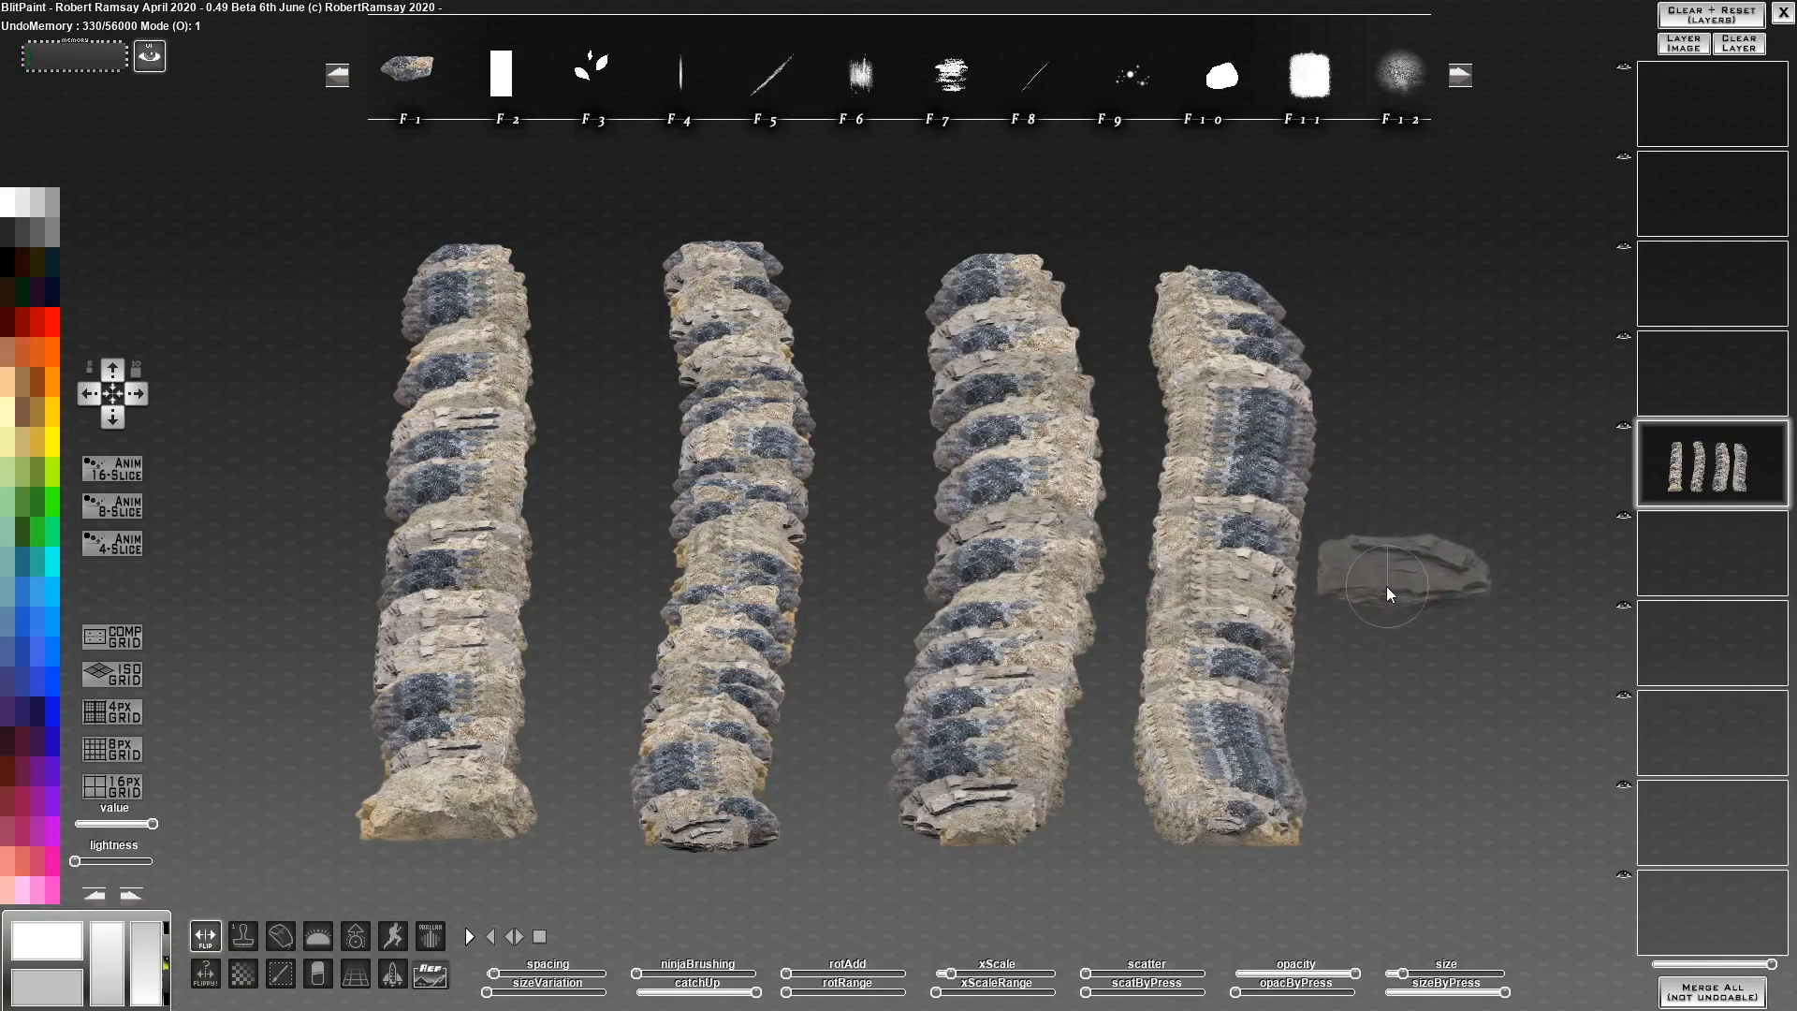
key(Delete)
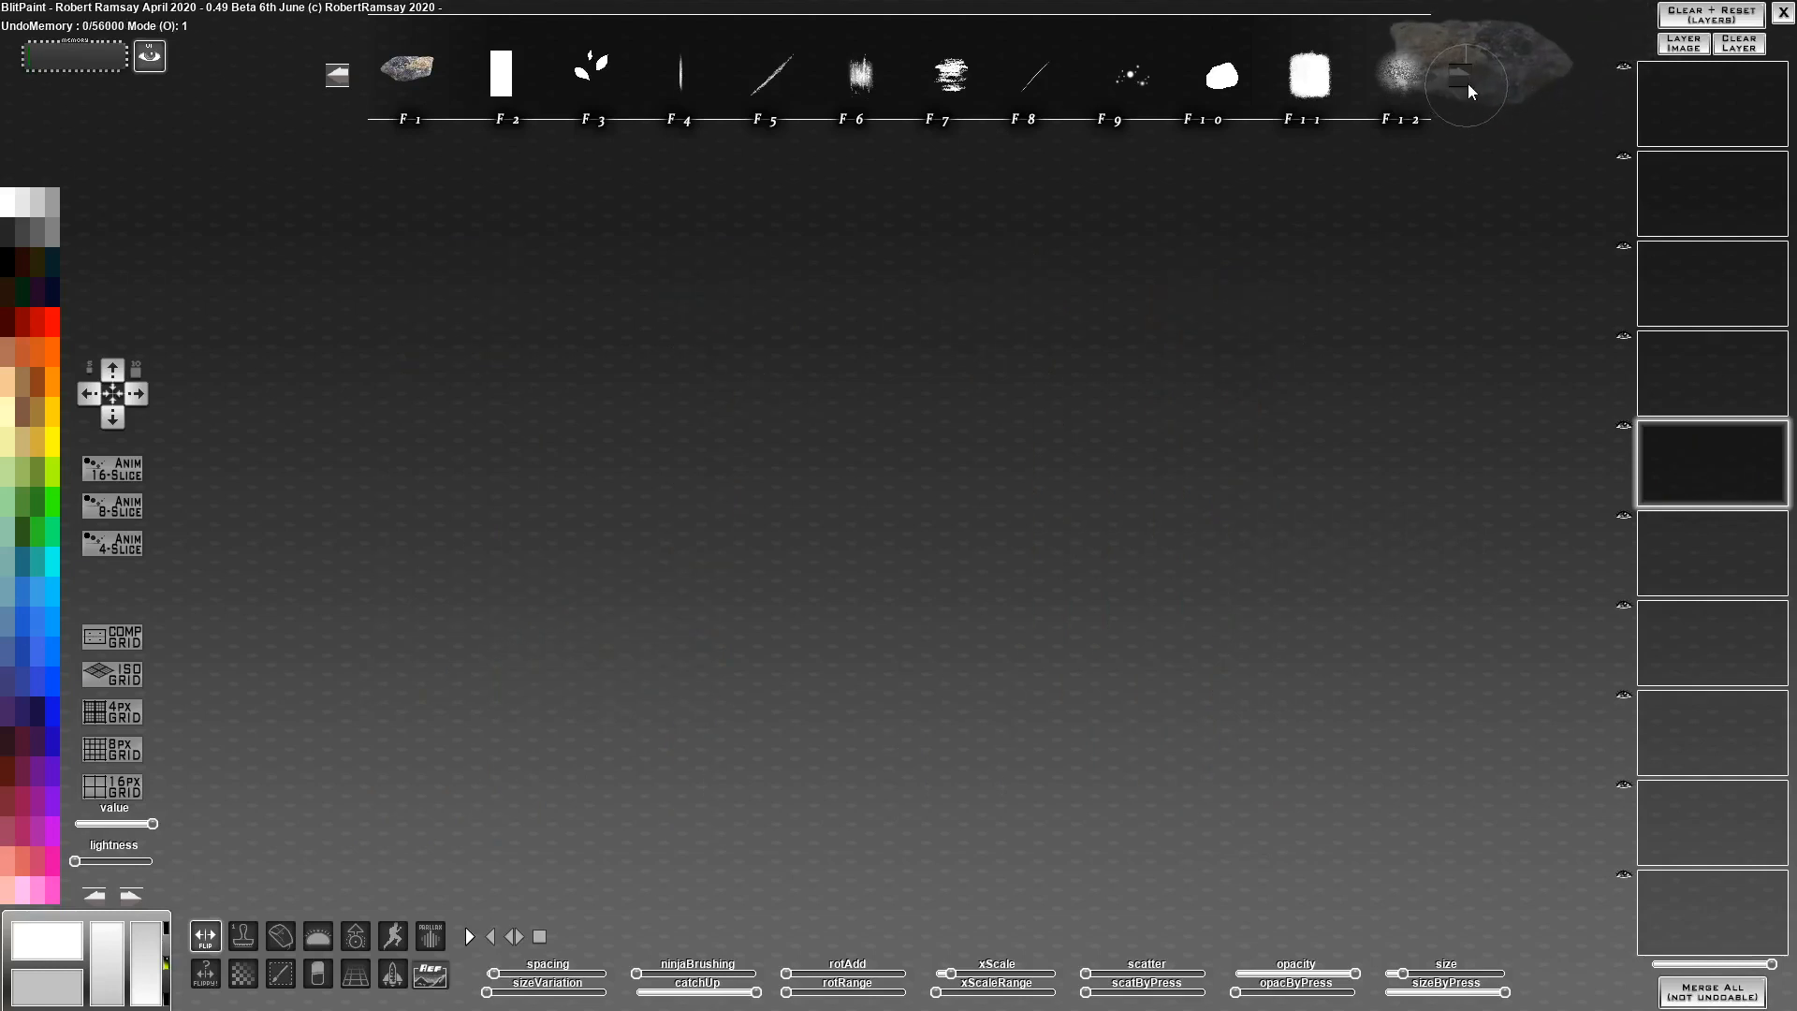
Paint triangle strokes (F10) from the geometric brush set, without and with rotation following the stroke, and clear the canvas
click(1466, 86)
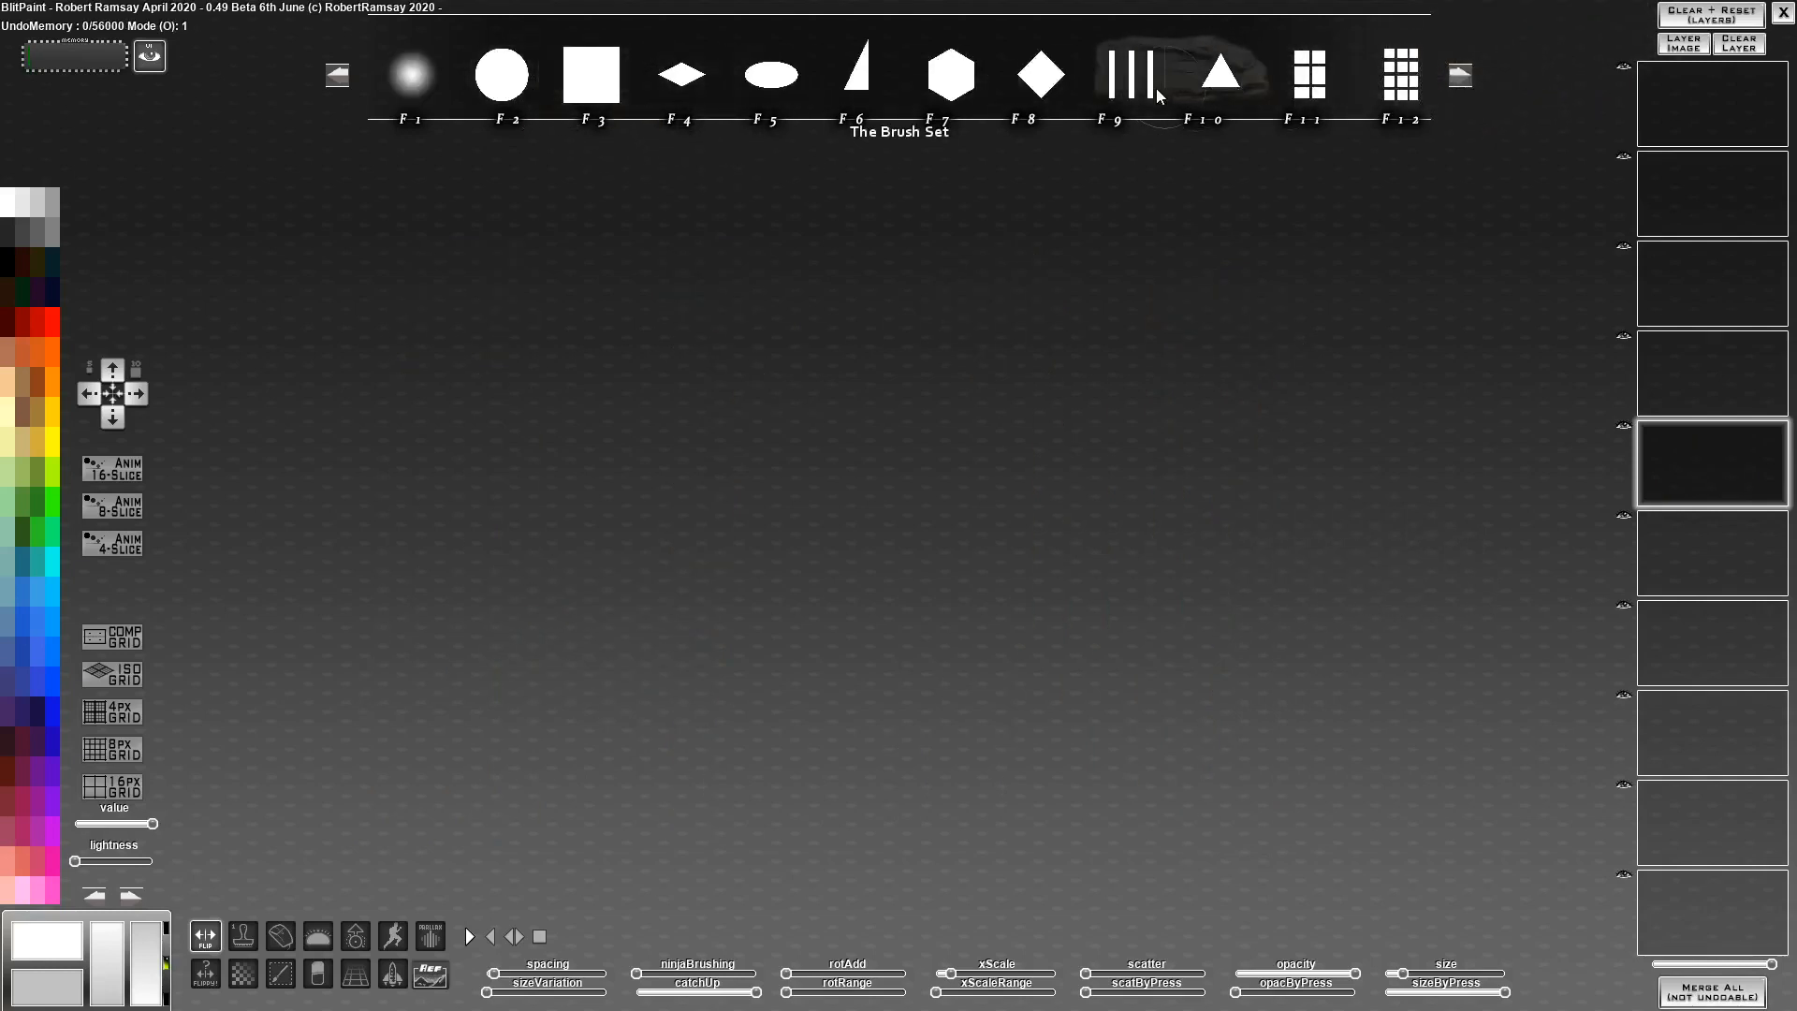
click(1209, 80)
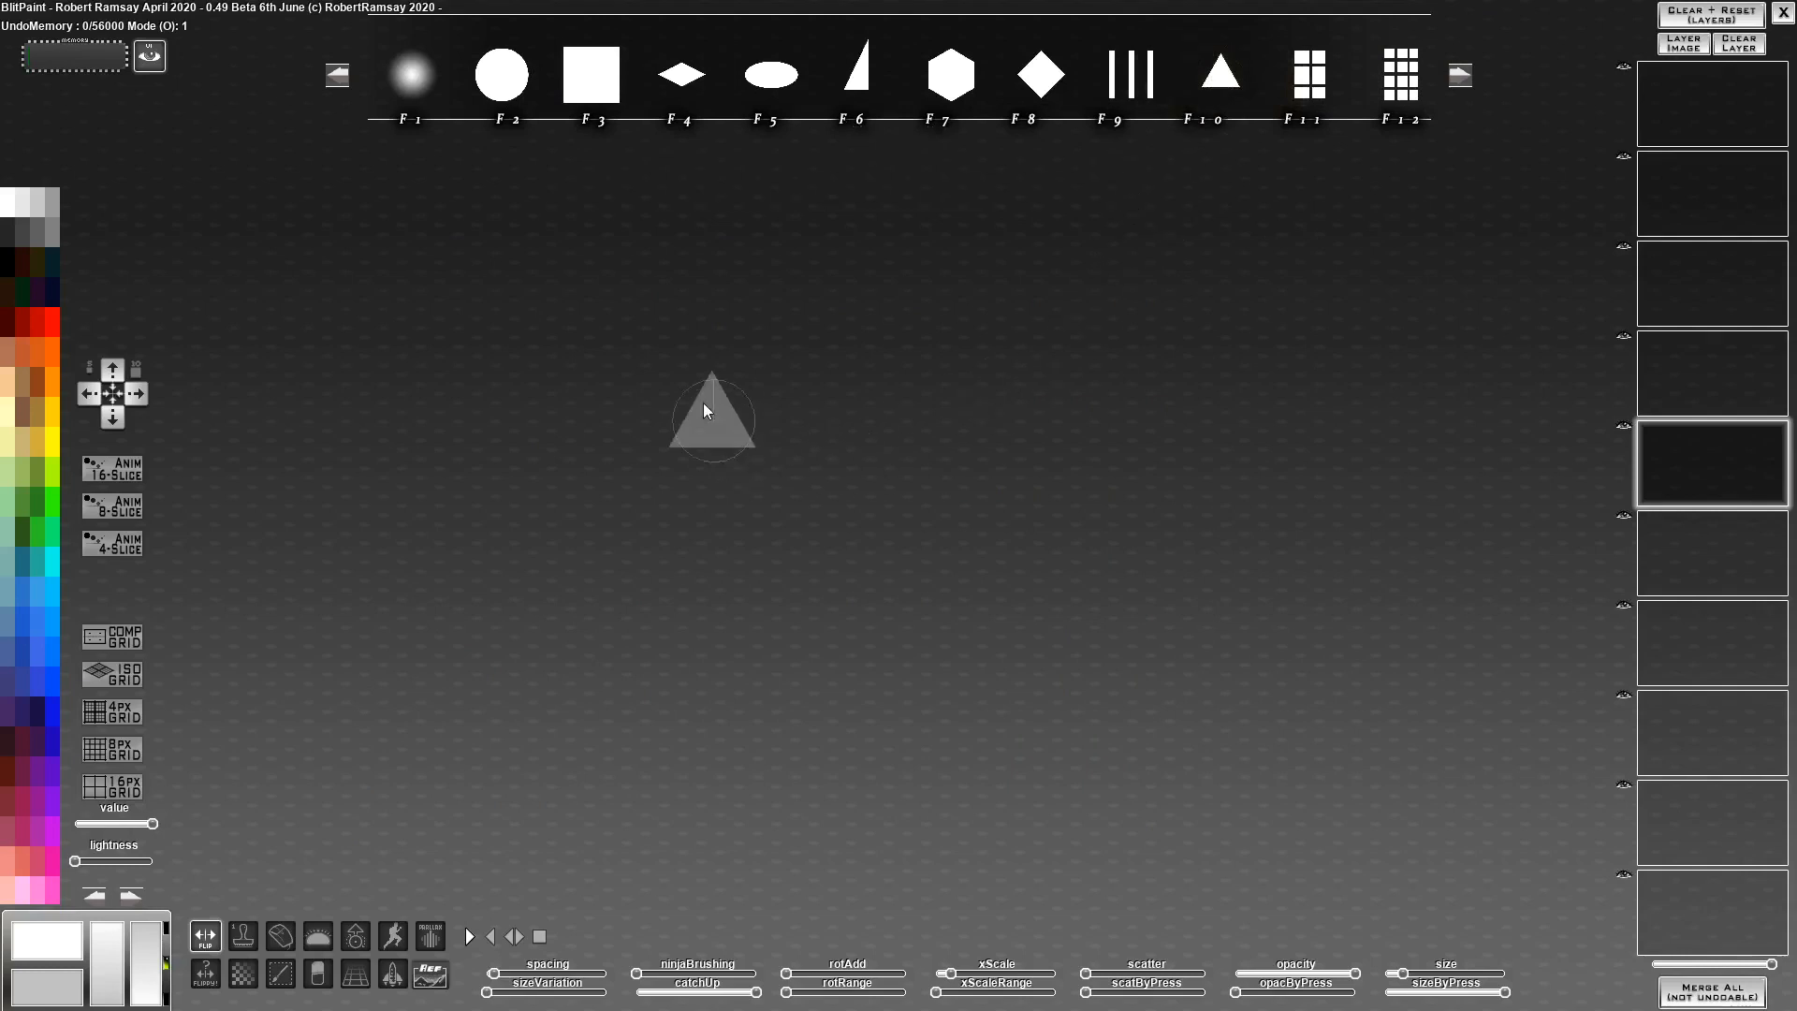
mouse_move(704, 403)
mouse_down()
mouse_move(806, 687)
mouse_move(951, 409)
mouse_up()
click(354, 935)
mouse_move(582, 805)
mouse_down()
mouse_move(489, 644)
mouse_move(472, 543)
mouse_move(1554, 535)
mouse_move(1207, 361)
mouse_up()
key(Delete)
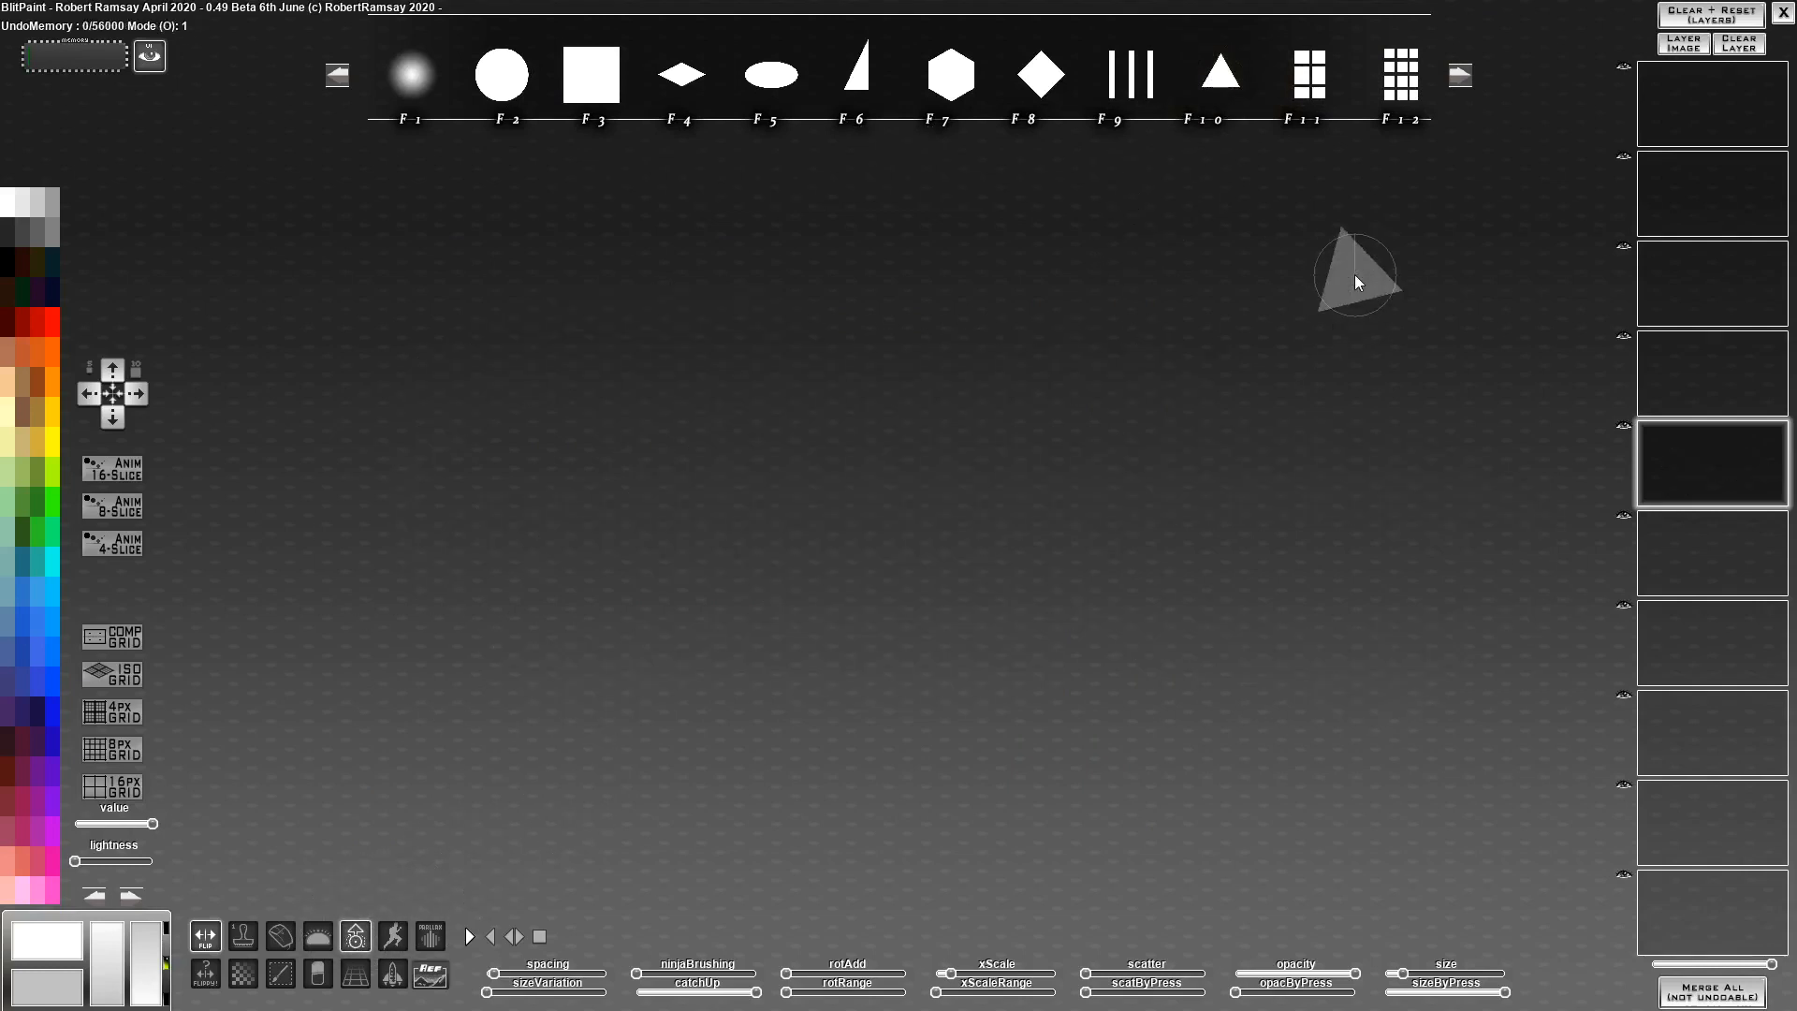
Switch past the isometric tile and prop brush sets to the set of hand-drawn outline shapes
click(1461, 75)
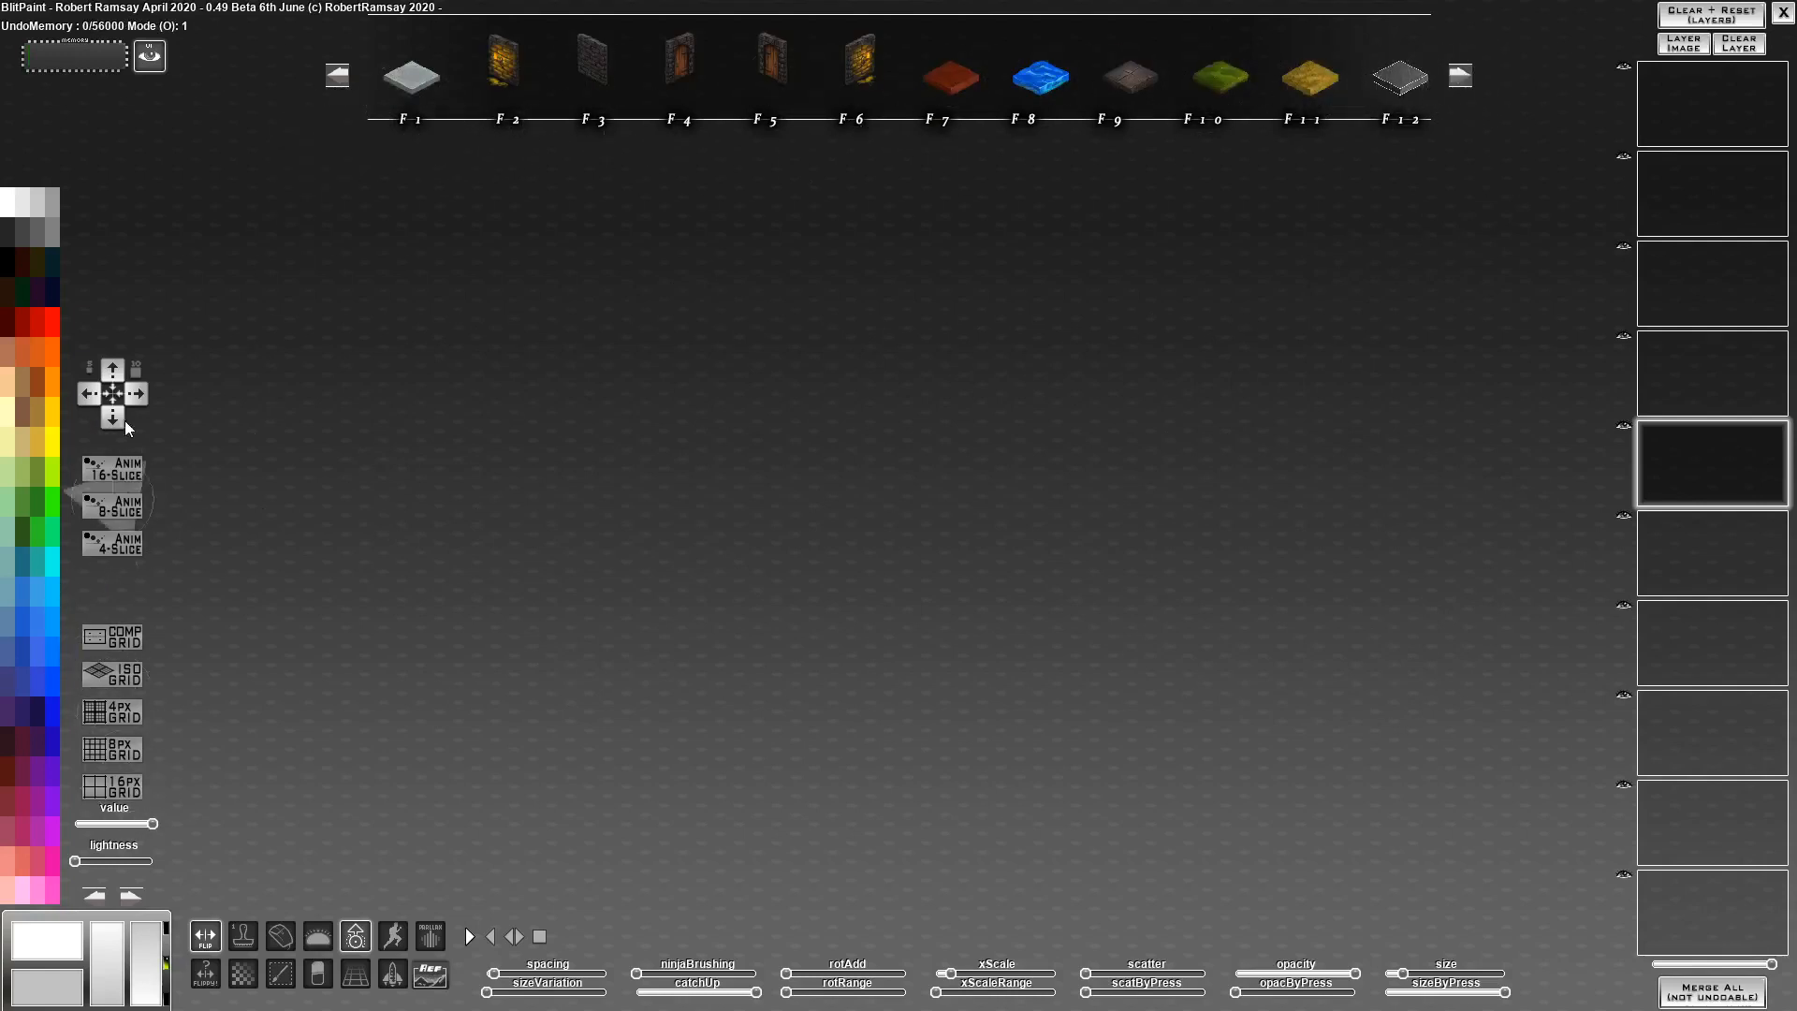
click(1473, 82)
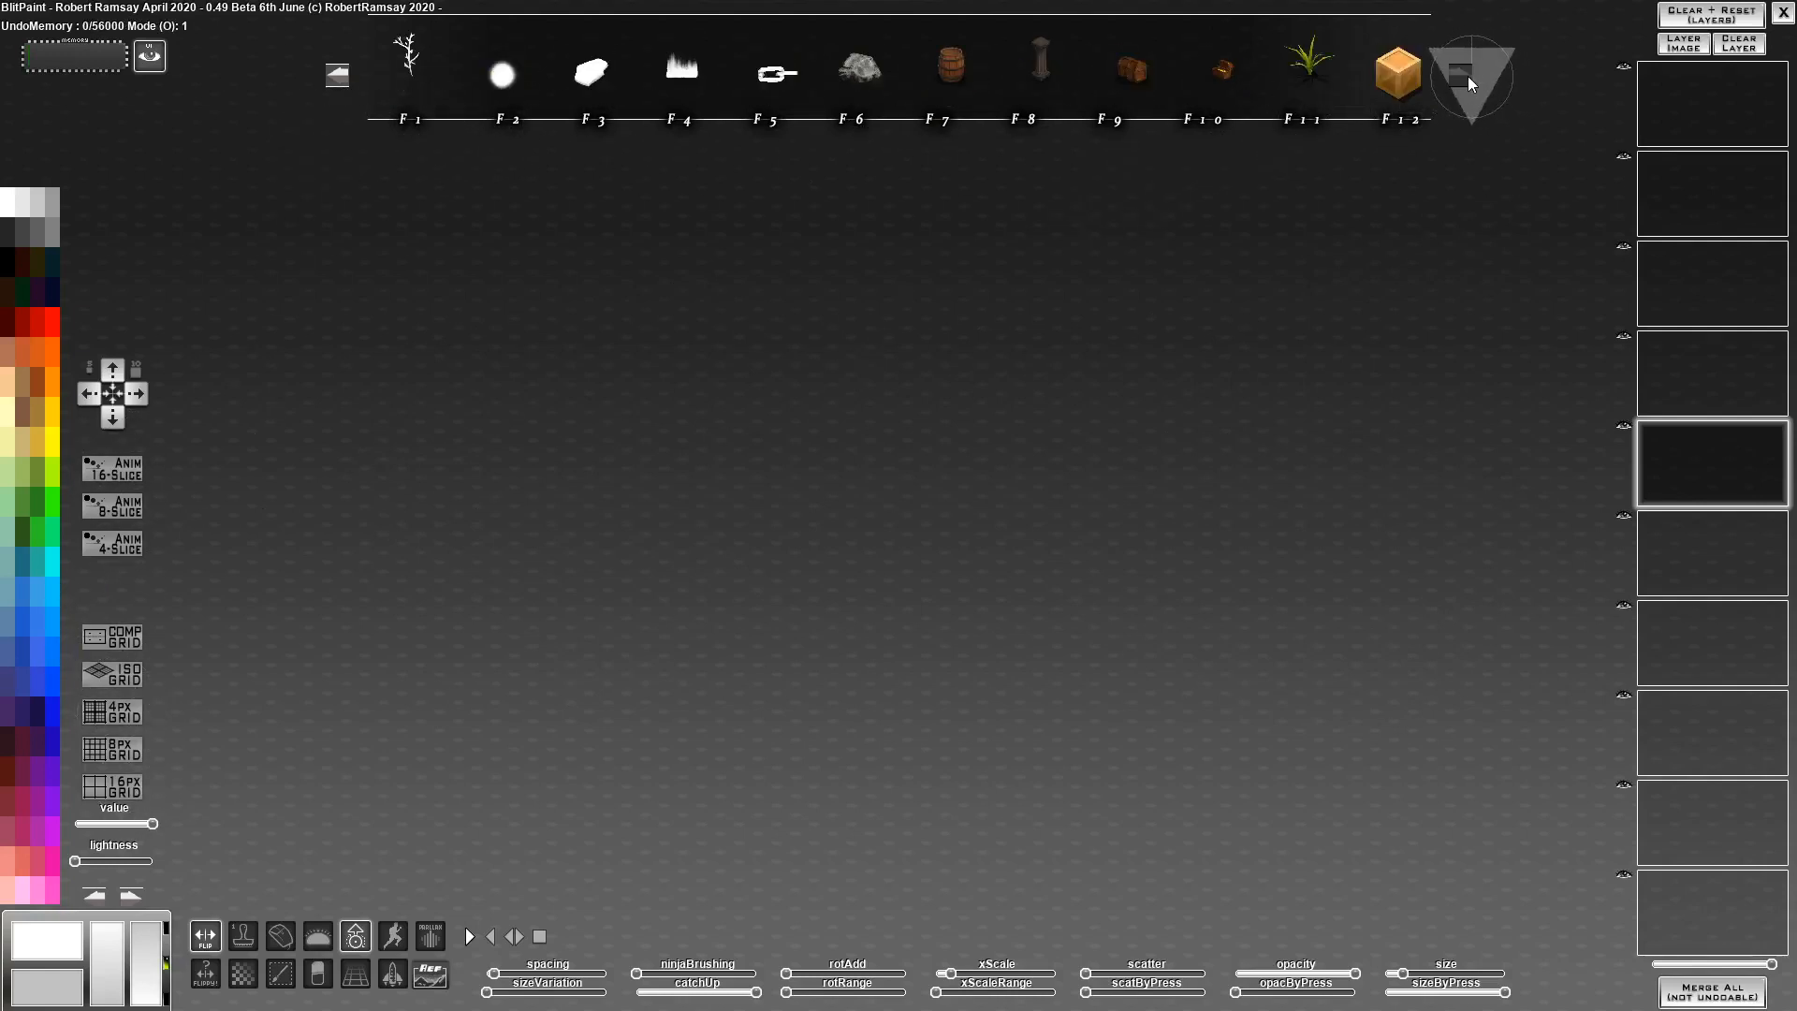
click(1472, 84)
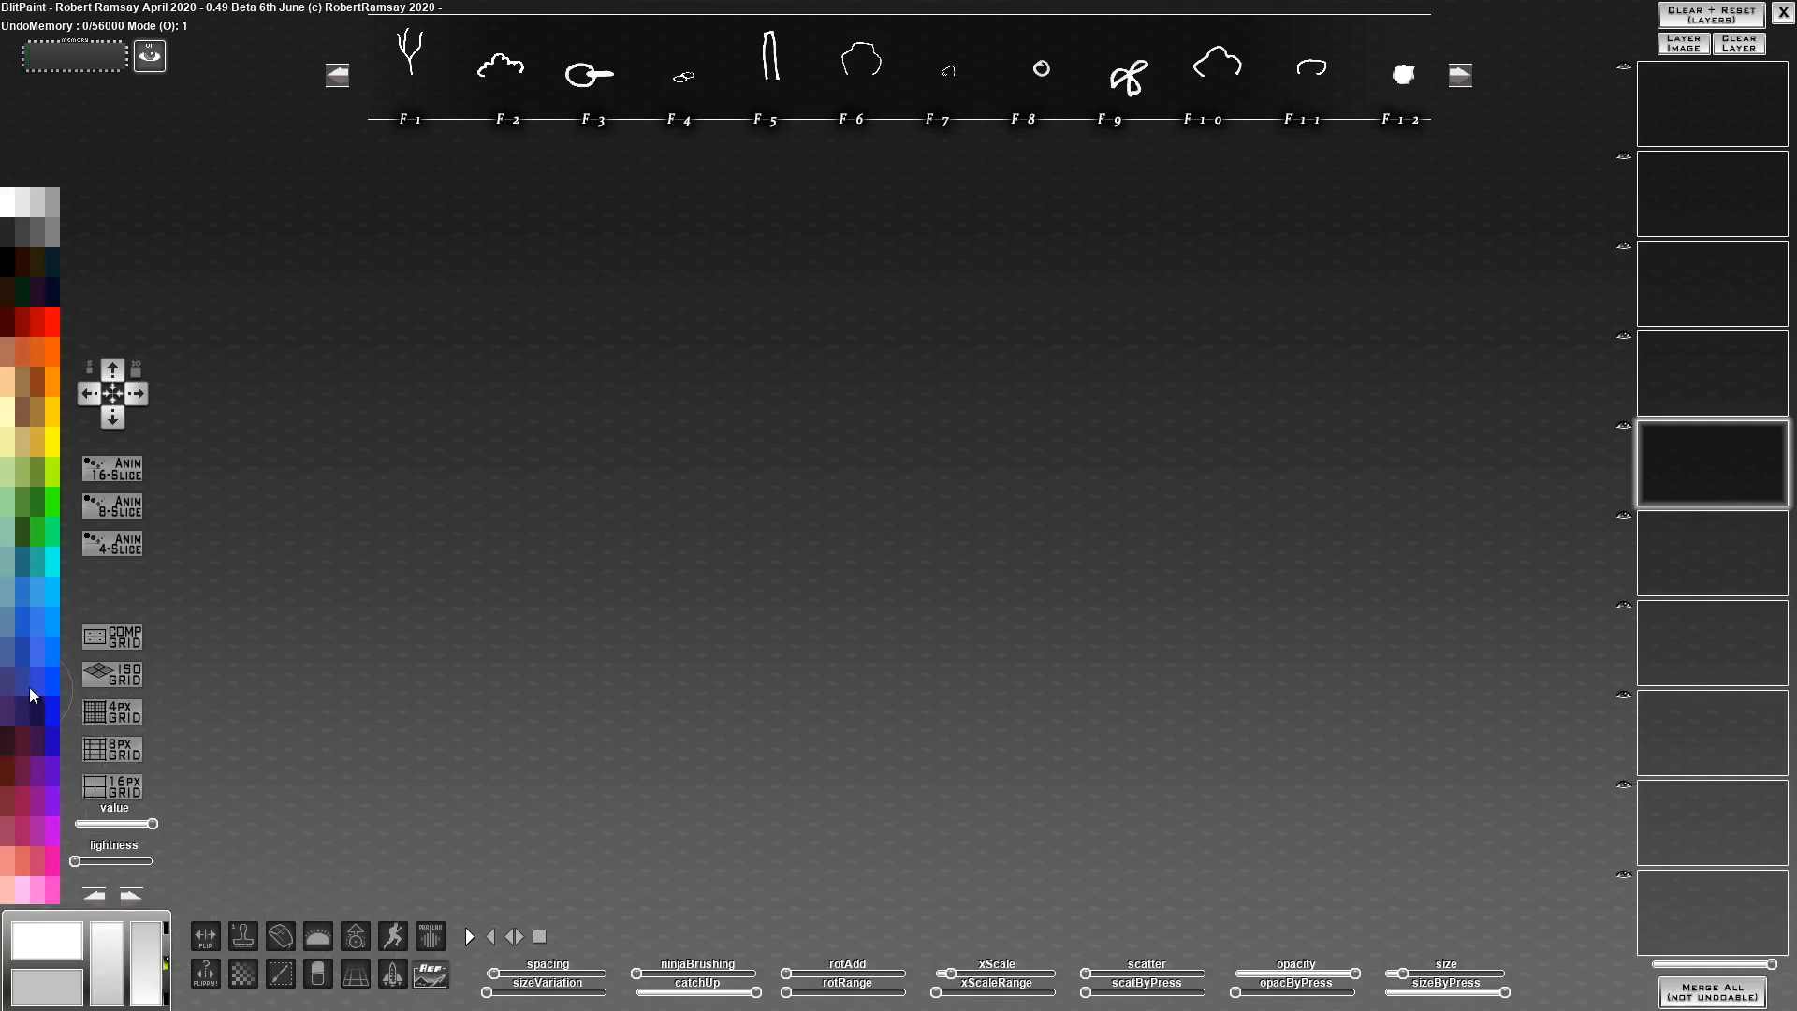
Fill the background with a vertical gradient from deep blue as primary to pale teal as secondary colour
click(26, 664)
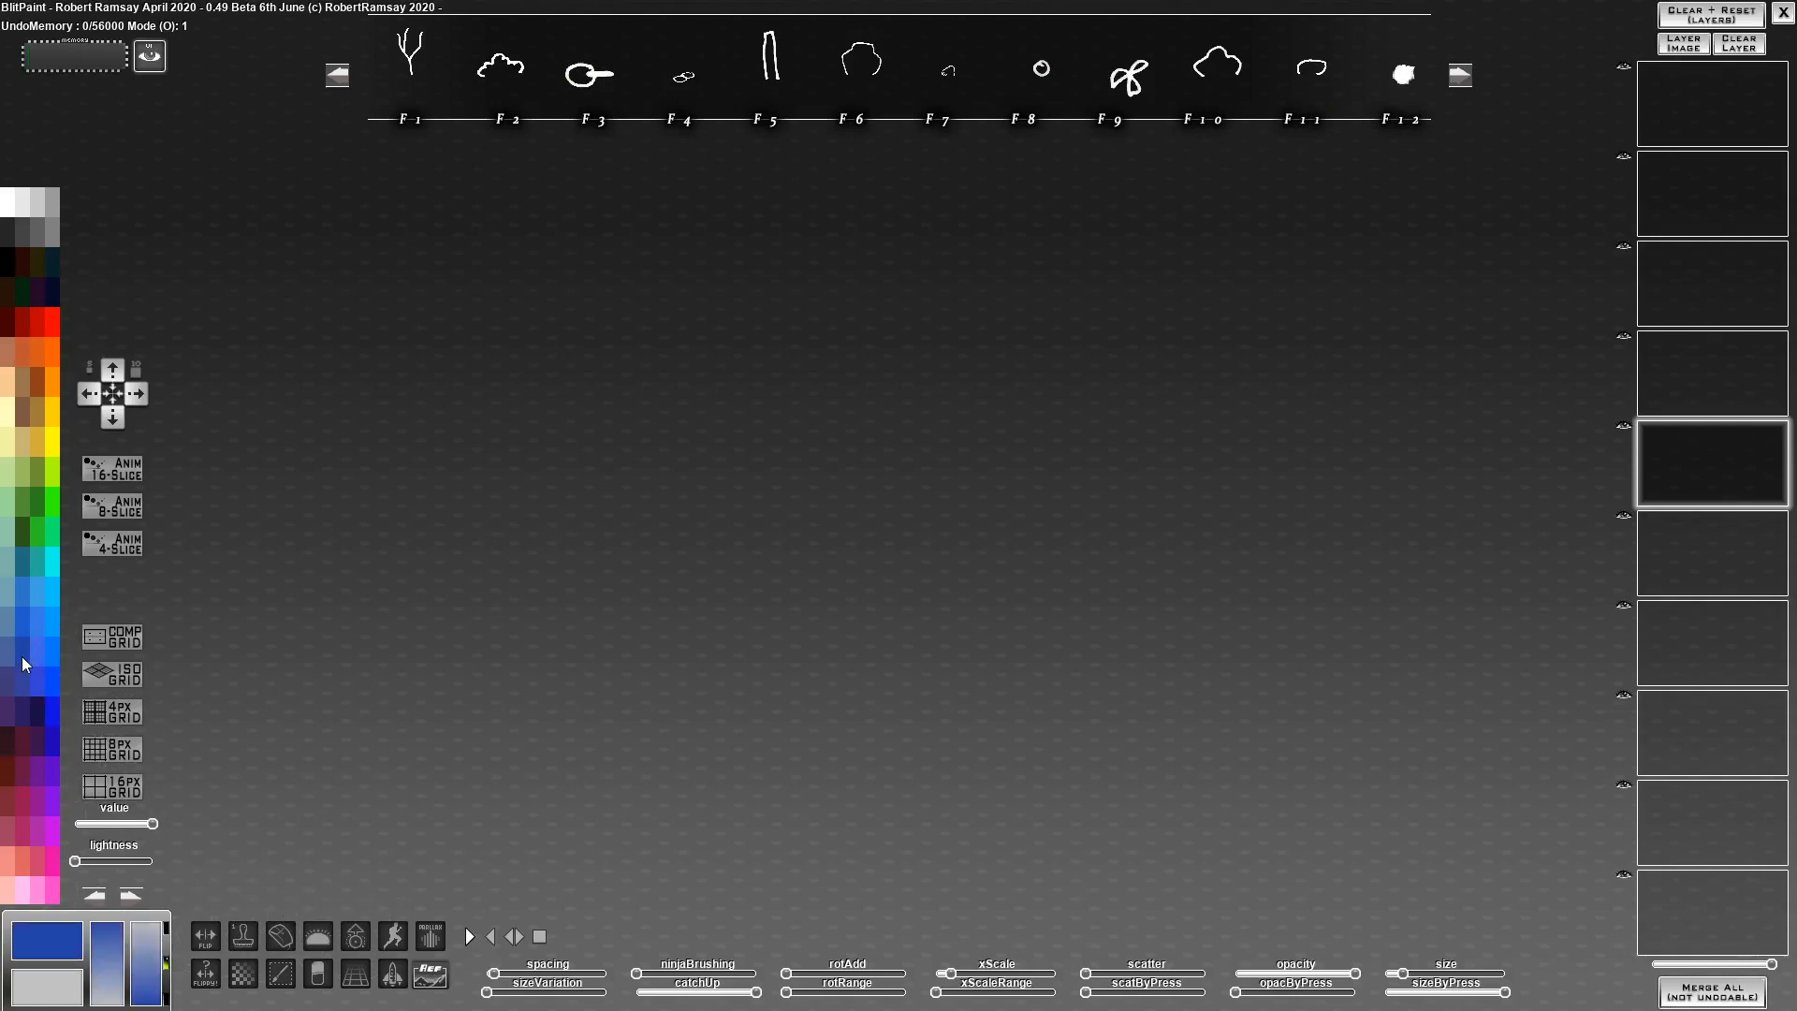
right_click(6, 599)
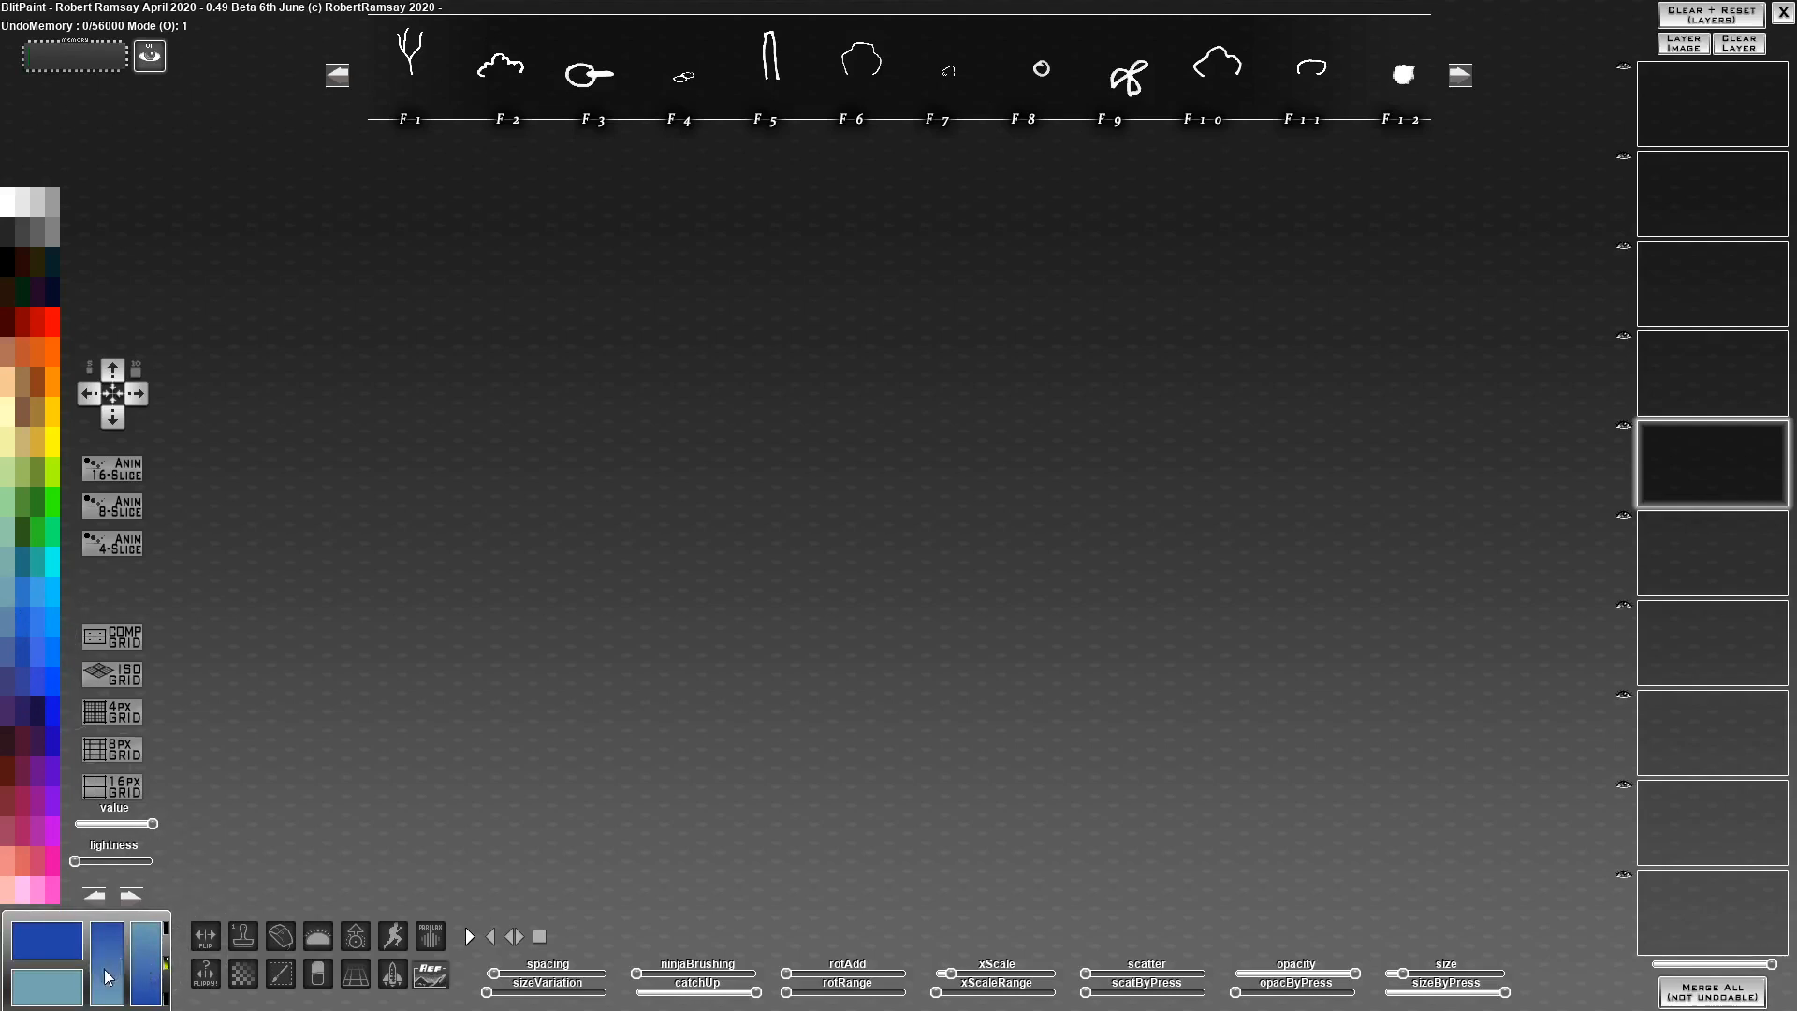
key(alt+Tab)
click(109, 968)
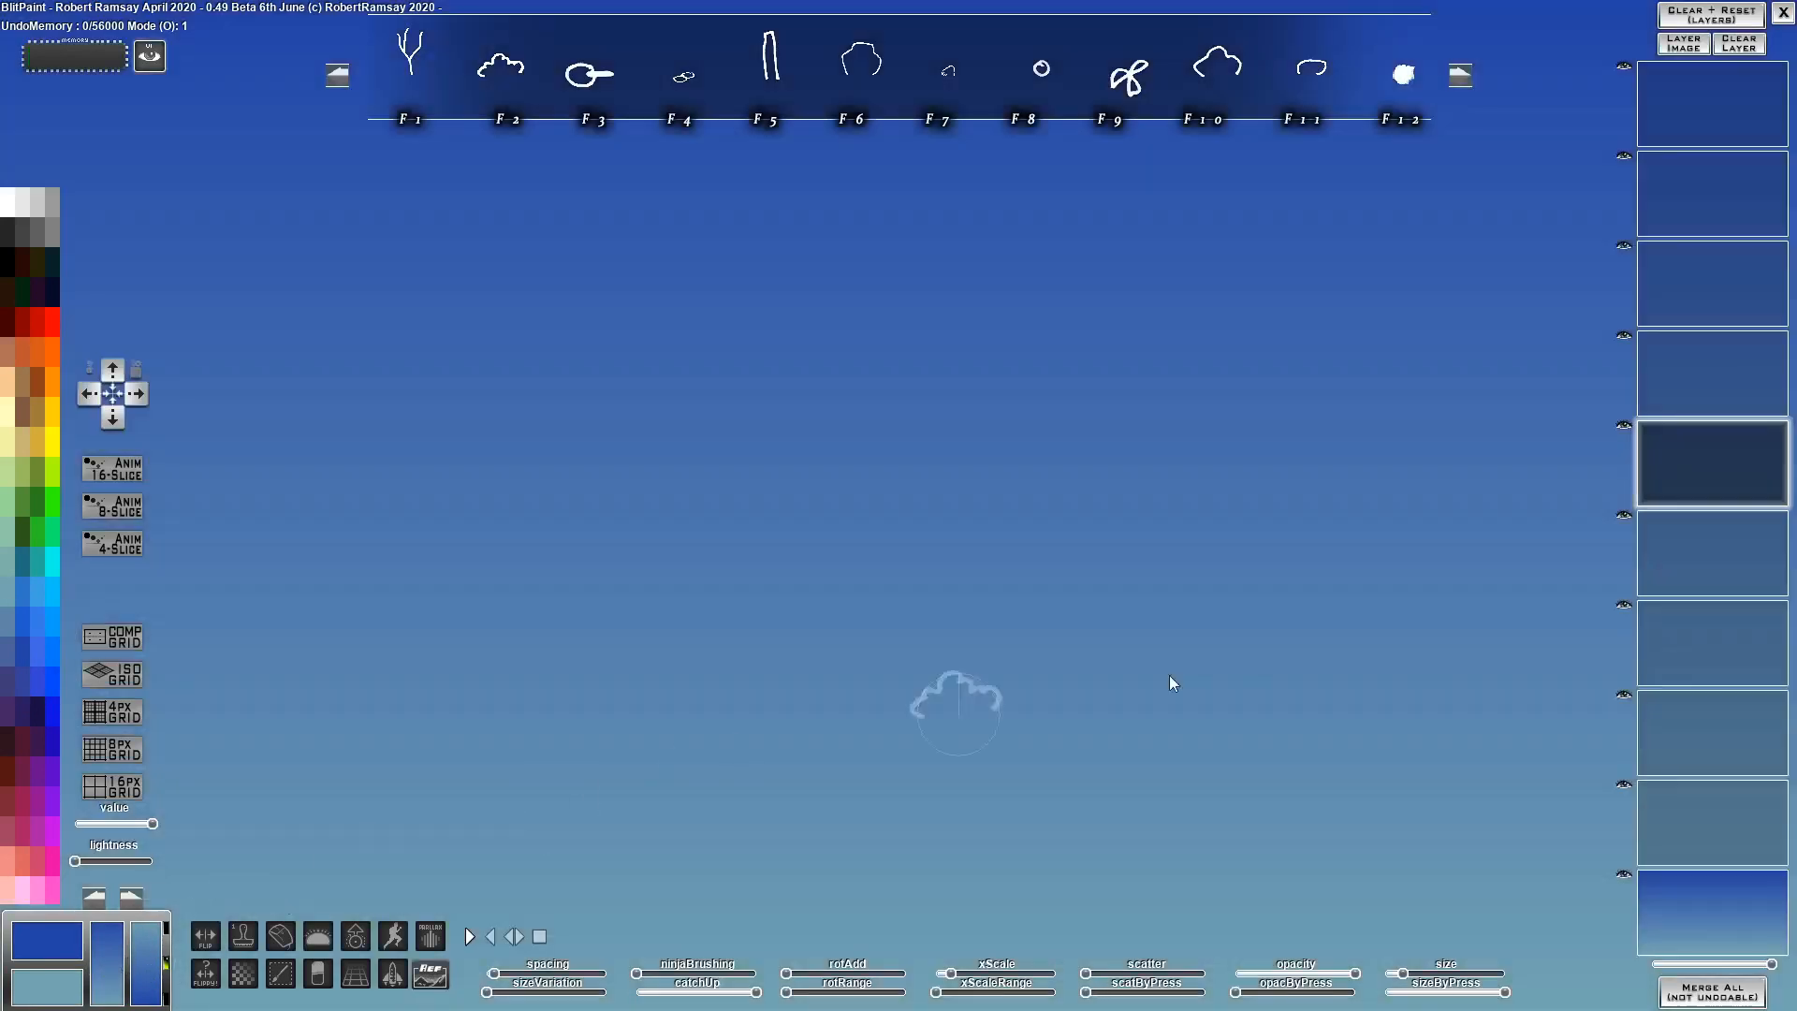
Enlarge the cloud outline brush (F2), choose dark navy, and try stamping single clouds in stamp mode, undoing the test stamps
mouse_move(732, 526)
mouse_down()
mouse_move(882, 524)
mouse_move(809, 522)
mouse_up()
click(42, 711)
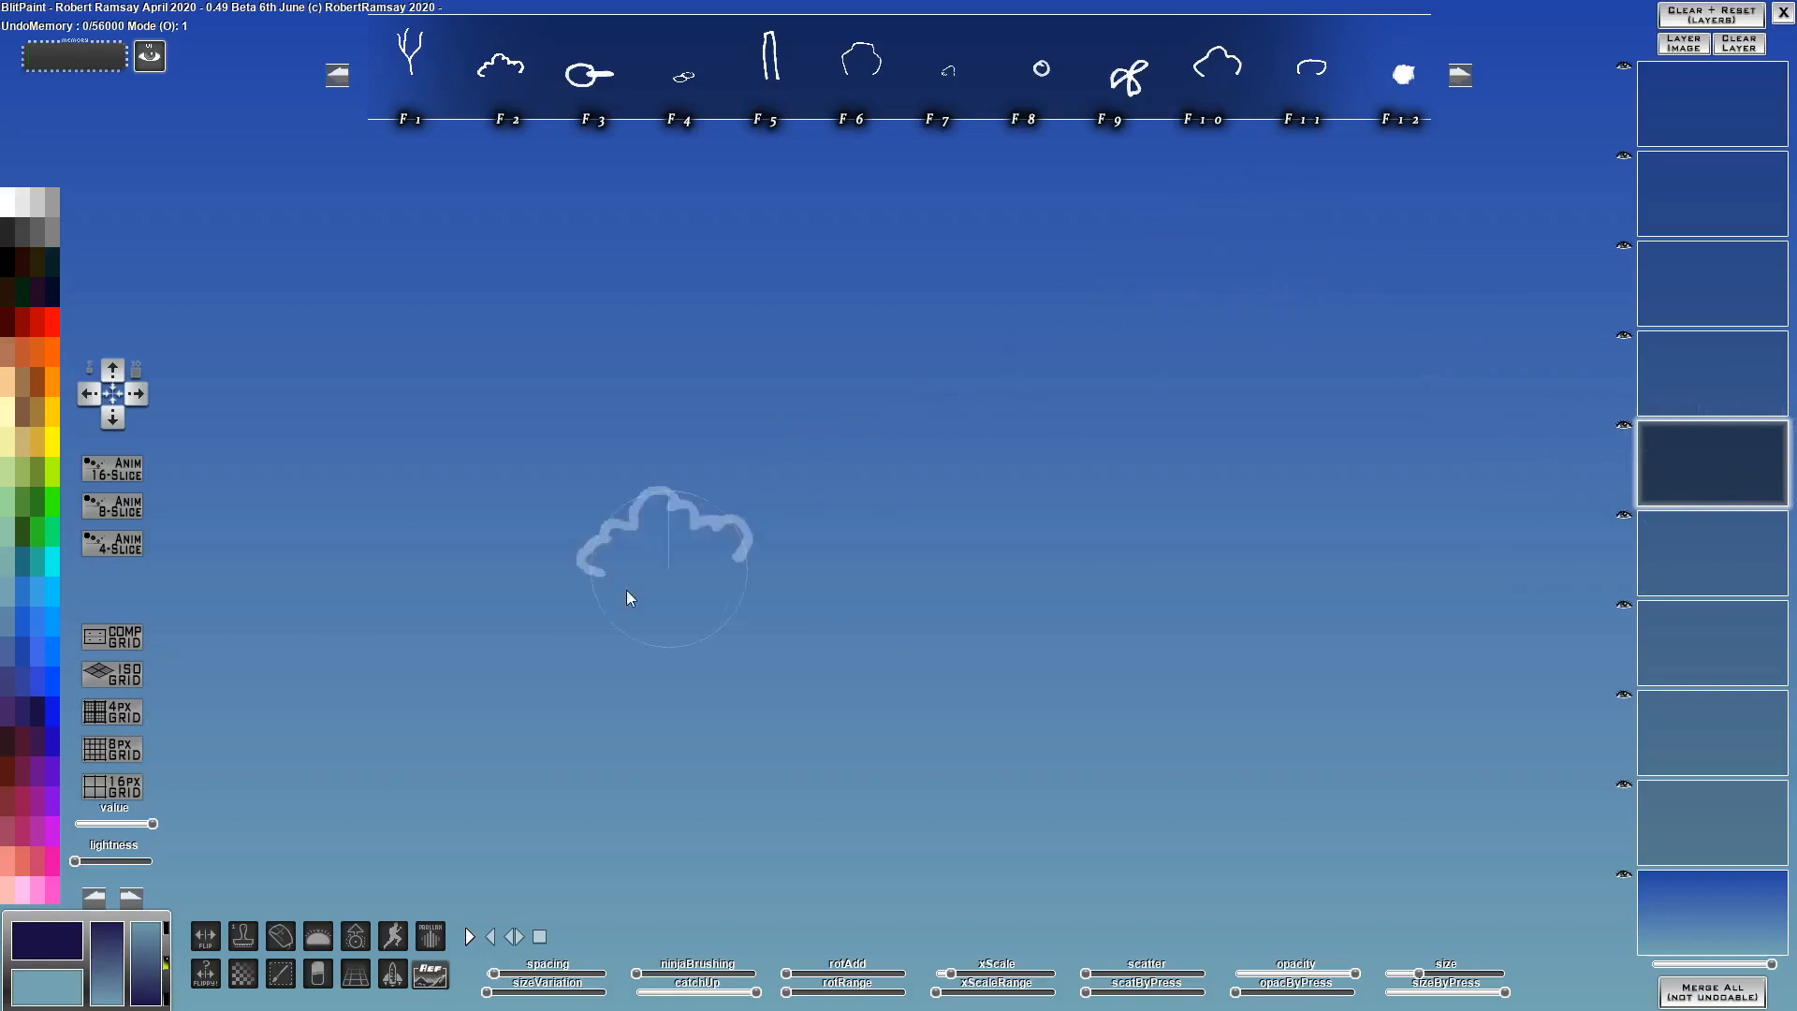
click(242, 936)
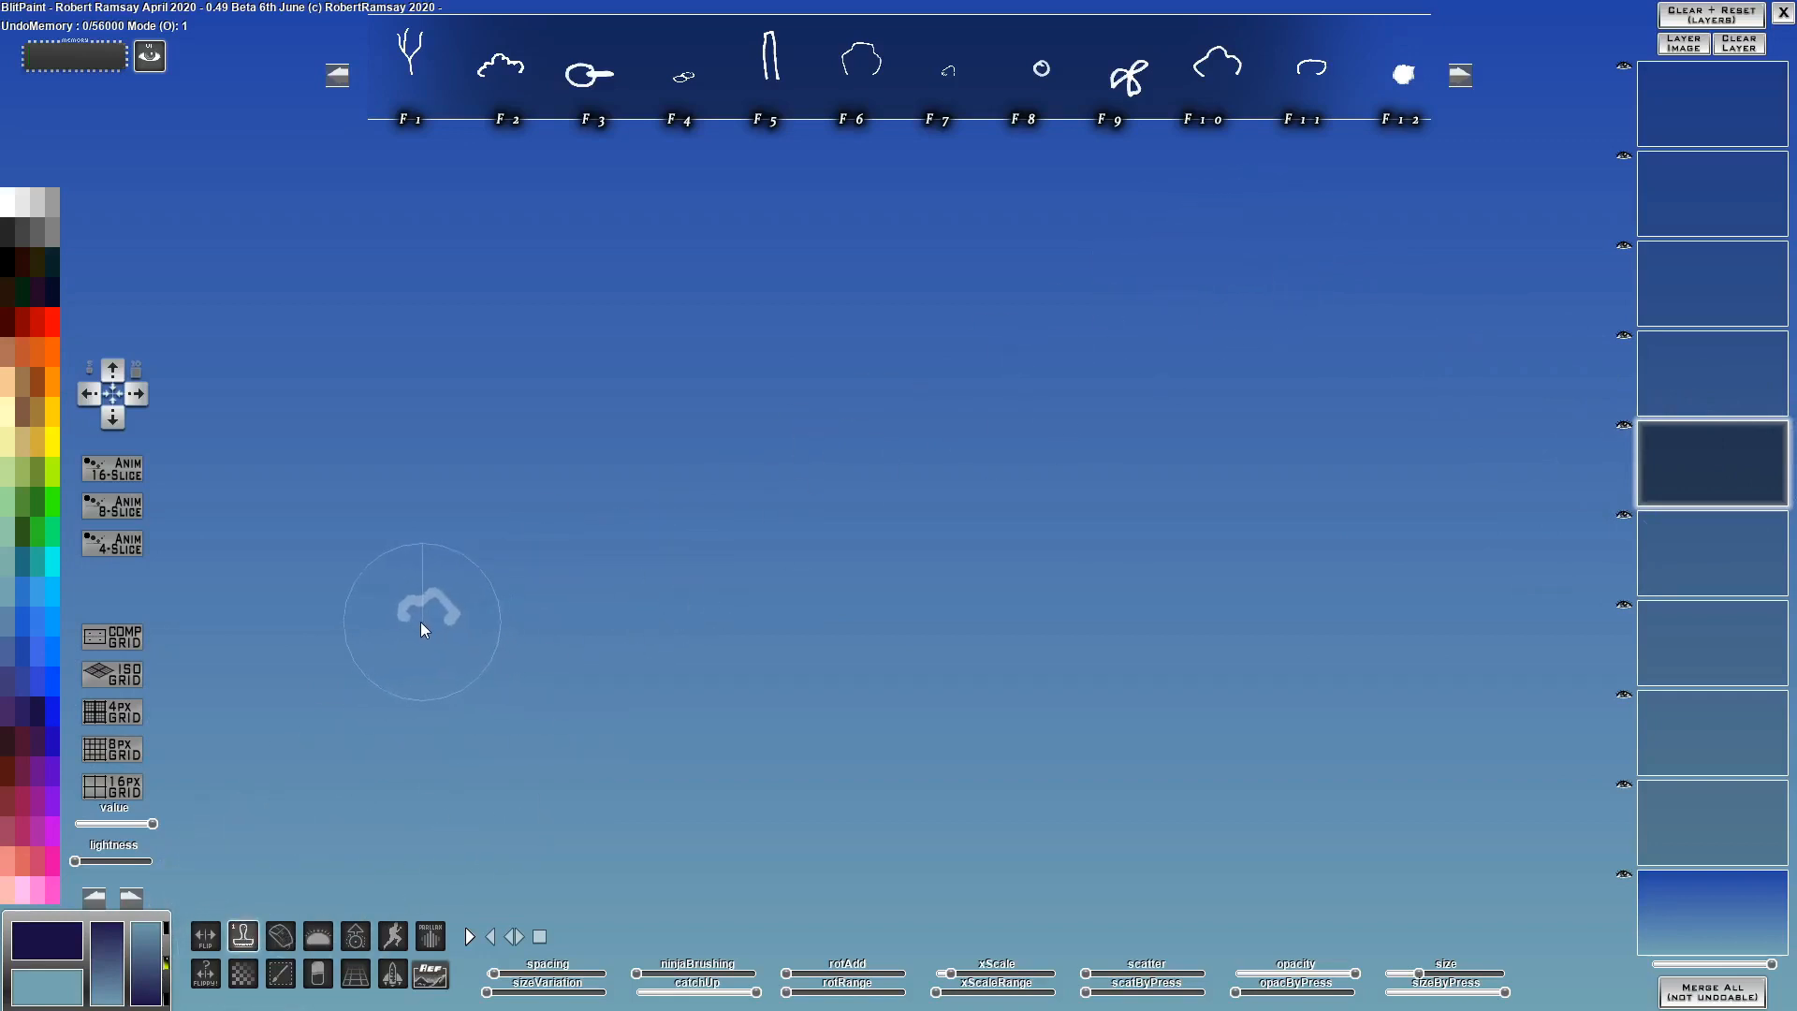
click(421, 630)
click(498, 626)
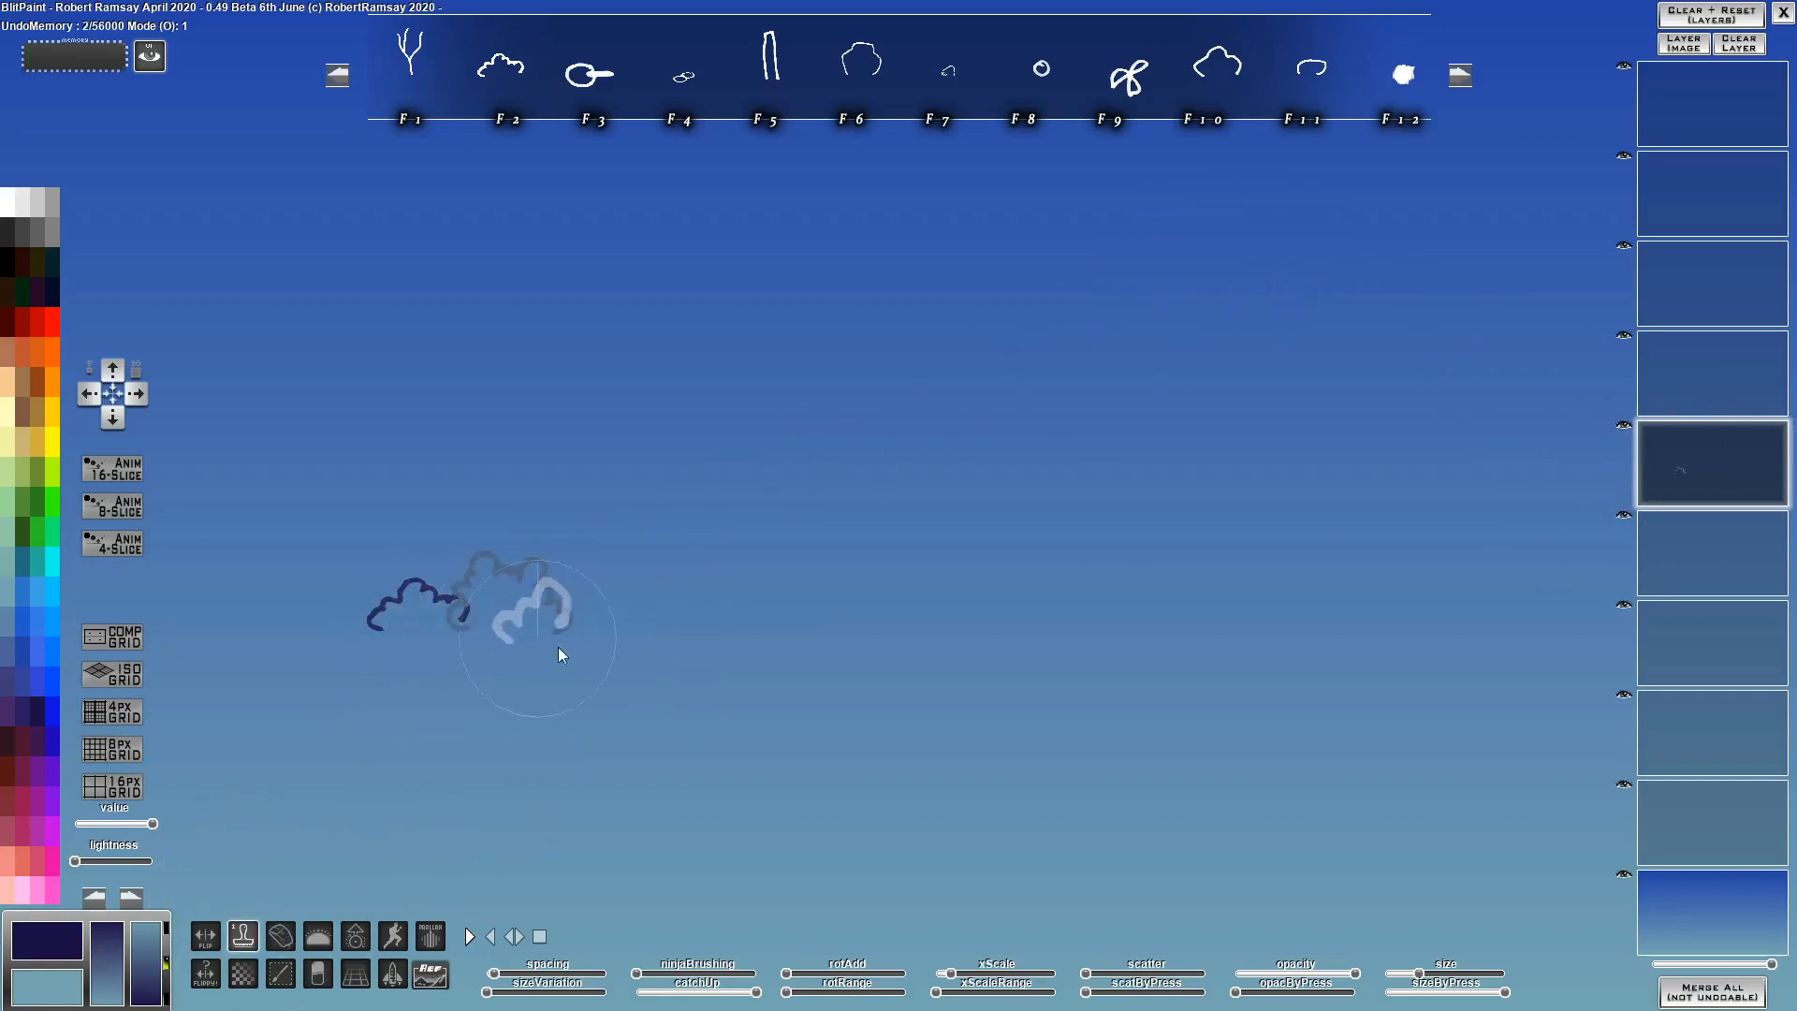
key(ctrl+z)
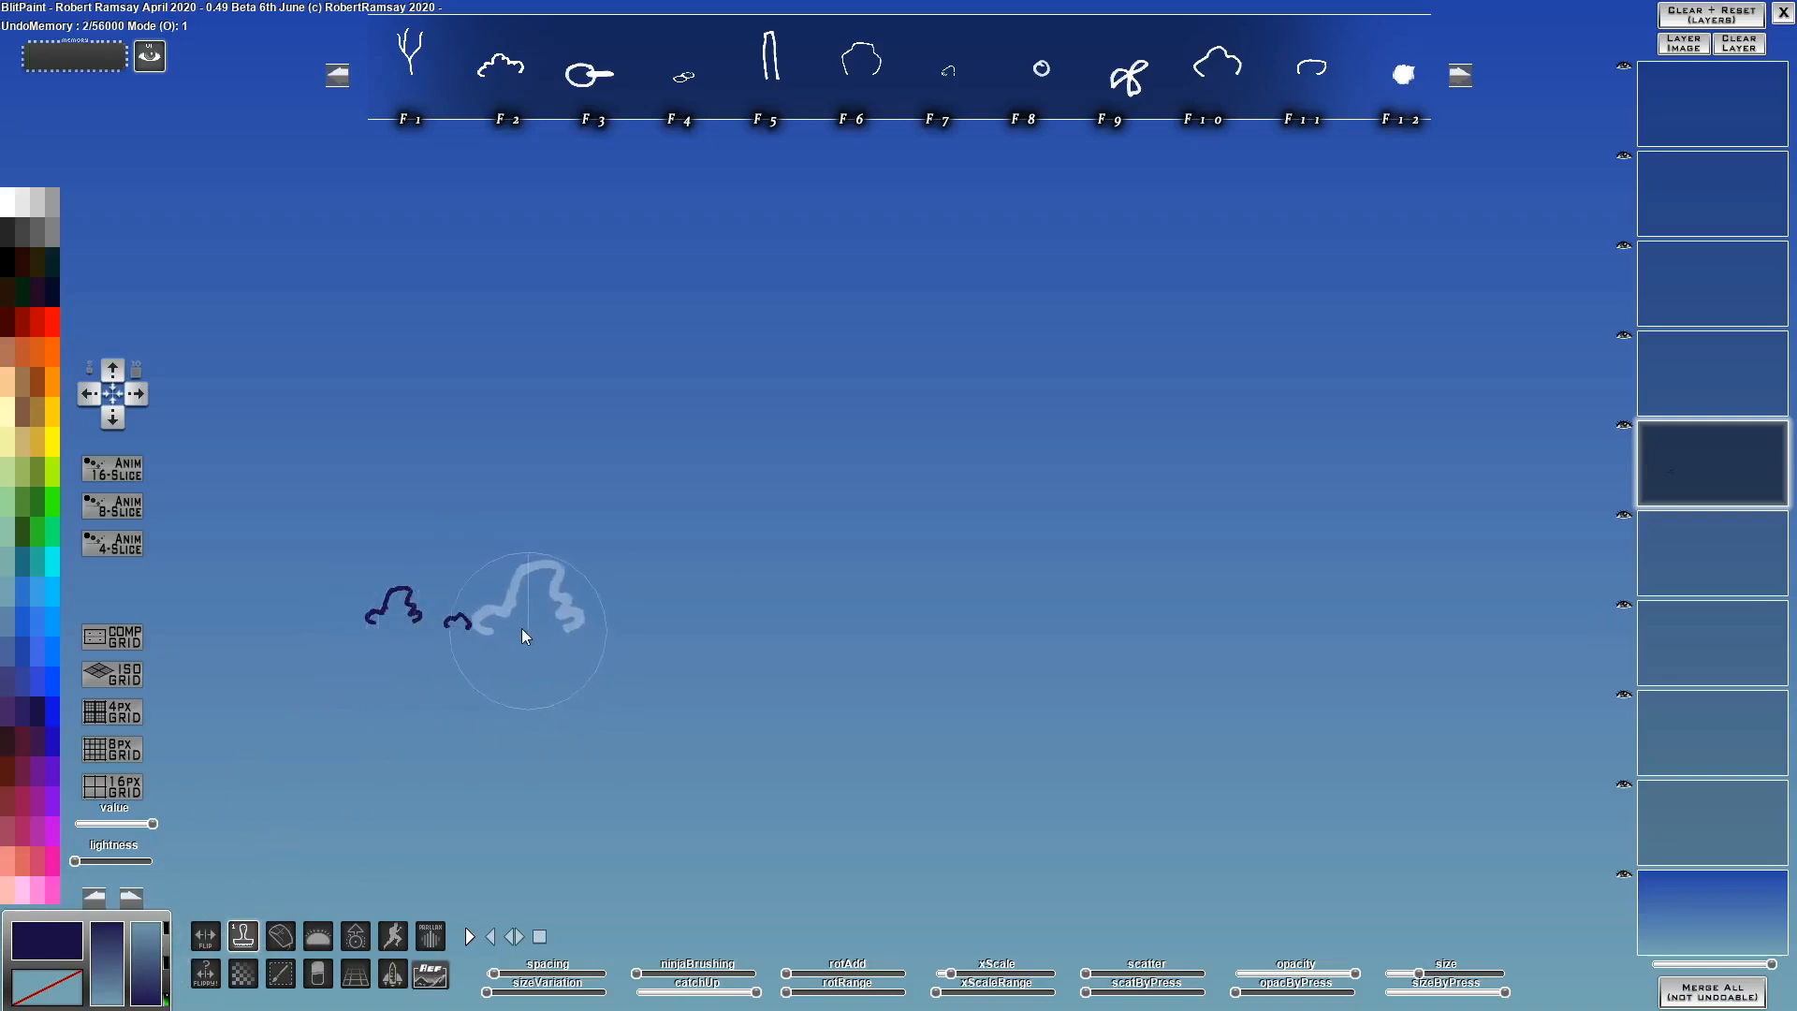
Stamp two rows of overlapping navy cloud outlines across the middle of the canvas with random flipping on
click(574, 634)
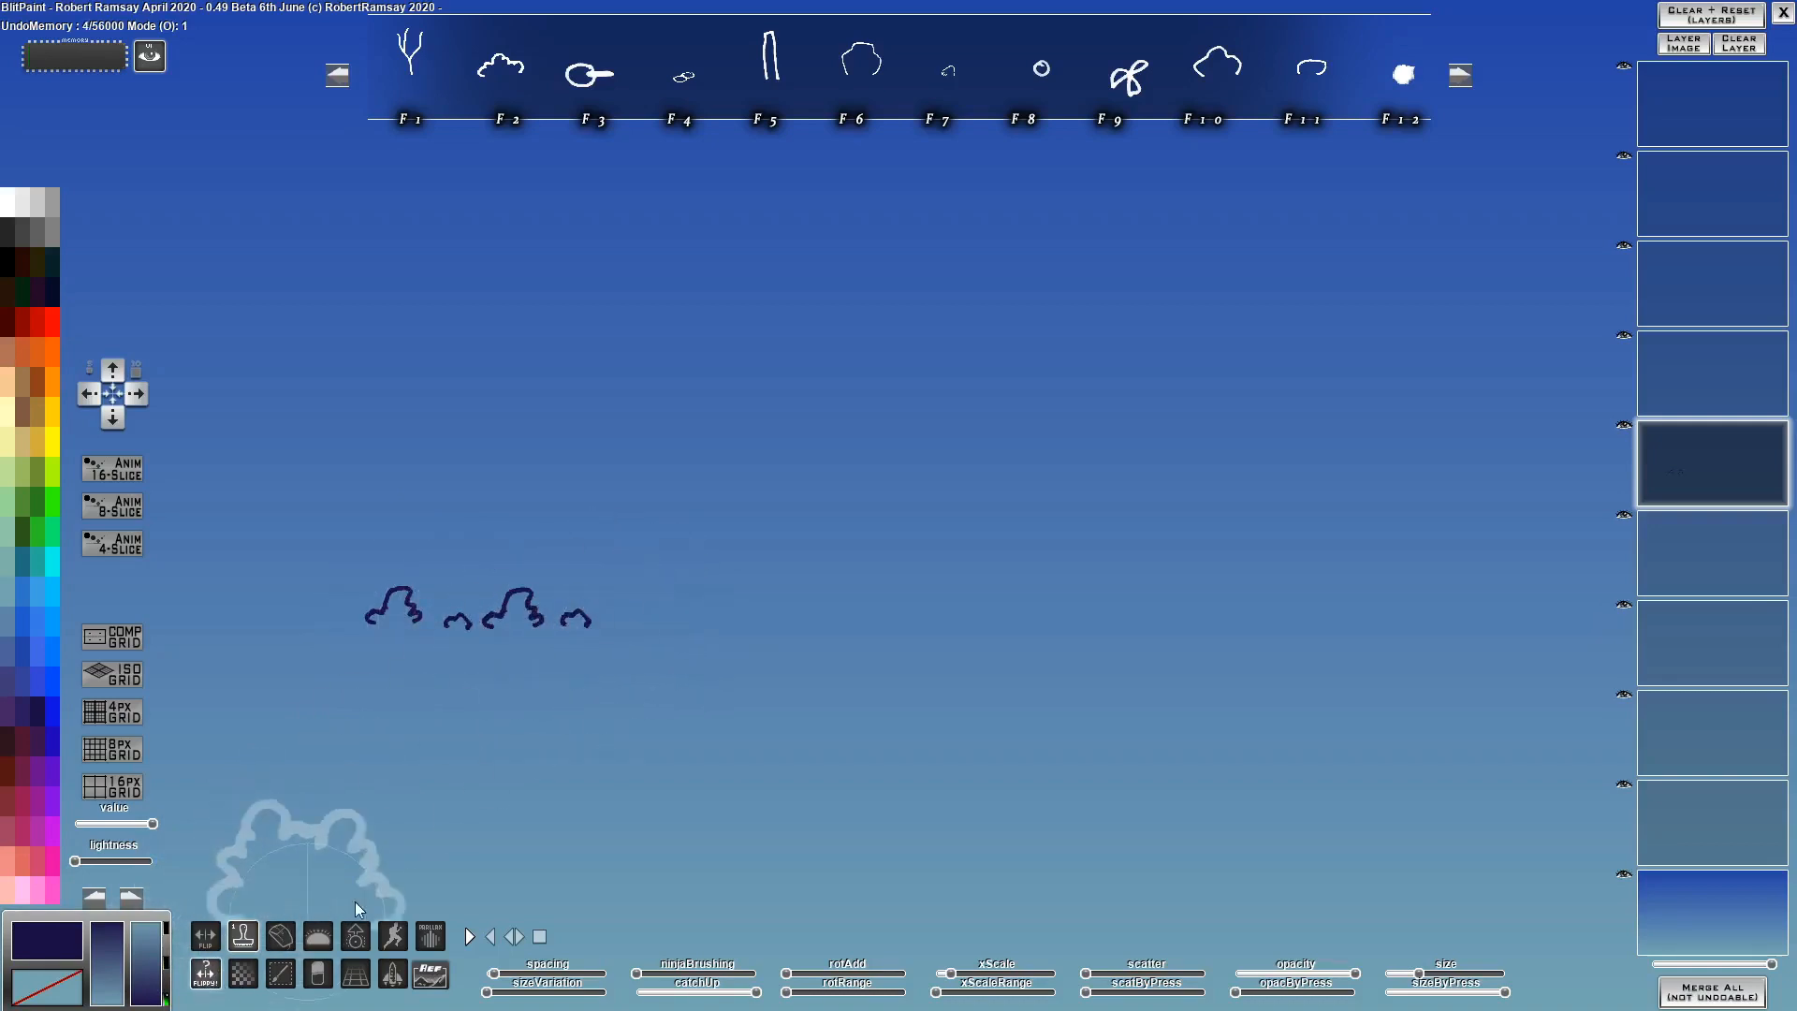
click(791, 636)
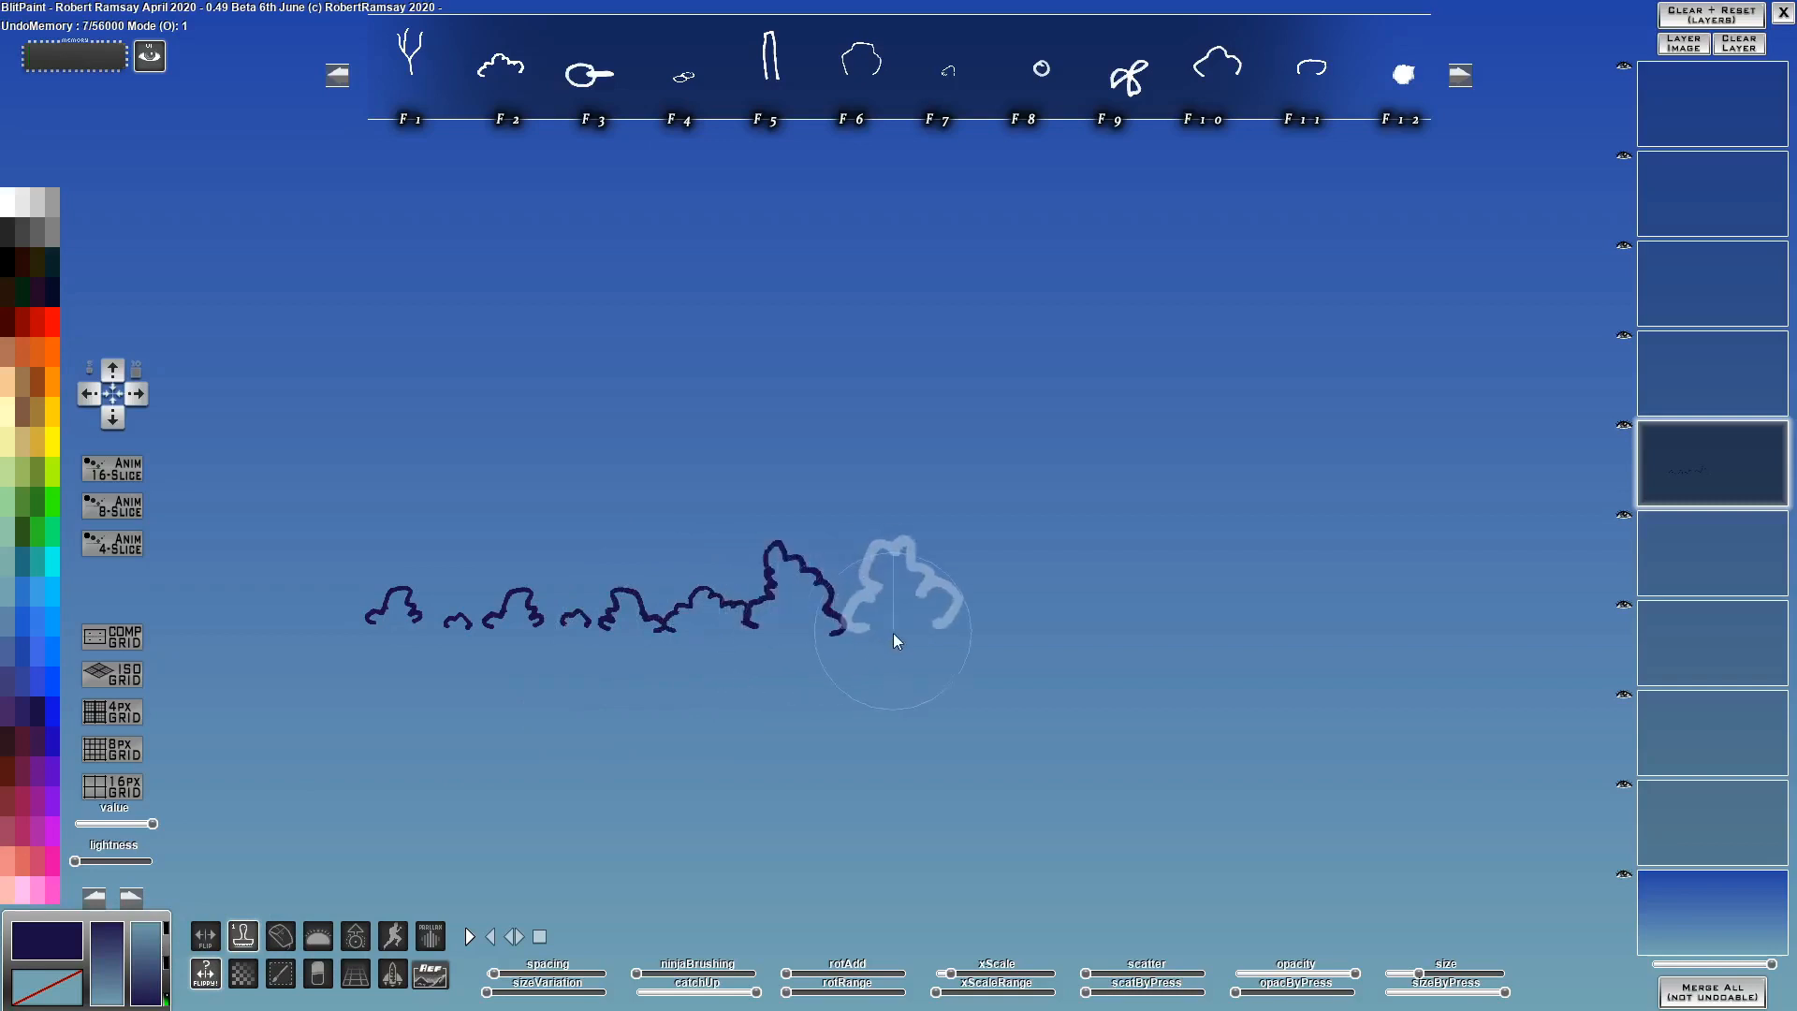
click(889, 641)
click(950, 645)
click(836, 671)
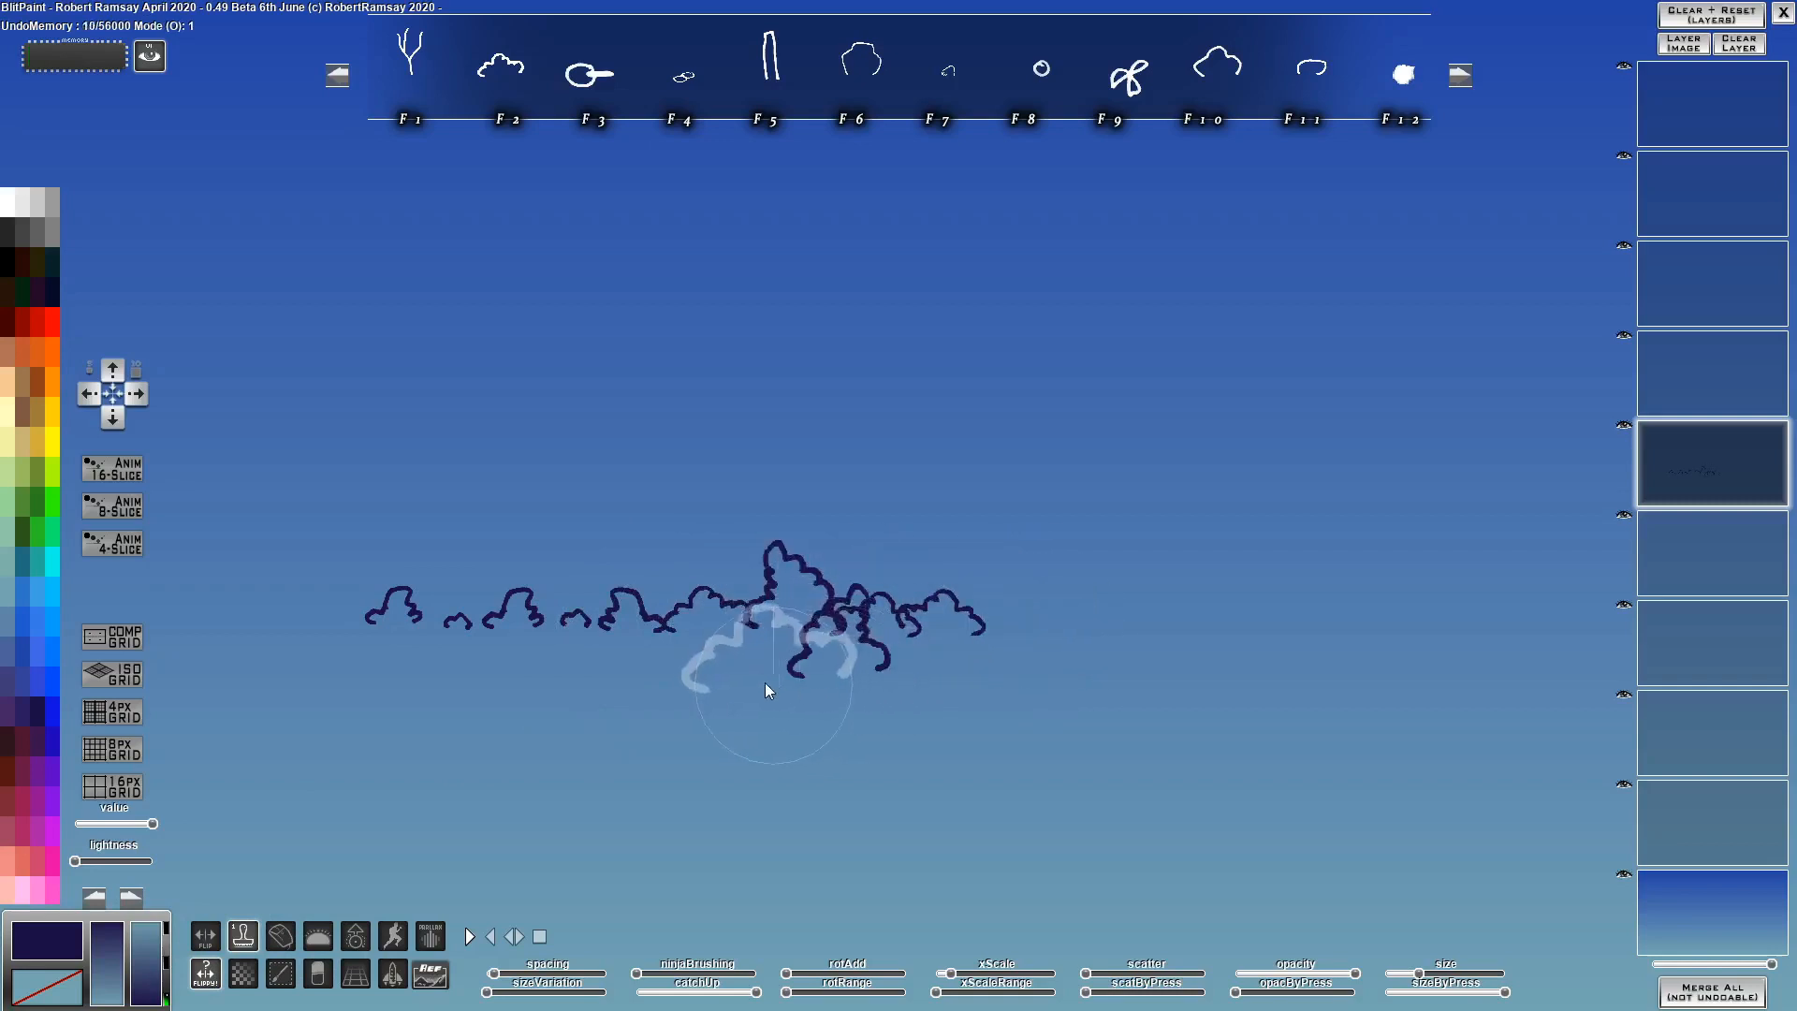
click(747, 685)
click(653, 696)
click(512, 702)
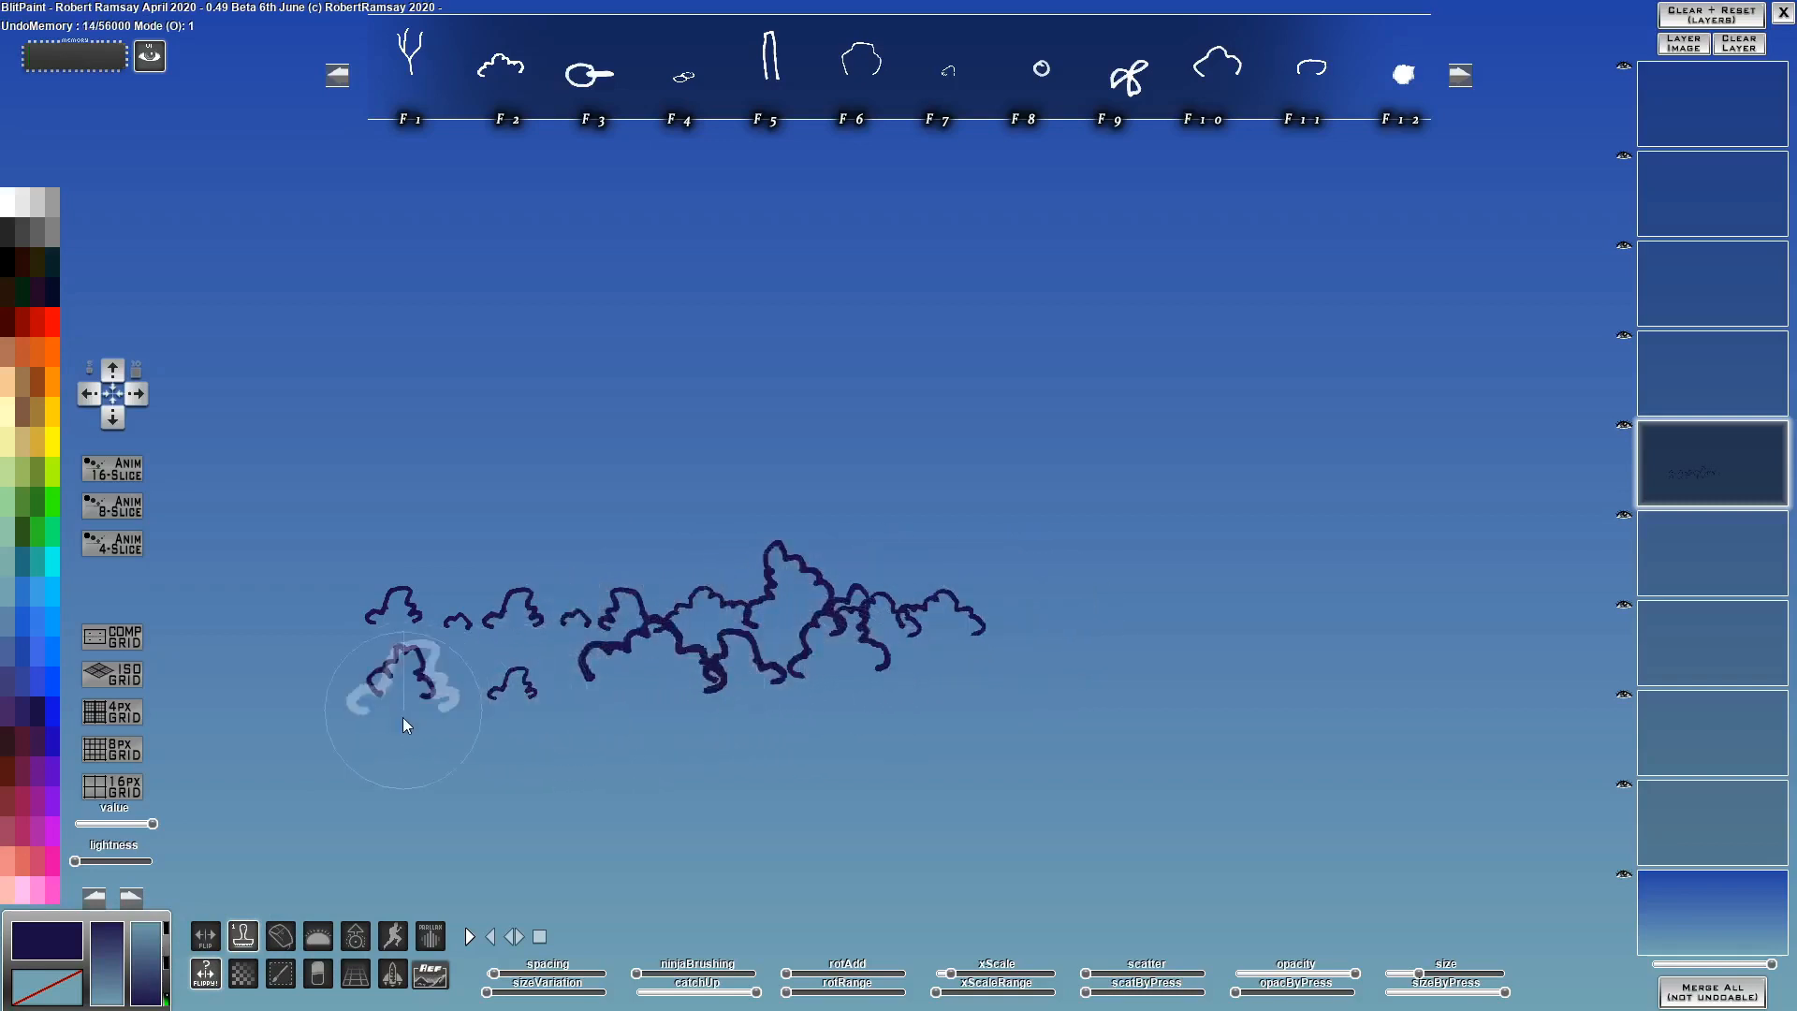
click(521, 693)
Select the three-petal outline brush (F9), try white stamps above the middle clouds, and undo them
click(1130, 75)
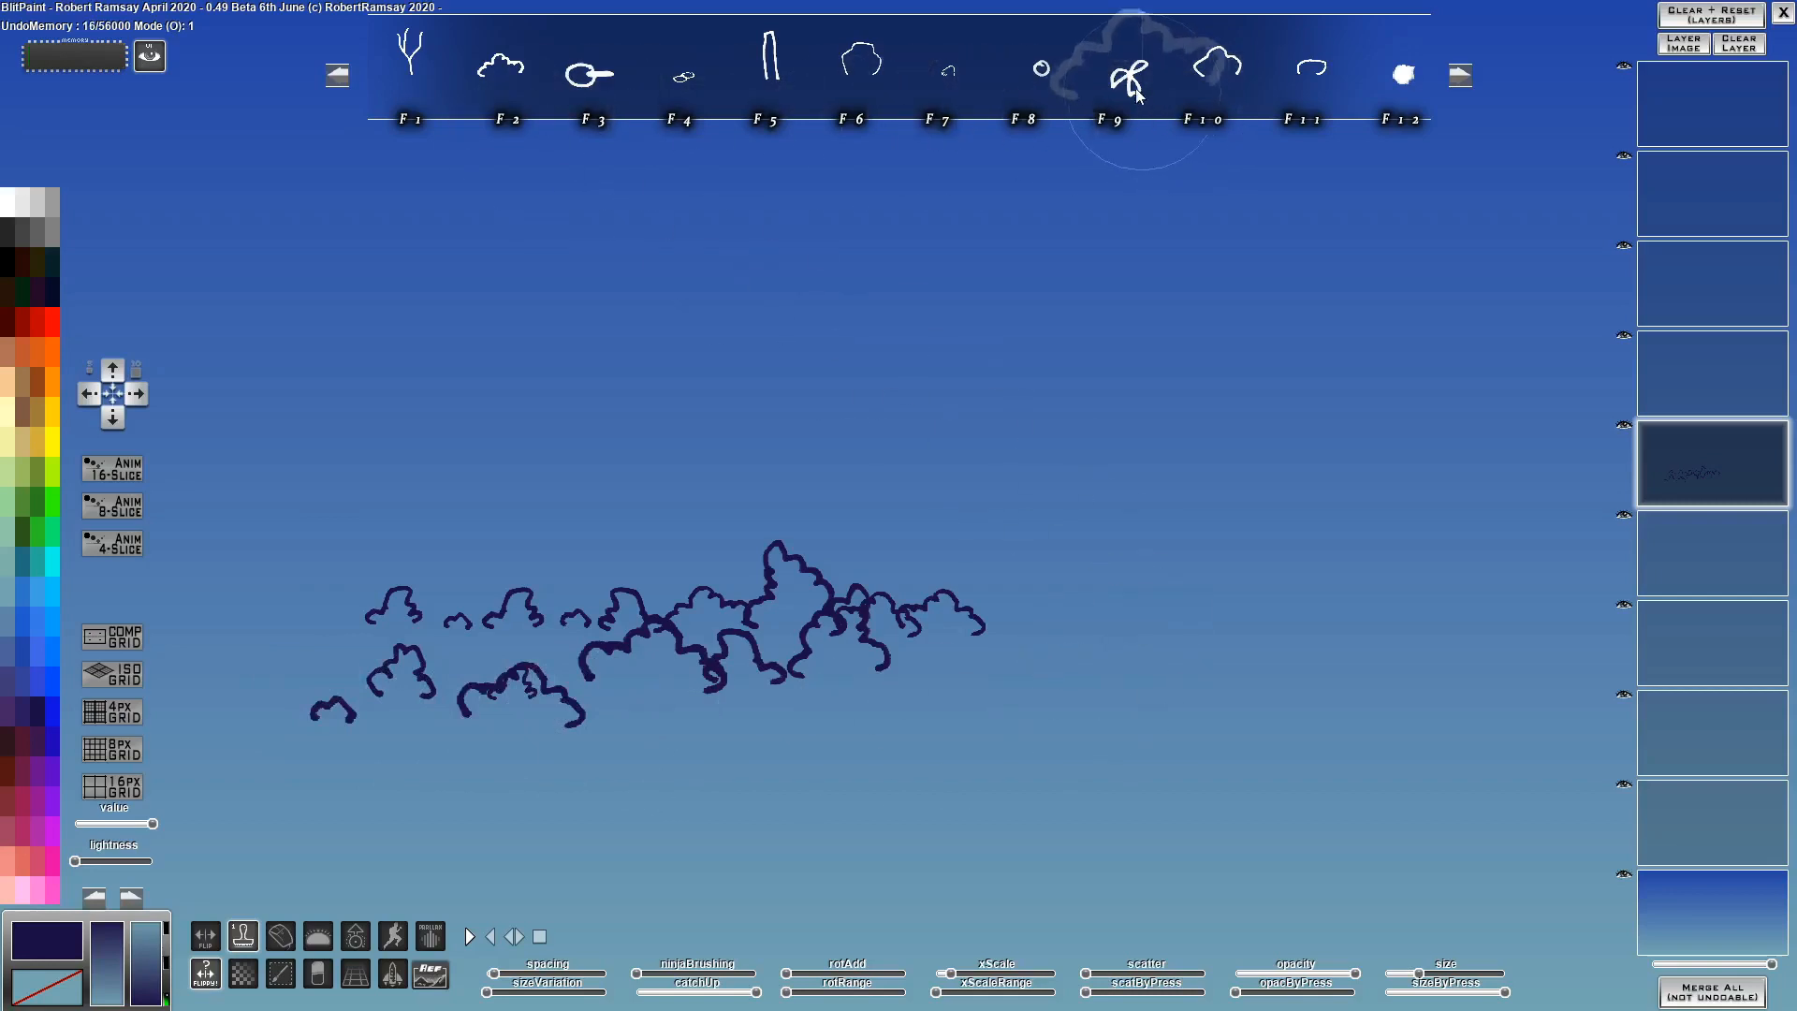
click(730, 576)
click(756, 587)
click(747, 629)
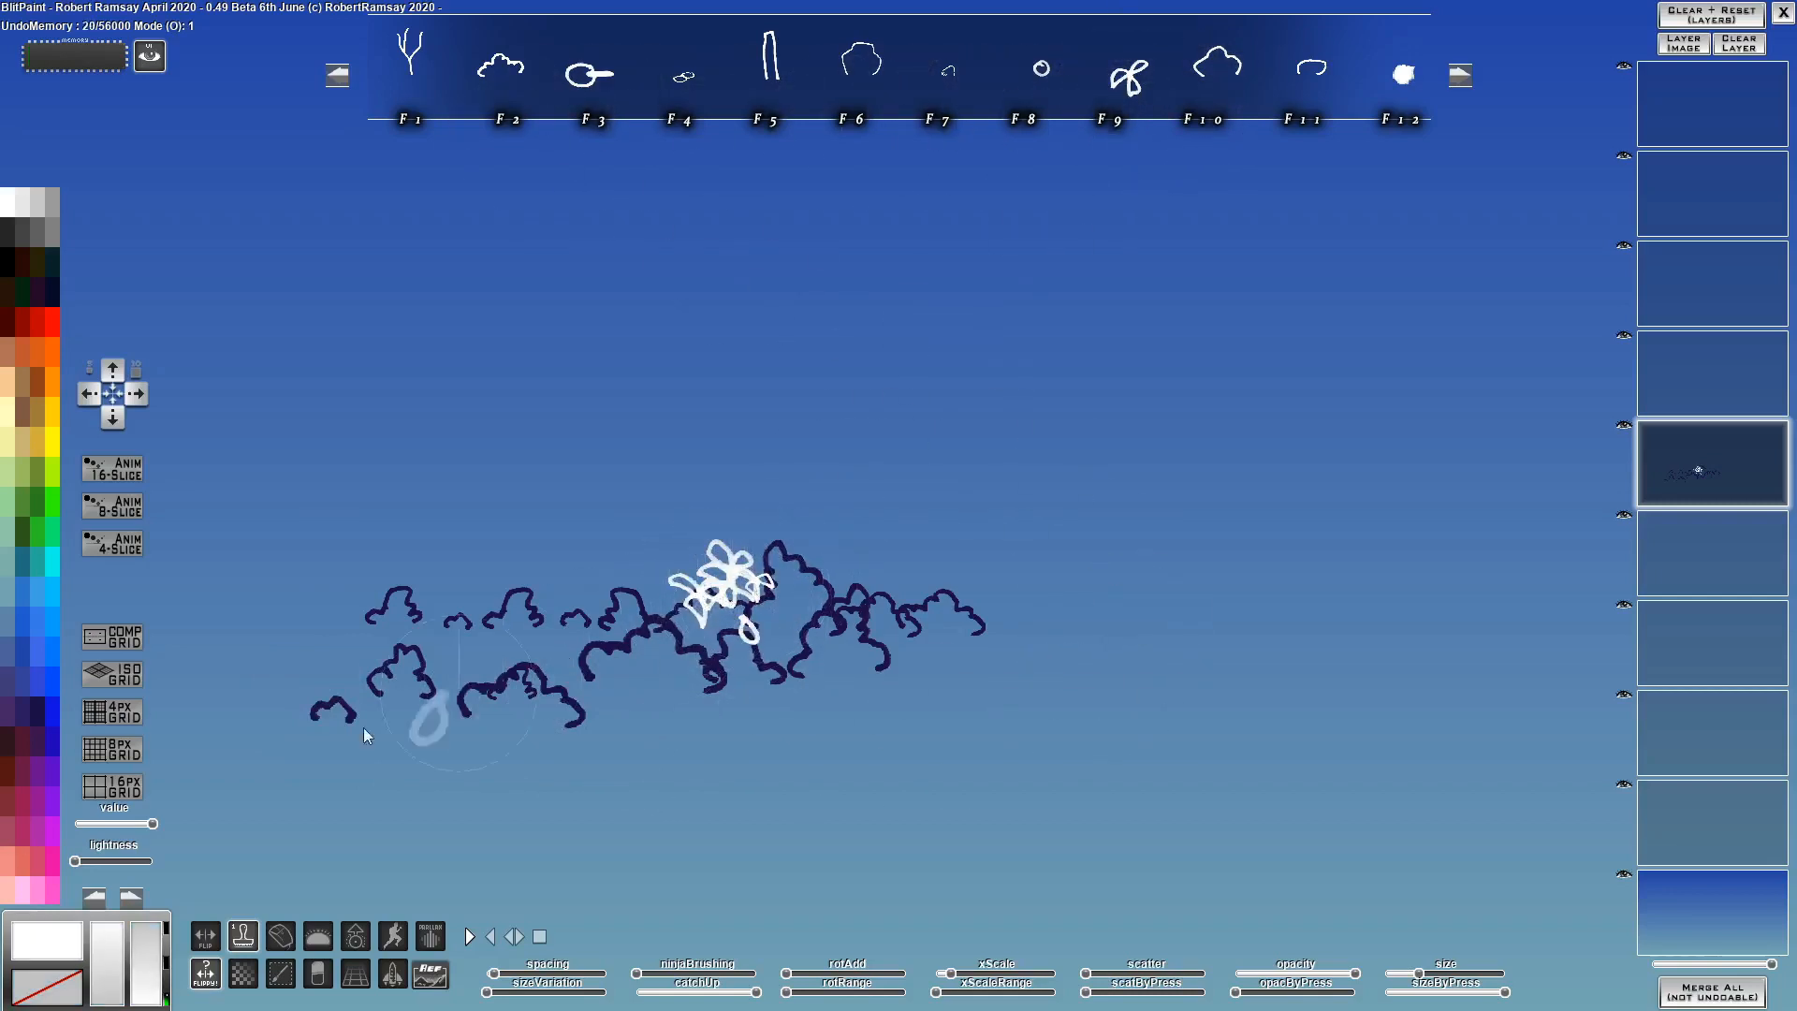
key(ctrl+z)
key(ctrl+z)
key(ctrl+z)
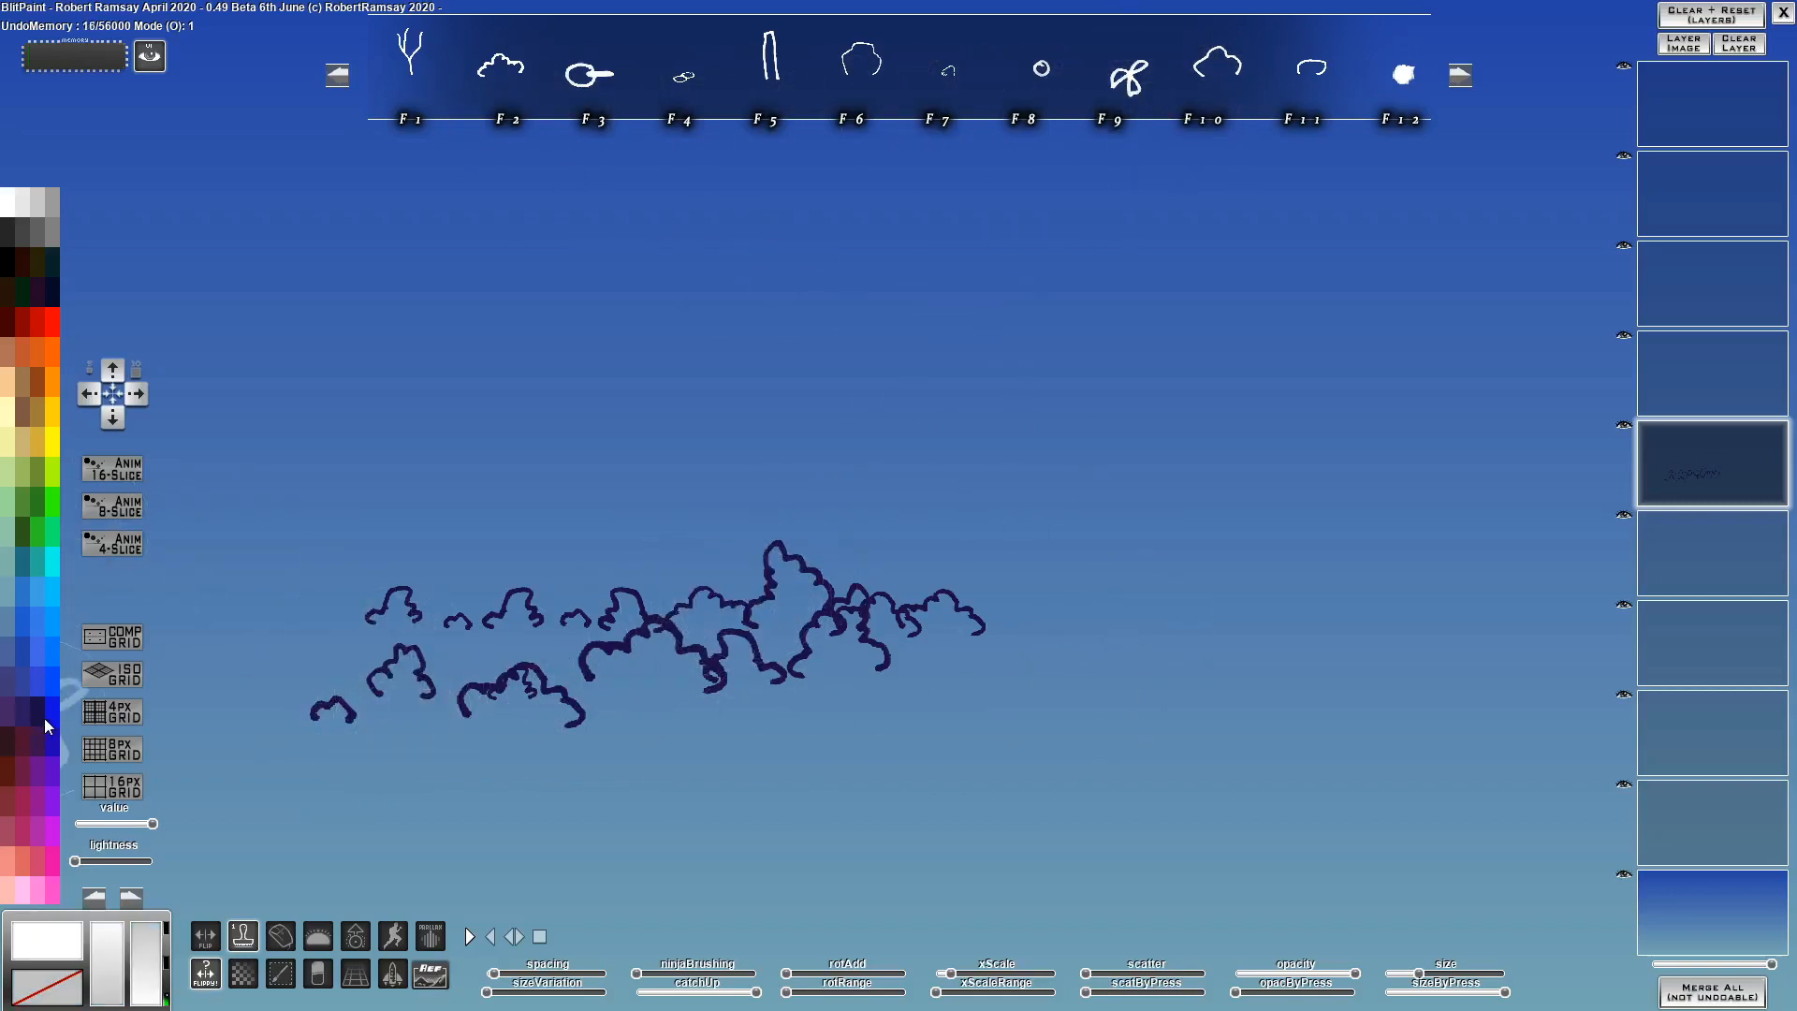
Stamp a small cluster of dark navy petals above the middle clouds with a reduced brush size
click(55, 719)
scroll(810, 578, down, 3)
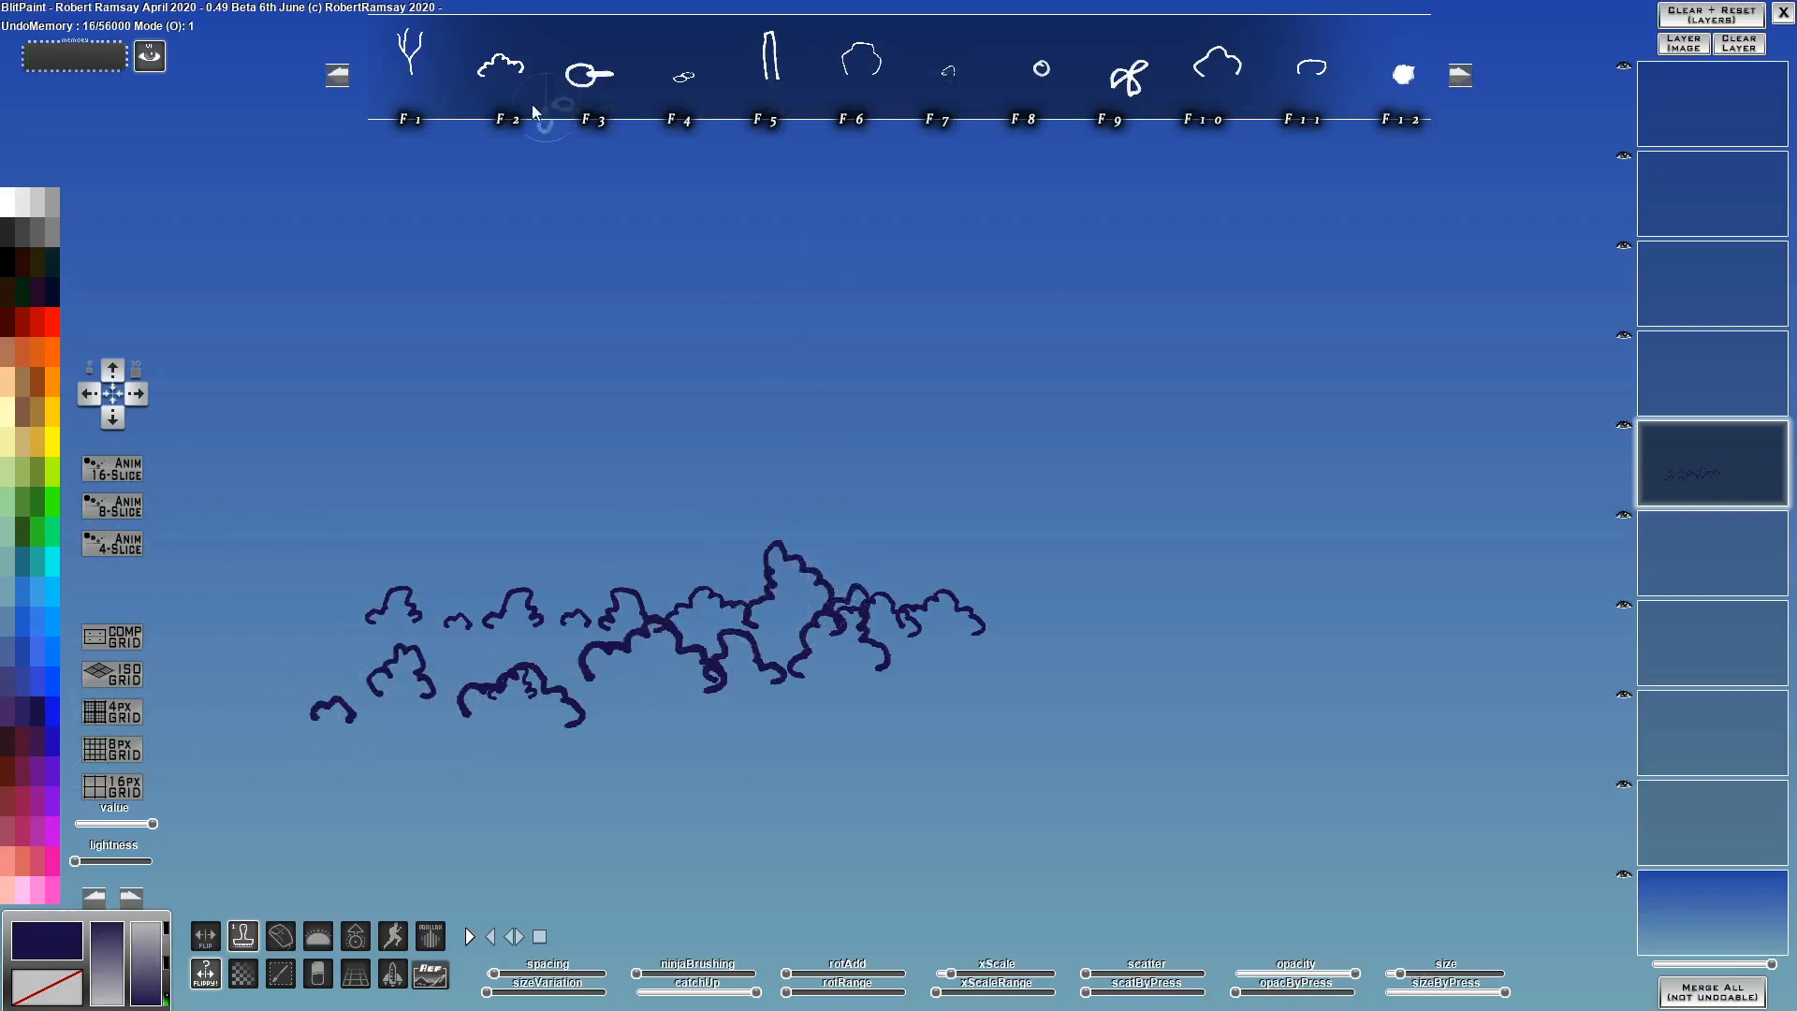
click(733, 576)
click(731, 574)
click(758, 590)
click(715, 601)
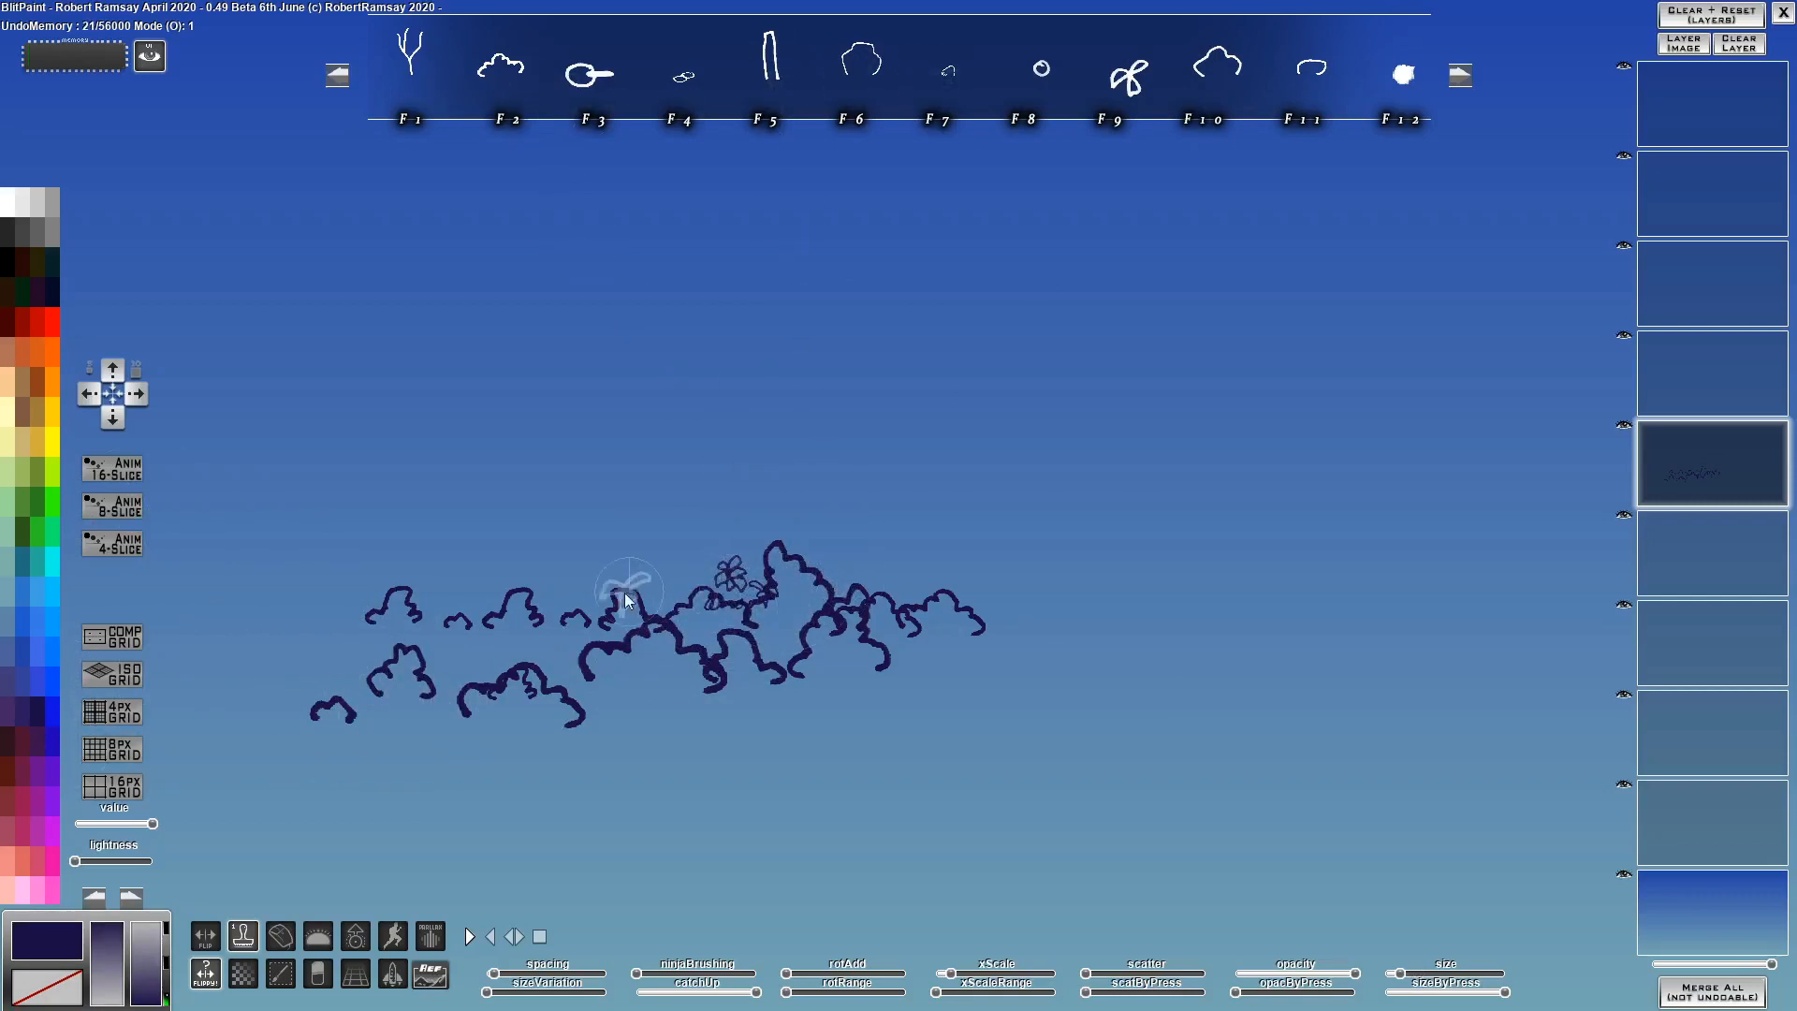
Stamp more dark navy petal clusters along the tops of the clouds left of the middle
click(597, 587)
click(595, 590)
click(598, 612)
click(580, 604)
click(549, 597)
click(567, 585)
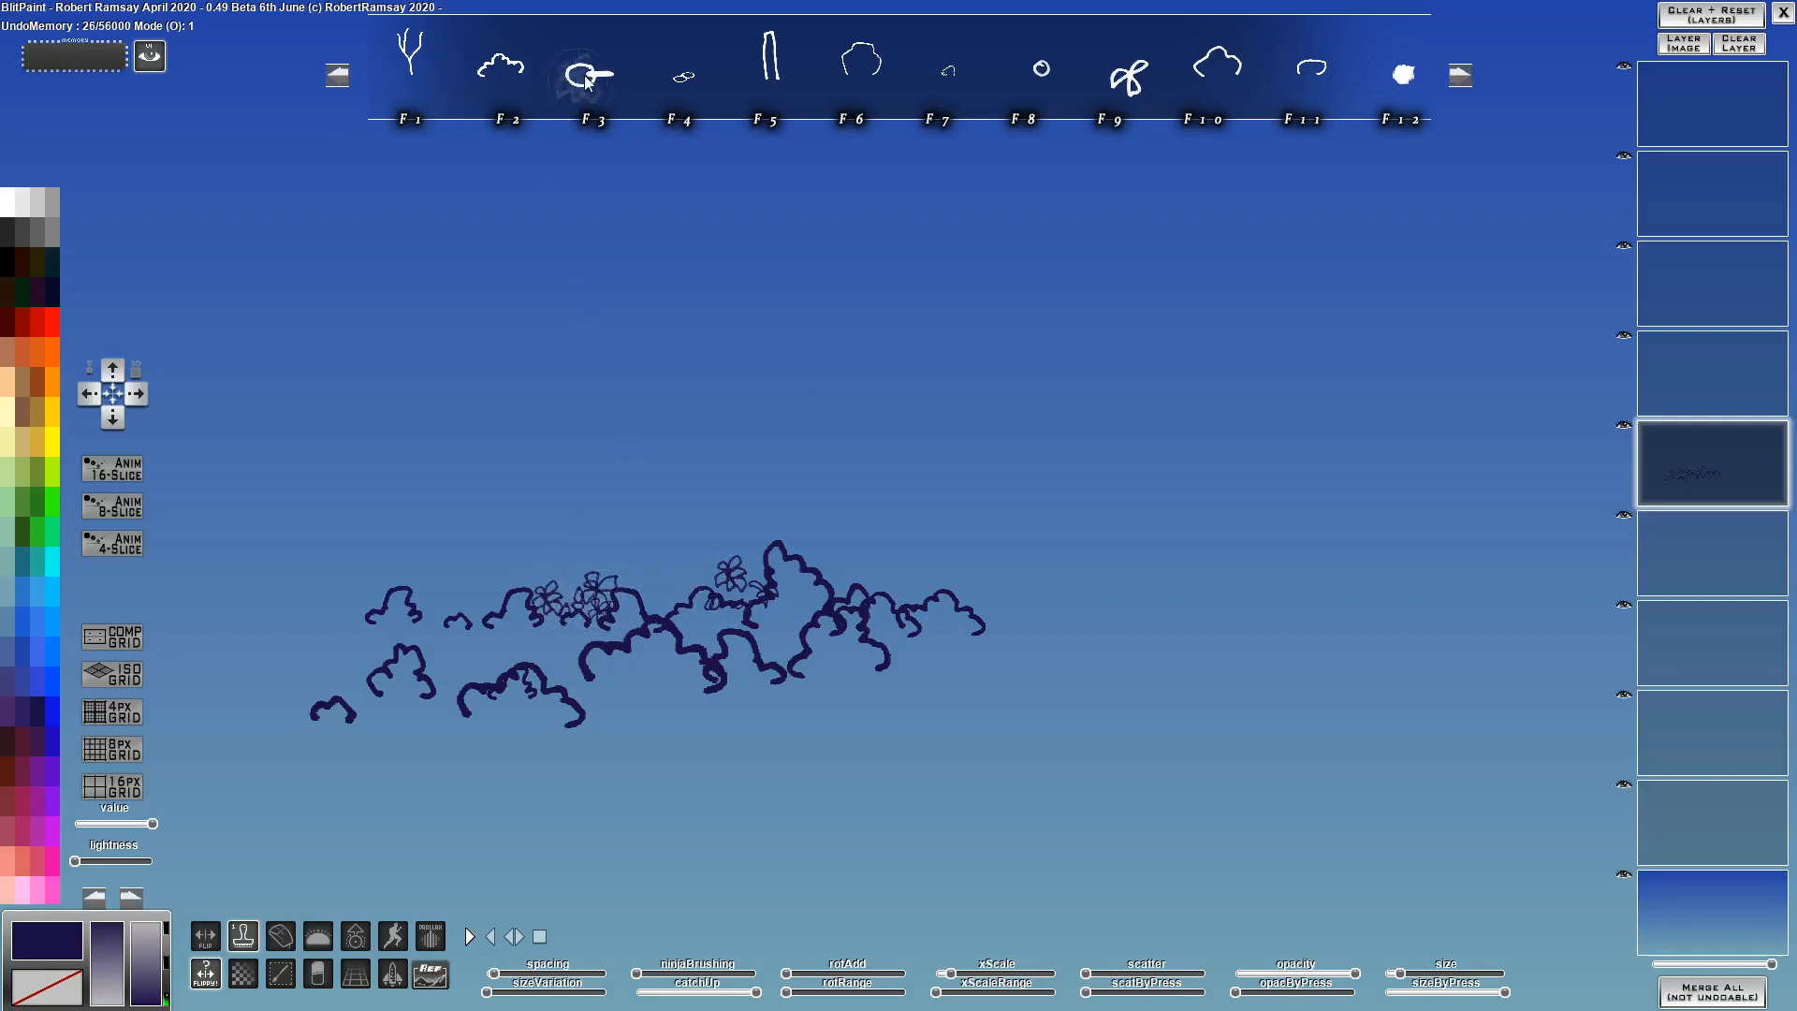
Select the pebble outline brush (F4) and stamp dark navy pebbles scattered below the clouds
click(692, 91)
click(665, 733)
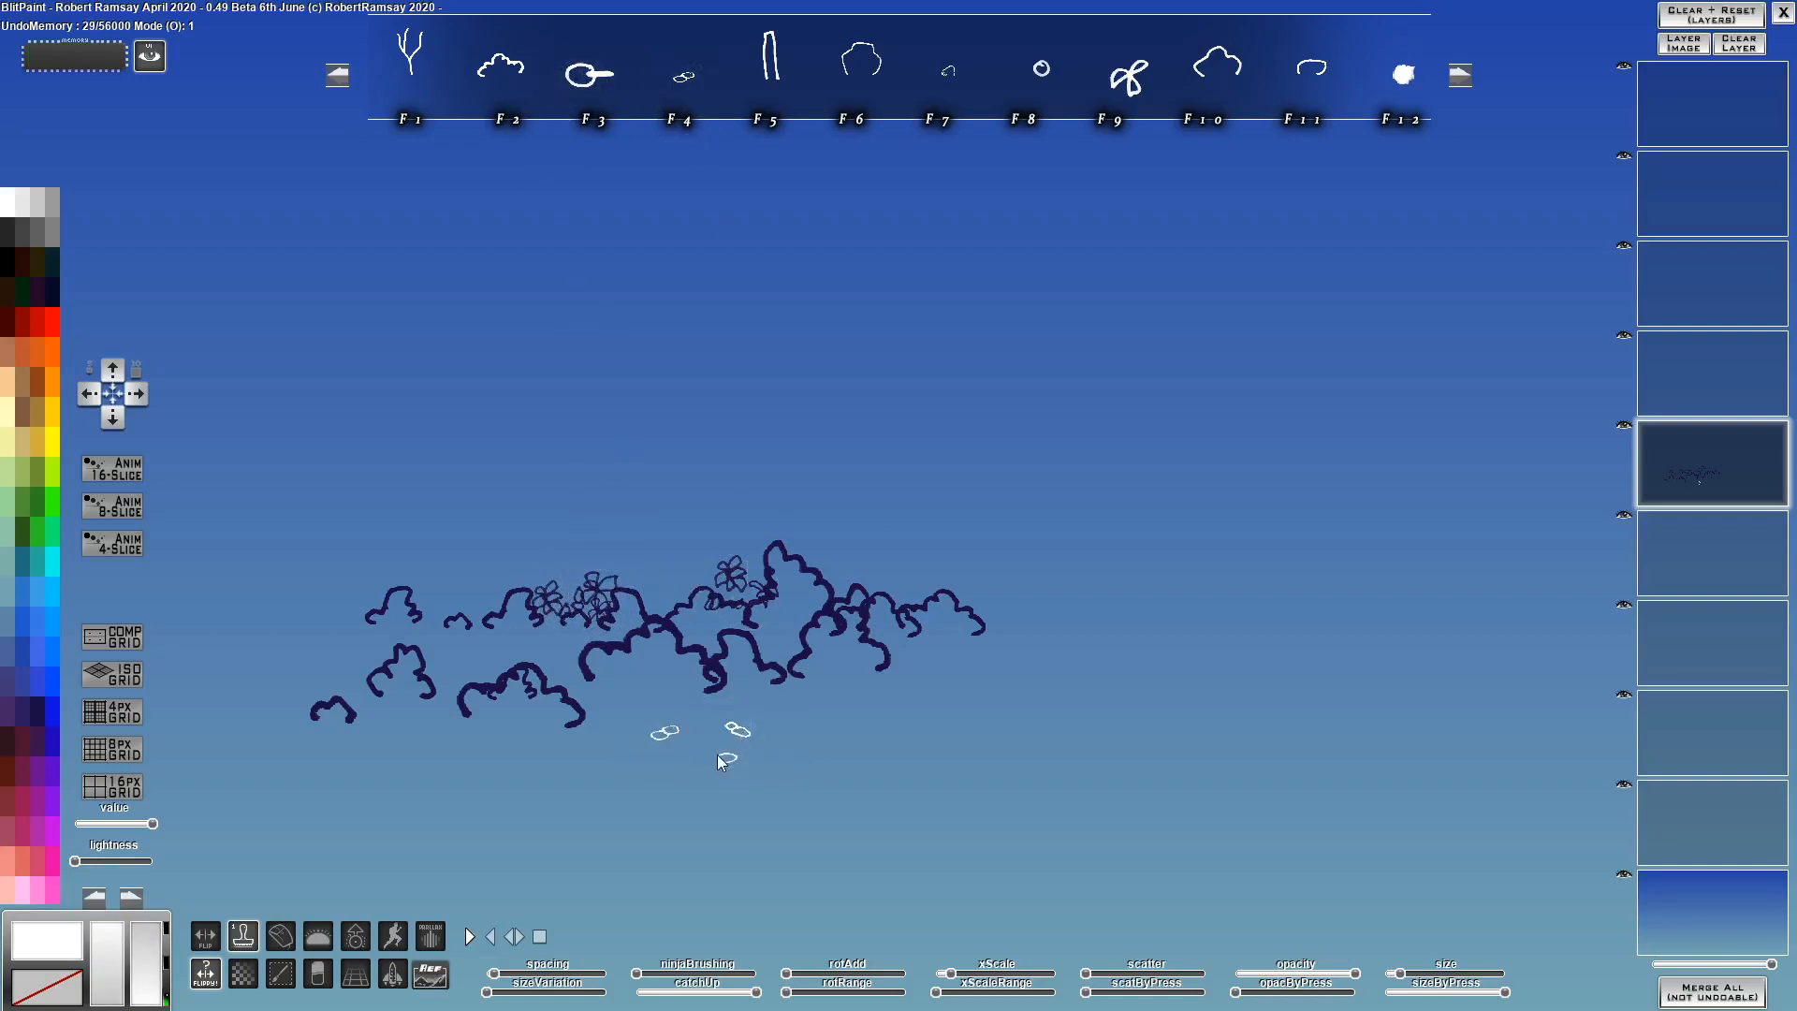
right_click(491, 695)
click(657, 733)
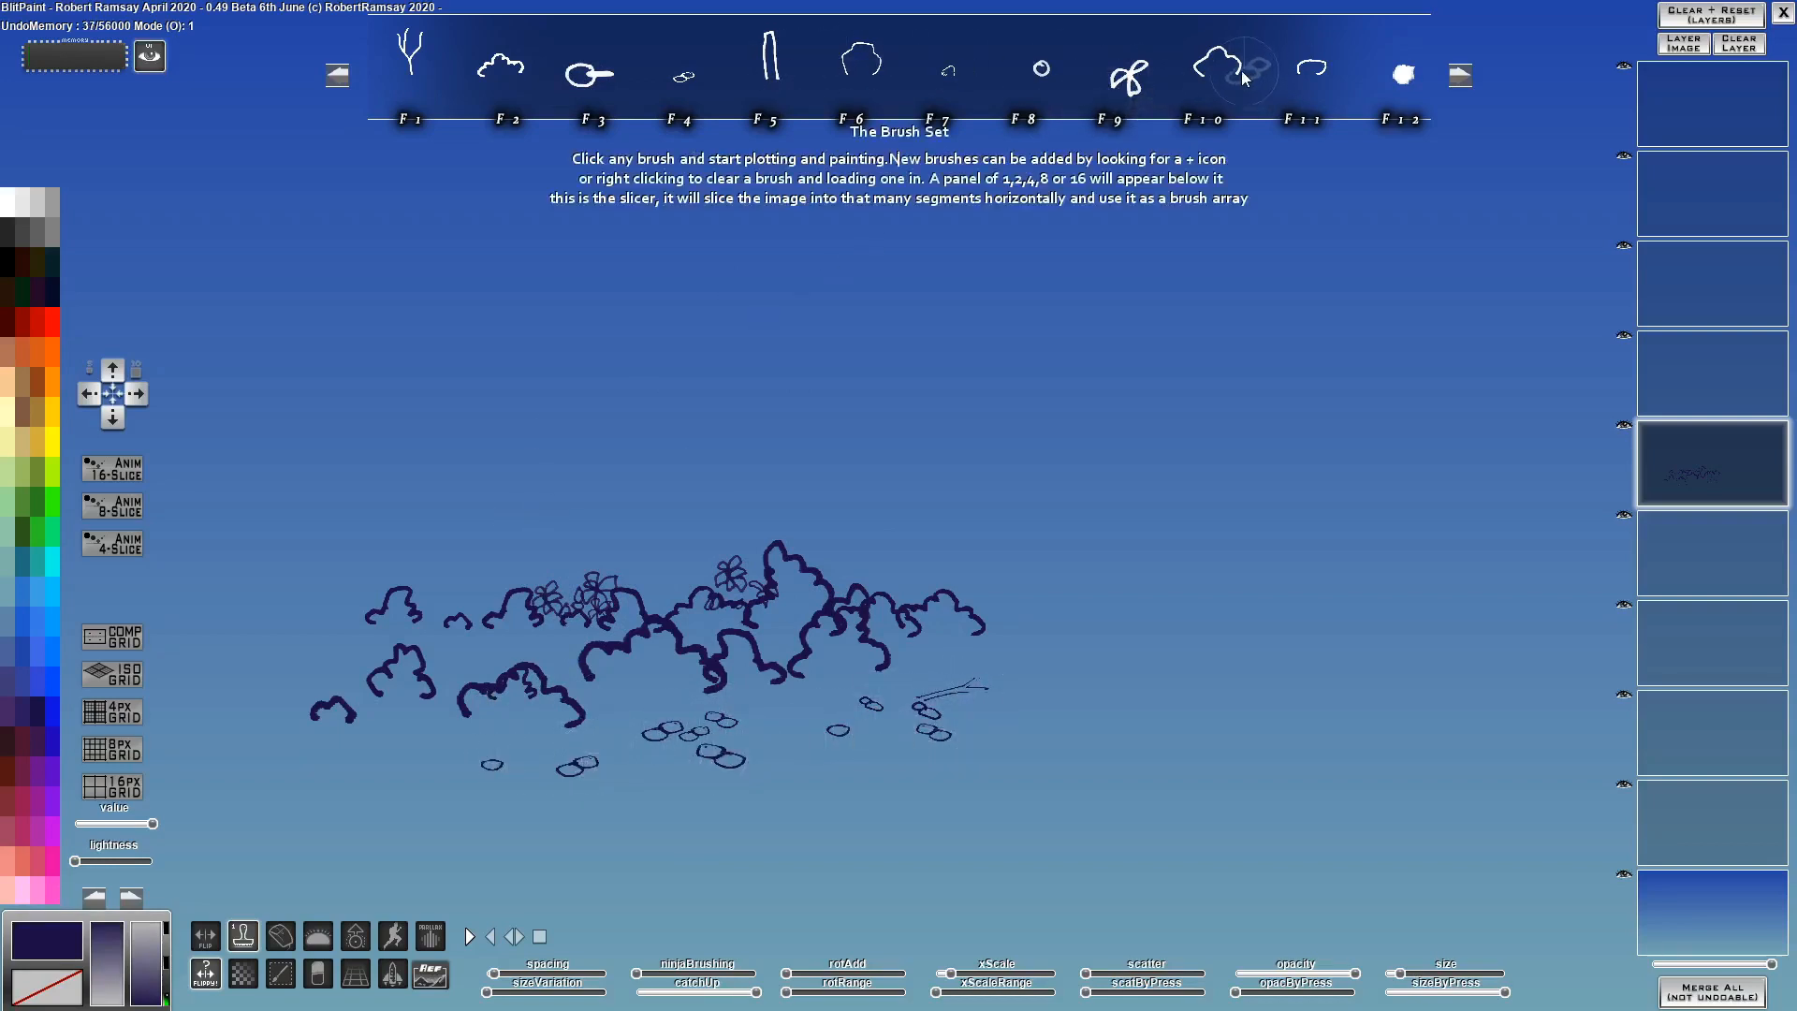
Using the circle outline brush (F8), raise scatter and size variation, leave stamp mode, and paint a dense round navy foliage clump above the right-hand clouds
click(1014, 94)
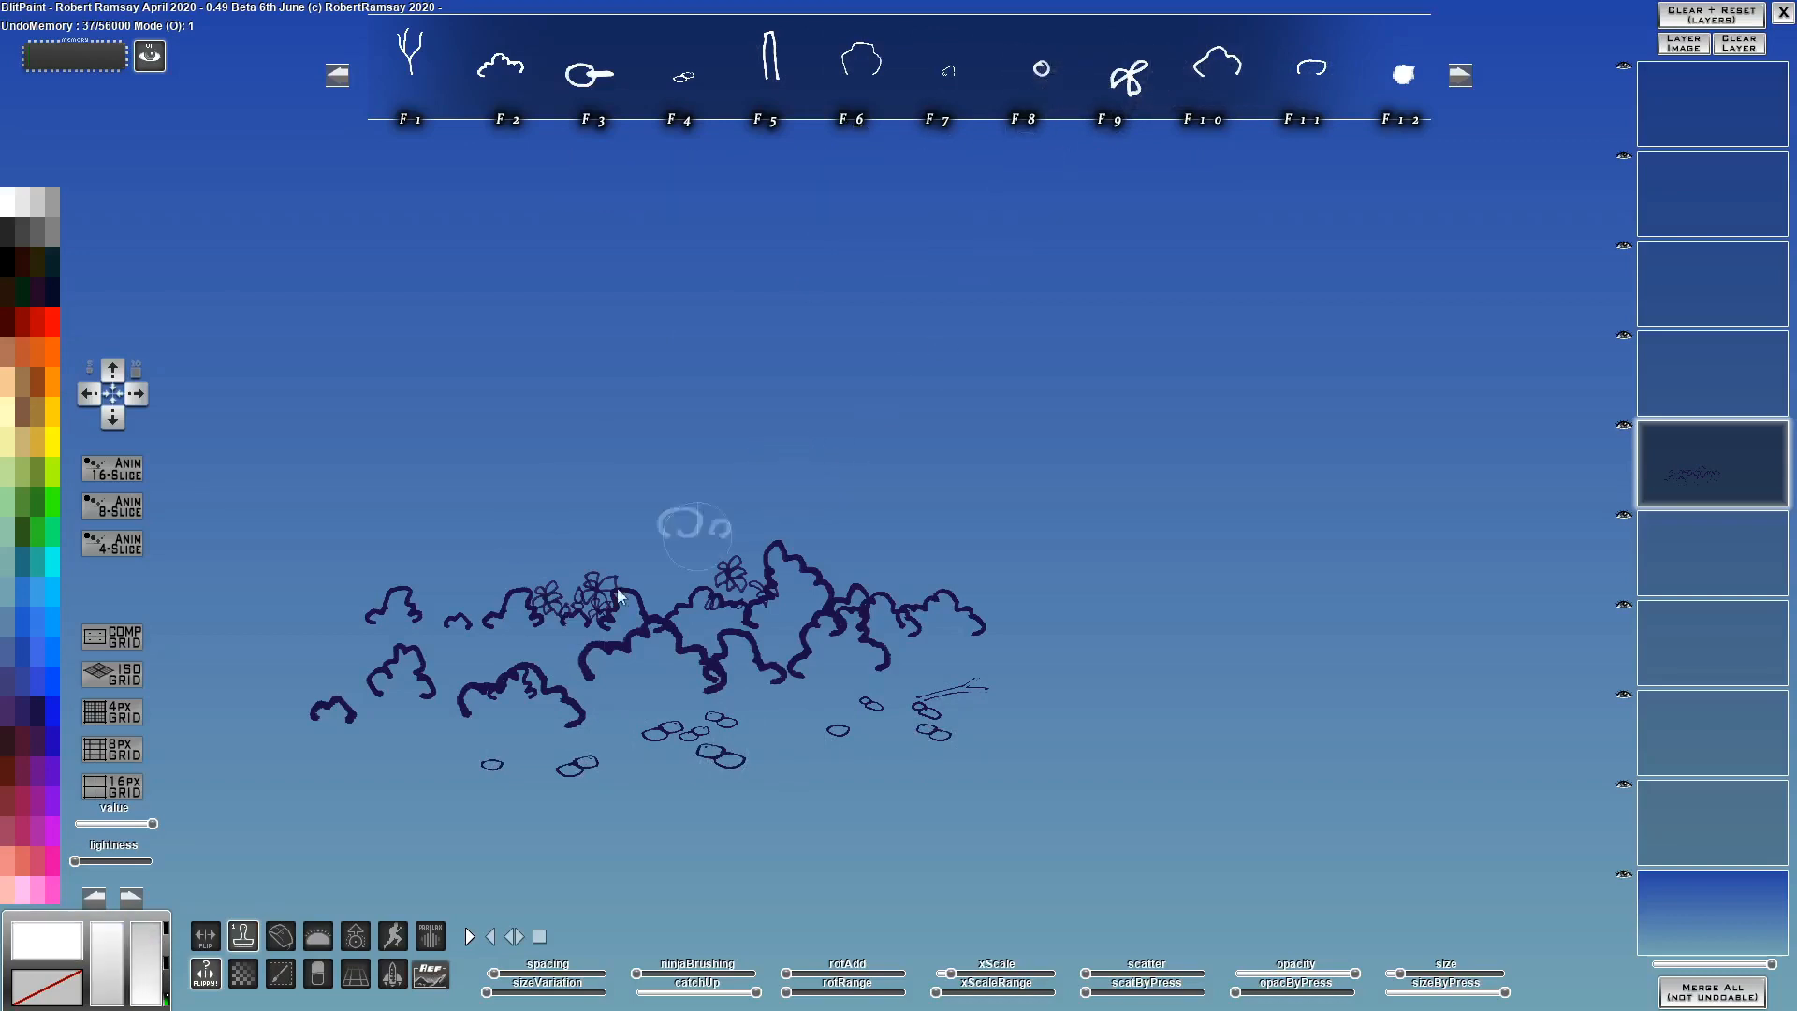
drag(1086, 974, 1144, 974)
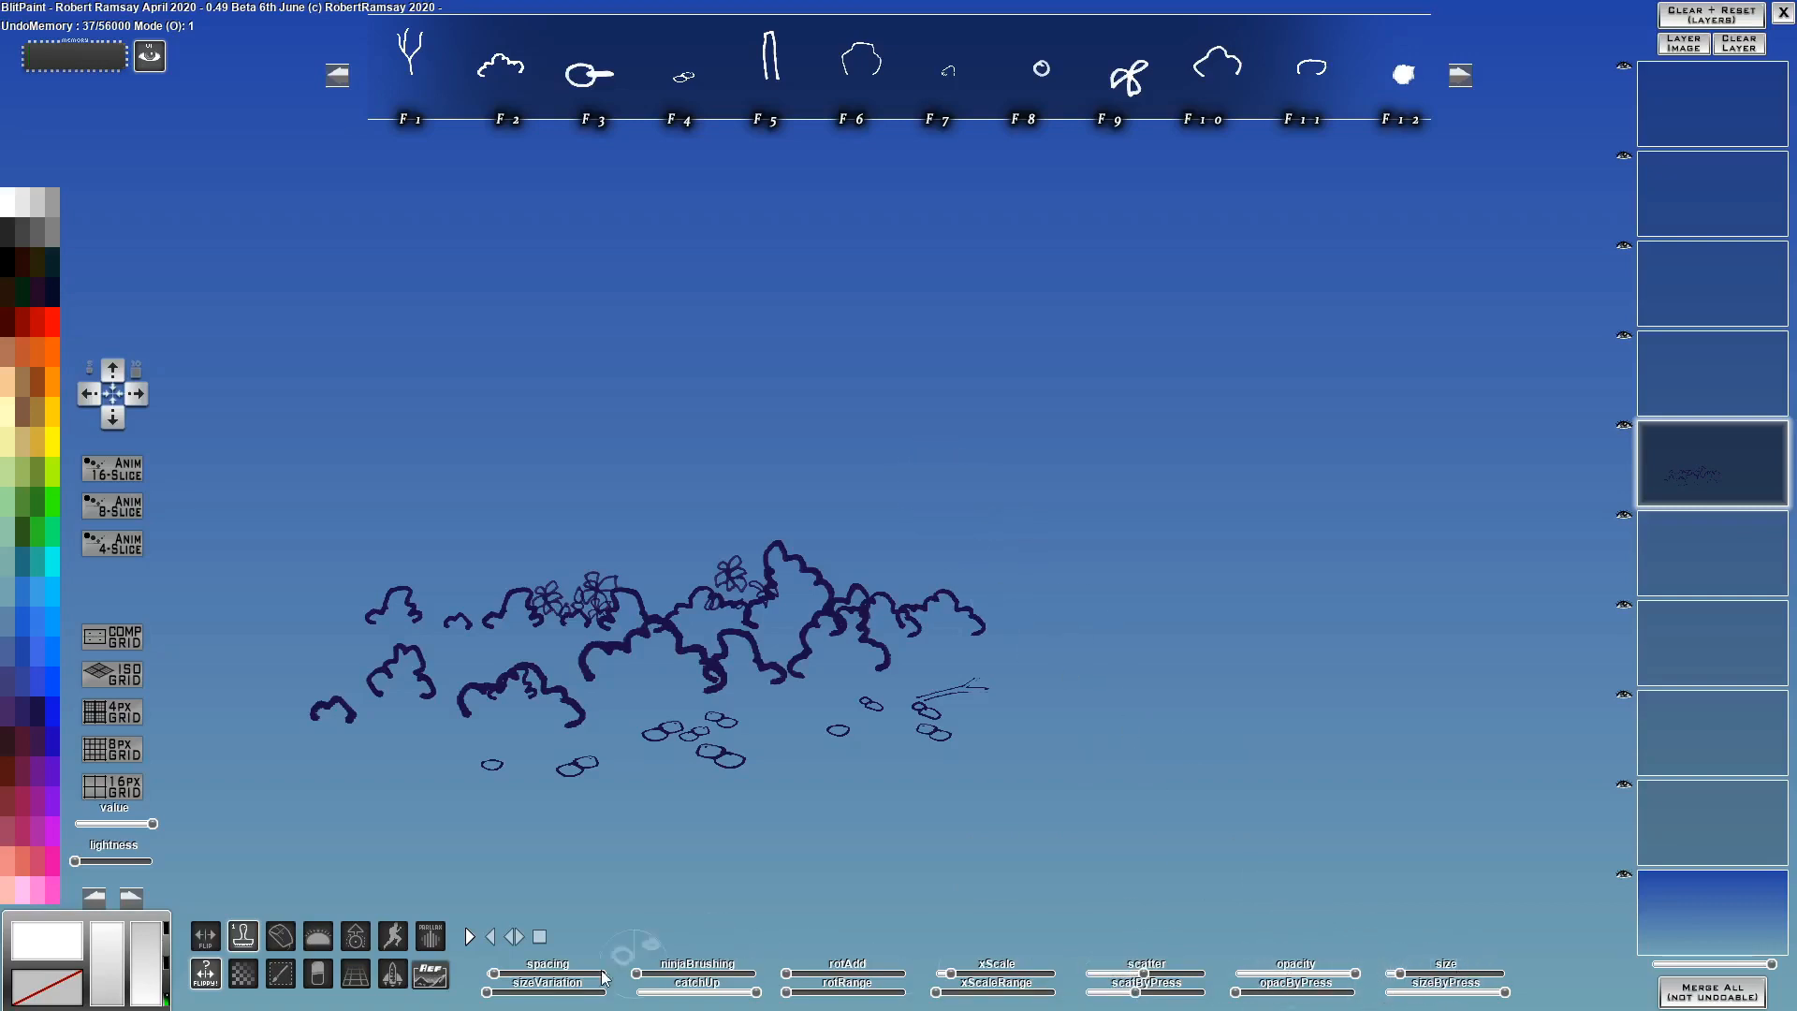
drag(487, 992, 519, 992)
scroll(979, 511, down, 2)
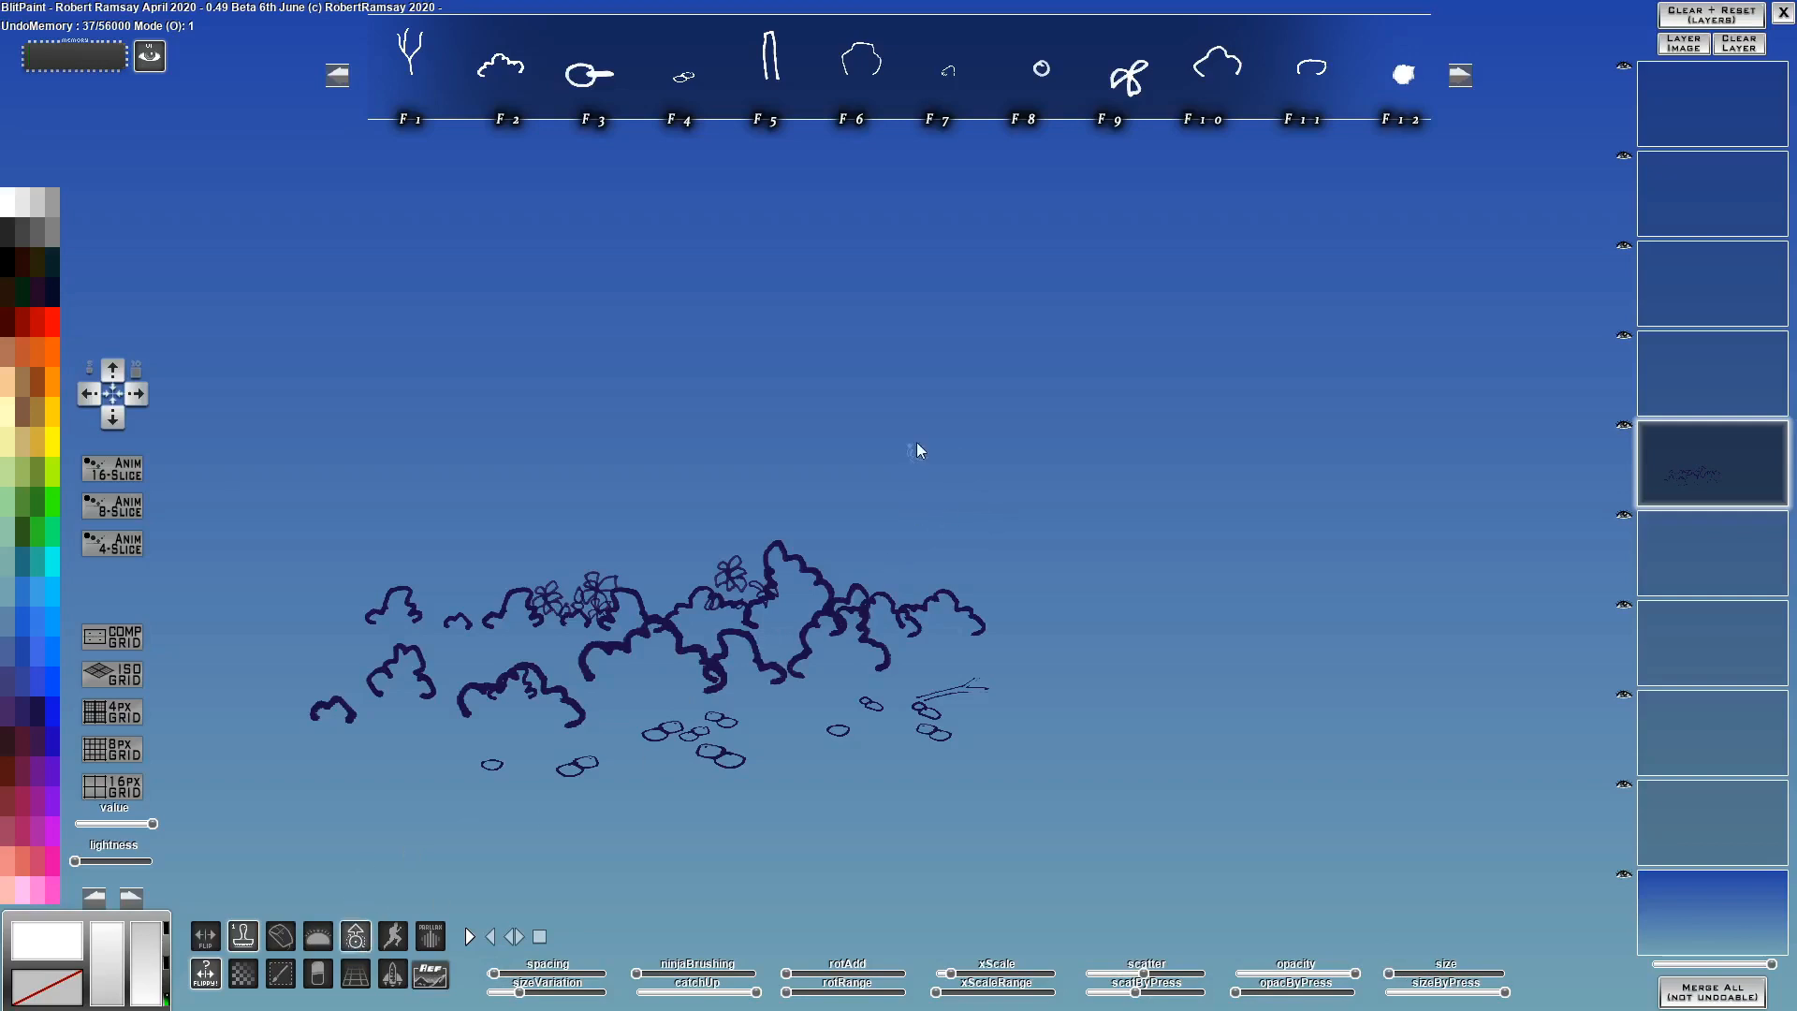
click(249, 939)
click(38, 713)
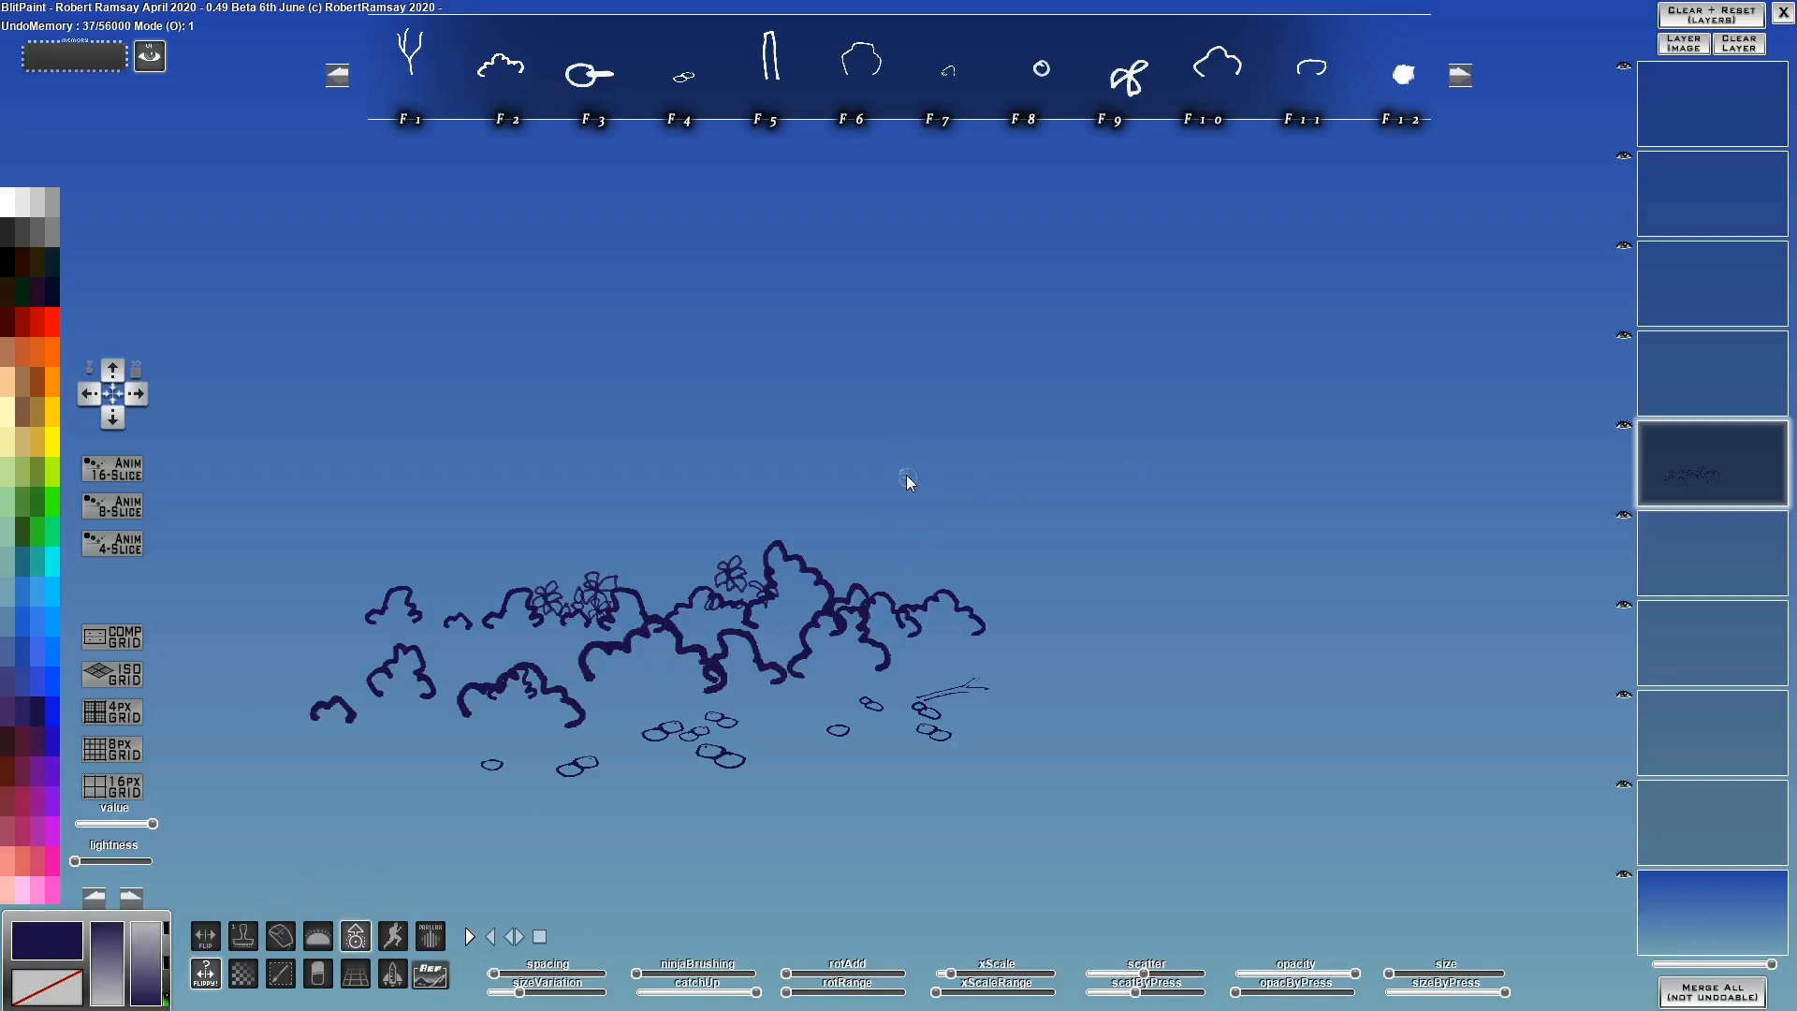
mouse_move(893, 470)
mouse_down()
mouse_move(863, 435)
mouse_move(896, 519)
mouse_move(922, 449)
mouse_move(874, 450)
mouse_move(857, 467)
mouse_move(882, 479)
mouse_move(866, 449)
mouse_move(856, 461)
mouse_move(901, 506)
mouse_move(832, 500)
mouse_move(894, 466)
mouse_move(839, 436)
mouse_move(828, 476)
mouse_move(767, 451)
mouse_move(769, 511)
mouse_move(909, 503)
mouse_move(951, 440)
mouse_move(897, 413)
mouse_up()
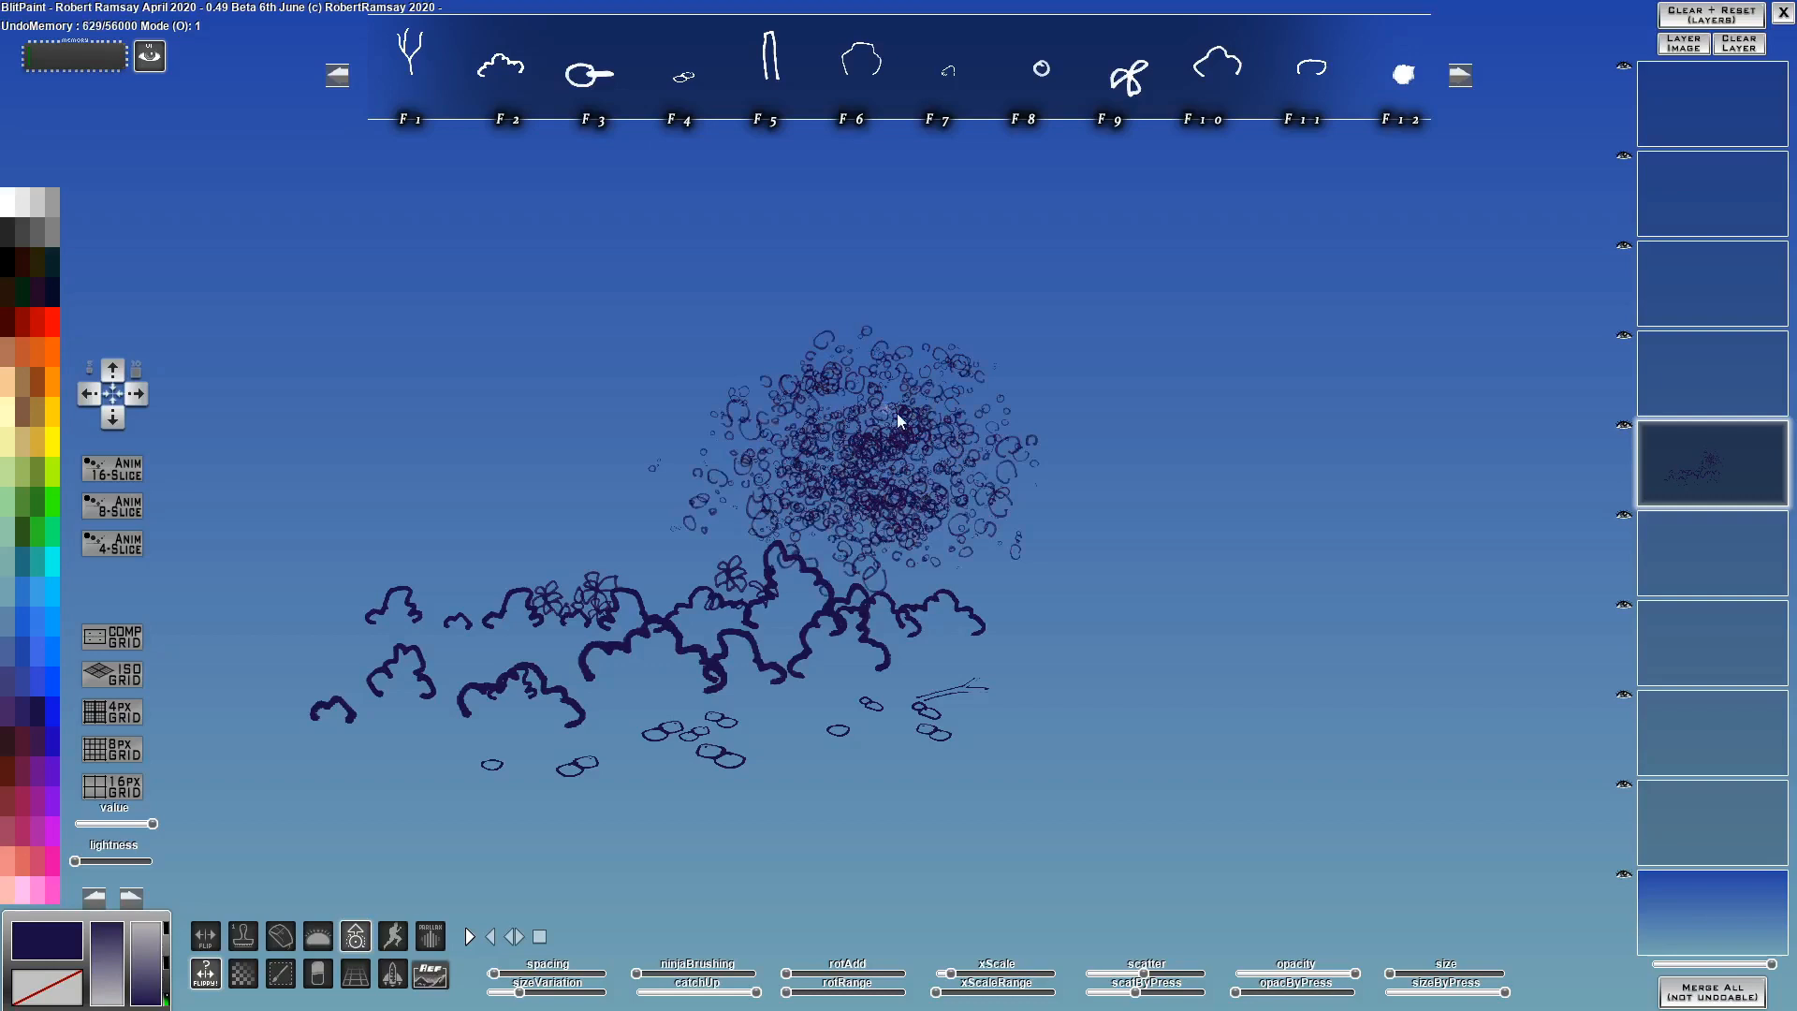
Thicken the foliage clump with the three-petal brush (F9), using less scatter and no size variation
click(1146, 87)
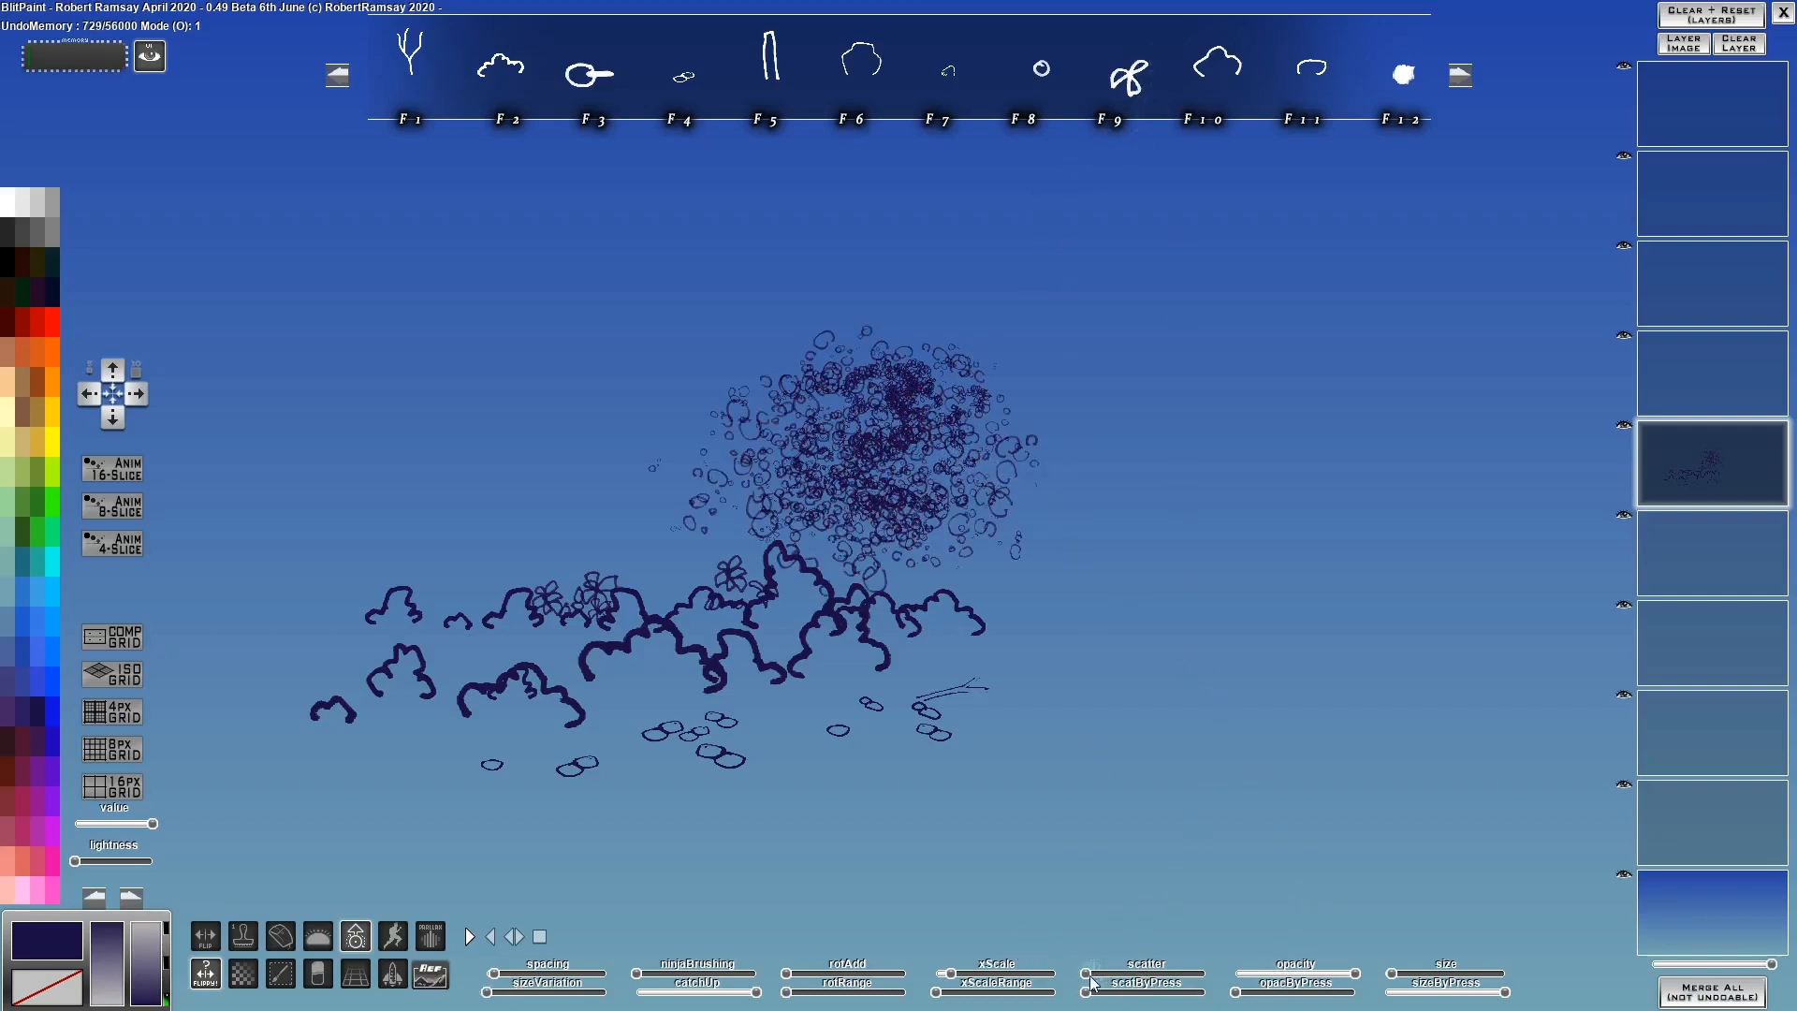
mouse_move(968, 526)
mouse_down()
mouse_move(816, 450)
mouse_move(800, 511)
mouse_up()
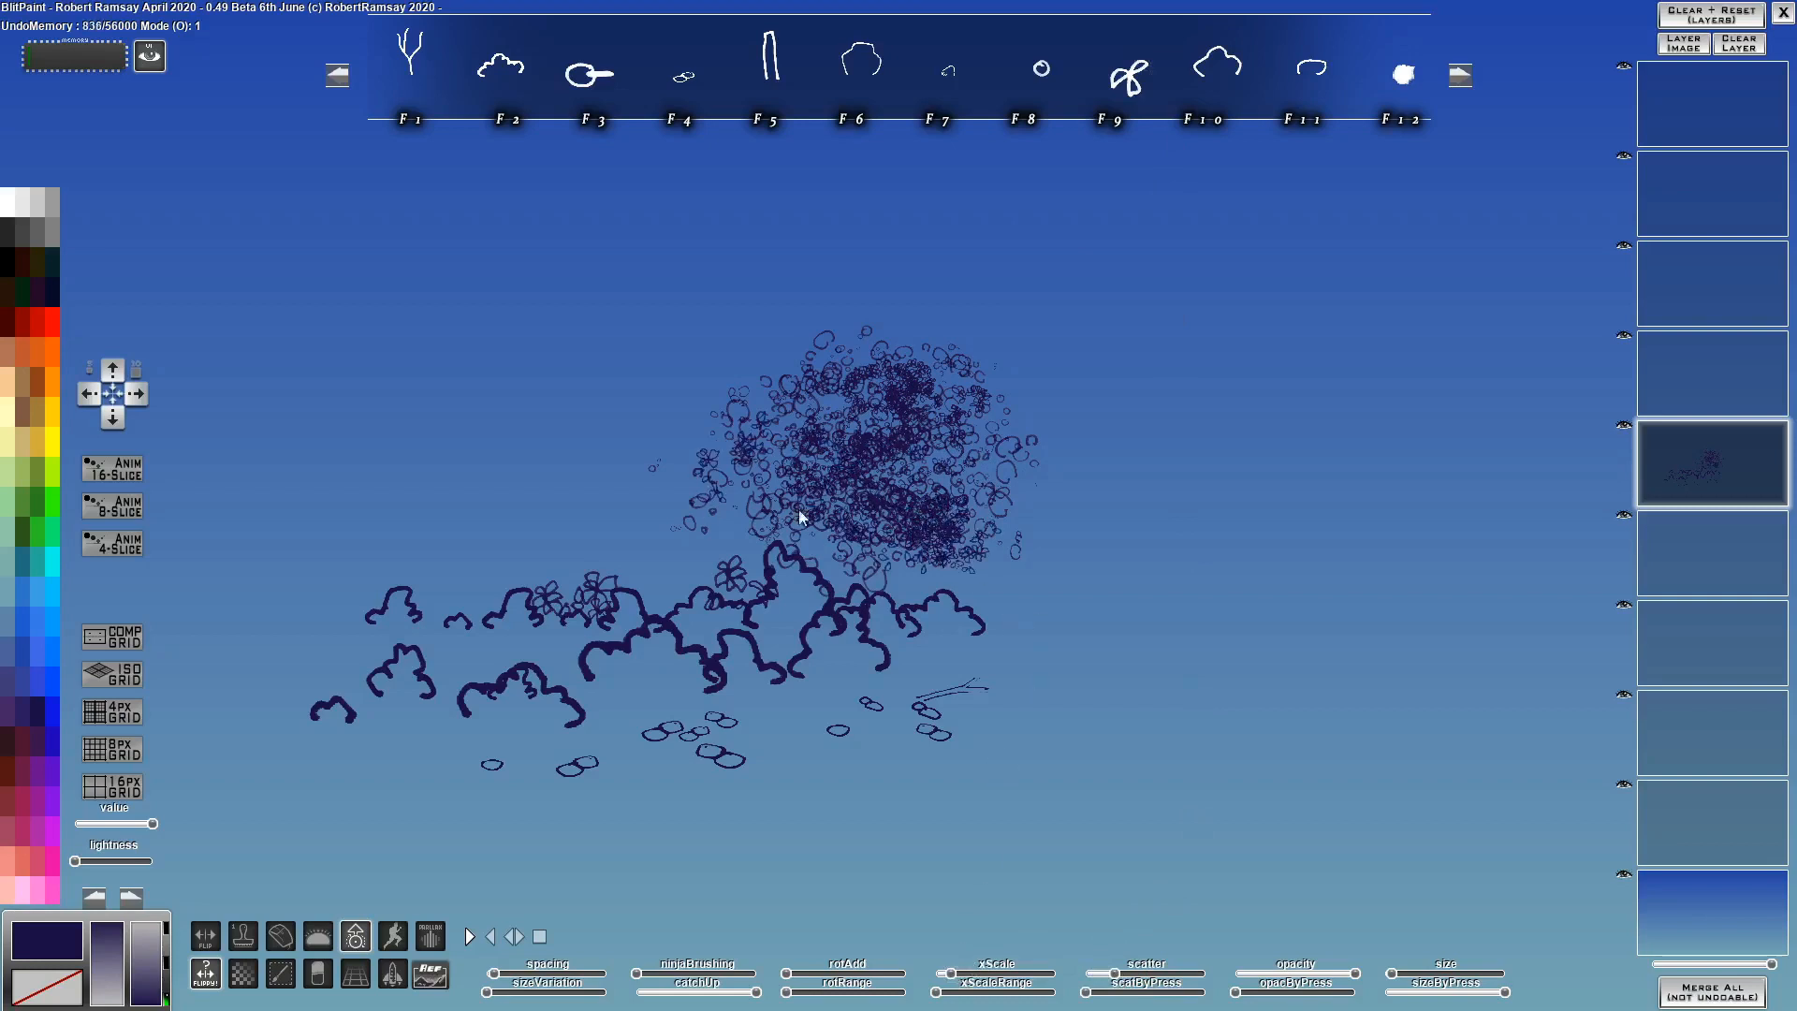
click(1407, 77)
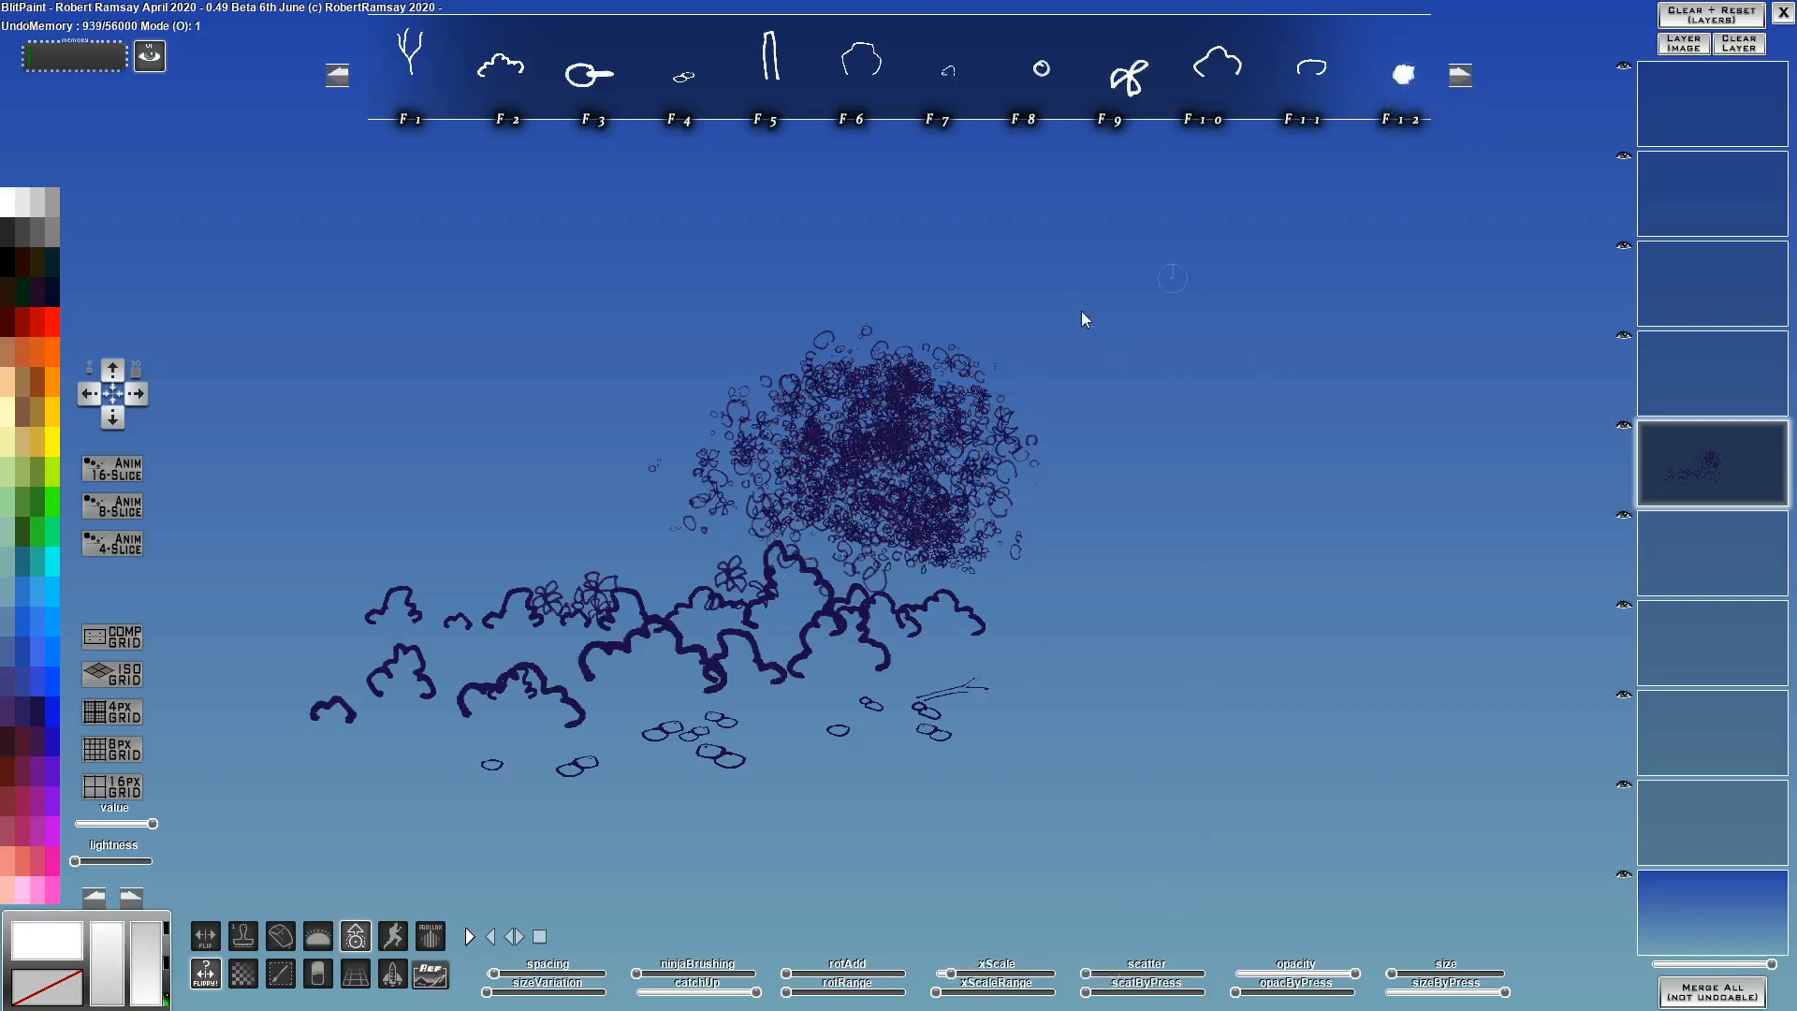
Switch to the next brush set and capture the drawn cloud and foliage scene as a new brush in slot F4
click(1459, 79)
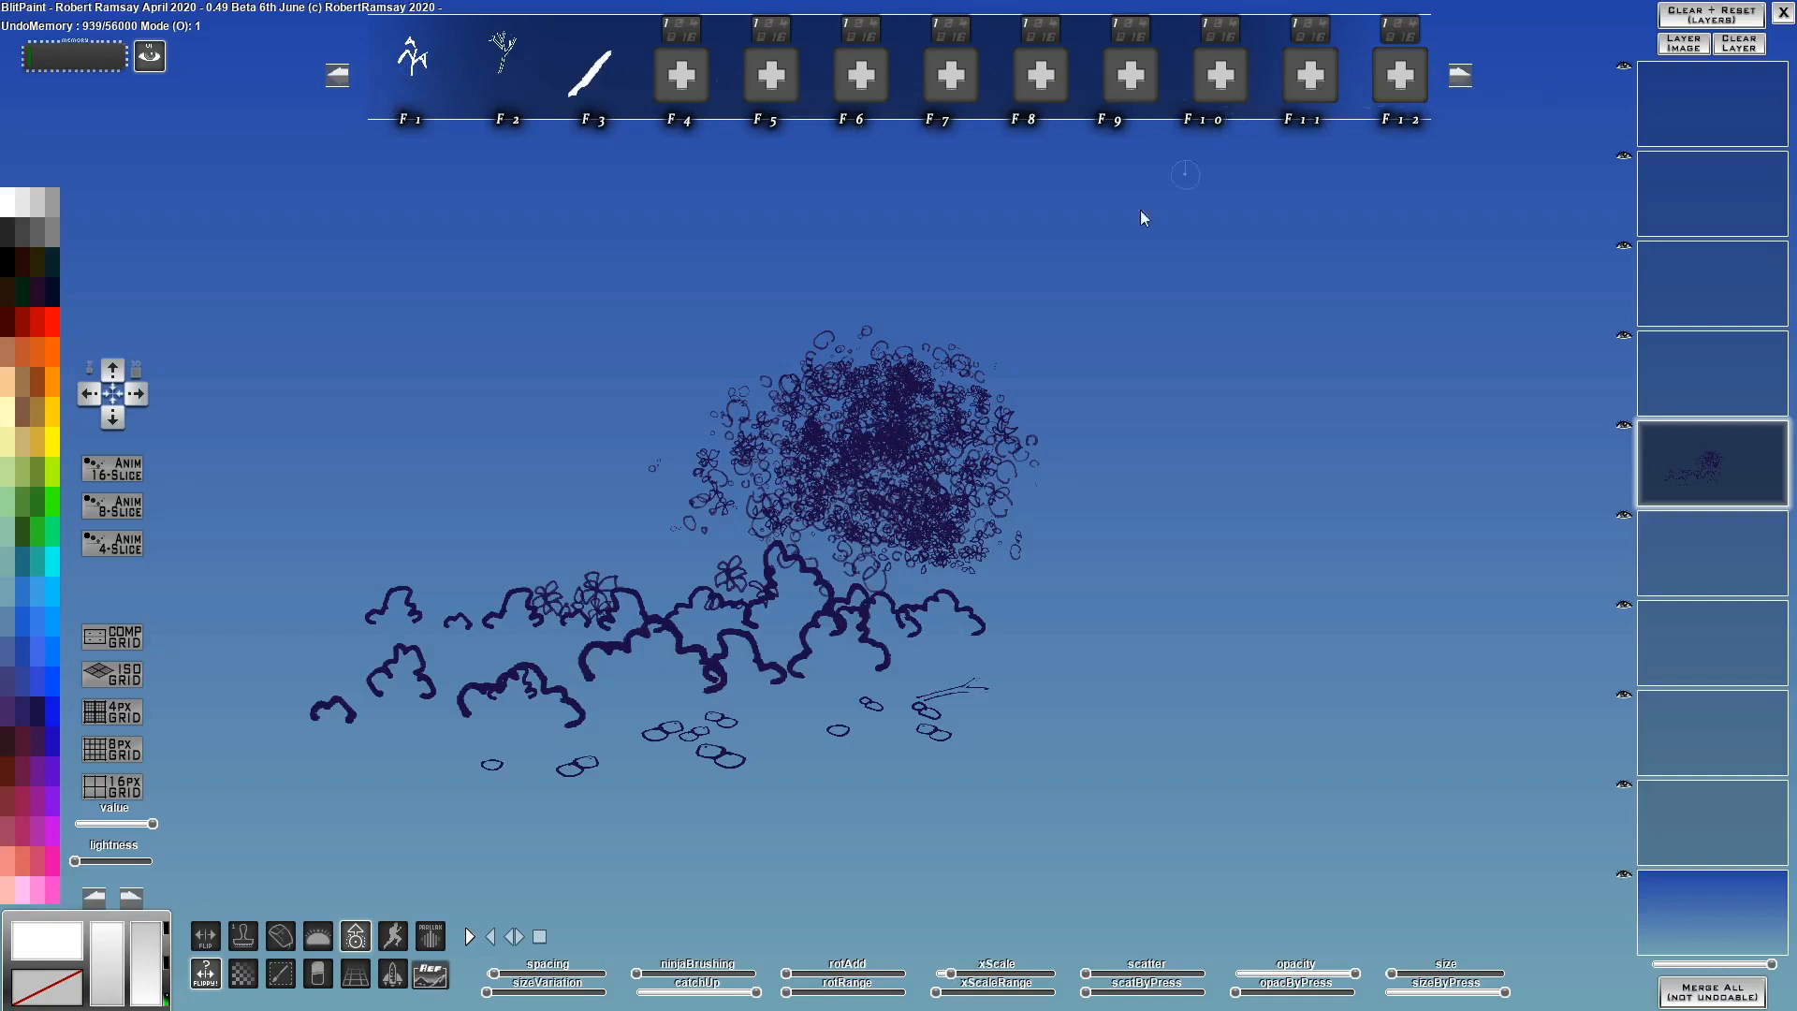
click(281, 976)
mouse_move(284, 292)
mouse_down()
mouse_move(738, 475)
mouse_move(1110, 805)
mouse_move(1077, 808)
mouse_up()
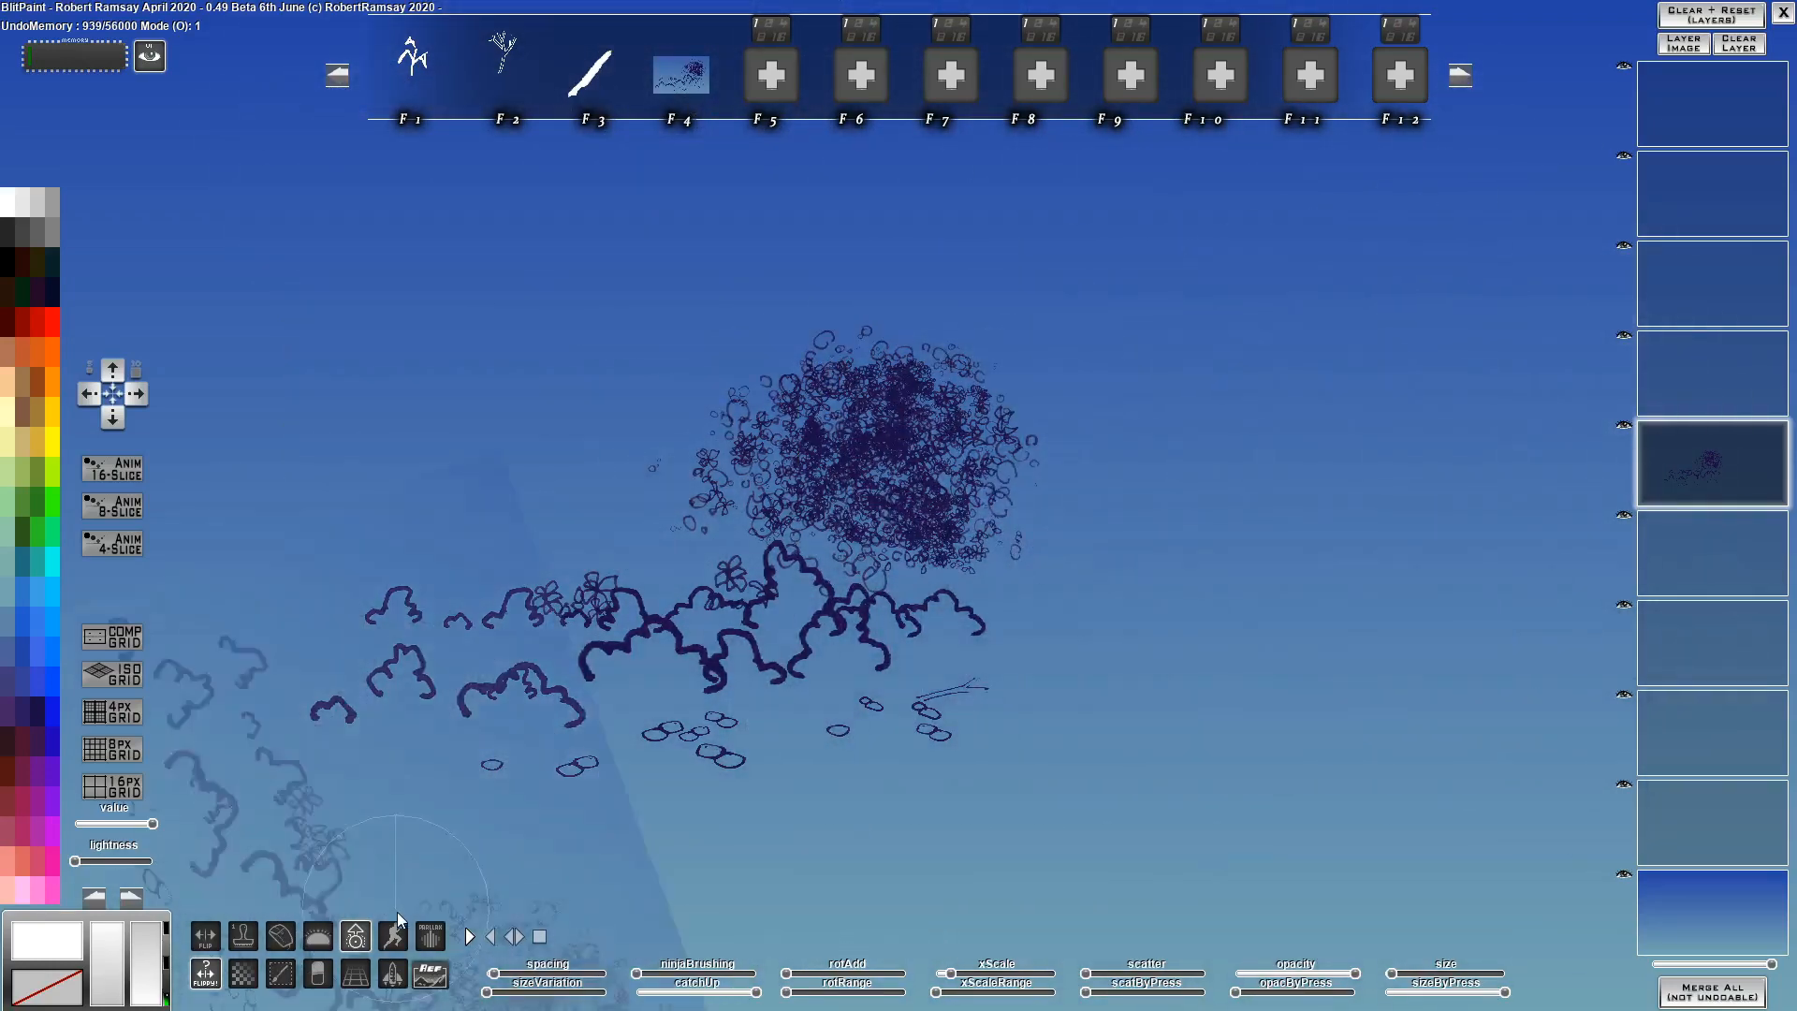
Try painting multiple copies of the captured scene brush over the canvas, switch to stamp mode, and clear the whole canvas
click(994, 579)
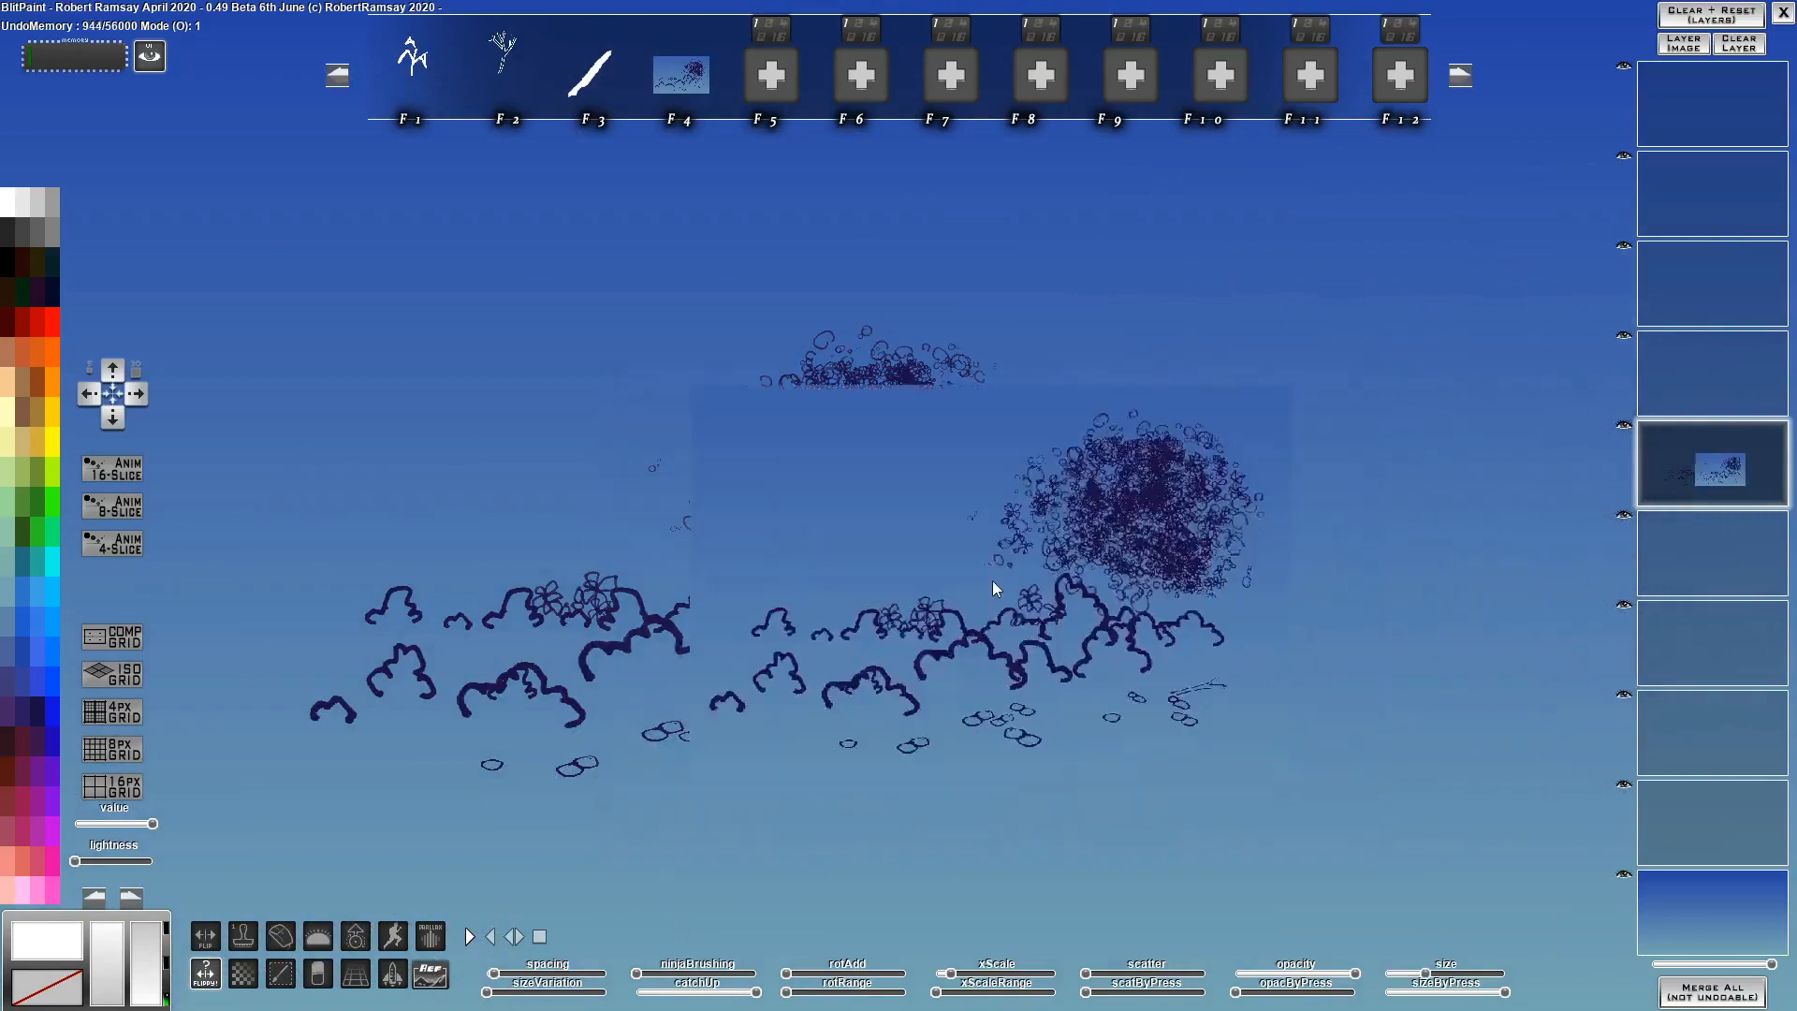
click(593, 580)
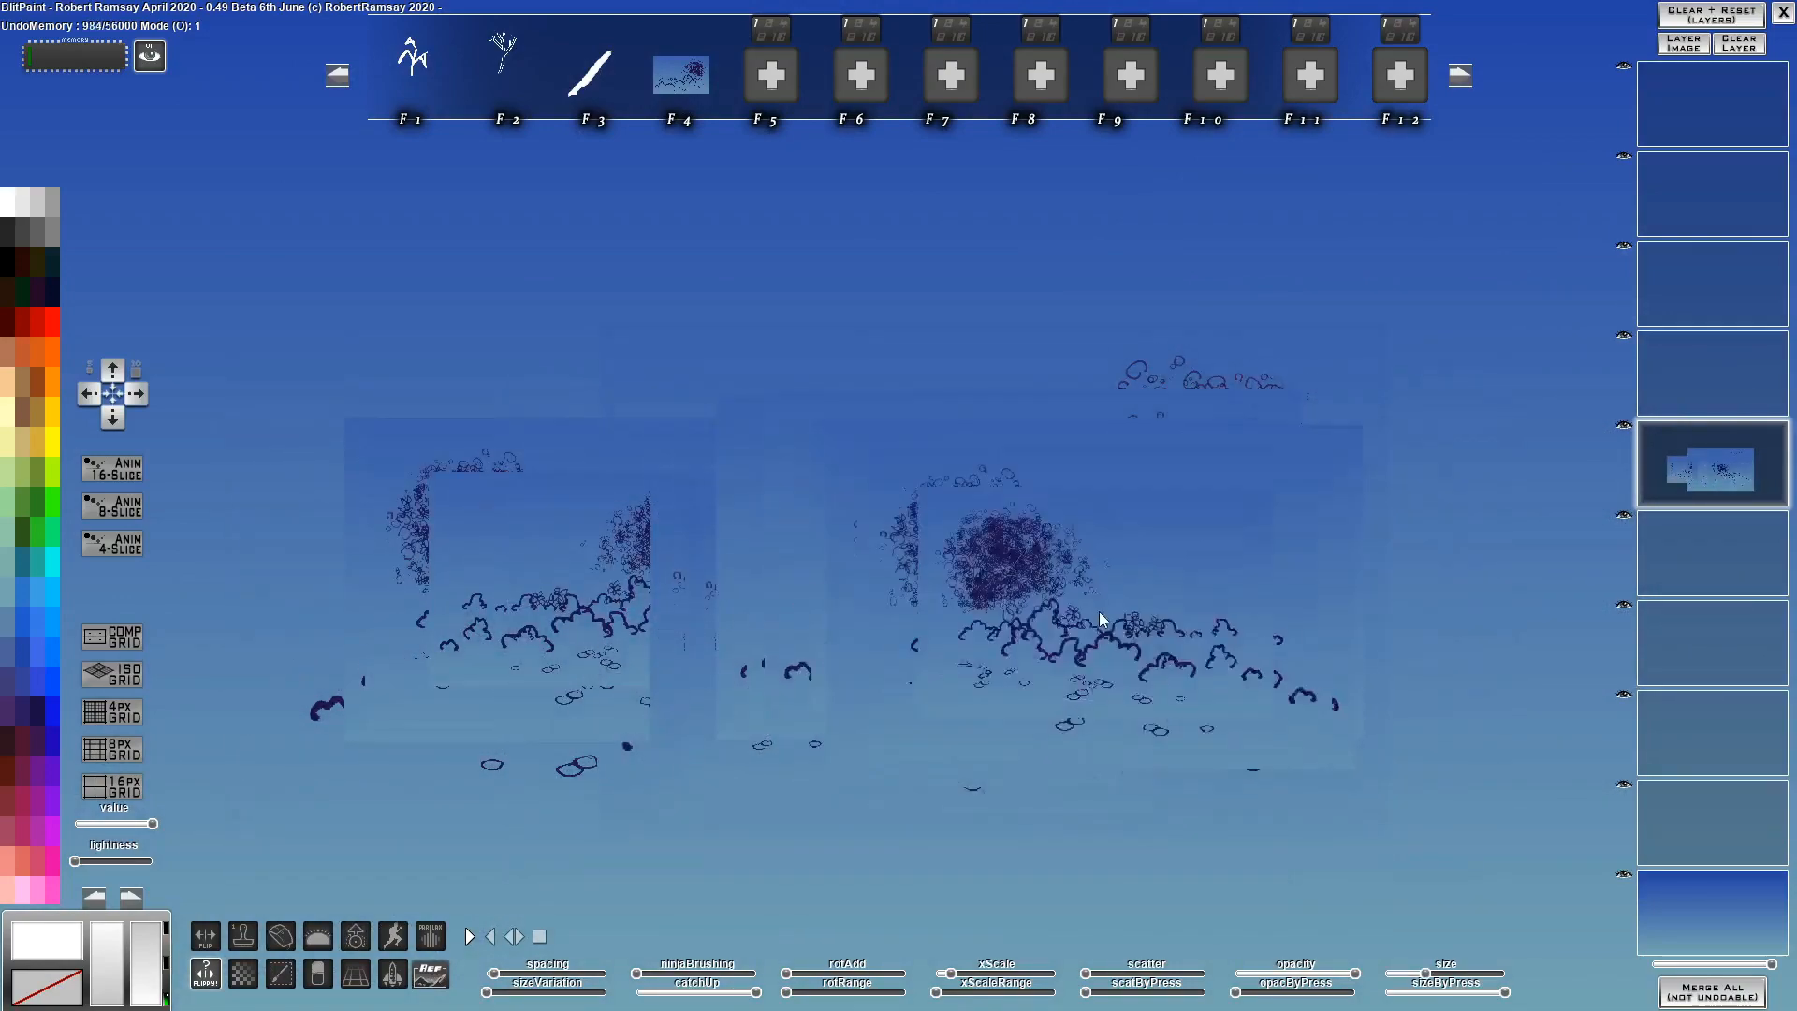
click(629, 566)
click(931, 561)
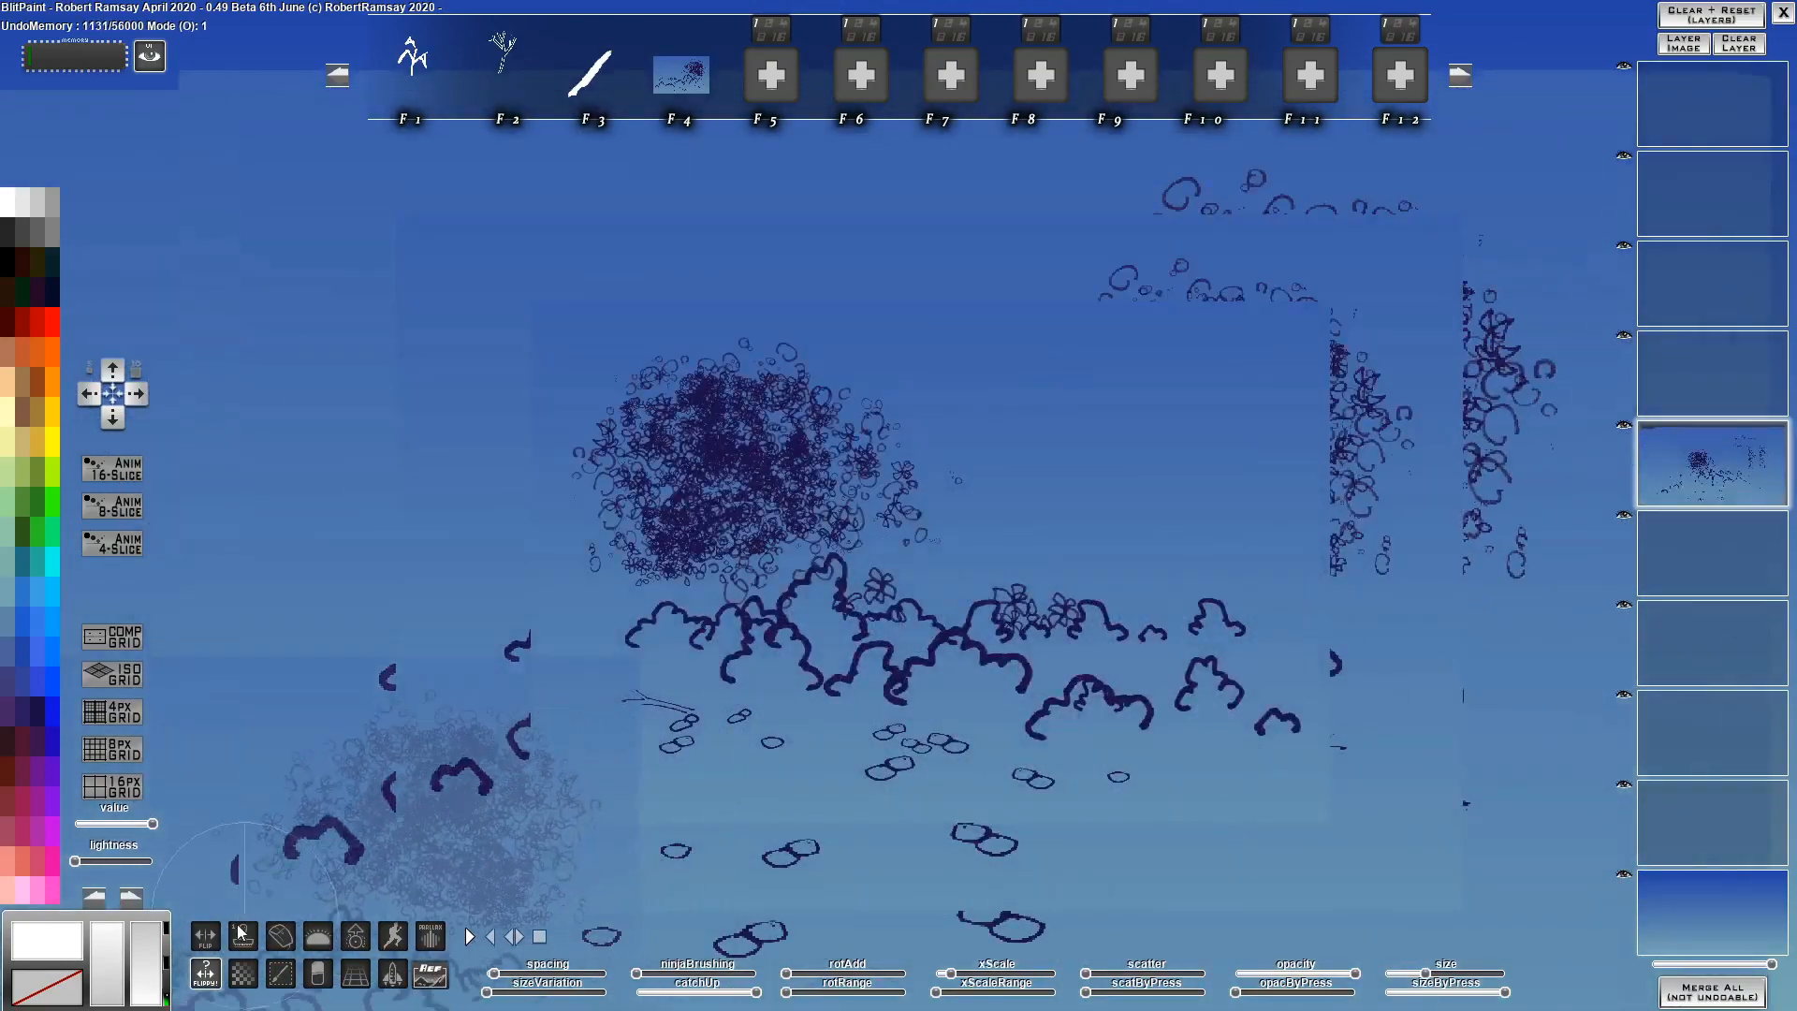
click(243, 936)
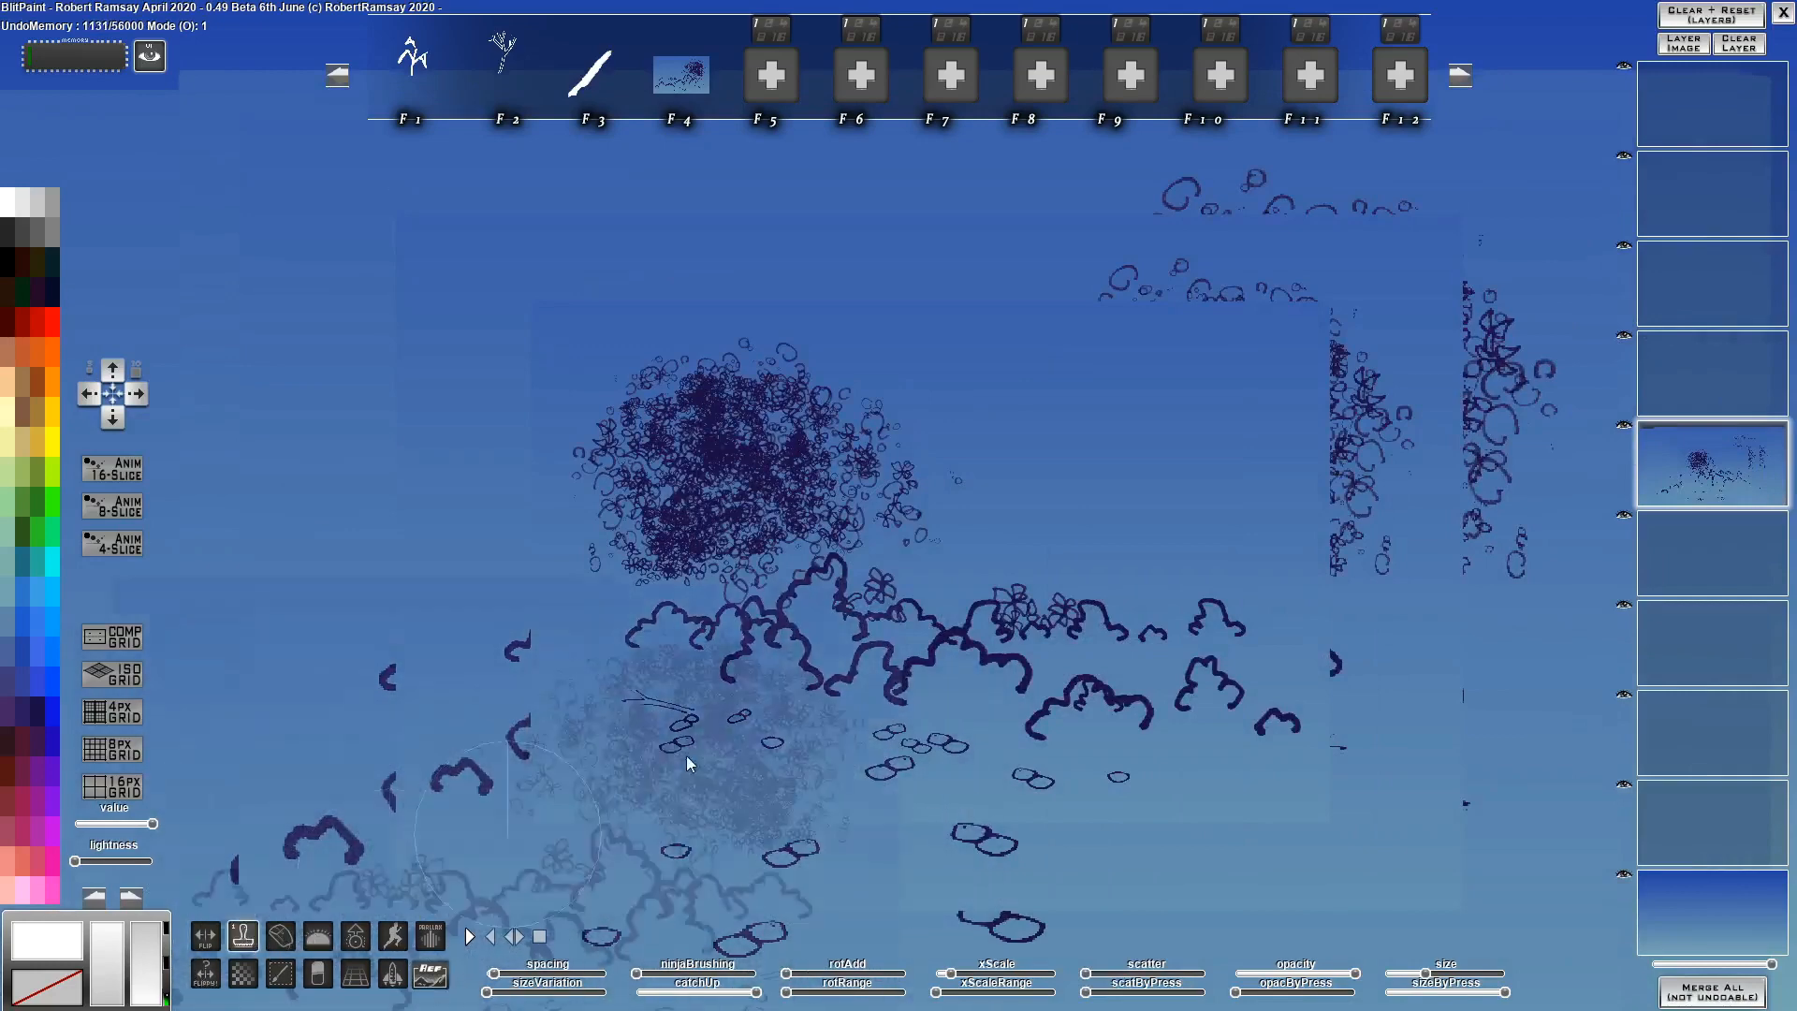
key(Delete)
Try stamping the captured scene on the empty canvas at two different sizes, undoing each stamp
click(879, 517)
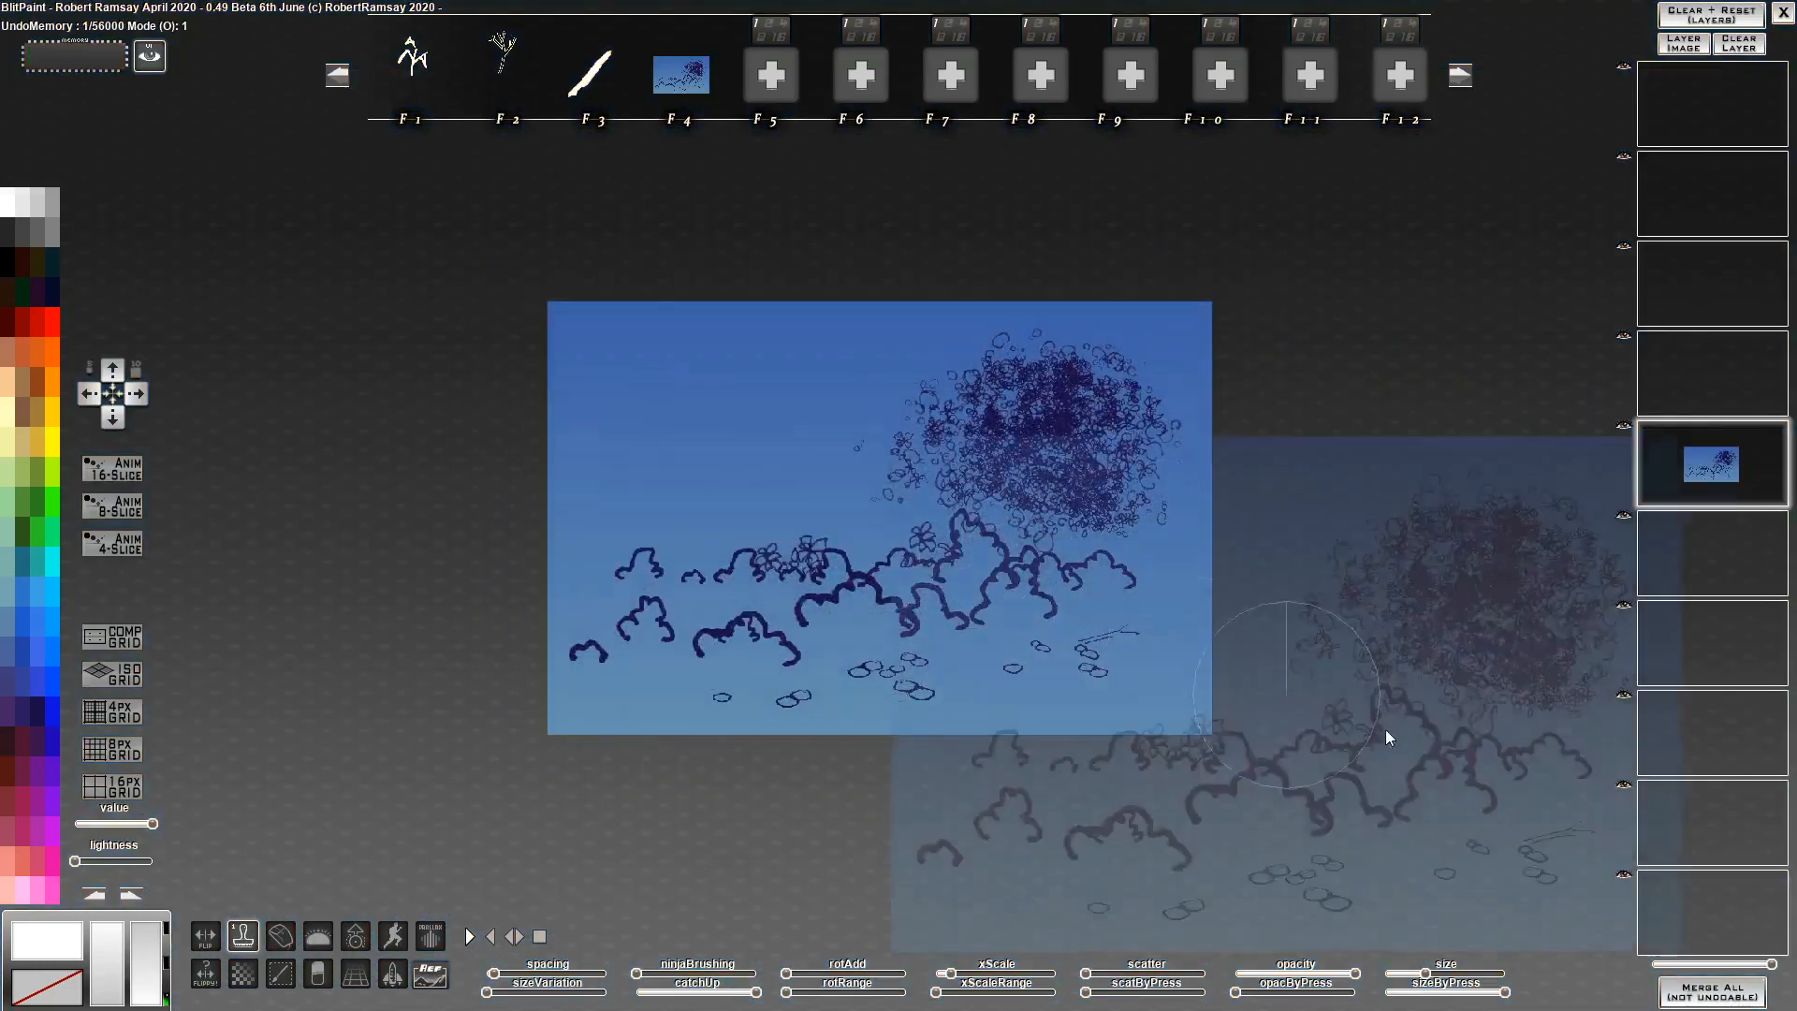
key(ctrl+z)
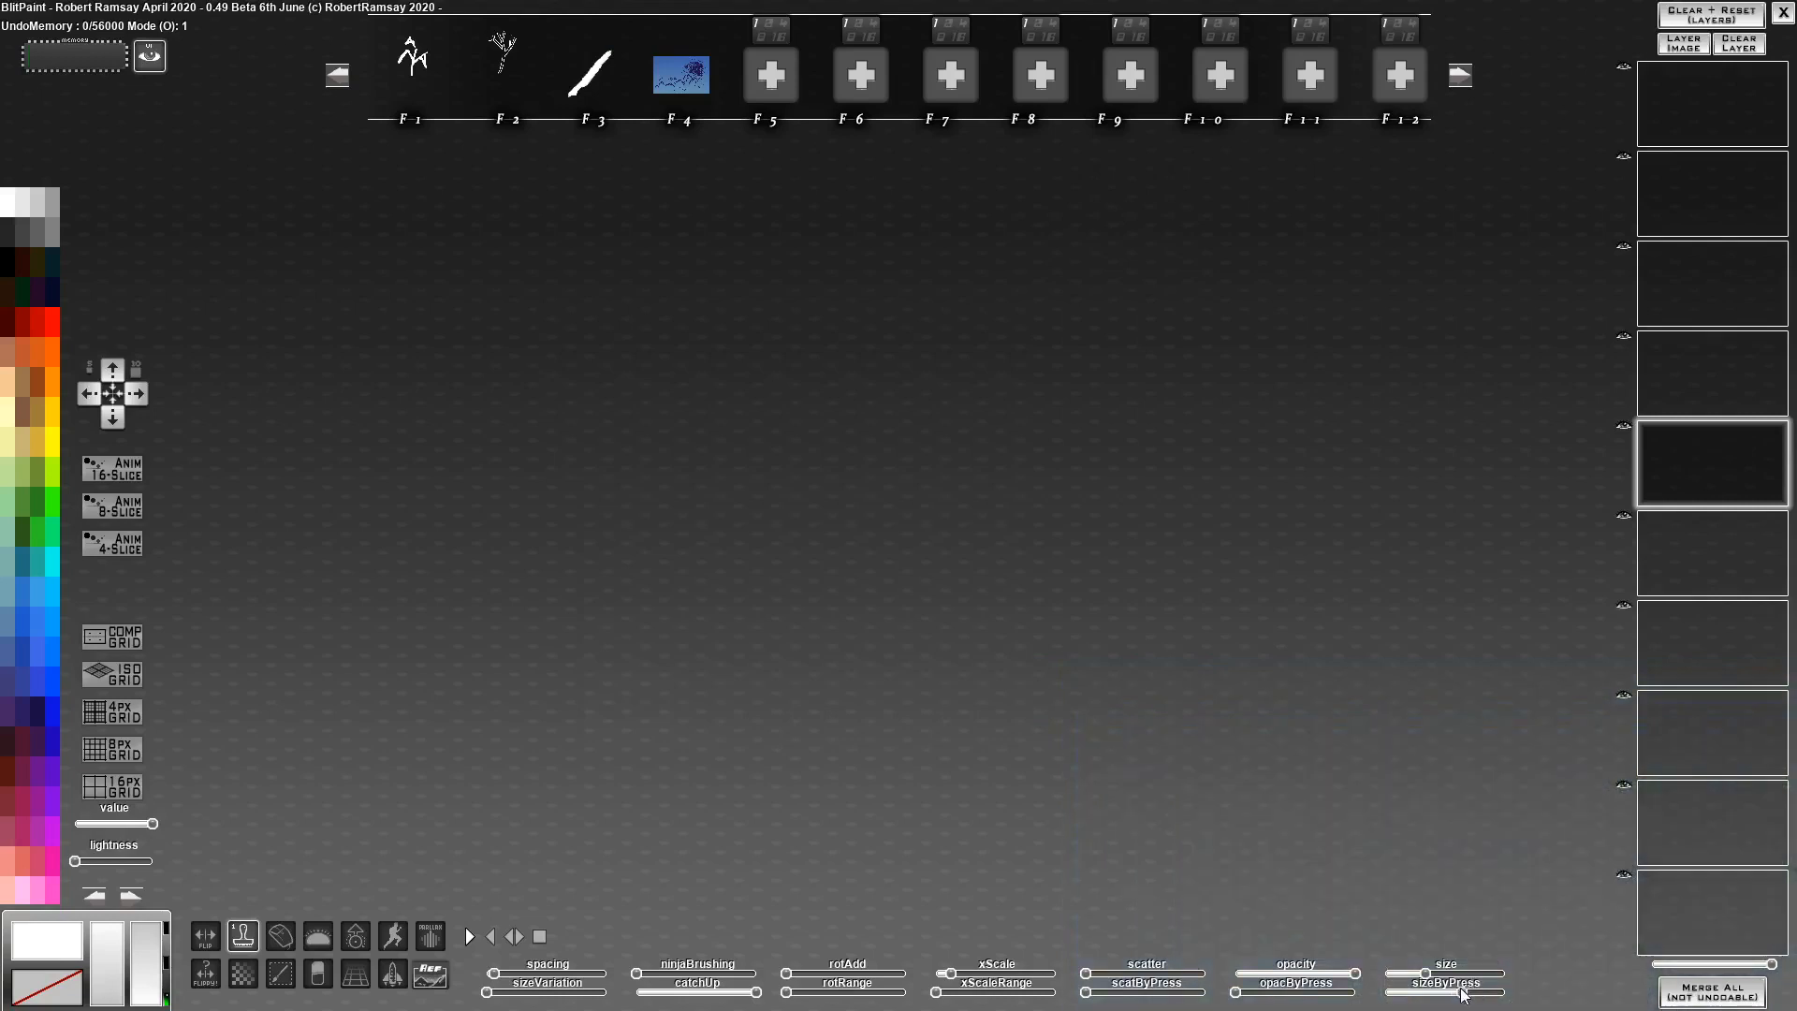
click(900, 520)
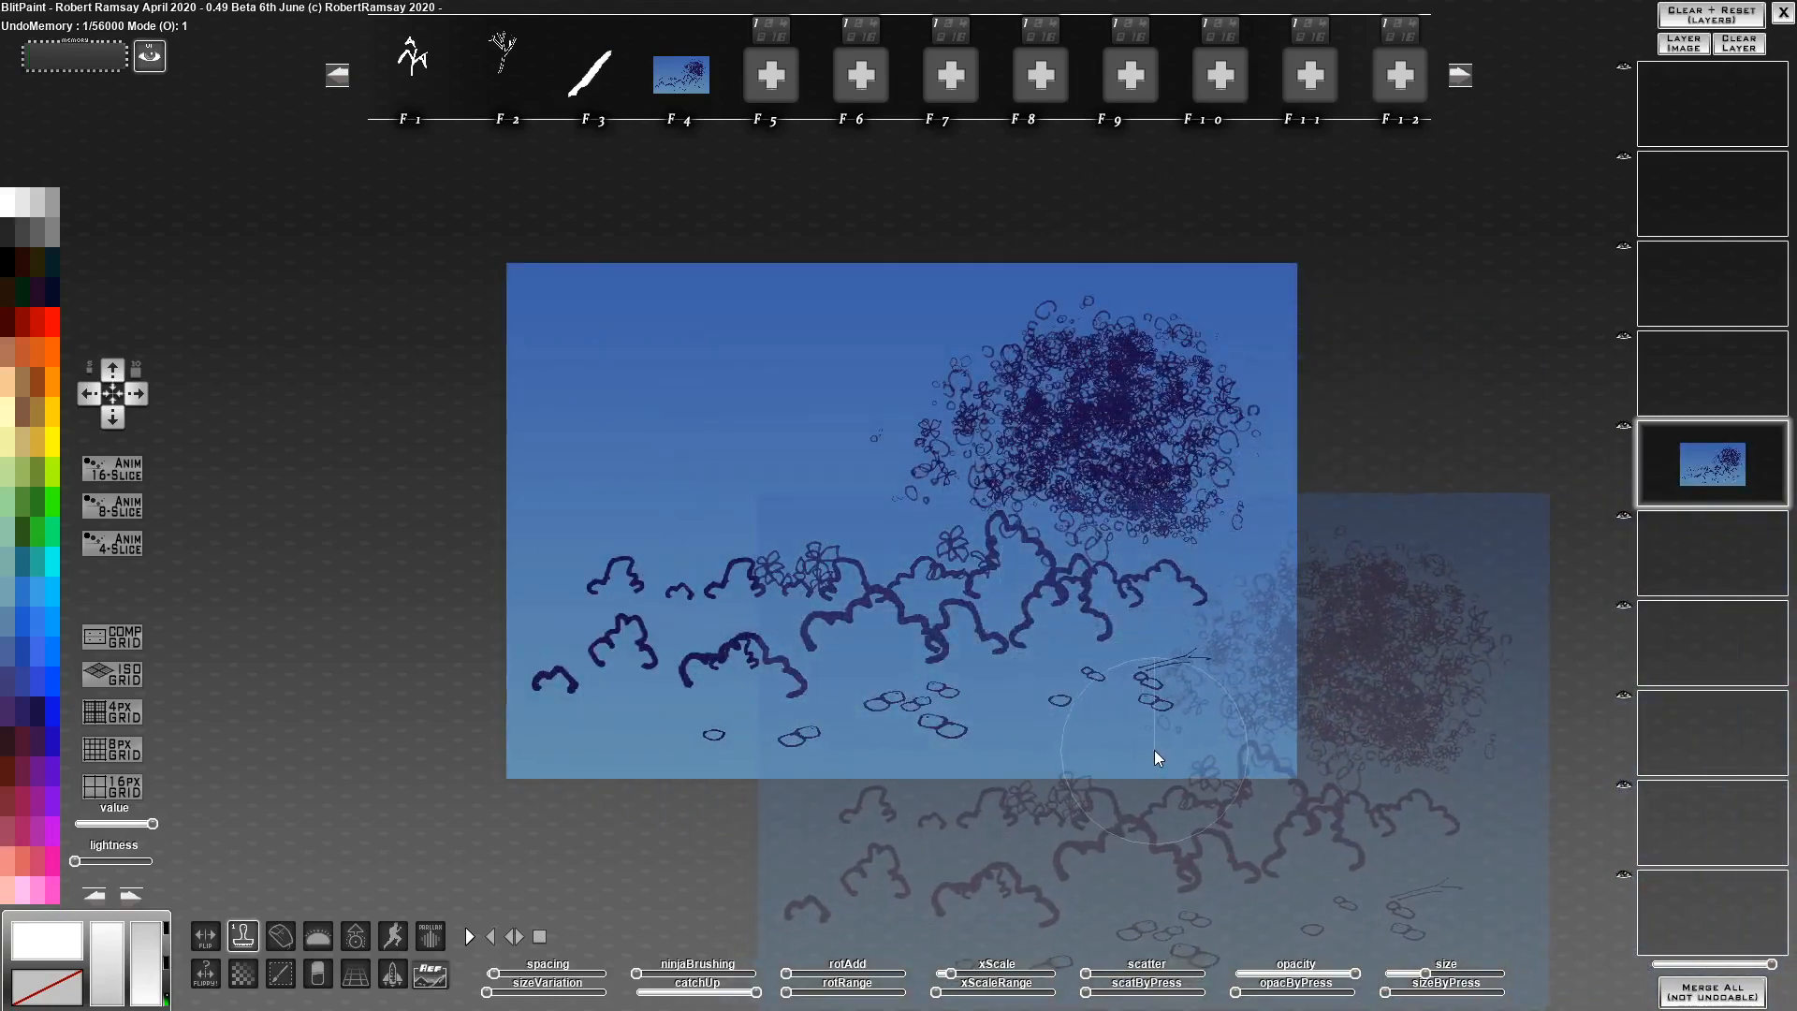
key(ctrl+z)
scroll(1082, 570, down, 7)
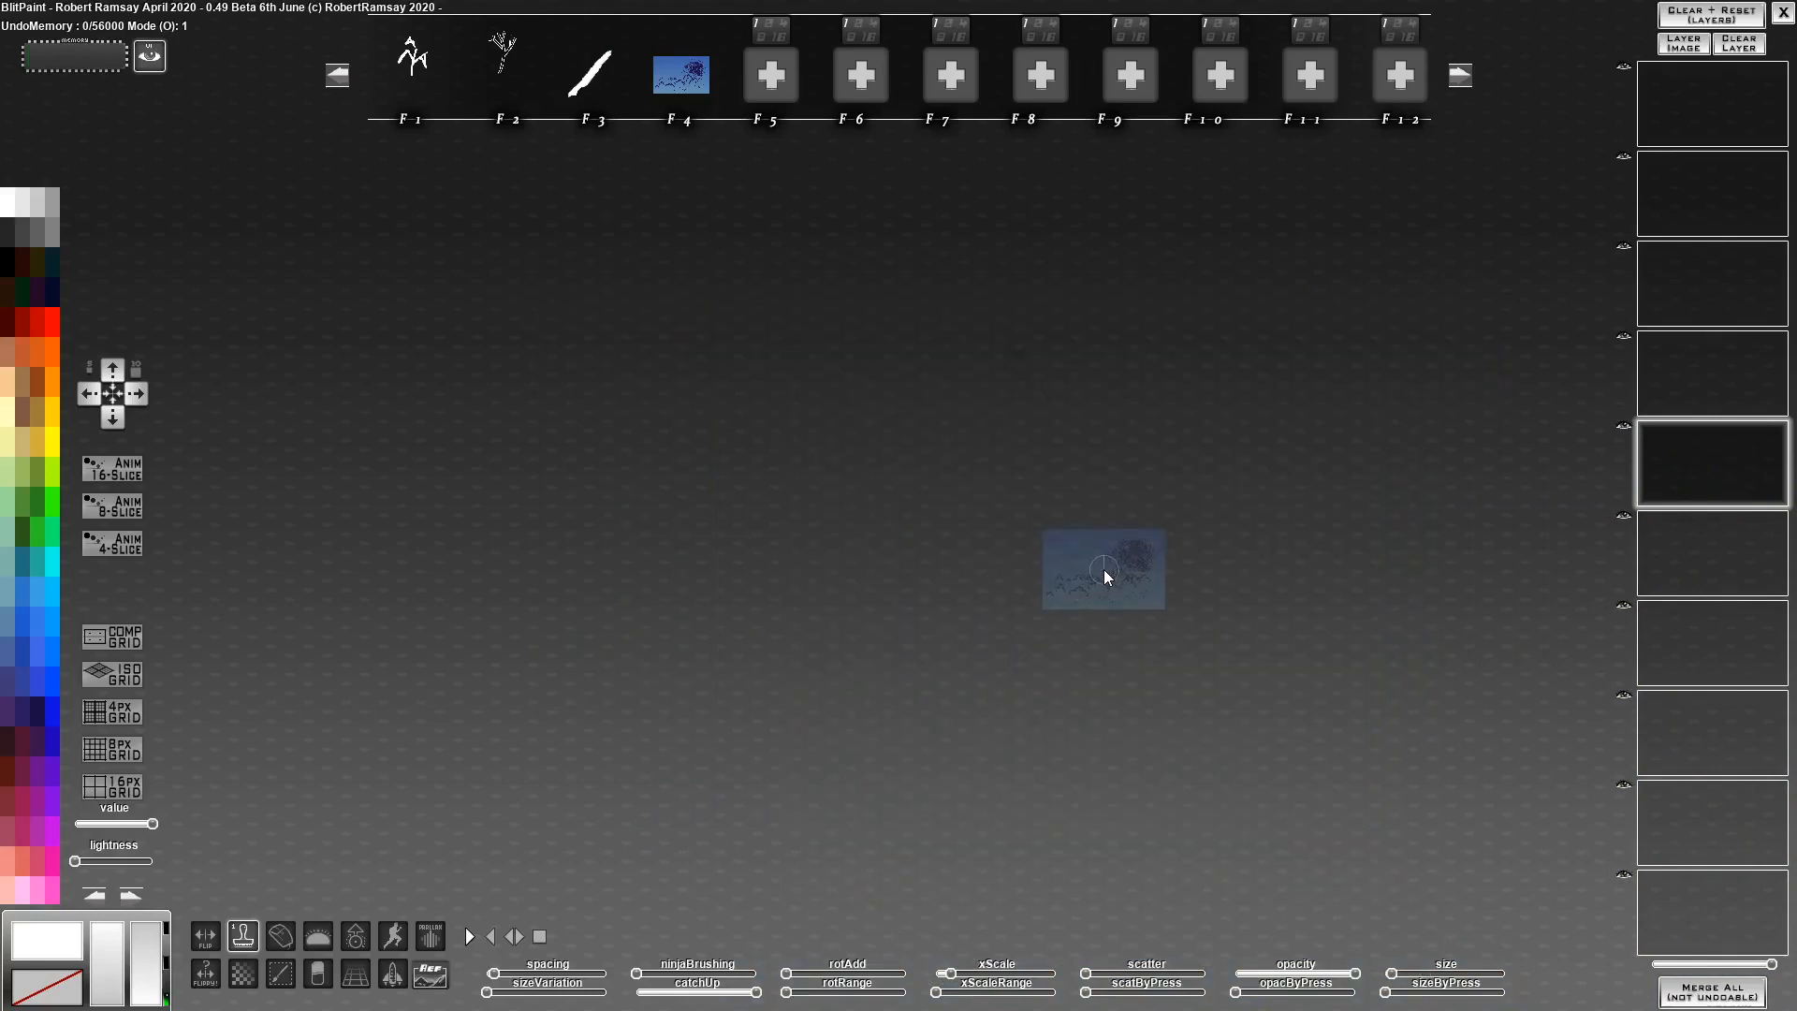
scroll(1123, 572, up, 3)
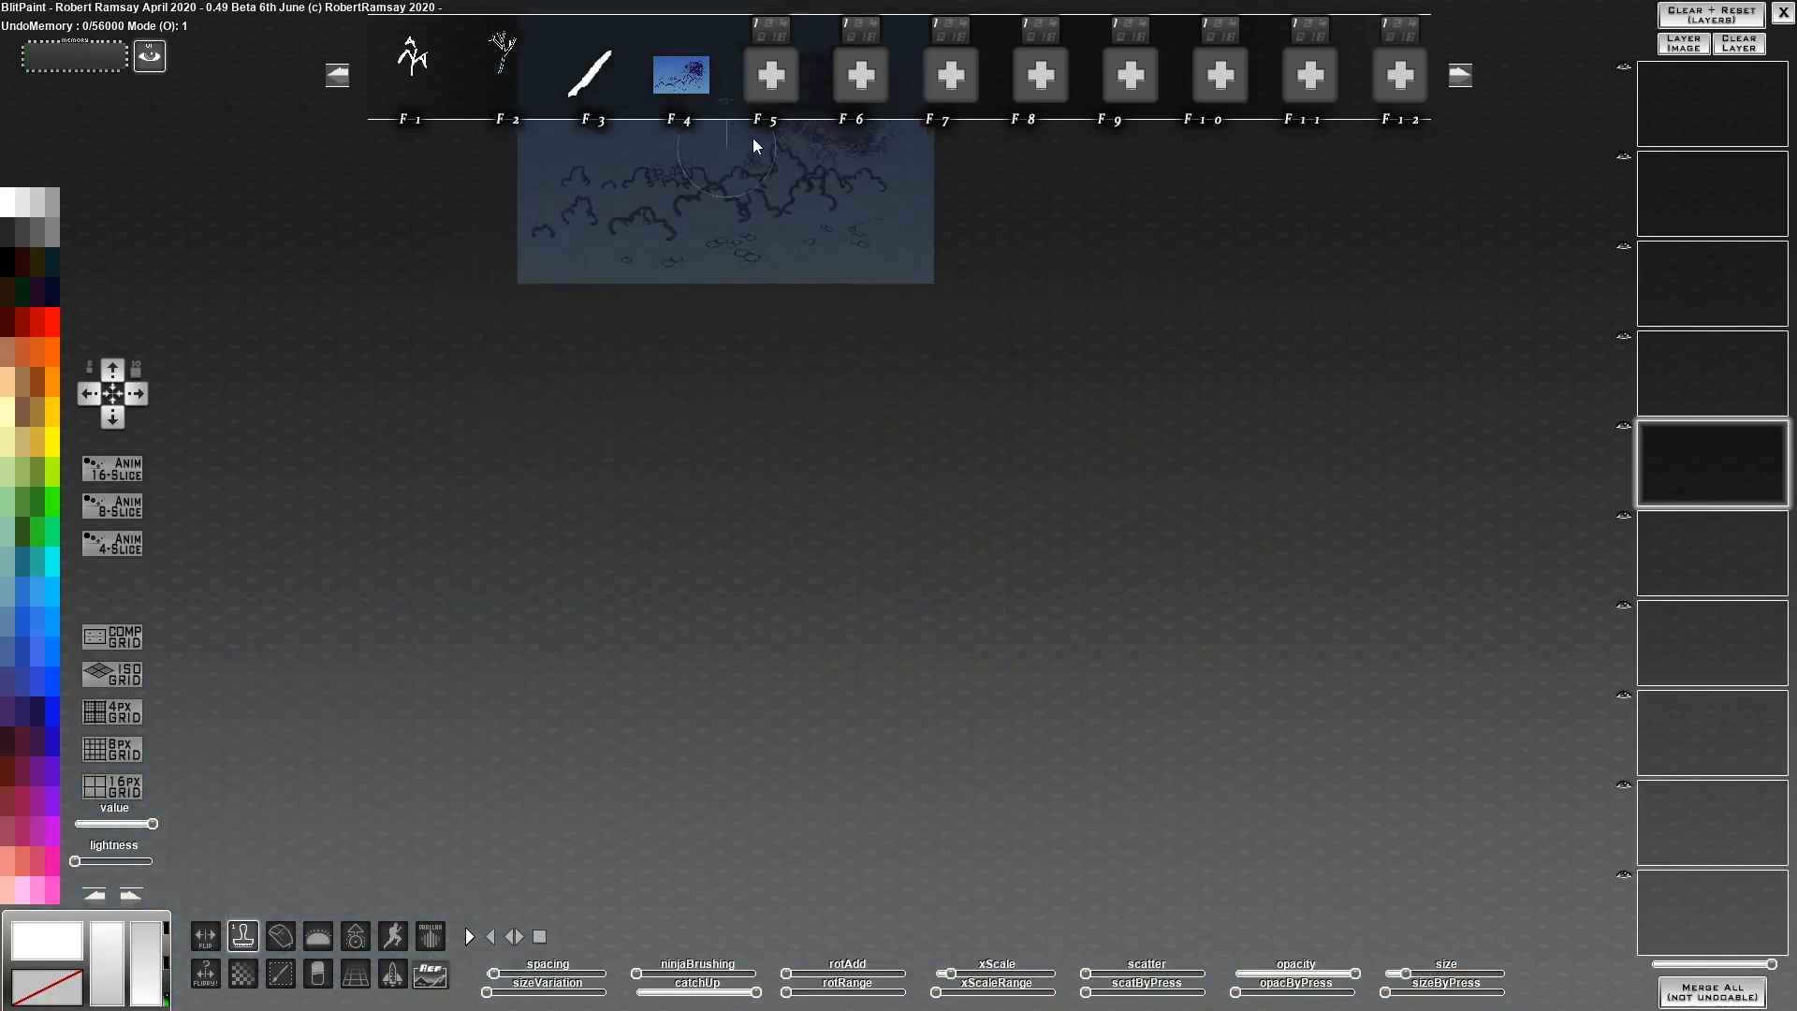
Try loading Arty20201BMP.bmp from the PixelFun folder as brush F5 and test it on the canvas
click(779, 71)
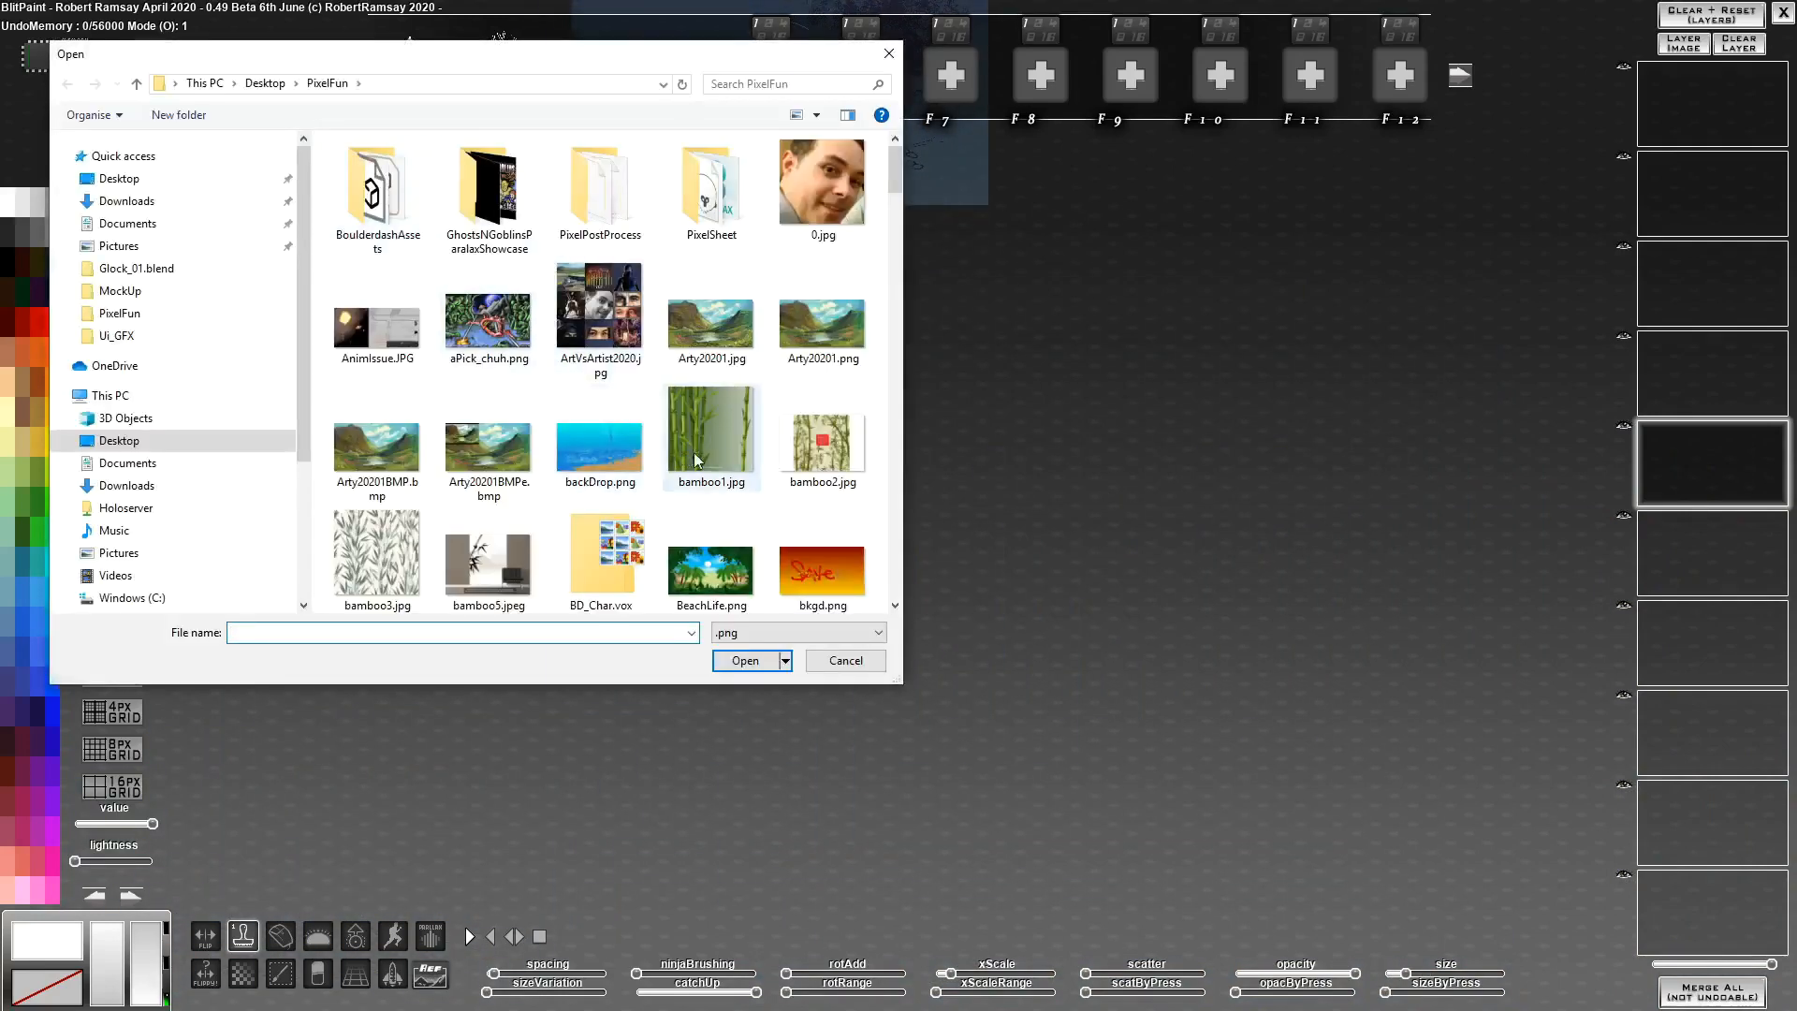
click(402, 457)
click(739, 660)
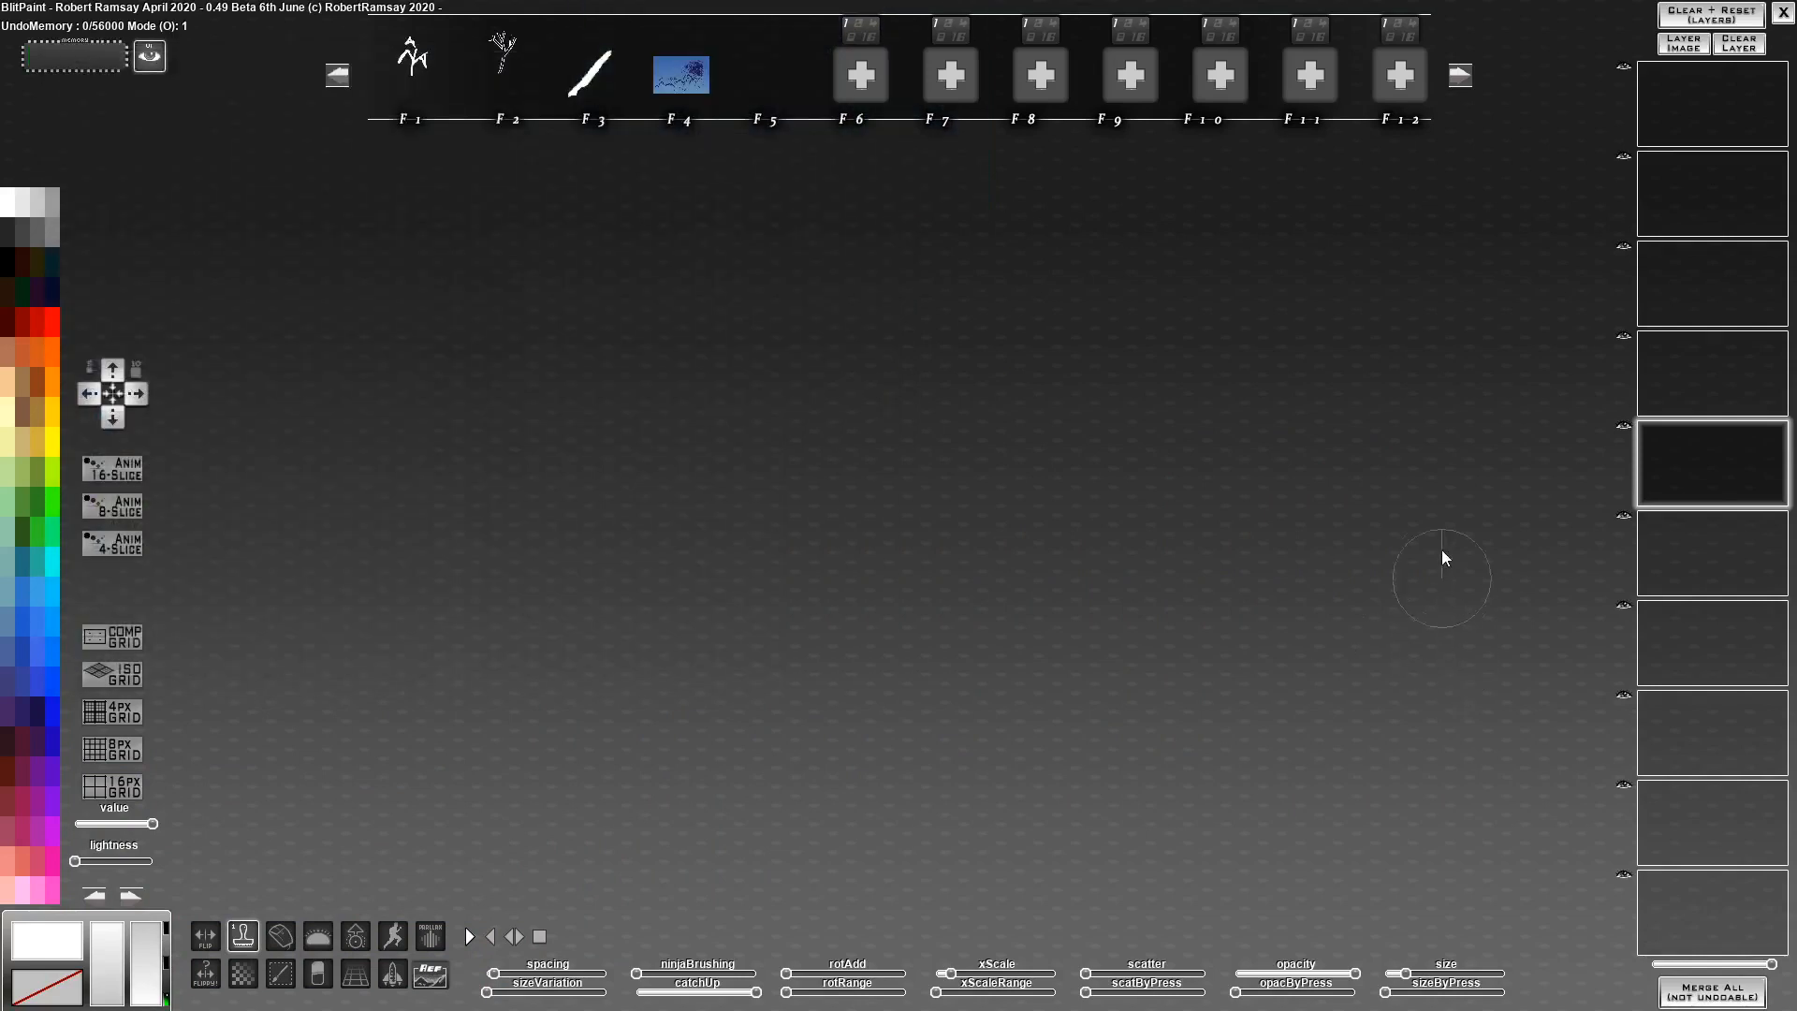
key(s)
drag(857, 264, 865, 440)
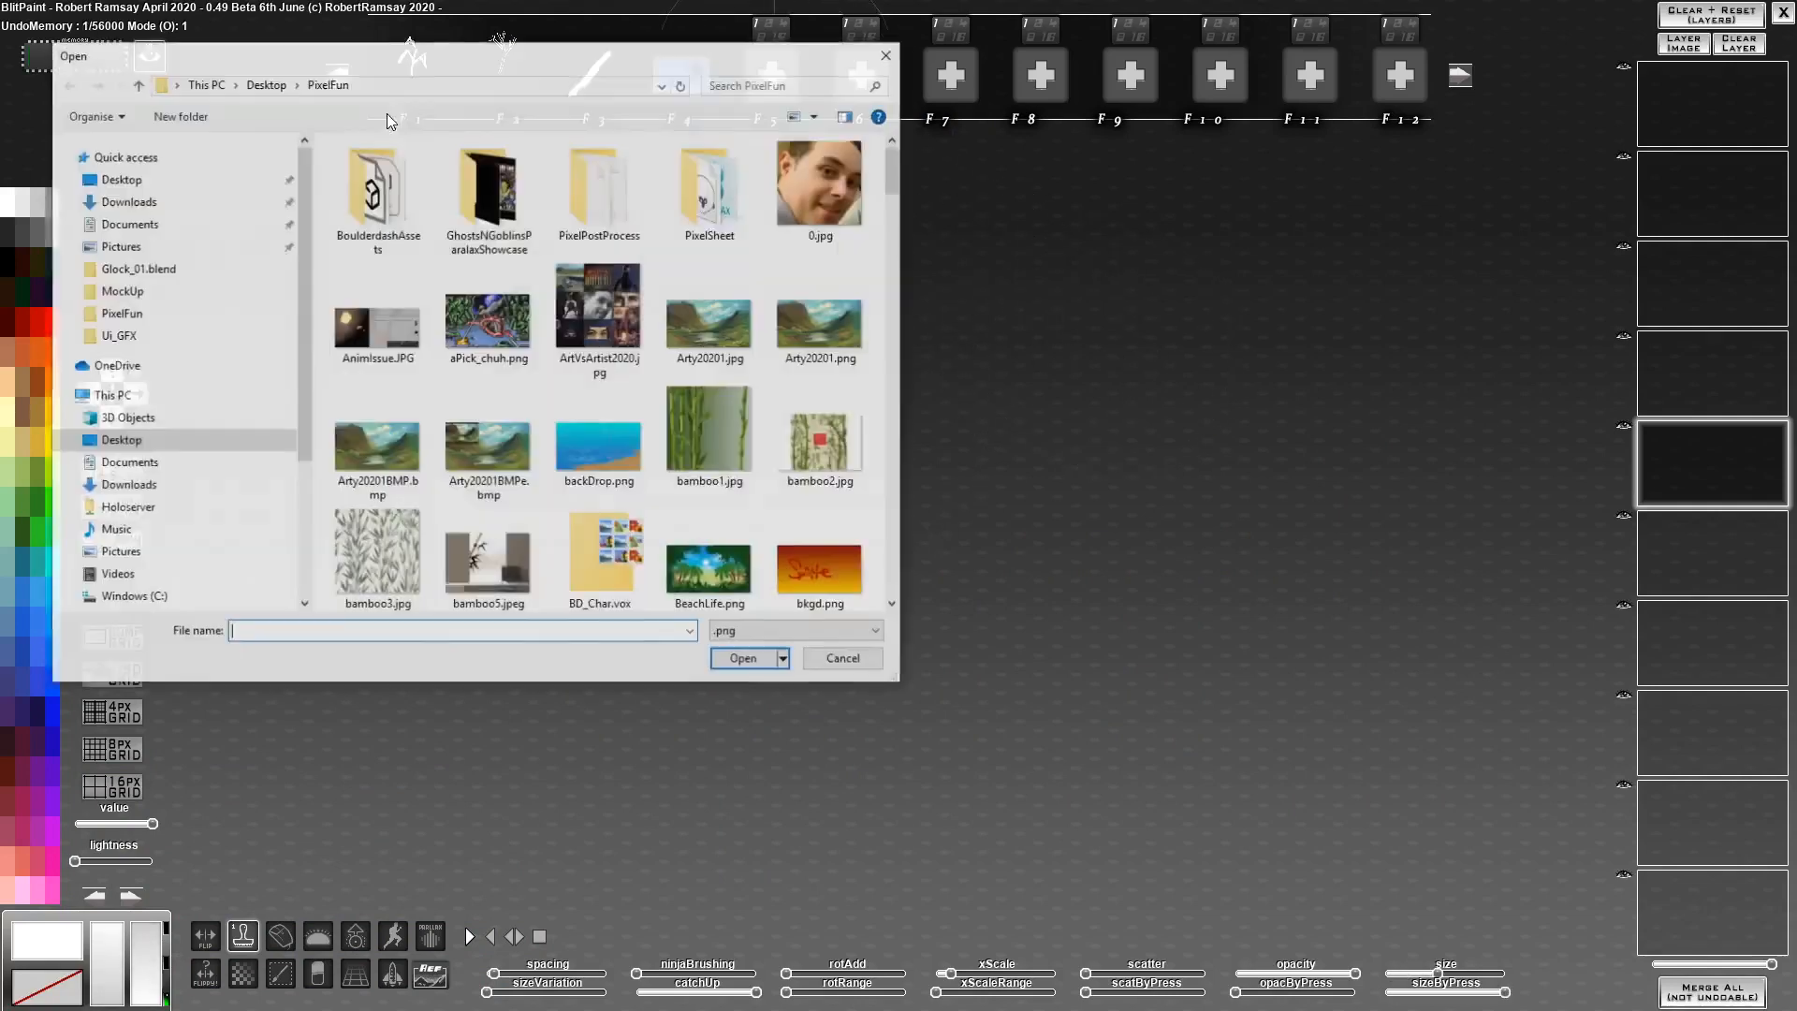
Load Arty20201.png from the PixelFun folder into brush slot F5
click(772, 83)
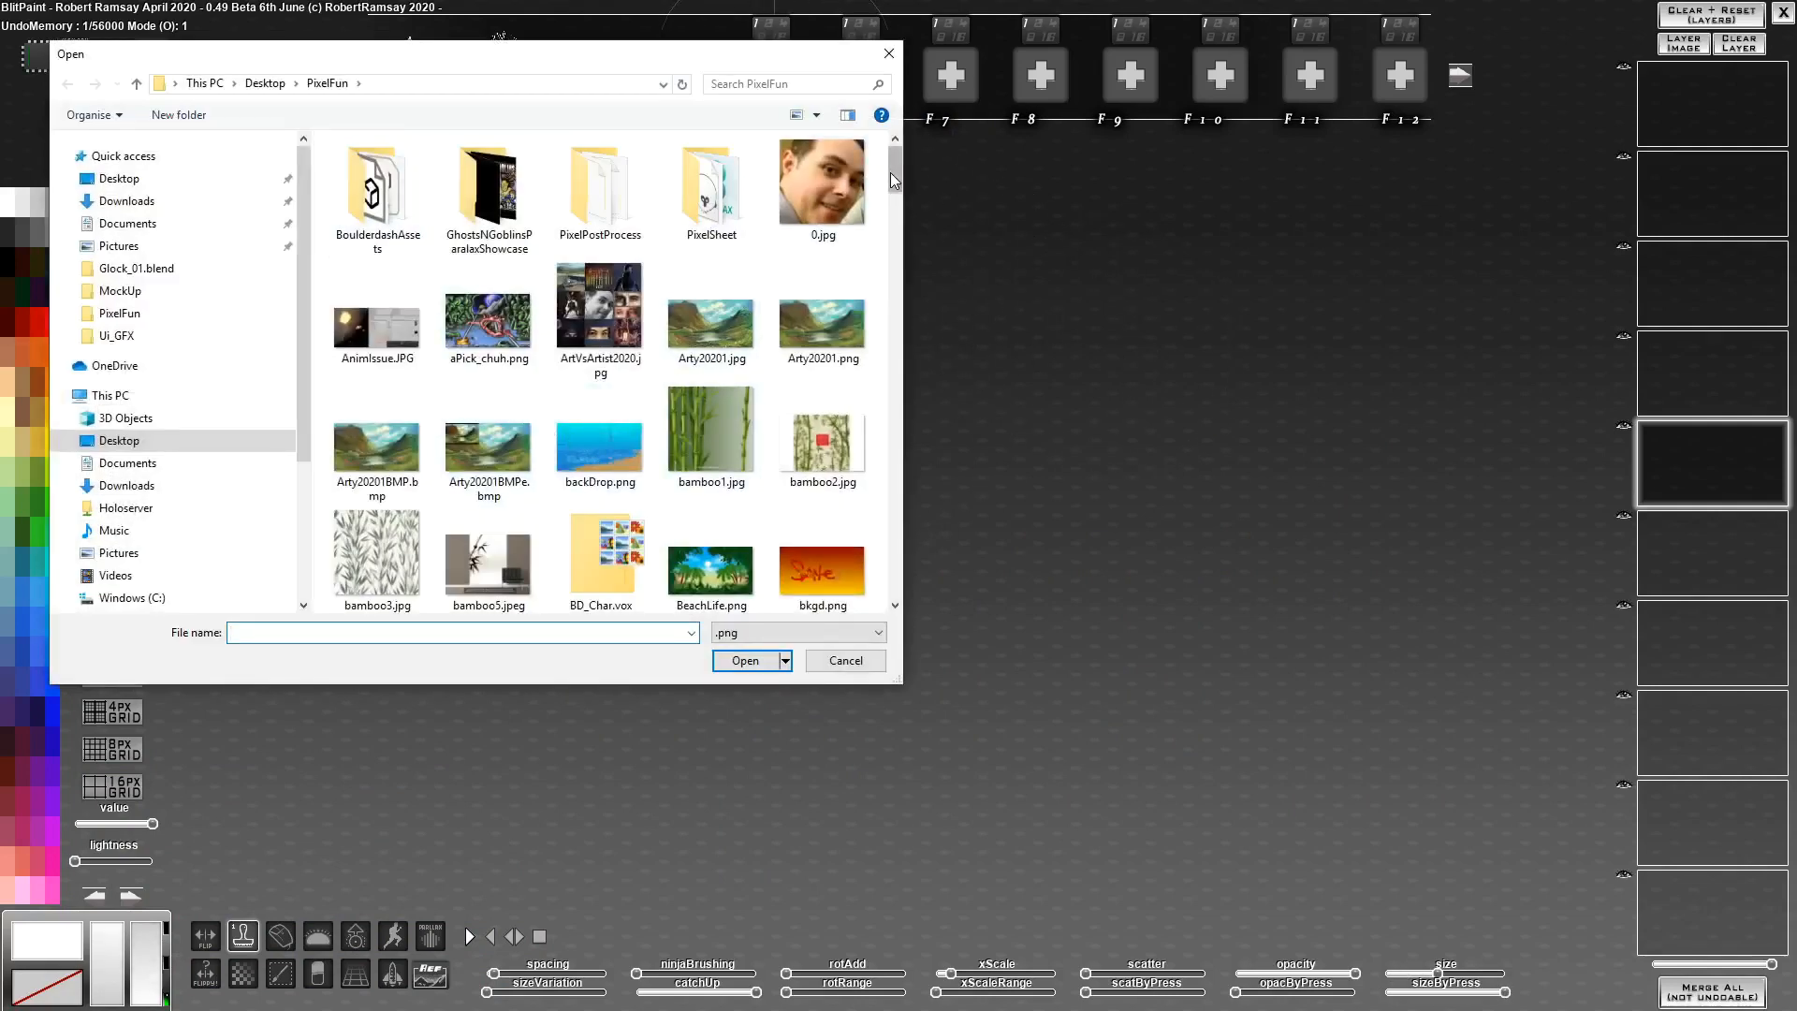
scroll(896, 195, down, 3)
scroll(897, 171, up, 3)
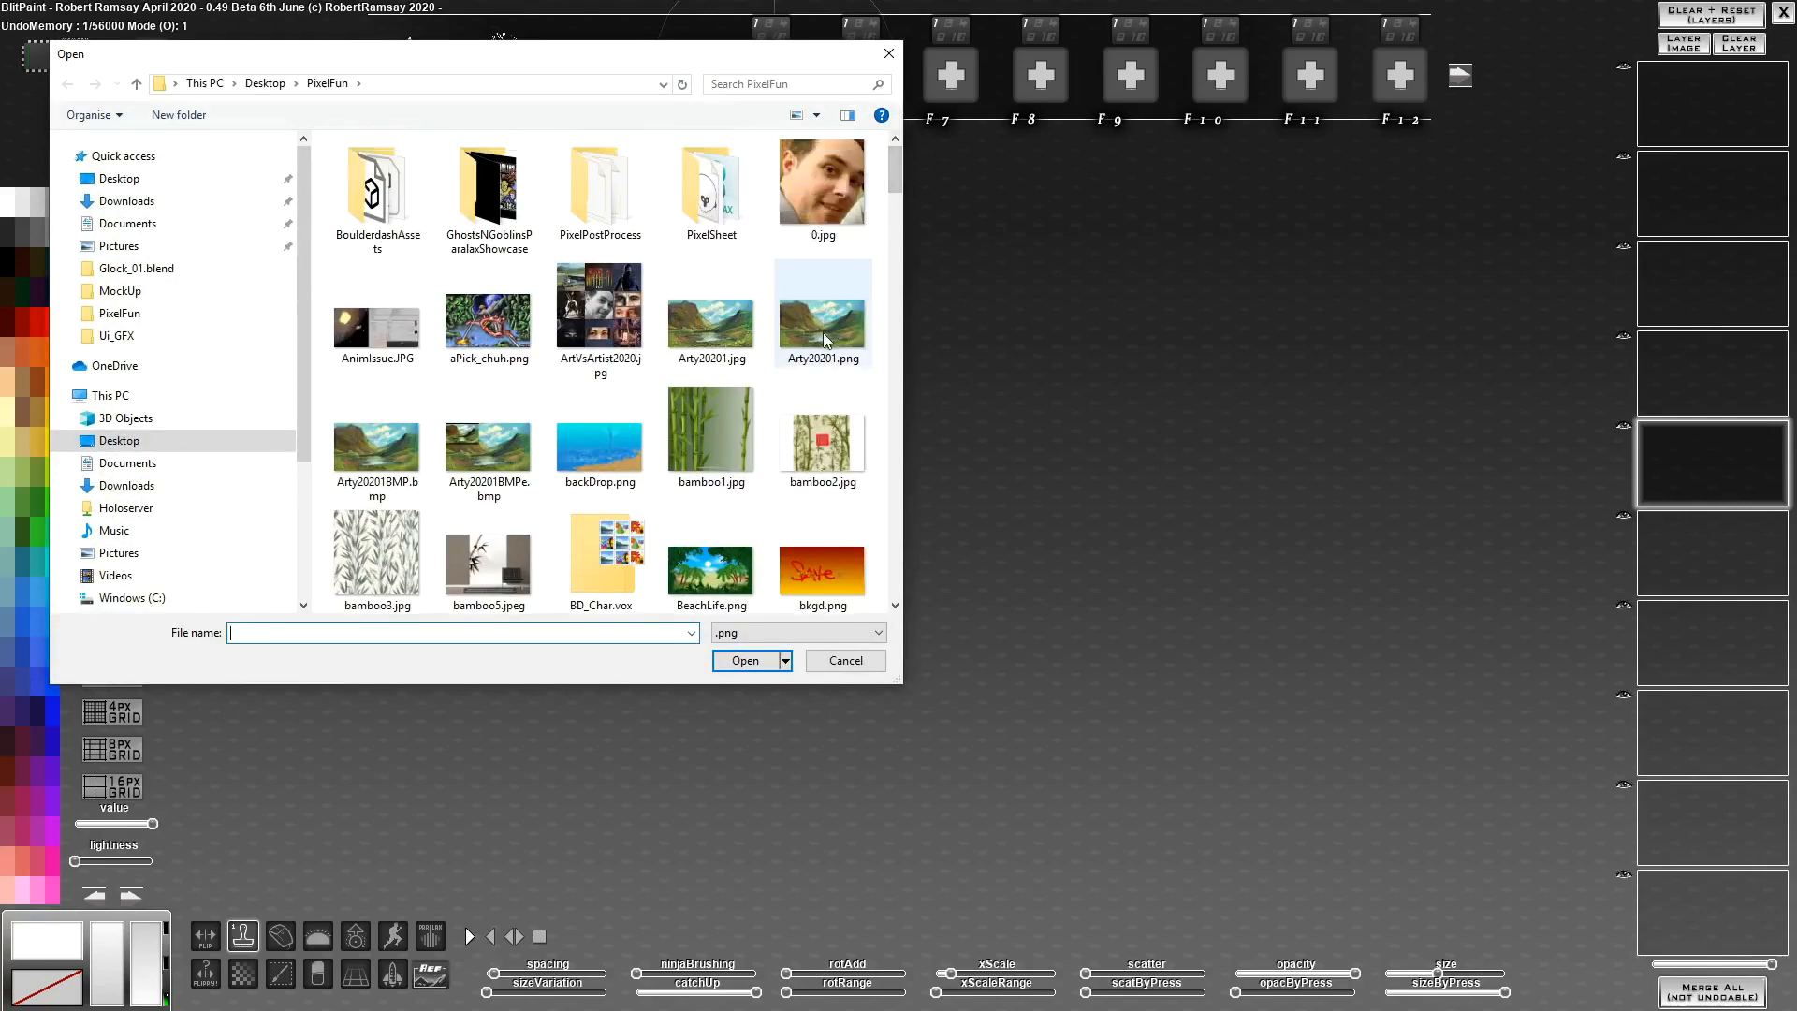
double_click(823, 333)
Try the landscape brush at different sizes, stamp it on the canvas, and undo the stamps
mouse_move(1645, 352)
mouse_down()
mouse_move(955, 448)
mouse_move(956, 481)
mouse_move(1199, 501)
mouse_move(901, 505)
mouse_move(1121, 491)
mouse_move(1080, 498)
mouse_up()
scroll(953, 479, down, 6)
scroll(1199, 502, up, 6)
scroll(1108, 503, down, 2)
scroll(1133, 504, up, 1)
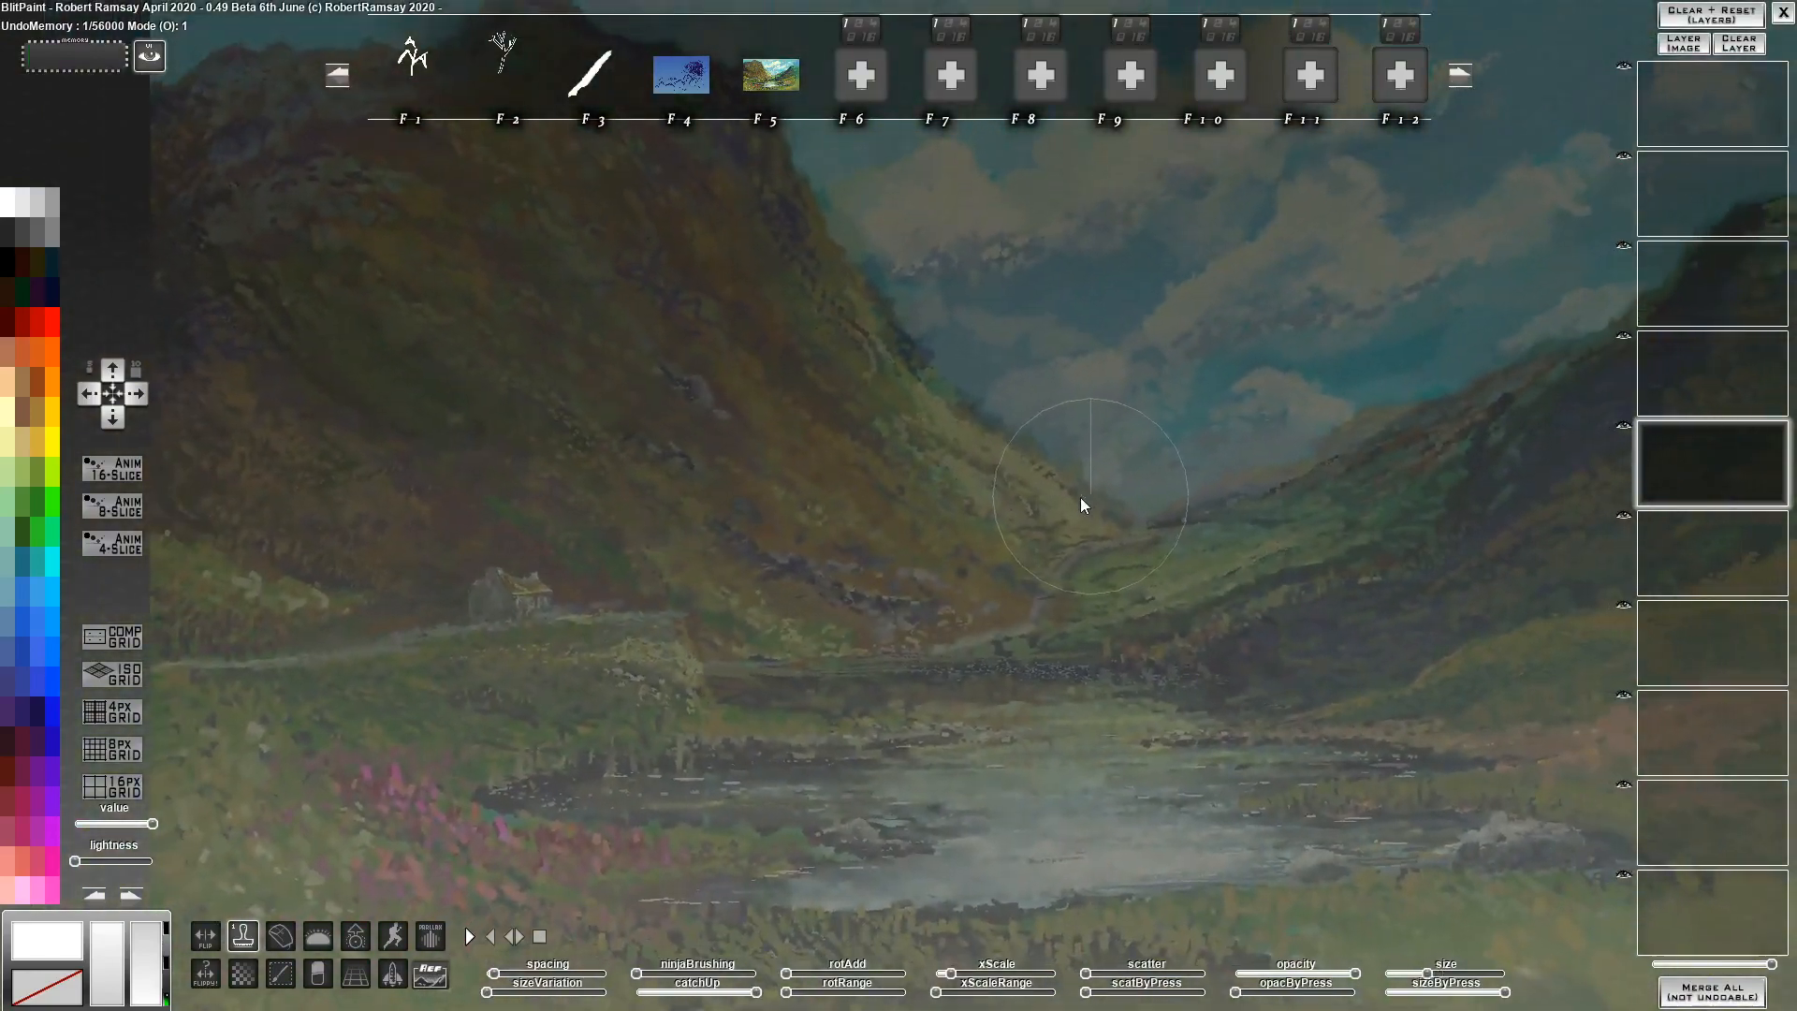
click(929, 513)
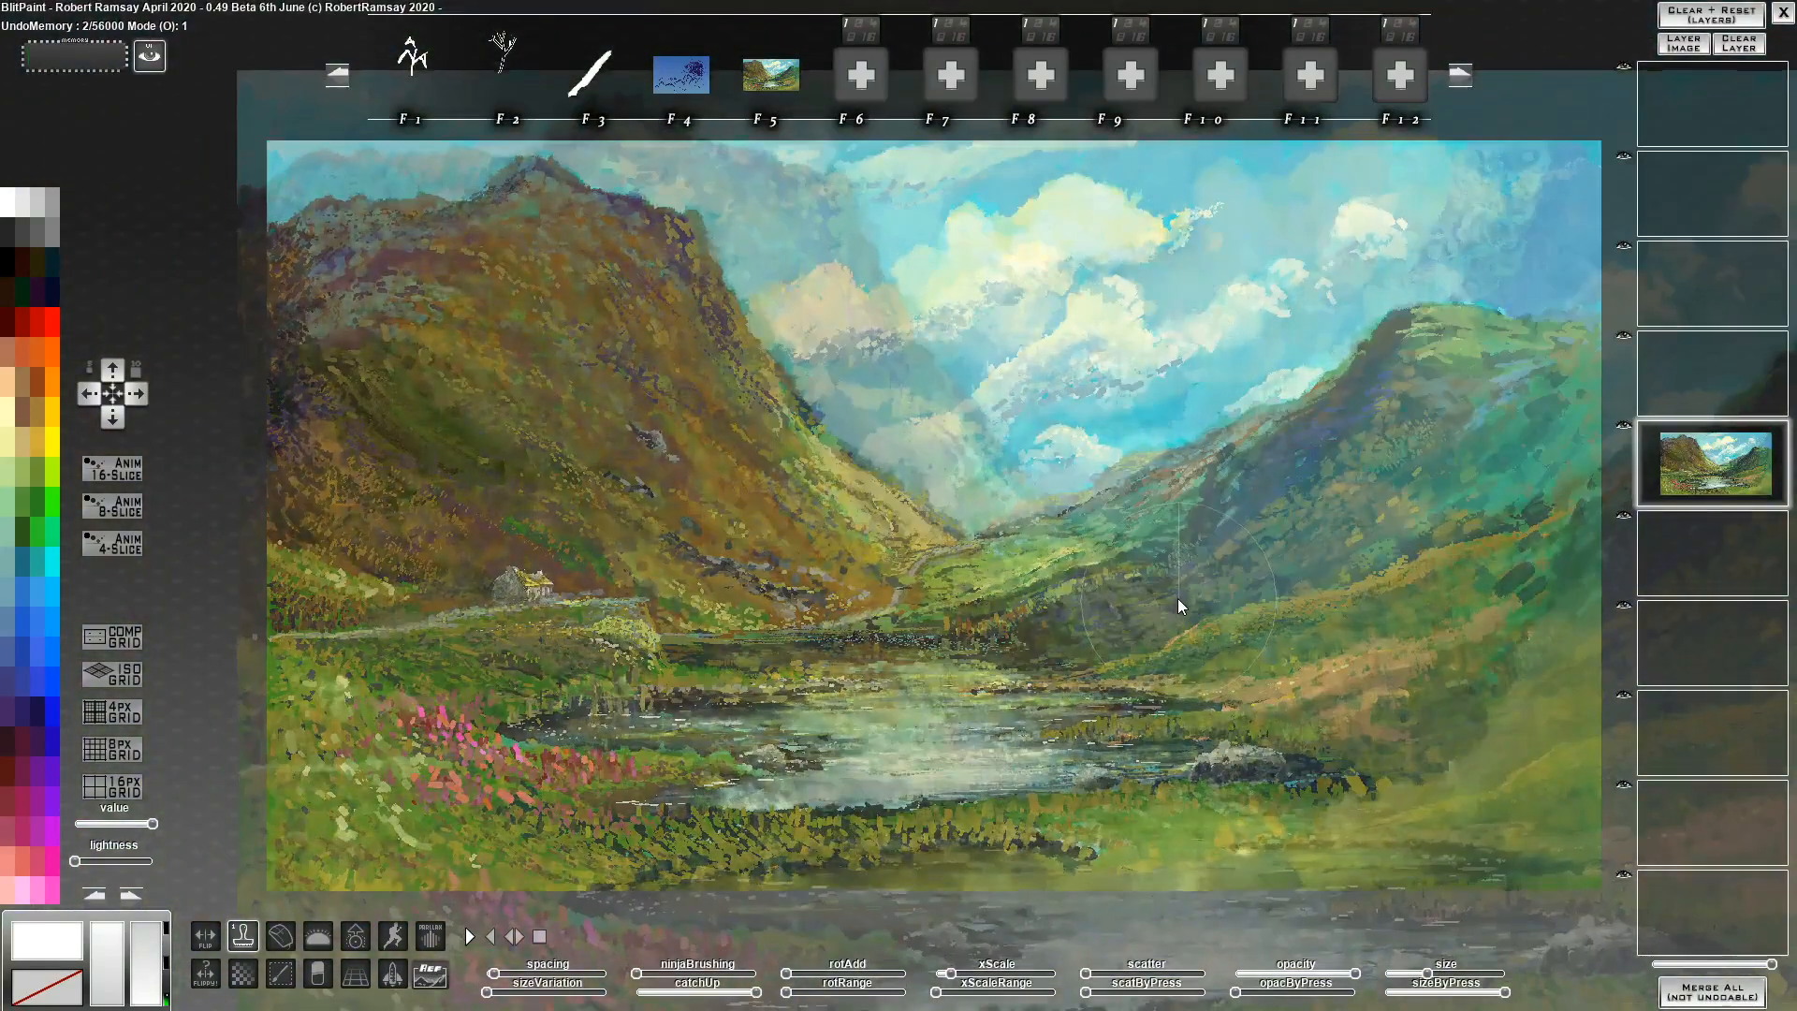
key(ctrl+z)
key(ctrl+z)
Adjust the landscape brush's size, set its size-by-pressure to minimum, and stamp it to fill the whole canvas
mouse_move(1451, 972)
mouse_down()
mouse_move(1357, 972)
mouse_move(1435, 972)
mouse_up()
drag(1498, 991, 1383, 991)
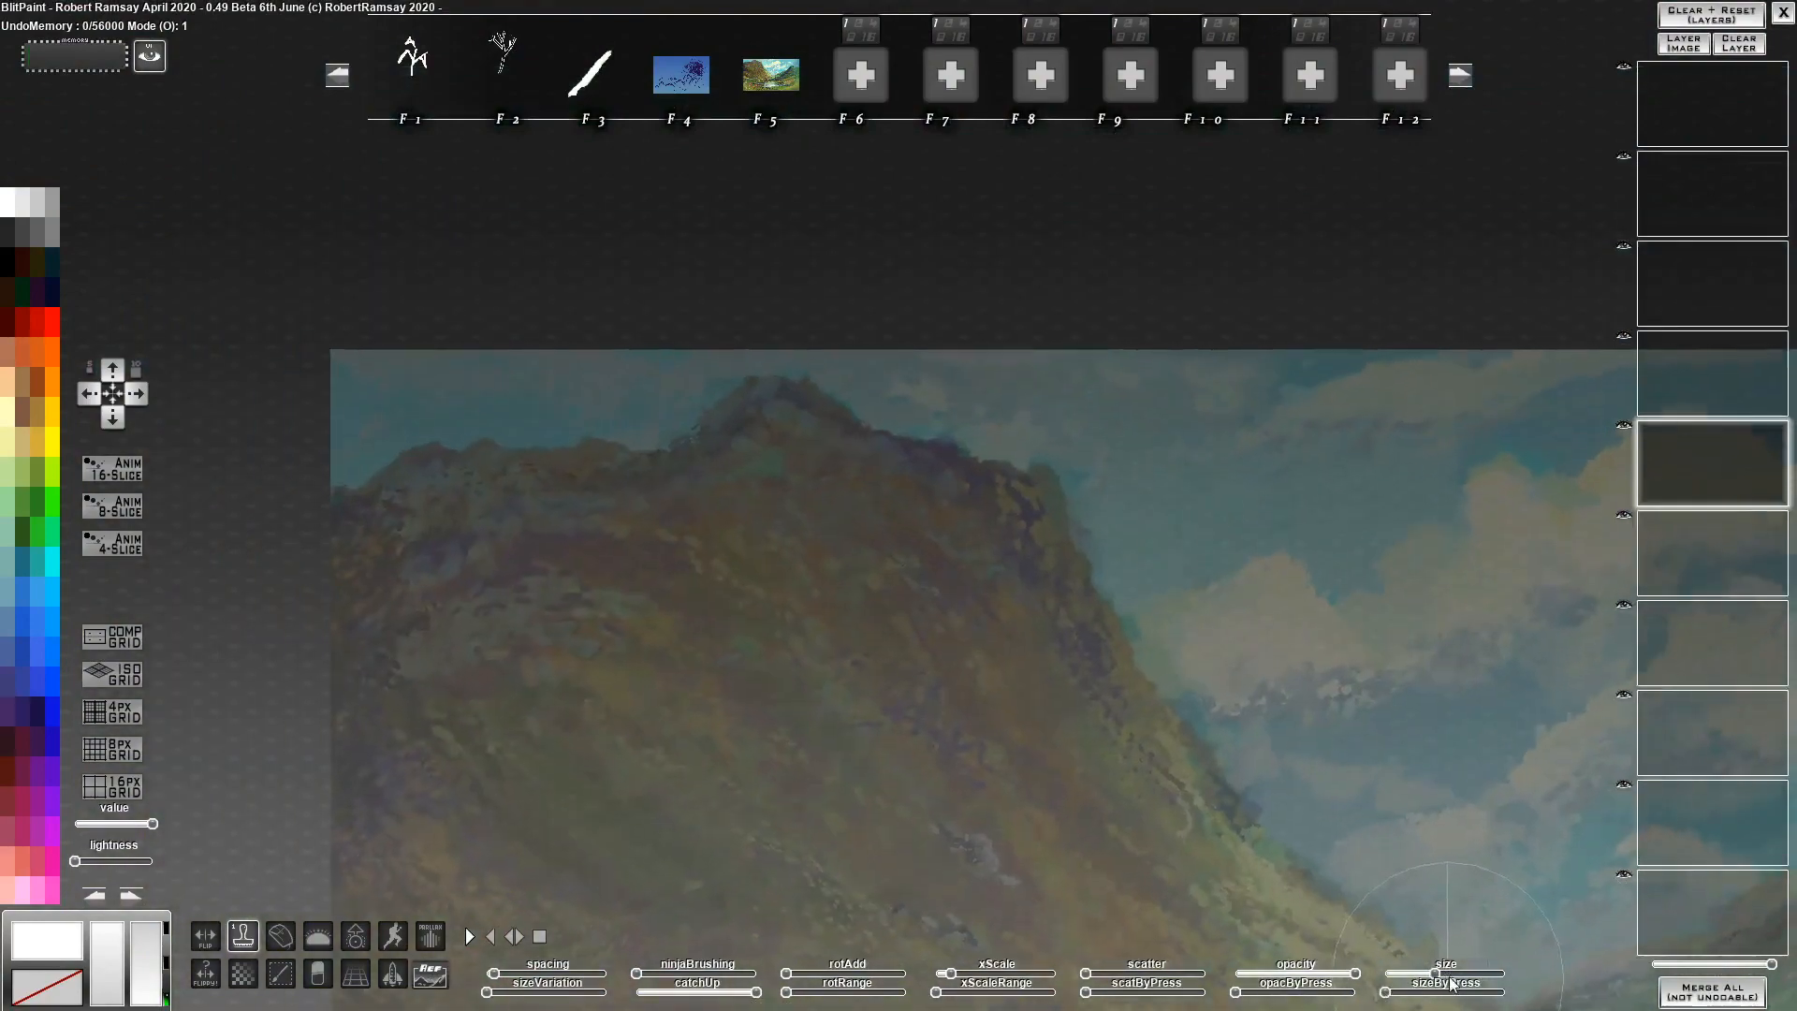
mouse_move(1024, 560)
mouse_down()
mouse_move(1074, 616)
mouse_move(1256, 633)
mouse_move(1279, 595)
mouse_up()
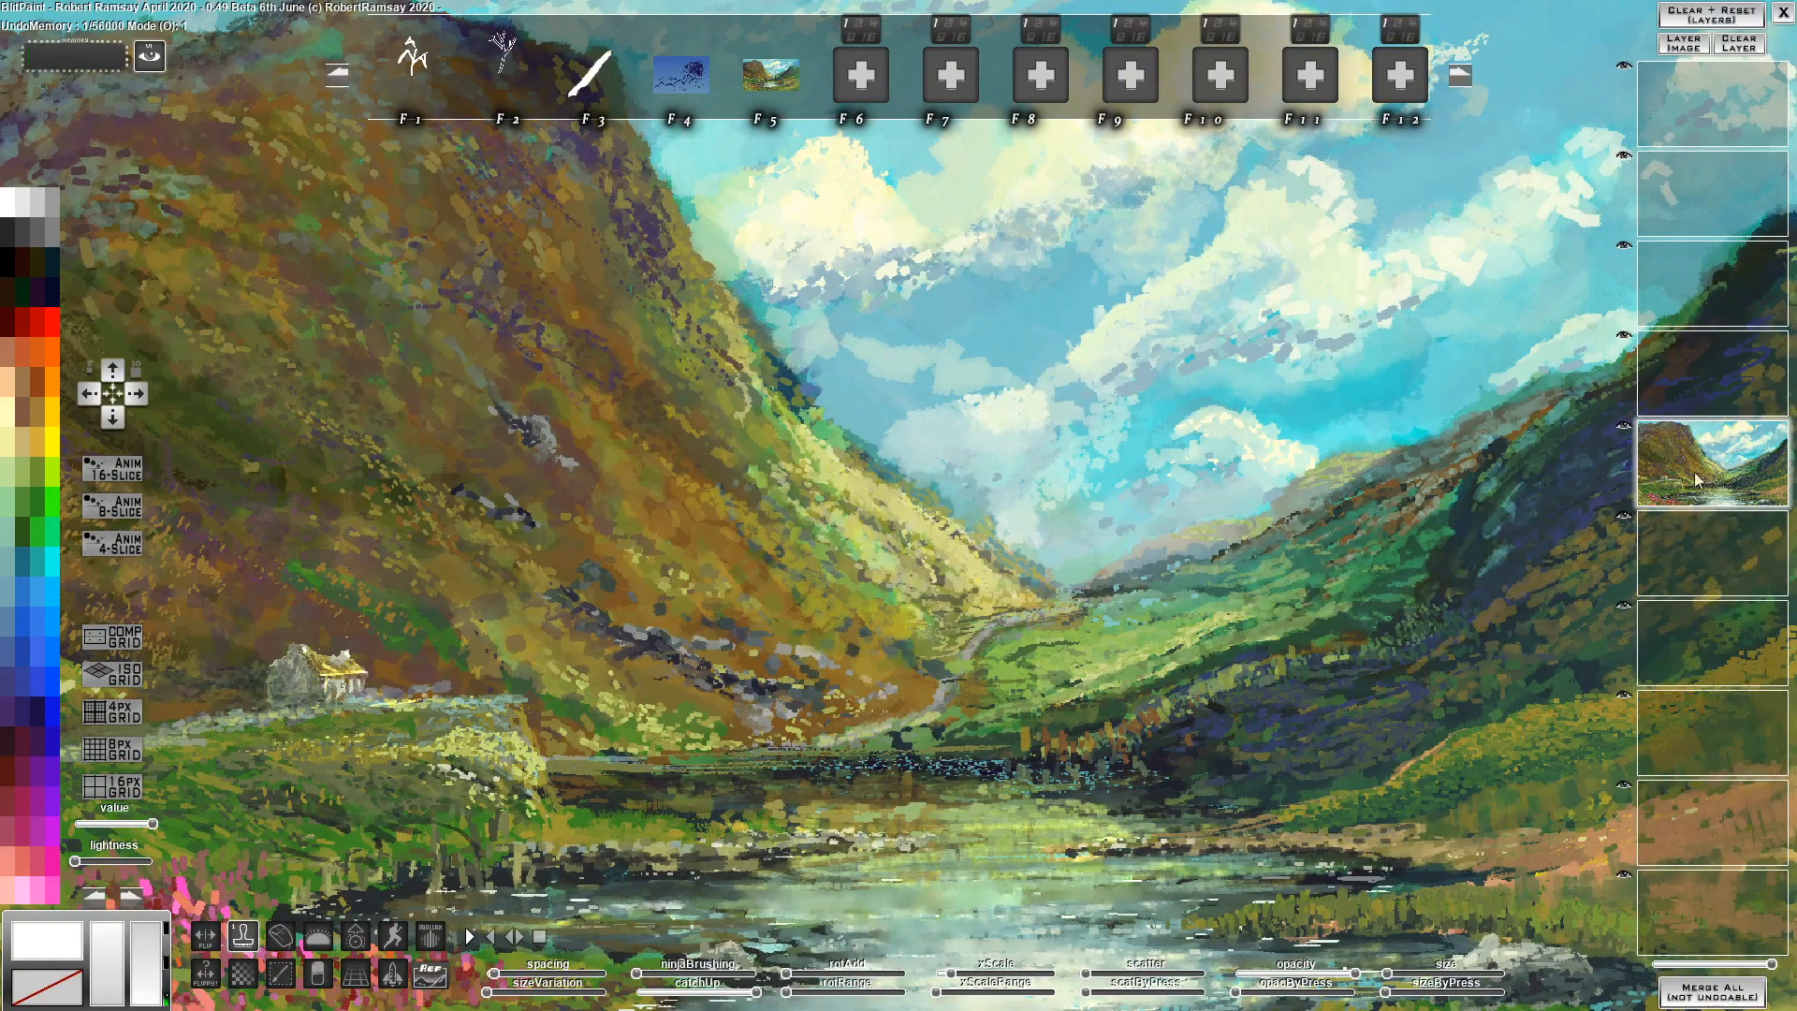
Return to the textured paint brush set, leave stamp mode, and paint strokes across the landscape's clouds
click(338, 77)
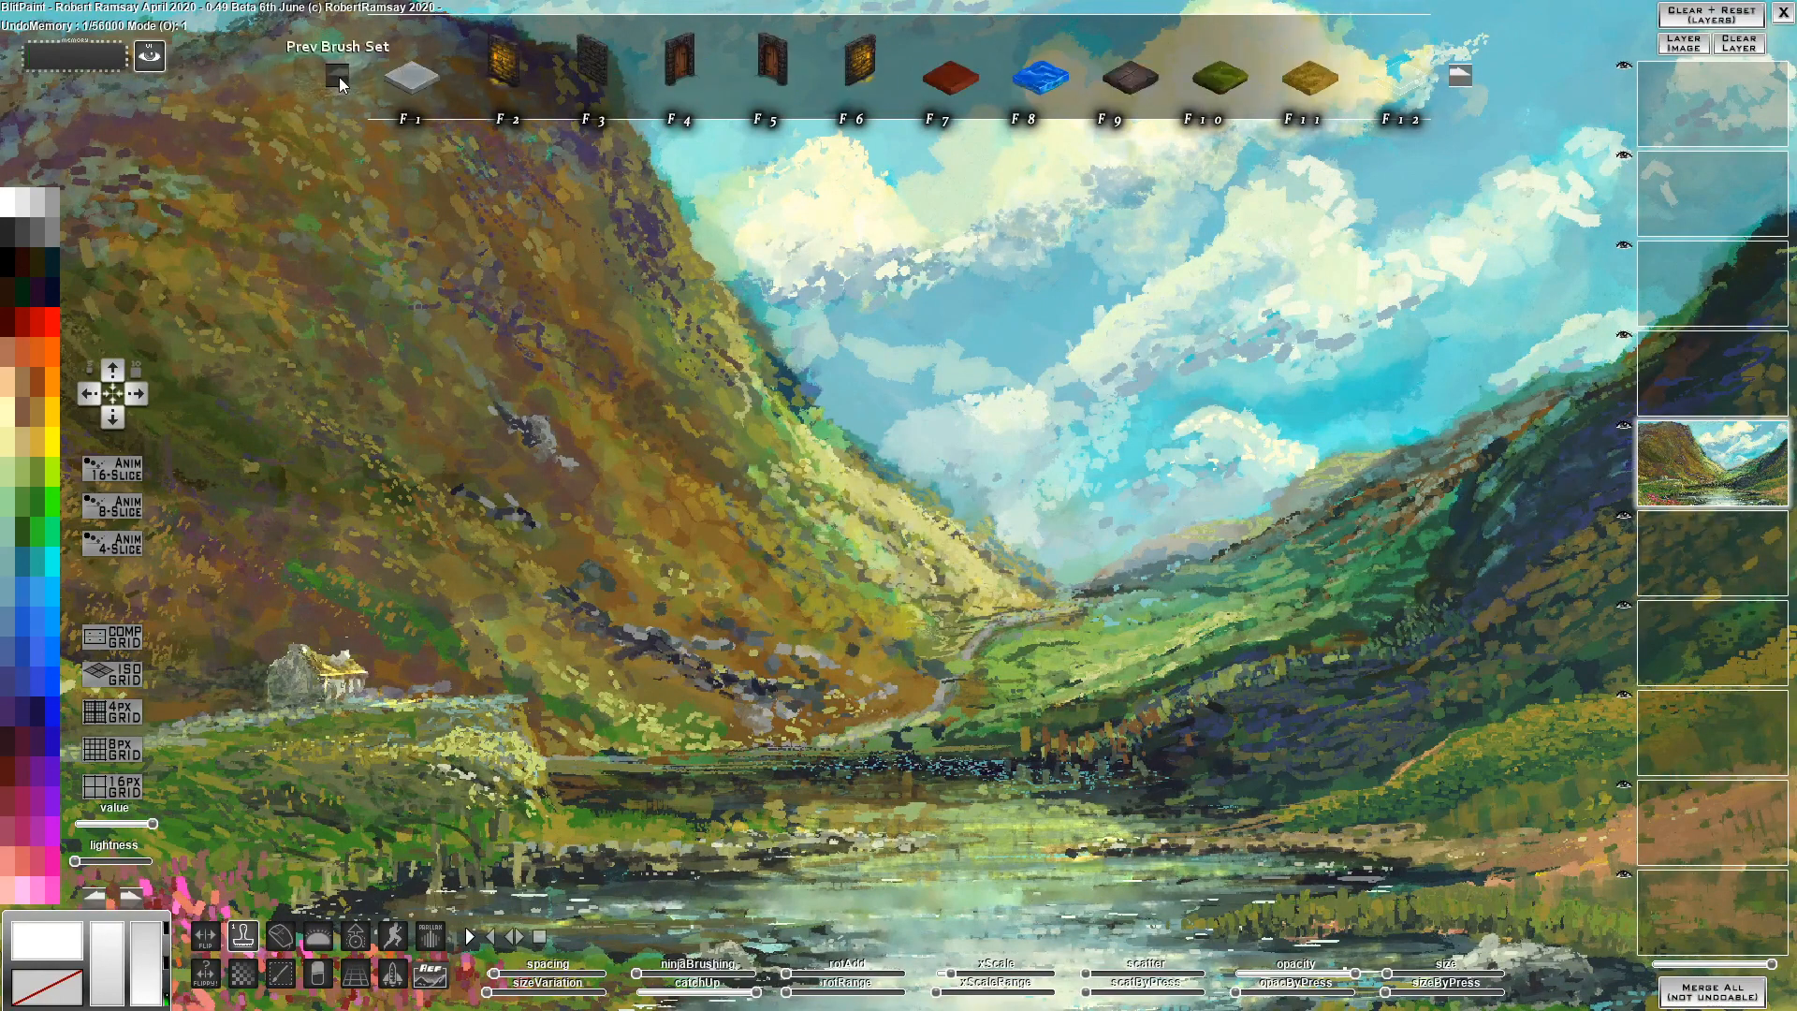
click(339, 79)
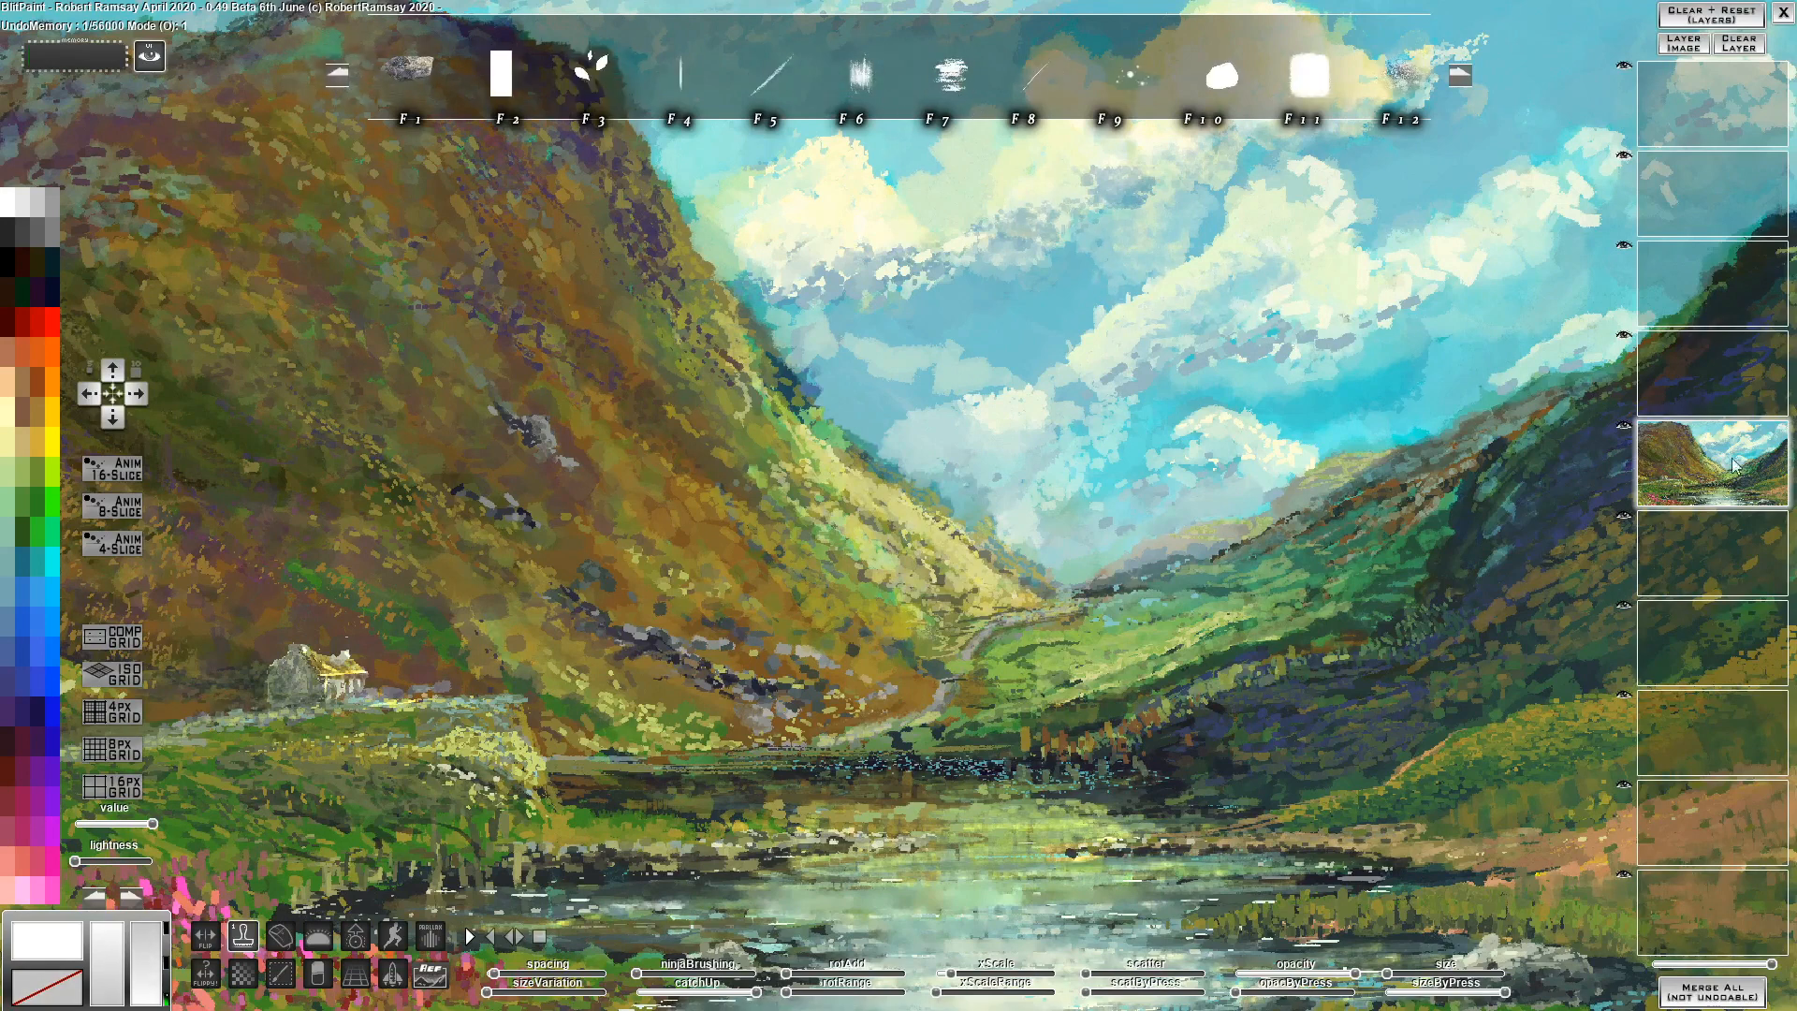
click(282, 948)
mouse_move(1097, 386)
mouse_down()
mouse_move(1114, 303)
mouse_move(1137, 290)
mouse_move(1124, 280)
mouse_move(1046, 296)
mouse_move(1049, 257)
mouse_move(994, 271)
mouse_move(986, 250)
mouse_move(894, 284)
mouse_move(940, 247)
mouse_move(874, 285)
mouse_move(911, 288)
mouse_move(842, 282)
mouse_move(820, 259)
mouse_move(777, 269)
mouse_move(845, 256)
mouse_move(849, 297)
mouse_up()
Change the painting mode, turn on random flipping, and paint pale blue strokes over the clouds beside the mountain
click(355, 927)
mouse_move(791, 220)
mouse_down()
mouse_move(858, 294)
mouse_move(843, 271)
mouse_move(887, 291)
mouse_move(889, 271)
mouse_move(792, 256)
mouse_move(830, 316)
mouse_move(780, 296)
mouse_move(817, 334)
mouse_up()
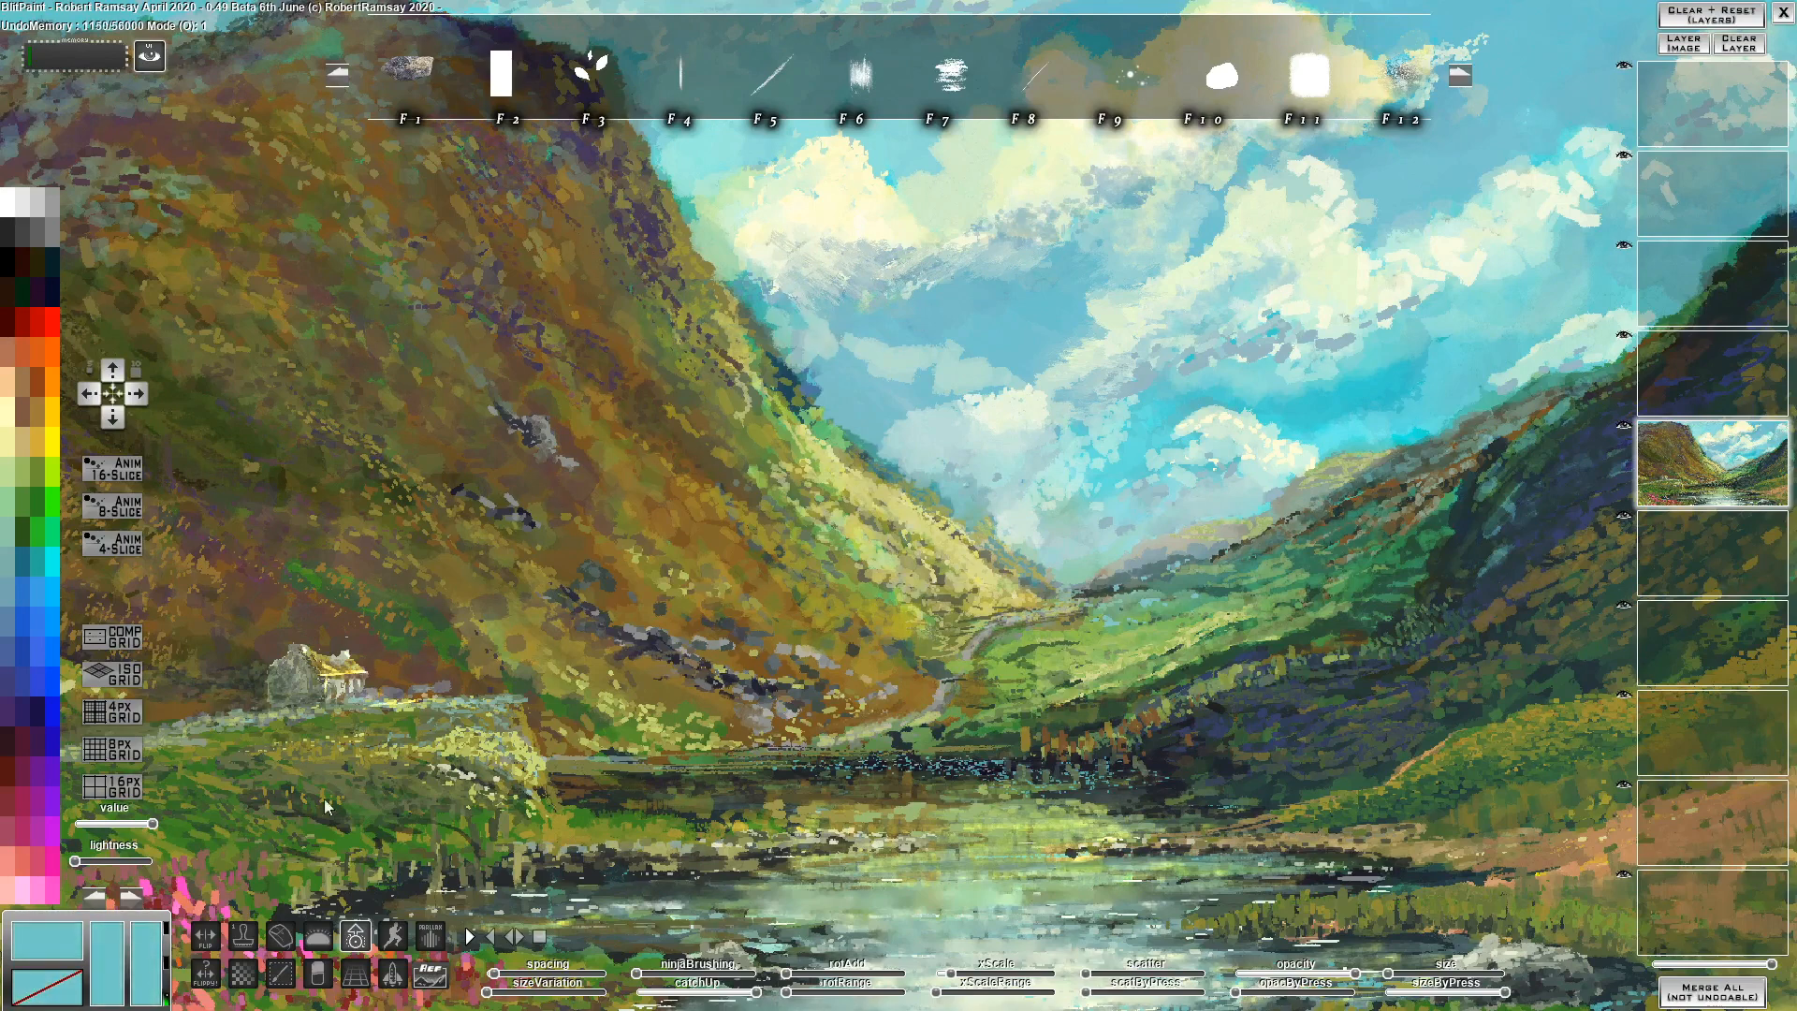
click(204, 964)
drag(894, 271, 813, 262)
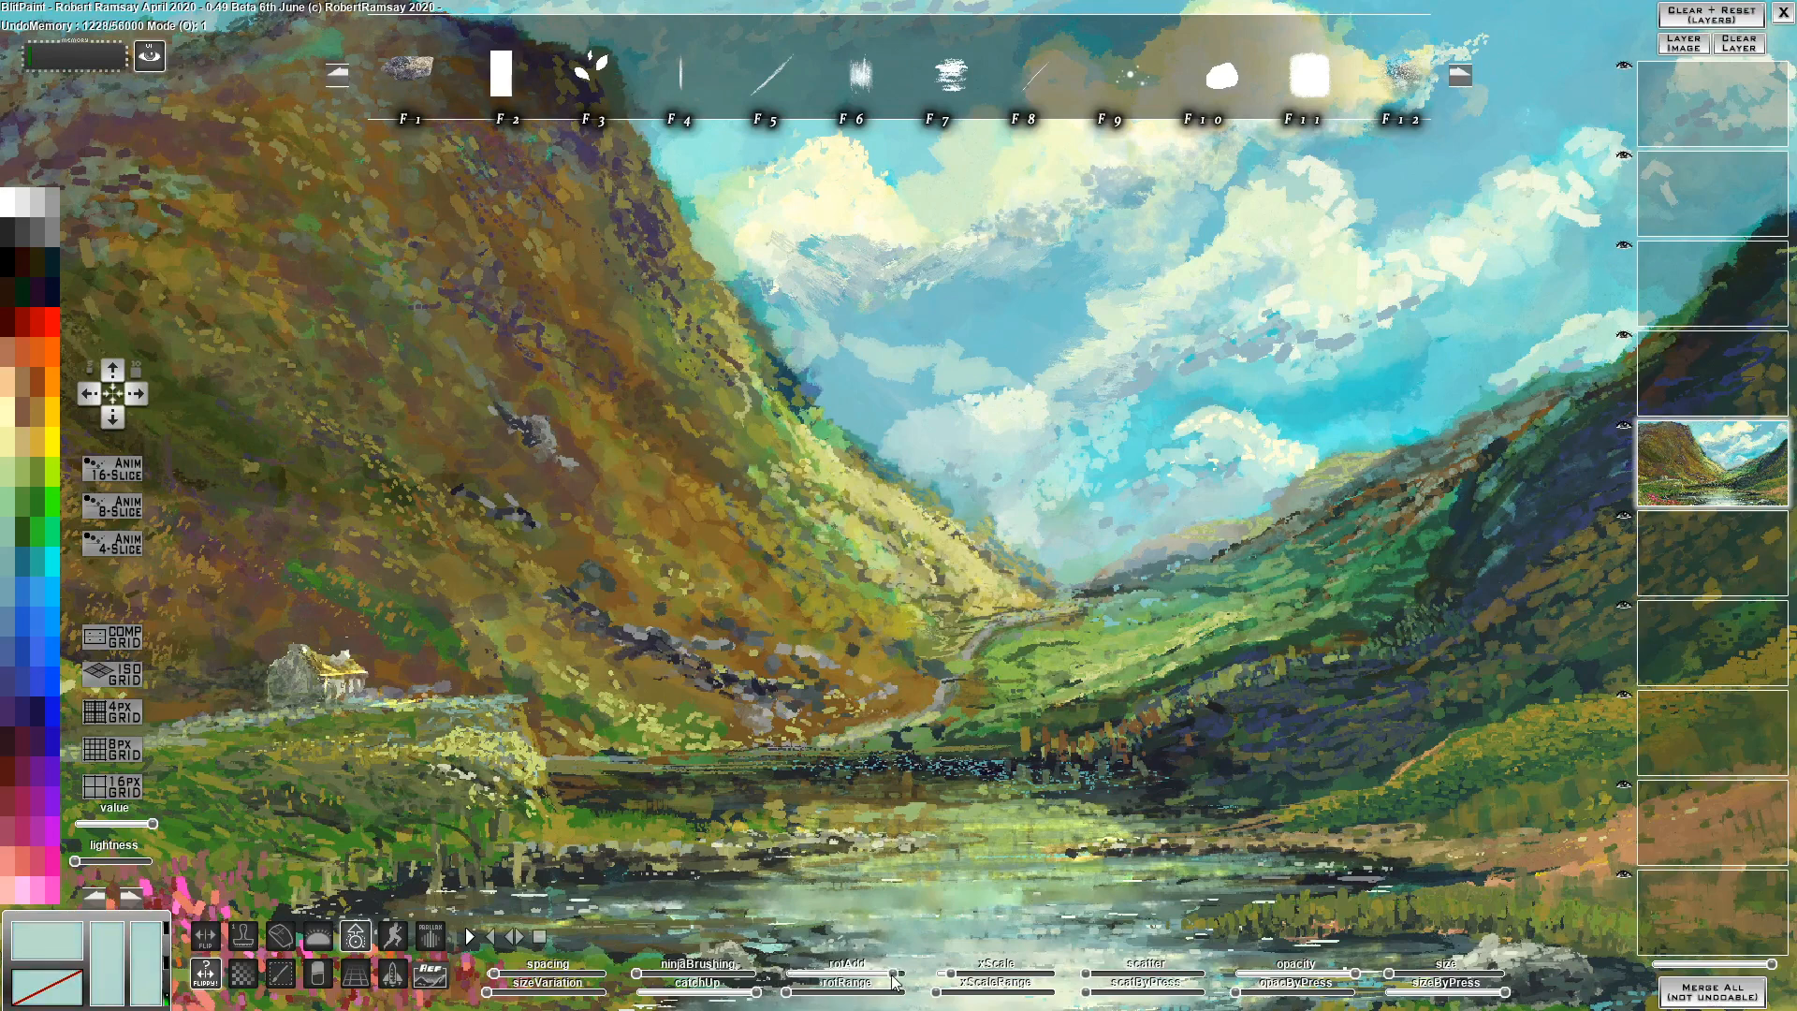
Sample nearby sky colours and paint textured strokes across the shaded undersides of the upper clouds
mouse_move(924, 295)
mouse_down()
mouse_move(787, 263)
mouse_move(863, 224)
mouse_up()
right_click(1081, 260)
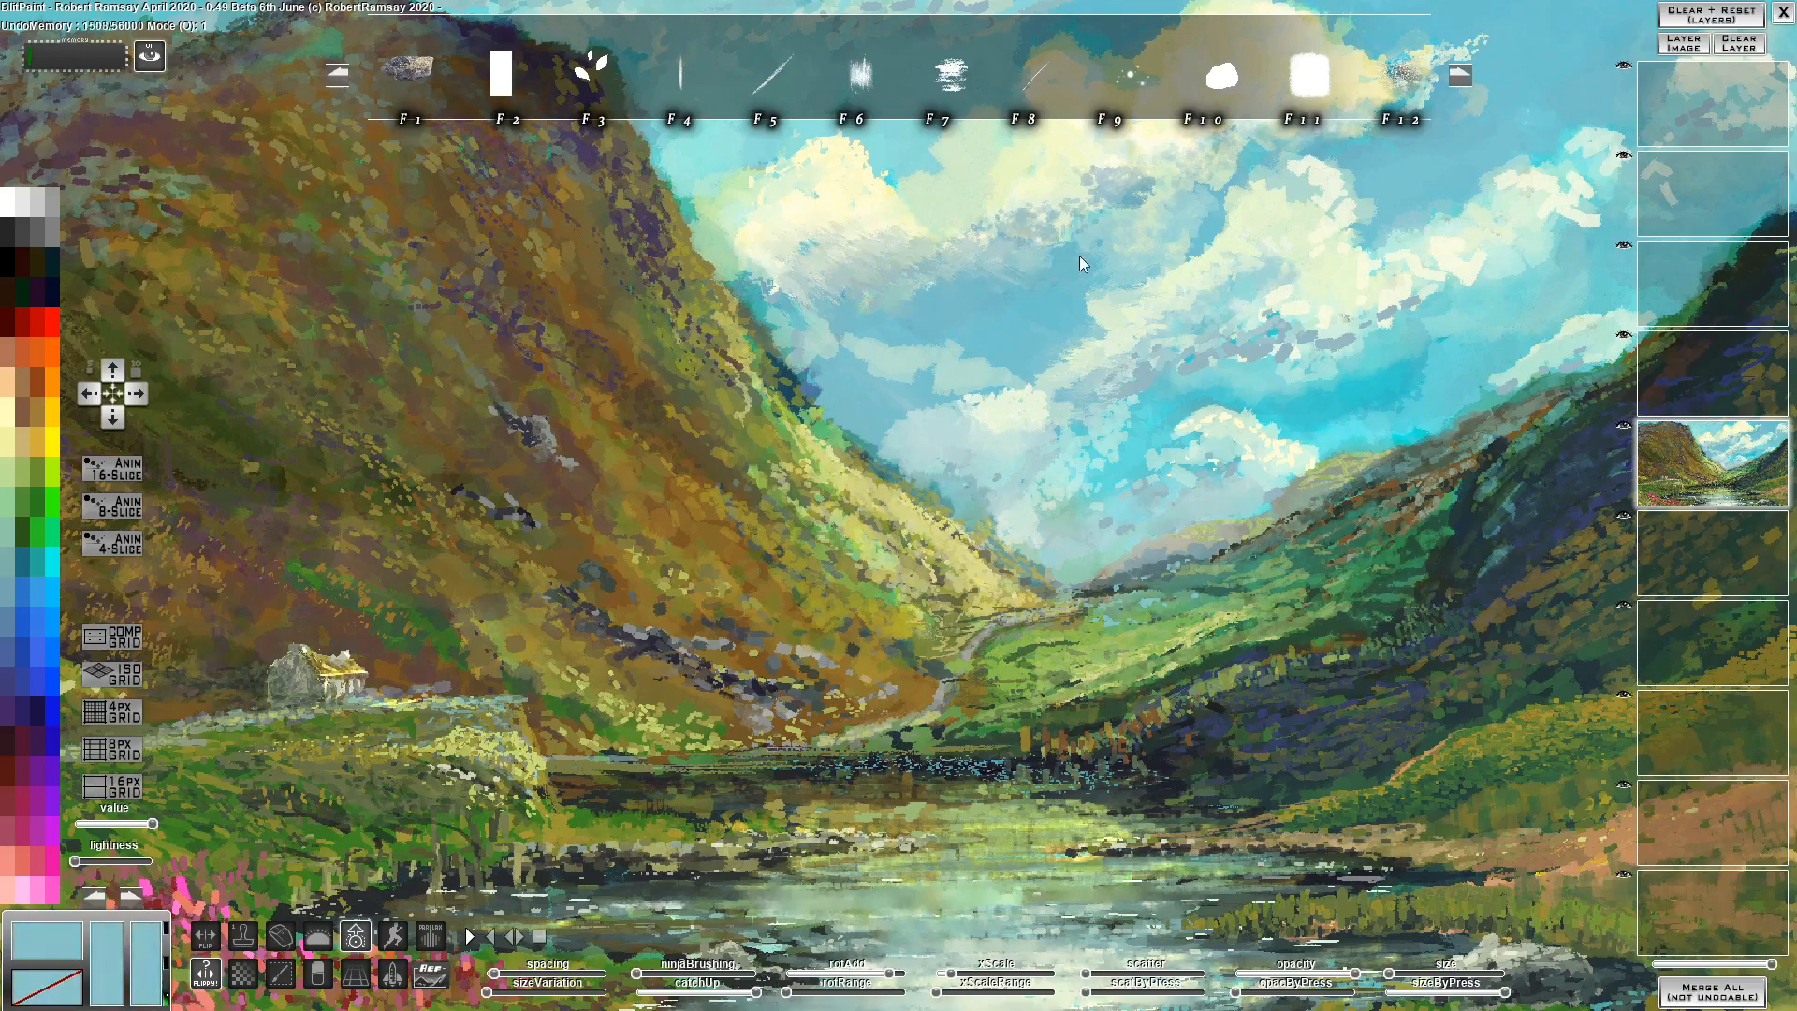
right_click(1030, 220)
drag(1041, 208, 1003, 248)
right_click(1140, 186)
drag(1147, 187, 1053, 299)
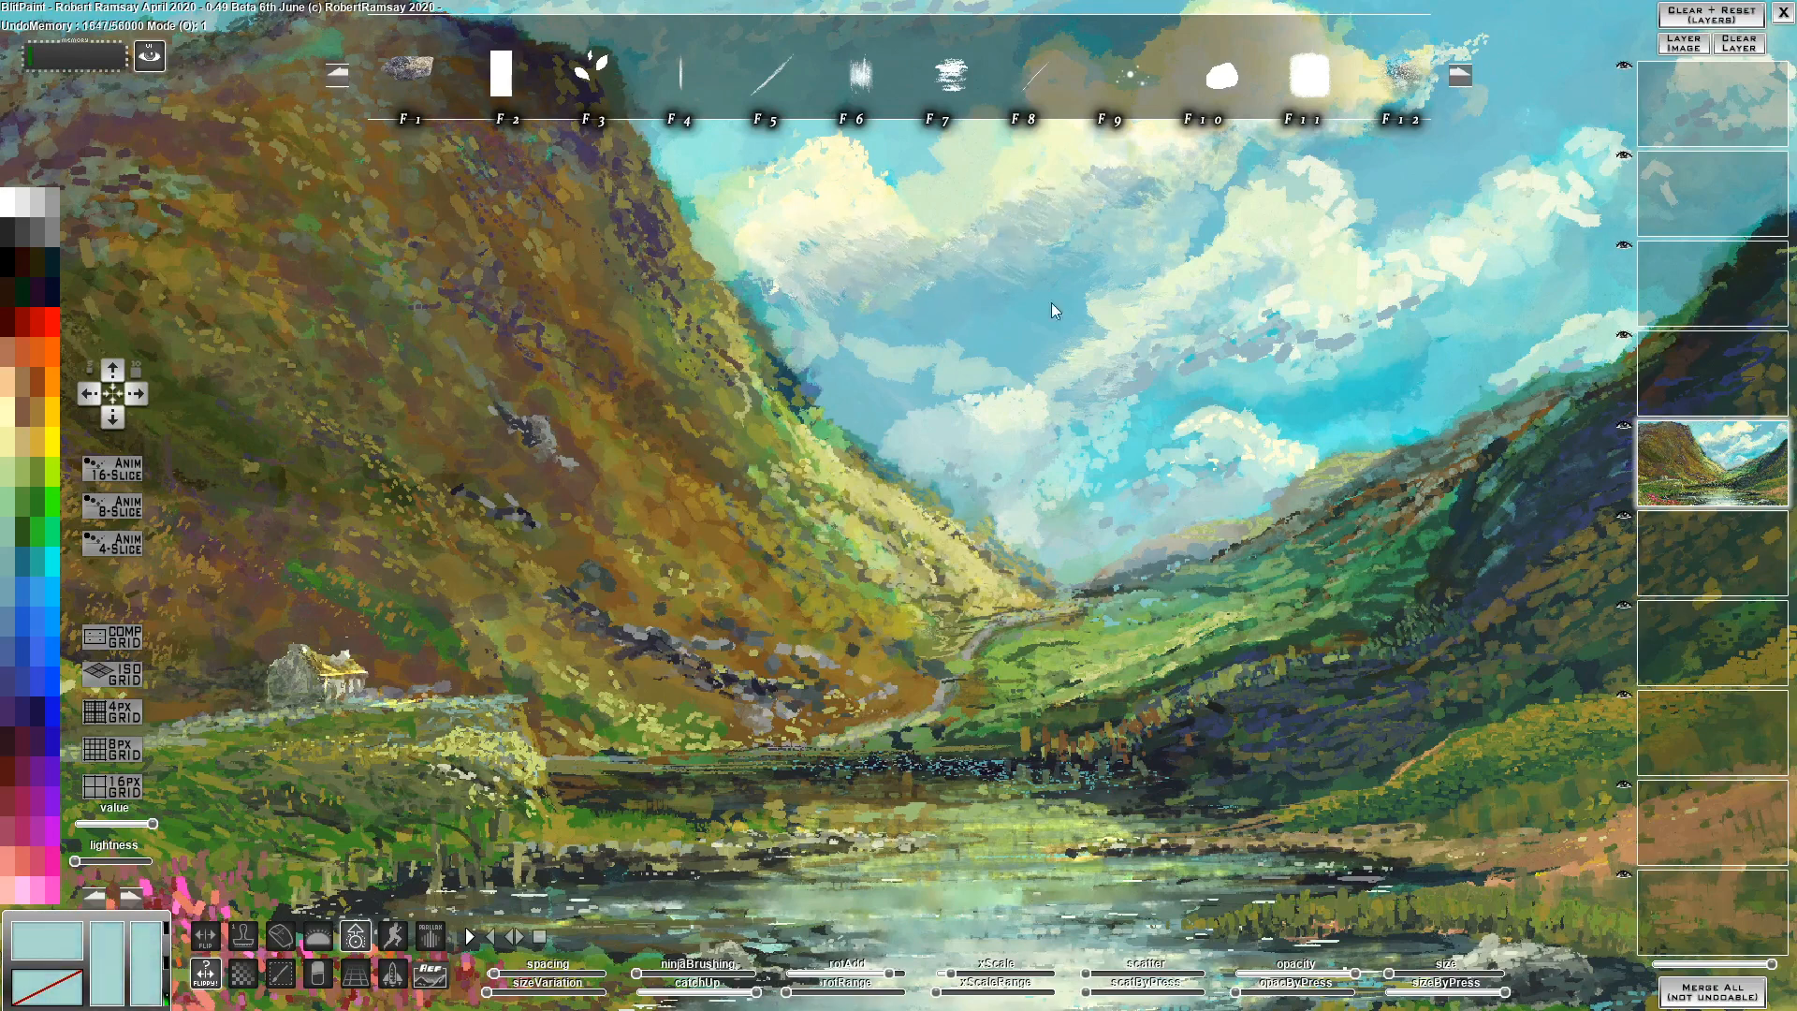
Choose the diagonal-line brush and paint sampled cloud and sky colours into the cloud beside the left mountain
click(776, 77)
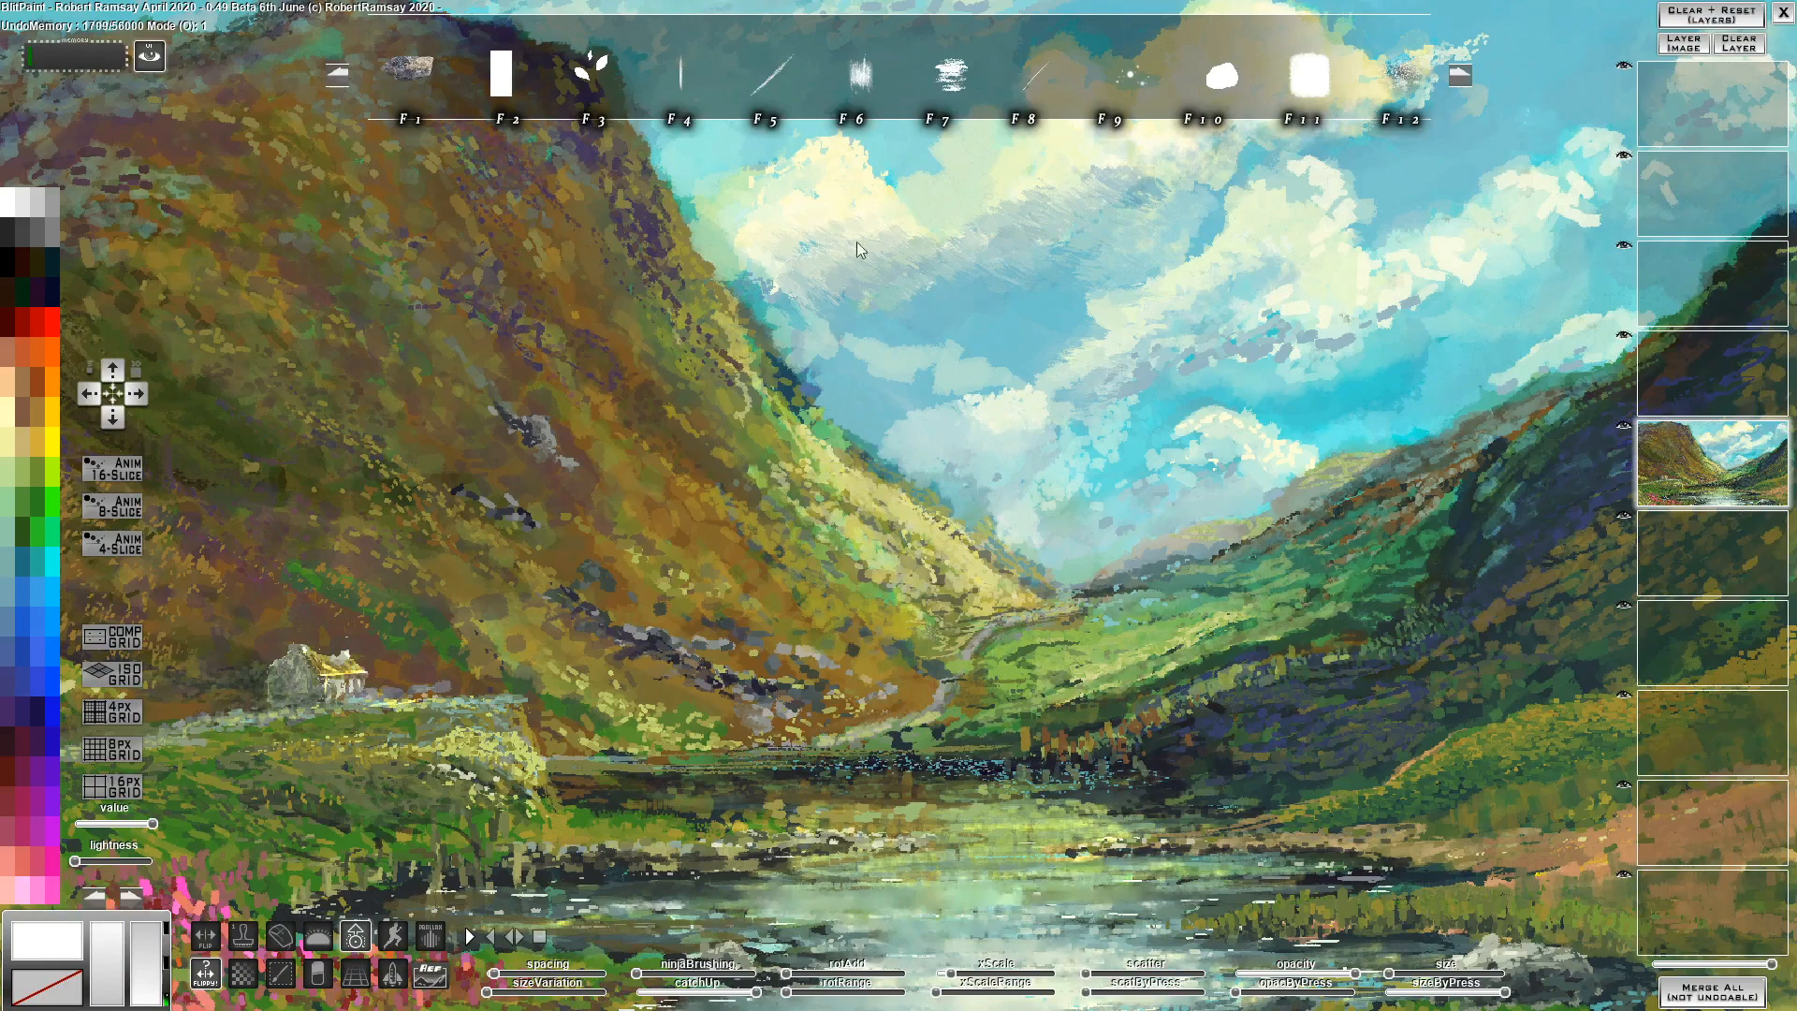
right_click(875, 229)
right_click(810, 318)
mouse_move(874, 229)
mouse_down()
mouse_move(834, 264)
mouse_move(921, 277)
mouse_move(907, 283)
mouse_up()
right_click(907, 266)
right_click(881, 306)
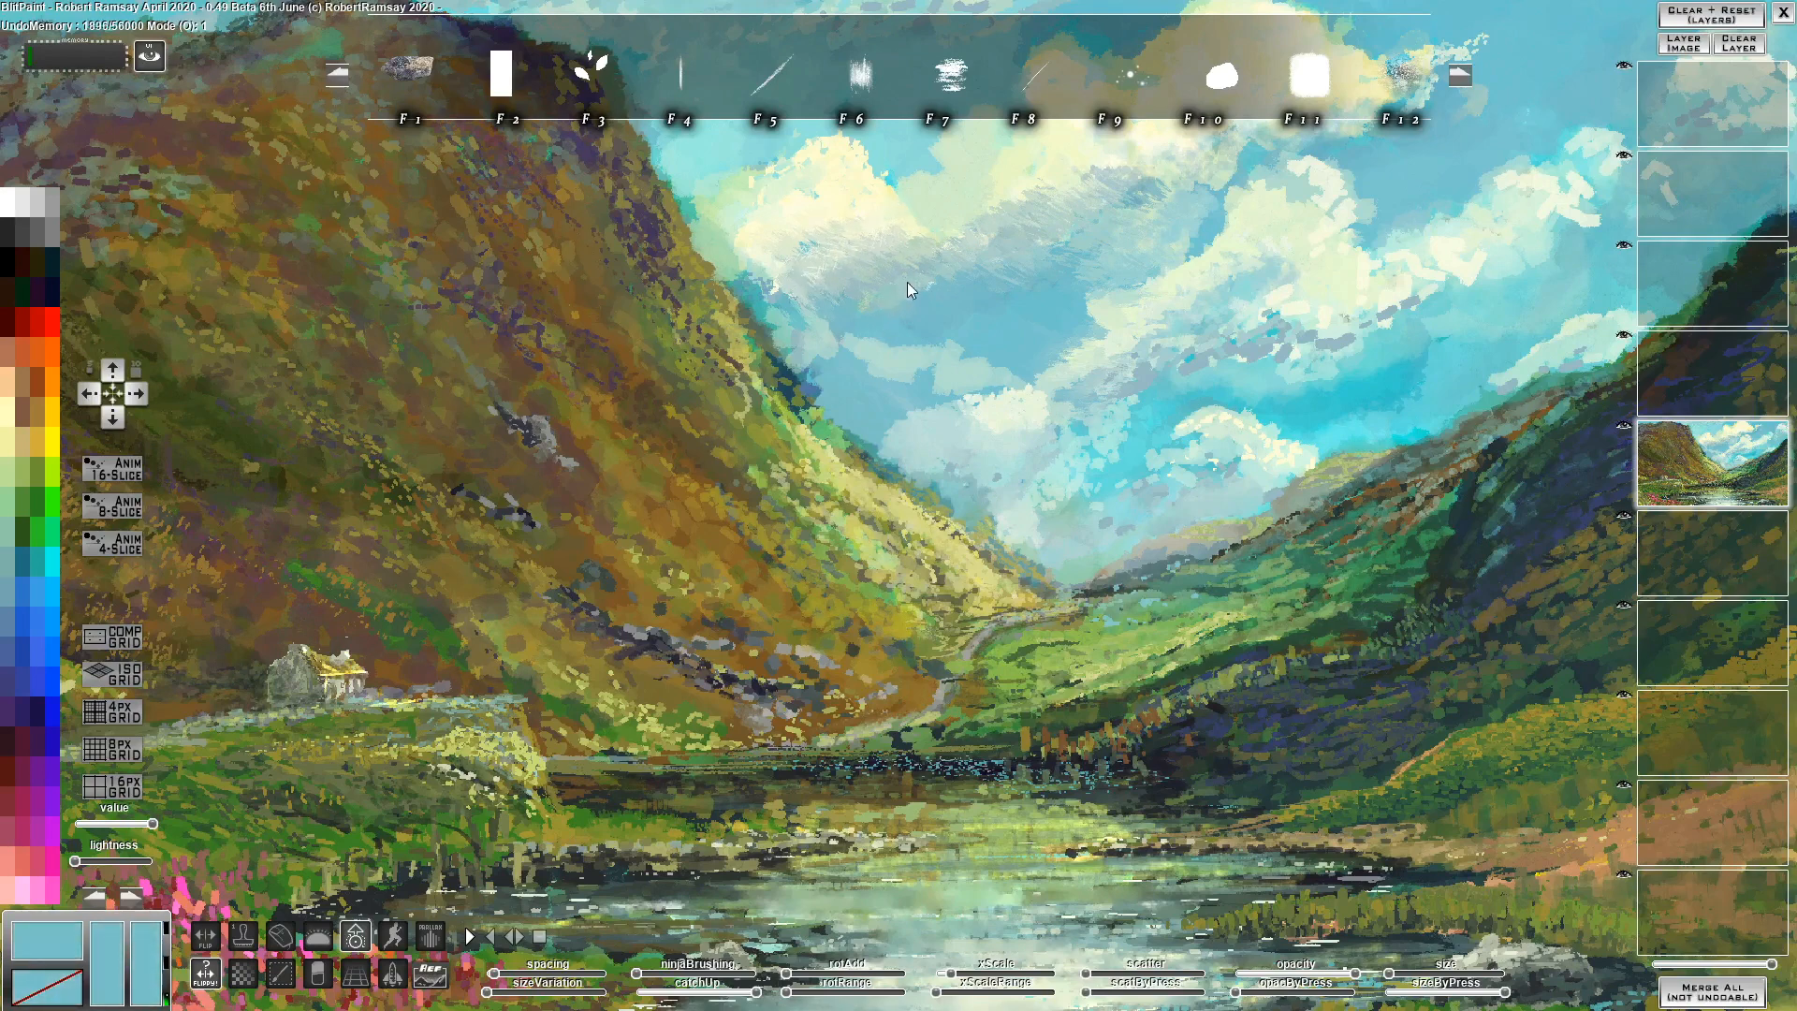
right_click(849, 220)
mouse_move(849, 221)
mouse_down()
mouse_move(807, 279)
mouse_move(941, 237)
mouse_move(907, 279)
mouse_up()
right_click(806, 277)
right_click(886, 370)
right_click(880, 423)
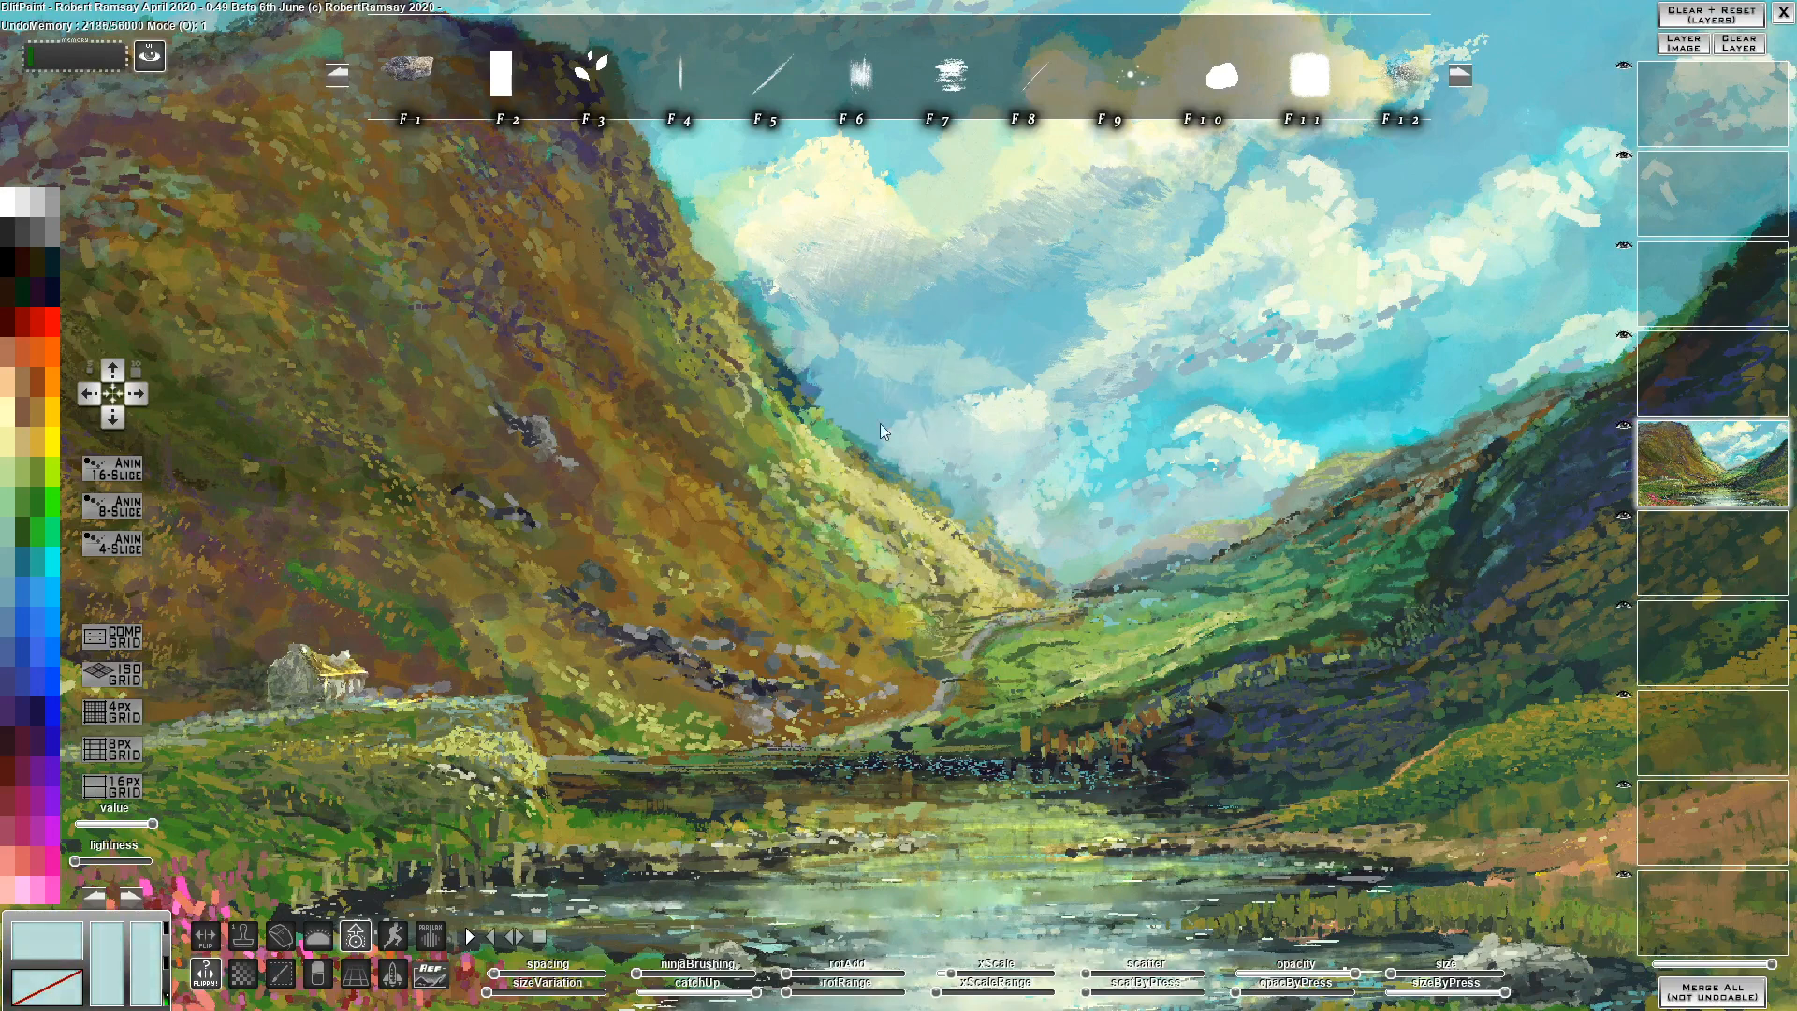
Blend sampled sky and cloud colours with strokes through the middle of the sky and its central cloud
right_click(994, 434)
mouse_move(880, 423)
mouse_down()
mouse_move(994, 435)
mouse_move(1048, 398)
mouse_up()
right_click(1097, 362)
right_click(1128, 318)
right_click(1154, 290)
mouse_move(1153, 291)
mouse_down()
mouse_move(1184, 305)
mouse_move(1170, 257)
mouse_move(1192, 294)
mouse_up()
right_click(1183, 306)
right_click(1170, 257)
right_click(1192, 294)
Paint sampled turquoise strokes around the small cloud above the right-hand hills
right_click(1122, 471)
right_click(1126, 442)
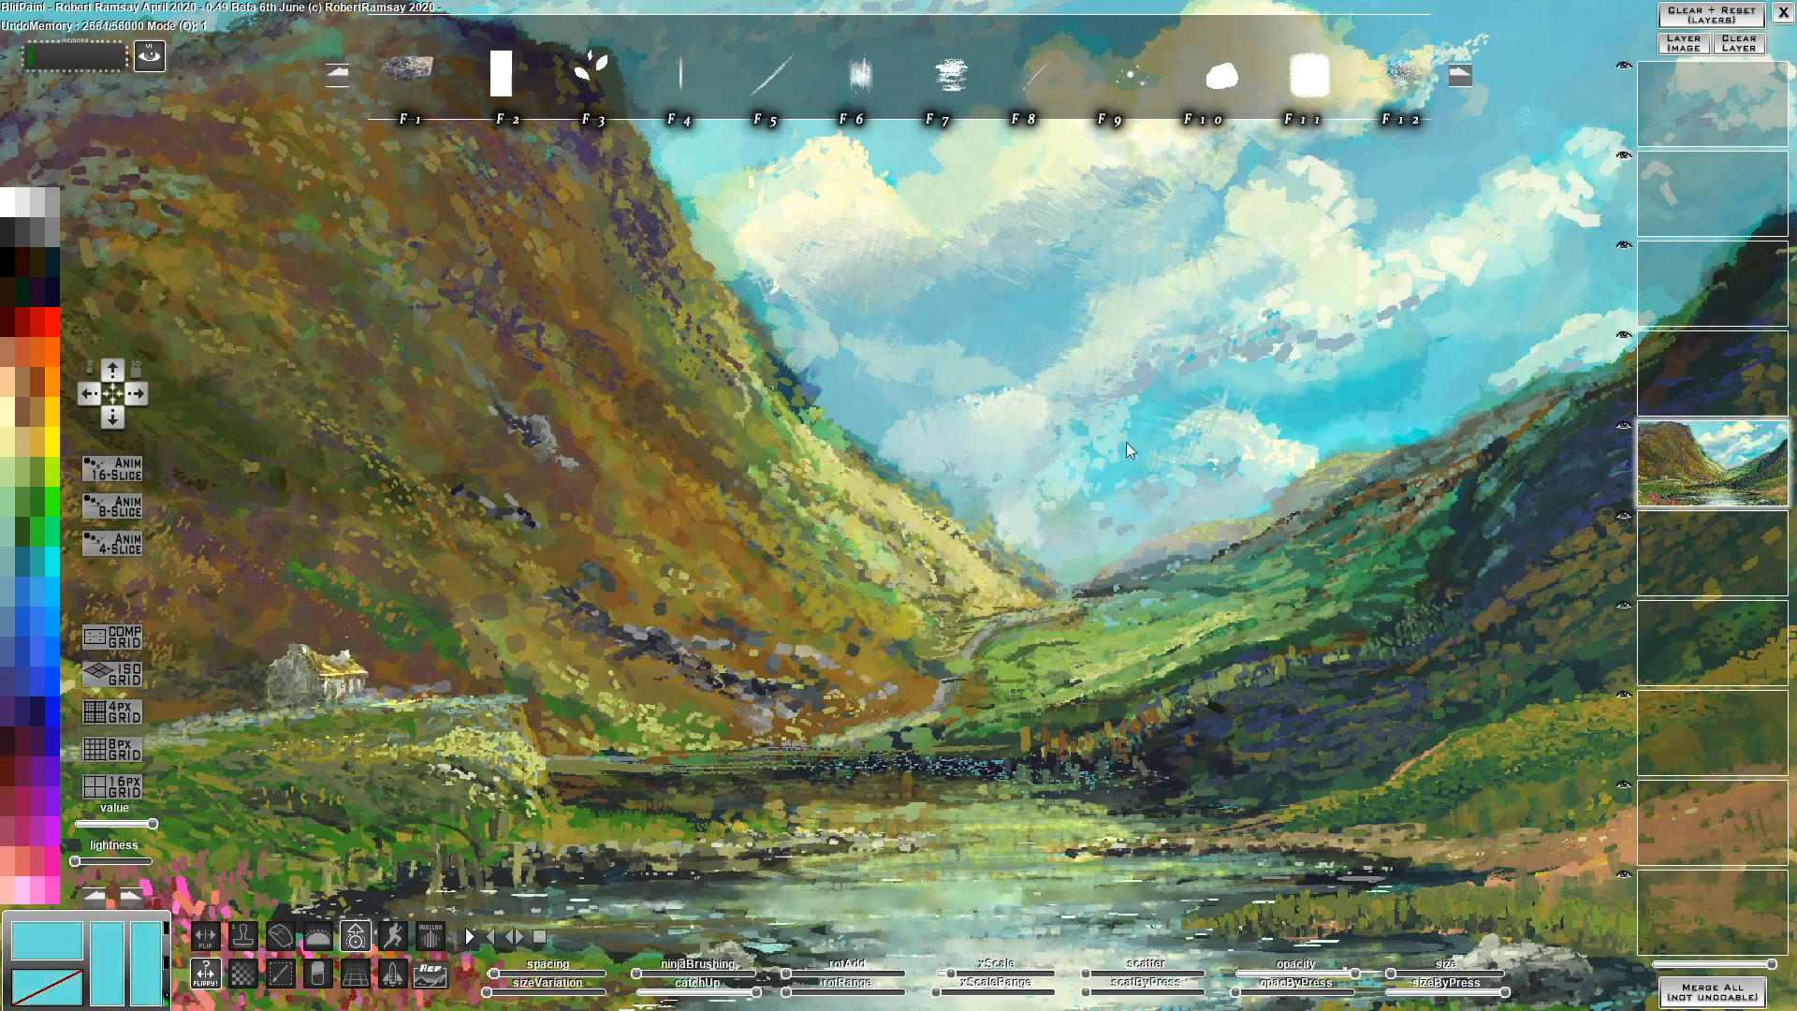
drag(1126, 442, 1131, 462)
right_click(1132, 462)
Sample colours from the left hillside and paint strokes along its sunlit slope and darker upper areas
right_click(894, 526)
right_click(941, 556)
right_click(990, 584)
mouse_move(941, 556)
mouse_down()
mouse_move(991, 584)
mouse_move(885, 518)
mouse_up()
right_click(838, 504)
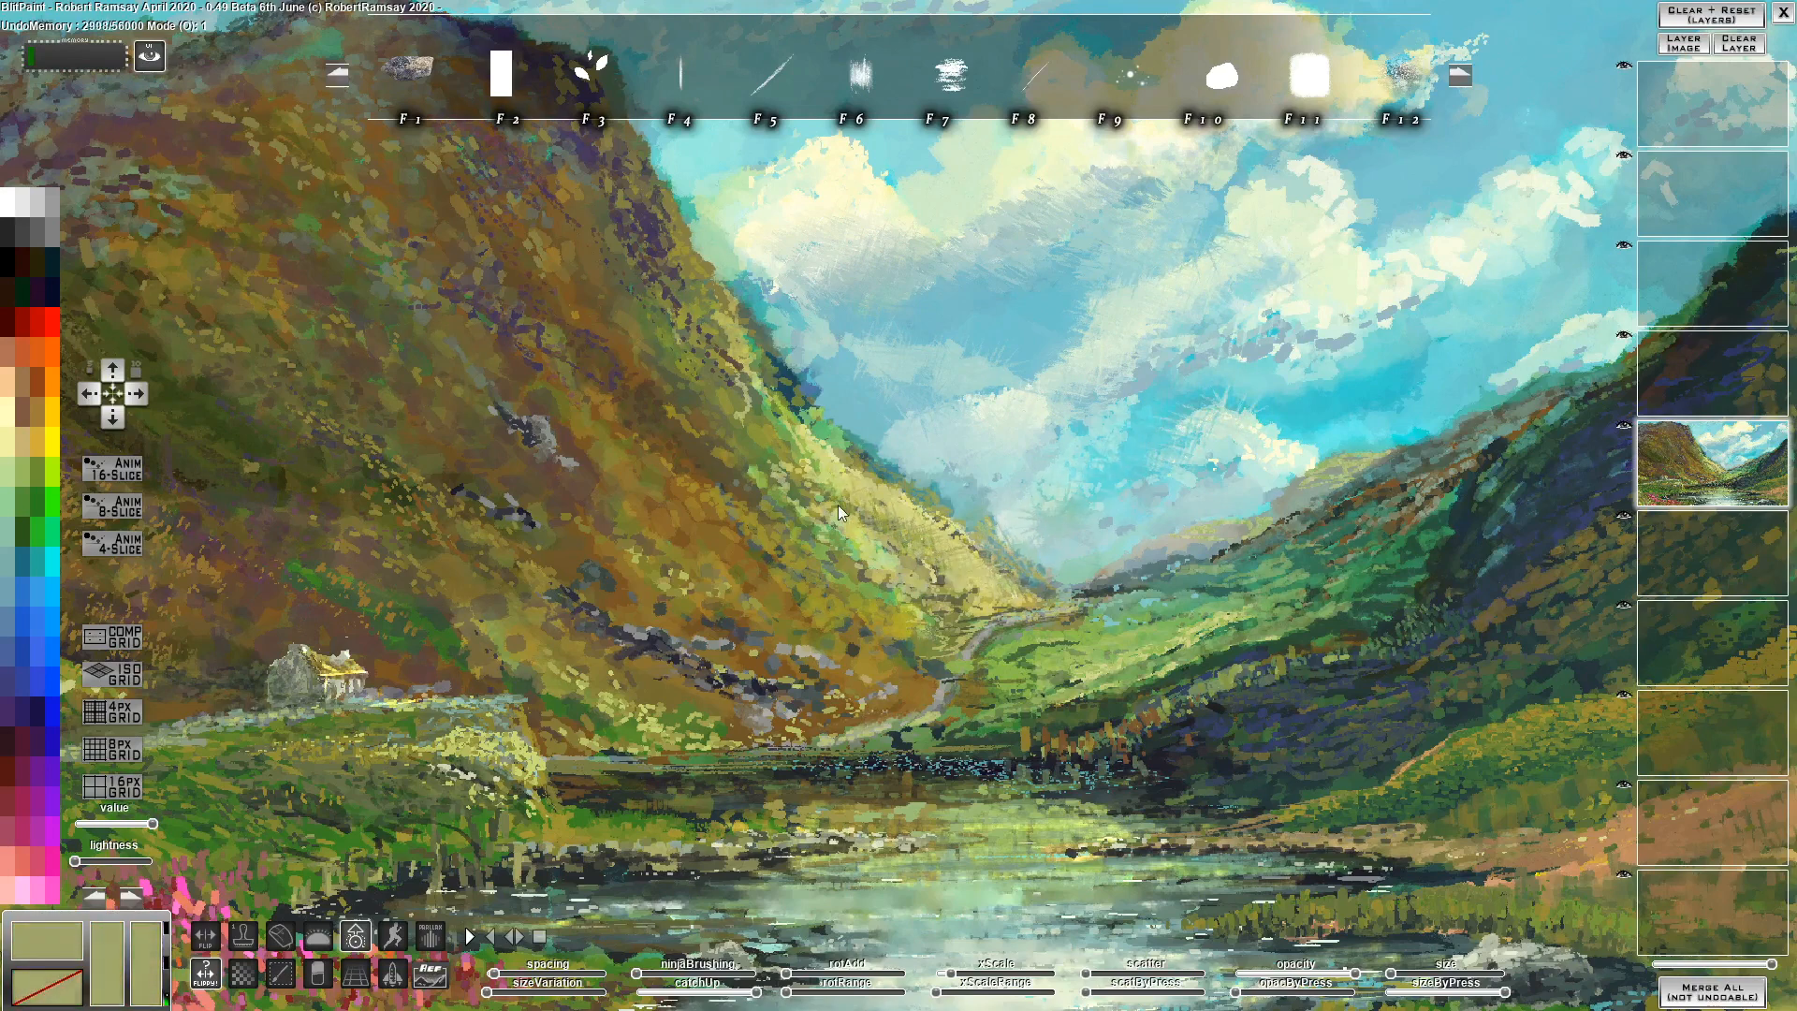
right_click(857, 548)
right_click(776, 546)
mouse_move(776, 546)
mouse_down()
mouse_move(906, 631)
mouse_move(848, 621)
mouse_move(772, 530)
mouse_move(661, 463)
mouse_up()
right_click(906, 631)
right_click(772, 530)
right_click(661, 463)
right_click(582, 369)
drag(583, 369, 995, 401)
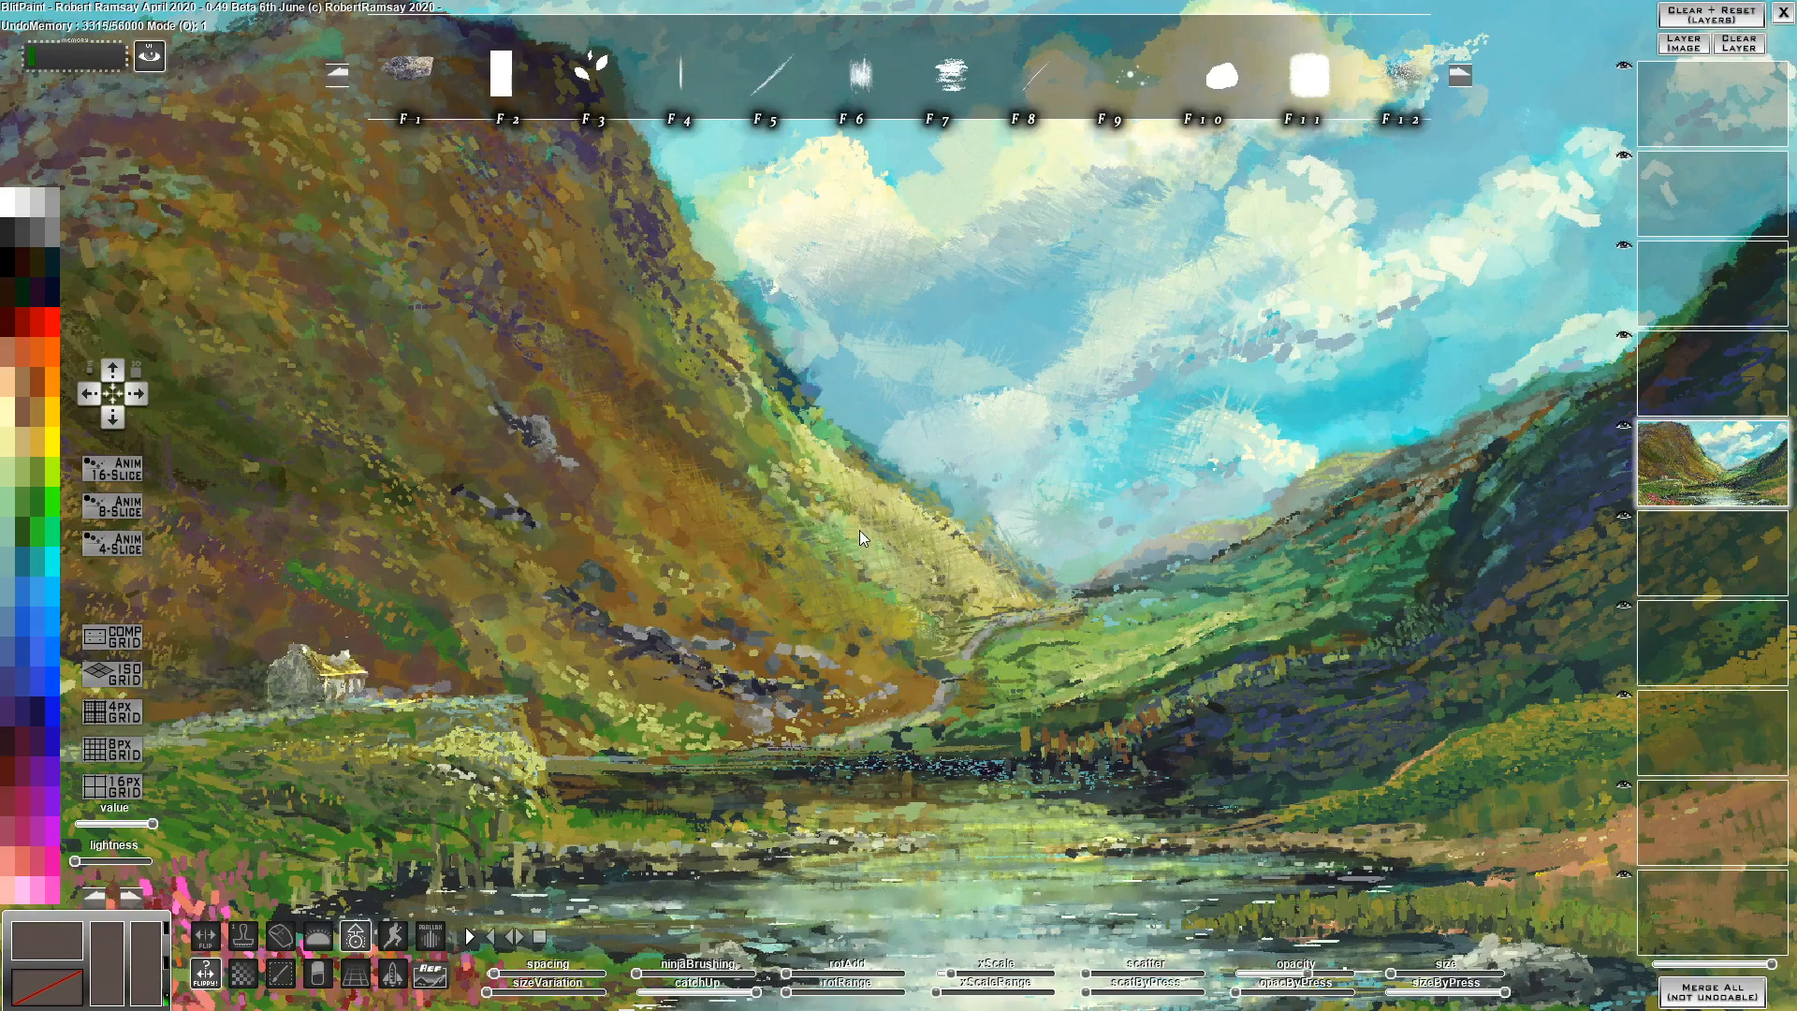
Activate C64 mode with the code C64 and select the empty layer above the landscape
key(c)
key(6)
key(4)
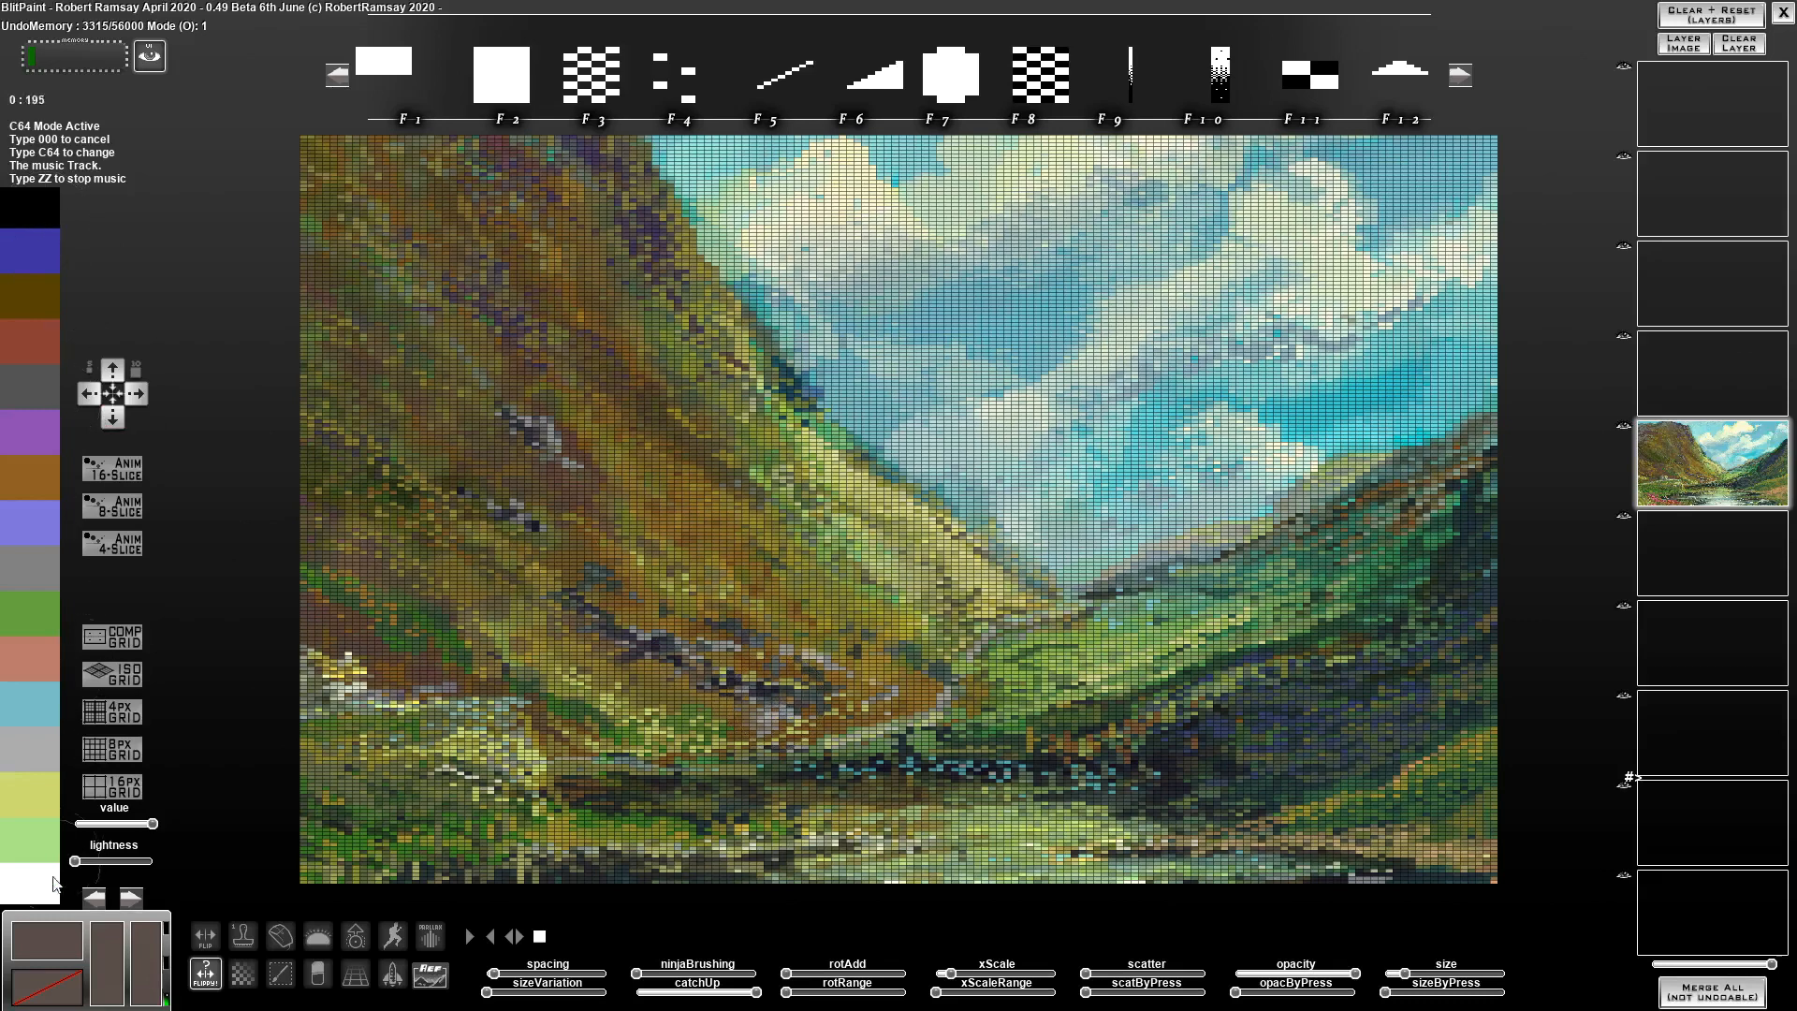
click(1661, 397)
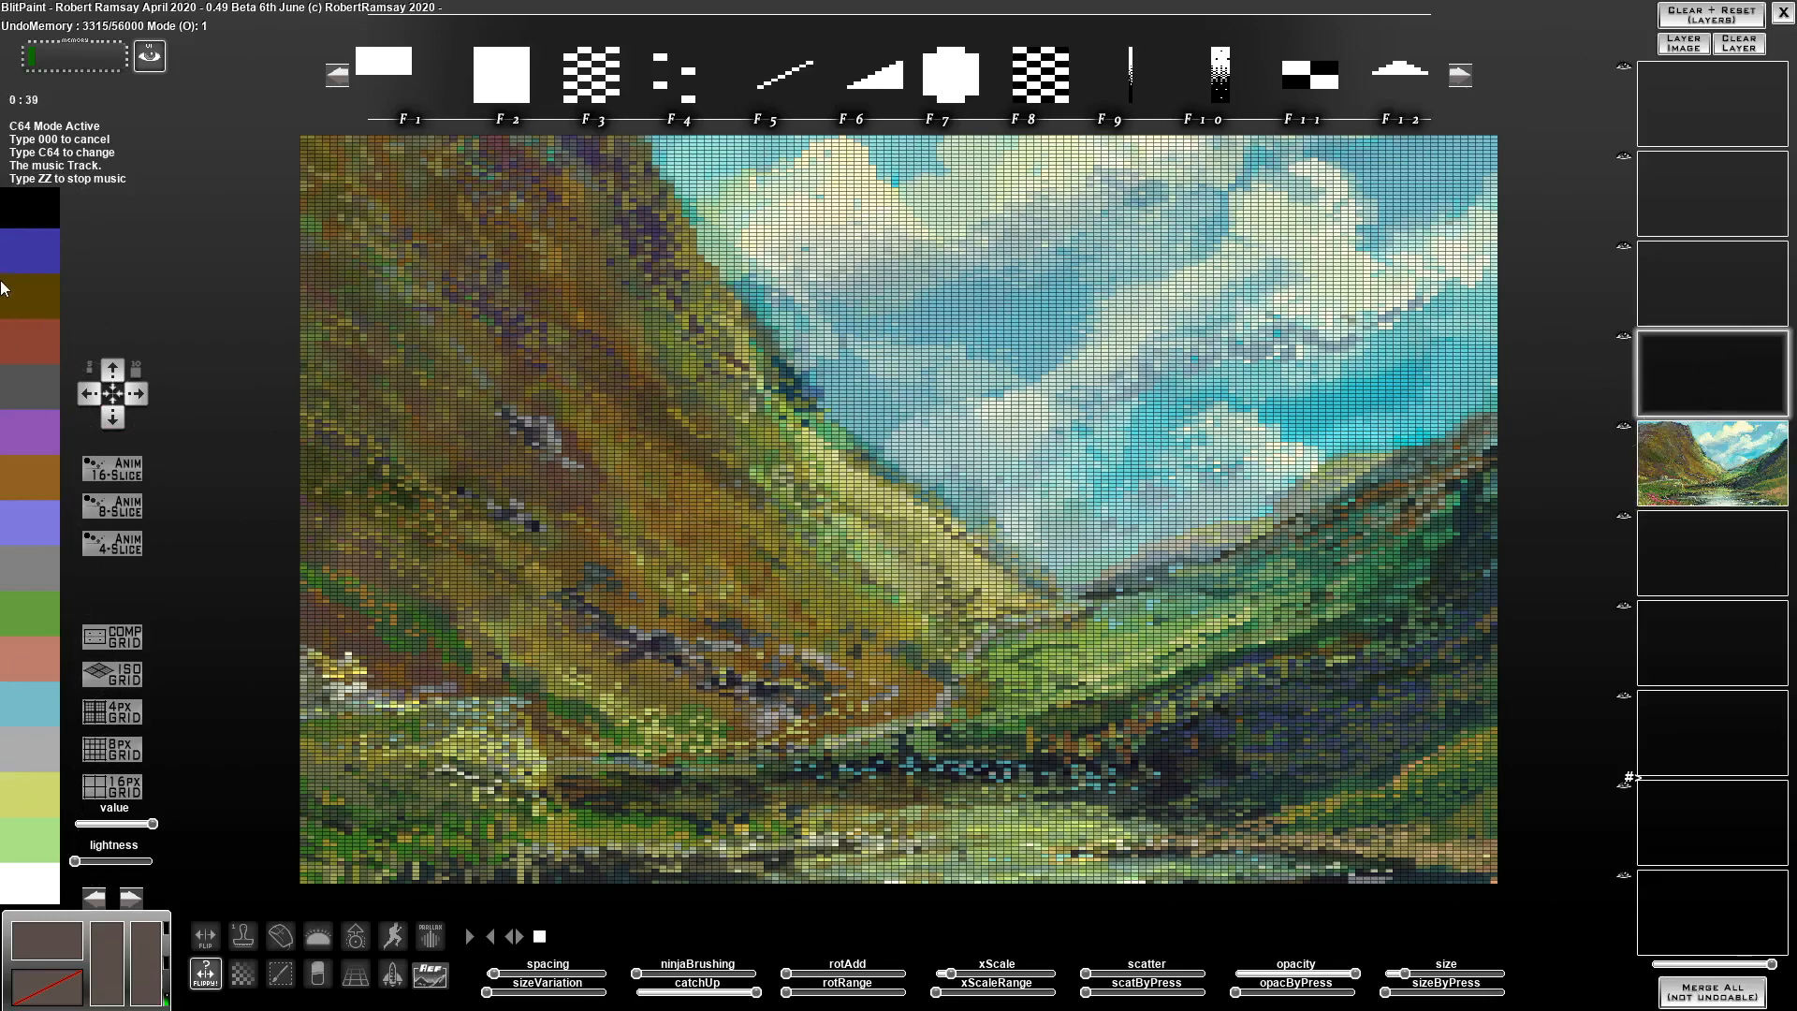
Set brown and green as the two painting colours and paint a dithered patch on the left hillside
click(37, 262)
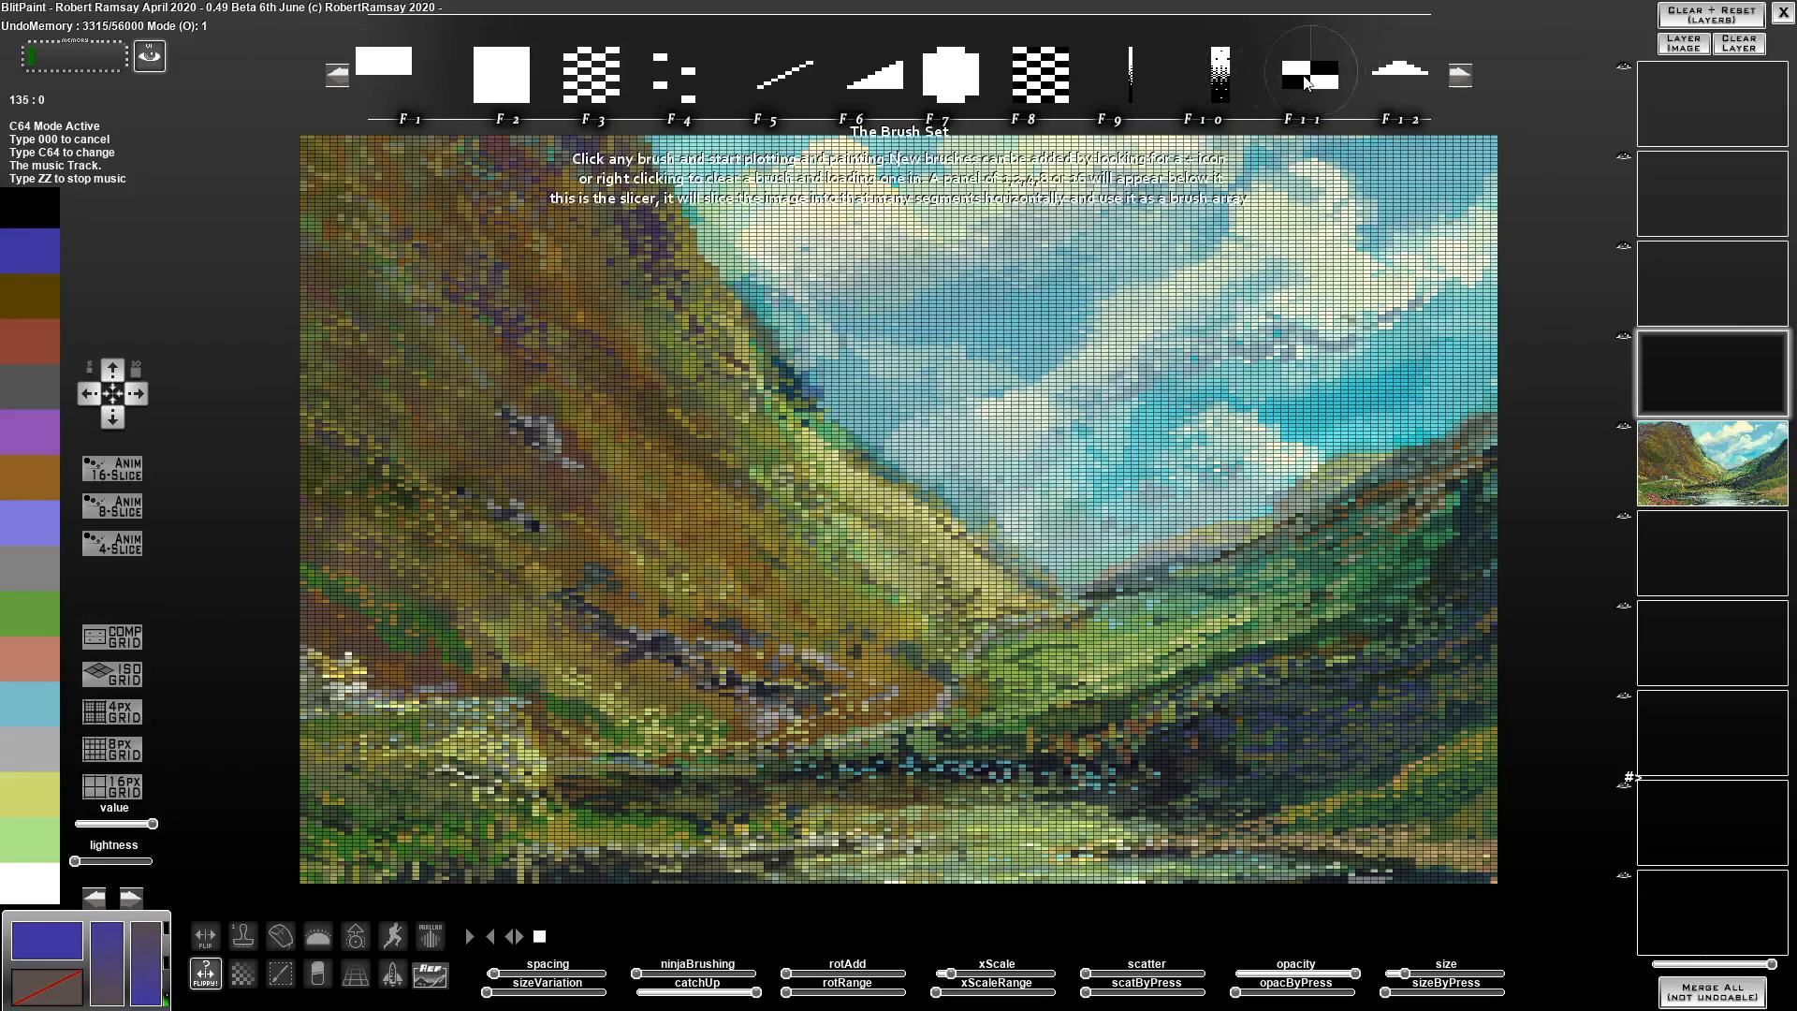
click(167, 929)
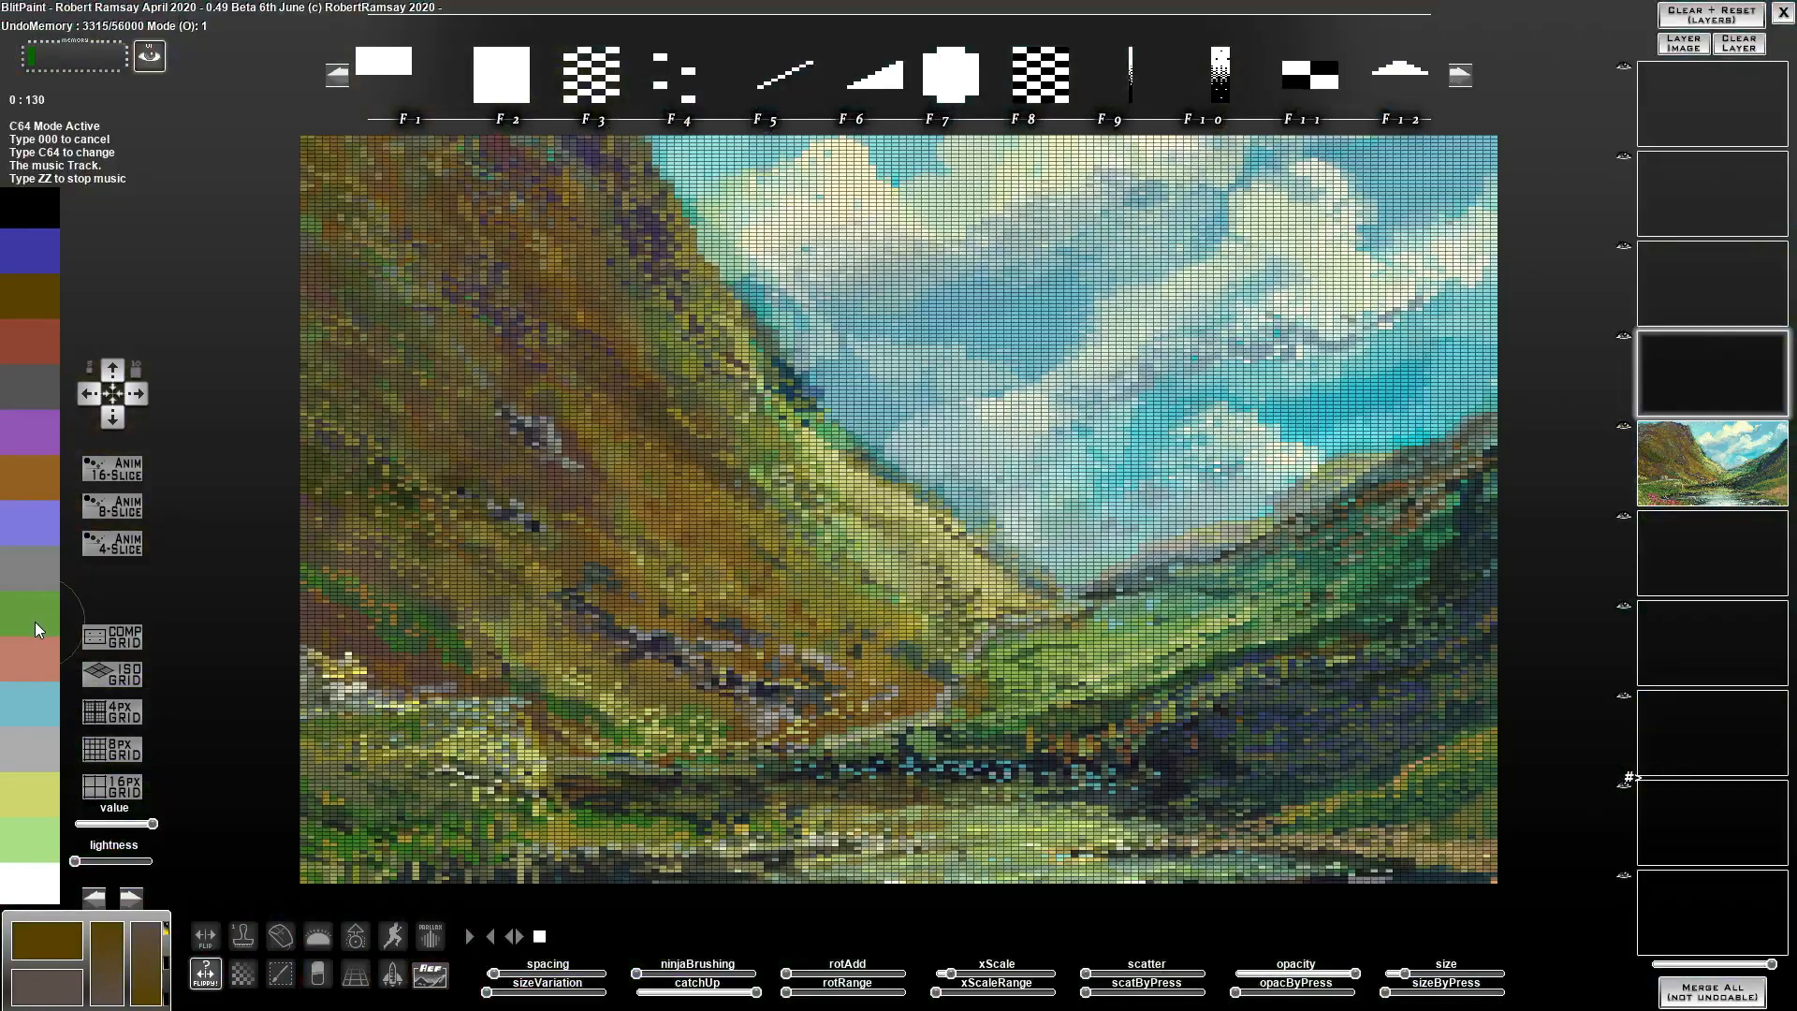
click(37, 620)
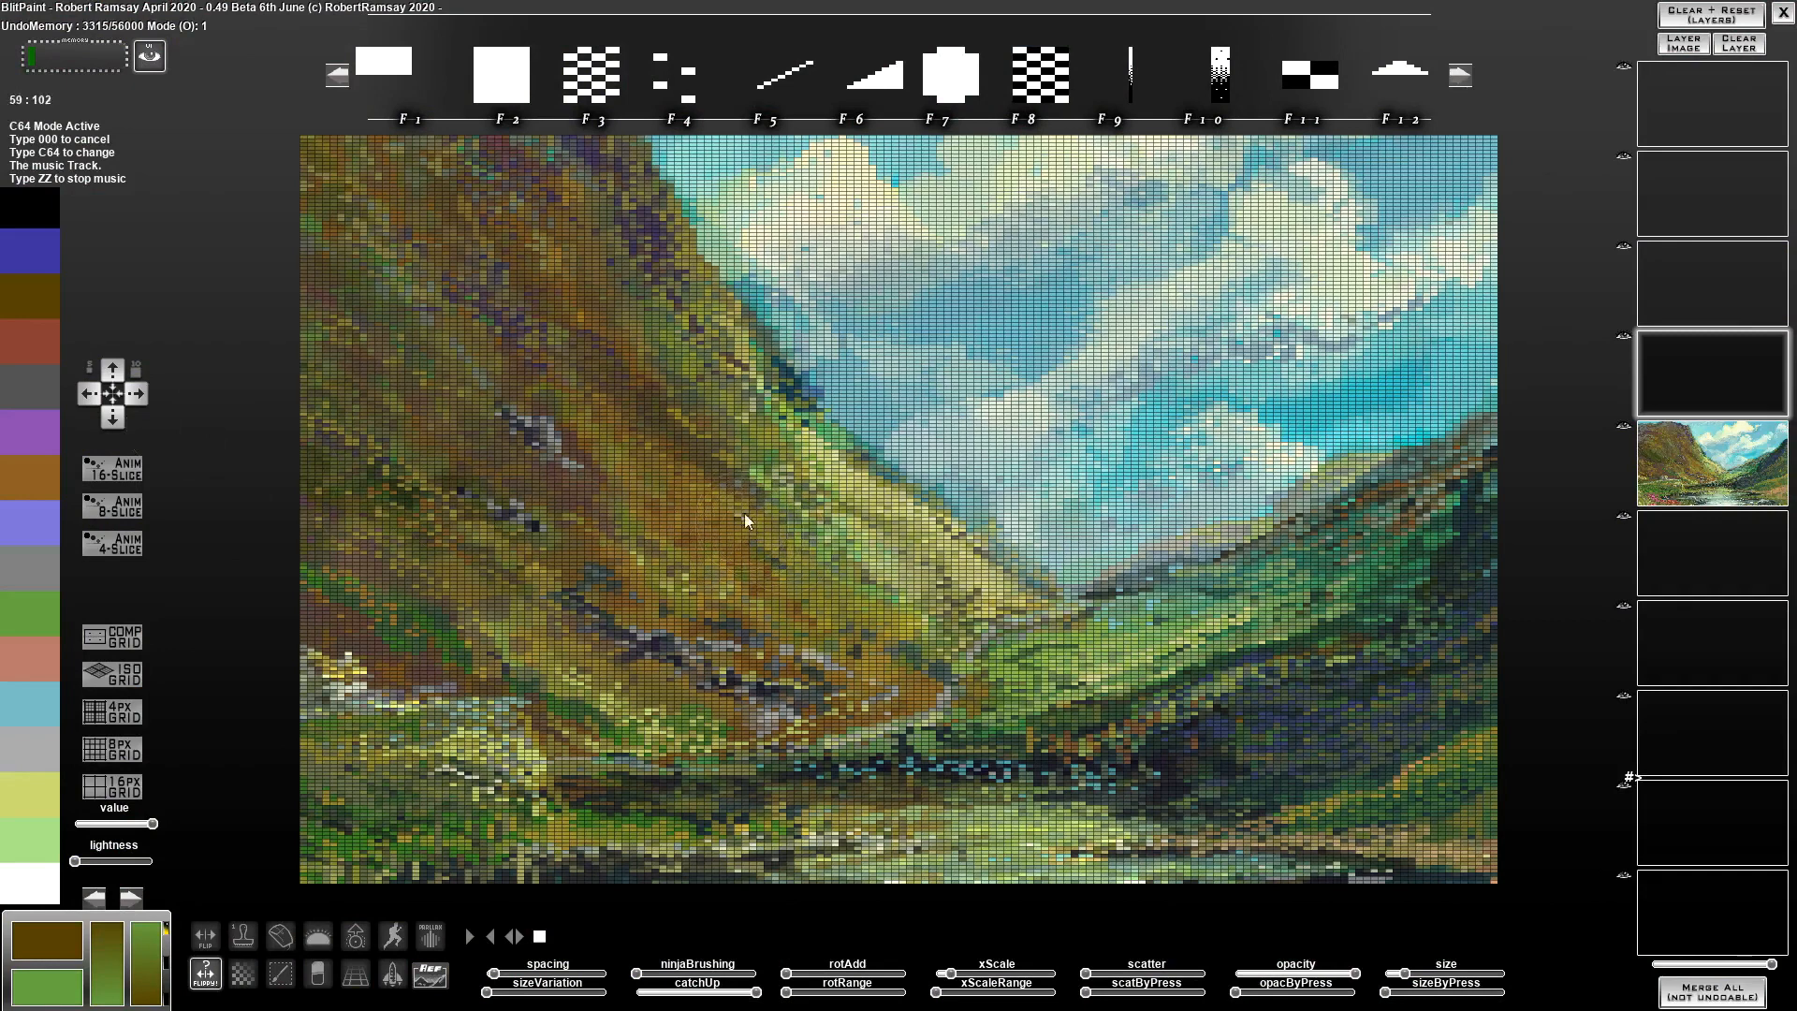
mouse_move(745, 513)
mouse_down()
mouse_move(780, 550)
mouse_move(702, 492)
mouse_move(738, 519)
mouse_up()
mouse_move(747, 525)
mouse_down()
mouse_move(706, 561)
mouse_move(700, 522)
mouse_move(707, 591)
mouse_up()
Change the second colour to black and paint brown-and-black dithered strokes beside the green patch
right_click(957, 974)
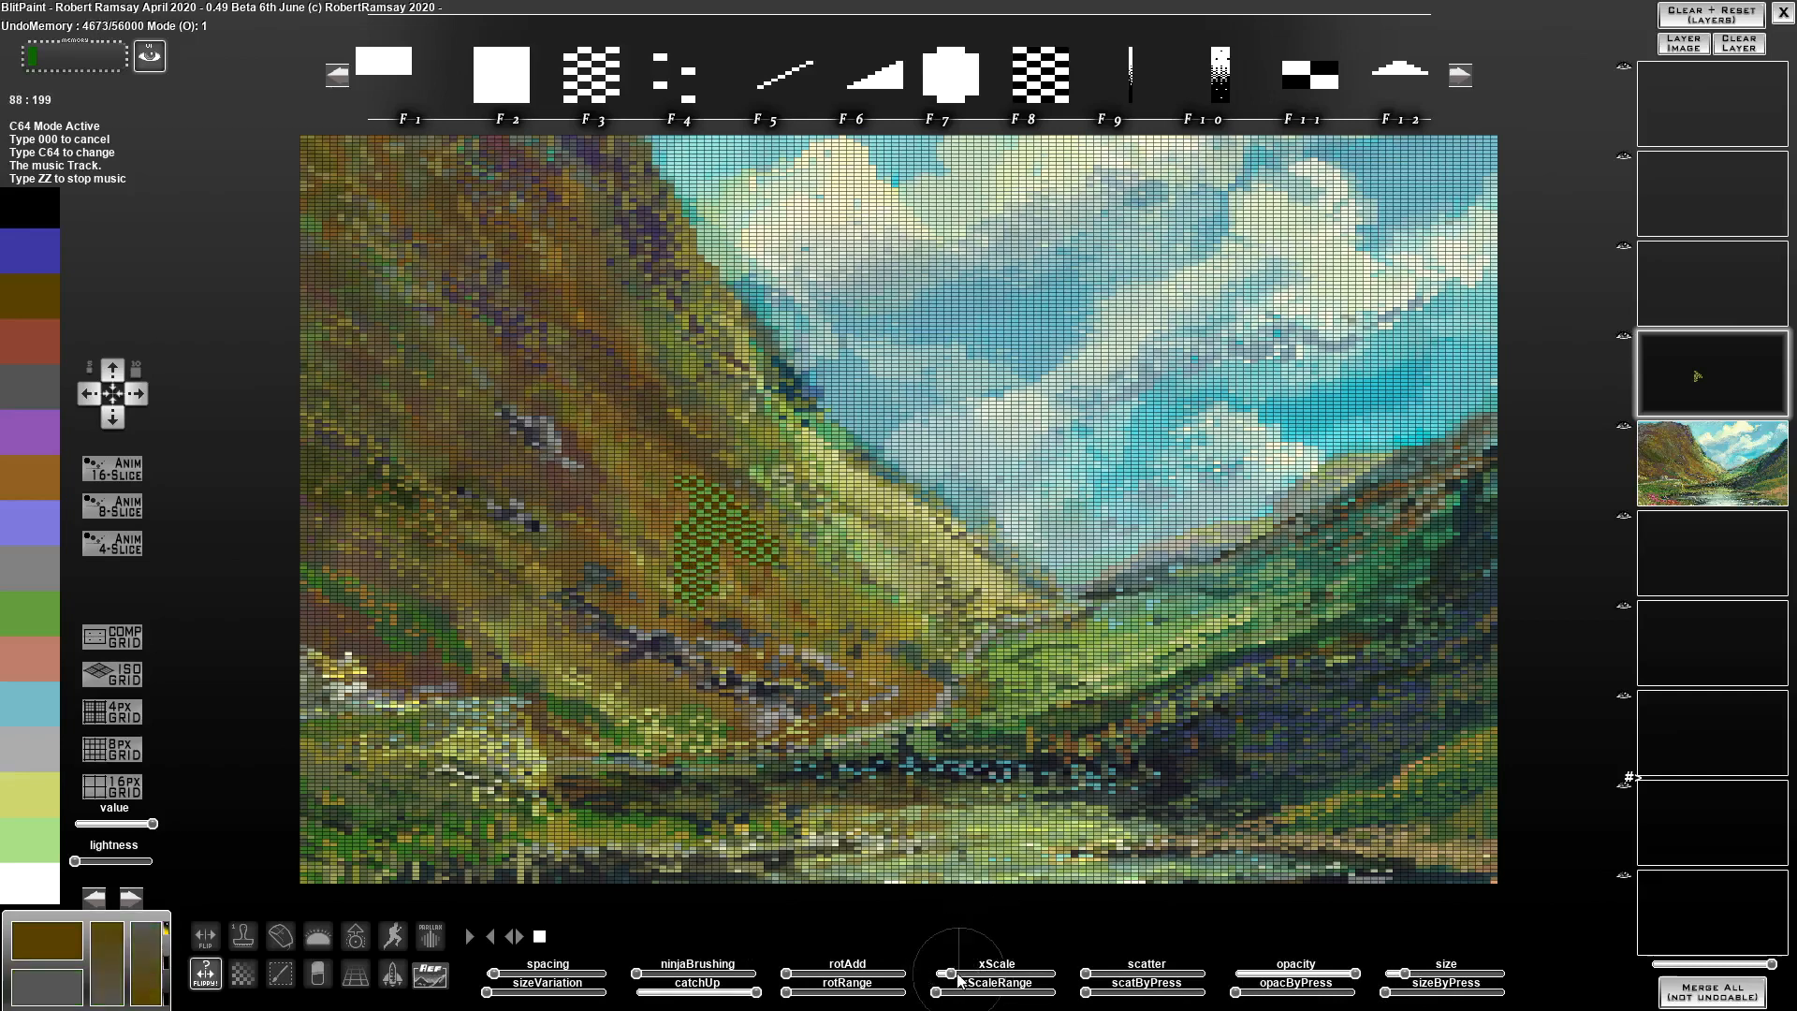
right_click(957, 974)
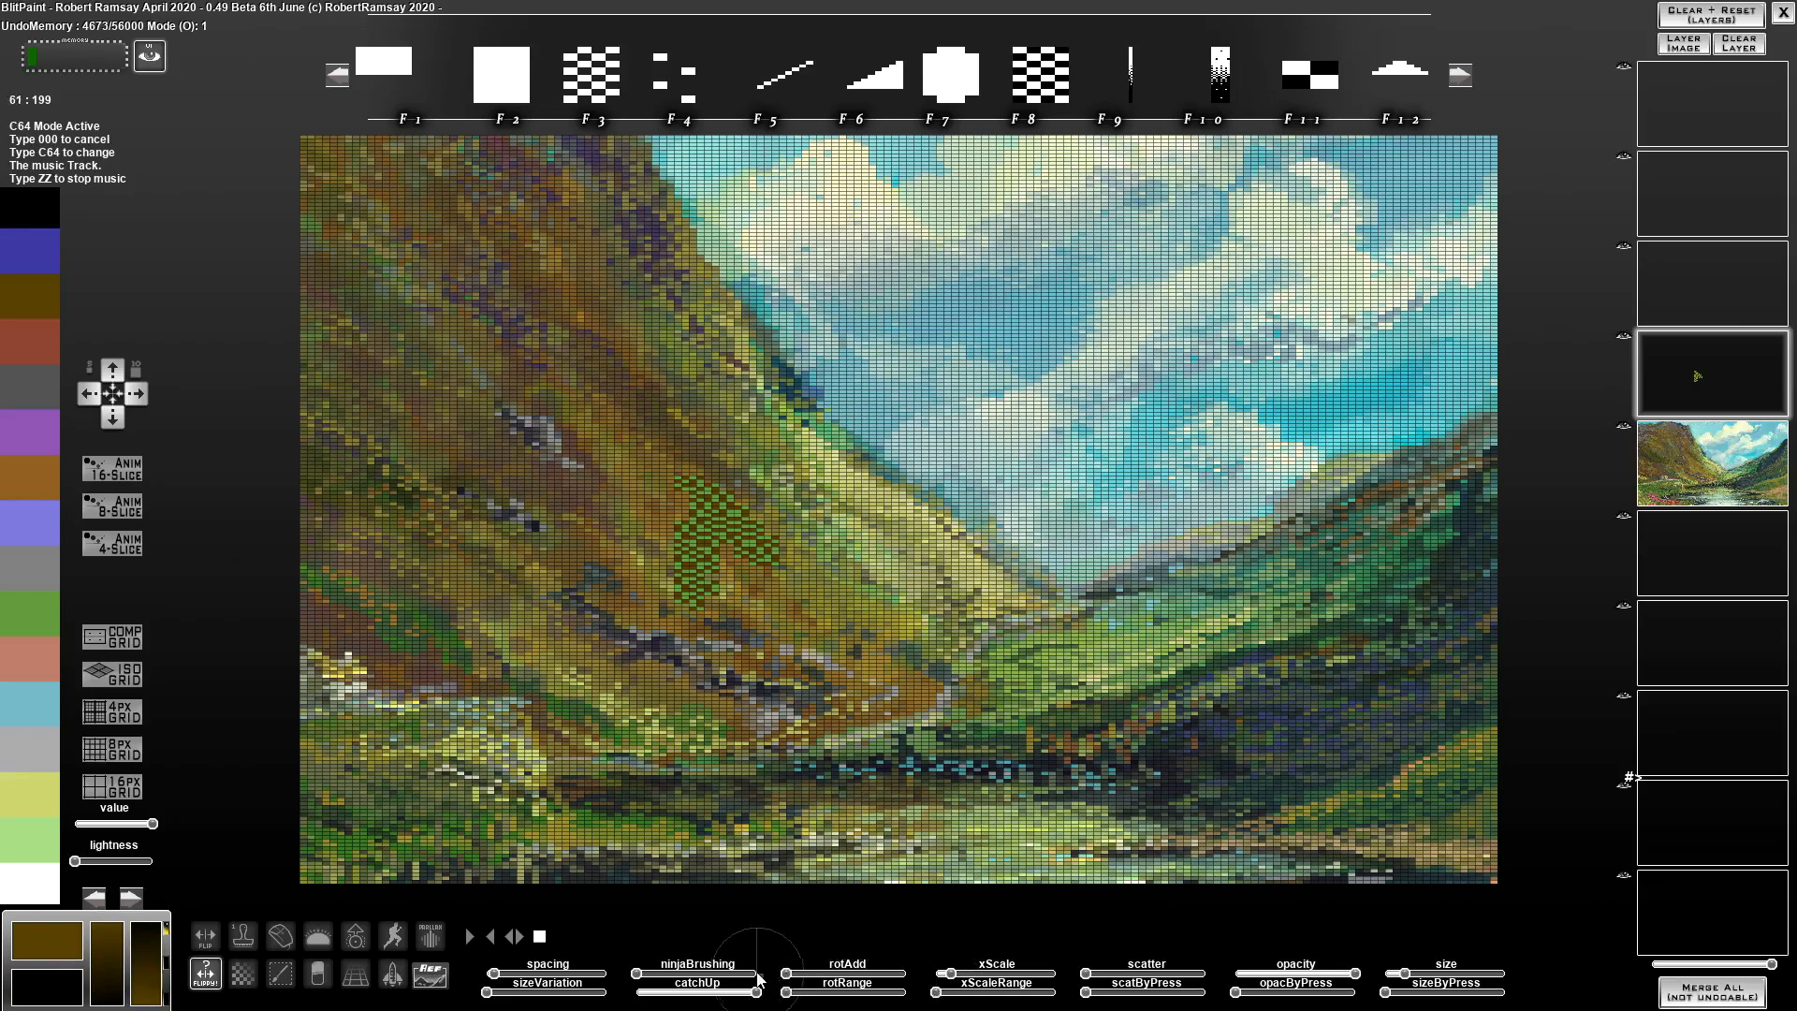
mouse_move(728, 547)
mouse_down()
mouse_move(746, 609)
mouse_move(790, 558)
mouse_up()
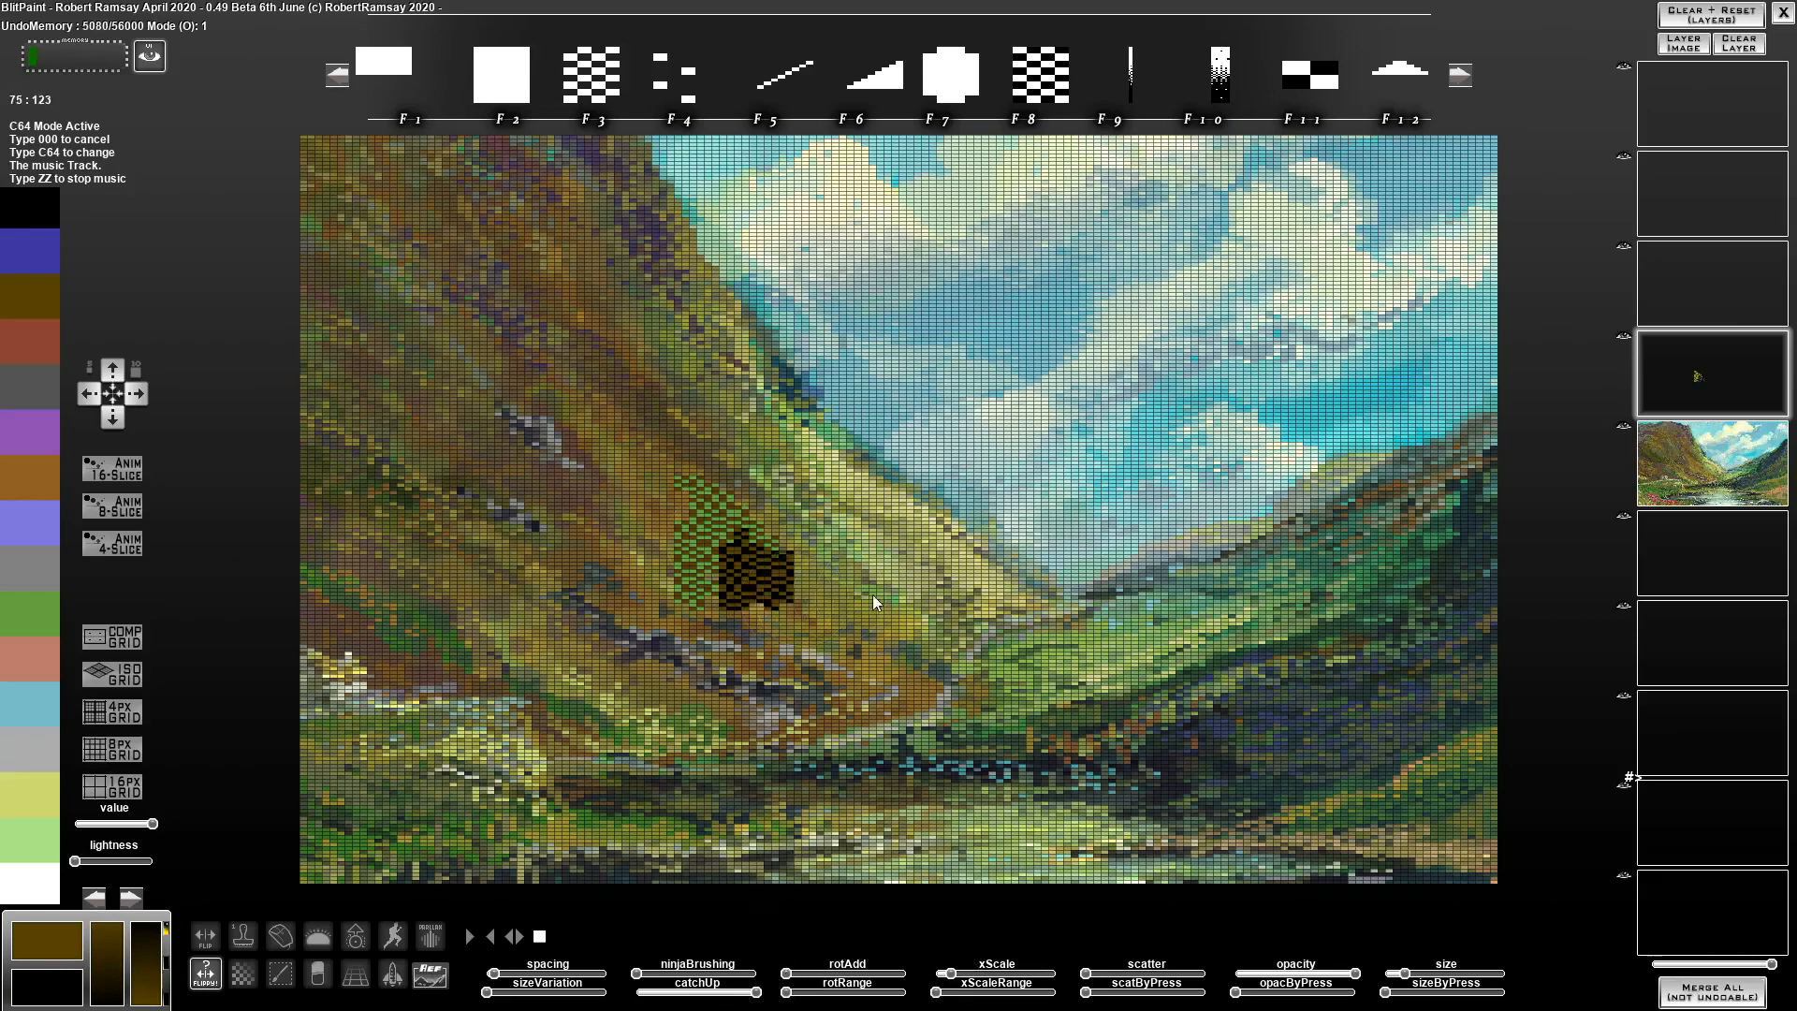
mouse_move(811, 620)
mouse_down()
mouse_move(799, 580)
mouse_move(826, 564)
mouse_move(847, 609)
mouse_up()
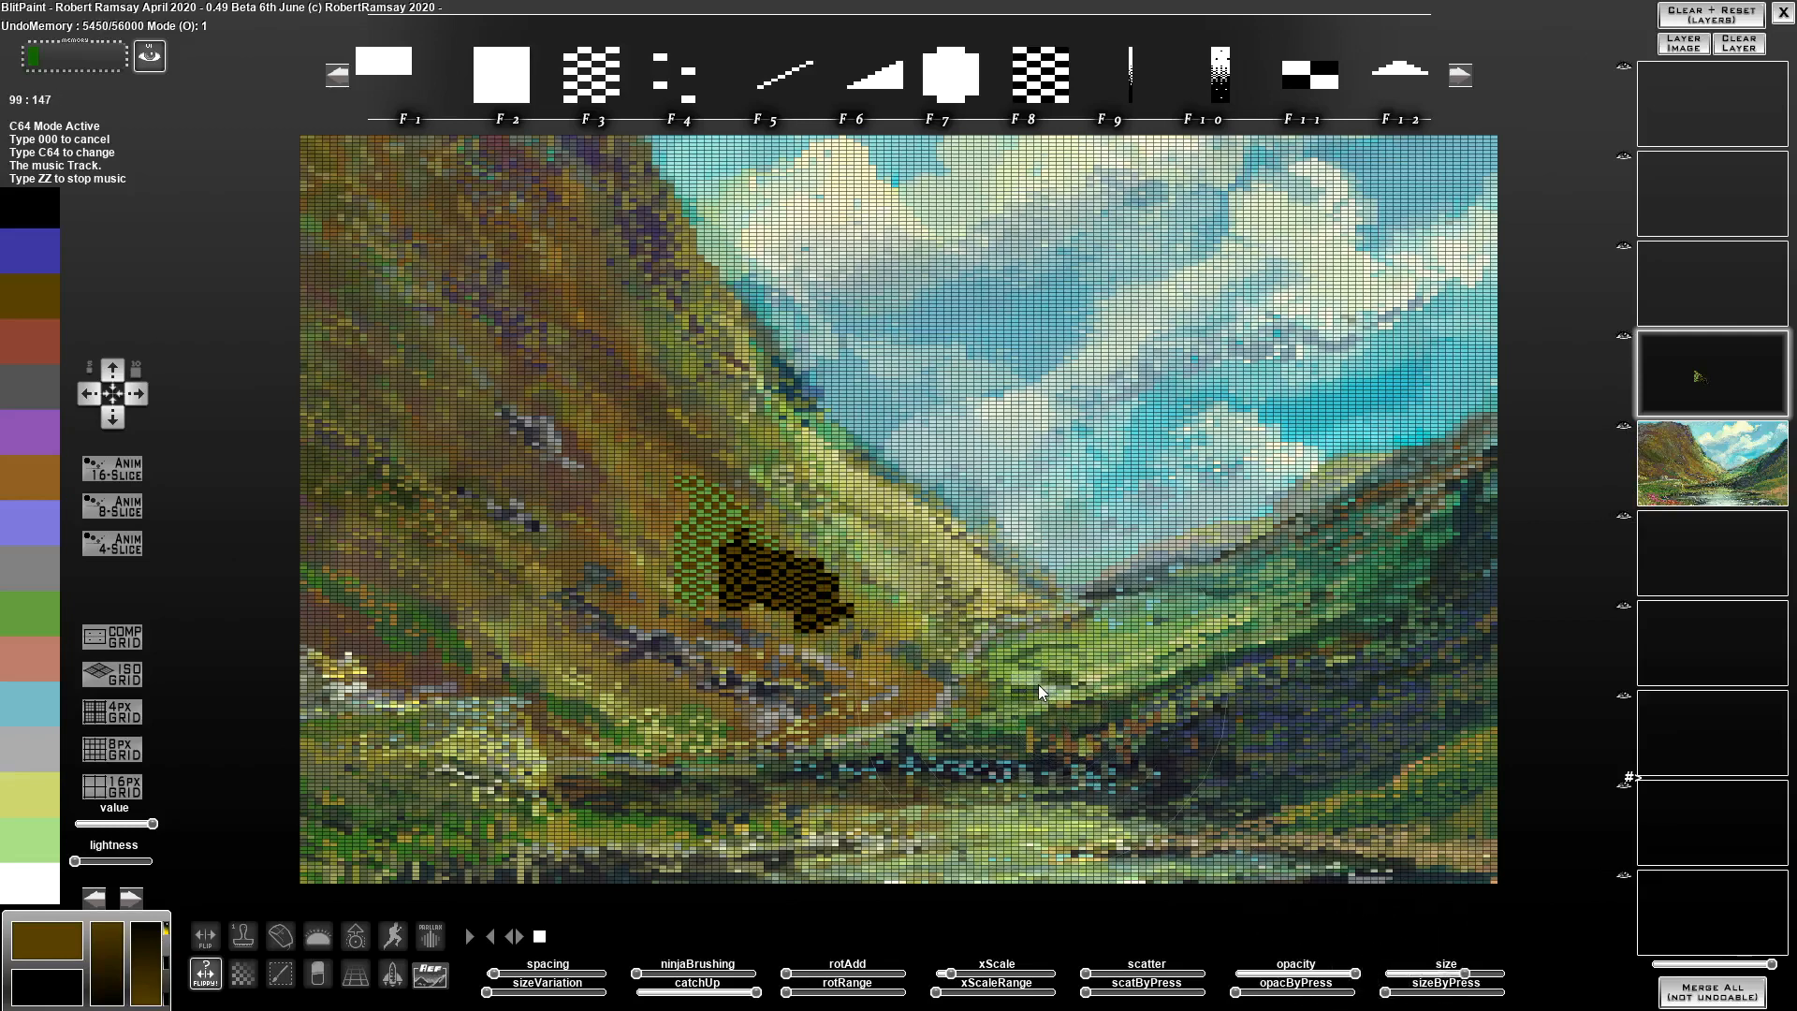
mouse_move(868, 601)
mouse_down()
mouse_move(857, 622)
mouse_move(807, 565)
mouse_move(739, 440)
mouse_move(745, 543)
mouse_up()
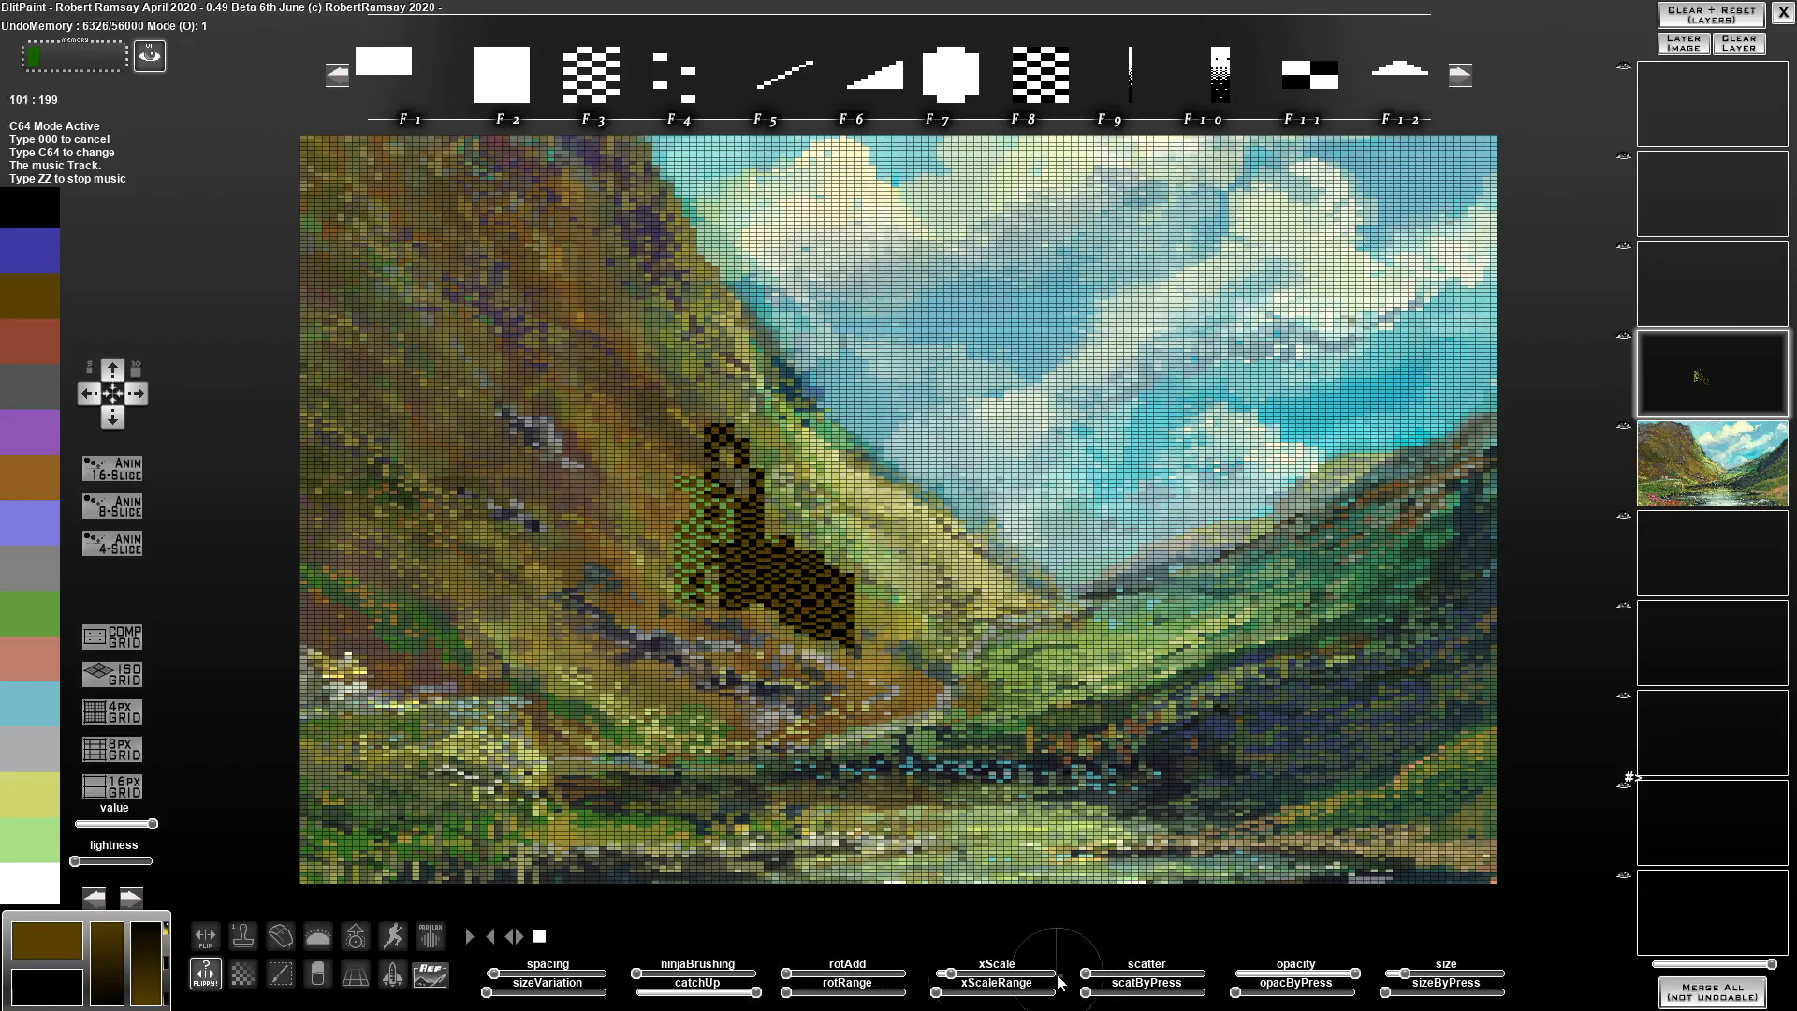
Set the second colour to dark grey and paint a brown-and-grey dithered stroke over the black patch
right_click(1025, 977)
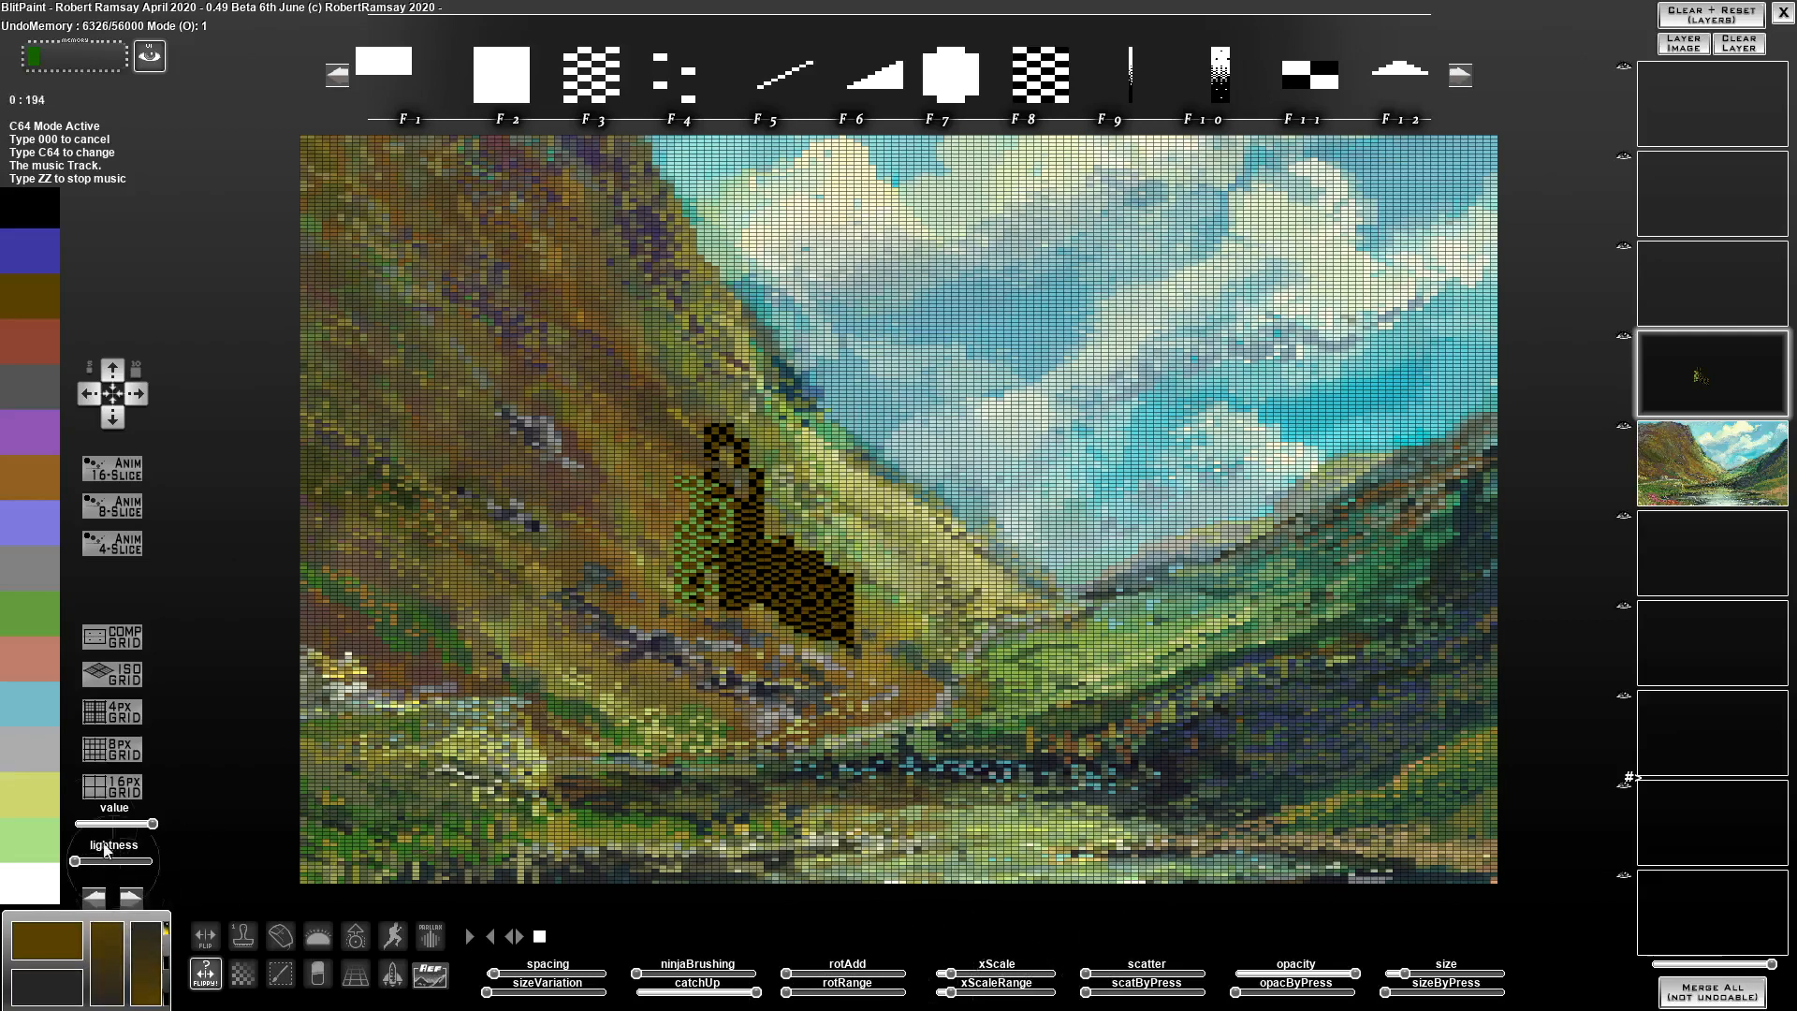
right_click(38, 313)
right_click(30, 390)
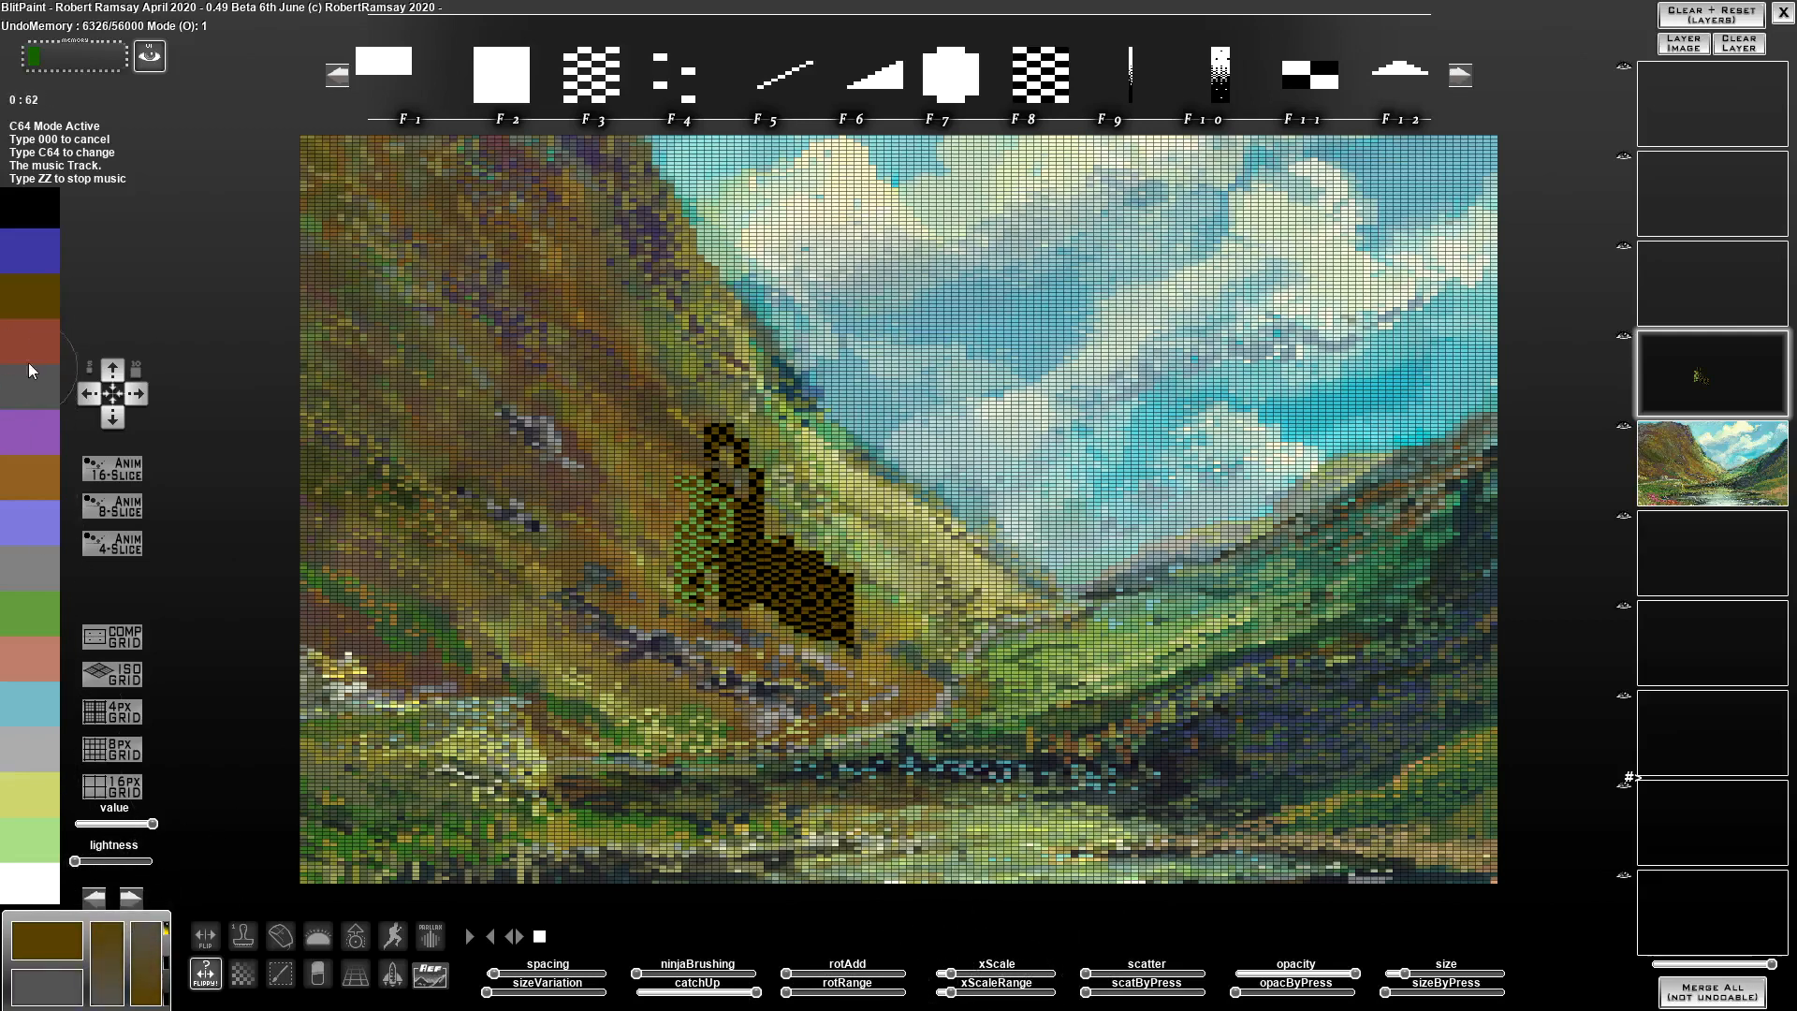
drag(813, 576, 756, 573)
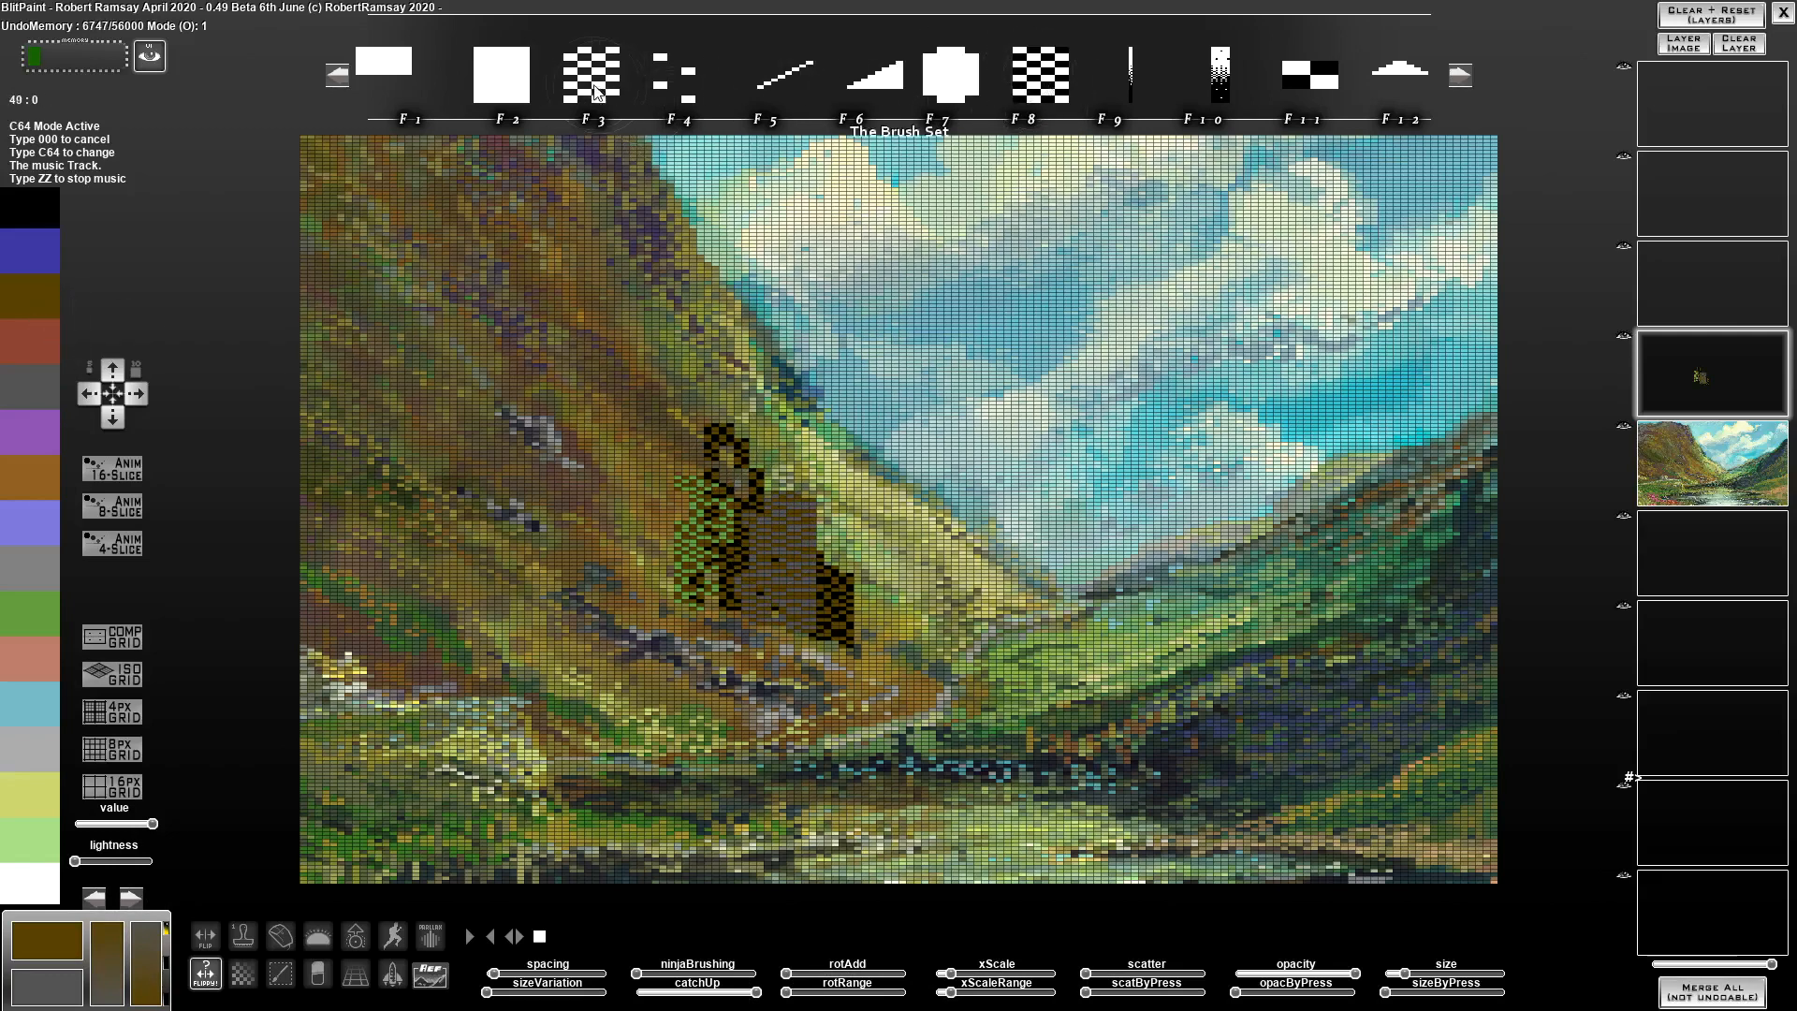
Paint brown and grey over the hillside and valley with the fine and the coarser checkerboard brushes
mouse_move(689, 464)
mouse_down()
mouse_move(688, 595)
mouse_move(715, 607)
mouse_move(733, 520)
mouse_move(778, 575)
mouse_up()
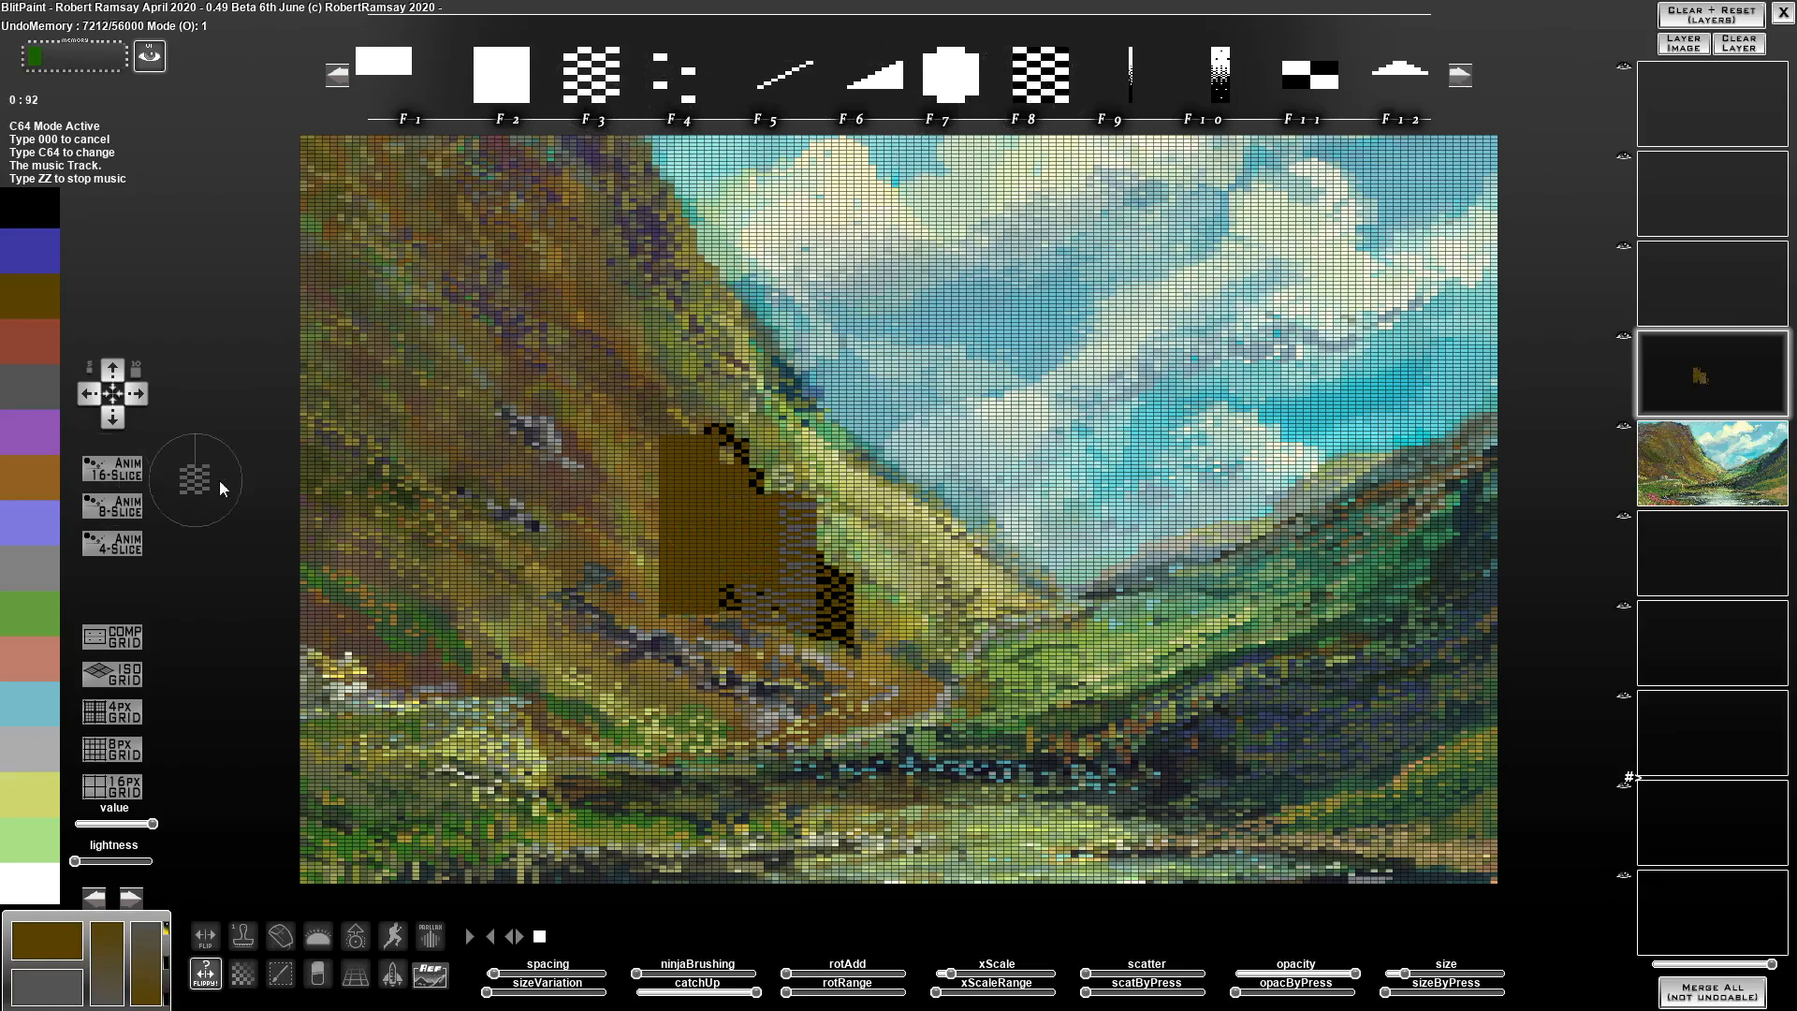
click(1056, 94)
mouse_move(826, 605)
mouse_down()
mouse_move(747, 553)
mouse_move(664, 595)
mouse_move(679, 500)
mouse_move(685, 683)
mouse_move(722, 533)
mouse_move(767, 483)
mouse_move(769, 712)
mouse_move(917, 708)
mouse_move(1015, 630)
mouse_move(1046, 674)
mouse_move(1102, 668)
mouse_up()
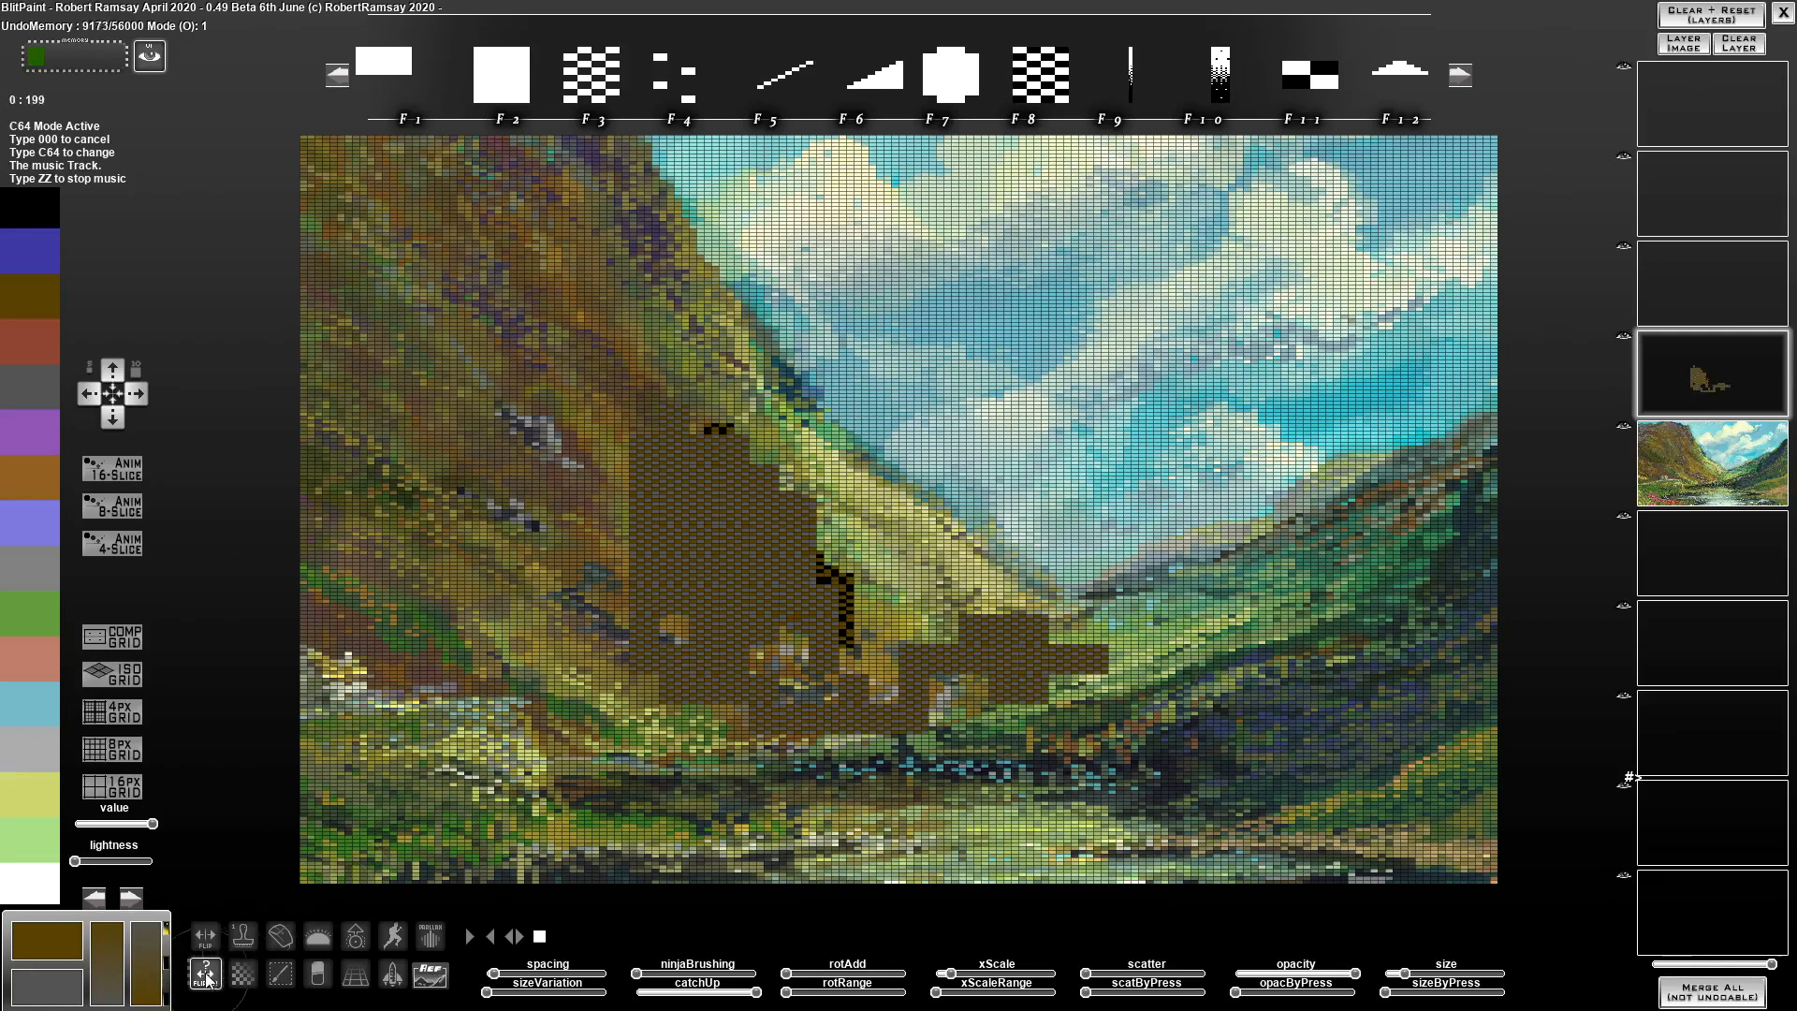
Paint dither on the hillside with the two-by-two checker brush without random flipping, and clear the layer
click(1322, 88)
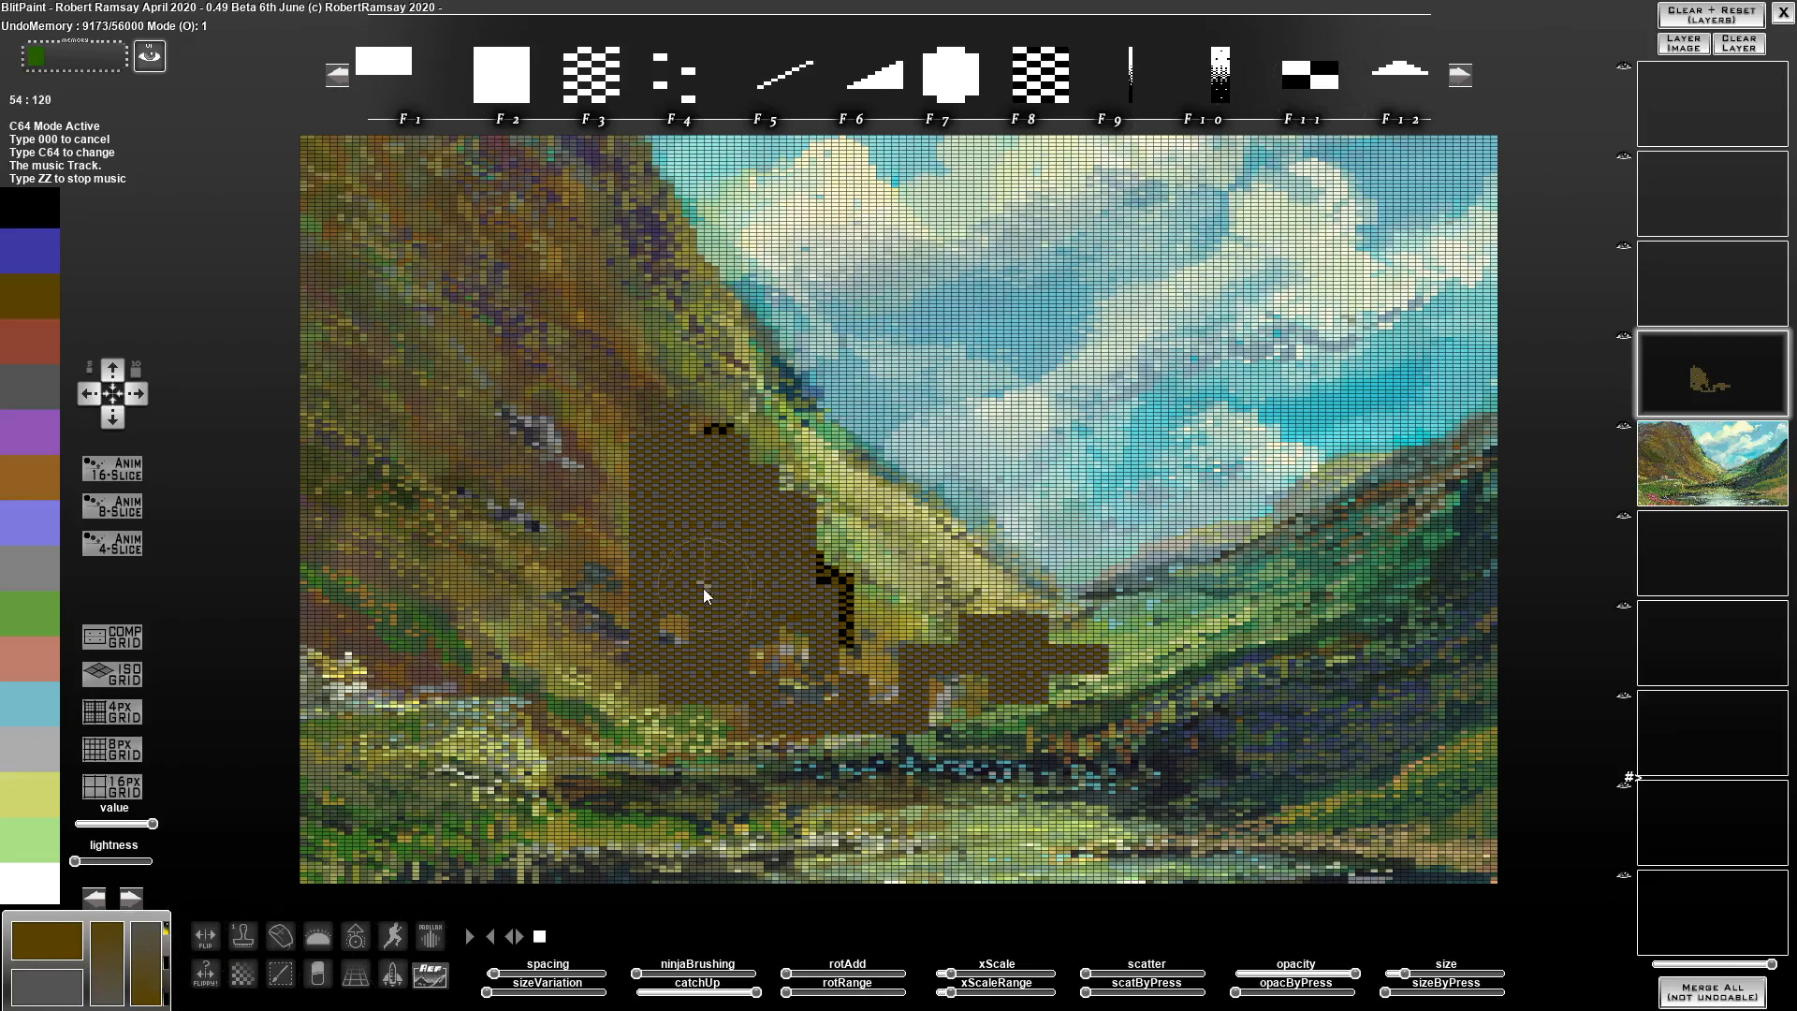
mouse_move(704, 588)
mouse_down()
mouse_move(671, 656)
mouse_move(690, 603)
mouse_move(674, 554)
mouse_move(650, 612)
mouse_move(626, 569)
mouse_up()
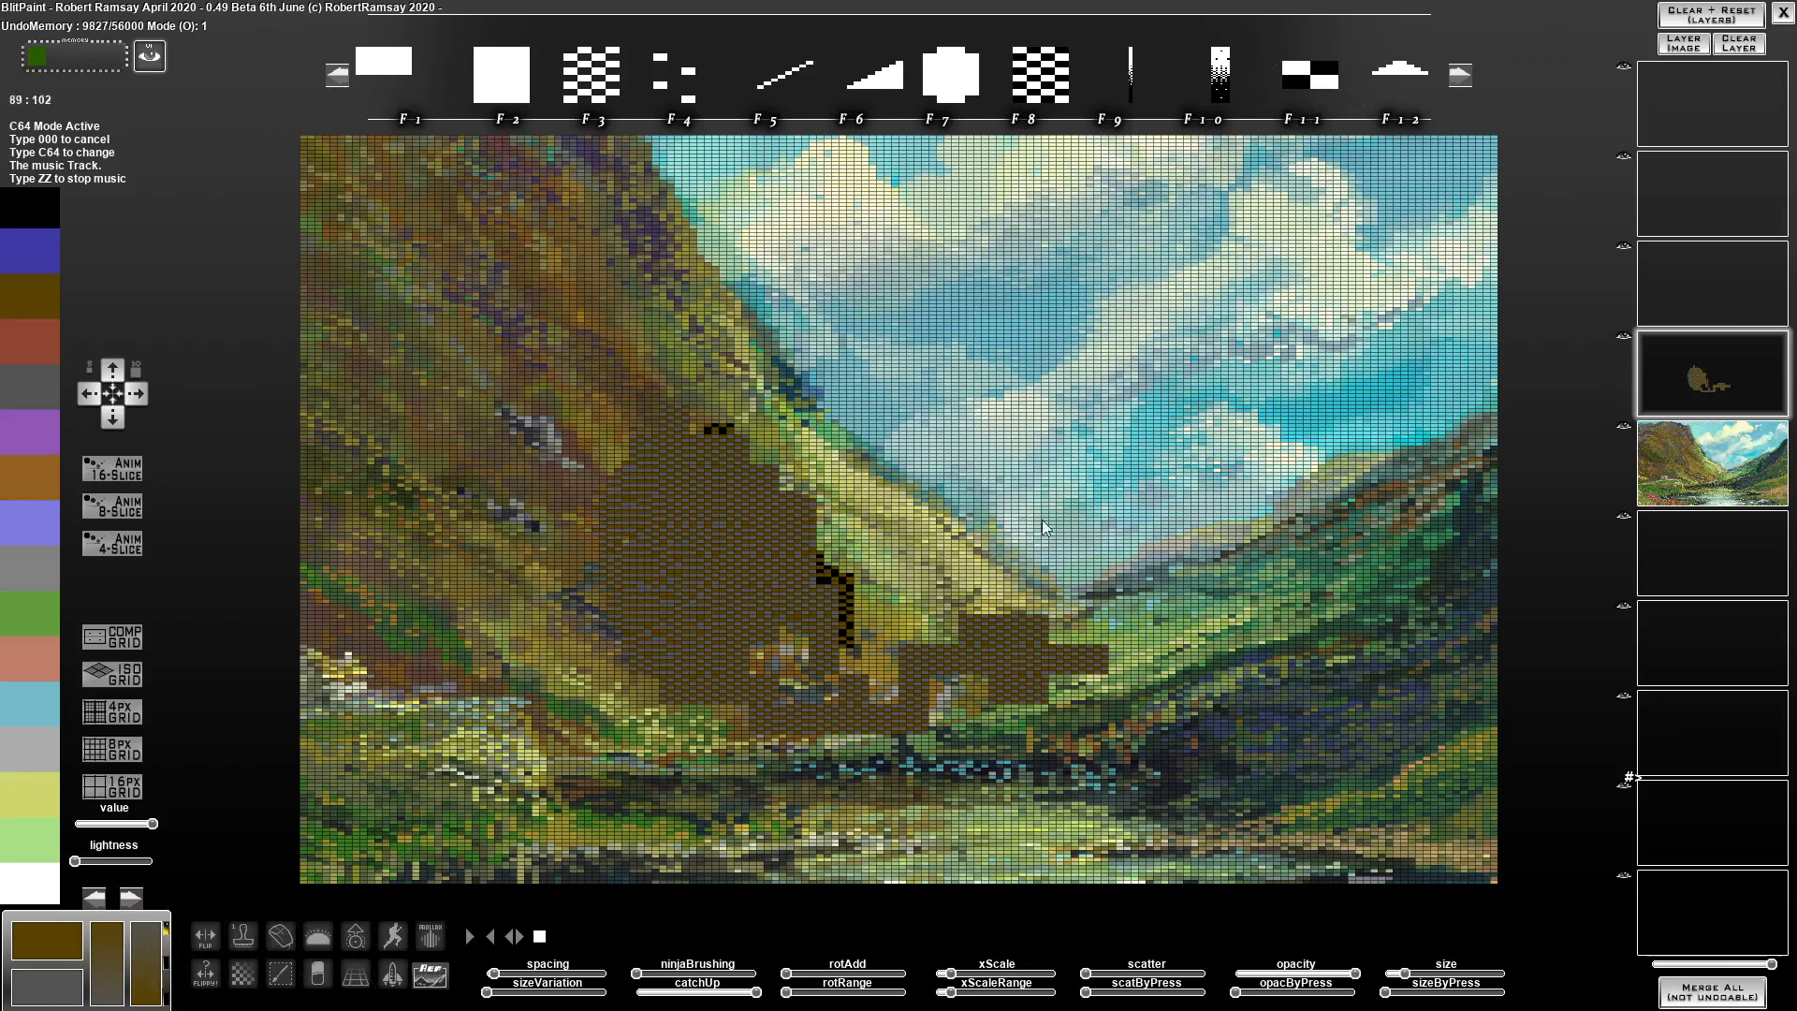
click(1747, 42)
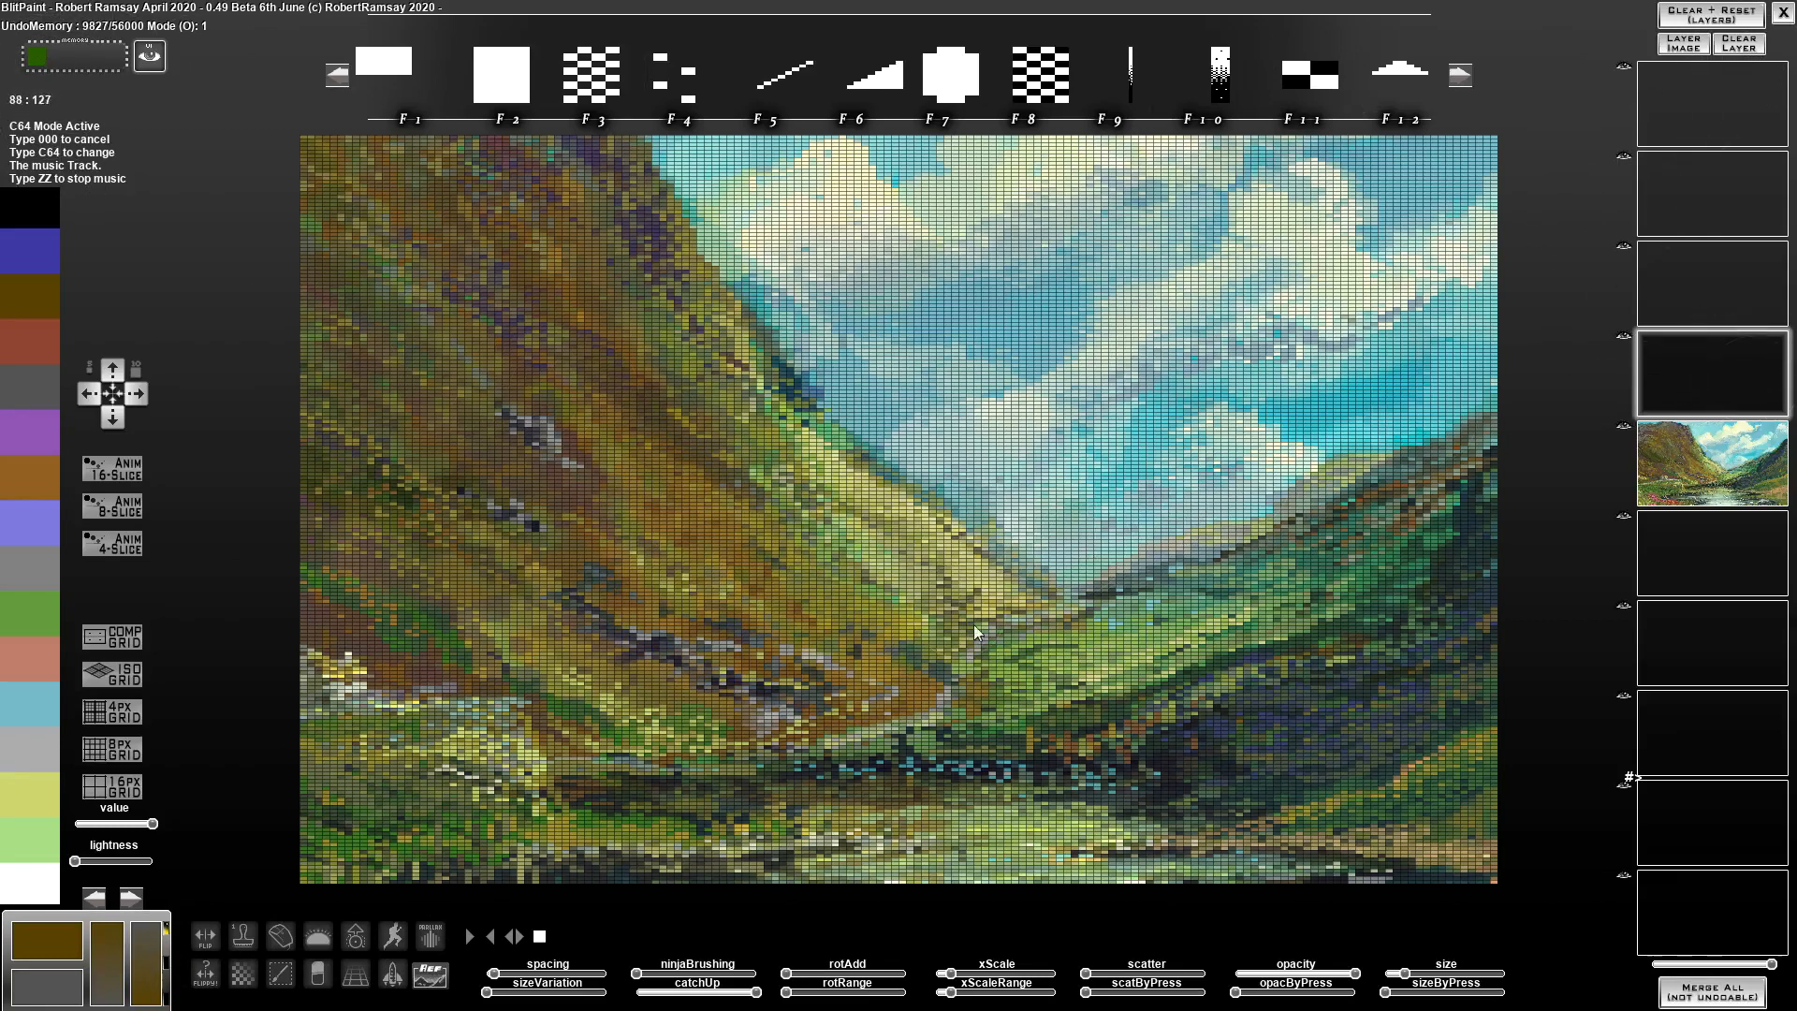
mouse_move(749, 553)
mouse_down()
mouse_move(686, 503)
mouse_move(716, 556)
mouse_move(771, 584)
mouse_move(742, 512)
mouse_move(710, 502)
mouse_move(818, 597)
mouse_up()
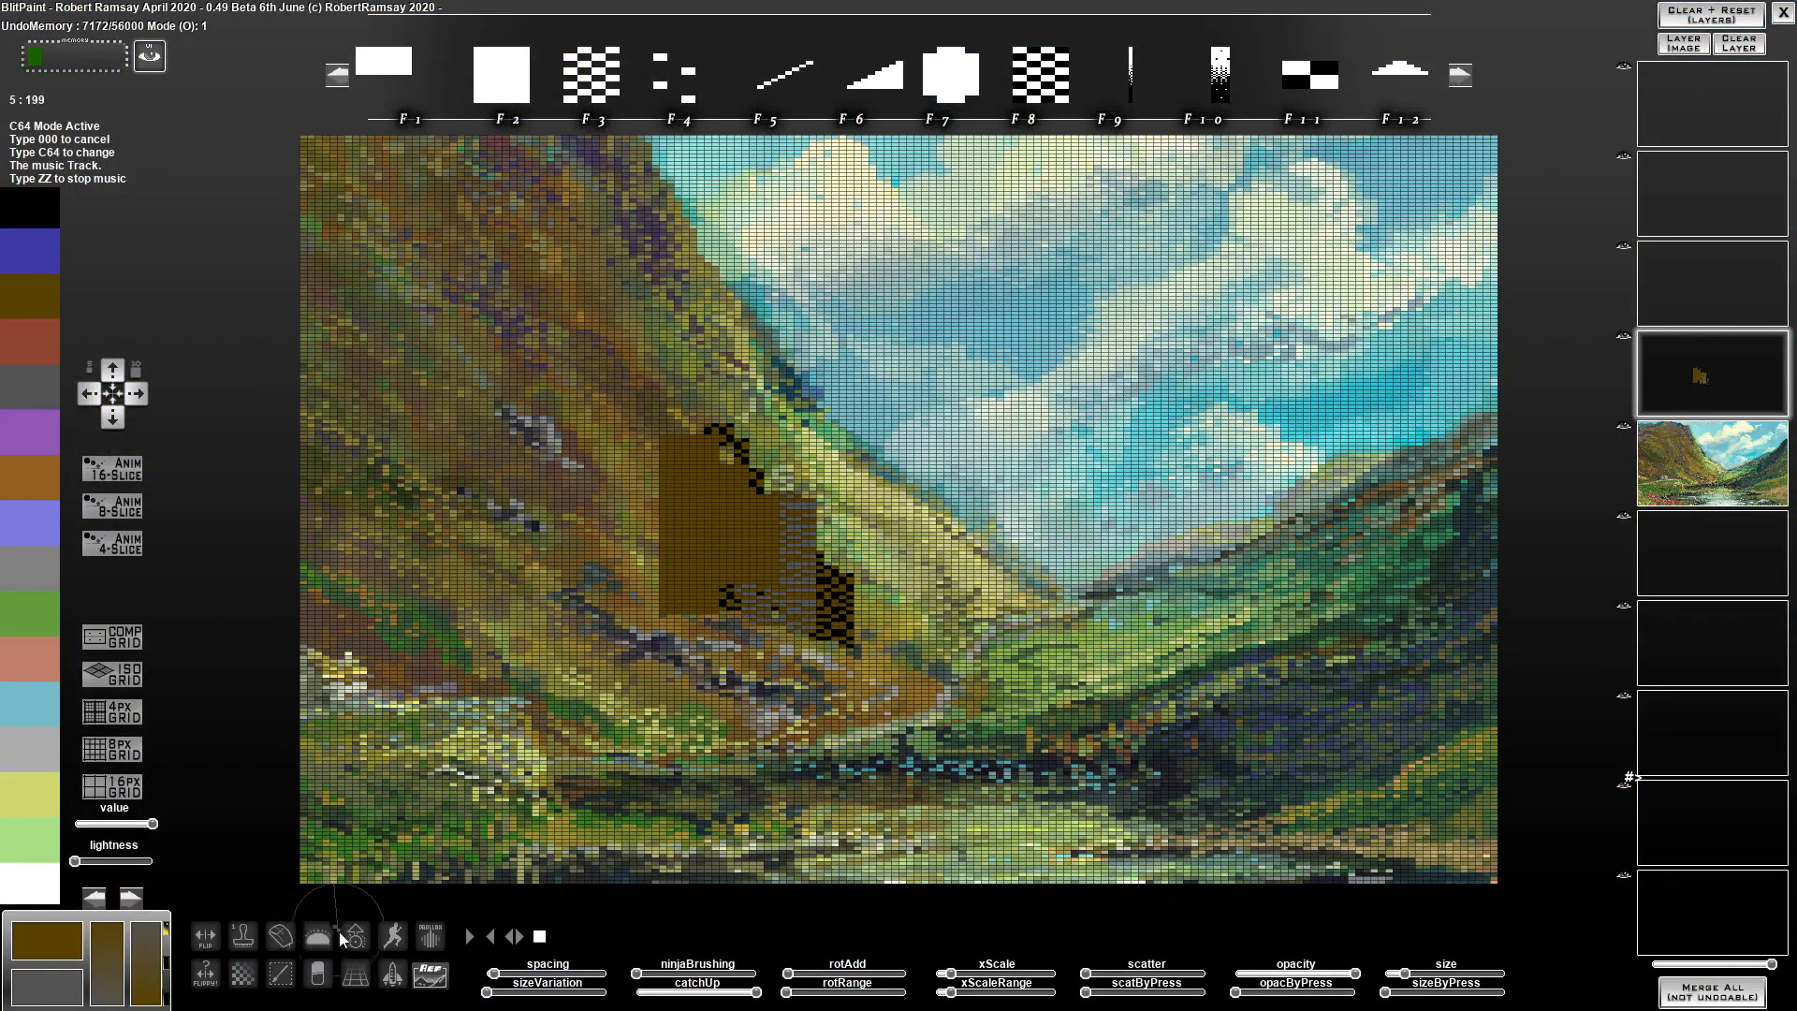
Turn on the eraser and remove the restored dithered strokes from the layer
click(319, 976)
mouse_move(716, 590)
mouse_down()
mouse_move(674, 623)
mouse_move(650, 513)
mouse_move(780, 635)
mouse_move(661, 530)
mouse_move(789, 631)
mouse_move(758, 587)
mouse_move(779, 618)
mouse_move(856, 630)
mouse_move(689, 451)
mouse_move(713, 658)
mouse_move(708, 558)
mouse_move(766, 588)
mouse_up()
key(])
key([)
key([)
key([)
key([)
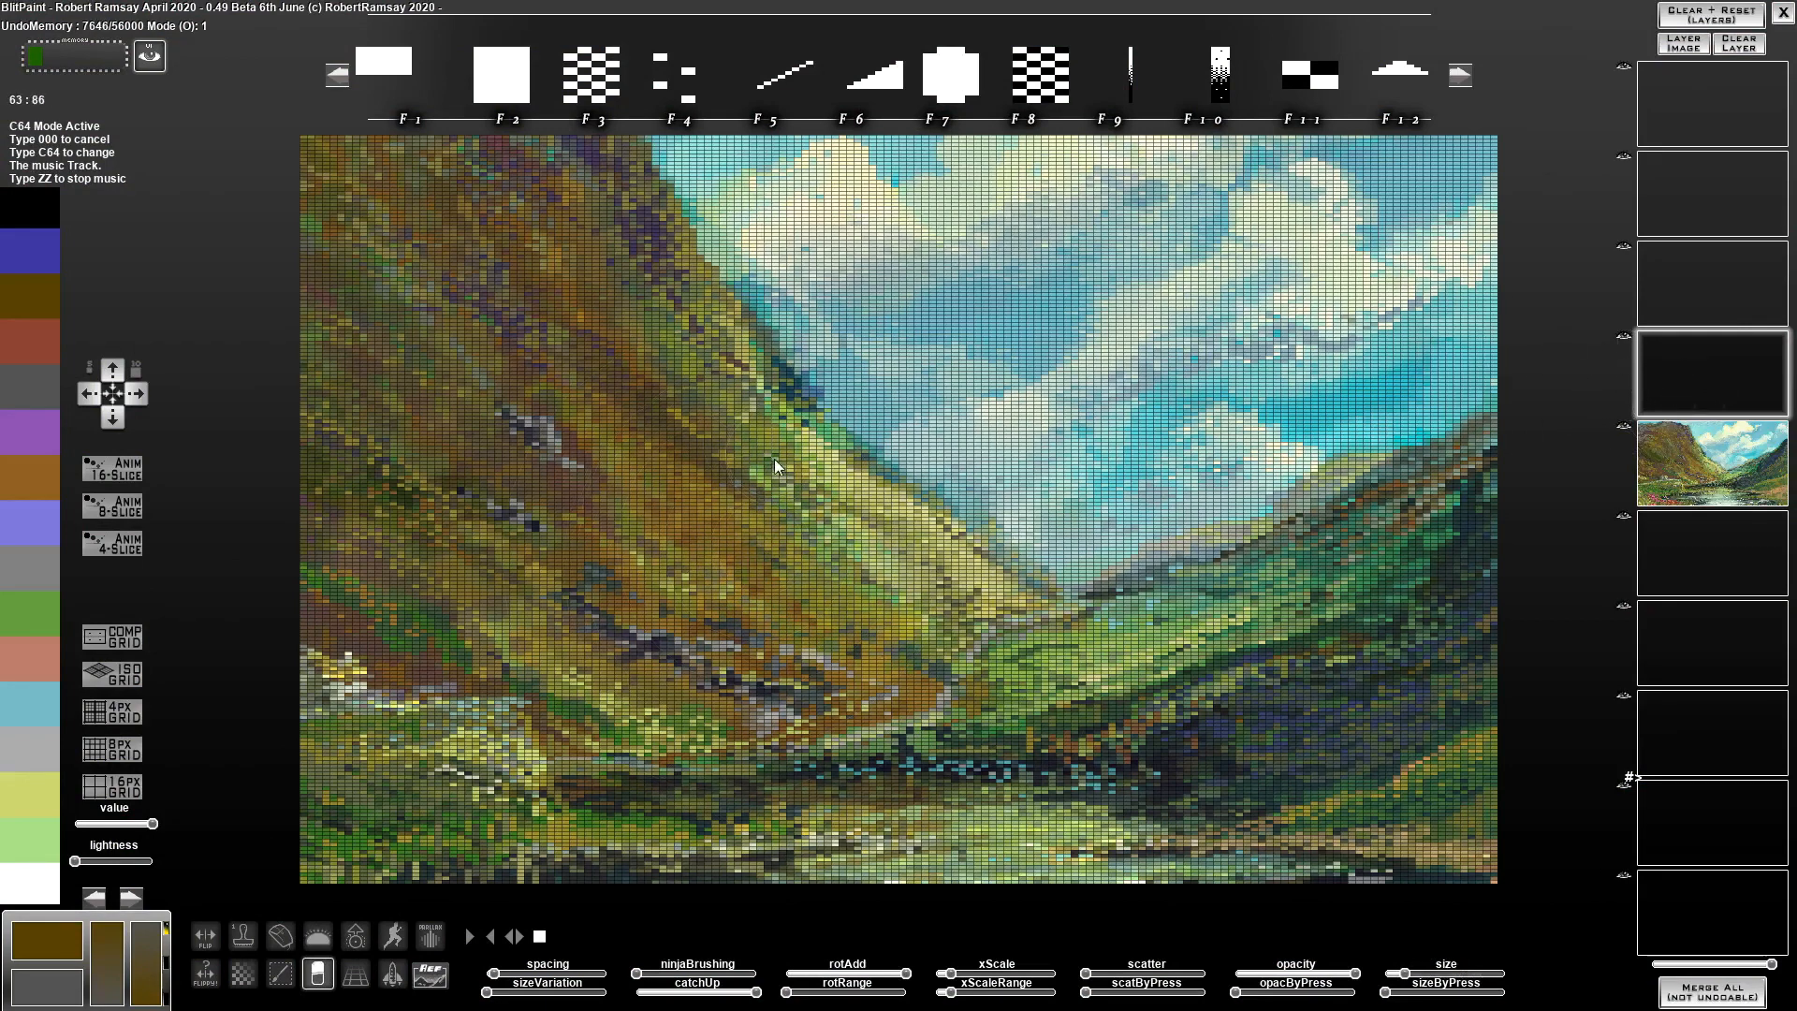
Set the landscape layer's opacity to maximum and reselect the empty layer above it
click(1725, 473)
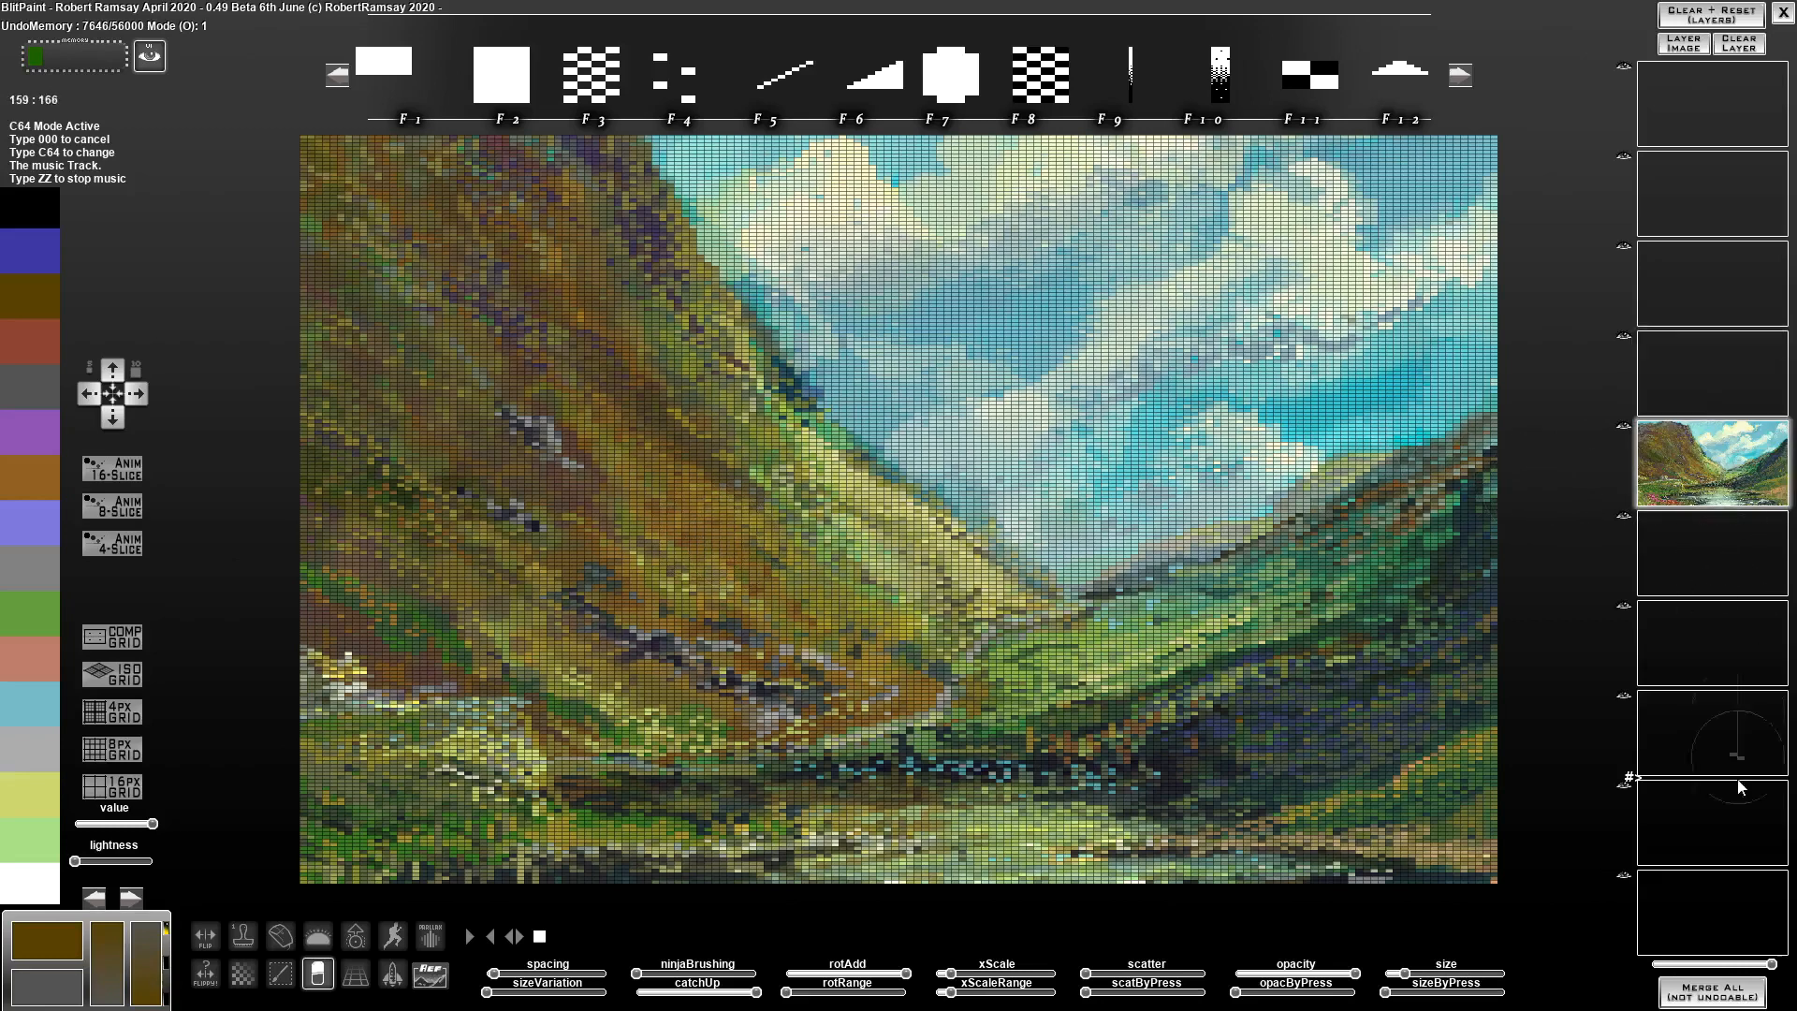
mouse_move(1771, 965)
mouse_down()
mouse_move(1671, 965)
mouse_move(1790, 968)
mouse_up()
click(1700, 382)
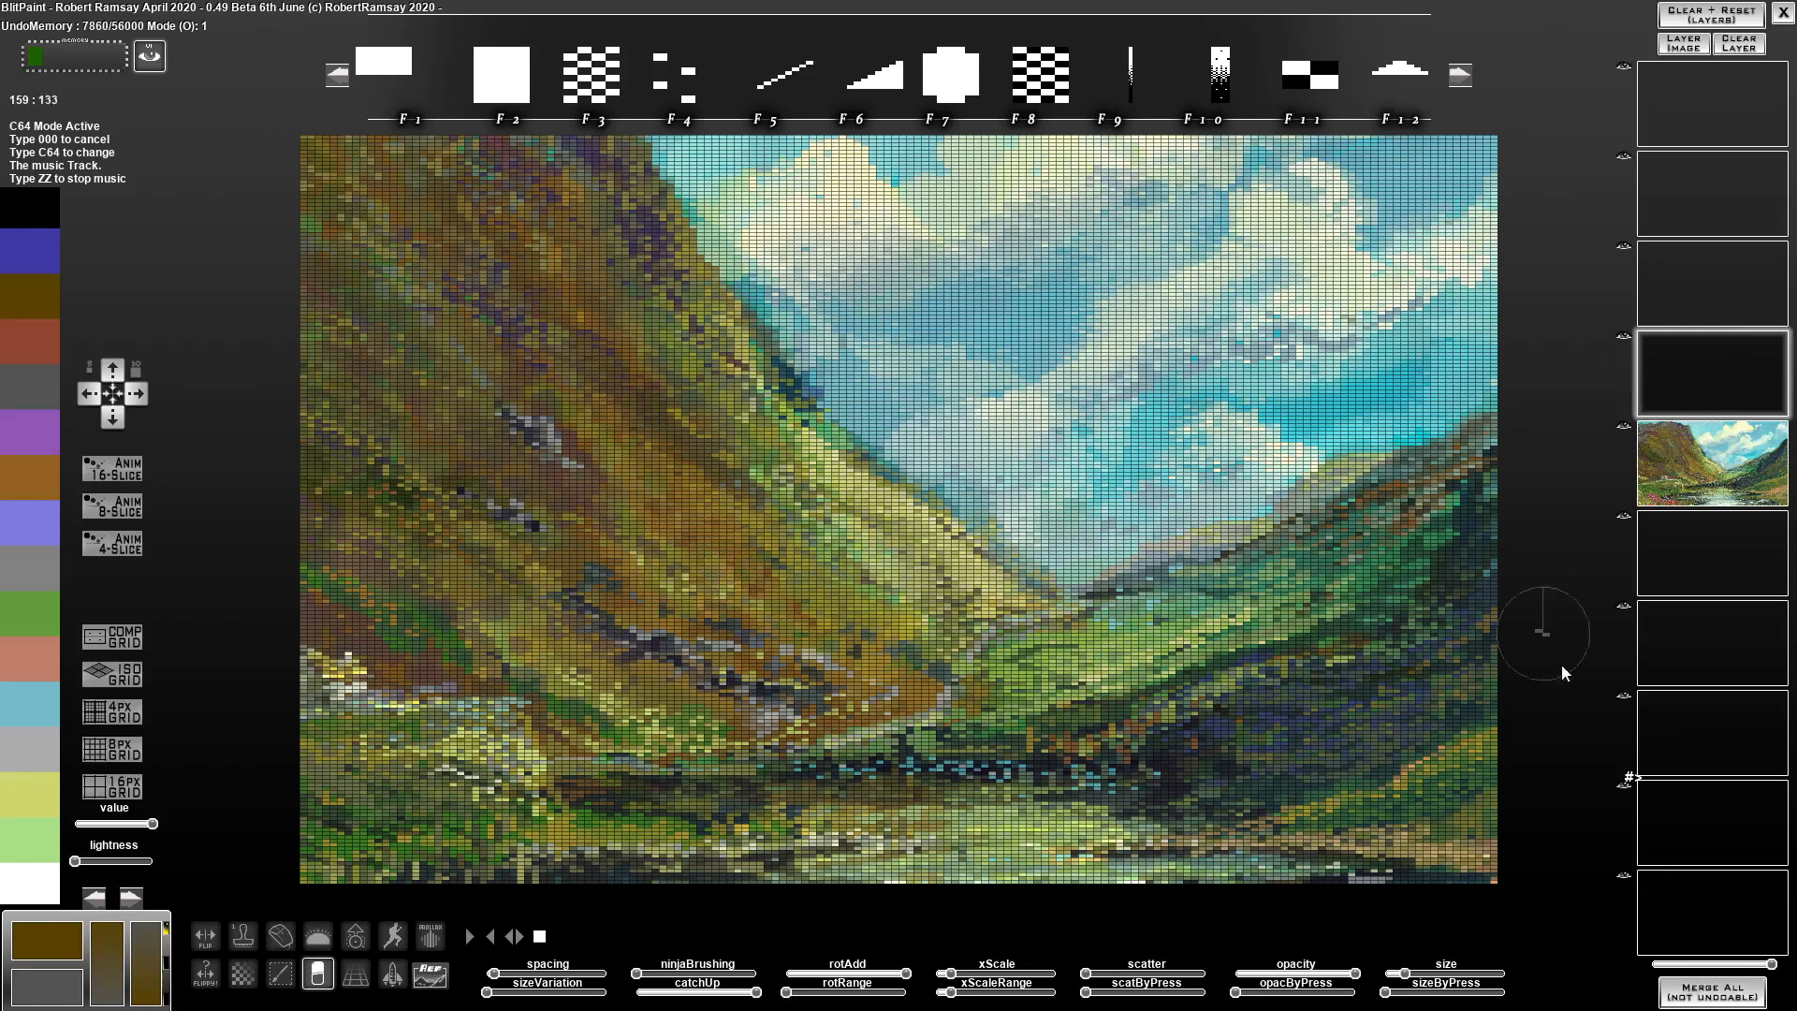
Turn off the eraser and paint a large brown-and-grey dithered area on the left hillside with the checker brushes
click(317, 974)
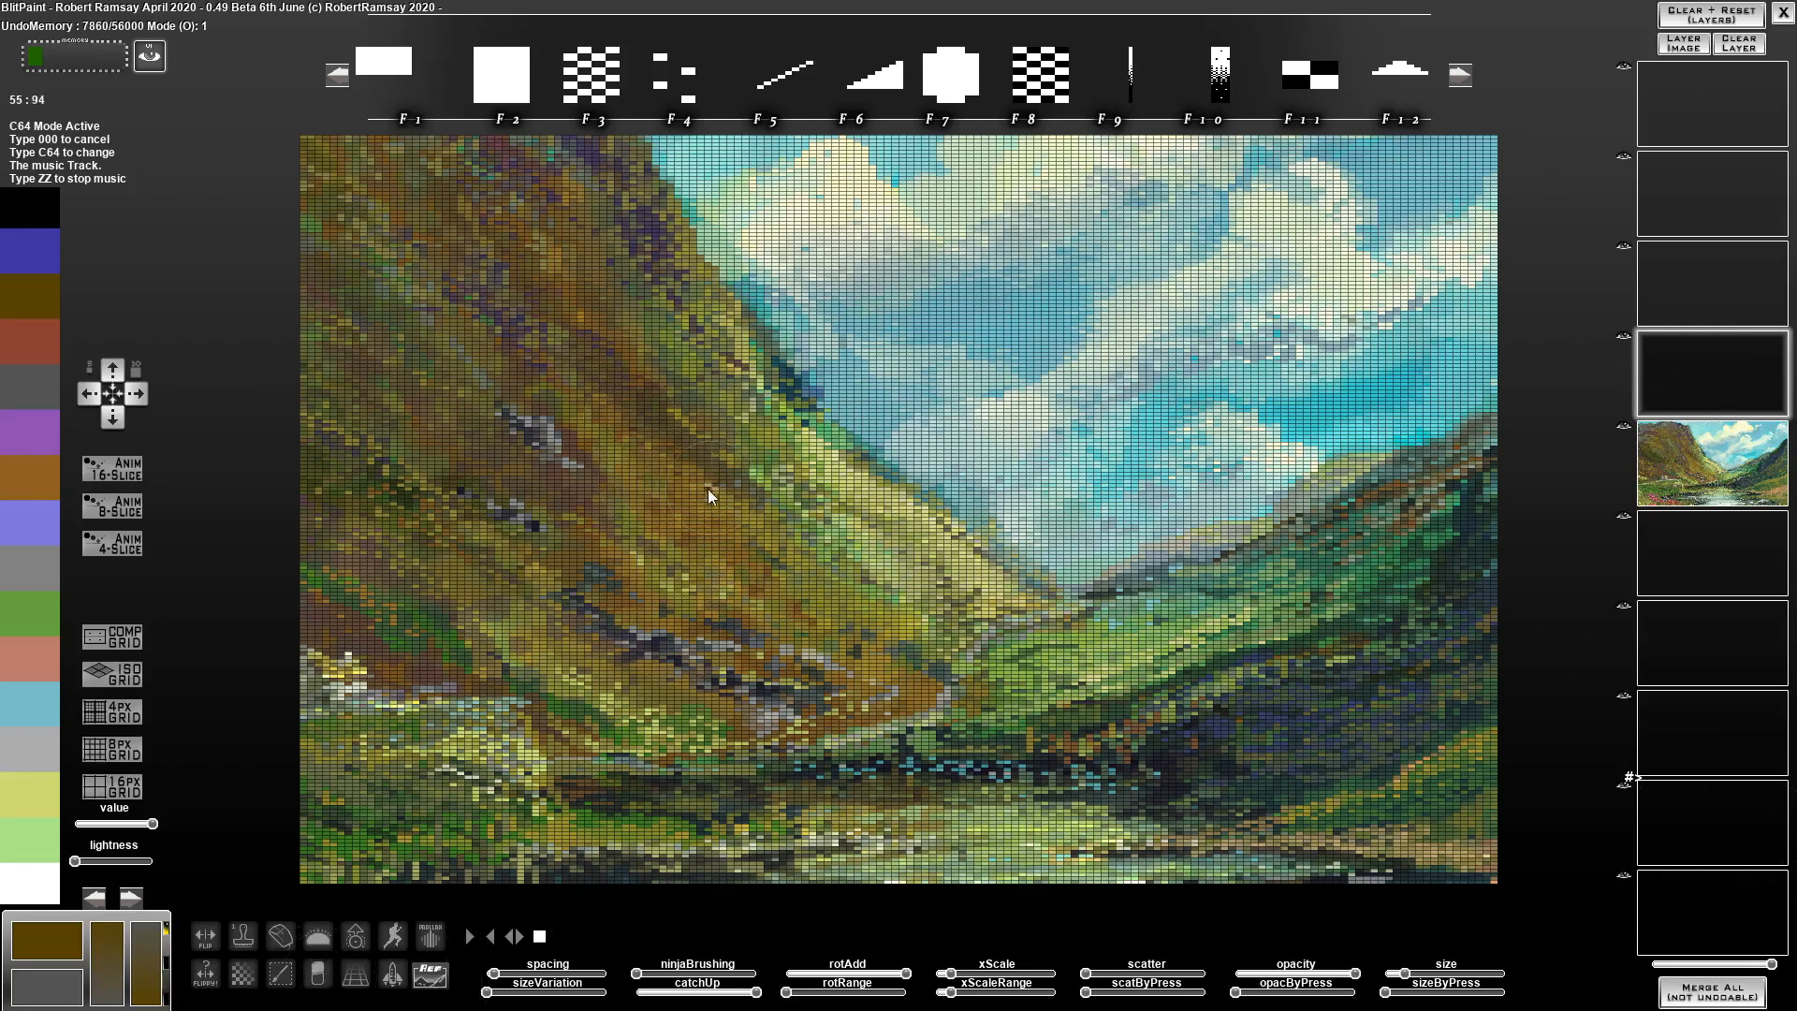
mouse_move(647, 460)
mouse_down()
mouse_move(728, 532)
mouse_move(631, 378)
mouse_move(669, 471)
mouse_move(560, 354)
mouse_move(661, 506)
mouse_up()
click(1036, 87)
mouse_move(565, 354)
mouse_down()
mouse_move(597, 450)
mouse_move(651, 421)
mouse_move(641, 393)
mouse_move(711, 483)
mouse_move(549, 449)
mouse_move(538, 396)
mouse_up()
click(1344, 71)
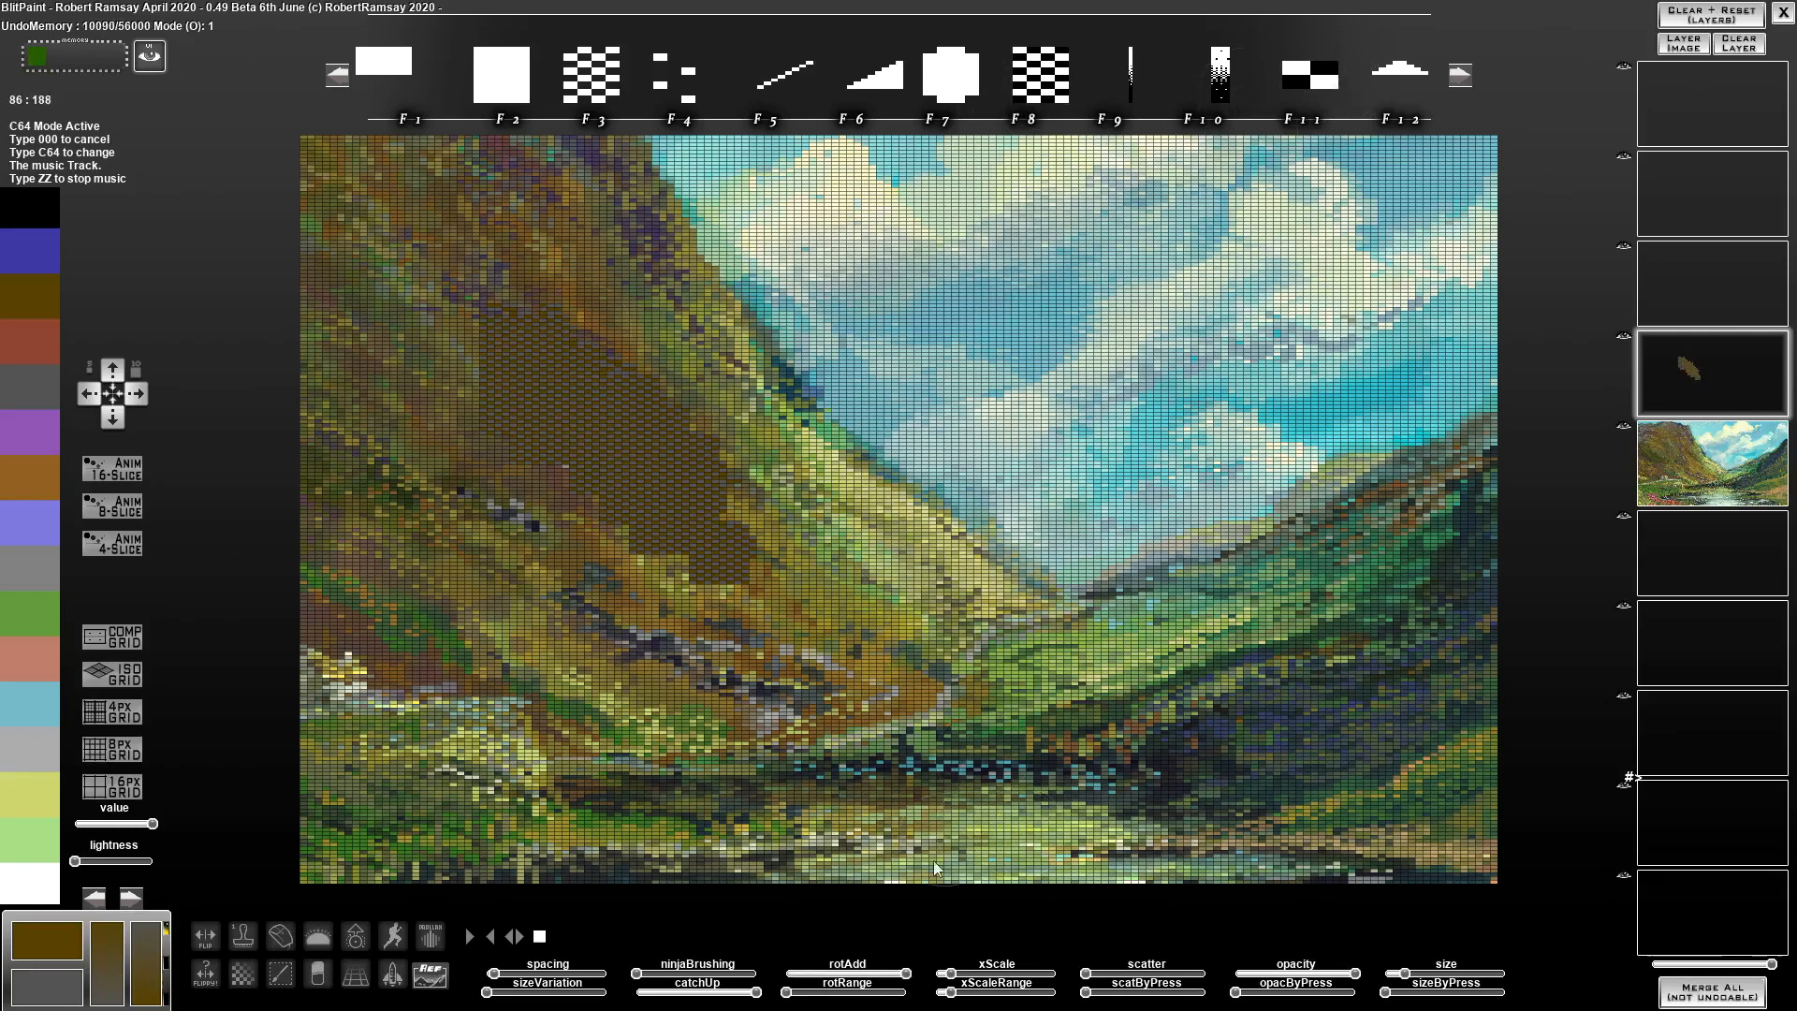
Set the second colour to white, keep xScaleRange at minimum, and paint a brown-and-white dither along the patch's lower edge
right_click(967, 975)
right_click(979, 961)
click(944, 994)
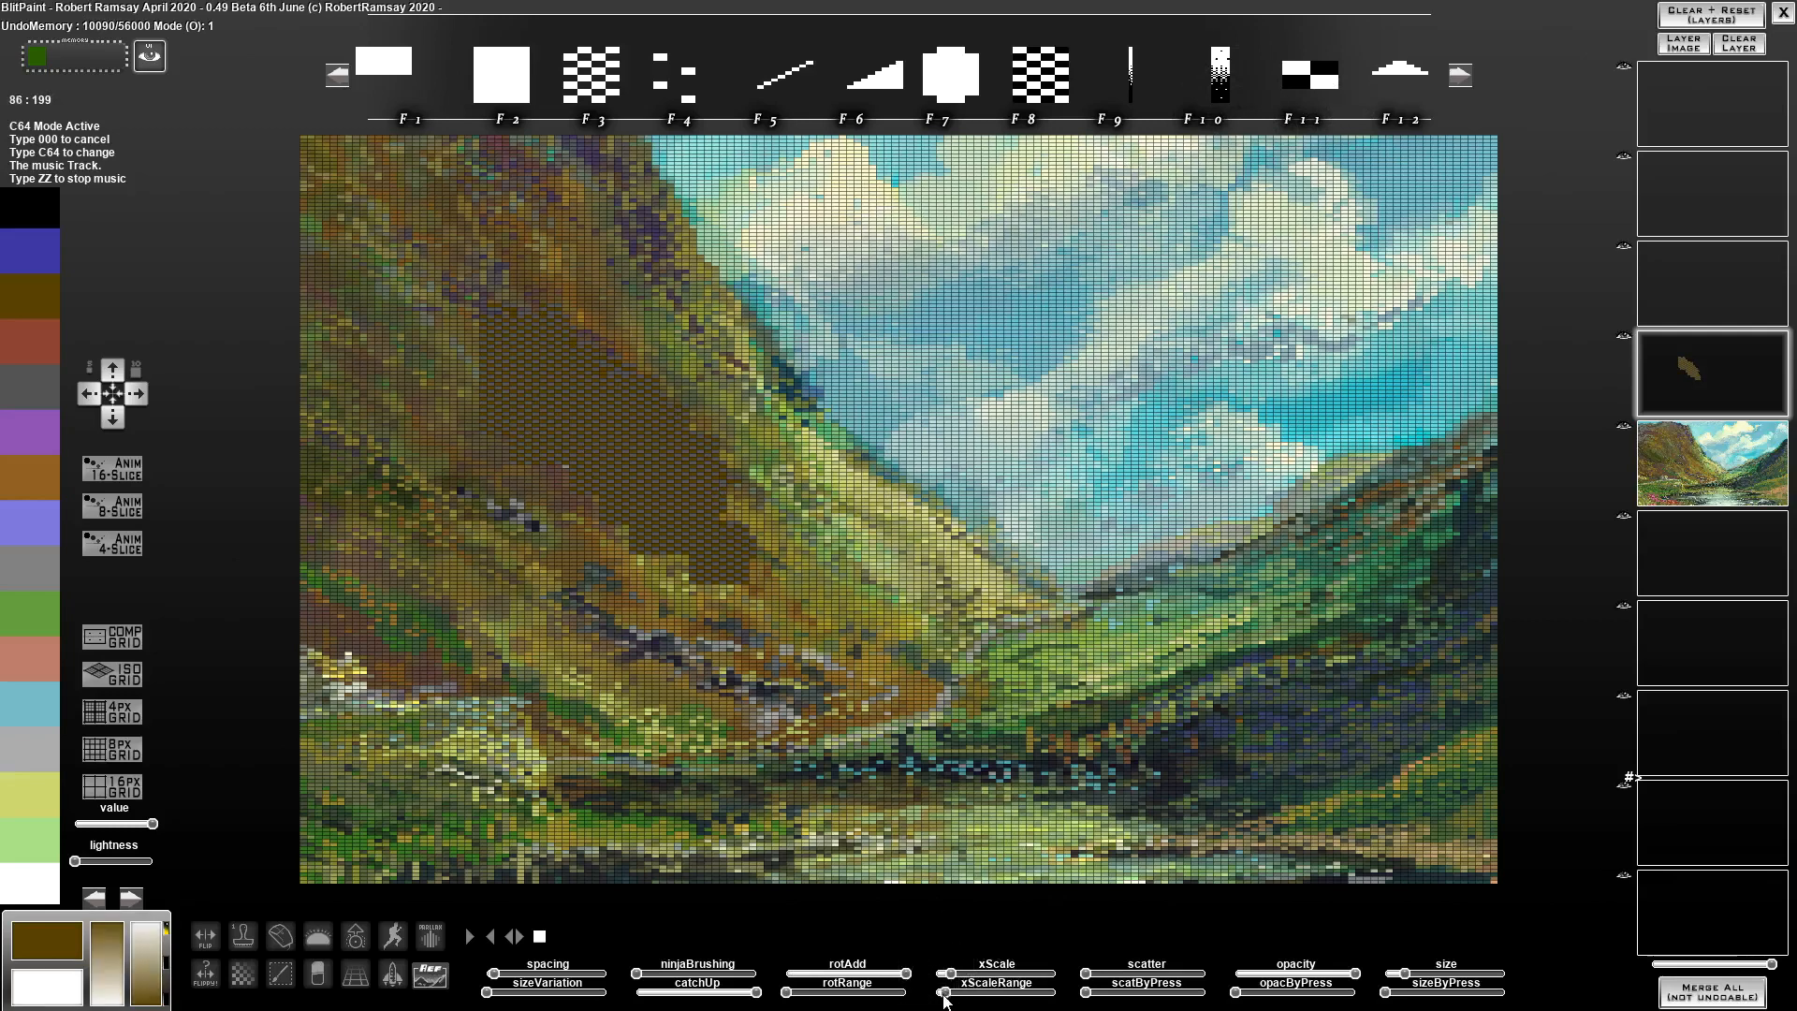
drag(944, 994, 922, 995)
drag(771, 563, 711, 503)
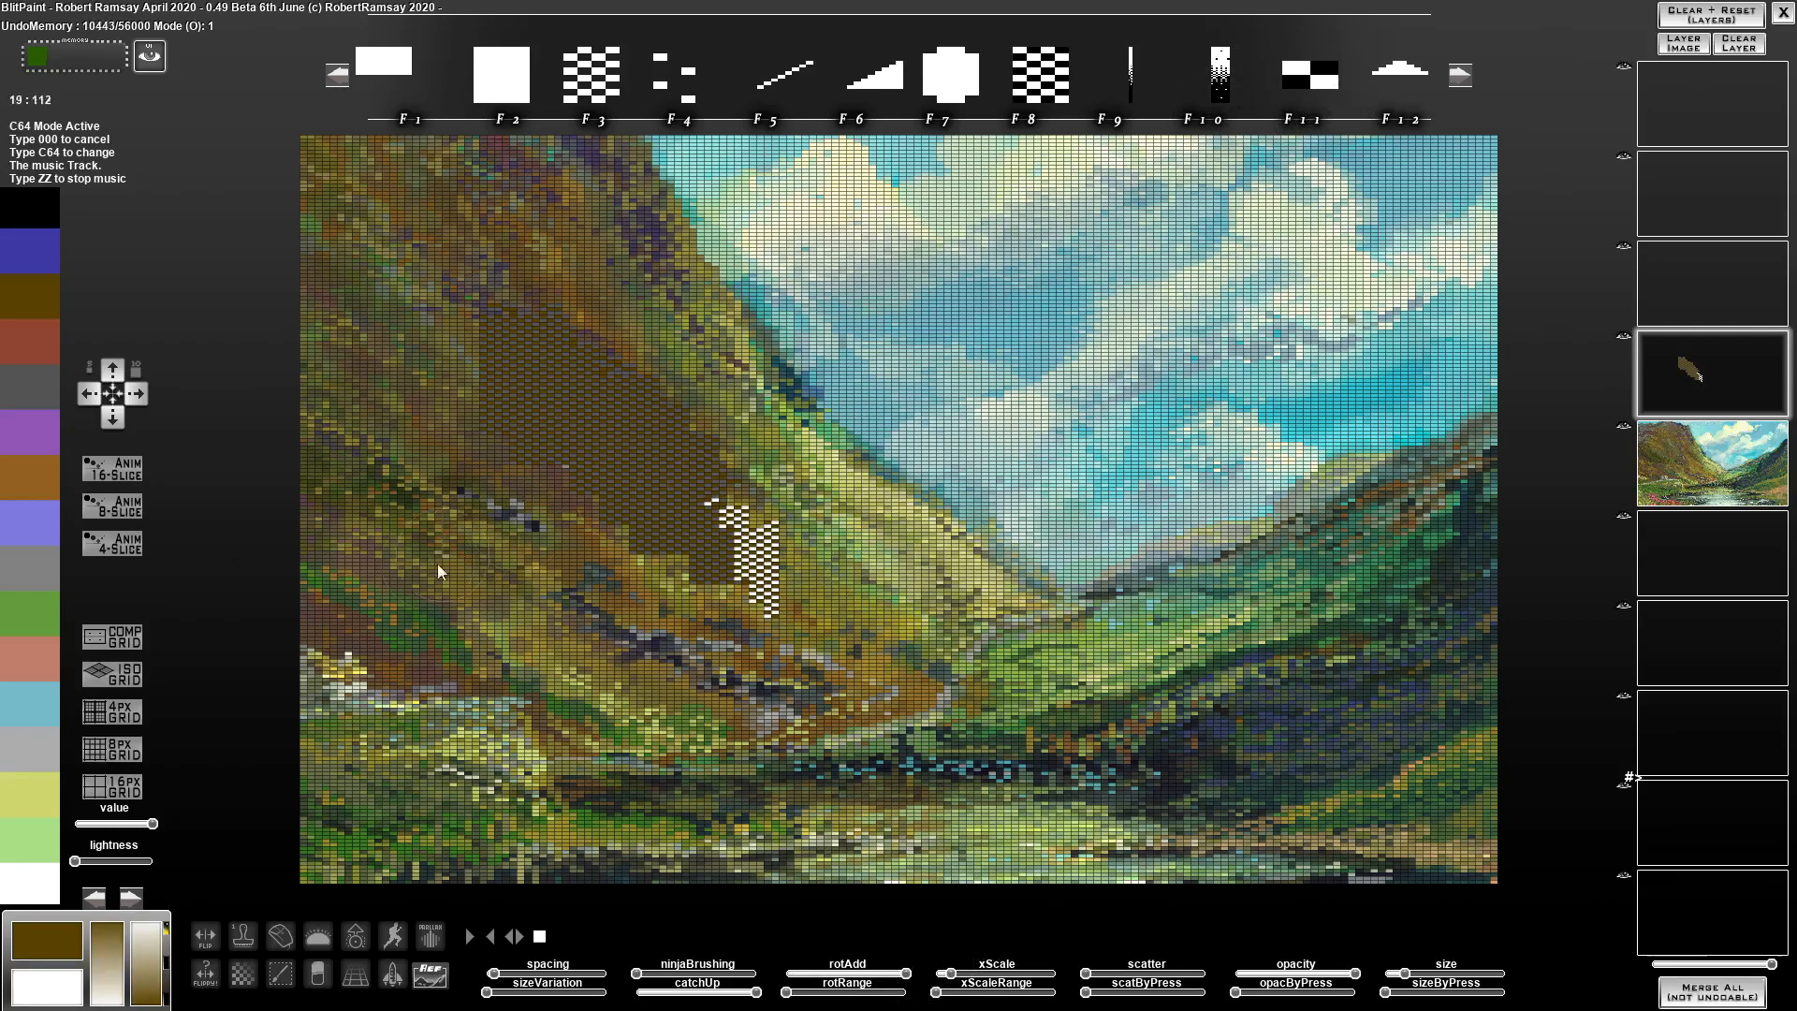
Change the second colour to green and paint a brown-and-green dither over the white strokes
right_click(28, 600)
drag(730, 532, 760, 573)
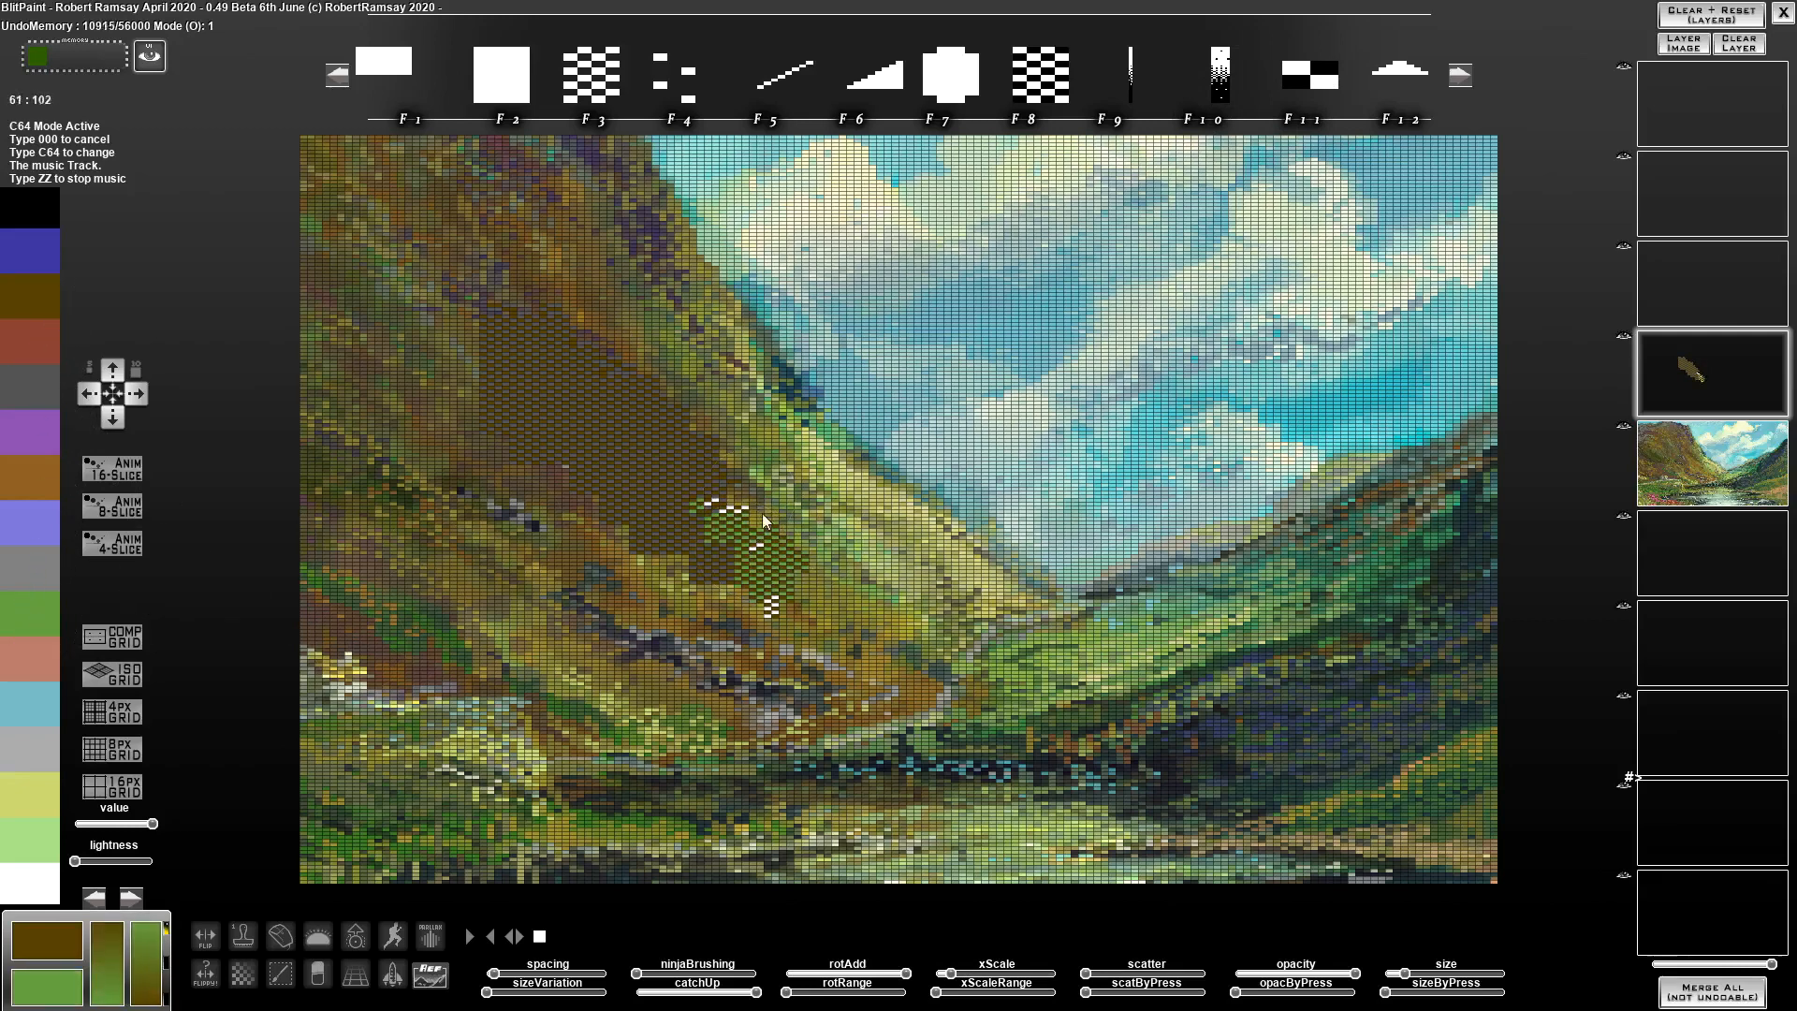
Extend the brown-and-green dither around the left hillside patch and across the valley onto the right slope
mouse_move(697, 436)
mouse_down()
mouse_move(543, 261)
mouse_move(625, 375)
mouse_move(574, 351)
mouse_move(501, 389)
mouse_move(518, 429)
mouse_move(407, 306)
mouse_move(676, 562)
mouse_move(665, 542)
mouse_move(706, 542)
mouse_move(885, 629)
mouse_move(748, 533)
mouse_move(917, 627)
mouse_move(794, 621)
mouse_move(596, 532)
mouse_move(644, 538)
mouse_move(542, 480)
mouse_up()
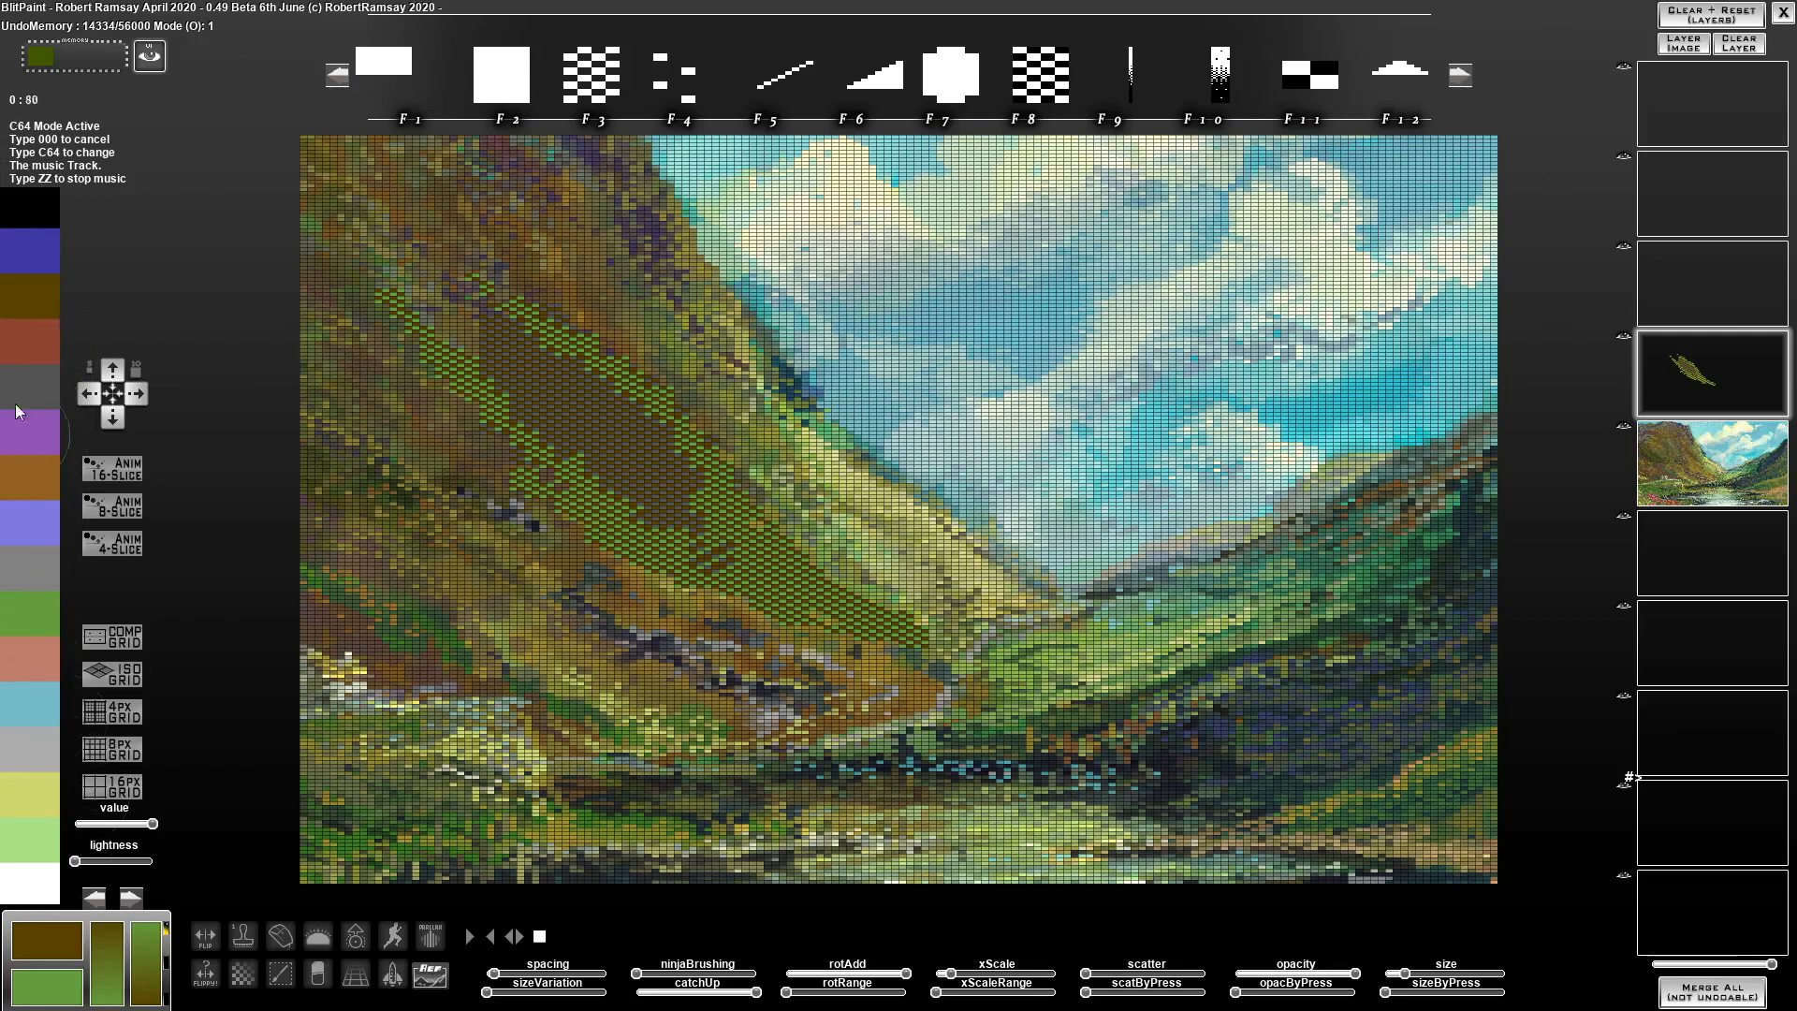
mouse_move(445, 491)
mouse_down()
mouse_move(563, 612)
mouse_move(753, 659)
mouse_move(1176, 632)
mouse_move(1254, 588)
mouse_up()
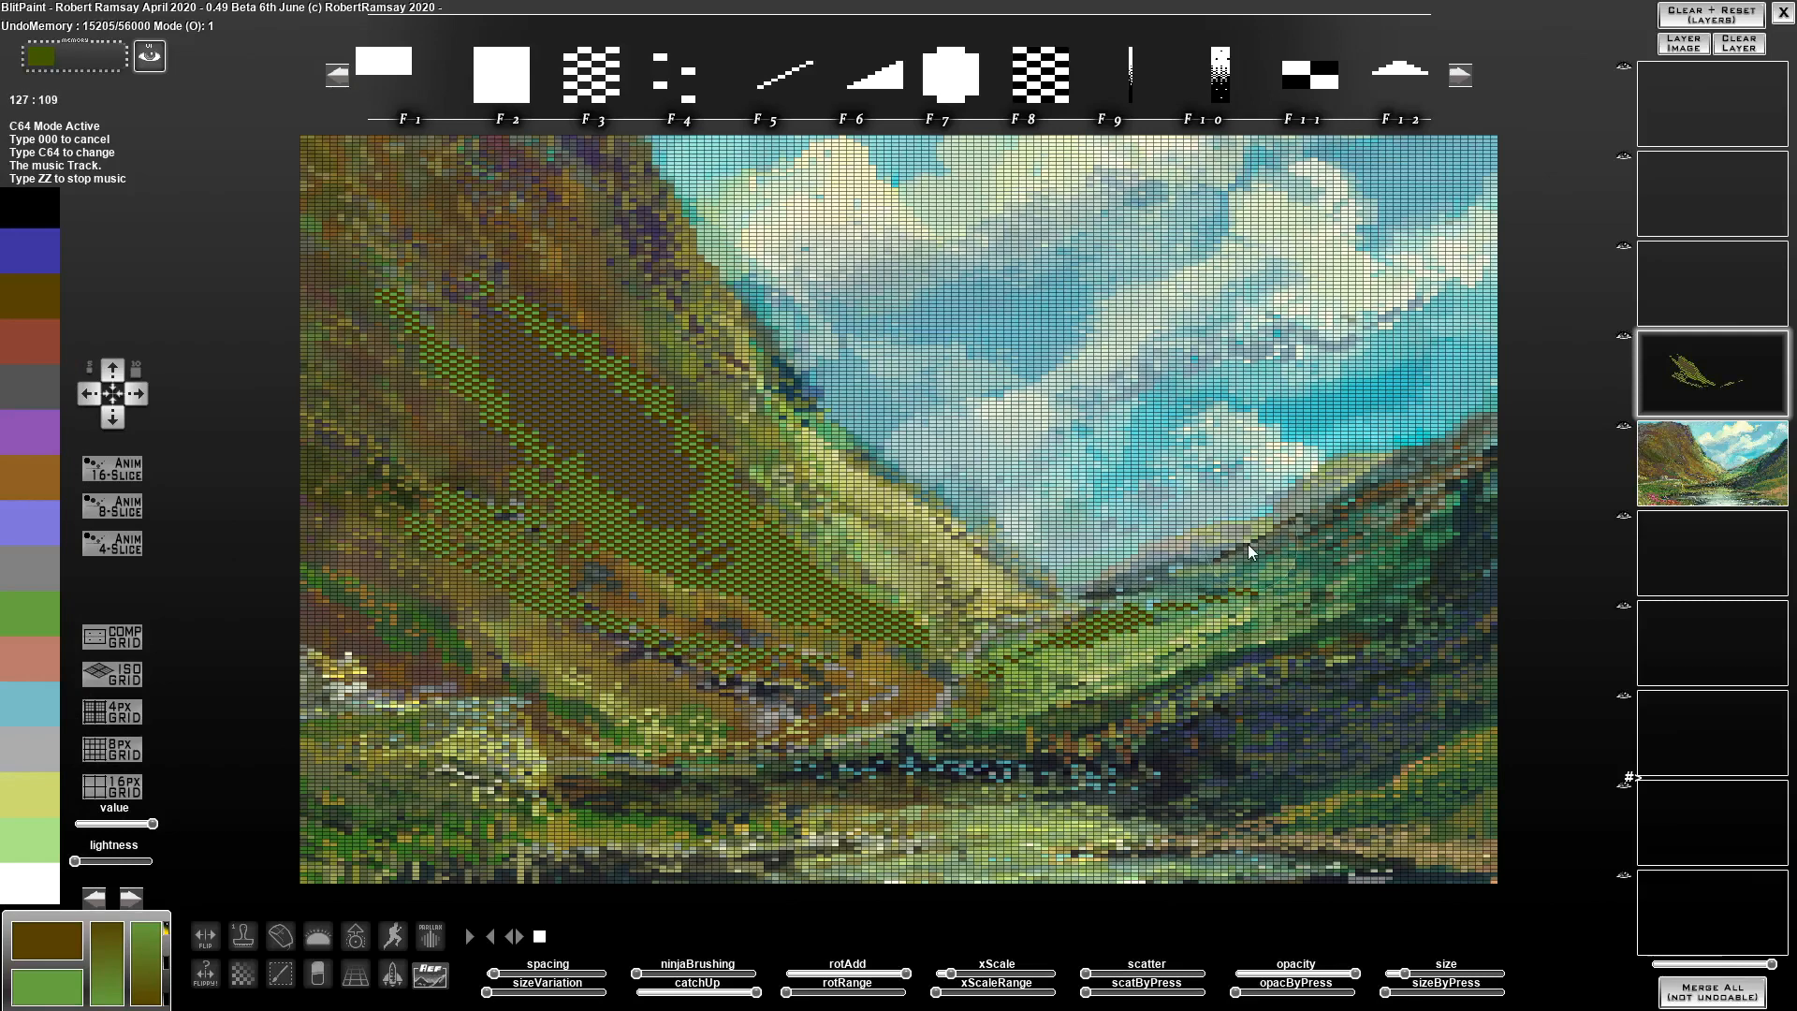
Leave C64 mode with the code 000, then clear and reset all layers
key(0)
key(0)
key(0)
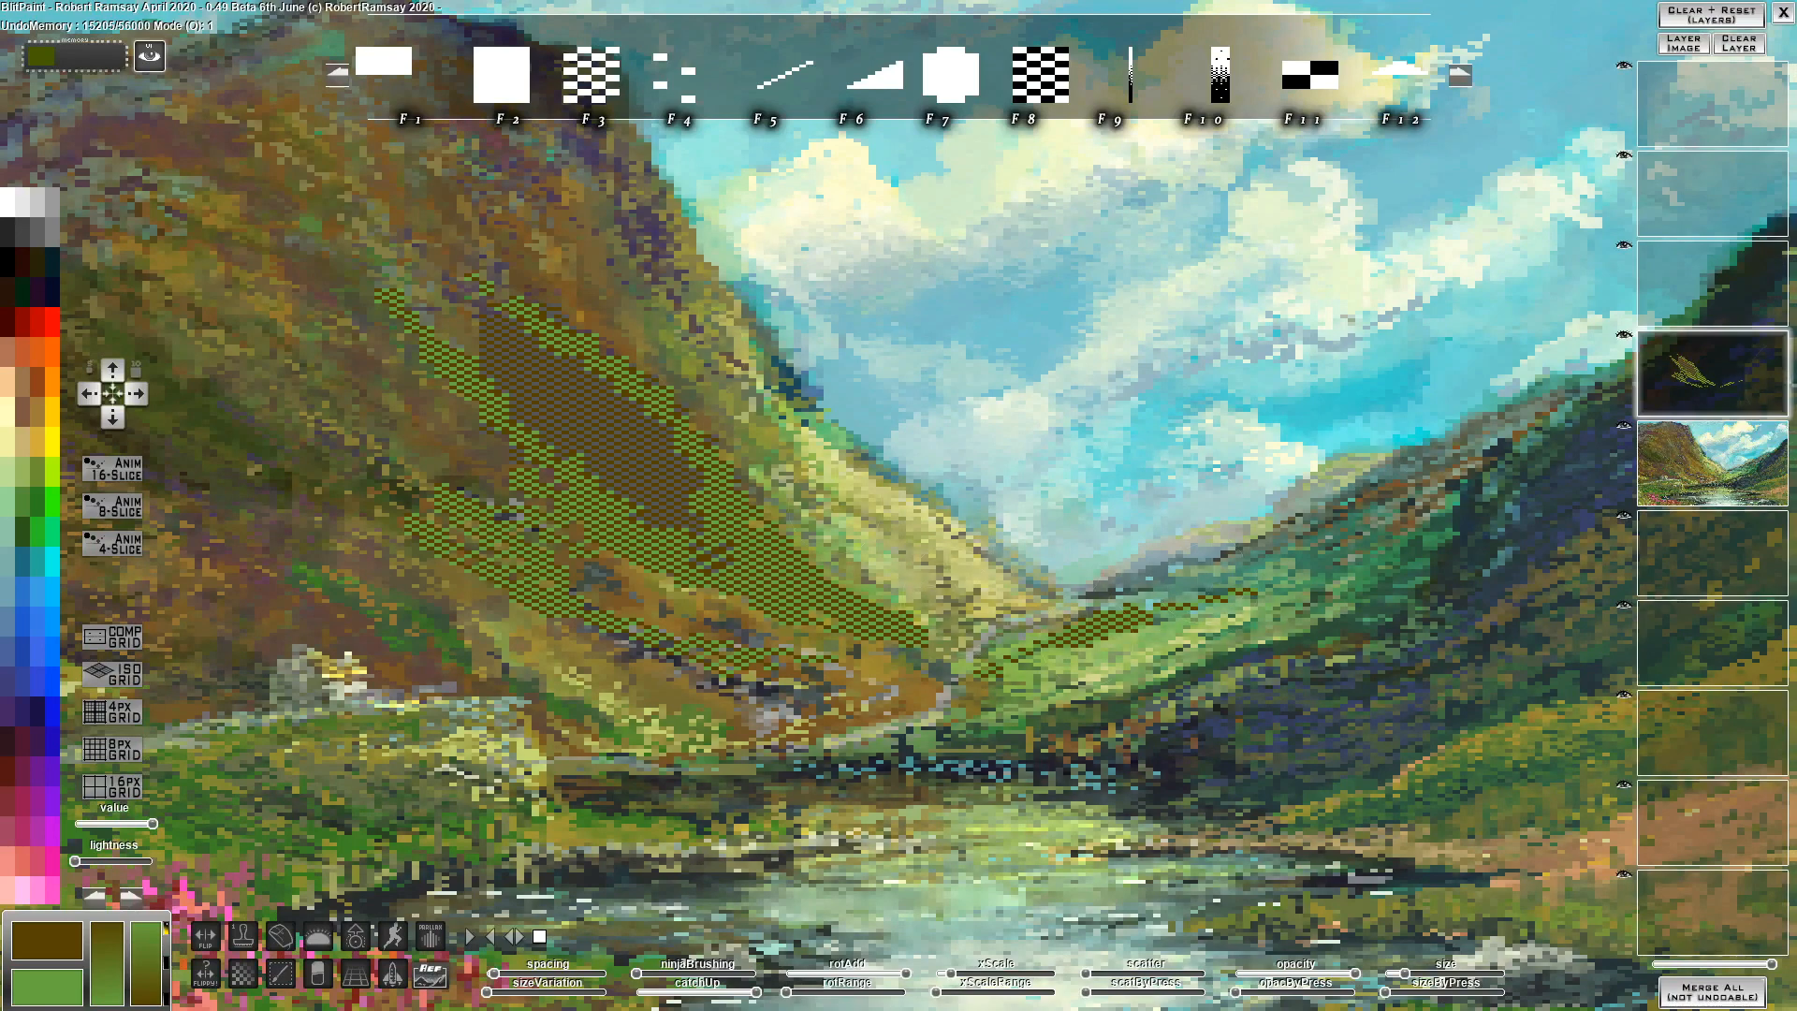
mouse_move(1770, 965)
mouse_down()
mouse_move(1694, 966)
mouse_move(1771, 966)
mouse_up()
click(1767, 493)
click(1730, 393)
click(1721, 24)
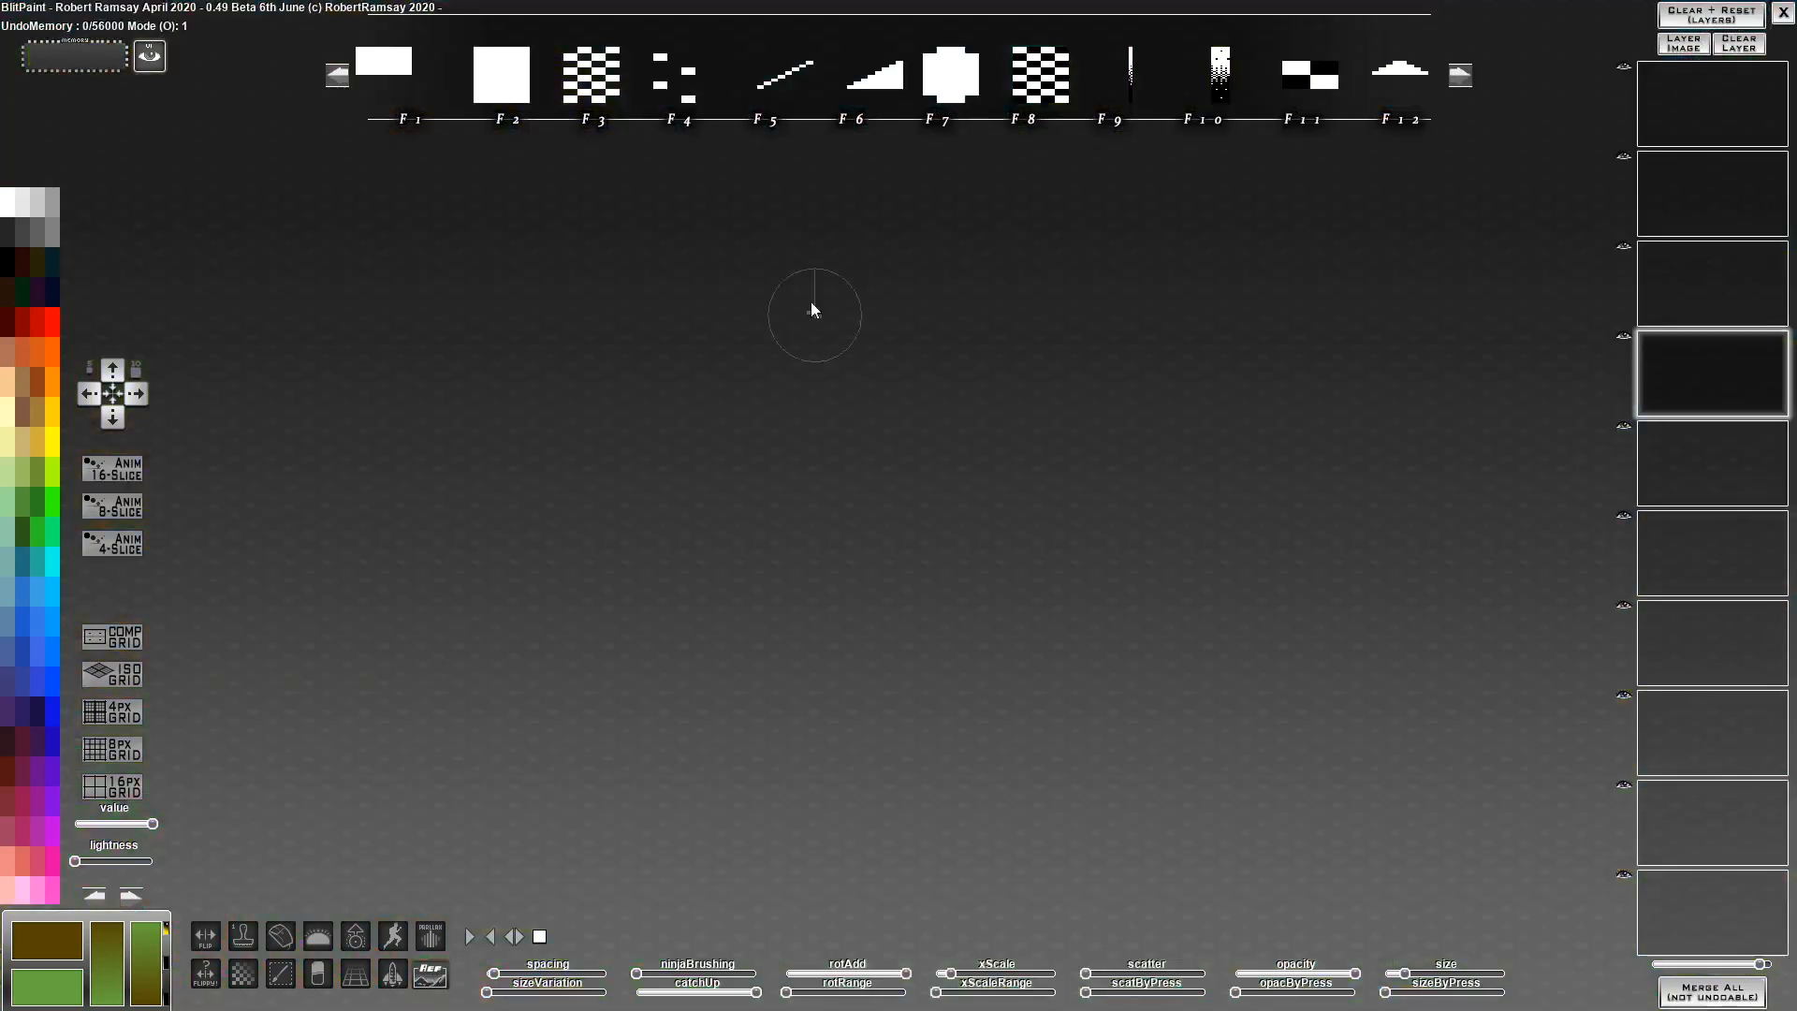
Turn on the isometric grid and stack solid and outlined white tiles in a zigzag at the canvas centre
click(129, 794)
drag(654, 552, 679, 701)
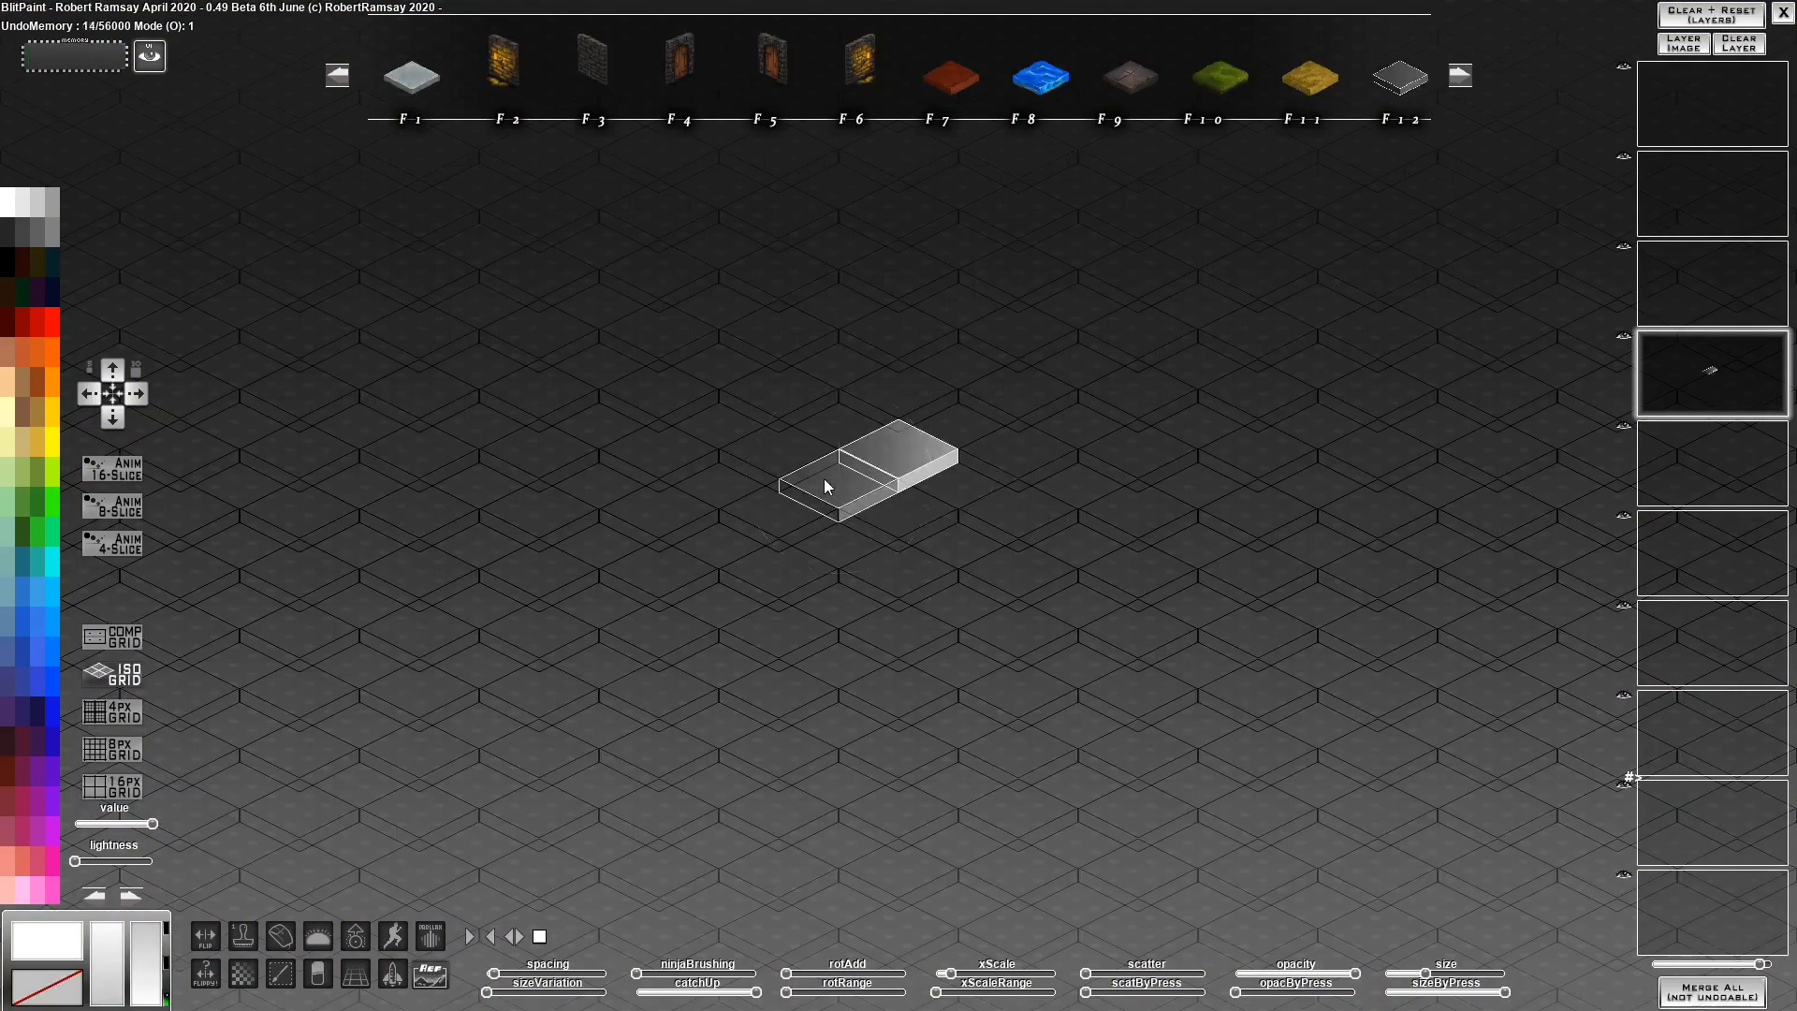
click(879, 506)
click(857, 541)
click(895, 560)
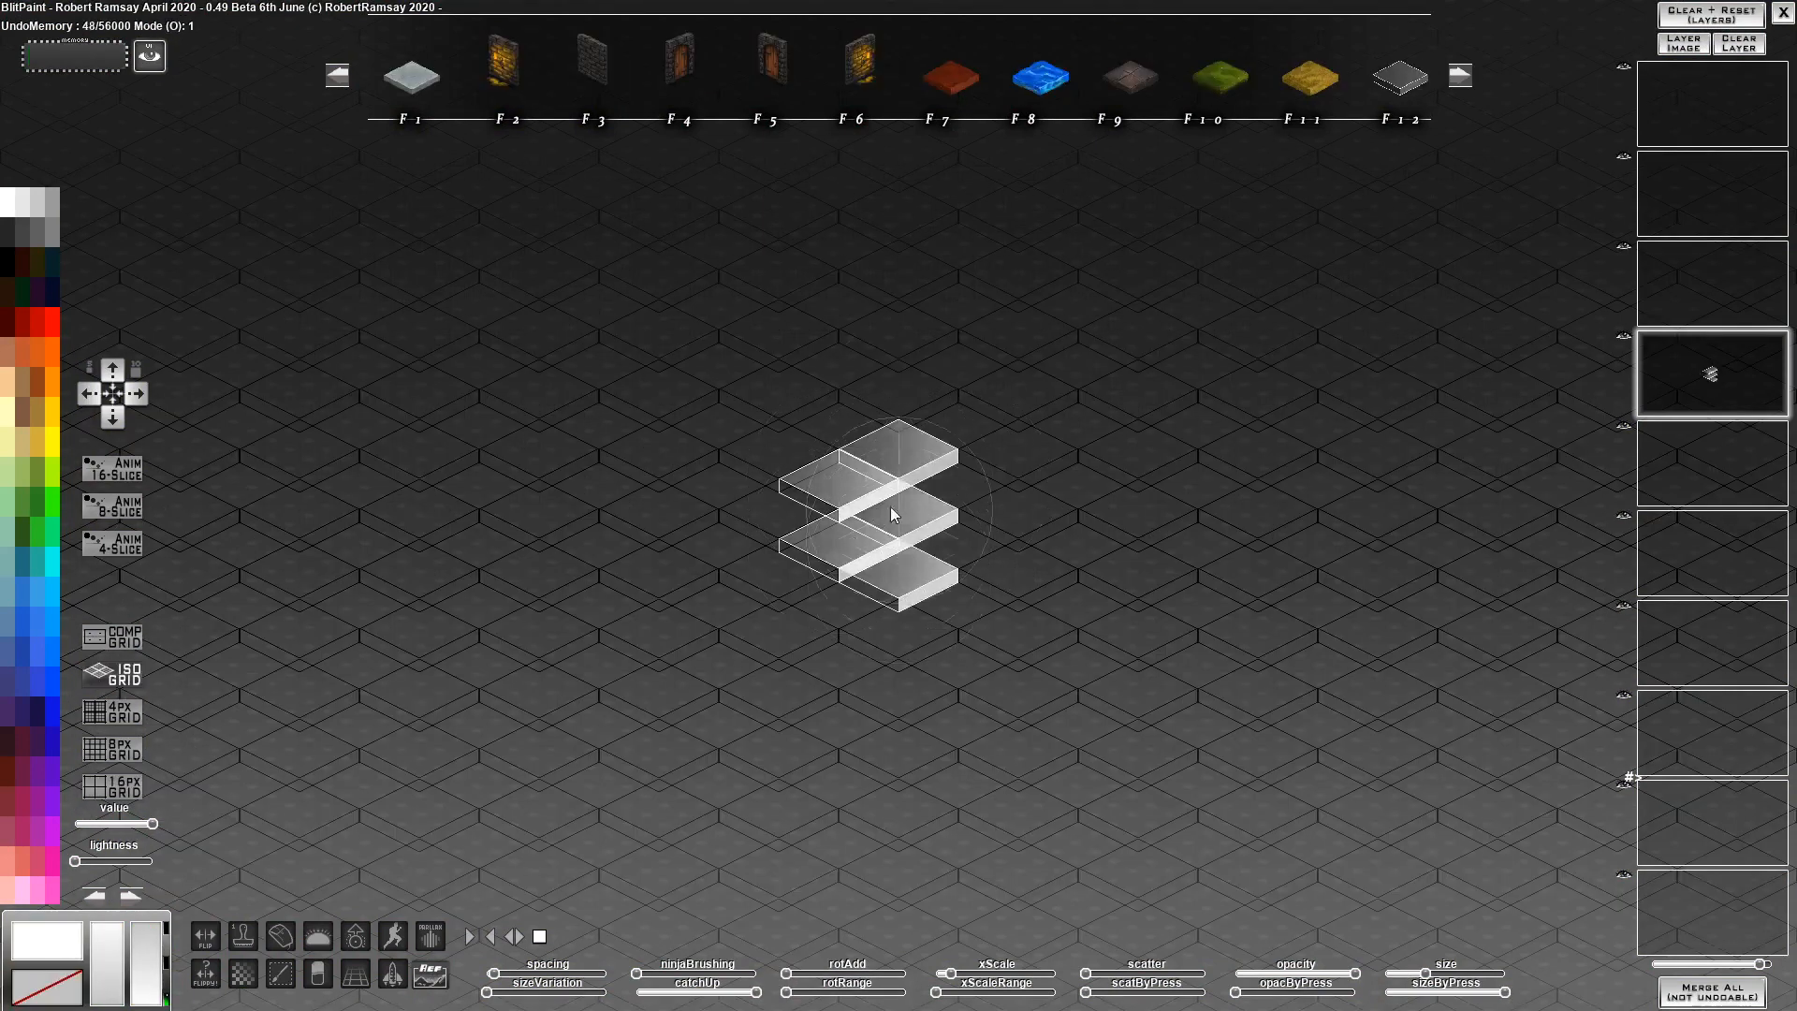
Place red-brown soil tiles below the white stack and over it until all the white tiles are covered
click(951, 79)
click(846, 605)
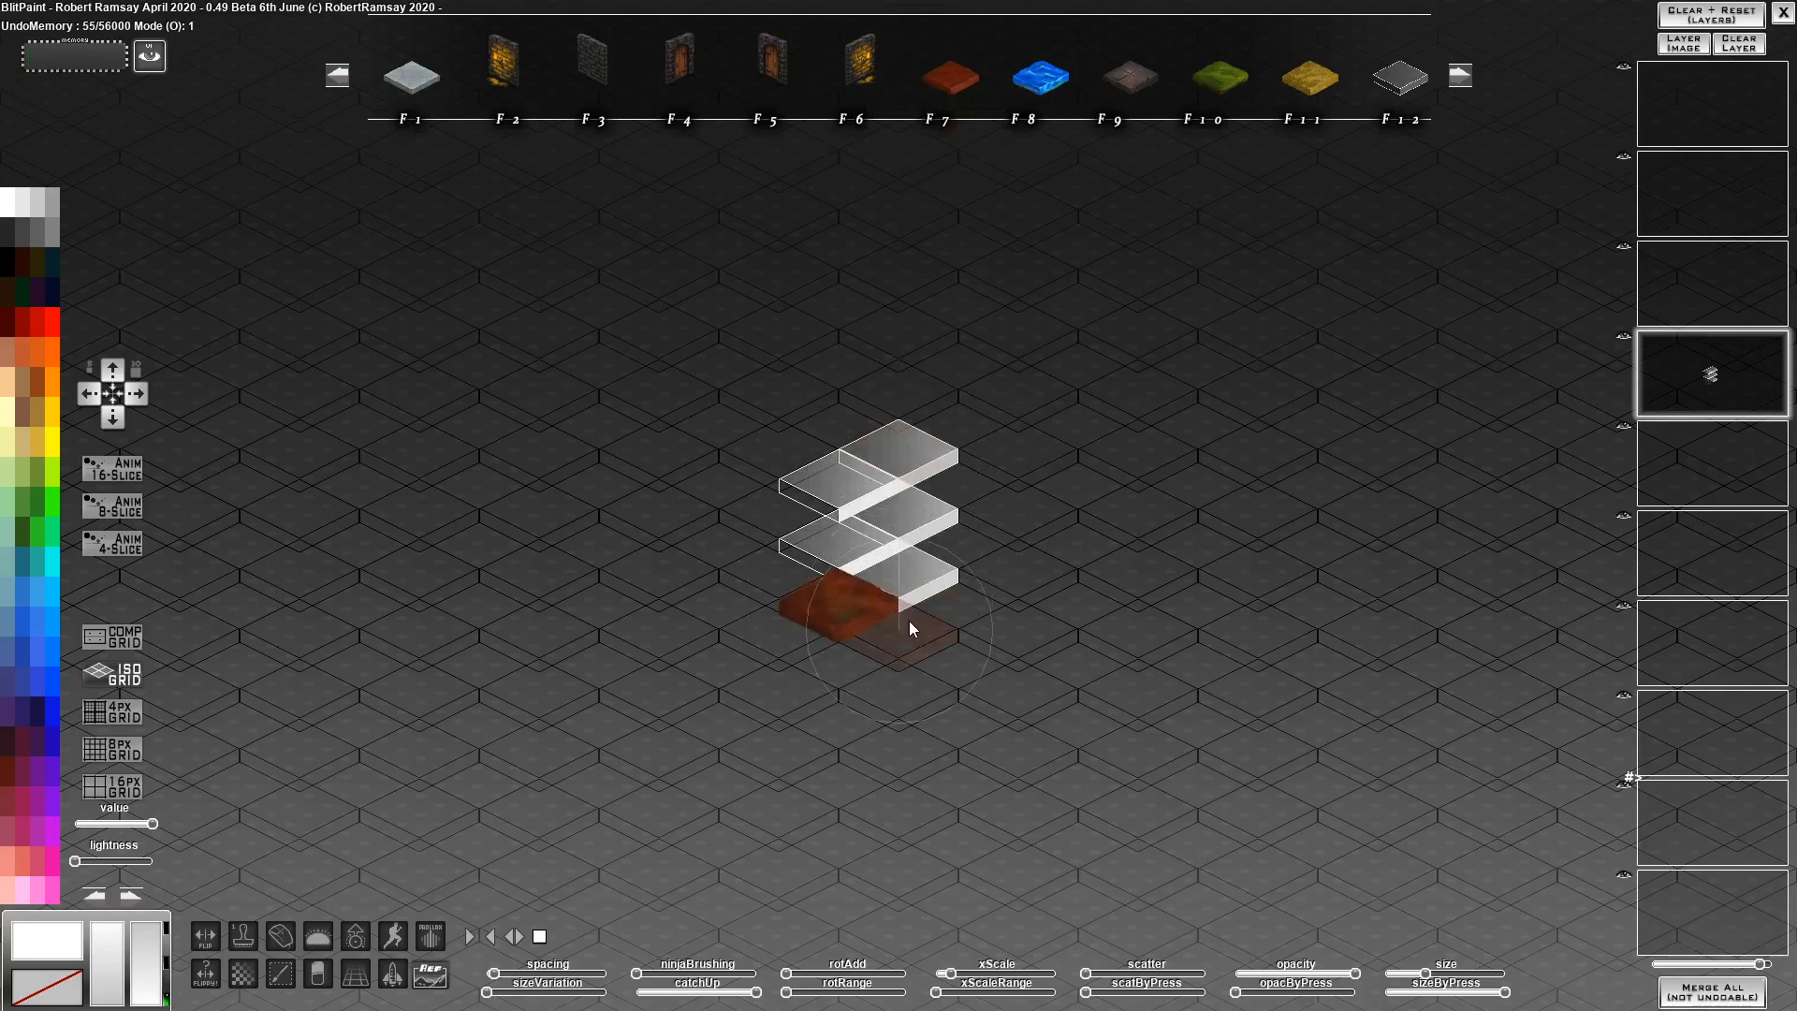
click(908, 622)
click(856, 659)
click(934, 692)
click(936, 700)
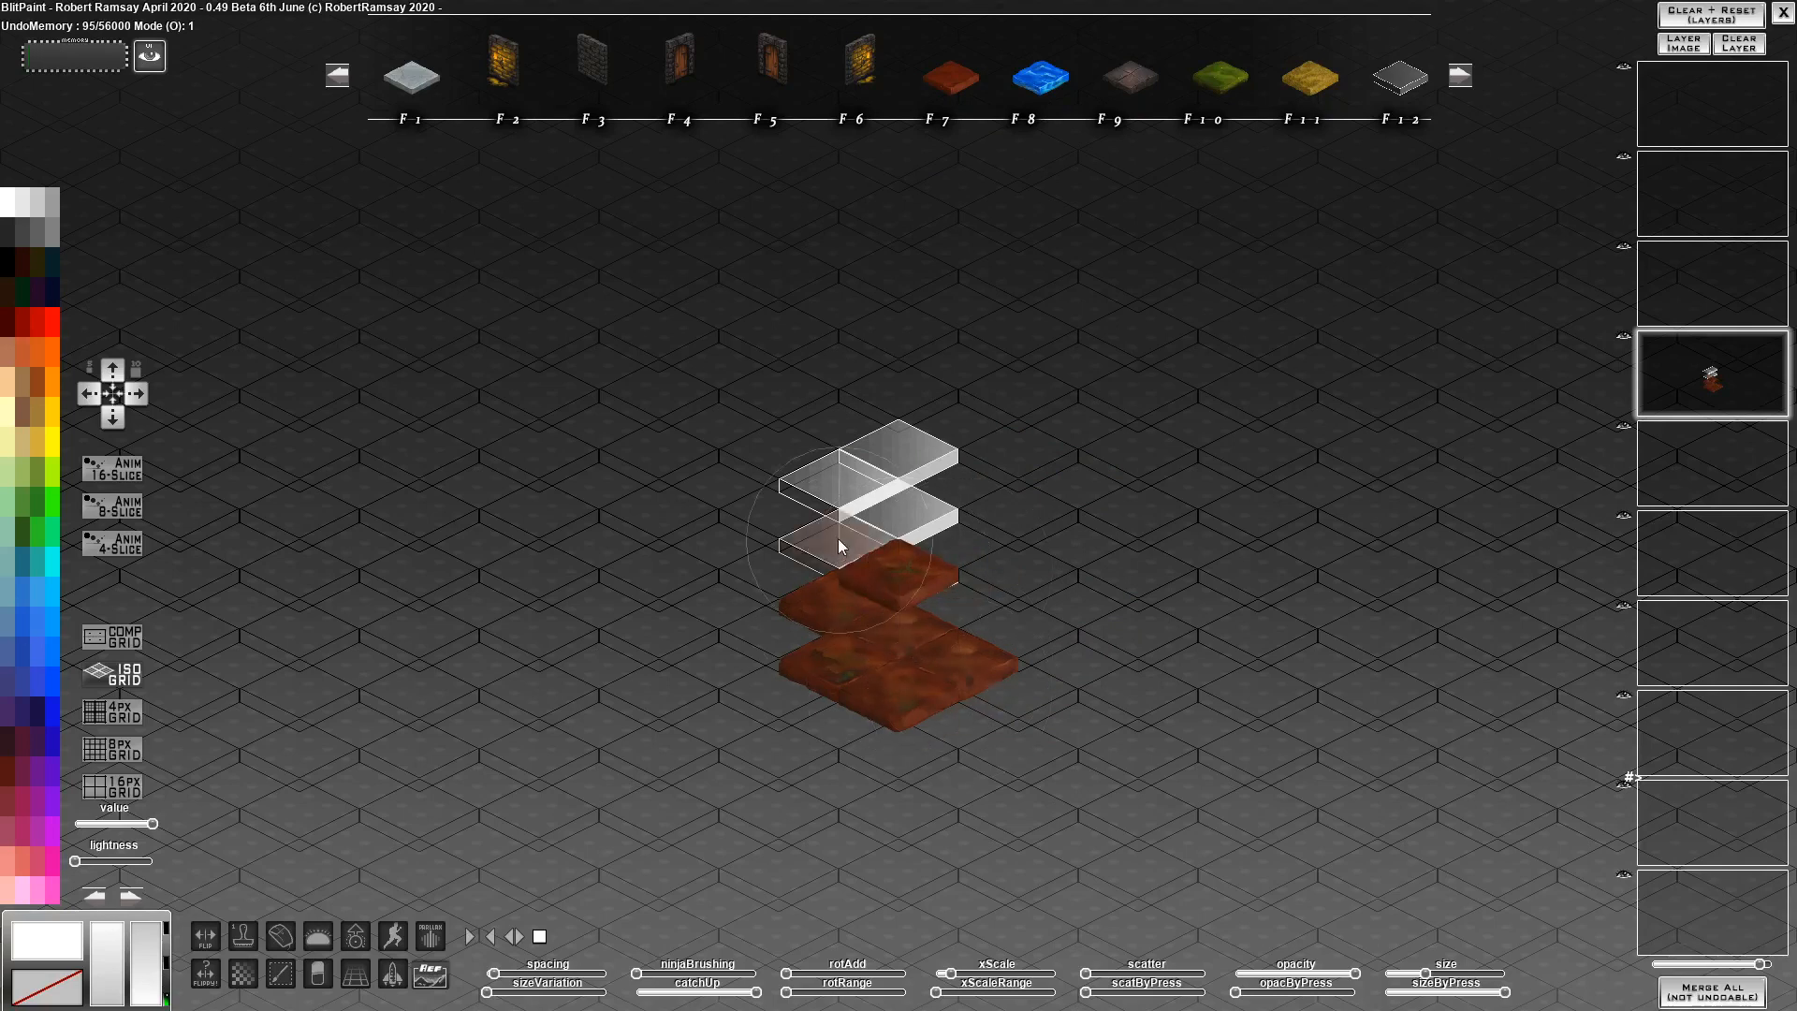
mouse_move(839, 540)
mouse_down()
mouse_move(899, 514)
mouse_move(839, 480)
mouse_move(959, 429)
mouse_move(834, 469)
mouse_move(897, 496)
mouse_move(963, 486)
mouse_move(918, 514)
mouse_move(850, 488)
mouse_move(911, 513)
mouse_move(862, 558)
mouse_move(908, 571)
mouse_move(846, 612)
mouse_move(946, 661)
mouse_move(875, 761)
mouse_up()
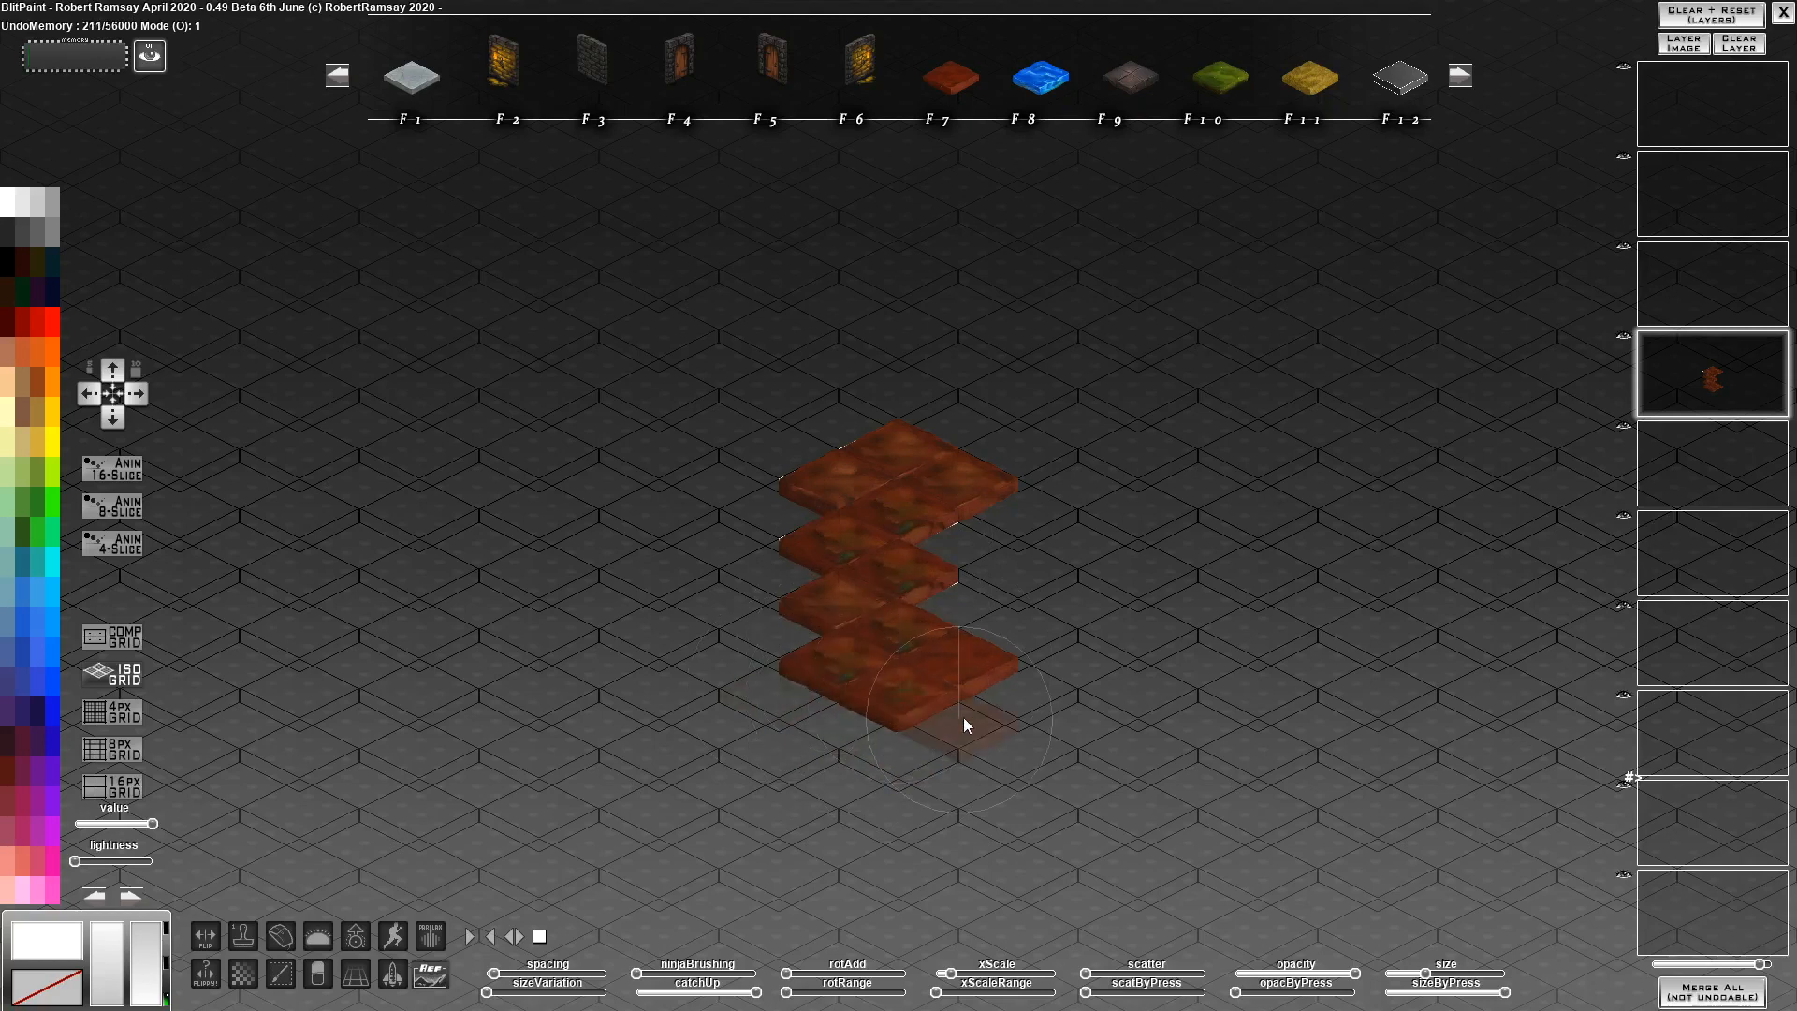
Clear the tile drawing, then turn on the composition grid and the 4-slice animation guide
key(Delete)
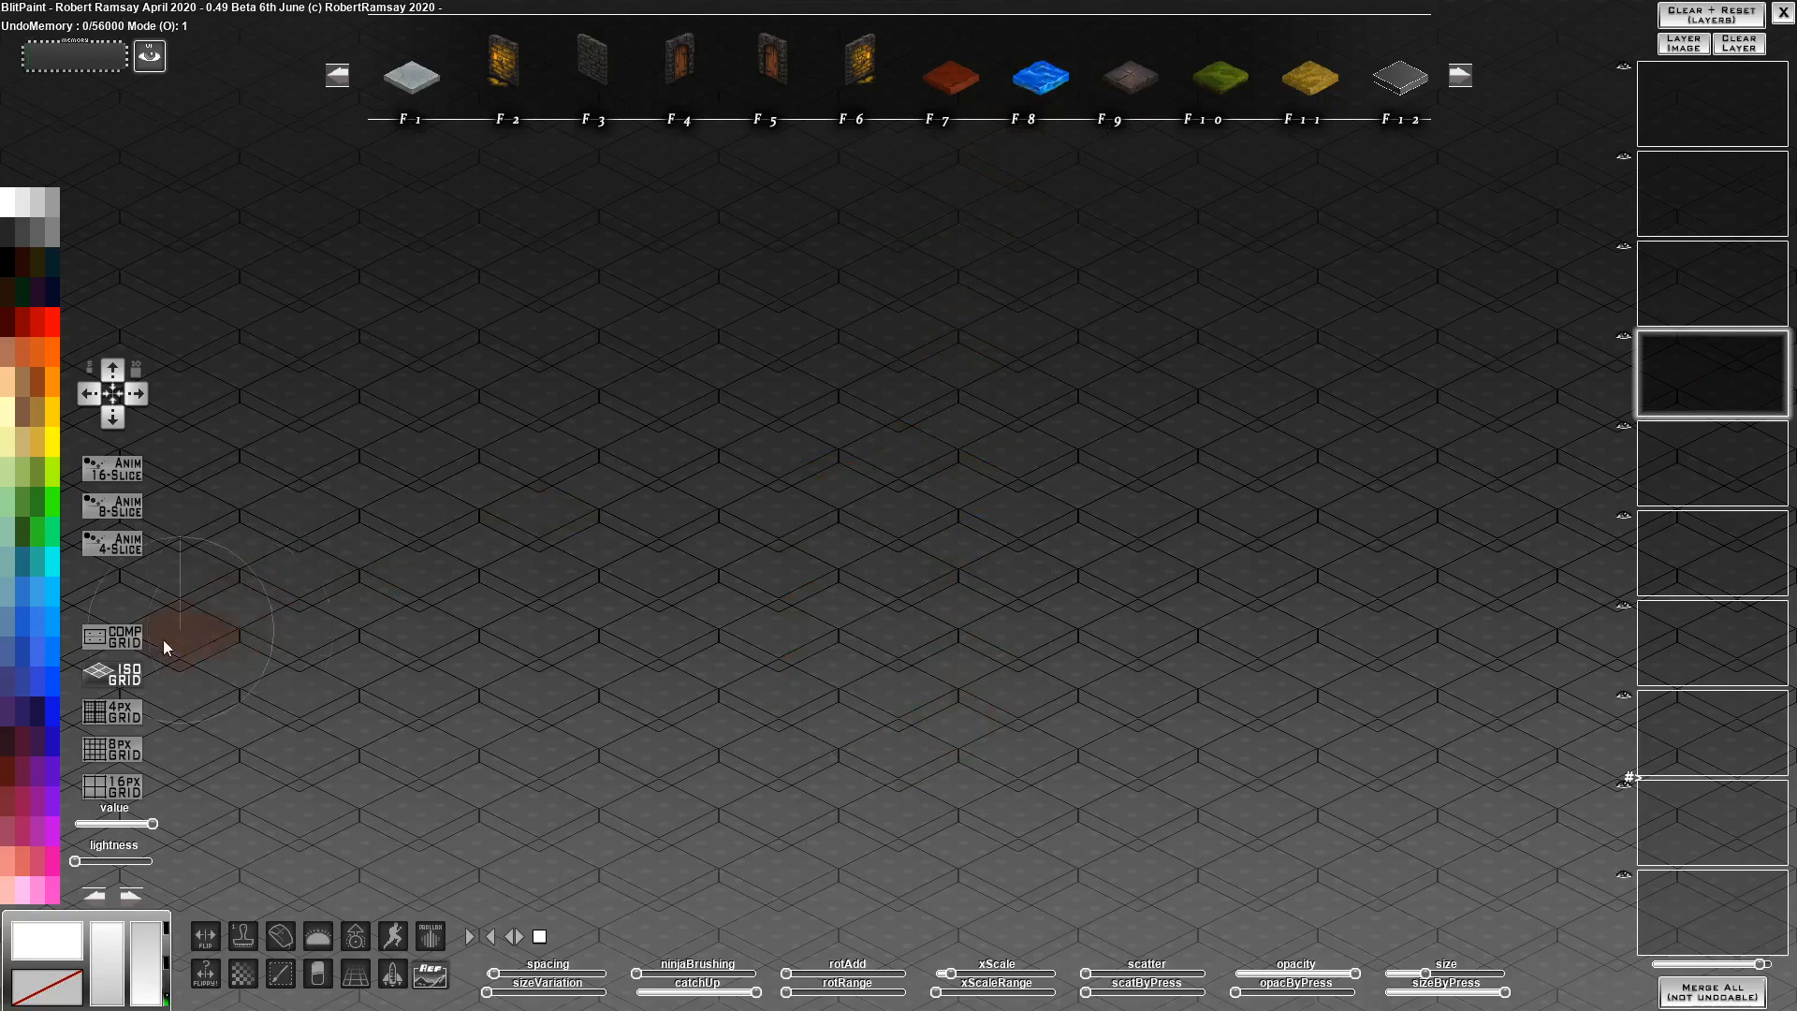
click(122, 641)
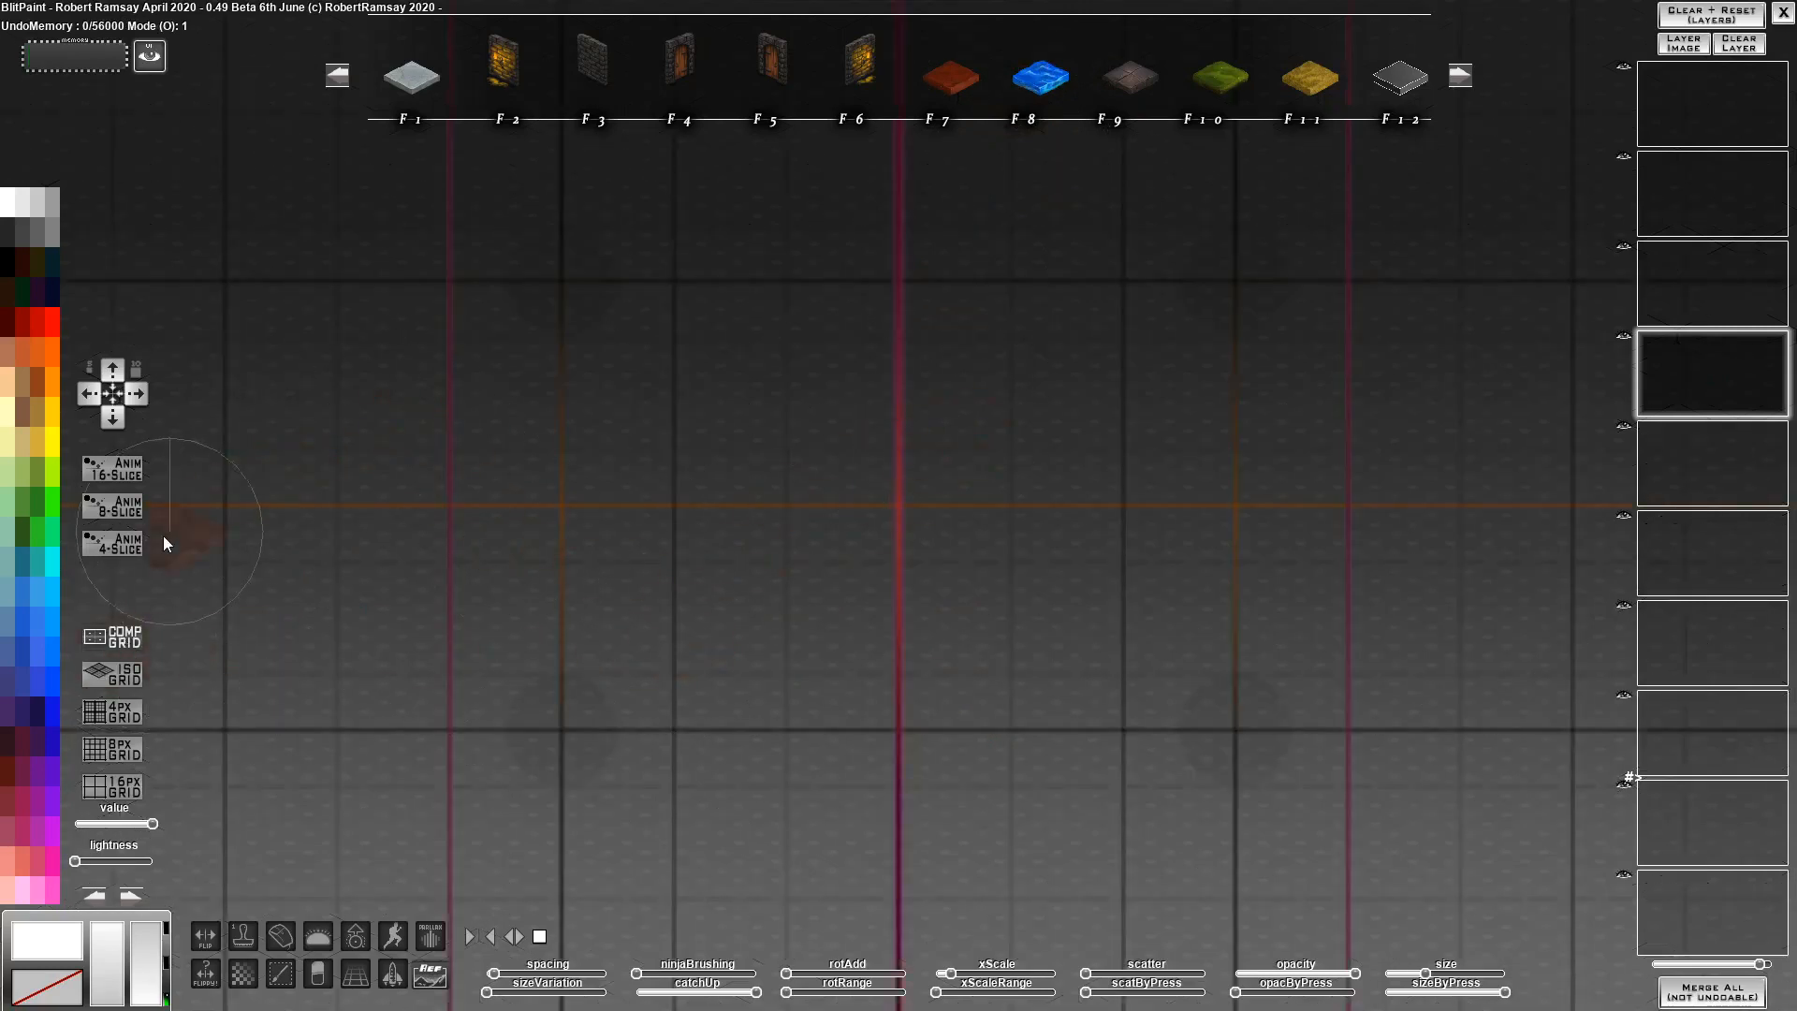
click(120, 541)
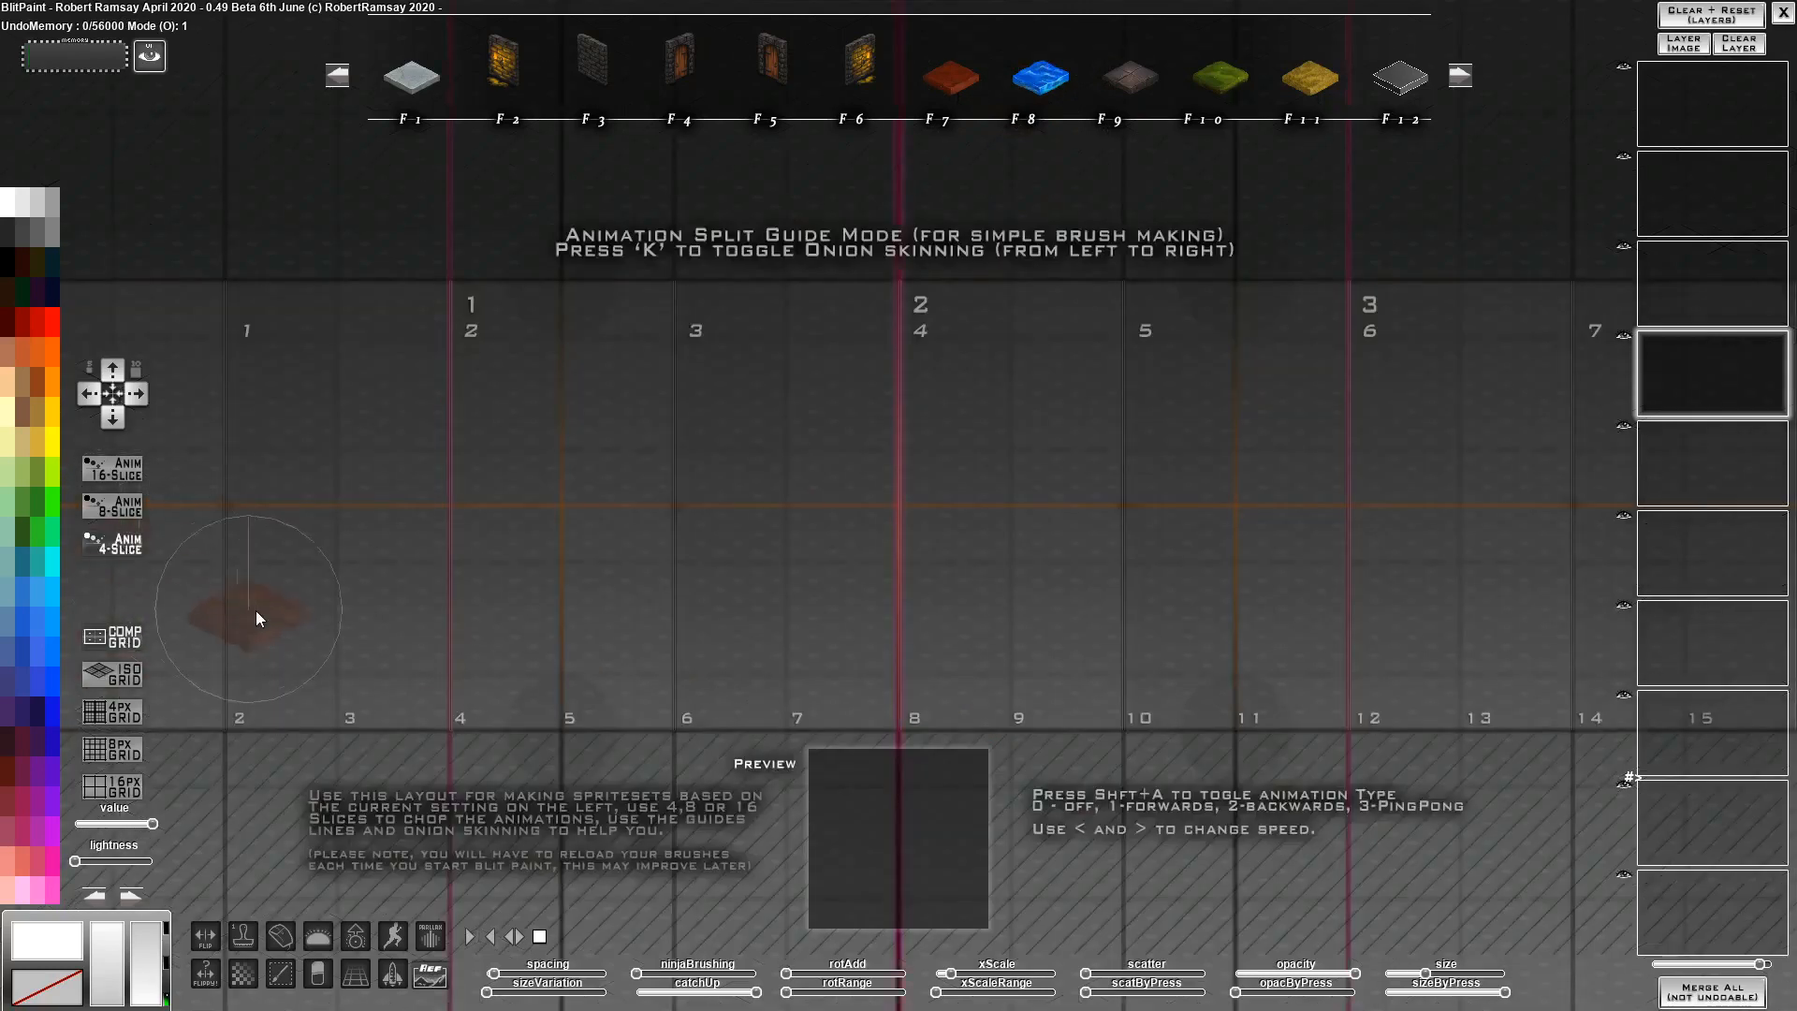
Place one red-brown soil tile in each of the four animation slices and play the preview forwards
click(234, 507)
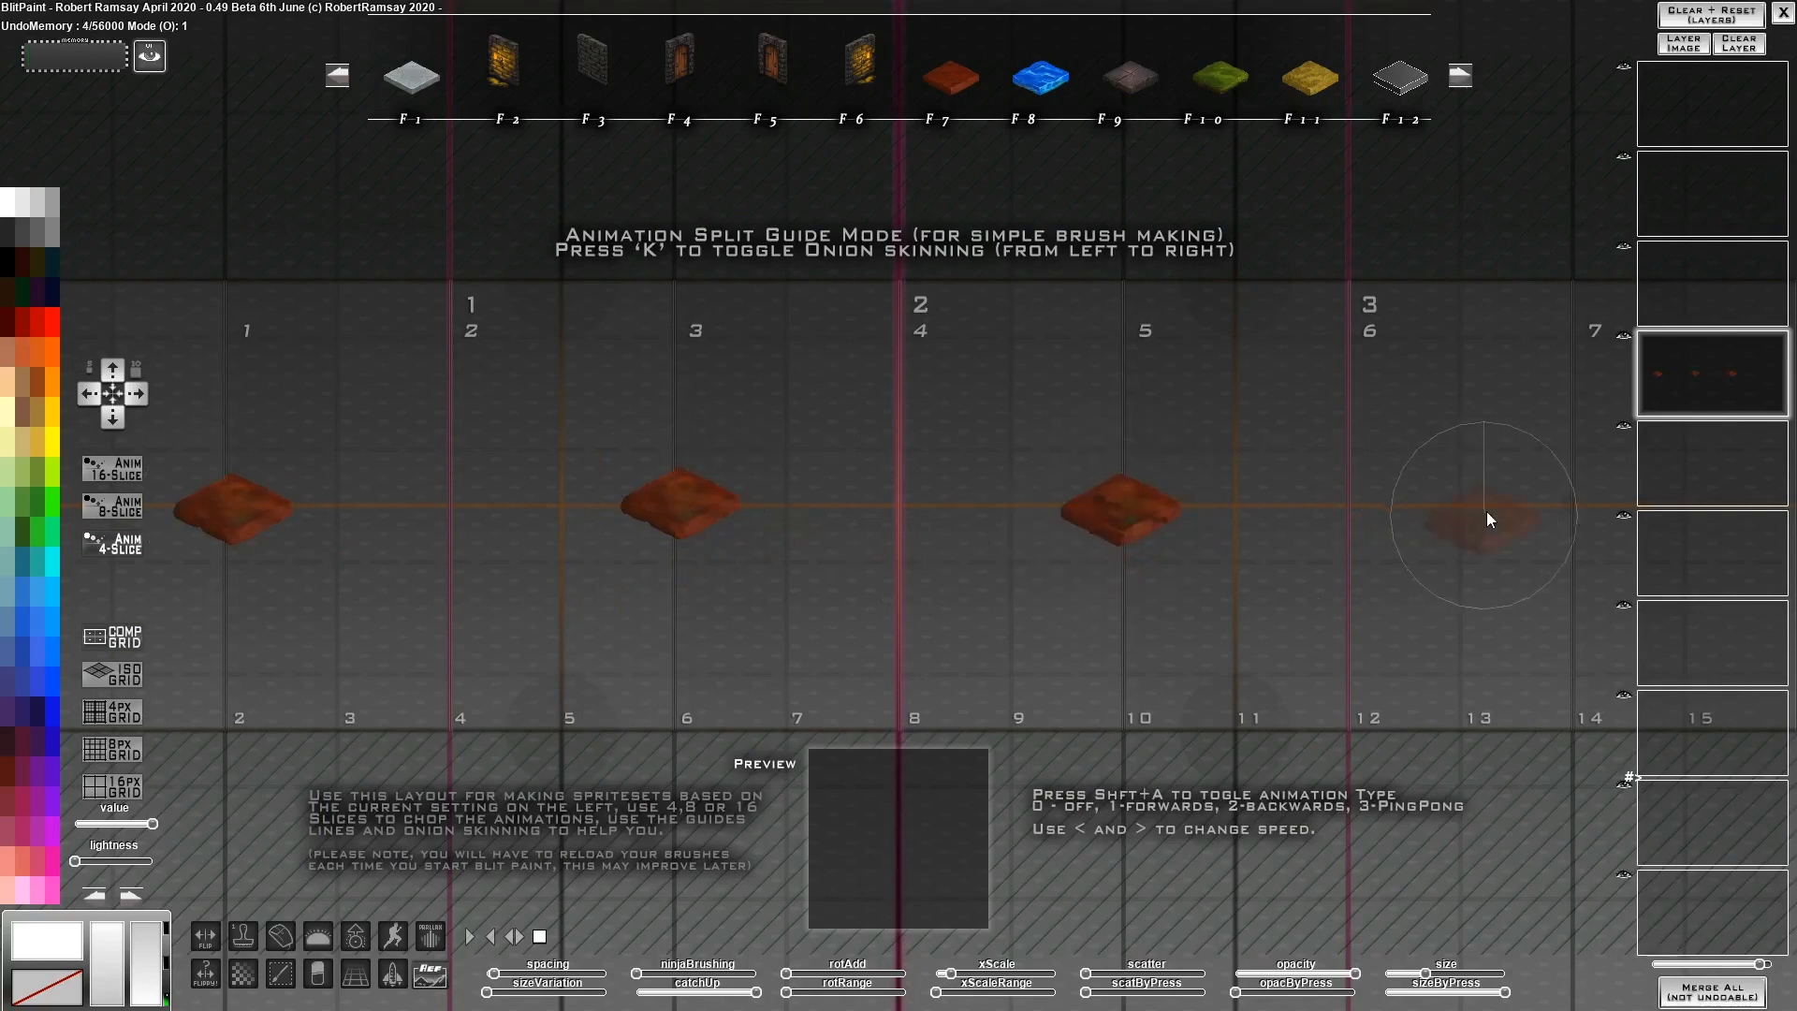
click(1555, 500)
click(467, 935)
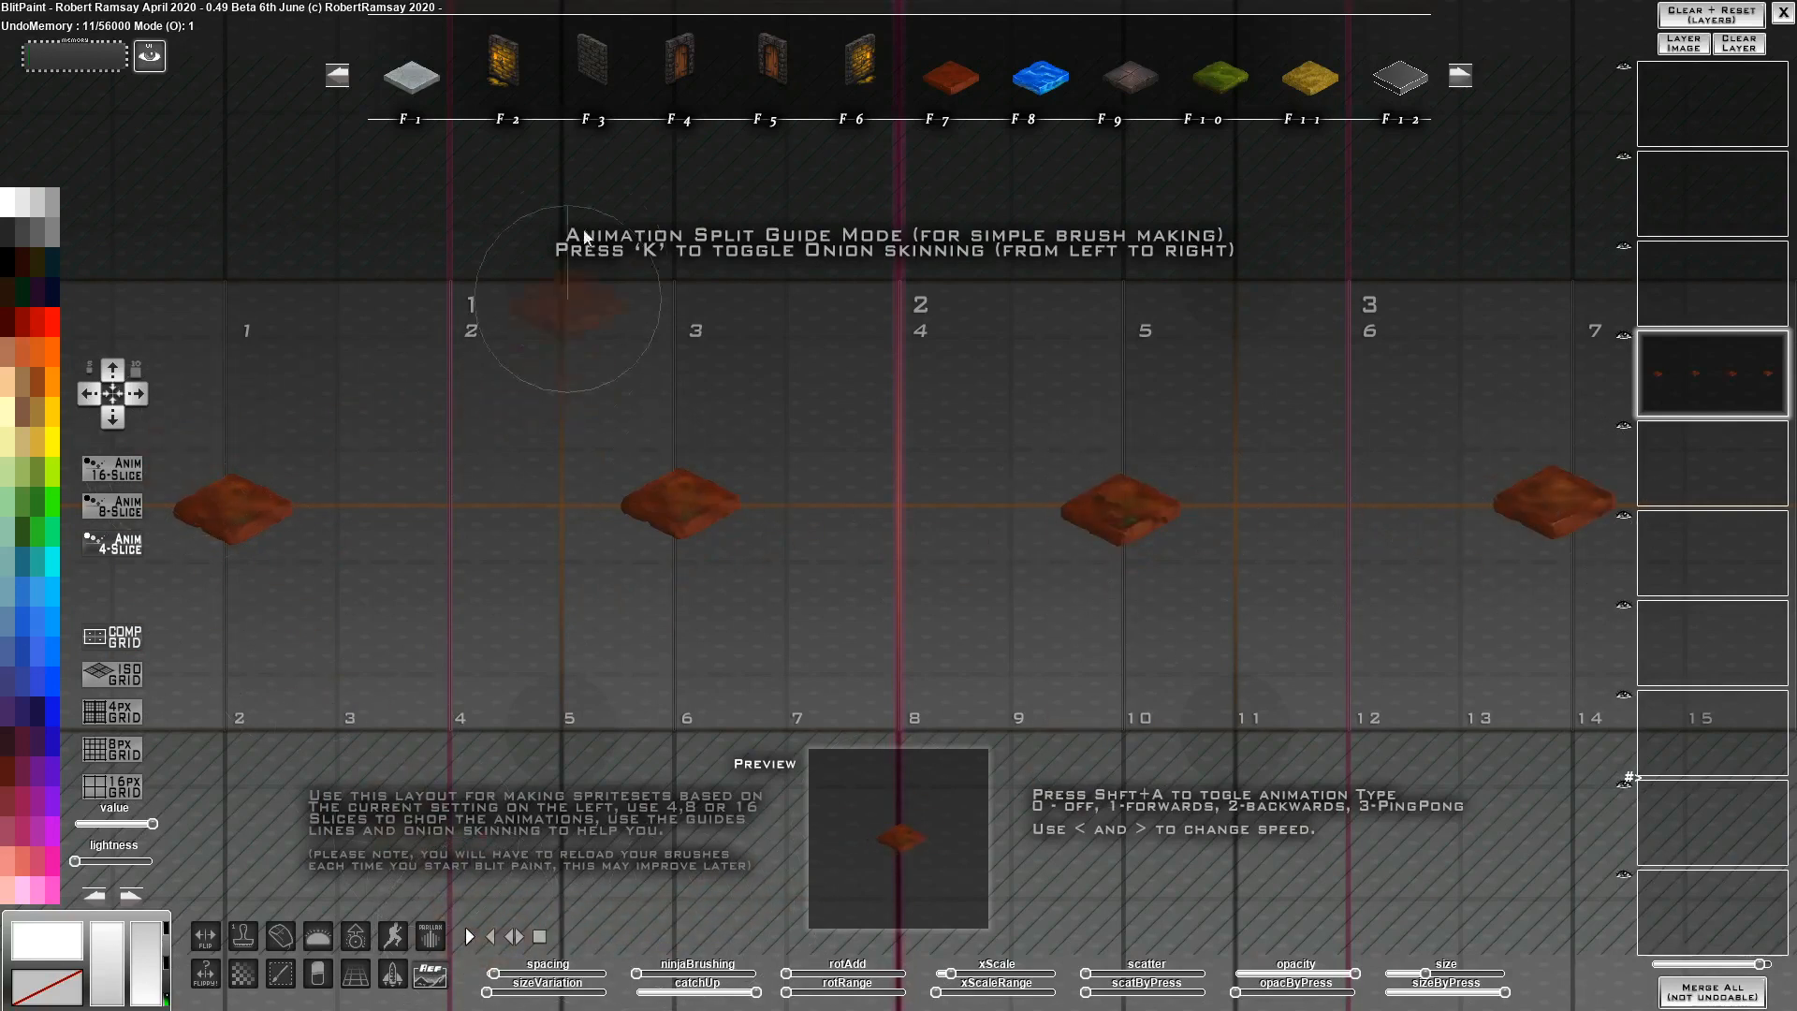
Choose the three-leaf brush from the natural brush set, set the main colour to green and reduce the brush size
click(13, 447)
click(337, 74)
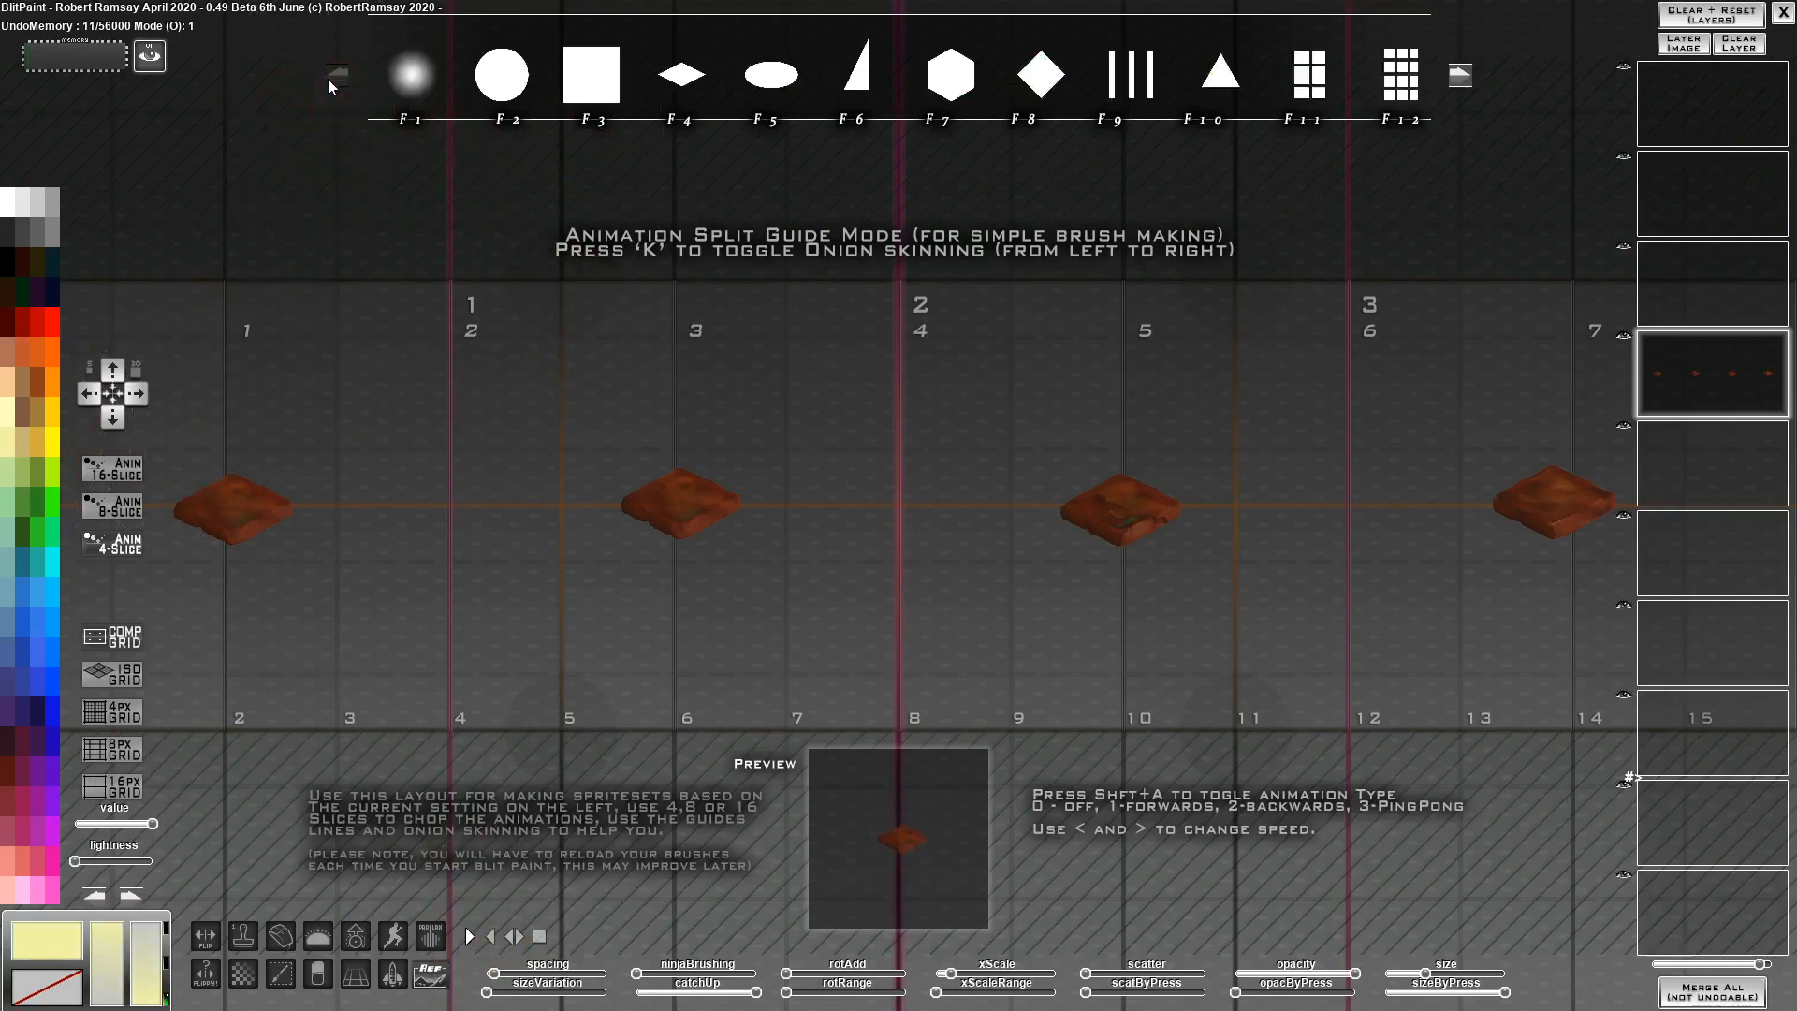
click(337, 74)
click(503, 87)
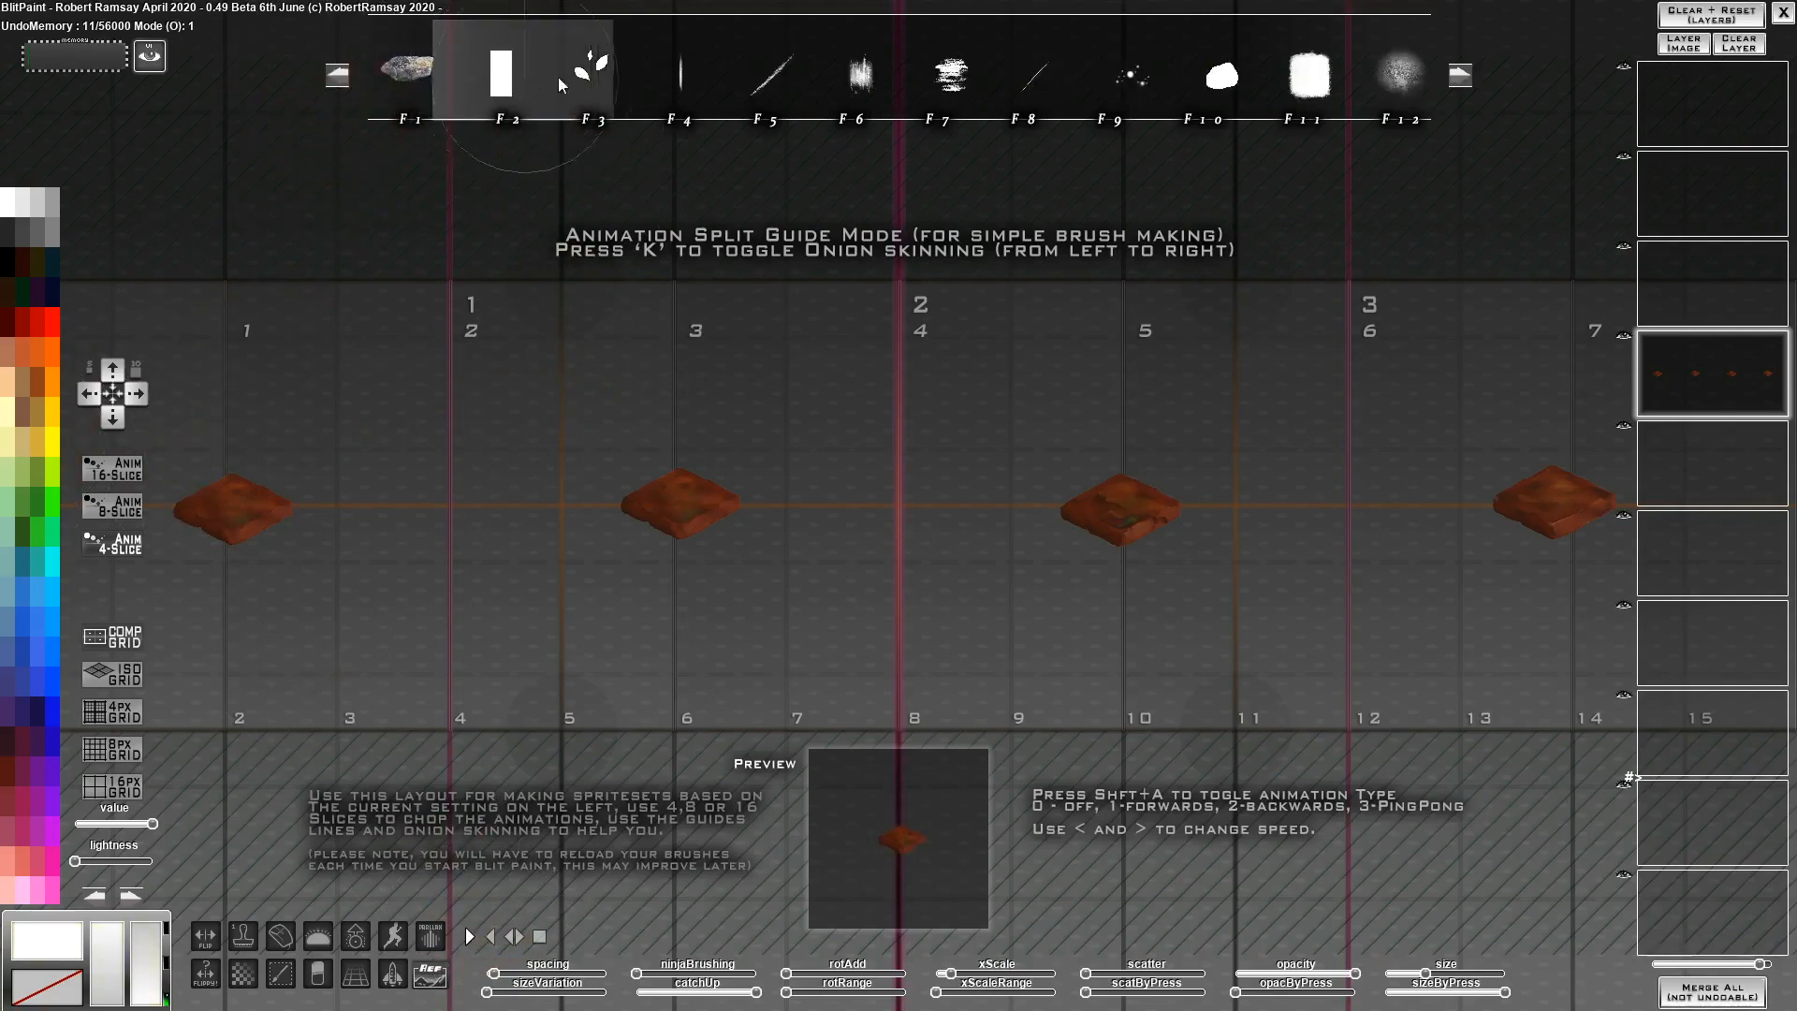
click(25, 550)
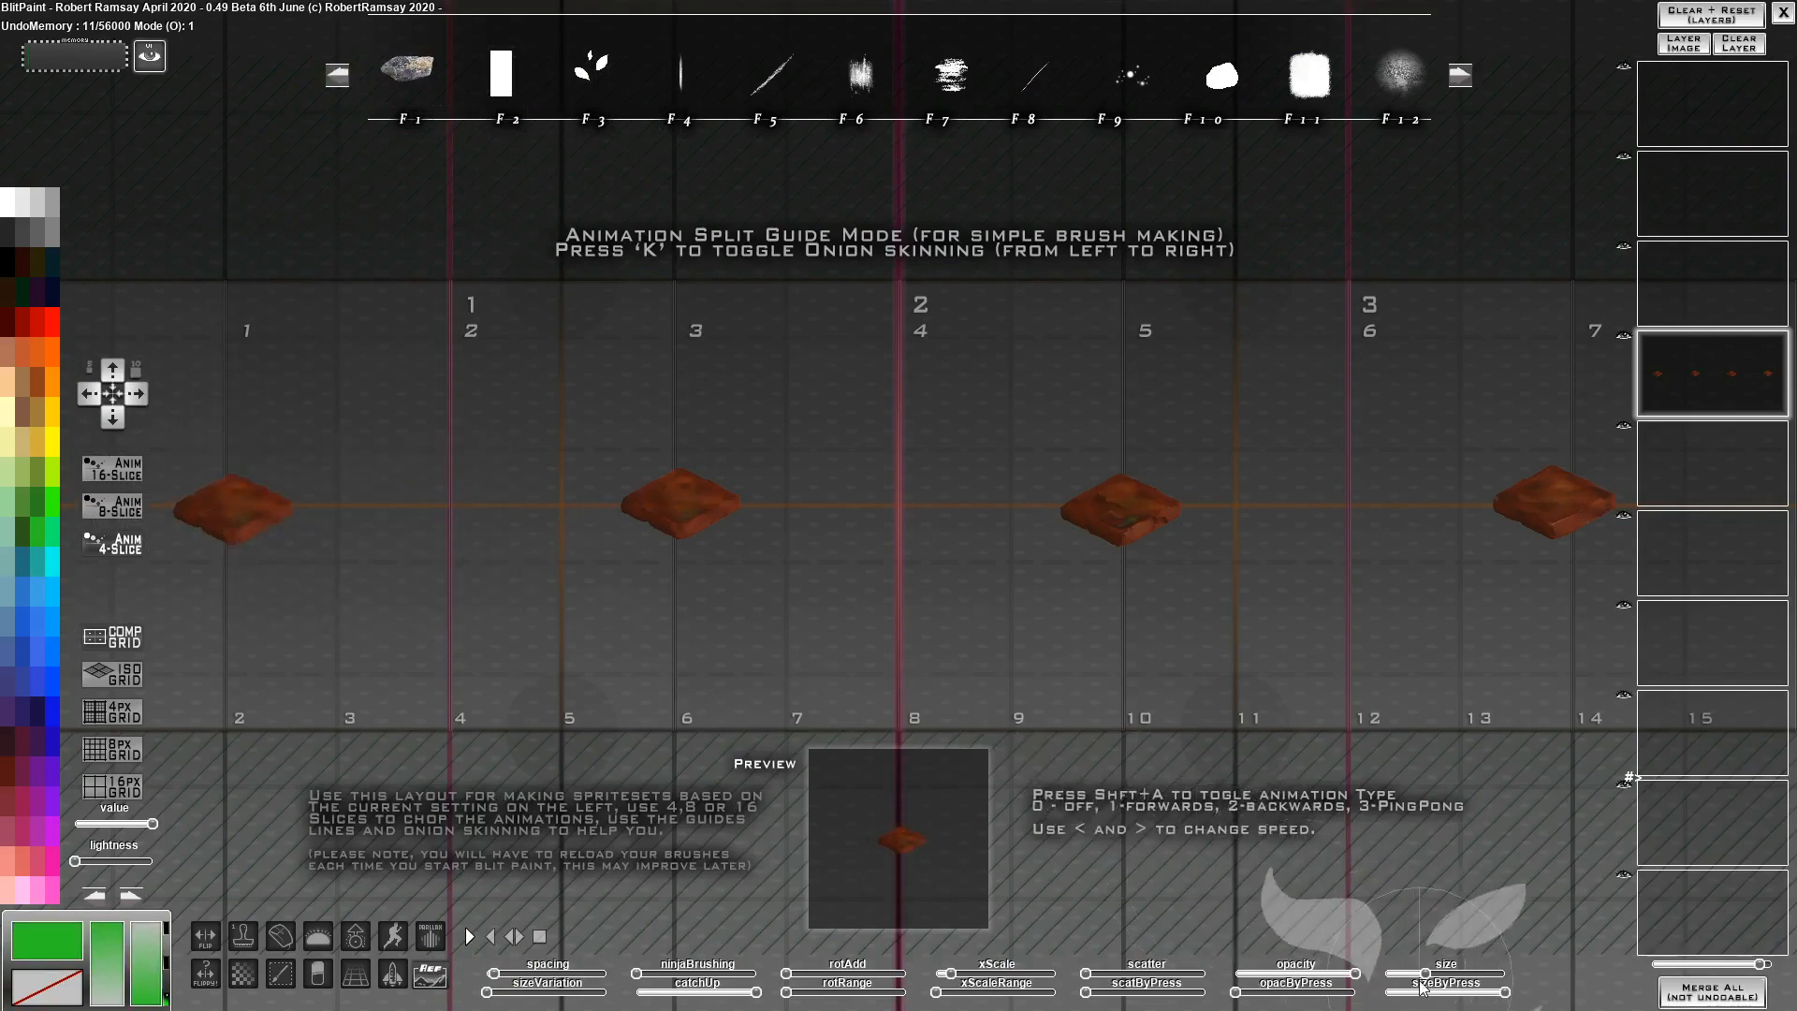
drag(1410, 974, 1393, 975)
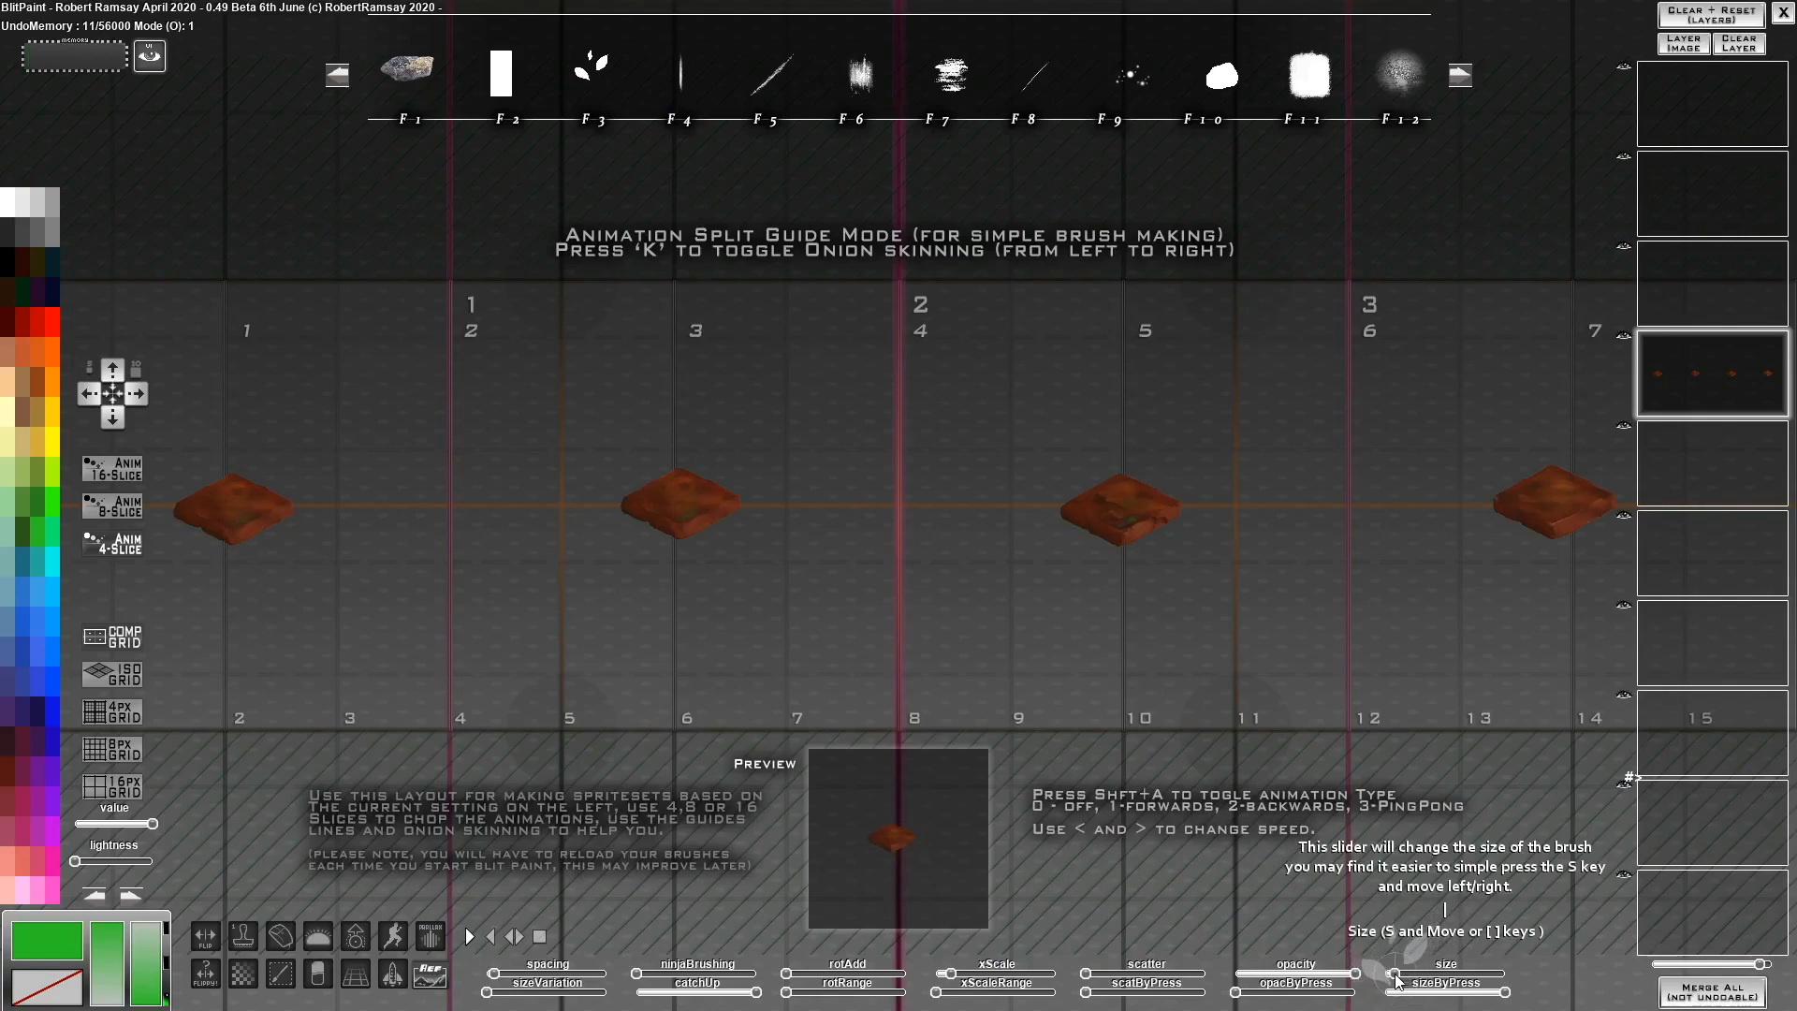
Set the second colour to dark green and paint leafy plants on all four soil tiles
click(231, 501)
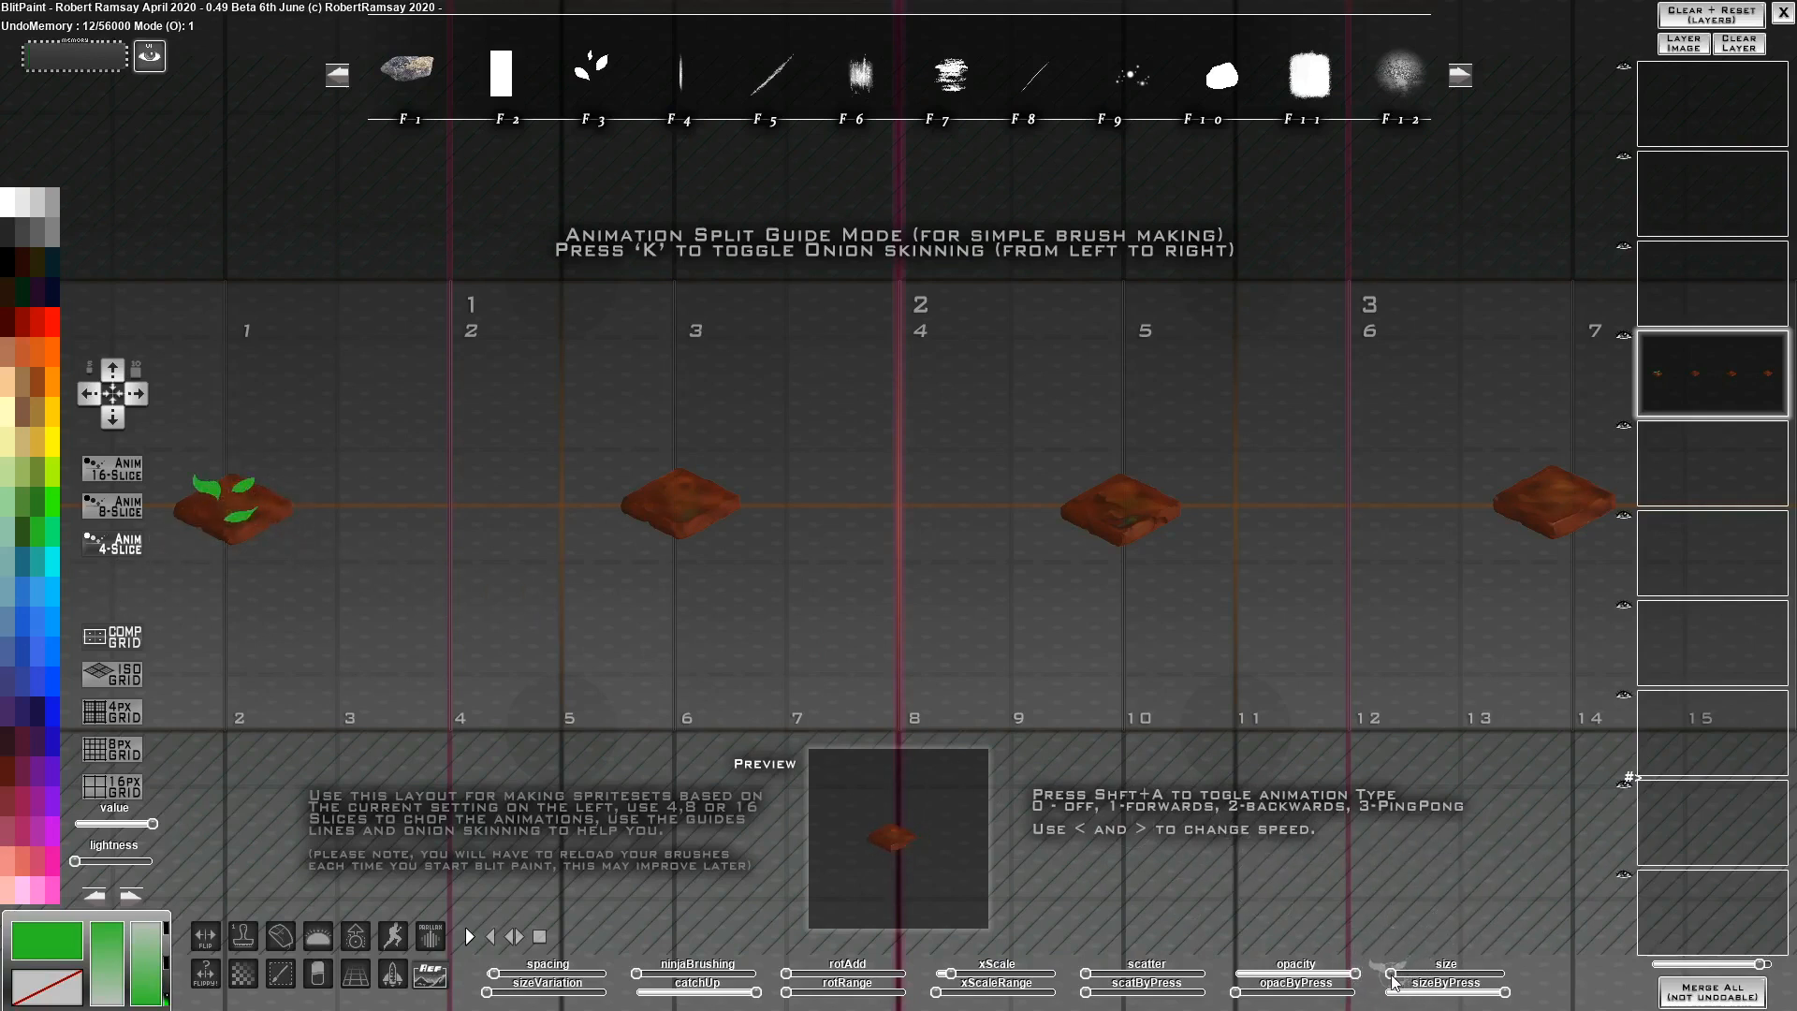
right_click(24, 539)
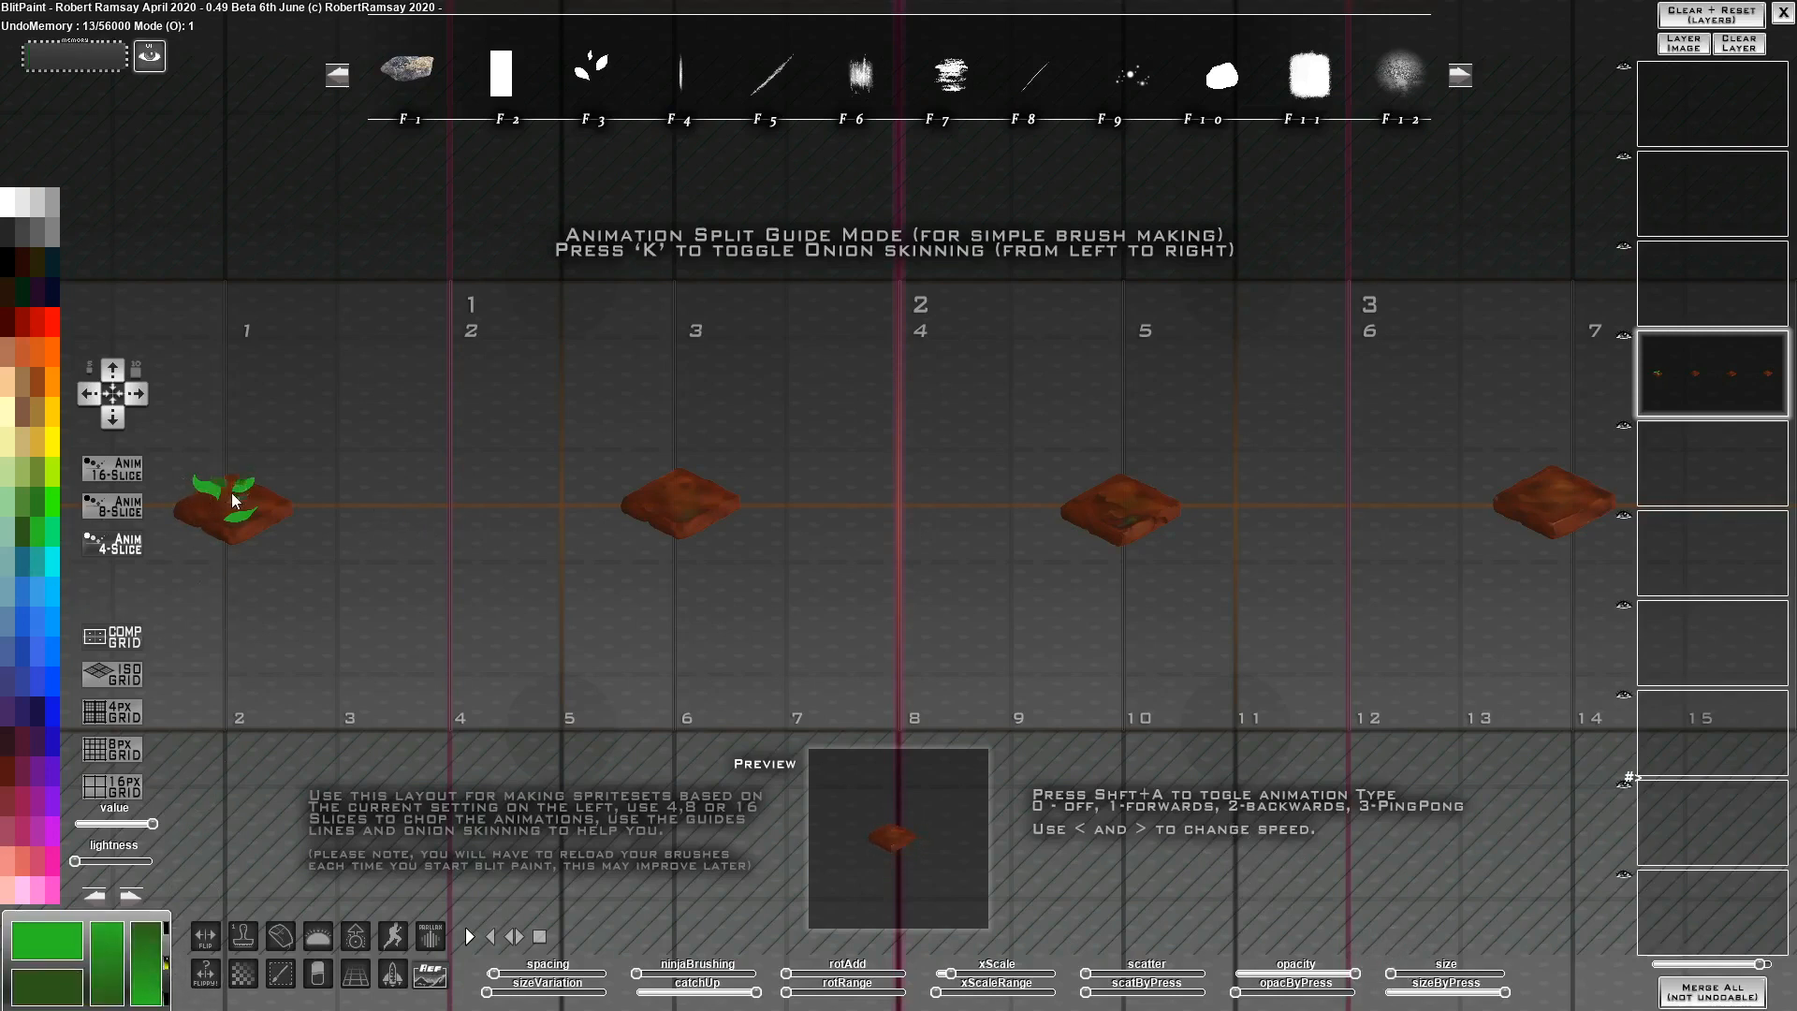
drag(248, 507, 231, 516)
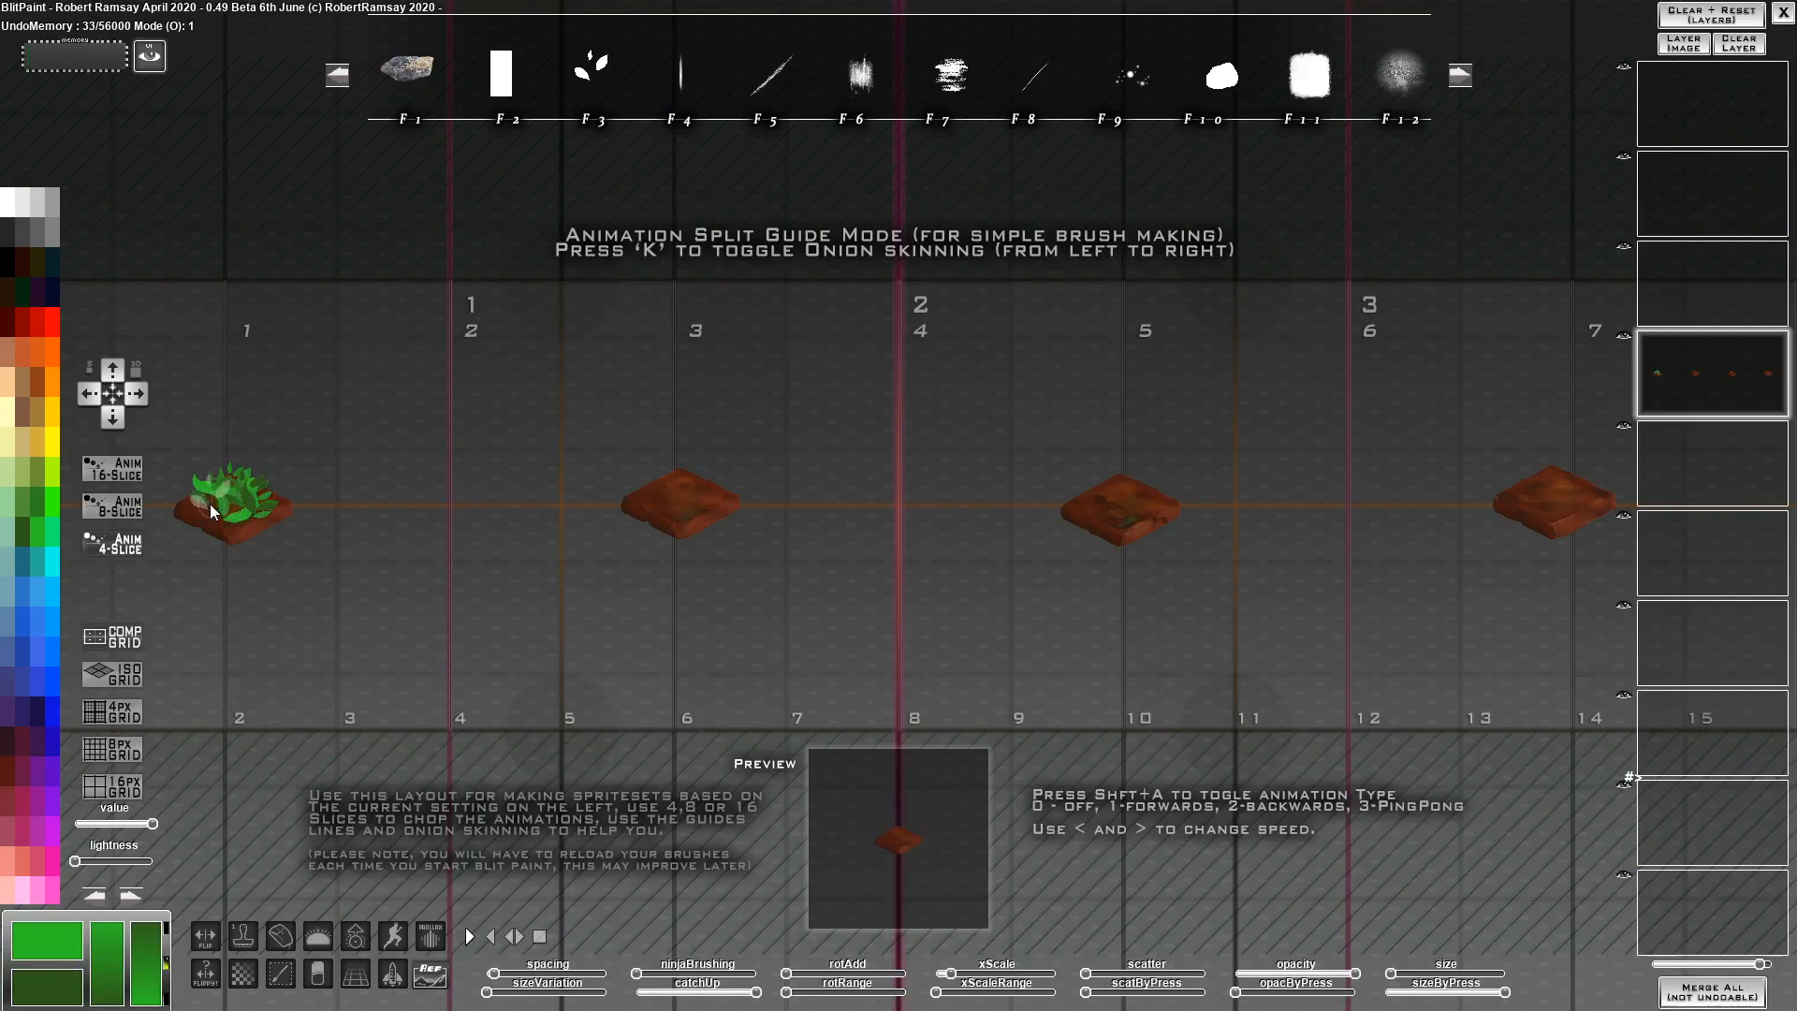
click(210, 512)
mouse_move(660, 496)
mouse_down()
mouse_move(676, 482)
mouse_move(659, 492)
mouse_move(701, 501)
mouse_up()
mouse_move(1100, 496)
mouse_down()
mouse_move(1145, 489)
mouse_move(1155, 505)
mouse_move(1113, 510)
mouse_up()
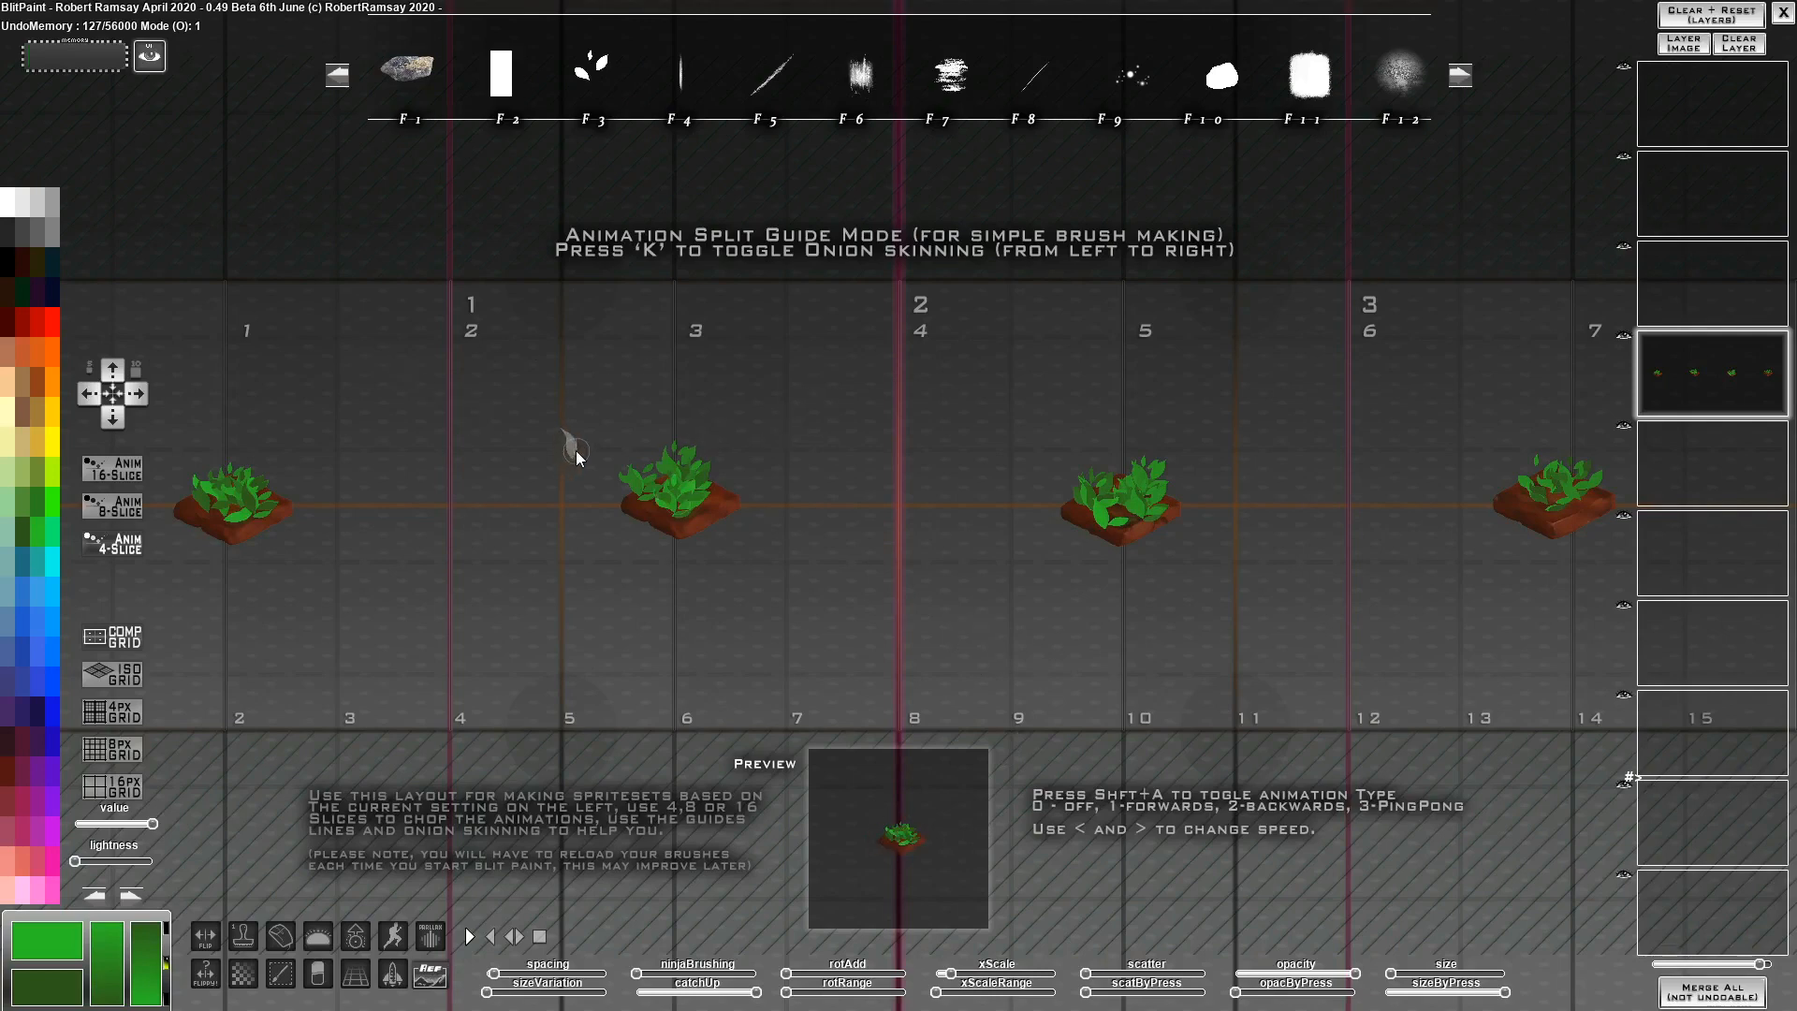
Turn on stamp mode and save the four-frame plant tile sheet as a PNG named test
key(1)
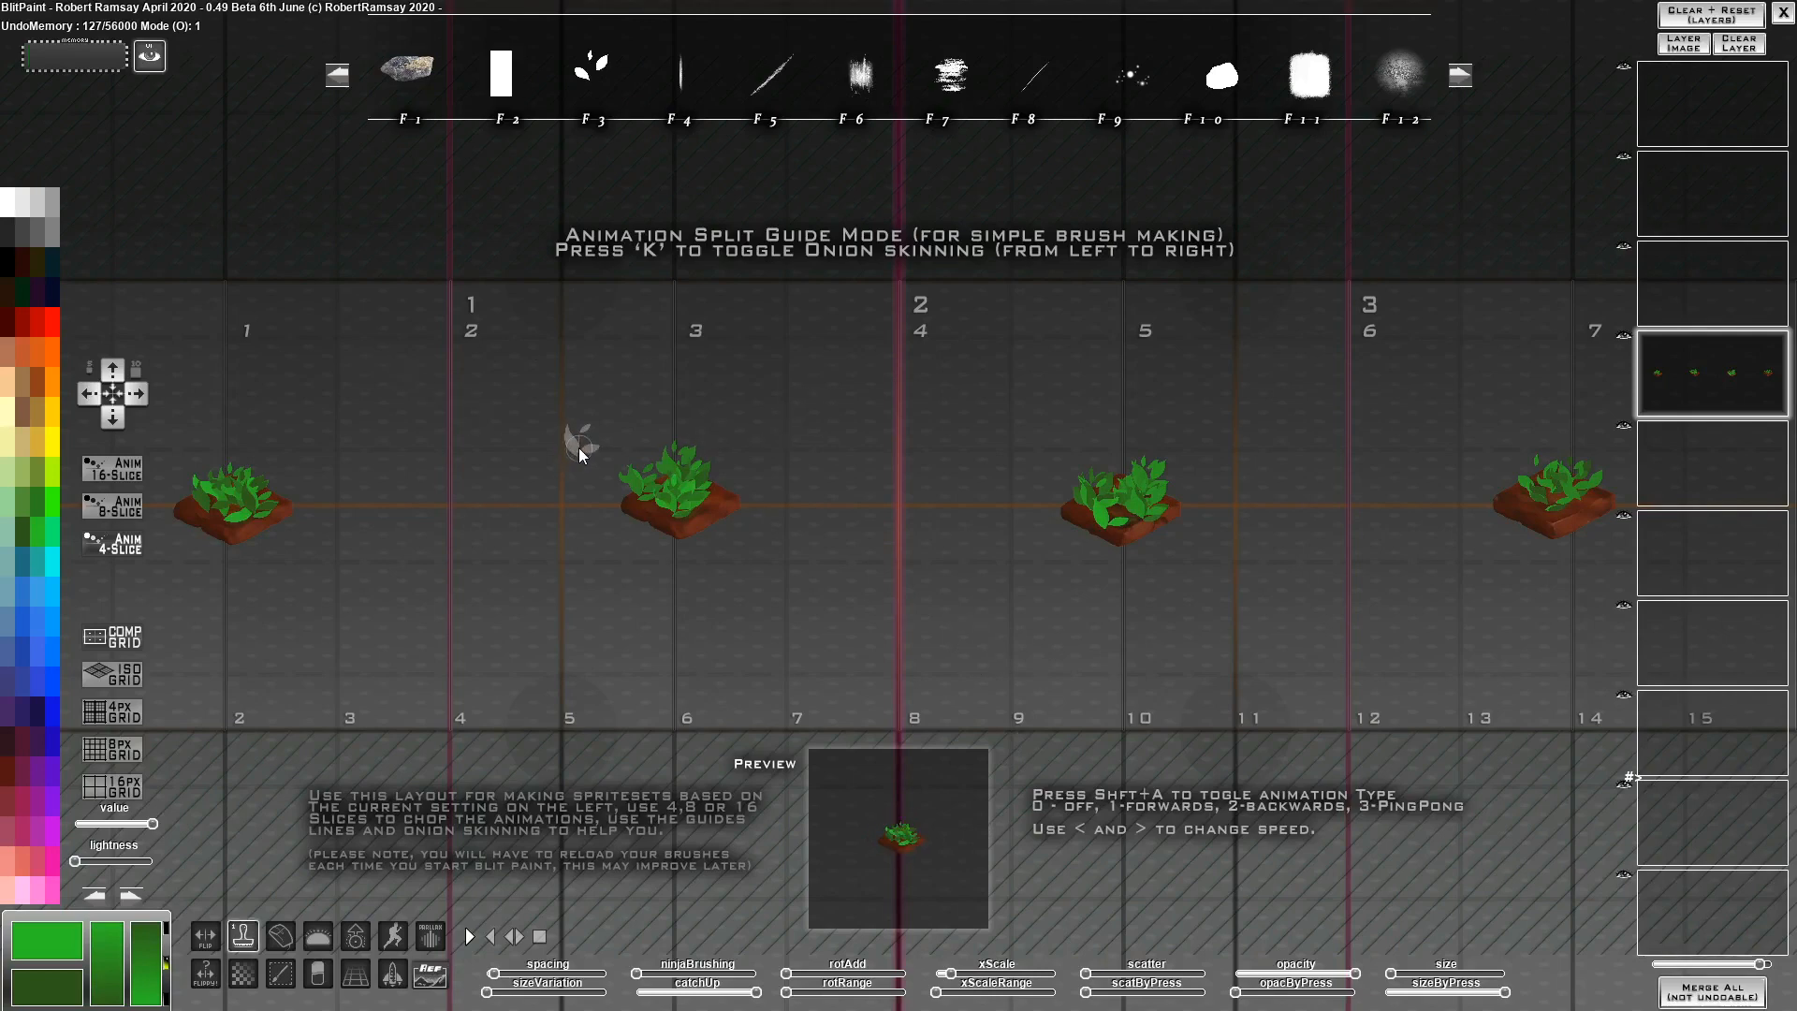
key(g)
key(g)
key(g)
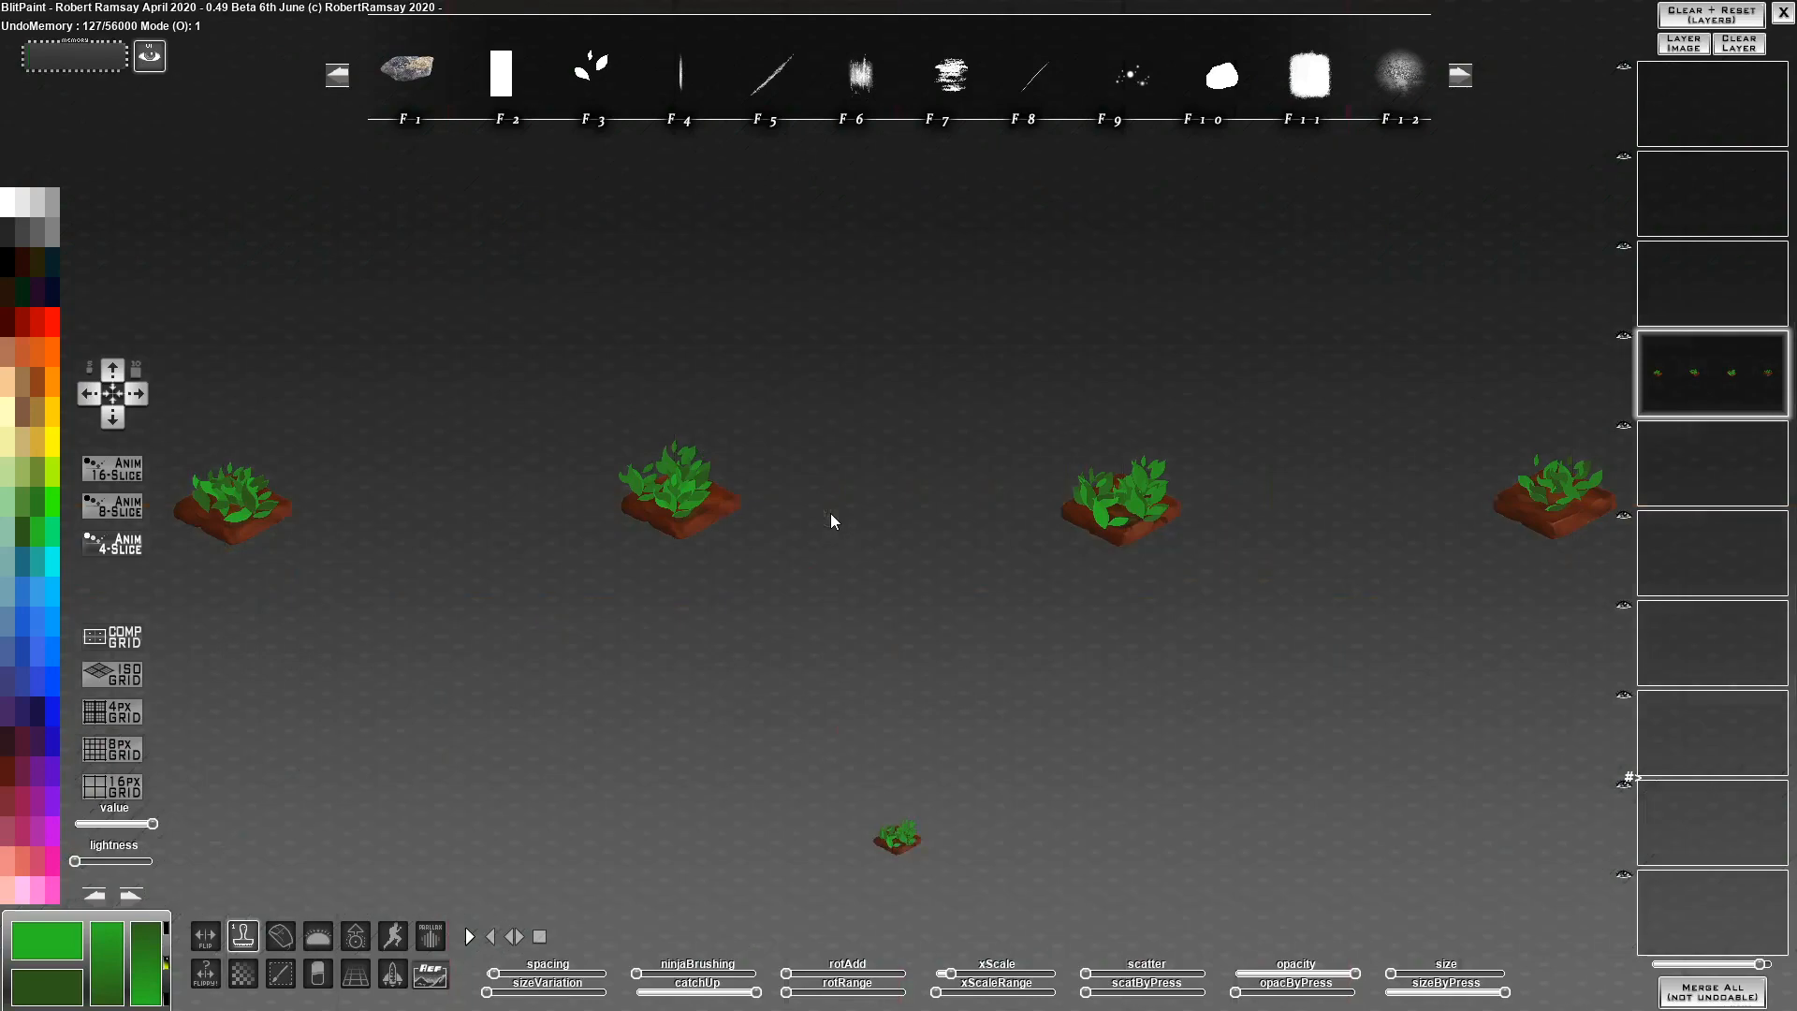
key(ctrl+s)
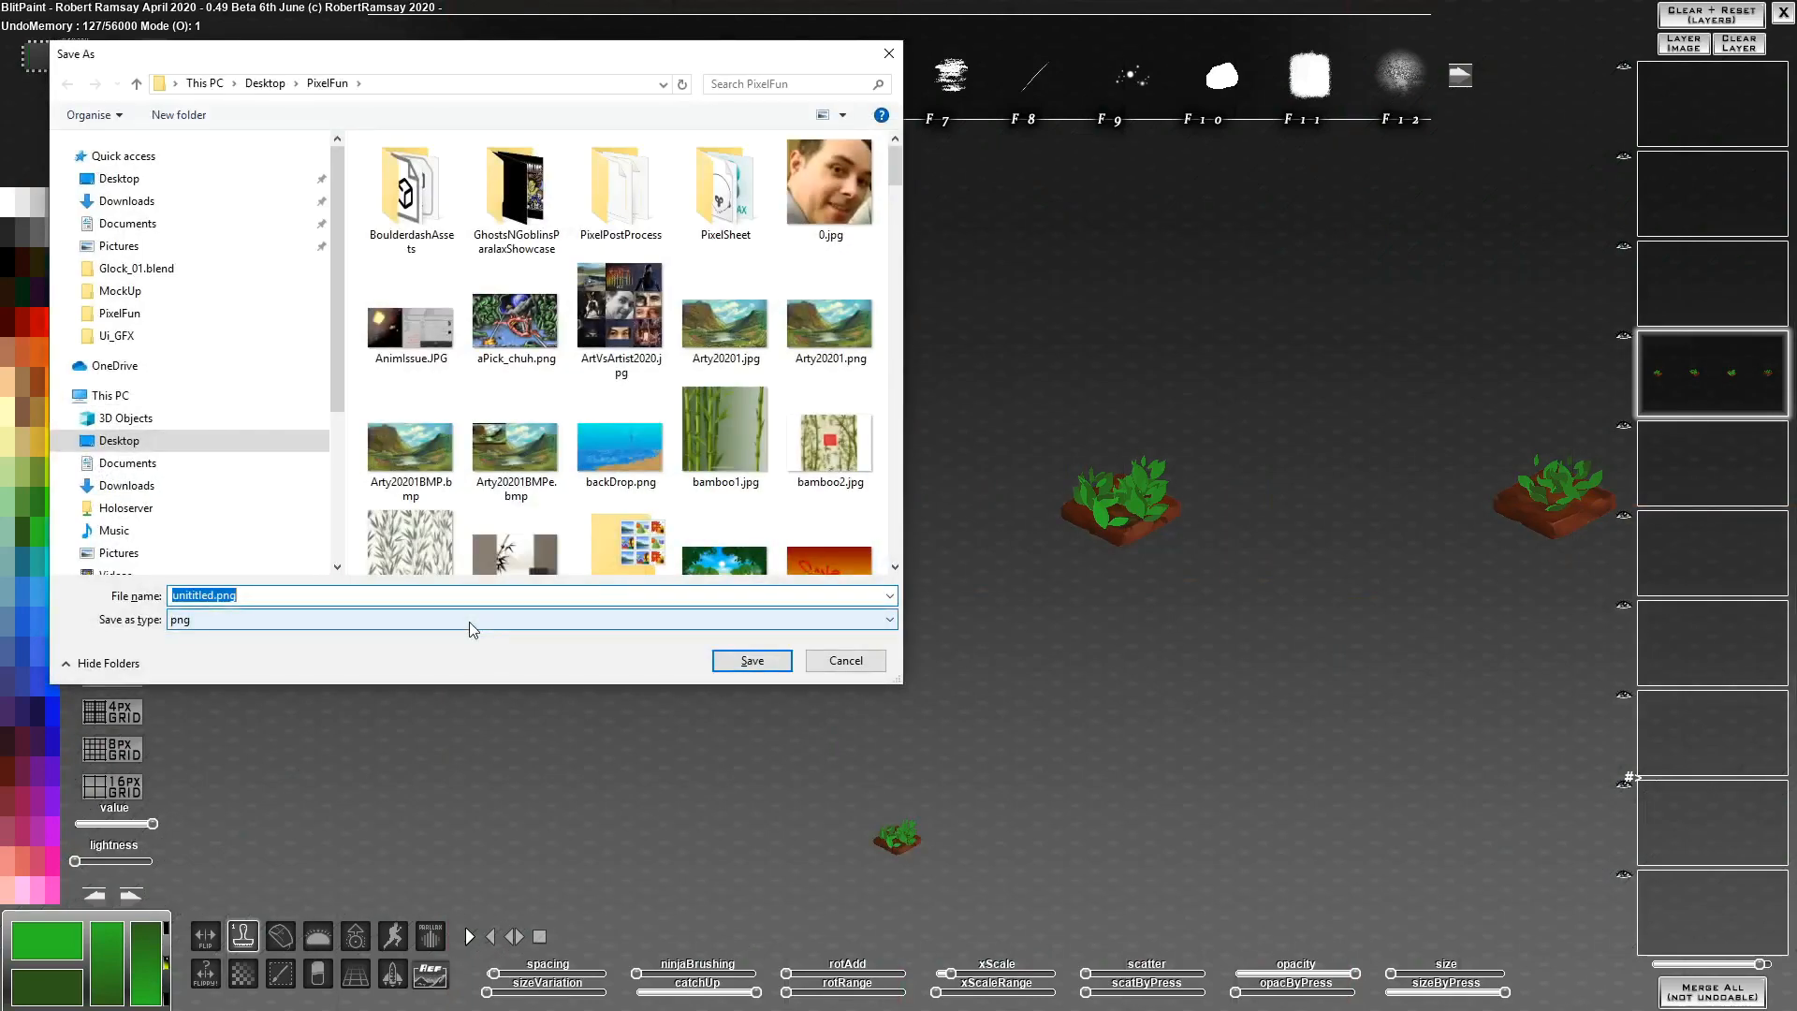
text(test)
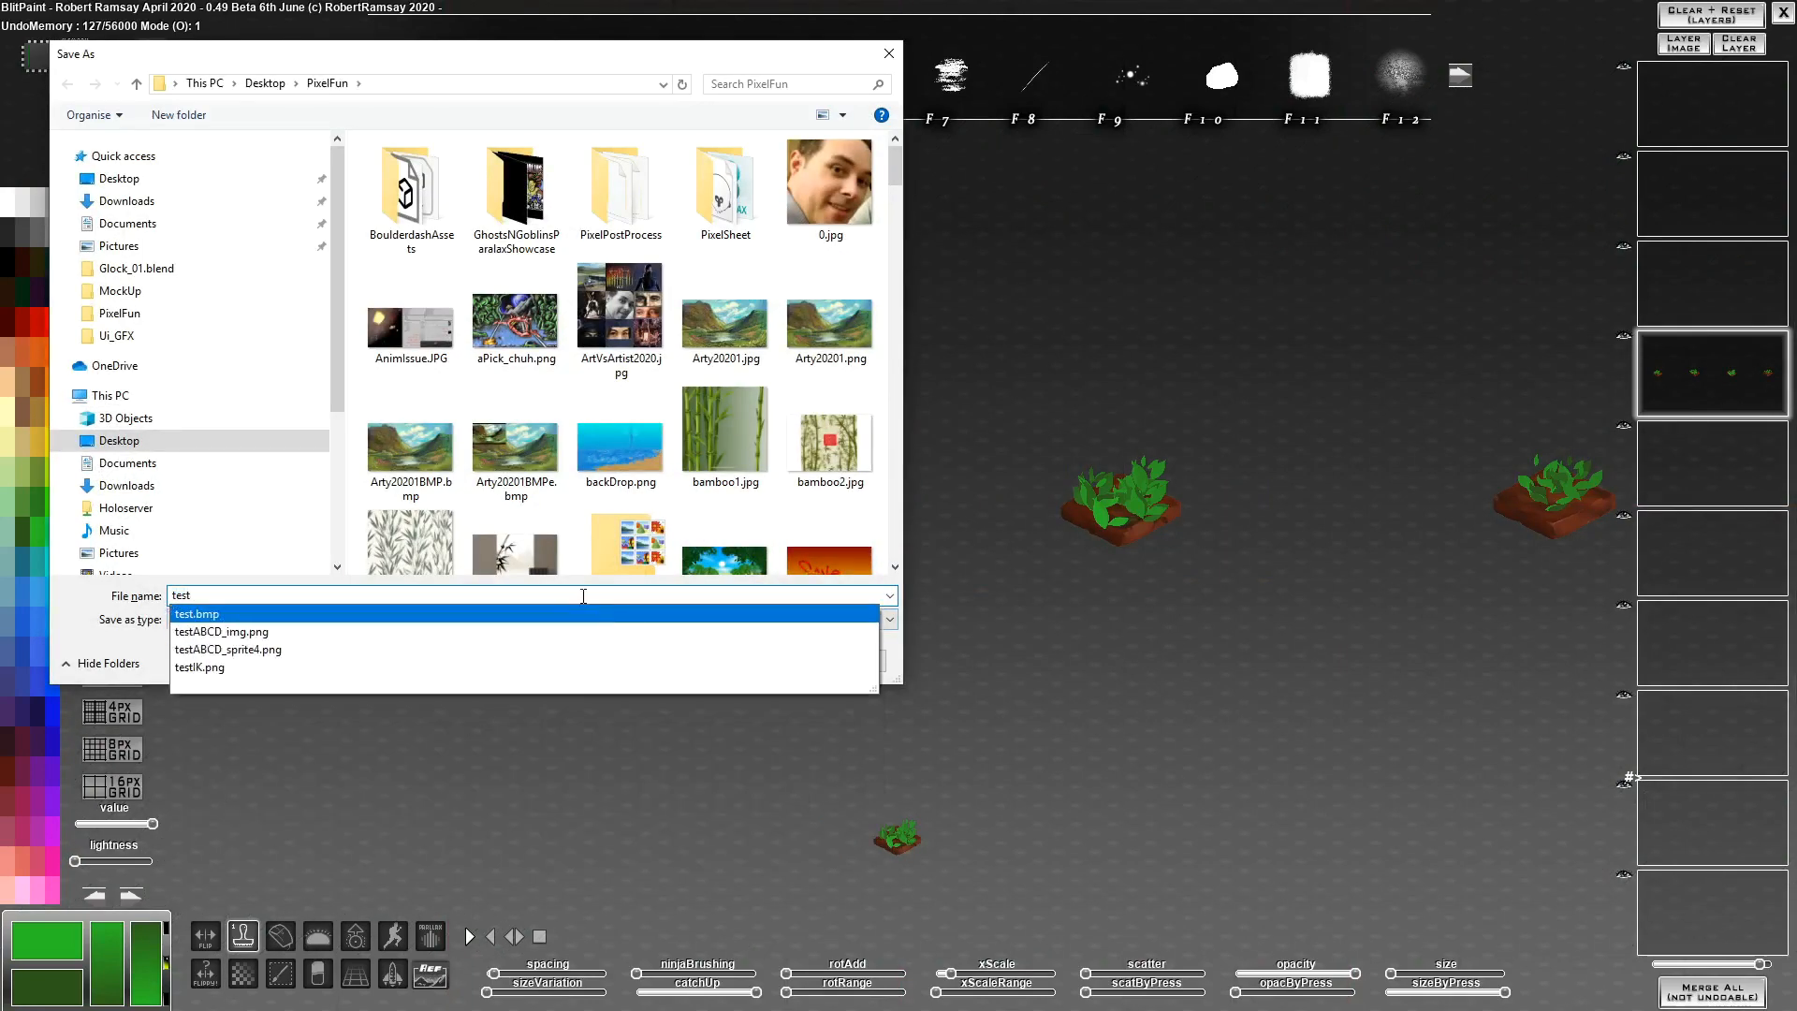
key(Return)
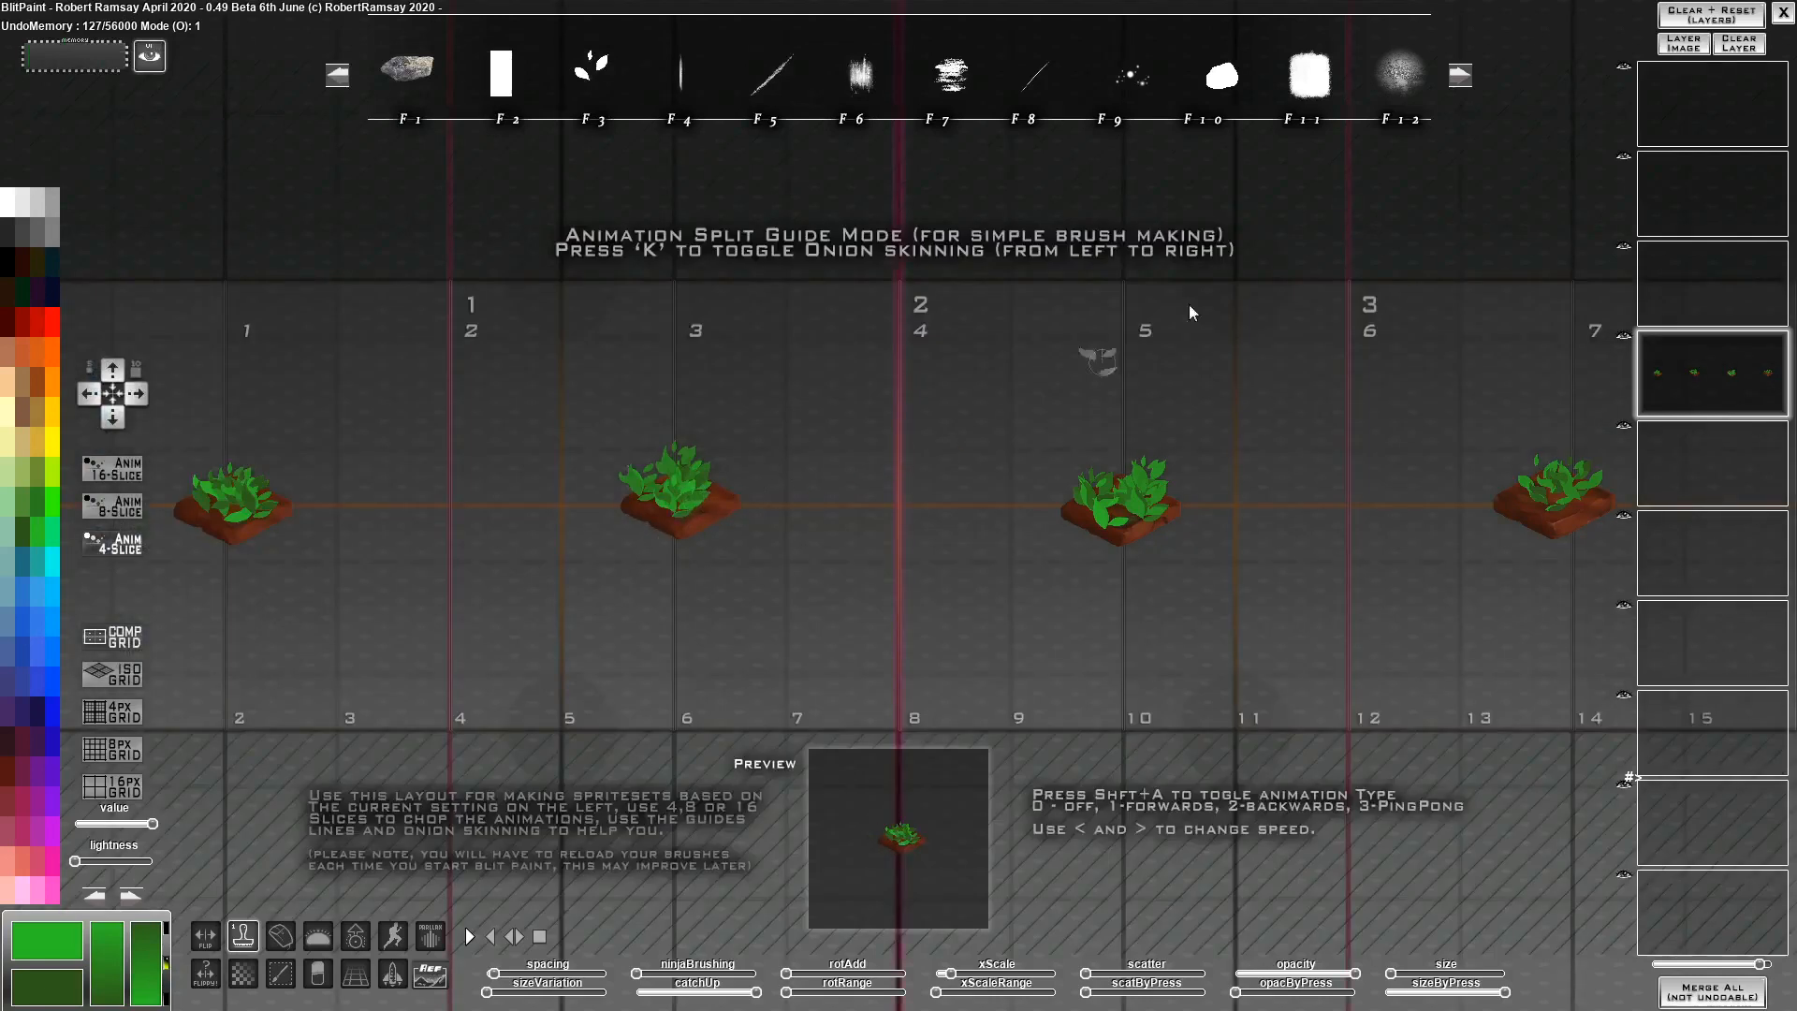
Load test_sprite4.png into the empty F9 slot of the isometric ground tile brush set
click(1458, 77)
click(1459, 77)
click(1458, 77)
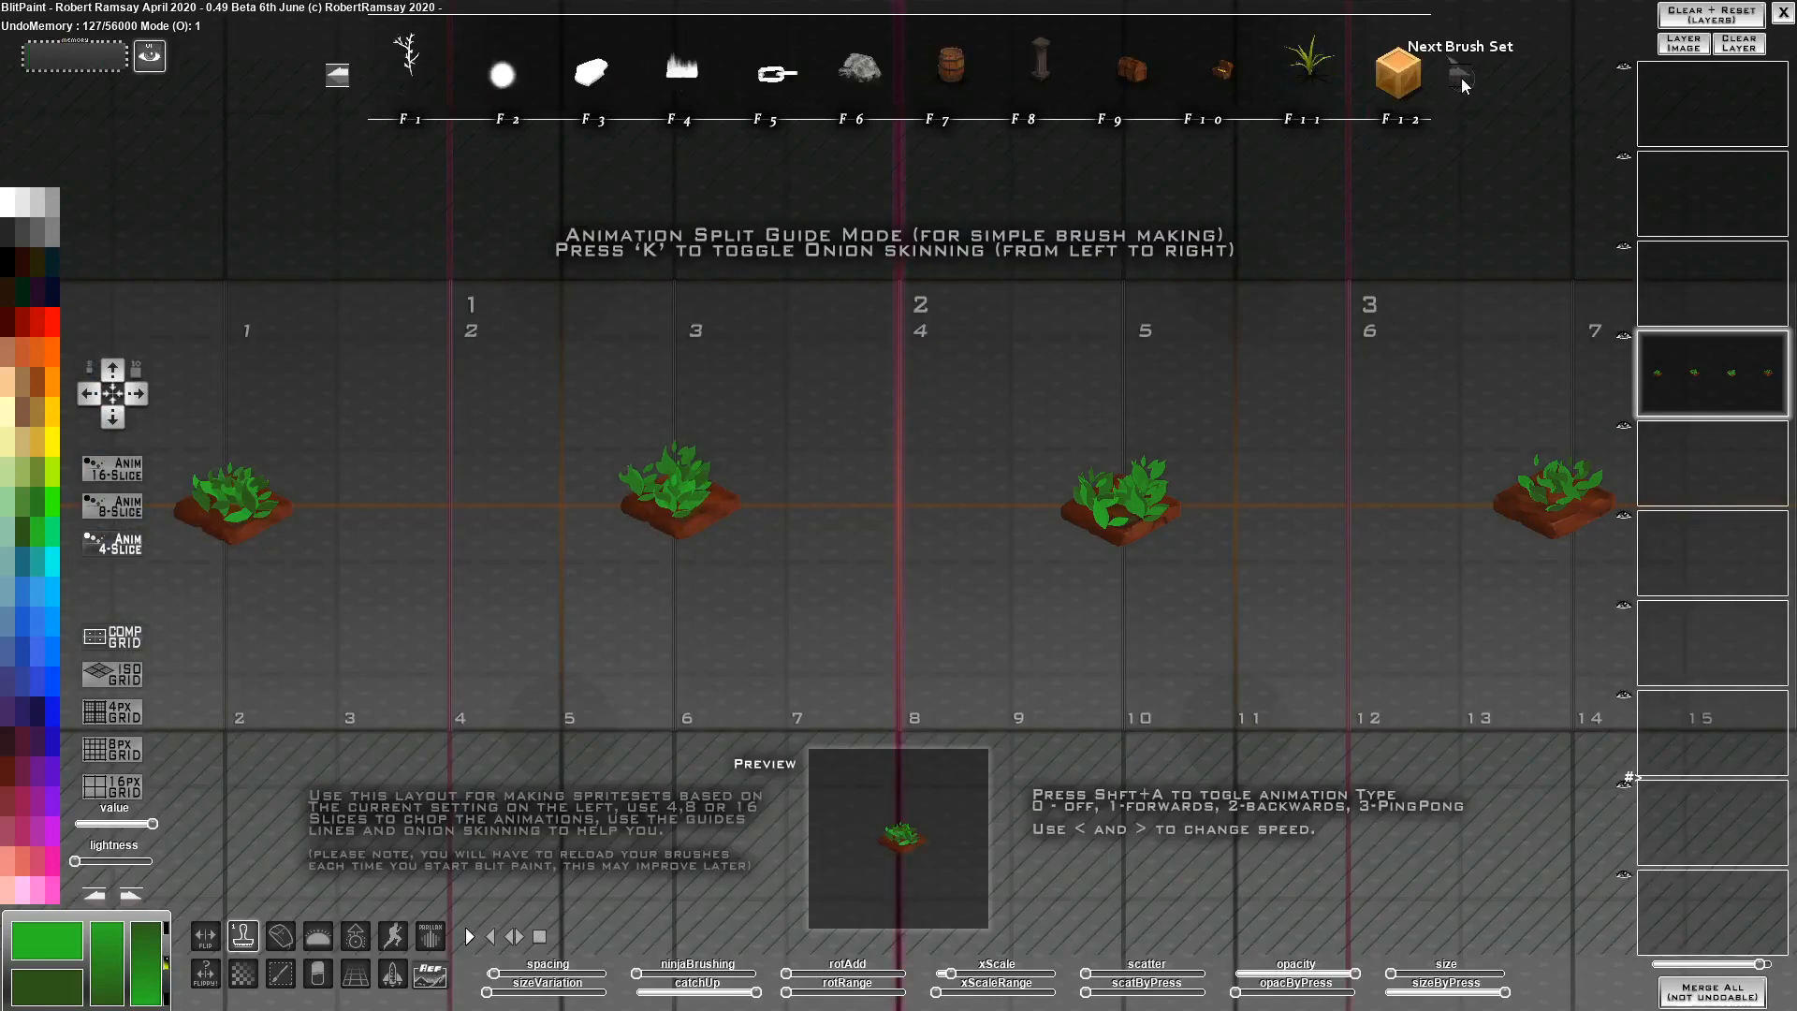
click(1459, 77)
click(1137, 82)
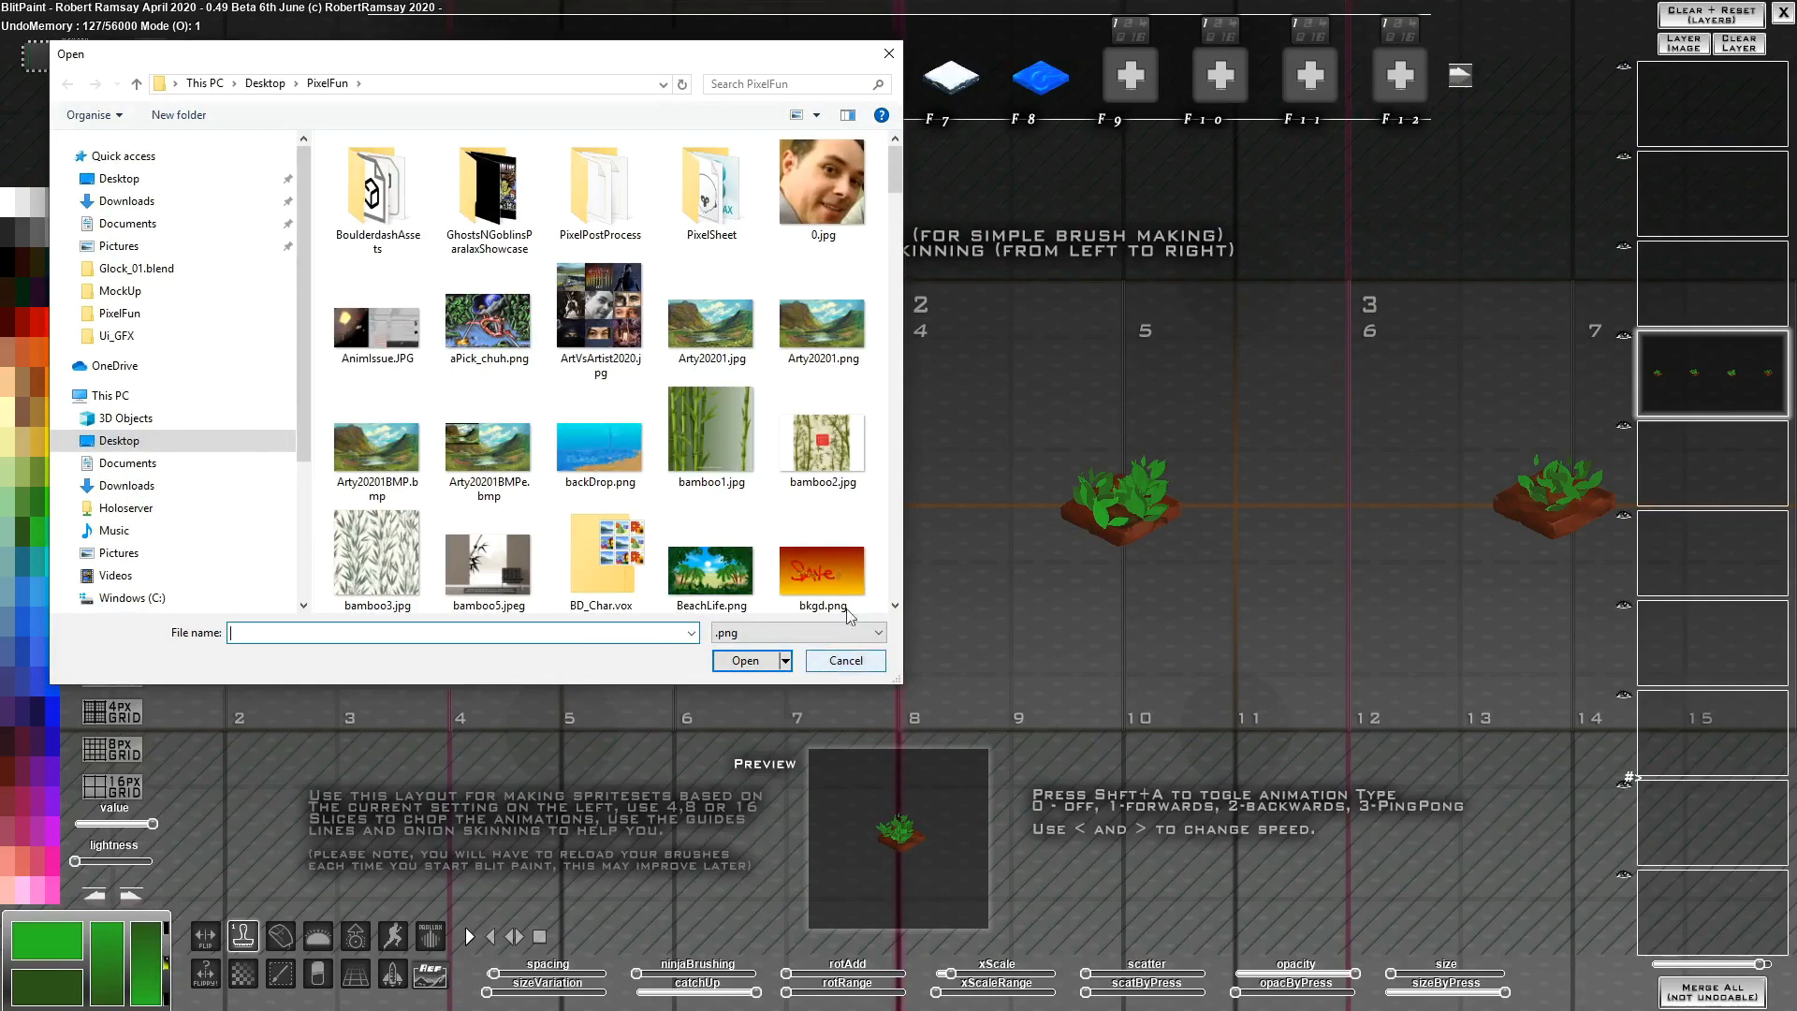
click(846, 660)
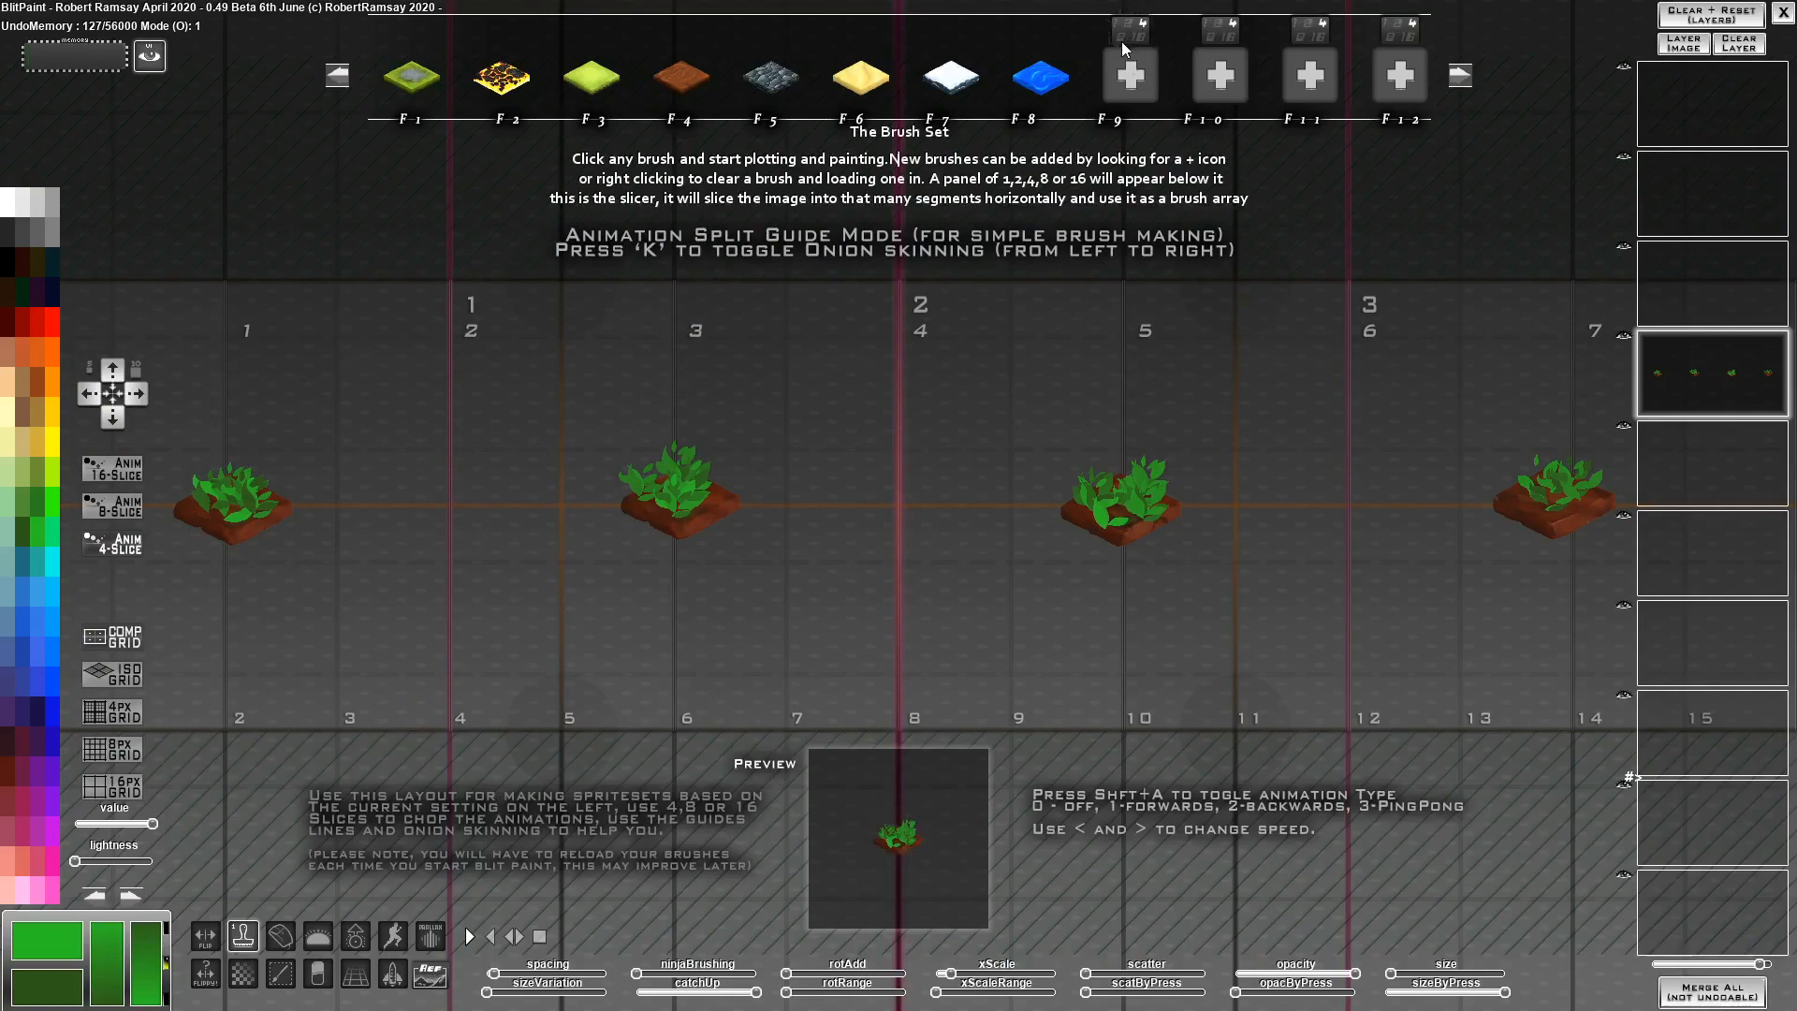
click(1132, 87)
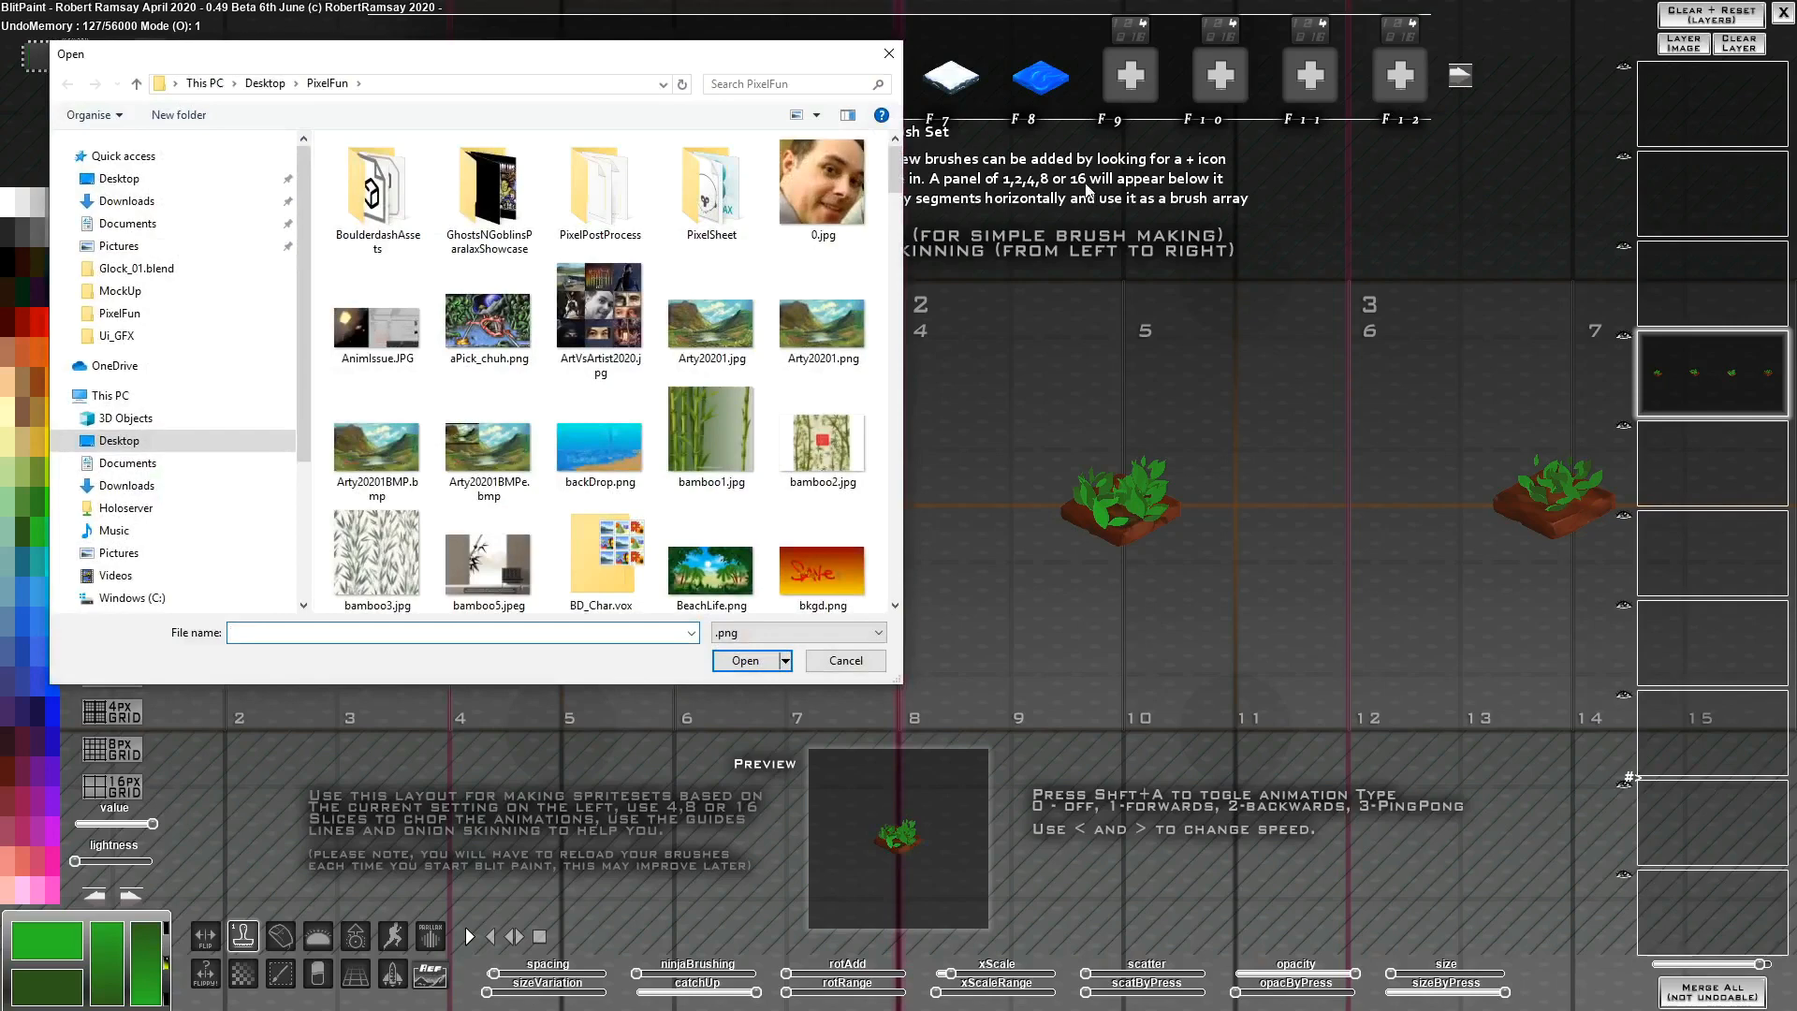
drag(894, 181, 920, 500)
click(506, 451)
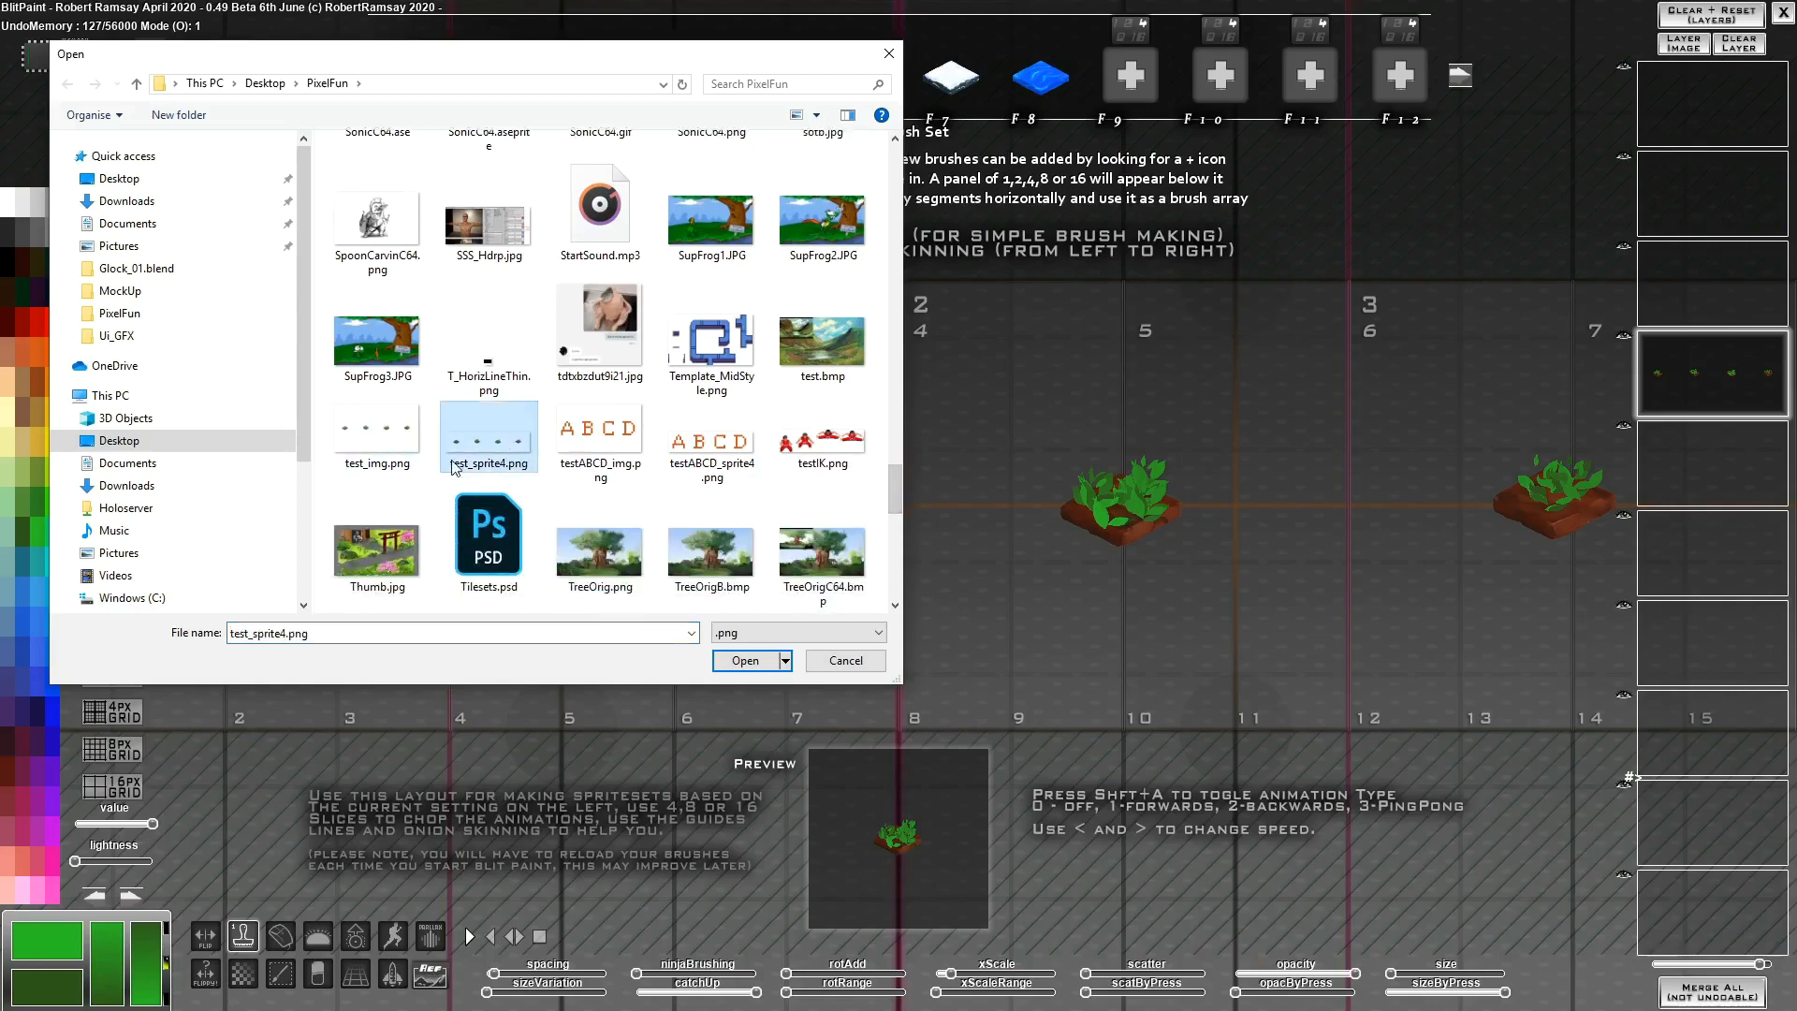
click(745, 660)
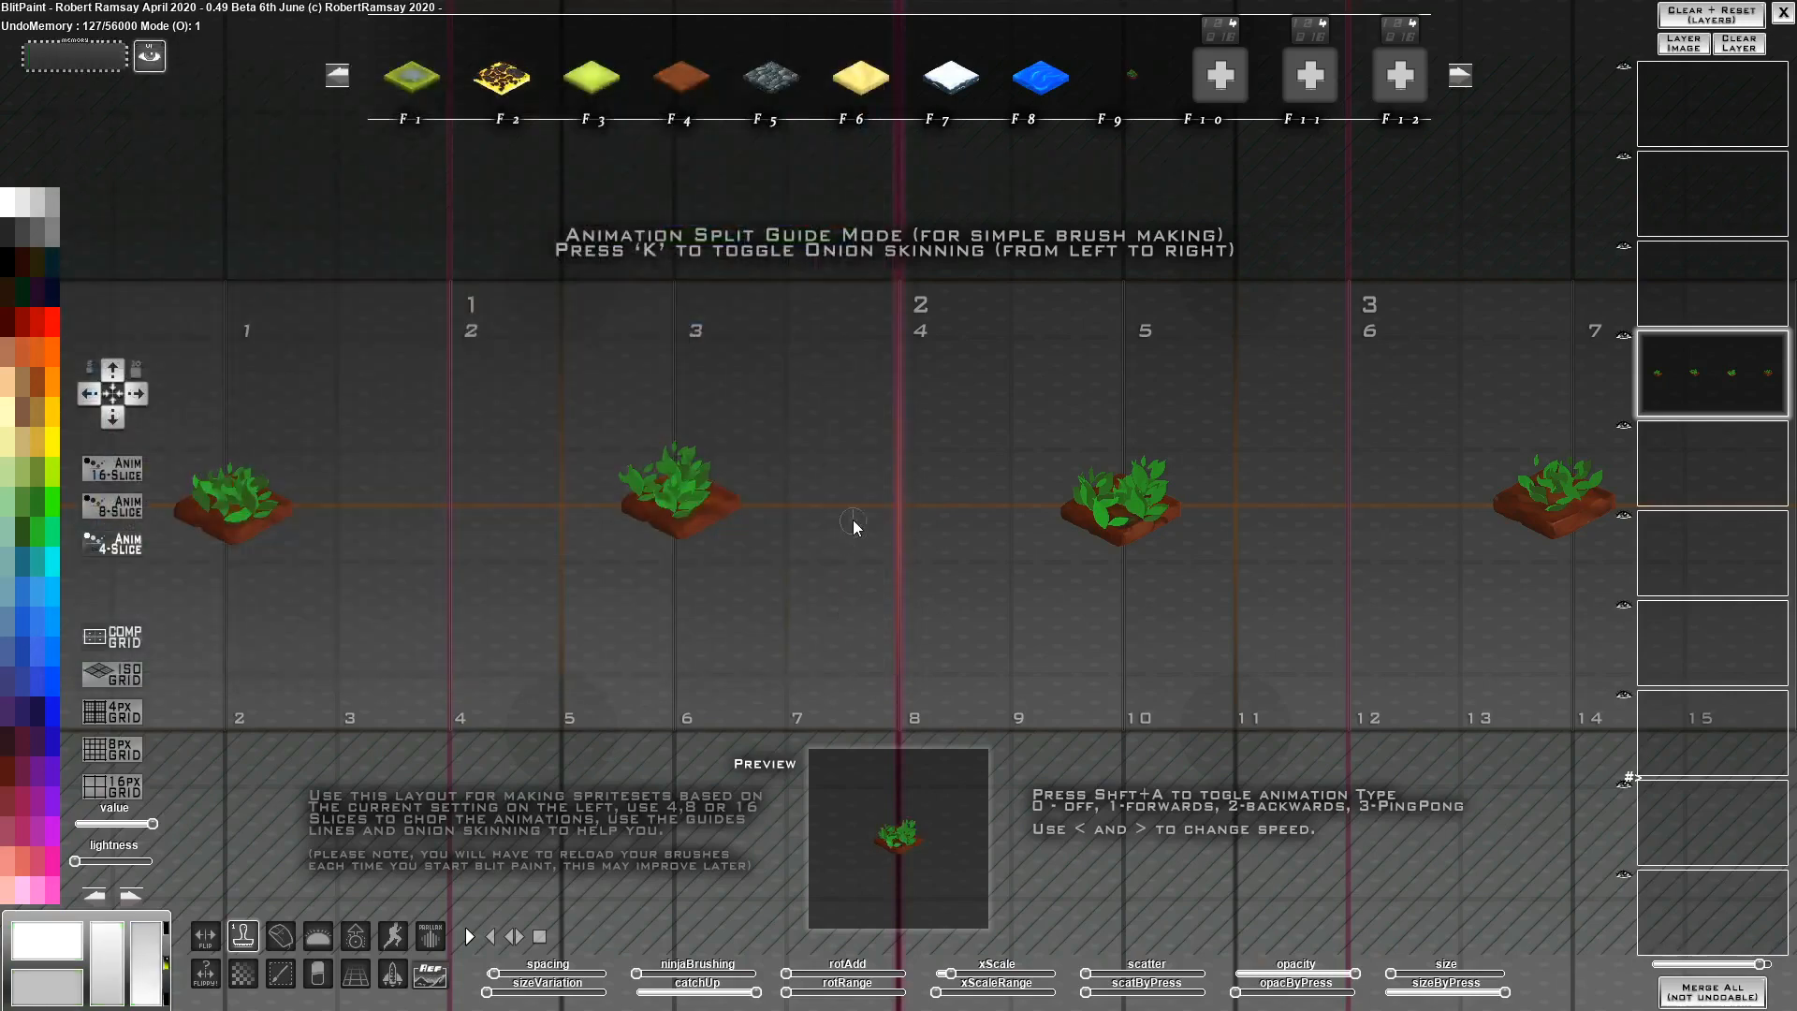
Select the newly loaded plant tile brush and clear the four painted plants from the canvas
key(F9)
key(Delete)
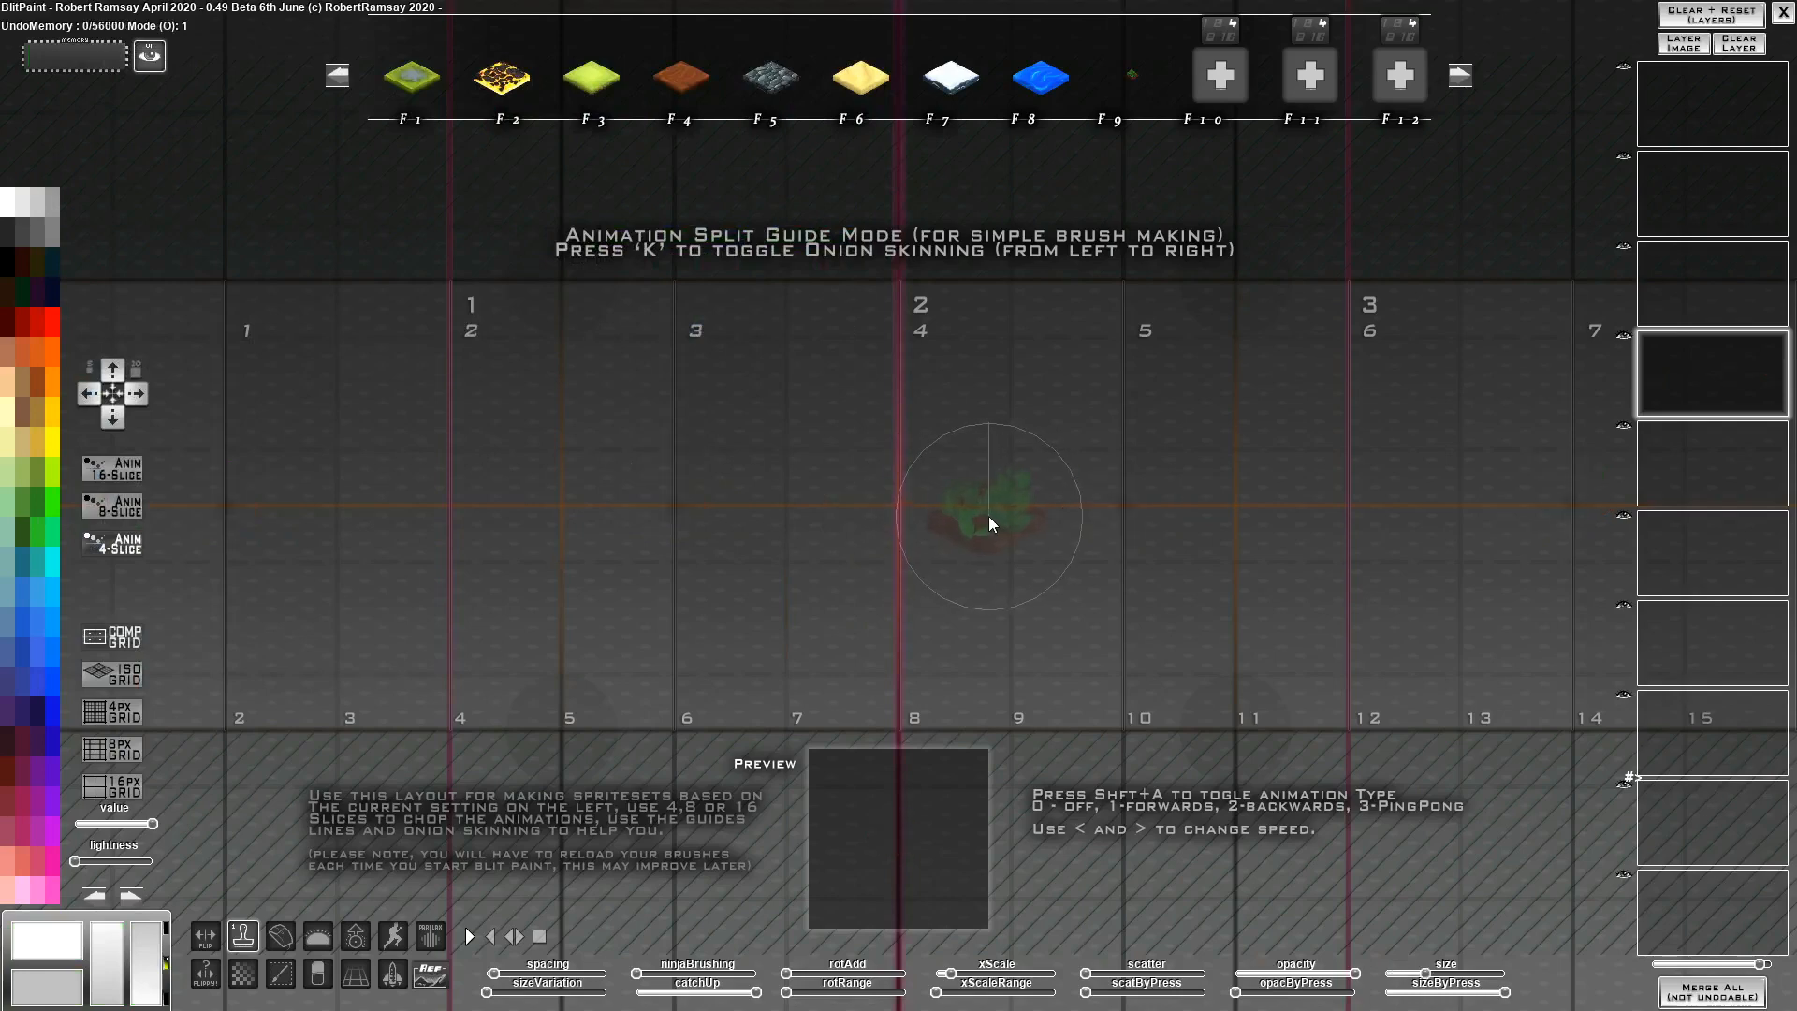
key(1)
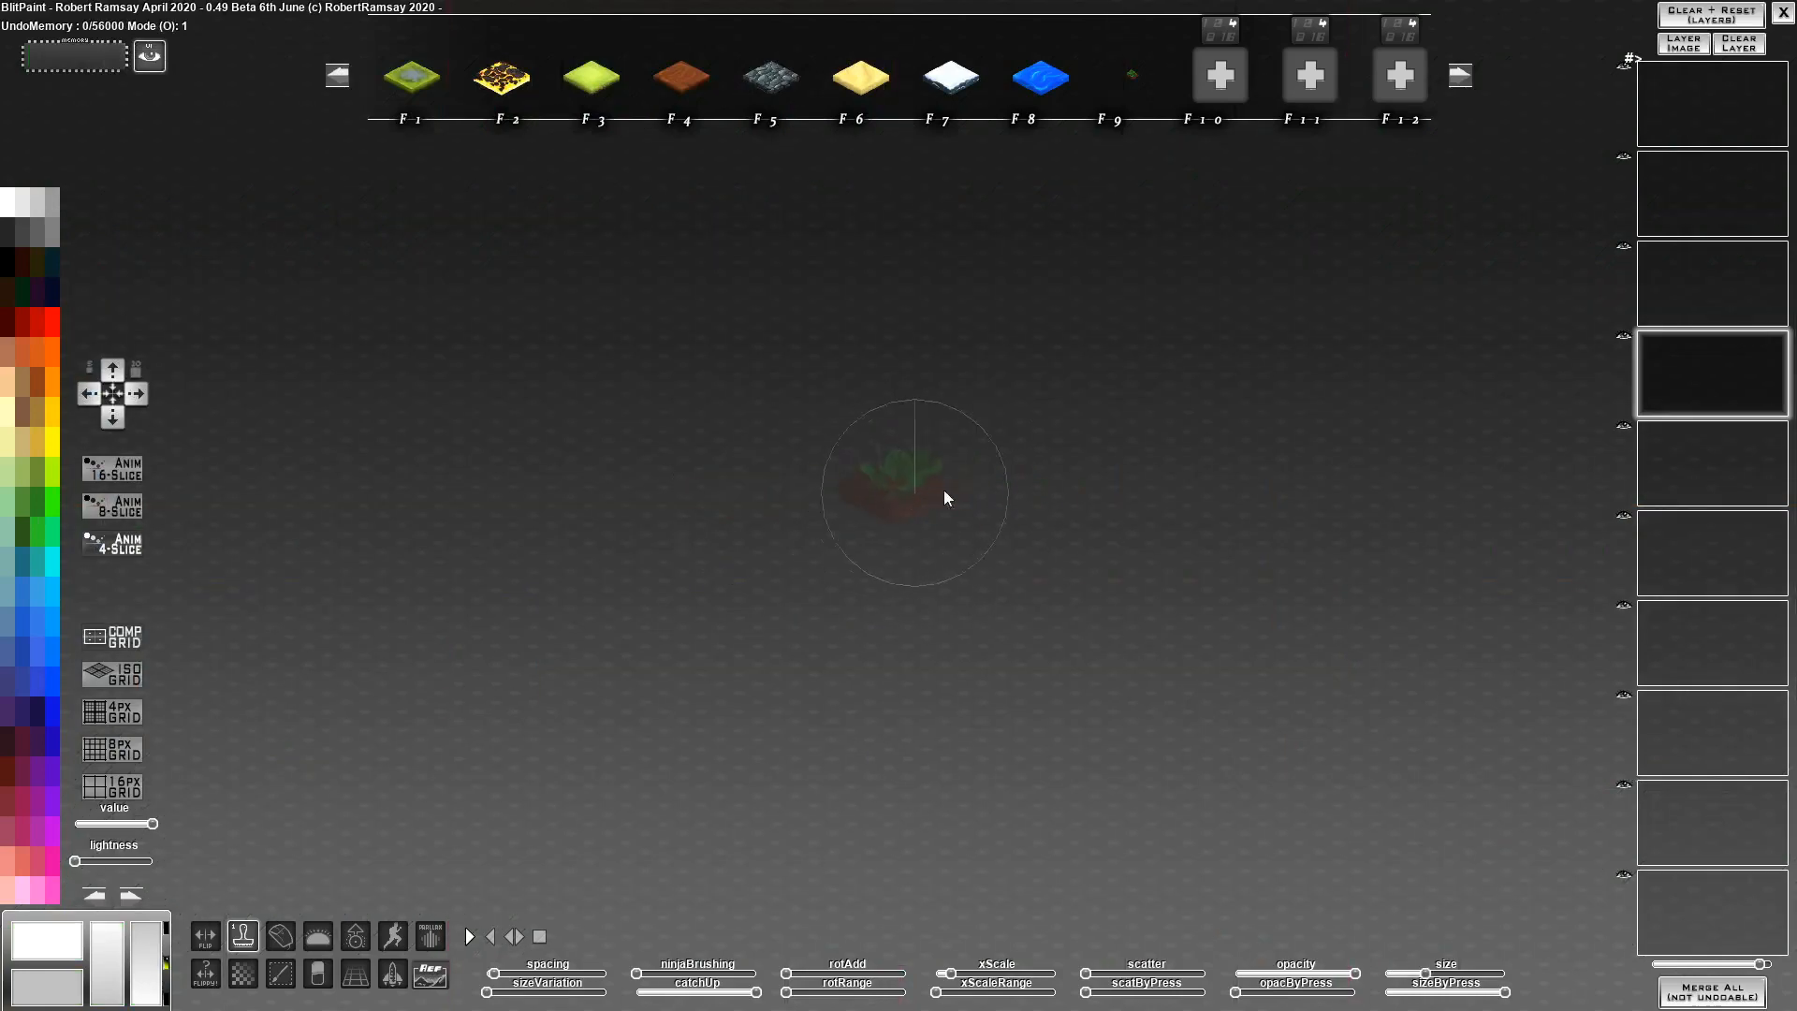
Stamp overlapping single copies of the plant tile around the middle of the canvas and clear them again
click(794, 466)
click(847, 496)
click(812, 510)
click(903, 497)
click(821, 547)
click(910, 525)
click(916, 582)
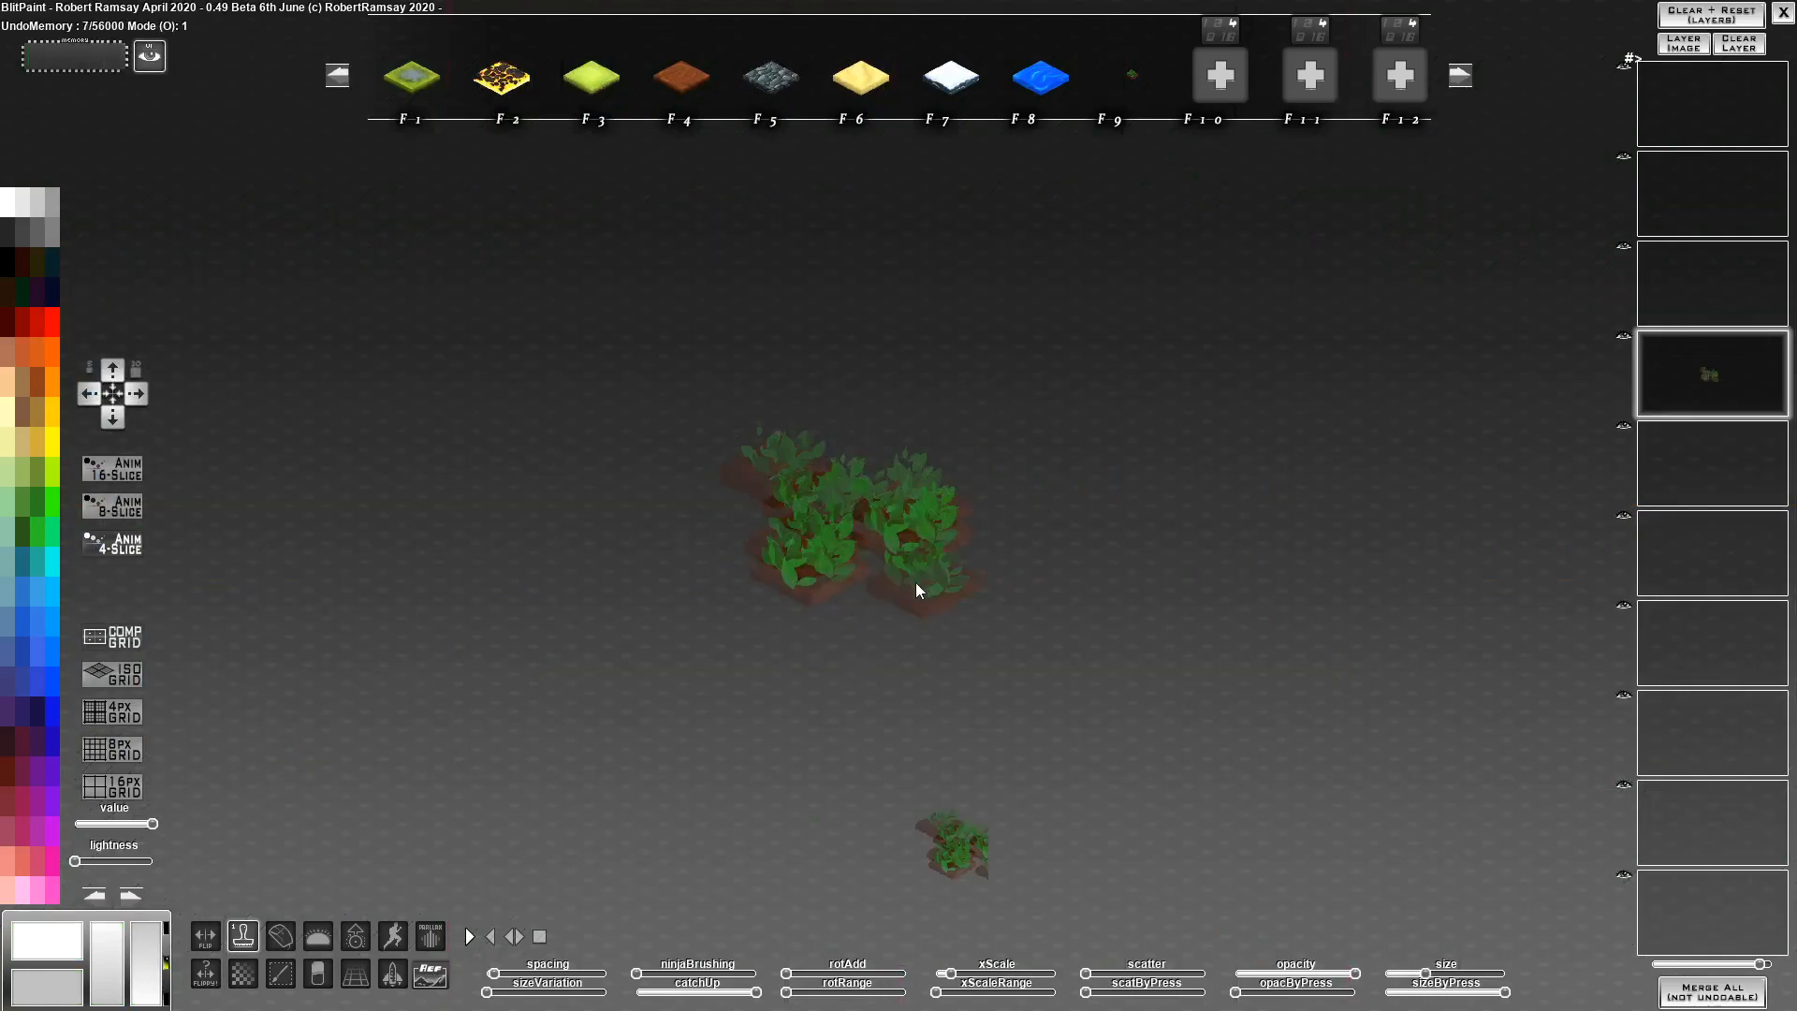
click(843, 578)
click(779, 582)
click(964, 560)
click(900, 571)
click(822, 580)
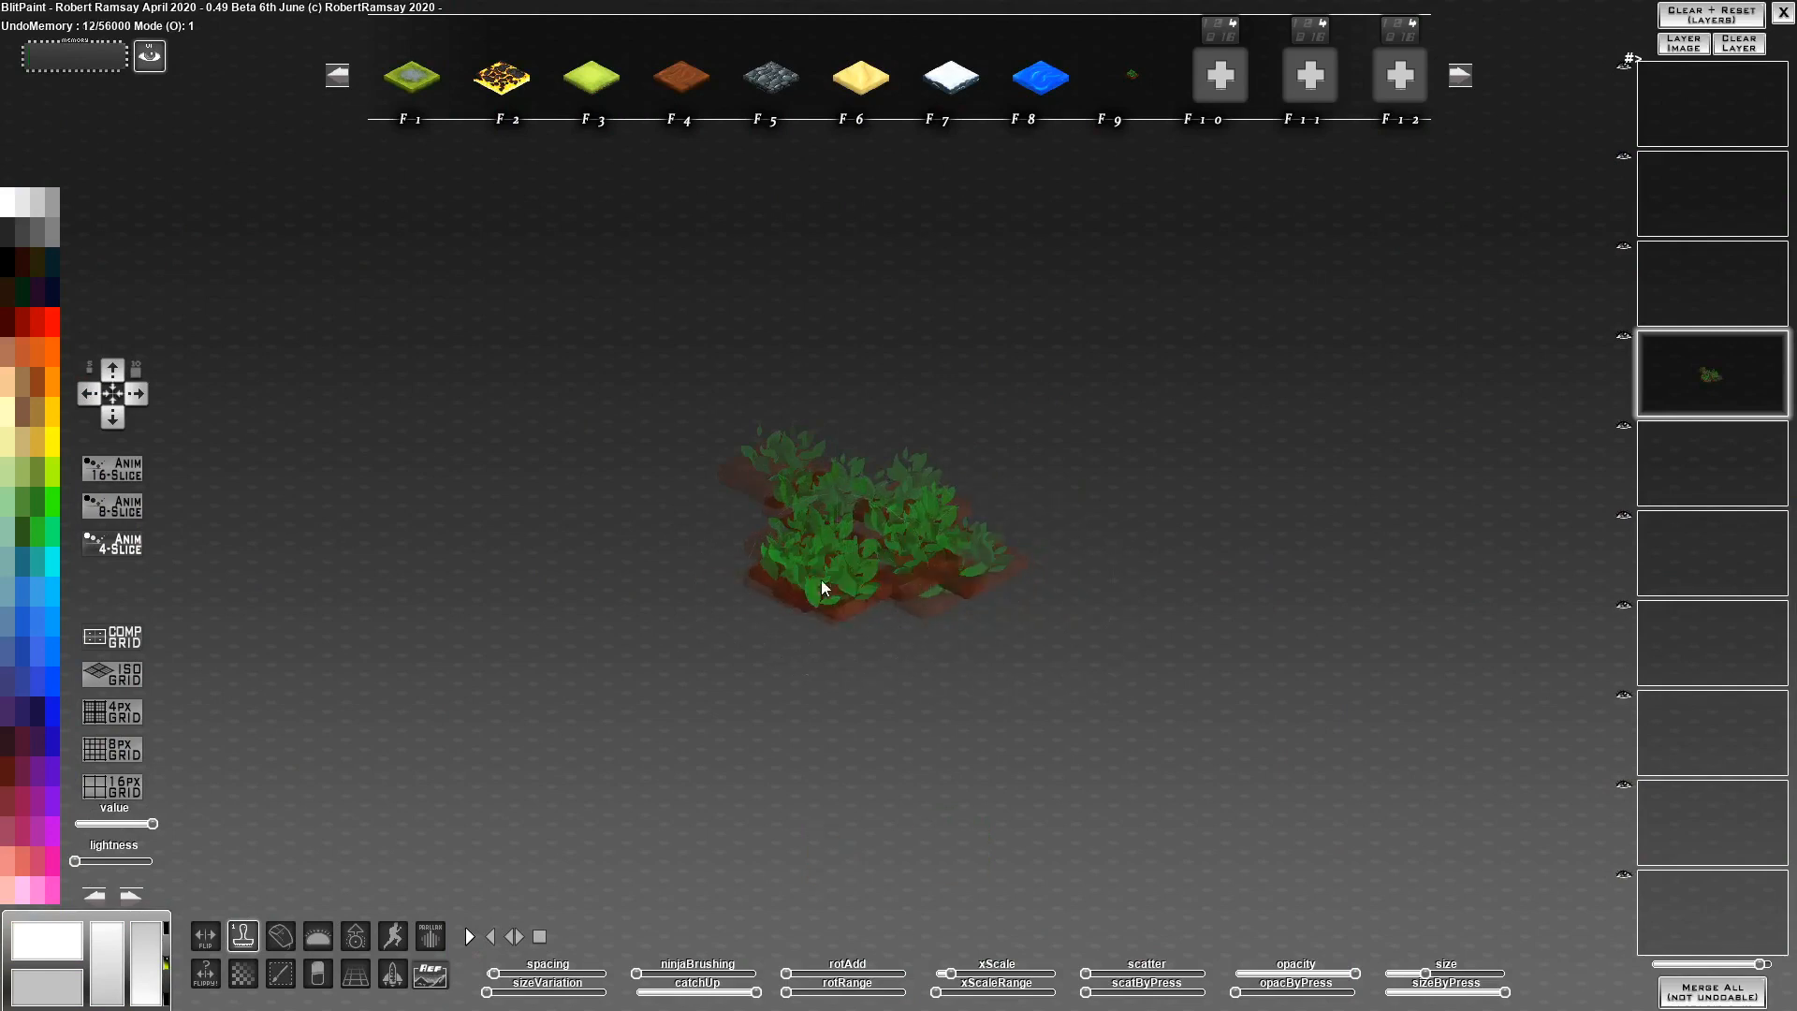
click(833, 610)
click(885, 616)
key(Delete)
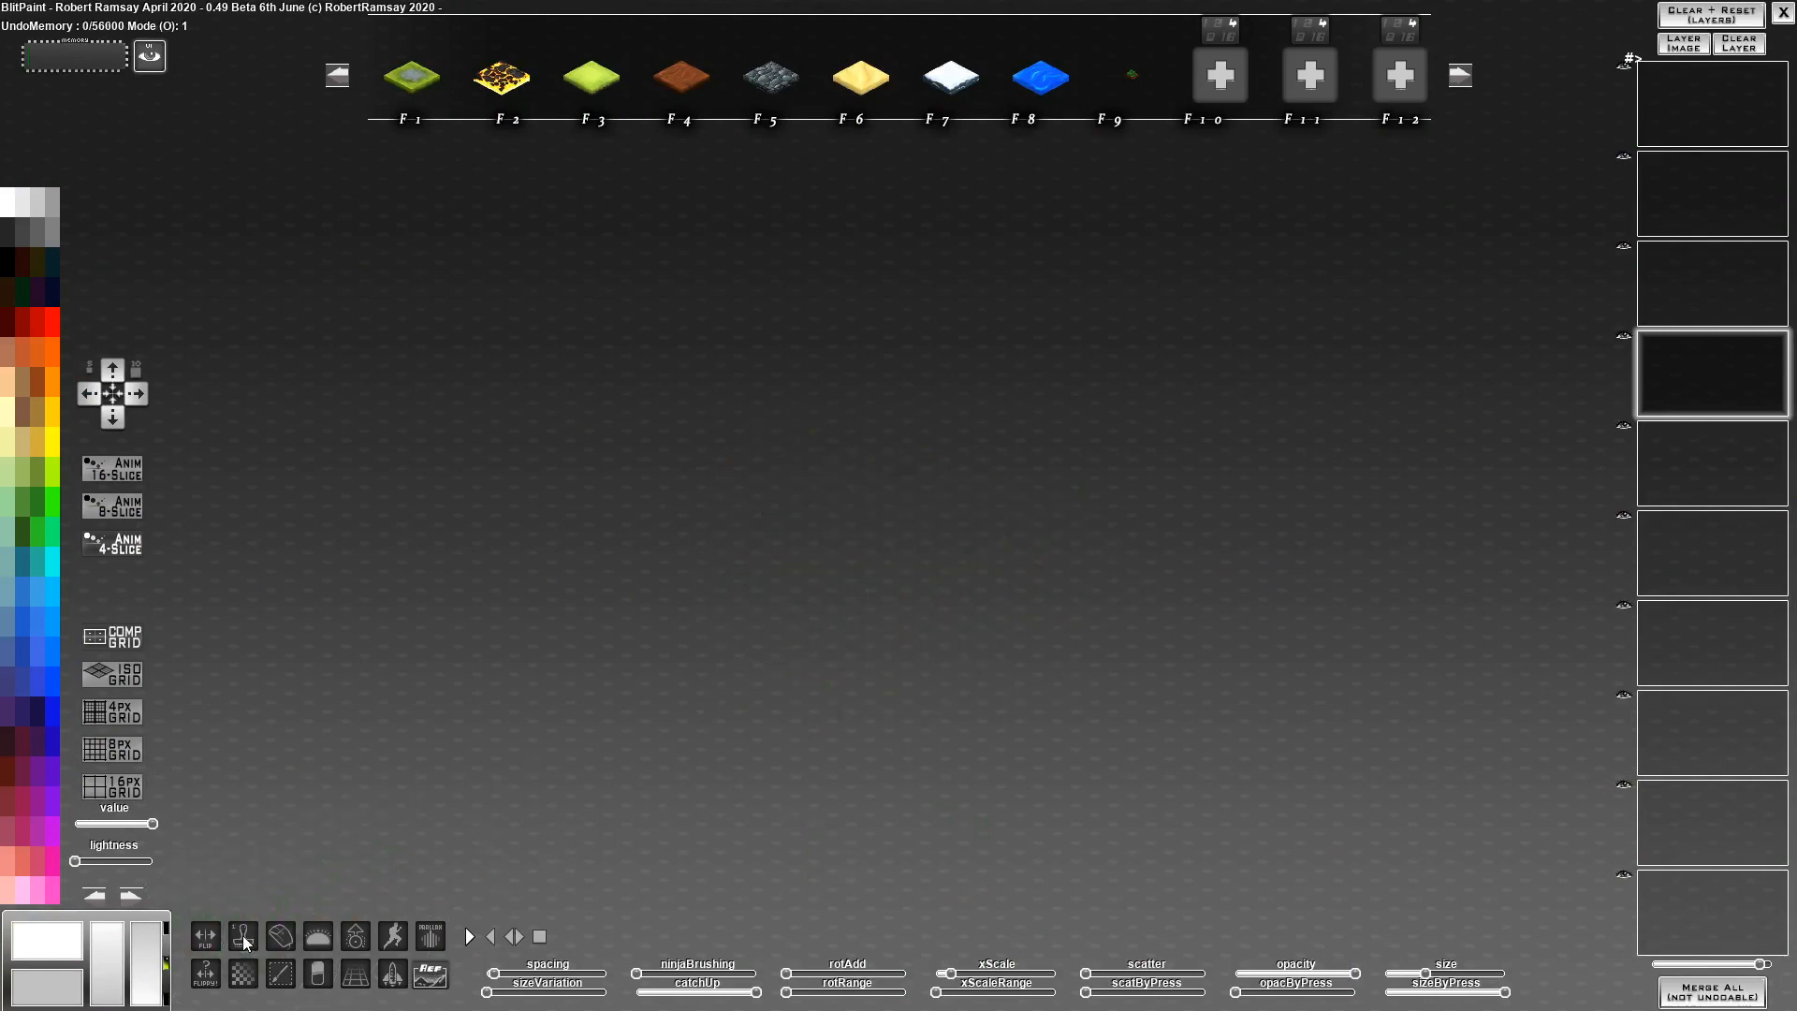
Paint large freehand masses of plants with stamp mode off, stopping the brush's frame animation before extending them across the lower canvas
mouse_move(981, 329)
mouse_down()
mouse_move(857, 359)
mouse_move(1026, 438)
mouse_move(809, 463)
mouse_move(842, 441)
mouse_move(1019, 489)
mouse_move(953, 517)
mouse_move(823, 515)
mouse_move(1034, 559)
mouse_move(999, 569)
mouse_move(1040, 598)
mouse_move(948, 638)
mouse_move(988, 711)
mouse_up()
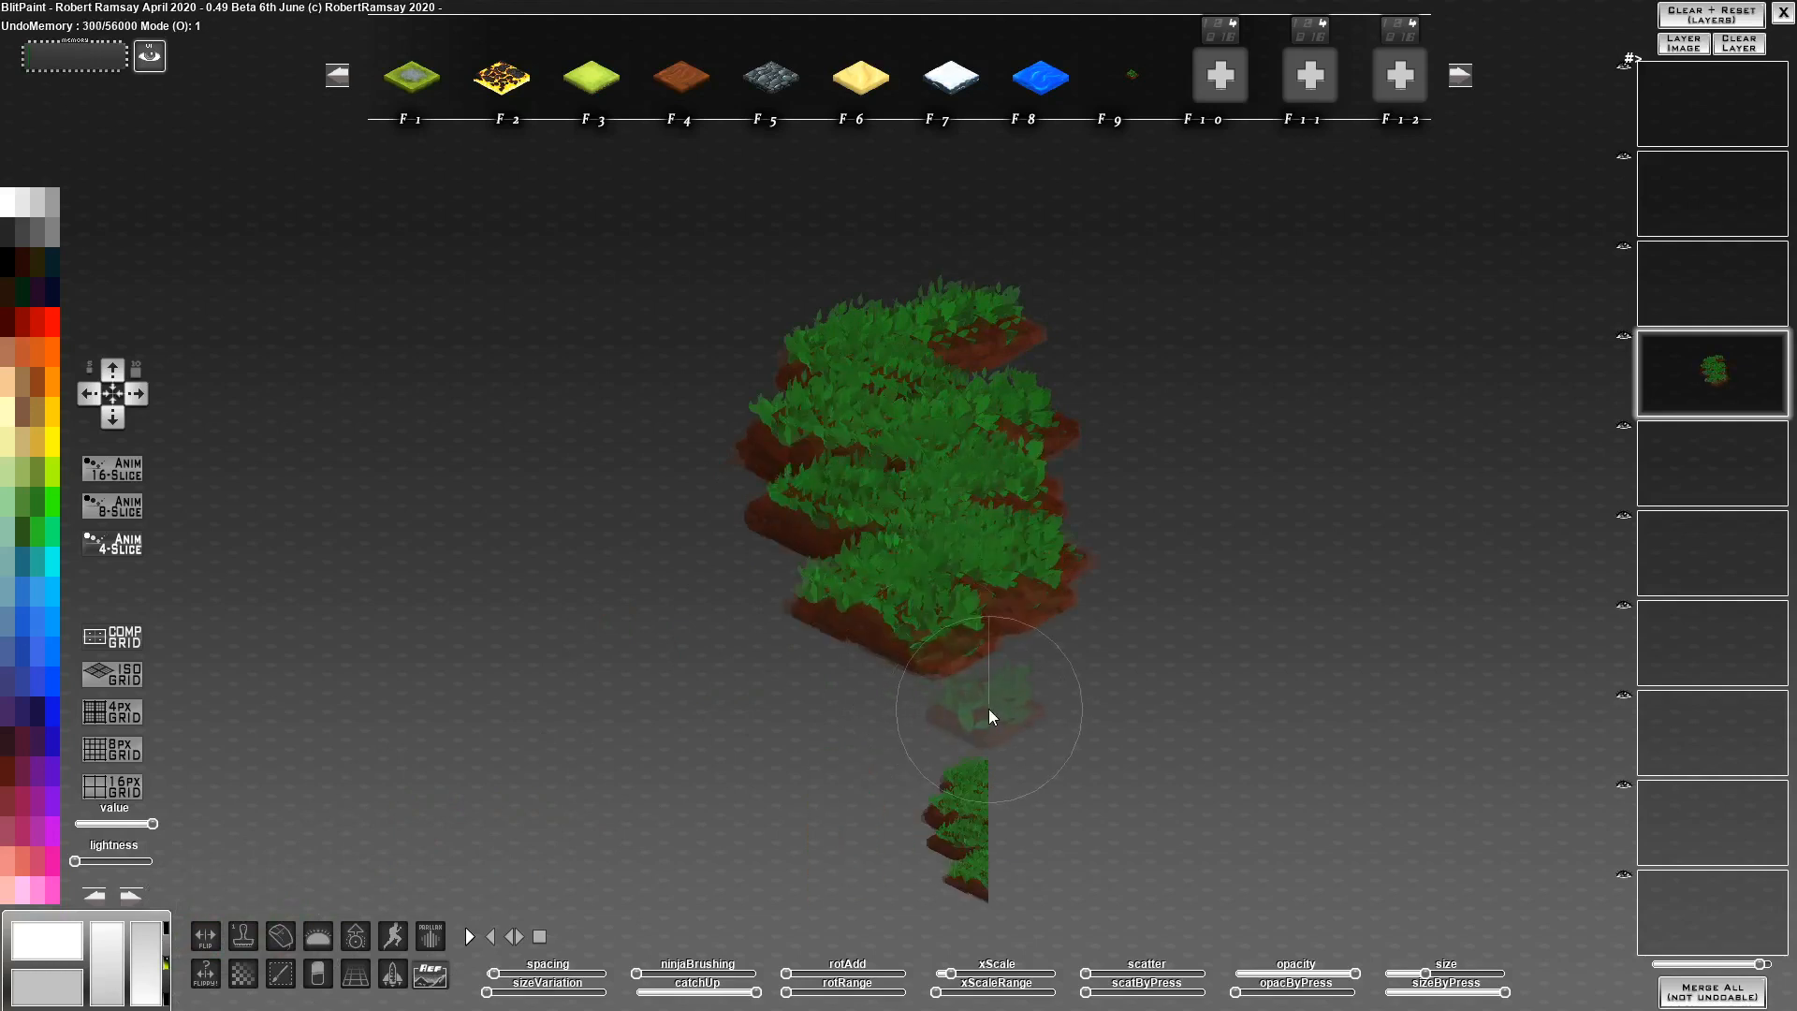
mouse_move(817, 487)
mouse_down()
mouse_move(790, 555)
mouse_move(834, 632)
mouse_move(878, 514)
mouse_move(975, 603)
mouse_move(704, 653)
mouse_move(946, 702)
mouse_move(834, 734)
mouse_move(746, 727)
mouse_move(993, 693)
mouse_move(833, 676)
mouse_up()
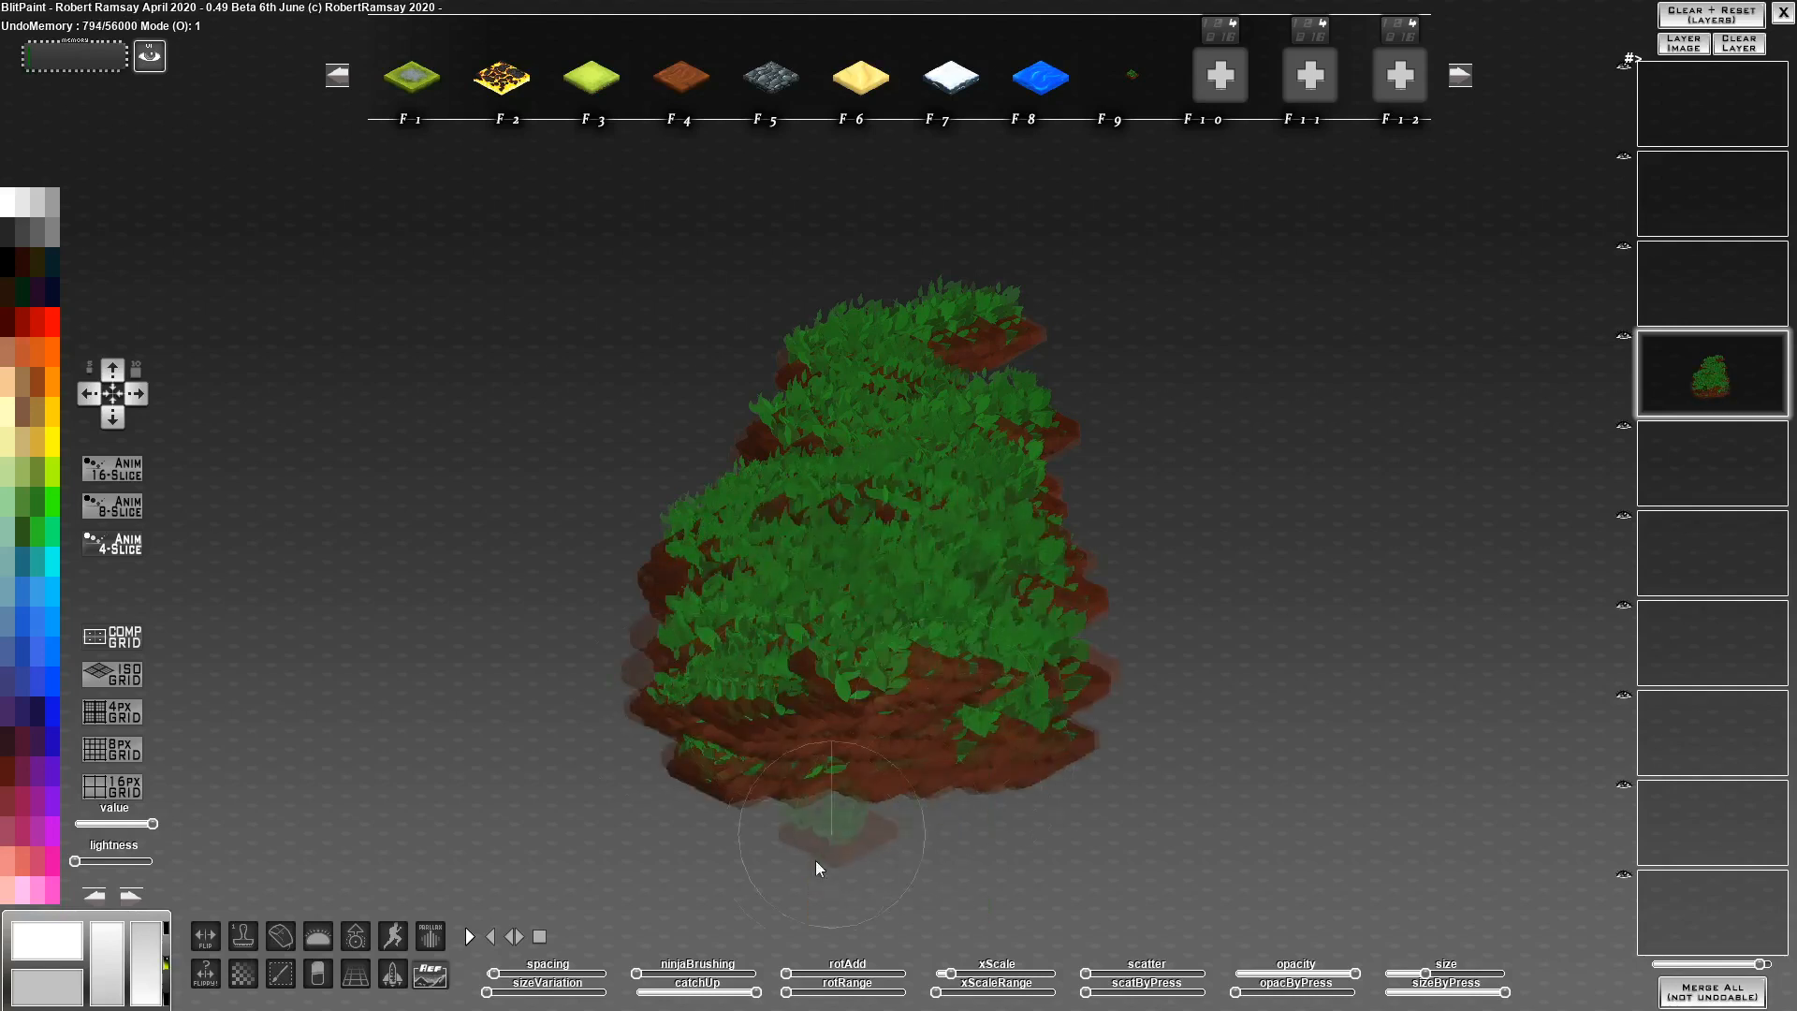
click(539, 936)
mouse_move(1131, 722)
mouse_down()
mouse_move(1075, 676)
mouse_move(1248, 616)
mouse_move(1209, 709)
mouse_move(1226, 754)
mouse_move(625, 799)
mouse_move(676, 757)
mouse_move(525, 683)
mouse_move(629, 679)
mouse_move(622, 754)
mouse_move(791, 823)
mouse_move(1109, 829)
mouse_move(772, 850)
mouse_move(573, 830)
mouse_move(434, 787)
mouse_move(427, 828)
mouse_move(547, 856)
mouse_move(1264, 834)
mouse_move(844, 896)
mouse_move(1396, 847)
mouse_move(1189, 861)
mouse_move(969, 790)
mouse_up()
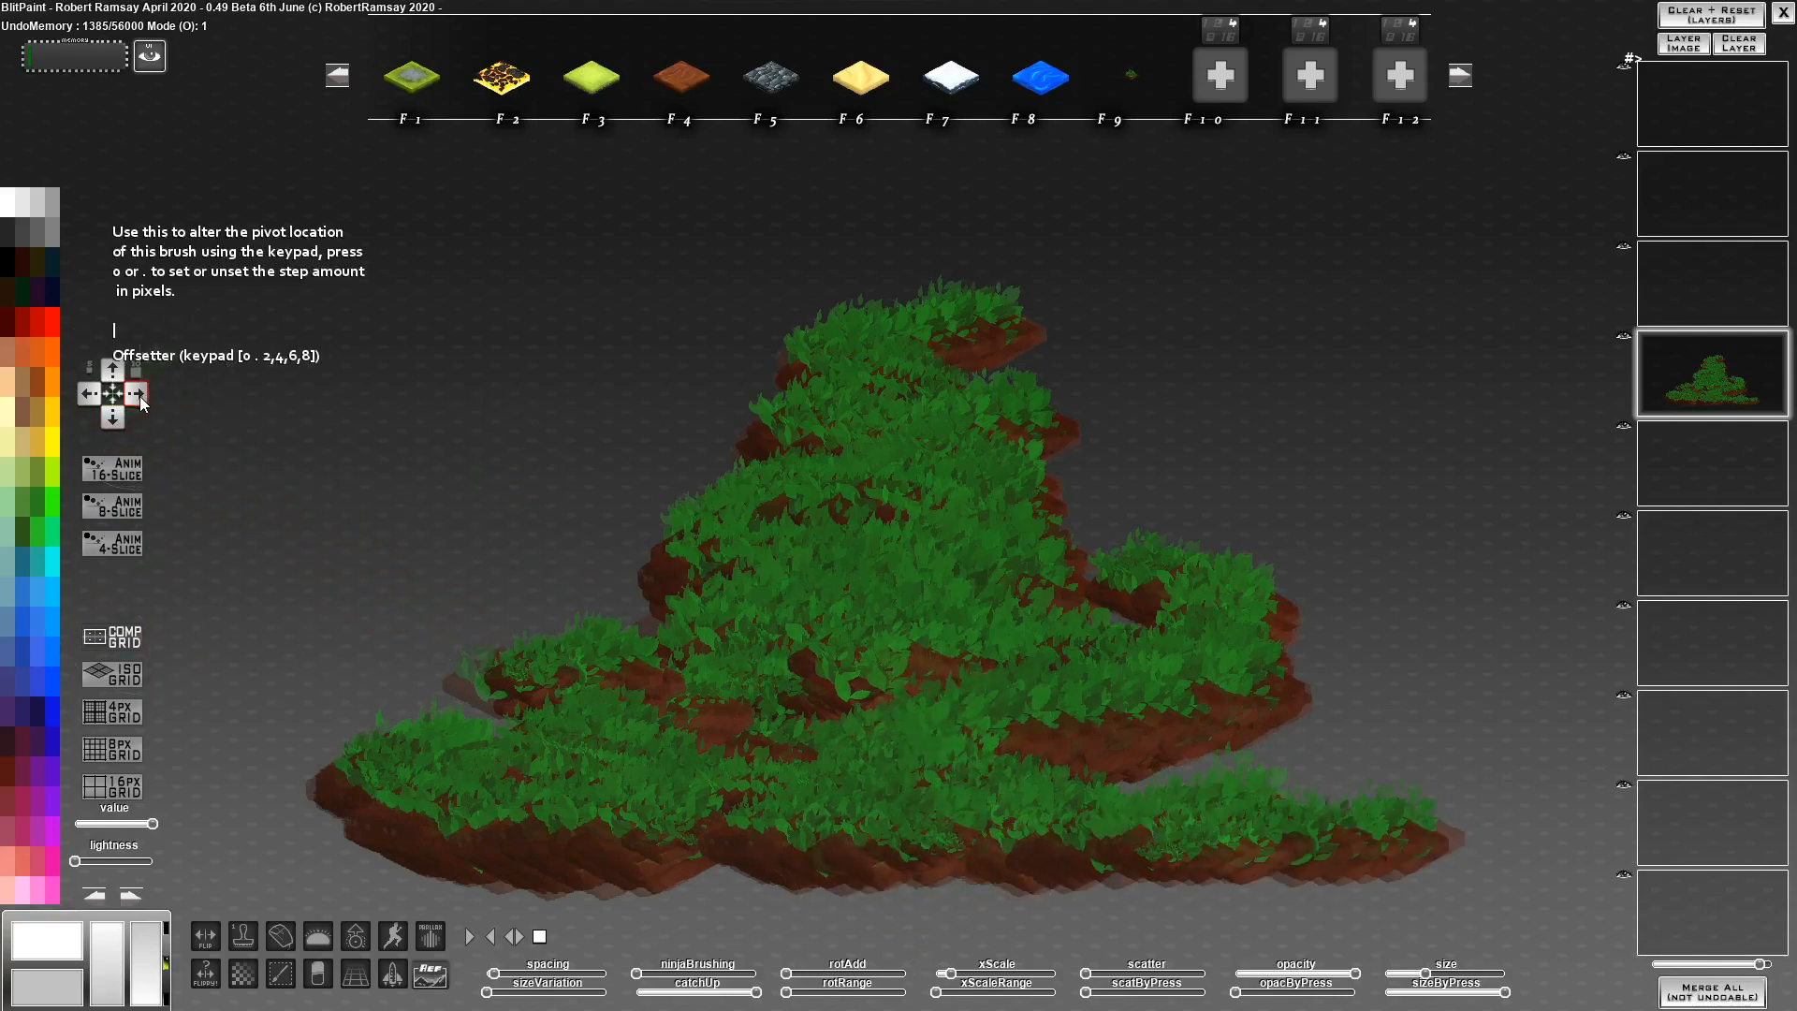
Offset the plant brush's pivot and paint more plant strokes beside and across the existing mass
click(137, 373)
mouse_move(511, 417)
mouse_down()
mouse_move(570, 421)
mouse_move(567, 602)
mouse_move(586, 435)
mouse_up()
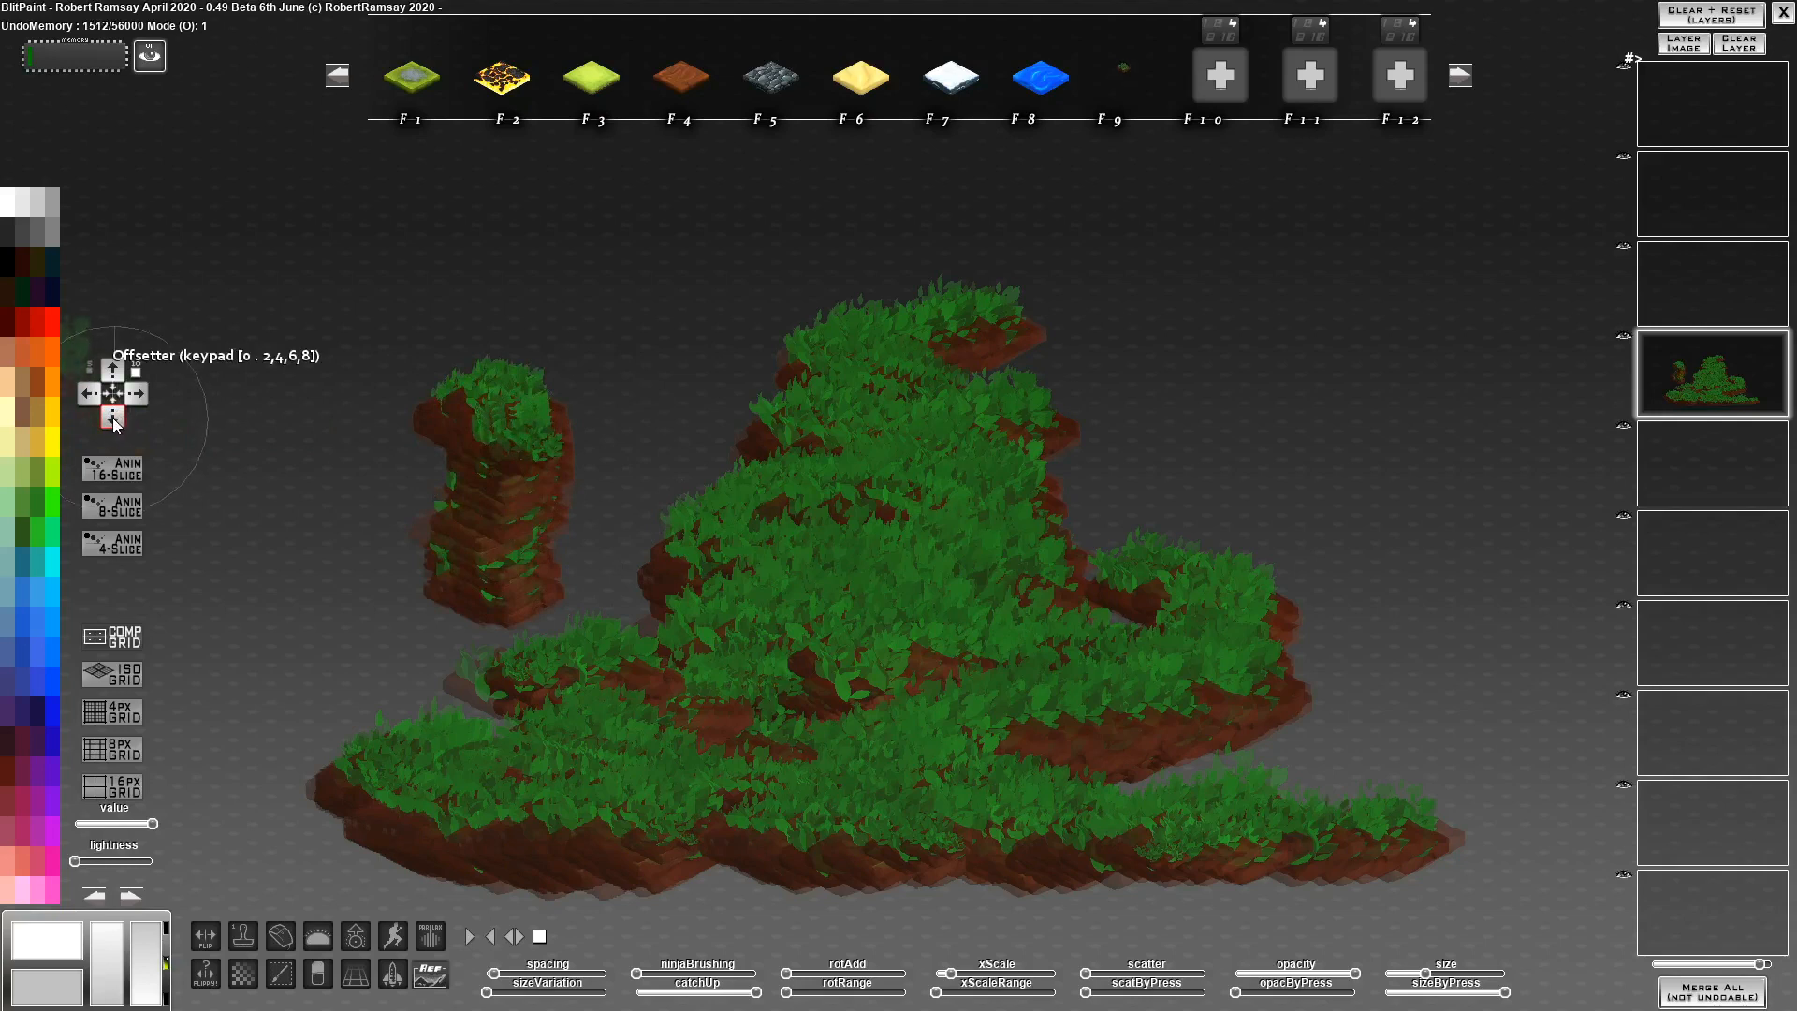
mouse_move(339, 455)
mouse_down()
mouse_move(333, 534)
mouse_move(333, 387)
mouse_move(365, 625)
mouse_move(422, 592)
mouse_move(523, 388)
mouse_move(535, 647)
mouse_move(653, 657)
mouse_move(842, 582)
mouse_move(1186, 767)
mouse_move(1243, 582)
mouse_move(835, 640)
mouse_up()
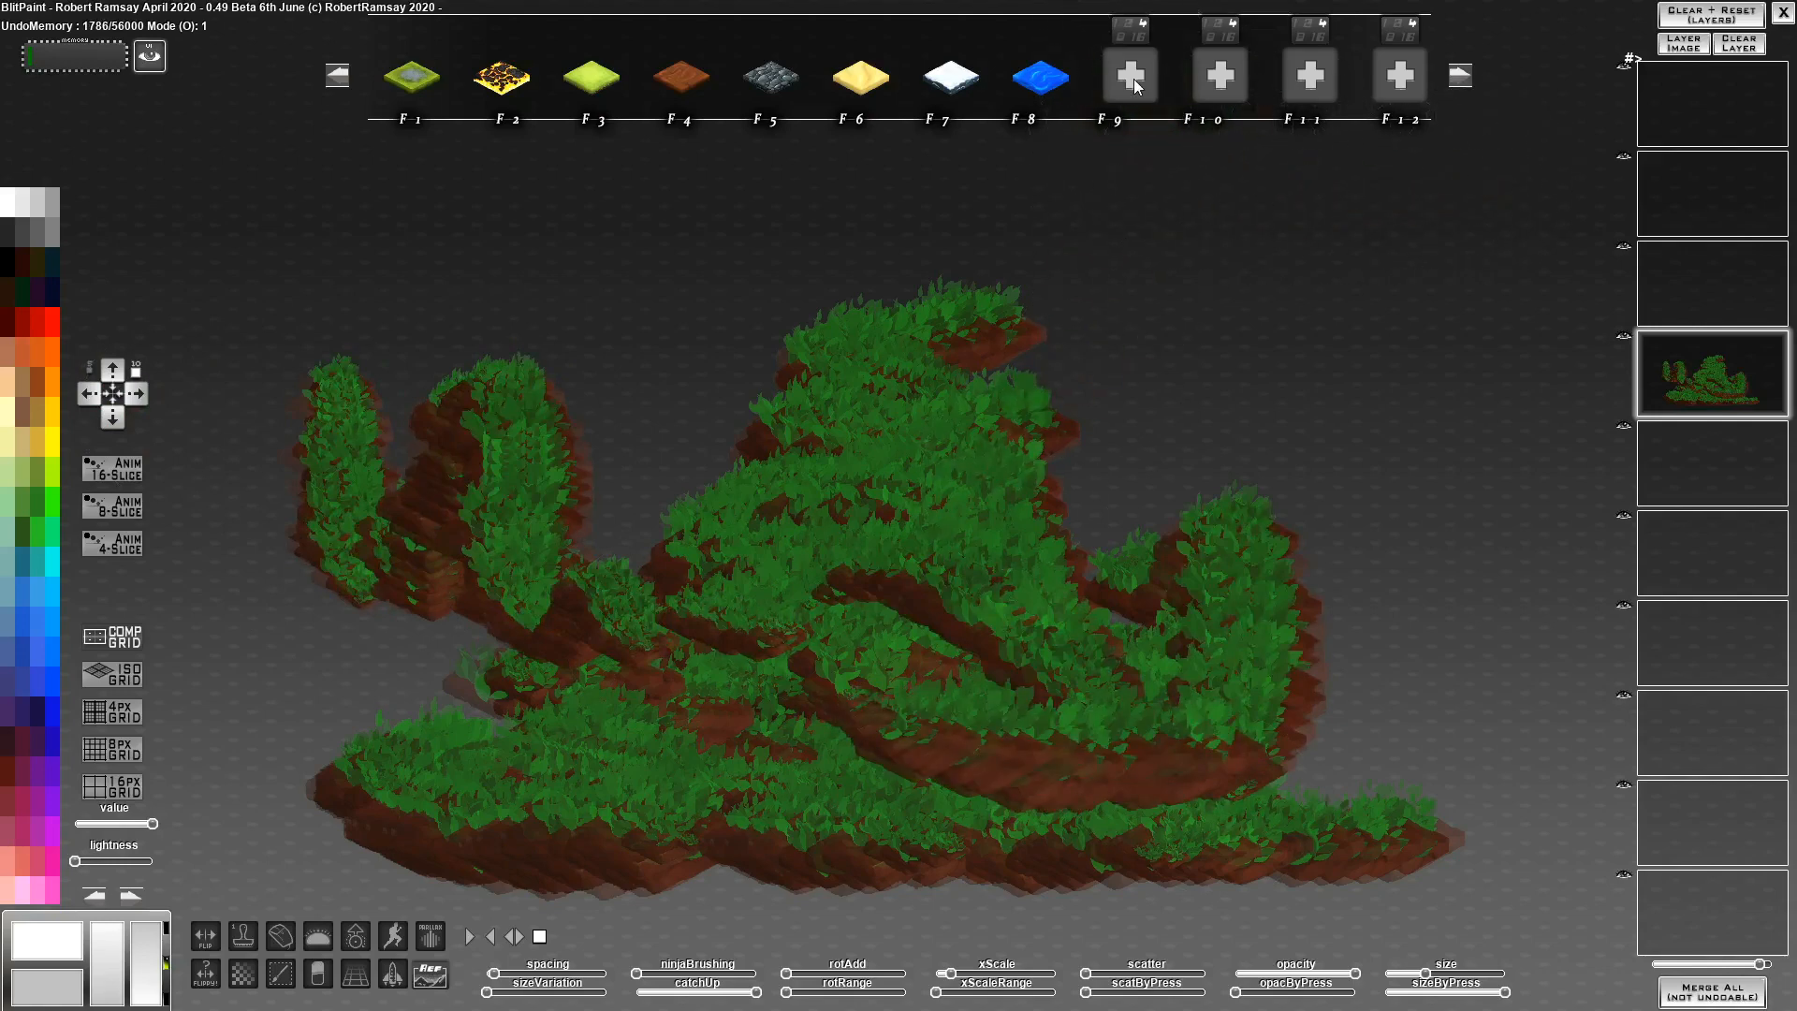
Clear the painted plants from the canvas and load palmTrees_sprite4.png into the empty F9 brush slot
key(Delete)
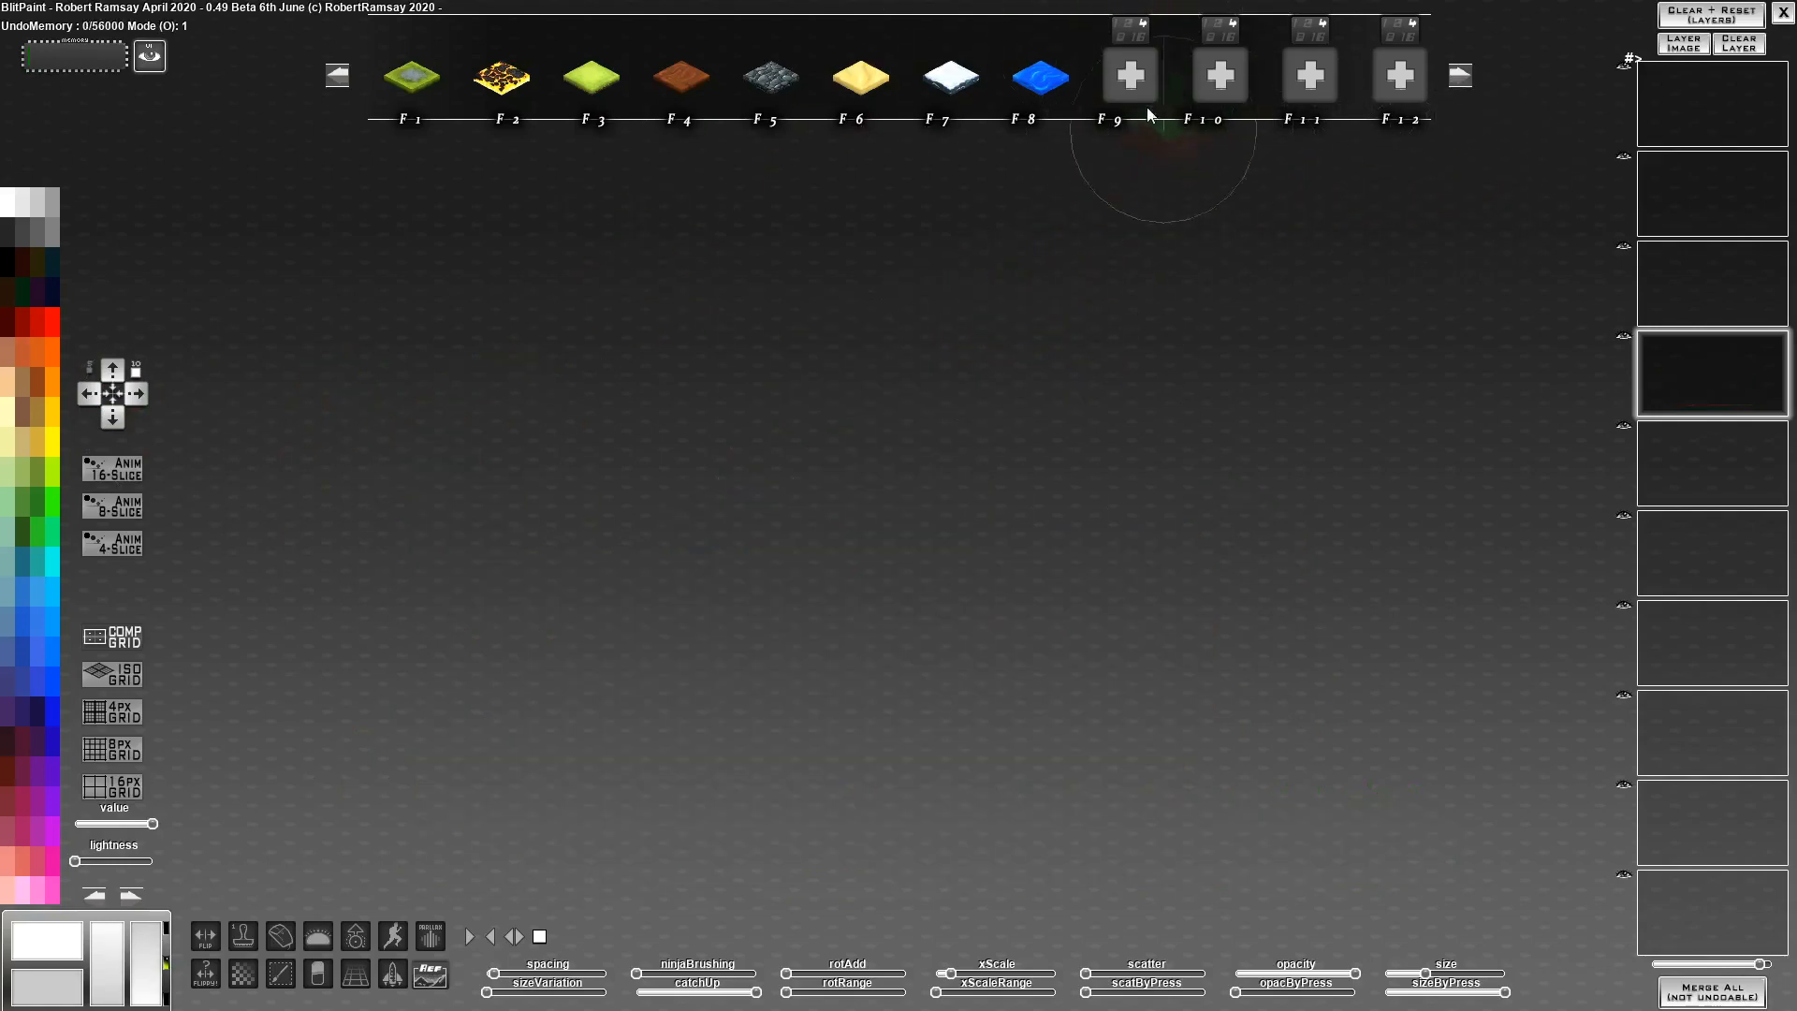
click(1129, 76)
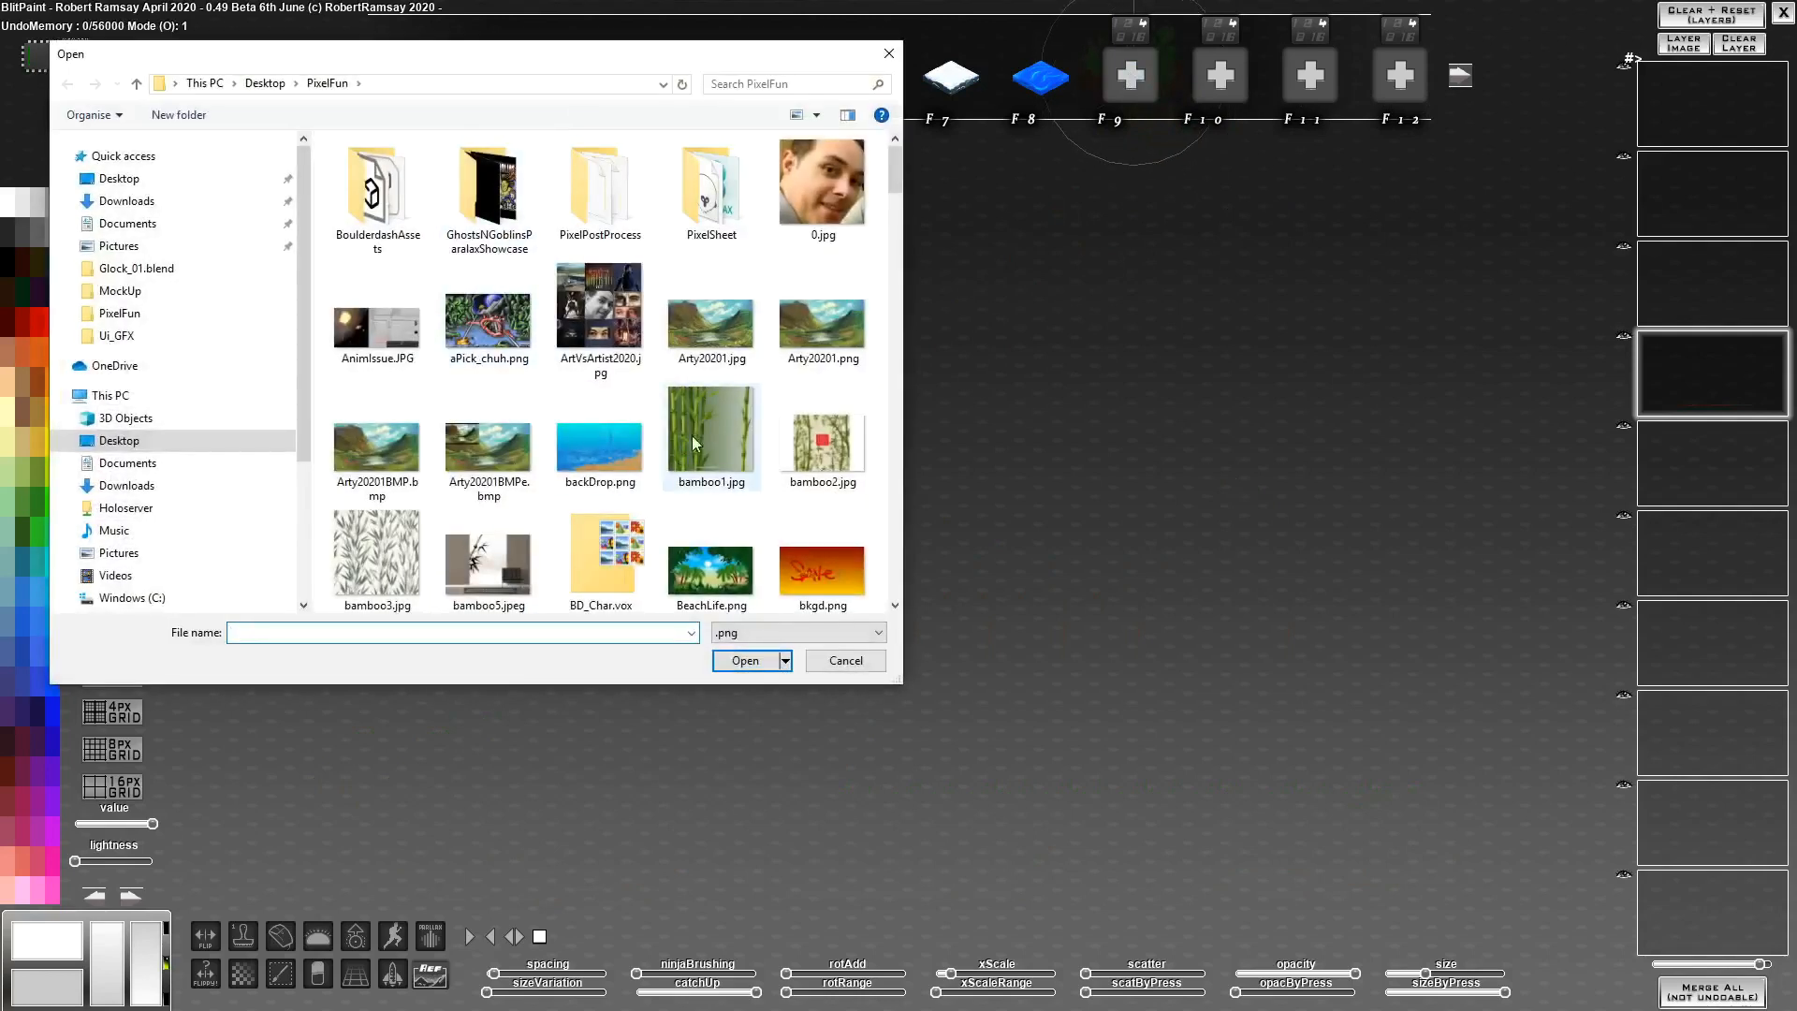
drag(895, 165, 893, 407)
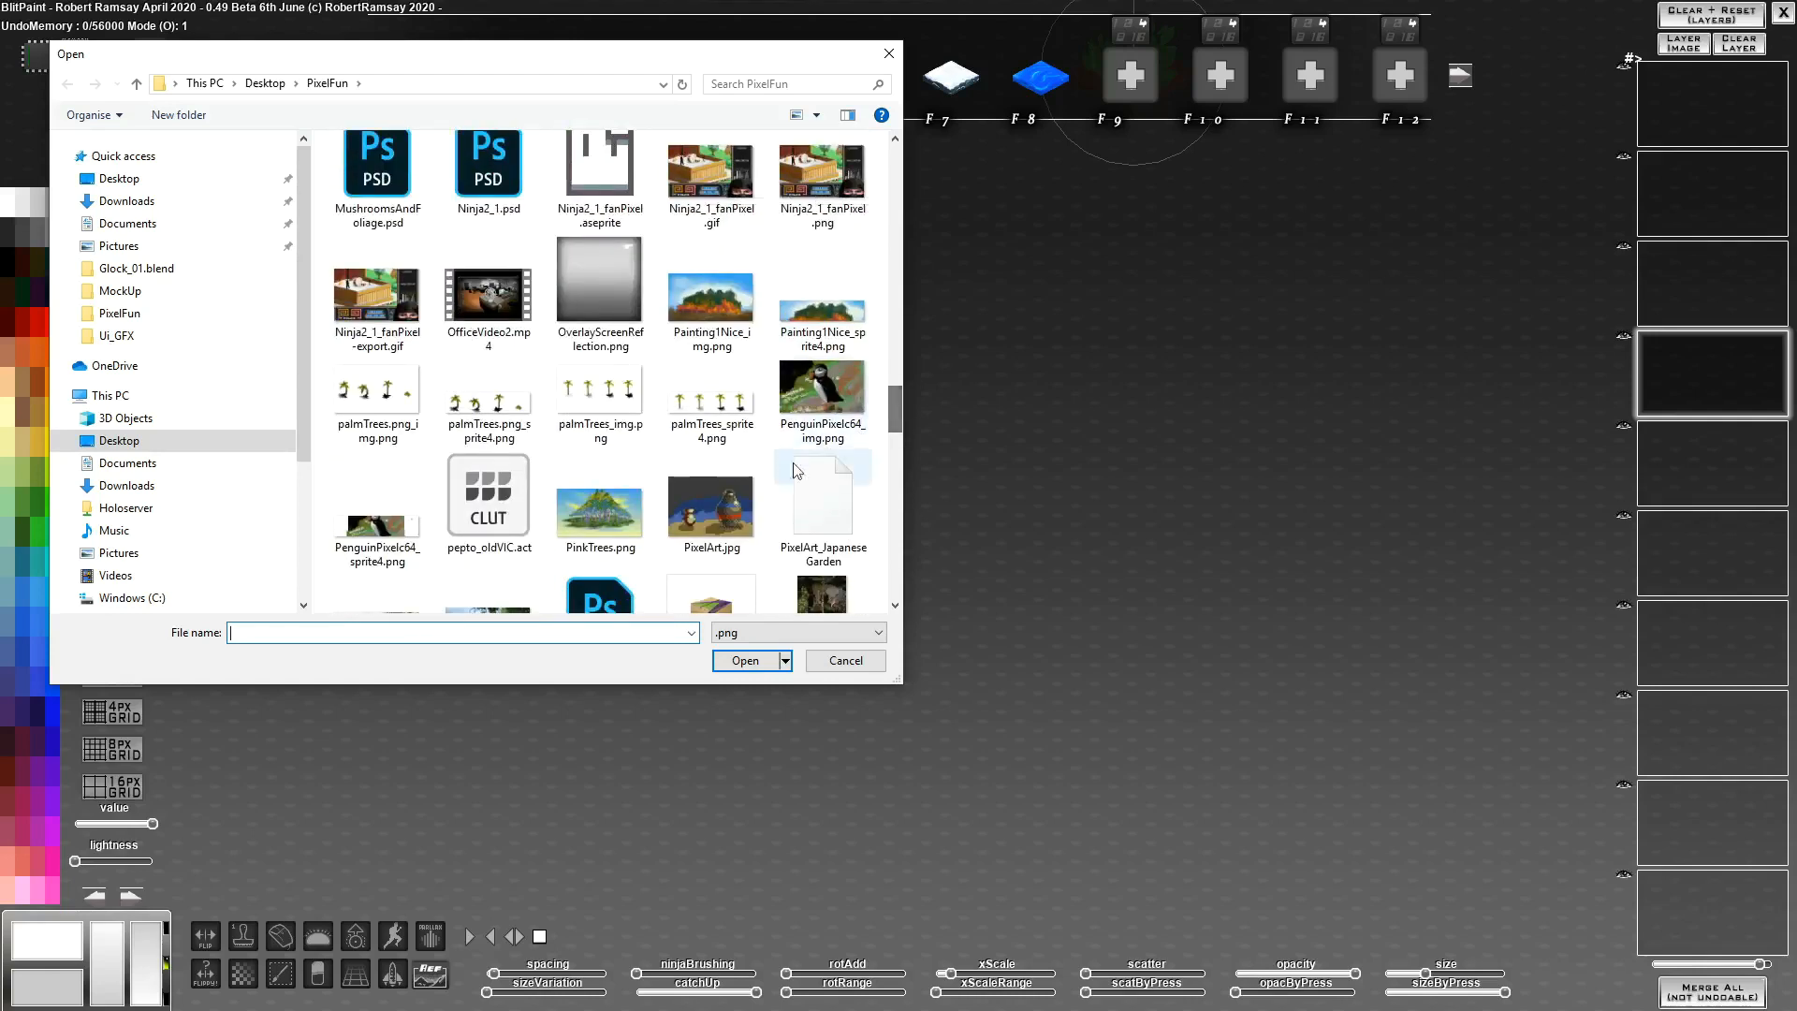
click(712, 398)
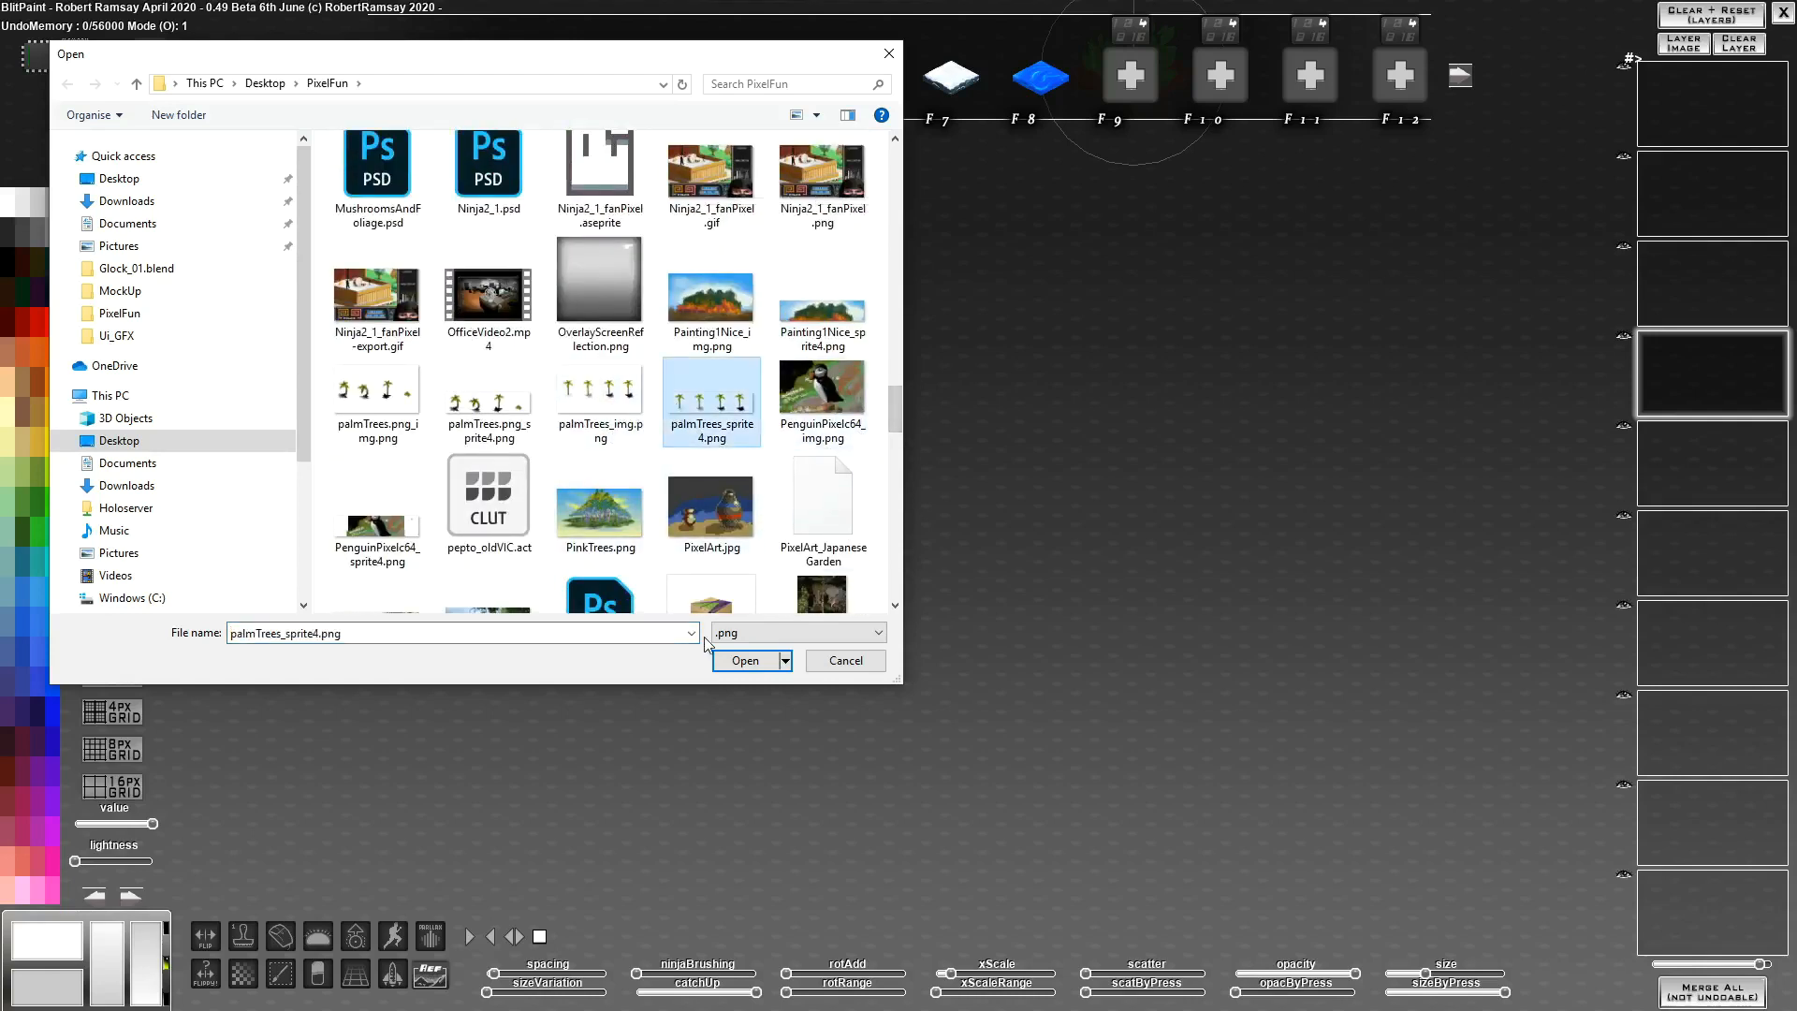
click(746, 660)
Paint rows of widely spaced palm trees across the canvas with the new brush and undo them
mouse_move(564, 523)
mouse_down()
mouse_move(1254, 532)
mouse_move(1316, 591)
mouse_move(504, 621)
mouse_move(1087, 638)
mouse_move(1282, 665)
mouse_move(588, 690)
mouse_move(519, 610)
mouse_move(718, 583)
mouse_move(1211, 598)
mouse_up()
key(ctrl+z)
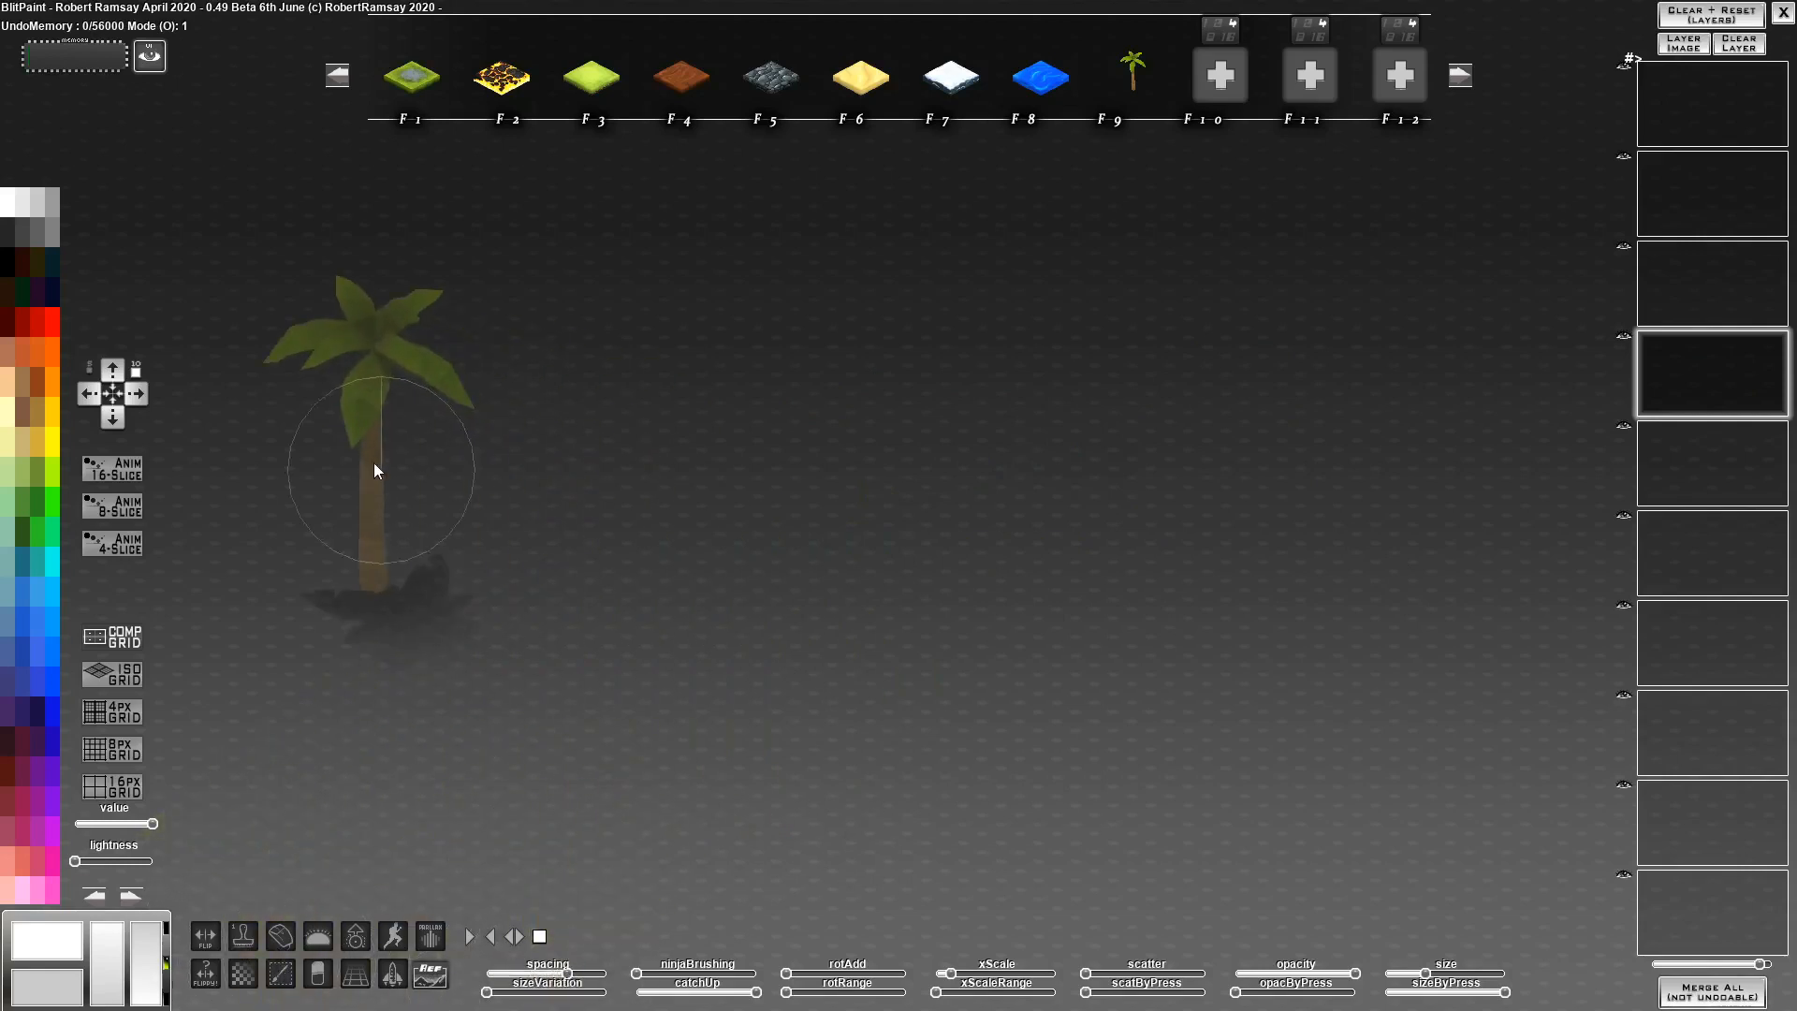
mouse_move(373, 462)
mouse_down()
mouse_move(1143, 494)
mouse_move(1106, 556)
mouse_move(569, 571)
mouse_move(923, 622)
mouse_move(1214, 698)
mouse_move(623, 719)
mouse_move(805, 739)
mouse_move(1290, 739)
mouse_move(951, 790)
mouse_move(851, 750)
mouse_up()
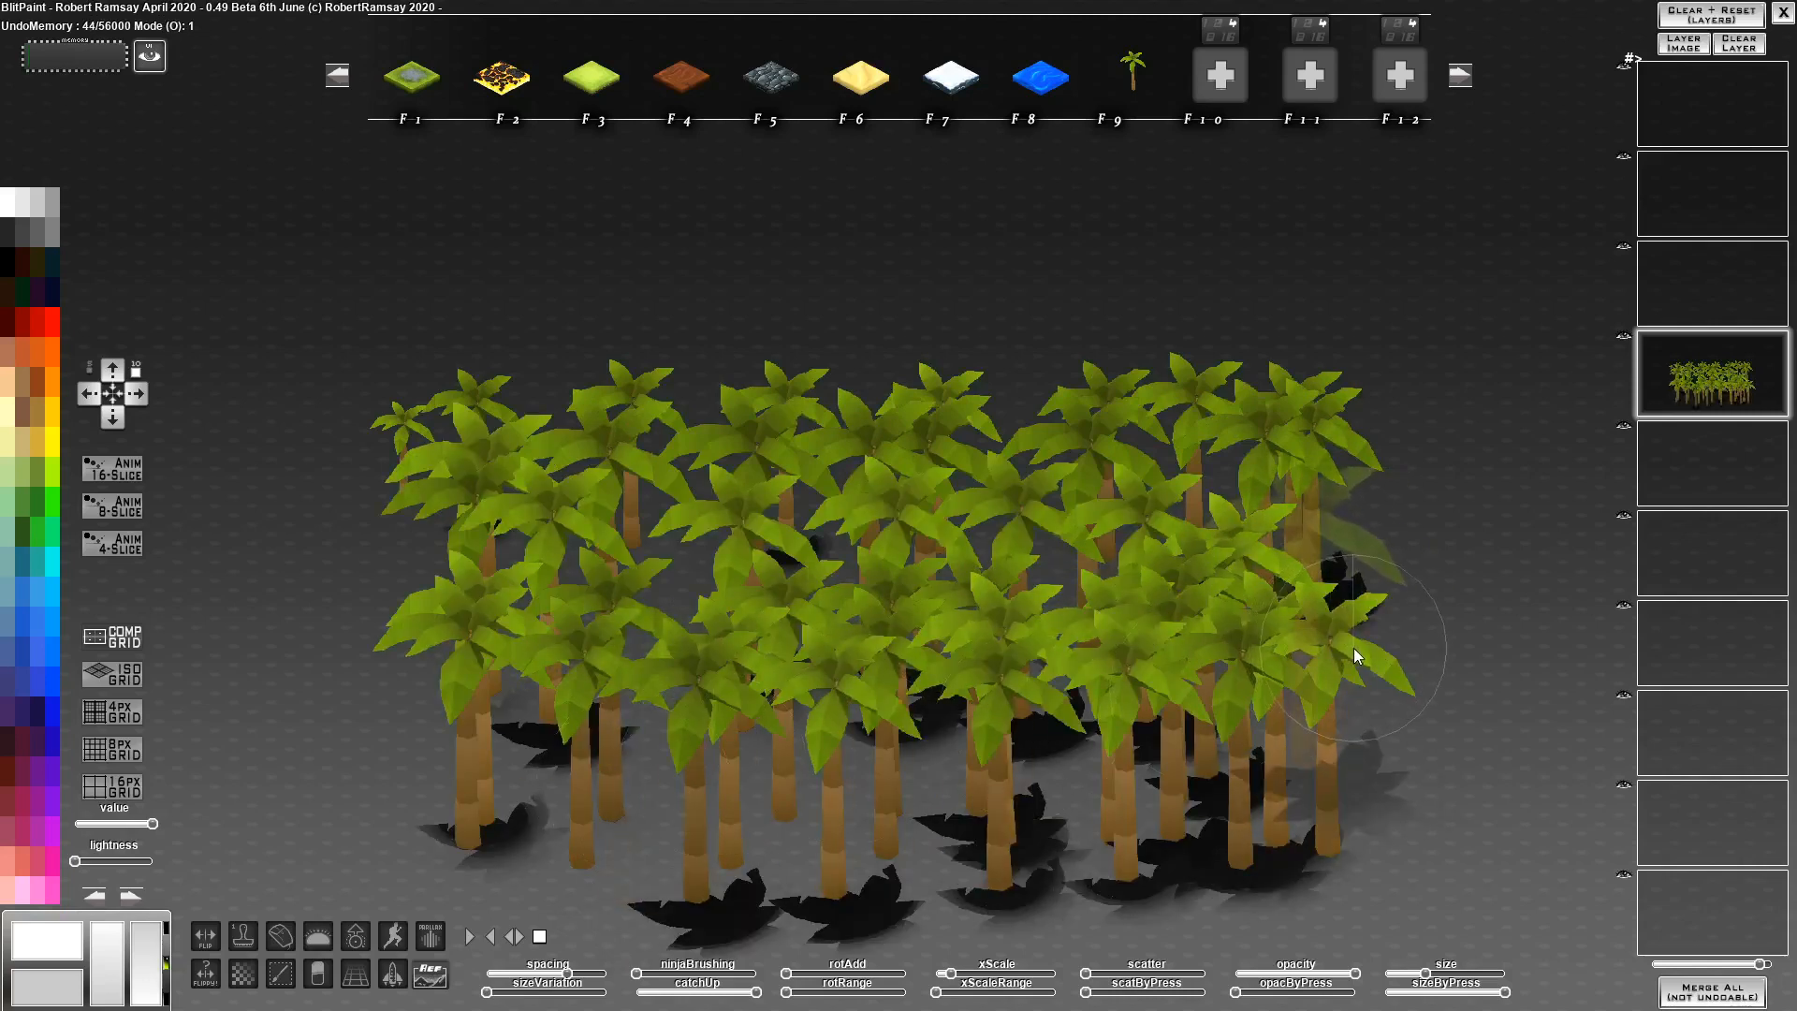
key(ctrl+z)
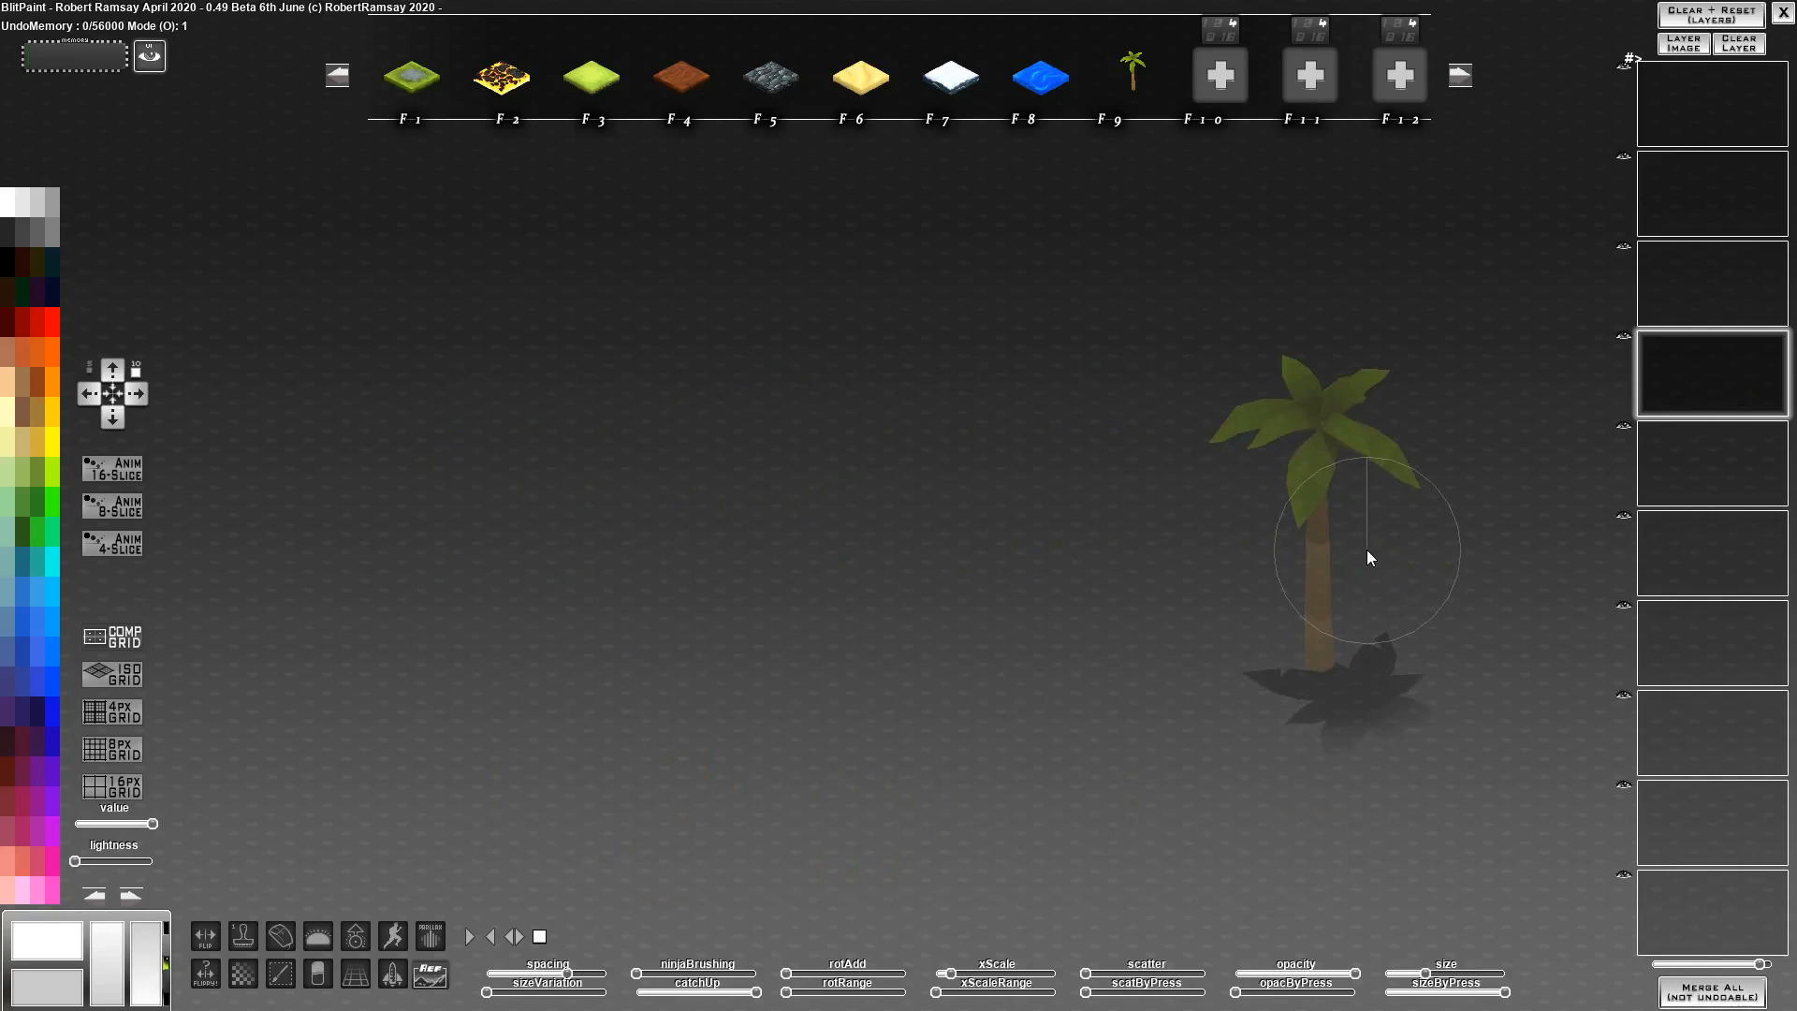